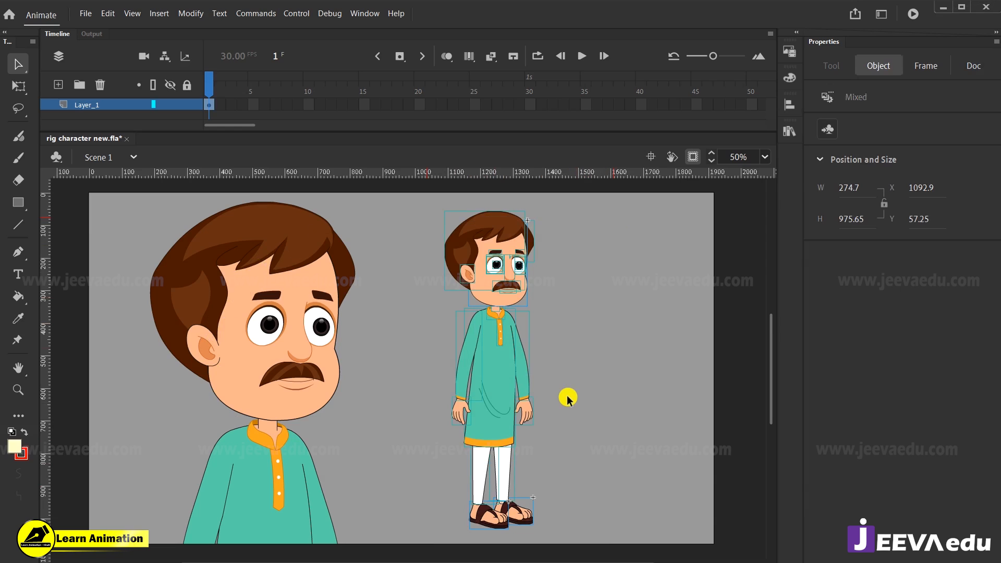
# Pull the eye, nose, mouth and hair pieces of the large character away from the face to separate them
pyautogui.press('q')
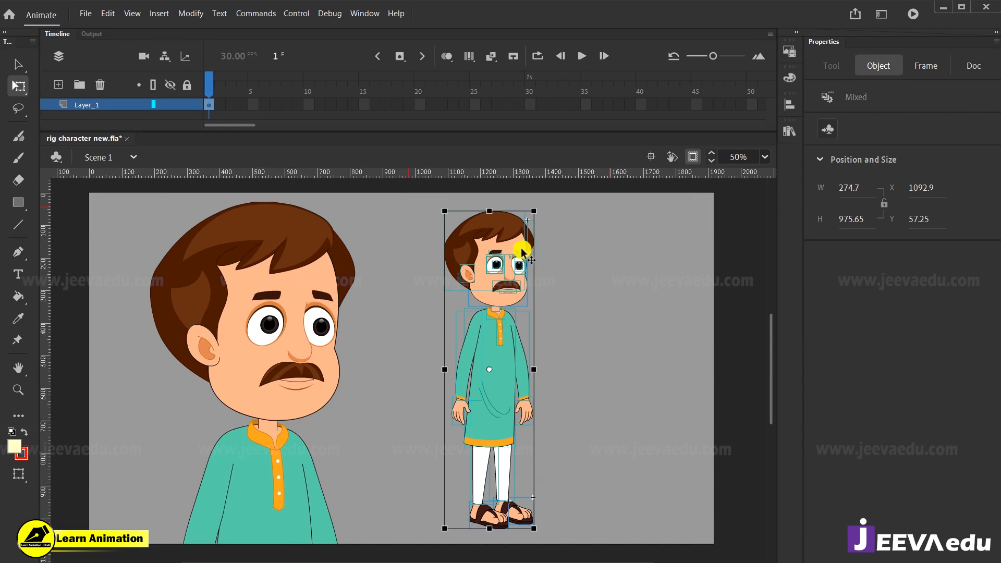
pyautogui.click(587, 355)
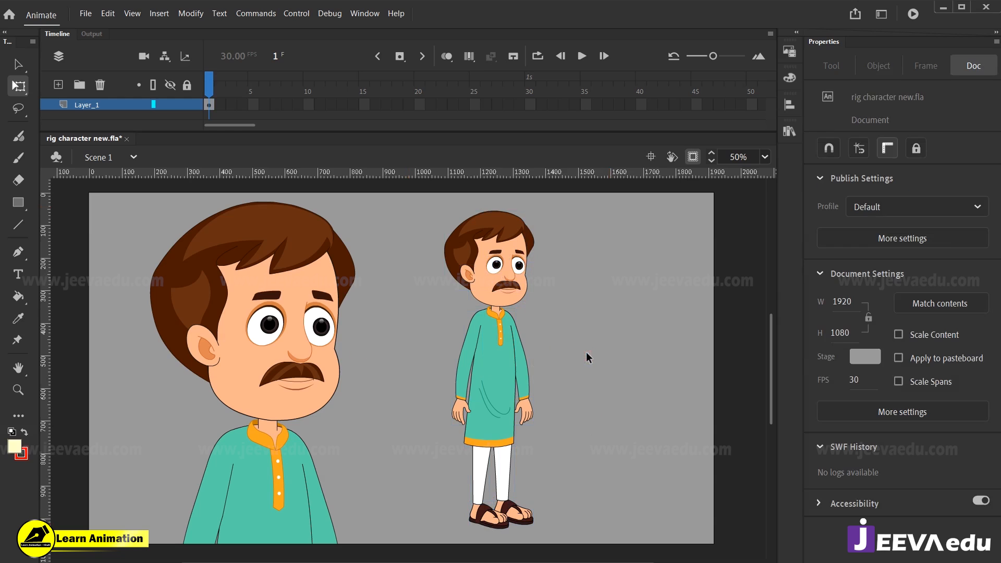
pyautogui.click(322, 327)
pyautogui.press('v')
pyautogui.moveTo(326, 329); pyautogui.dragTo(388, 327)
pyautogui.moveTo(325, 334); pyautogui.dragTo(384, 373)
pyautogui.moveTo(304, 355); pyautogui.dragTo(404, 410)
pyautogui.moveTo(329, 380); pyautogui.dragTo(401, 453)
pyautogui.moveTo(310, 233); pyautogui.dragTo(231, 212)
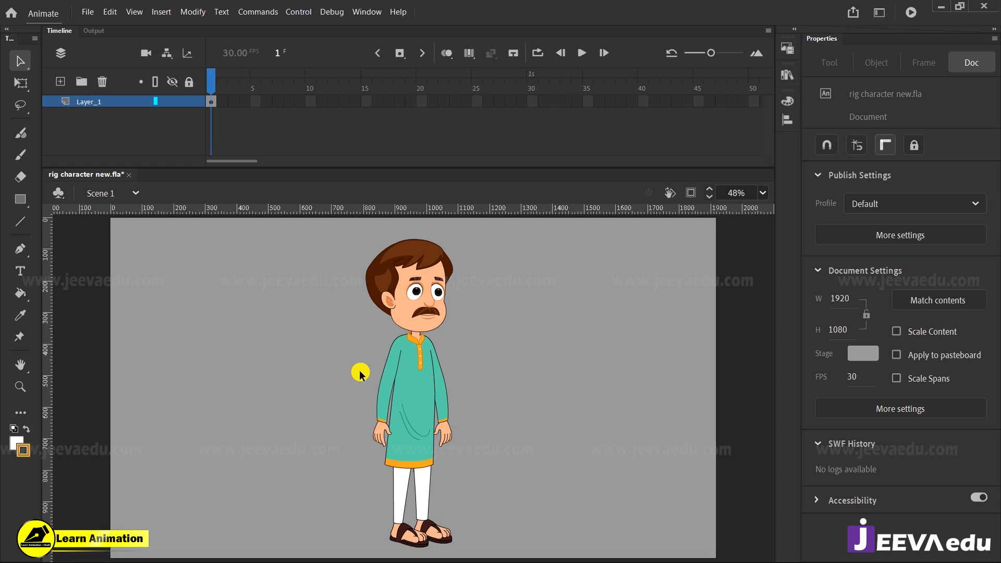
# Move the character's sleeve, hand, hair and pupil pieces away from the body as separate parts
pyautogui.moveTo(331, 262); pyautogui.dragTo(514, 519)
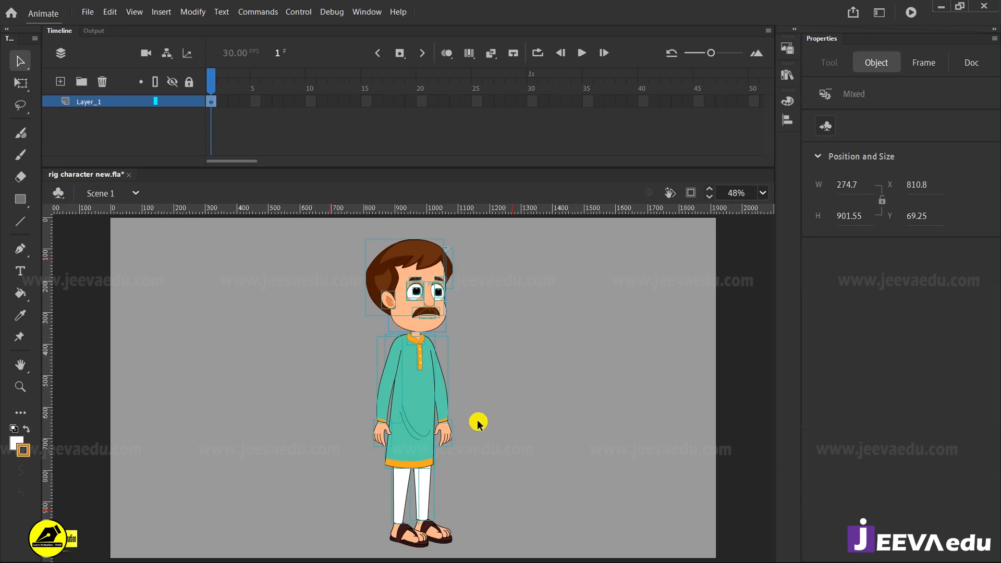
pyautogui.click(499, 382)
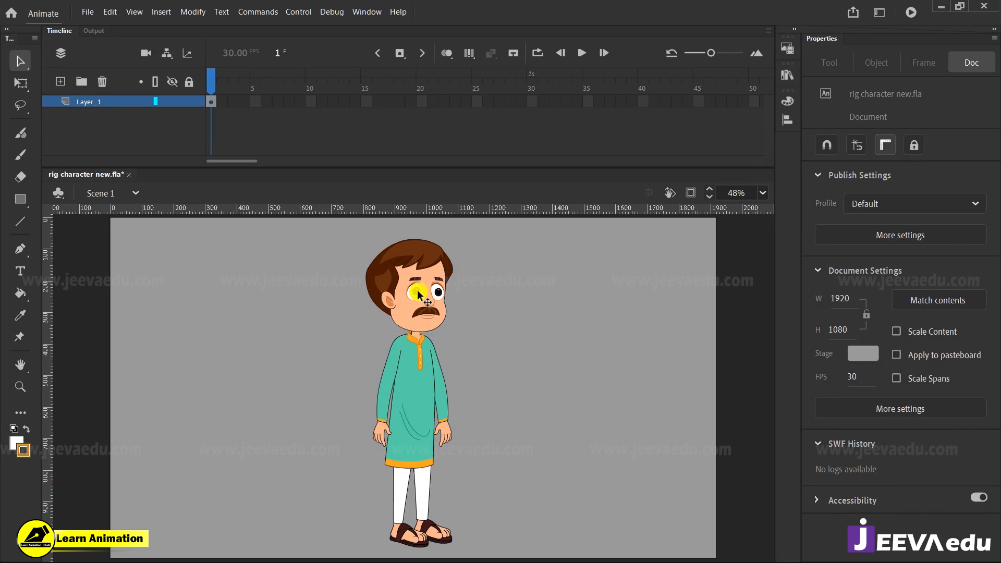
pyautogui.moveTo(389, 377); pyautogui.dragTo(344, 365)
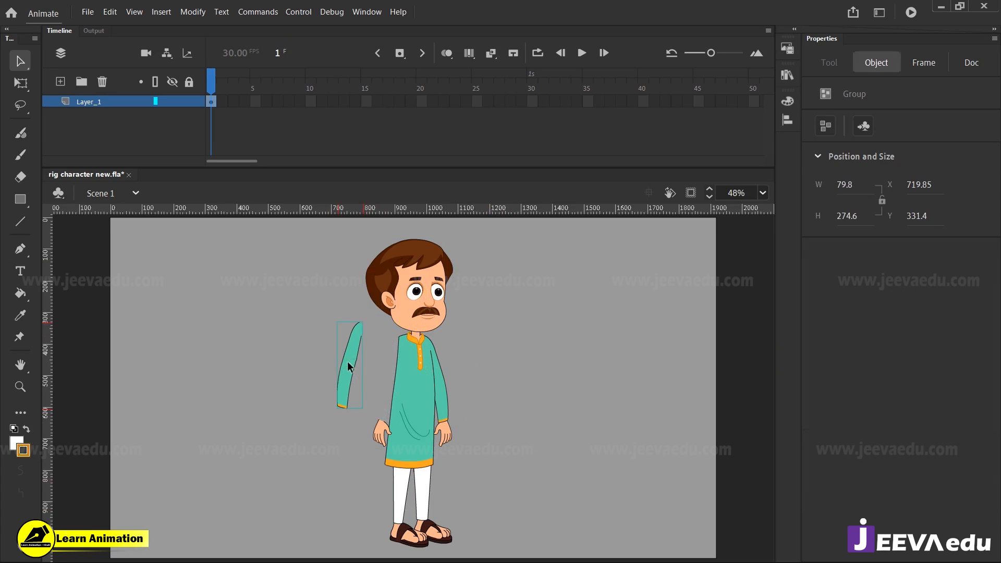
pyautogui.moveTo(384, 425); pyautogui.dragTo(369, 439)
pyautogui.moveTo(391, 257); pyautogui.dragTo(336, 255)
pyautogui.moveTo(449, 269); pyautogui.dragTo(468, 308)
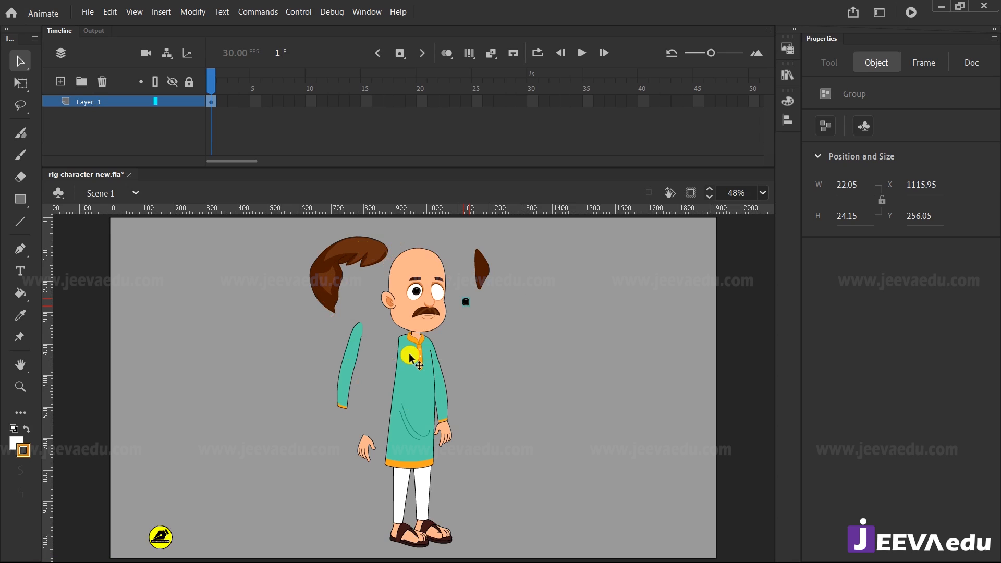
# Undo the moves of the pupil, hair, hand and sleeve pieces
pyautogui.hotkey('ctrl', 'z')
pyautogui.hotkey('ctrl', 'z')
pyautogui.hotkey('ctrl', 'z')
pyautogui.hotkey('ctrl', 'z')
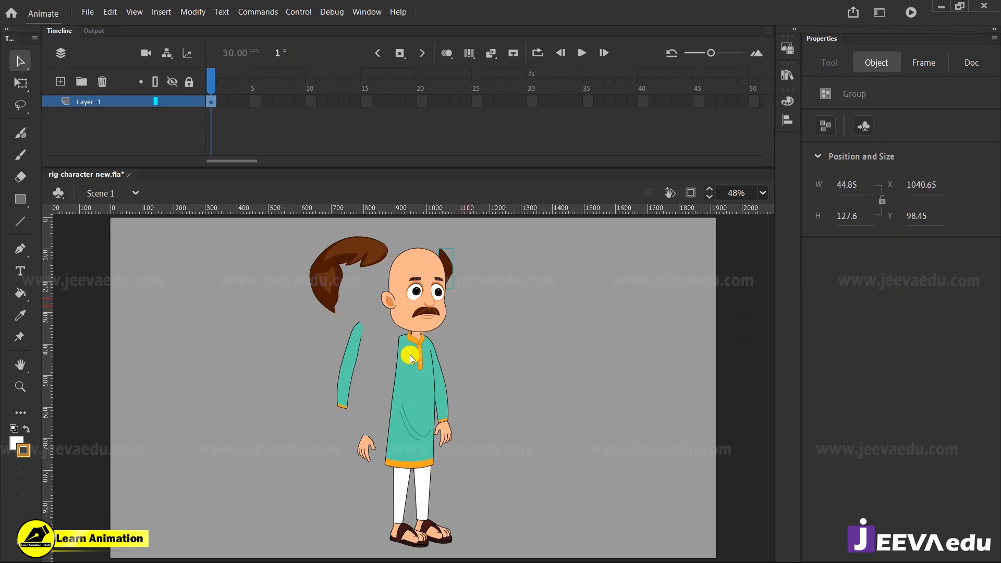
pyautogui.hotkey('ctrl', 'z')
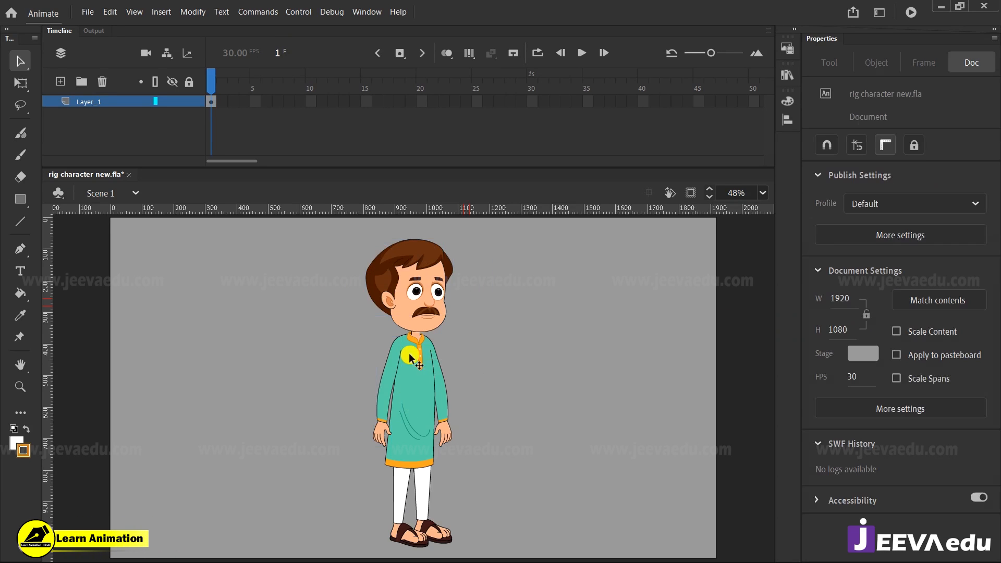
# Convert all the parts of the whole character into one Graphic symbol stored in the library root
pyautogui.moveTo(315, 248); pyautogui.dragTo(585, 560)
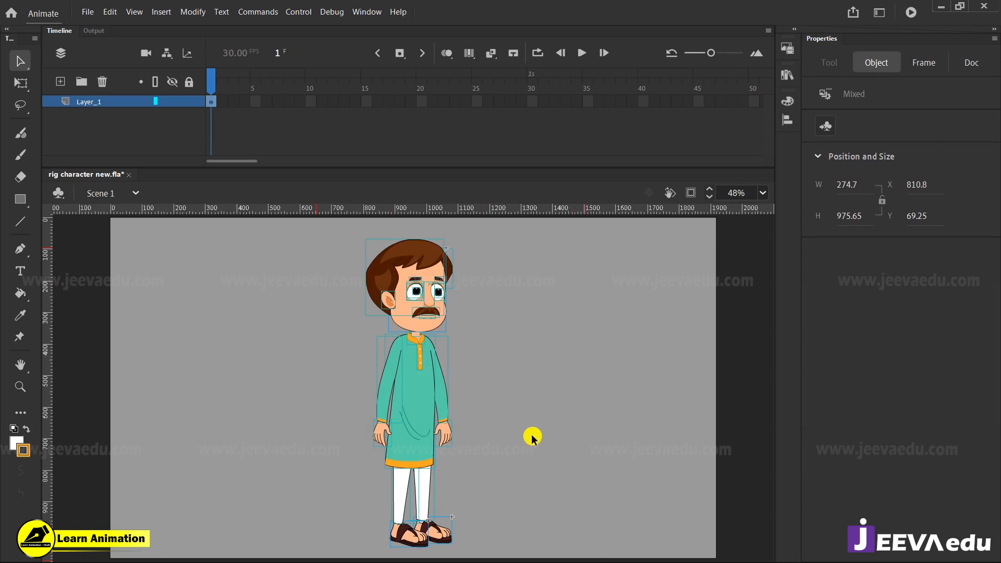
pyautogui.moveTo(324, 240); pyautogui.dragTo(494, 518)
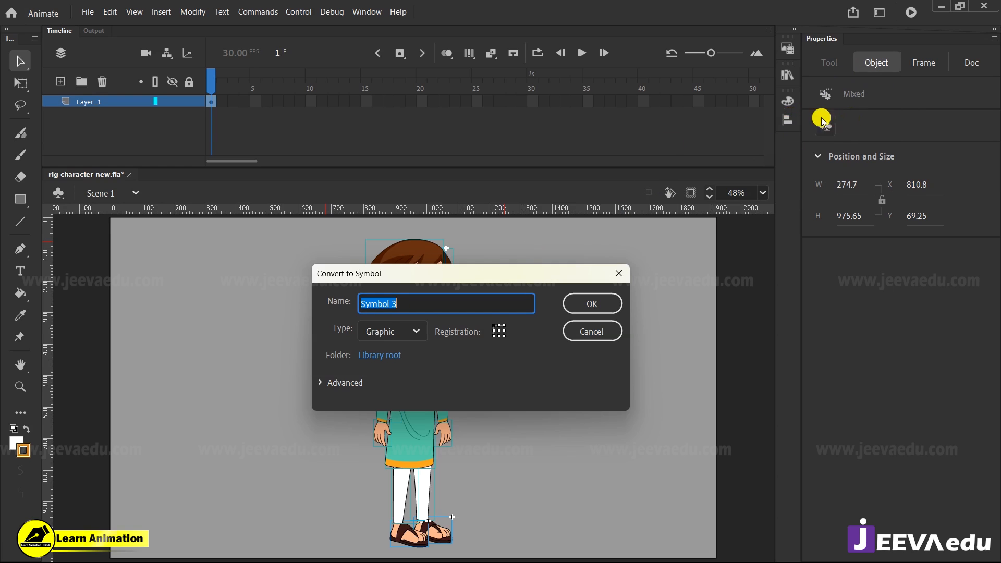
pyautogui.click(407, 304)
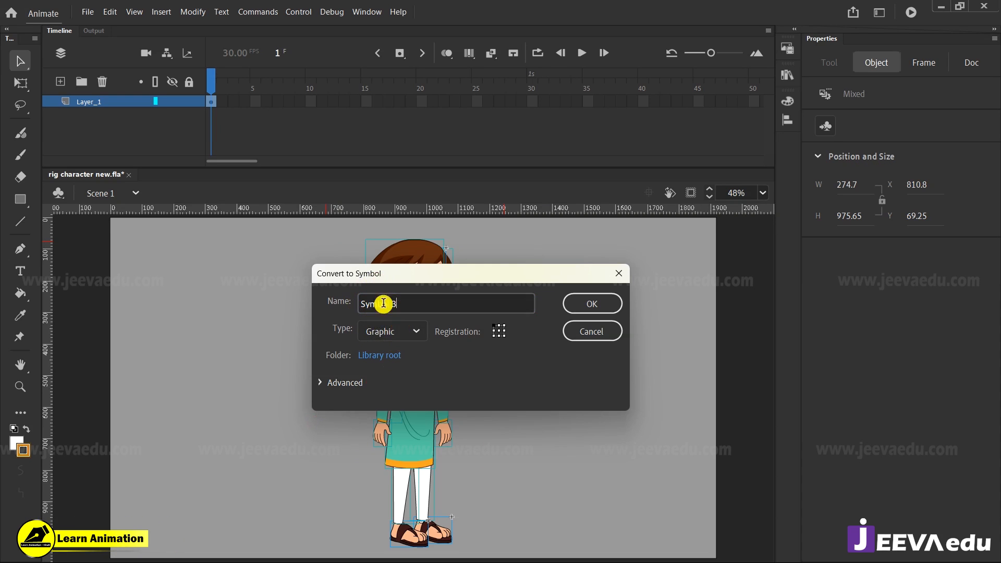
pyautogui.click(409, 332)
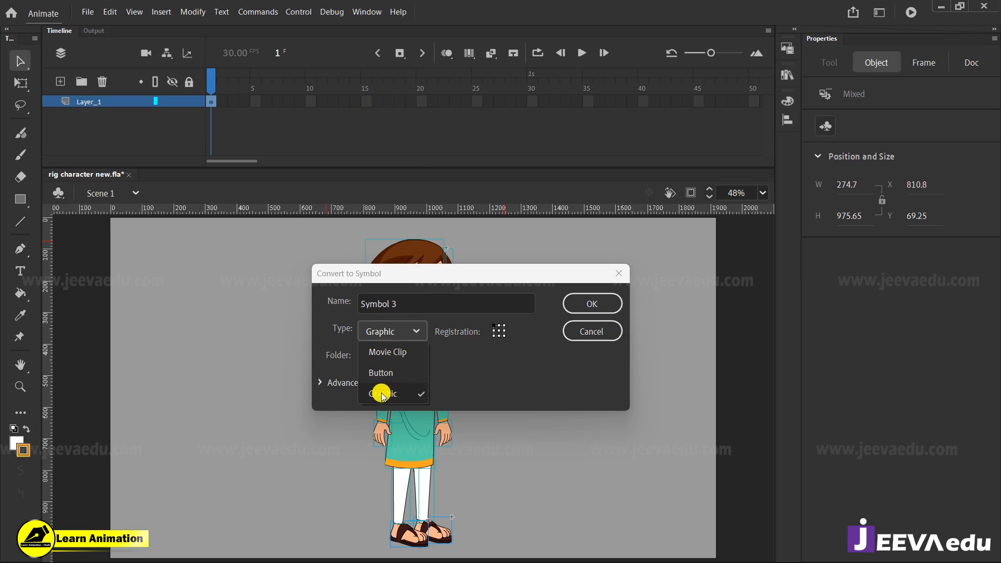
pyautogui.click(387, 359)
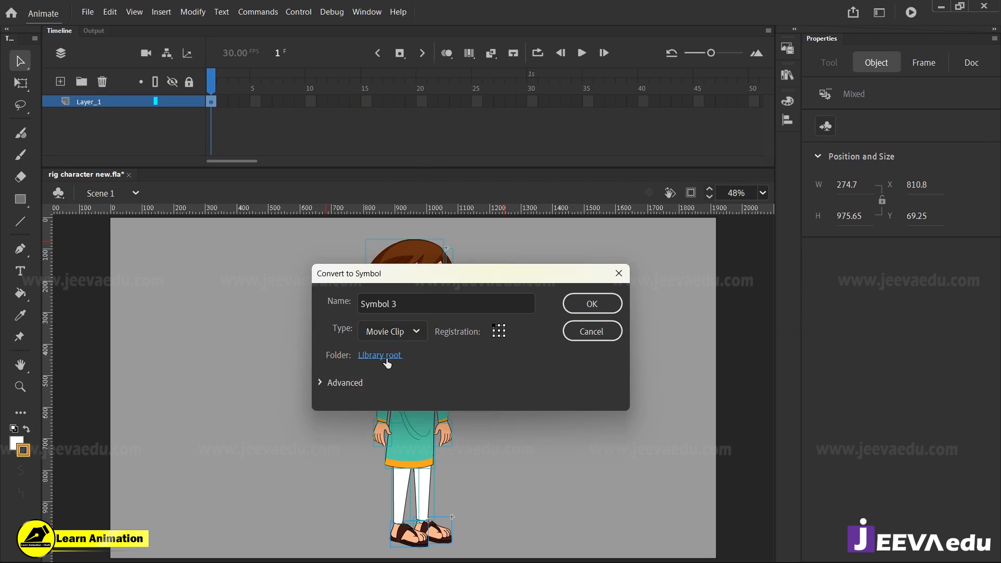
pyautogui.click(387, 359)
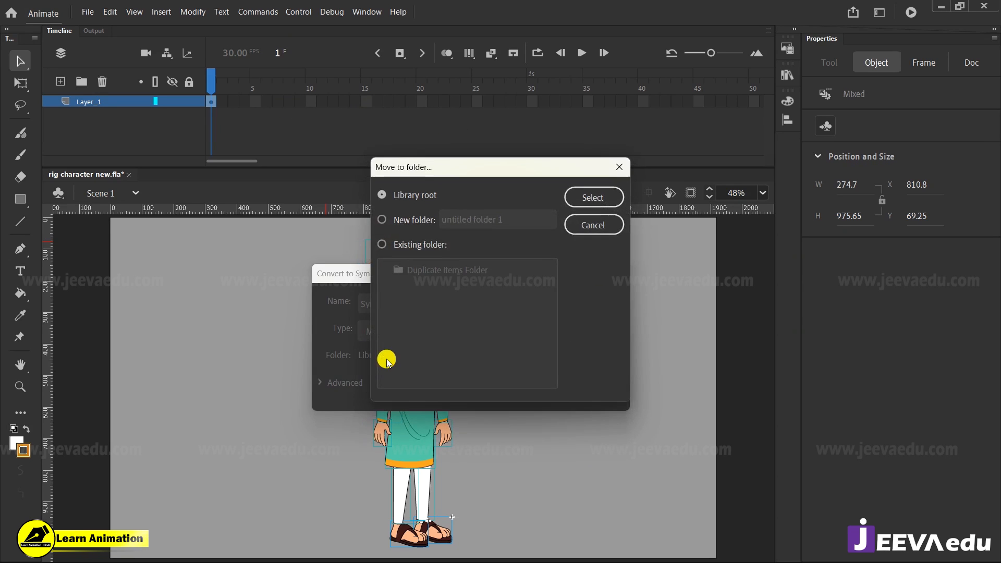
pyautogui.click(584, 220)
pyautogui.click(421, 332)
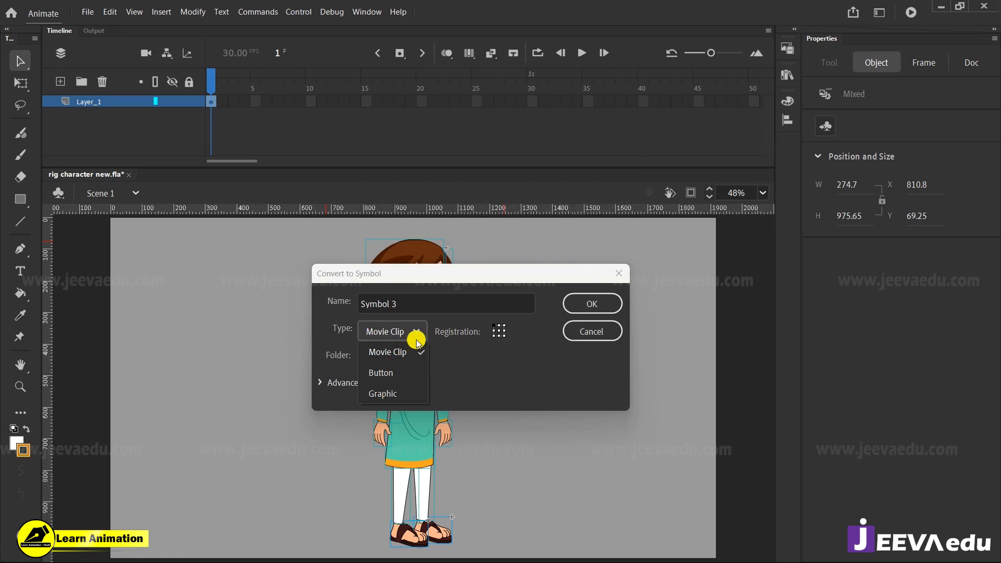
pyautogui.click(393, 389)
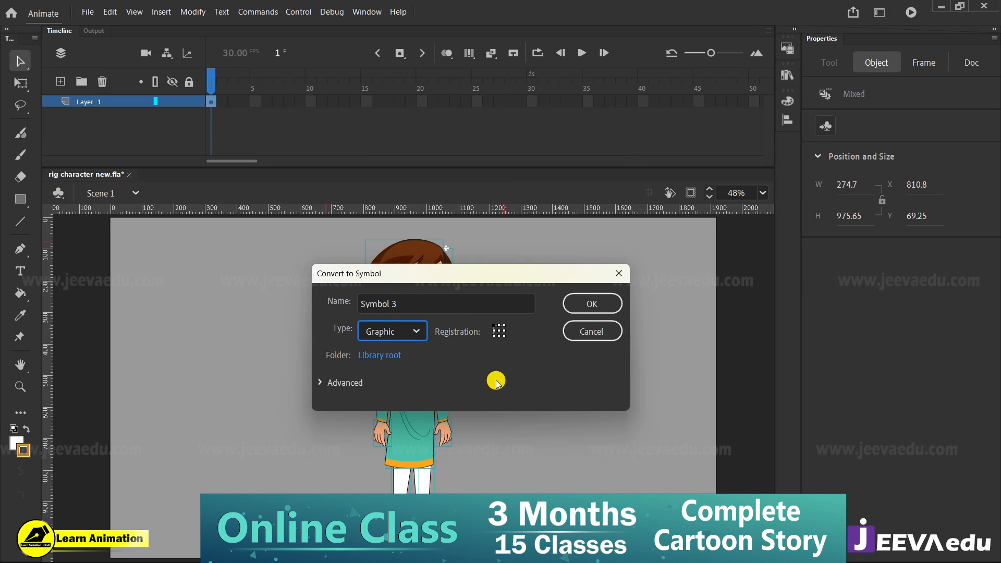
pyautogui.click(595, 304)
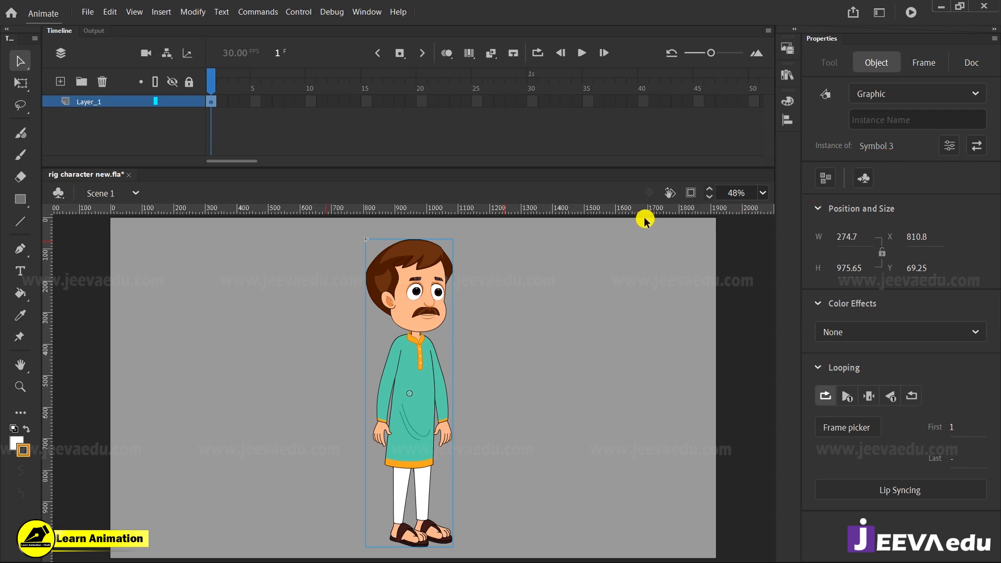
# Switch the character instance's type to Movie Clip and back to Graphic
pyautogui.click(926, 95)
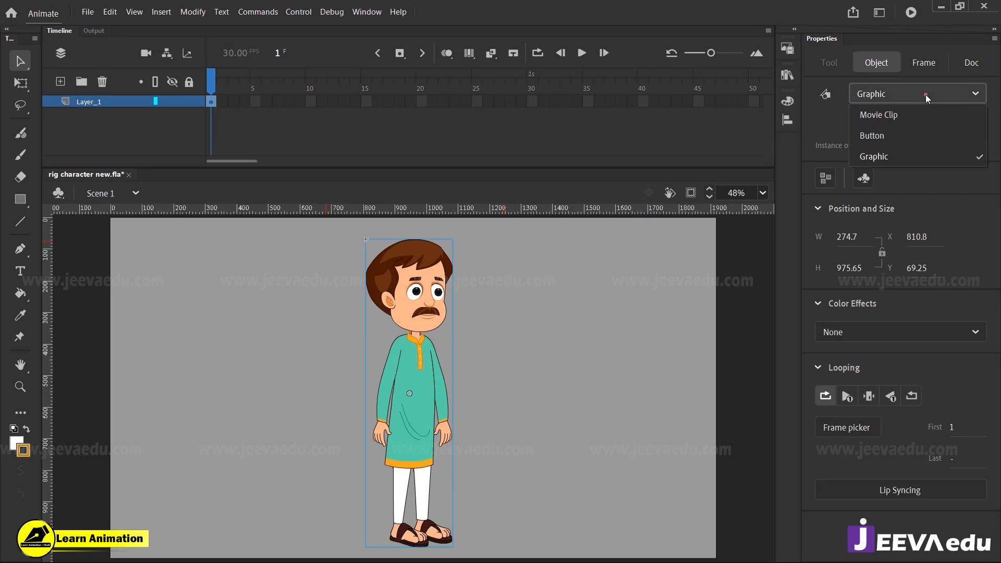
pyautogui.click(911, 120)
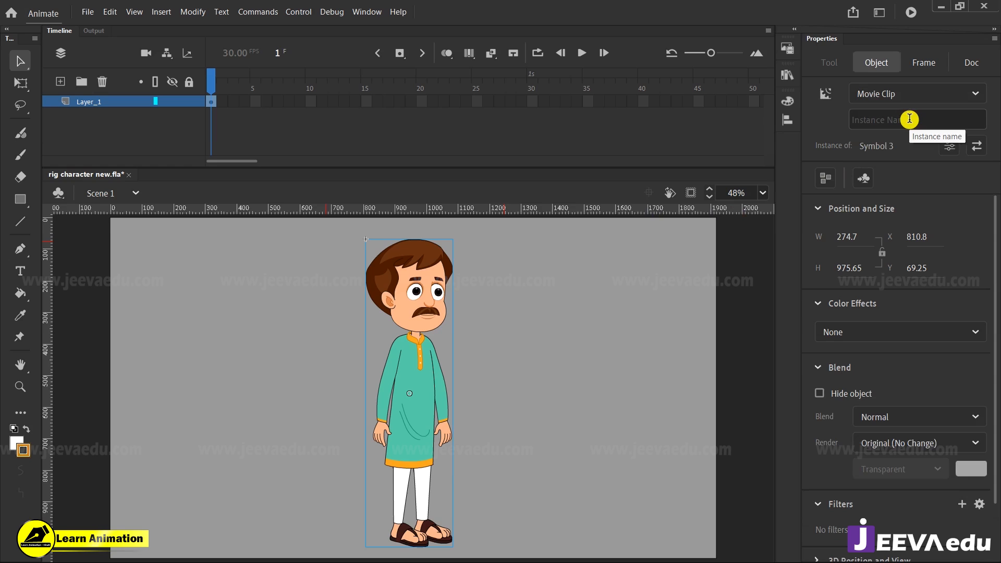
pyautogui.click(923, 94)
pyautogui.click(887, 155)
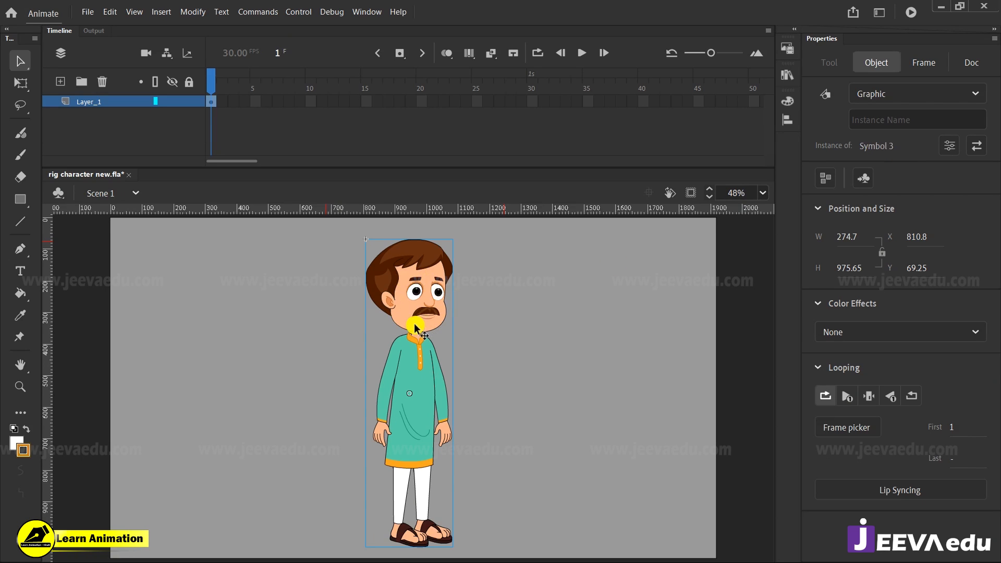
# Open the character symbol to view the parts inside it and return to Scene 1
pyautogui.moveTo(414, 323); pyautogui.dragTo(450, 350)
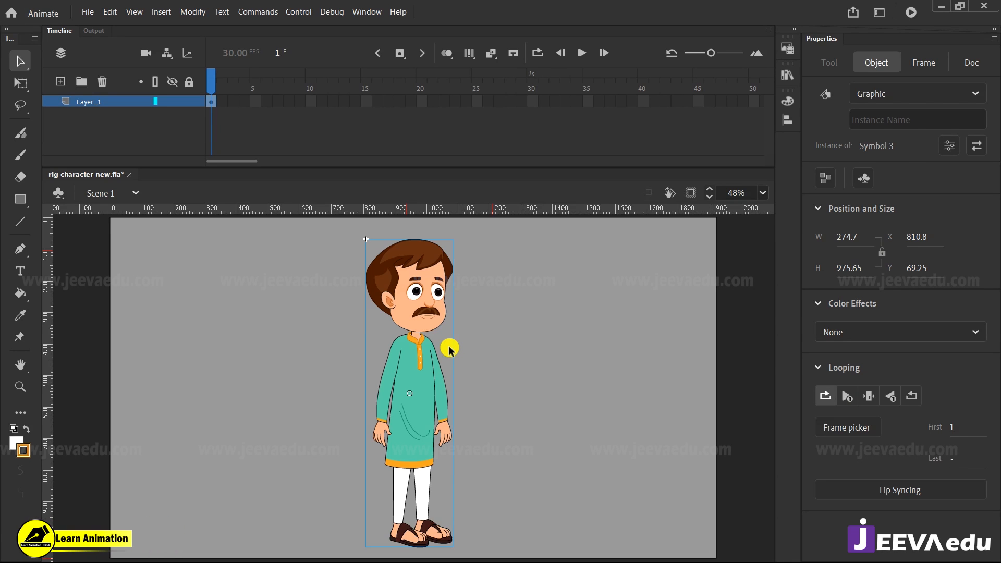
pyautogui.doubleClick(422, 368)
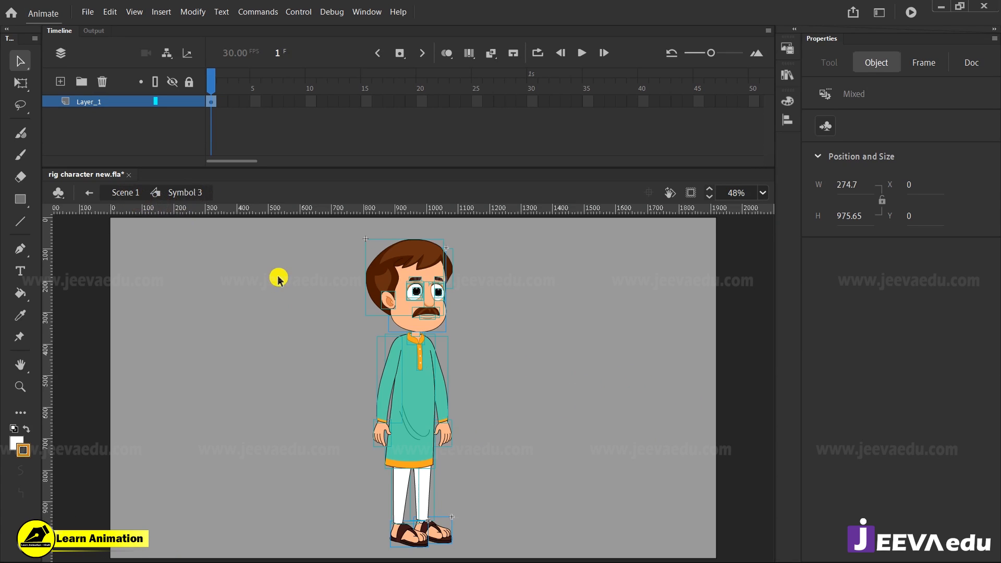
pyautogui.click(115, 188)
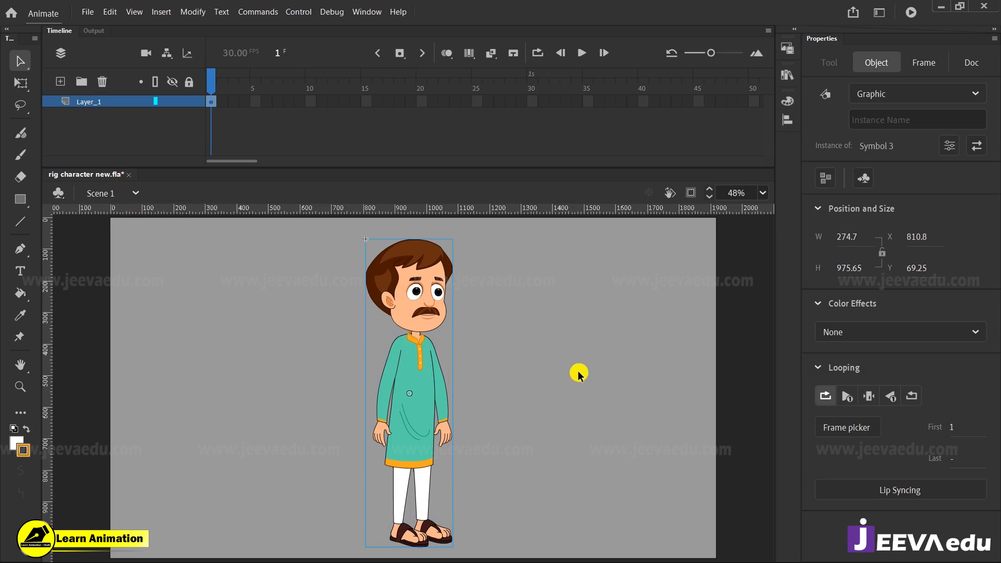
# Try white as the stage colour and set it to light grey #CCCCCC
pyautogui.click(567, 396)
pyautogui.click(863, 353)
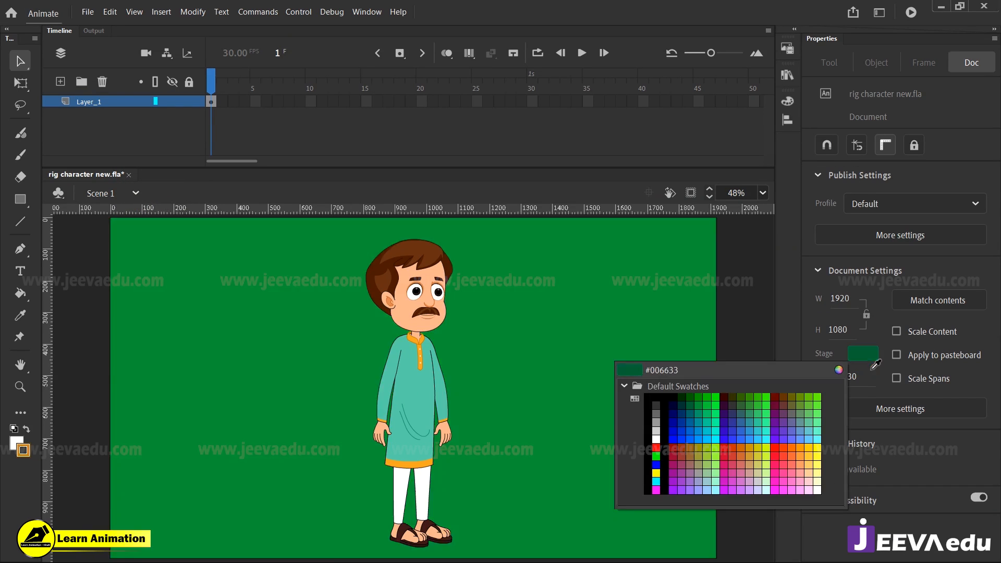
pyautogui.click(657, 422)
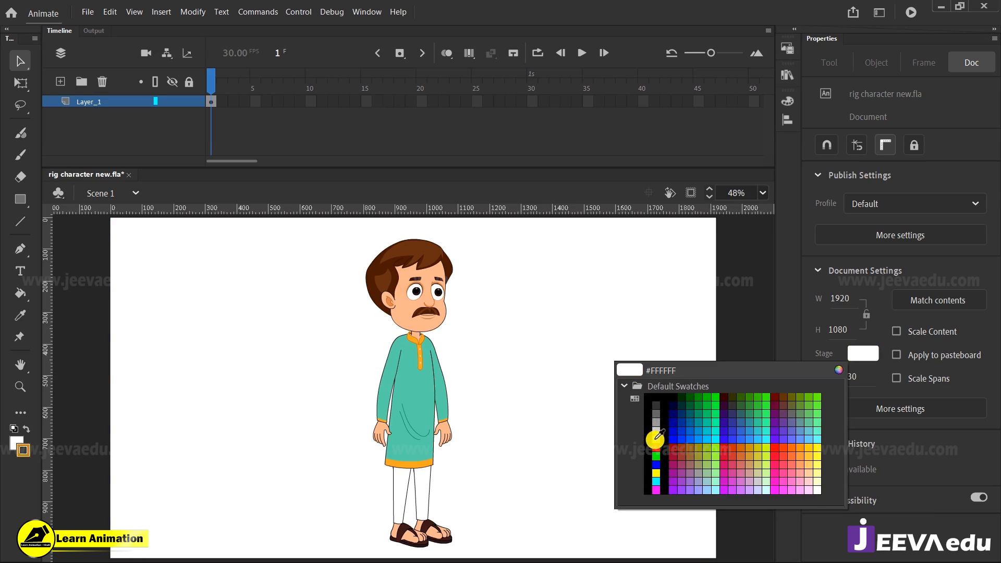
pyautogui.click(657, 432)
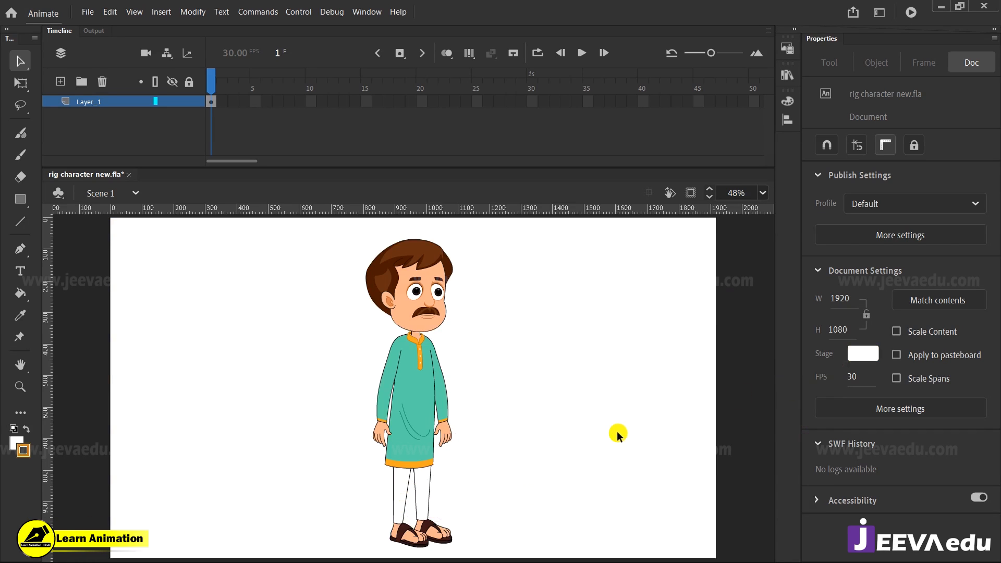
pyautogui.click(863, 353)
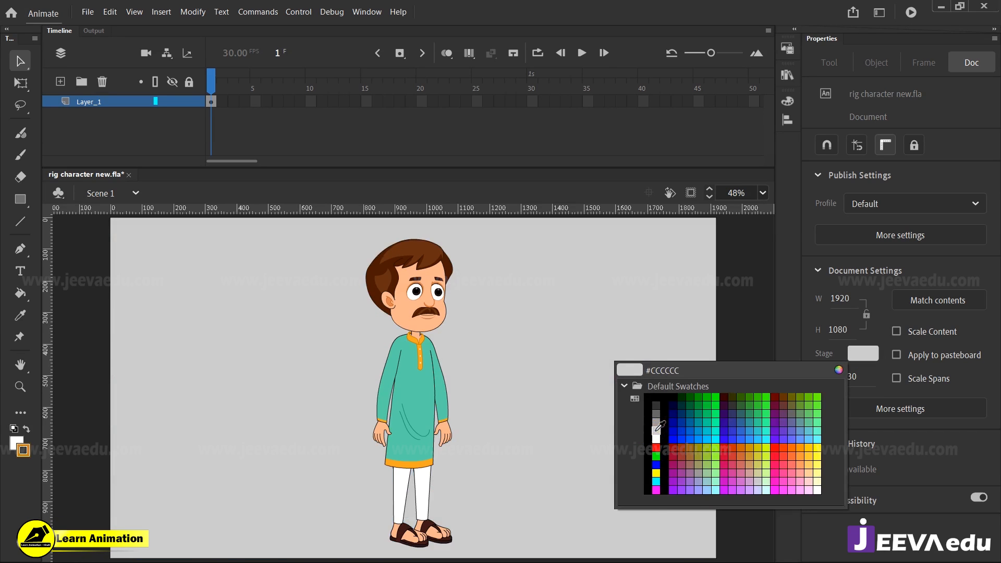
pyautogui.click(655, 430)
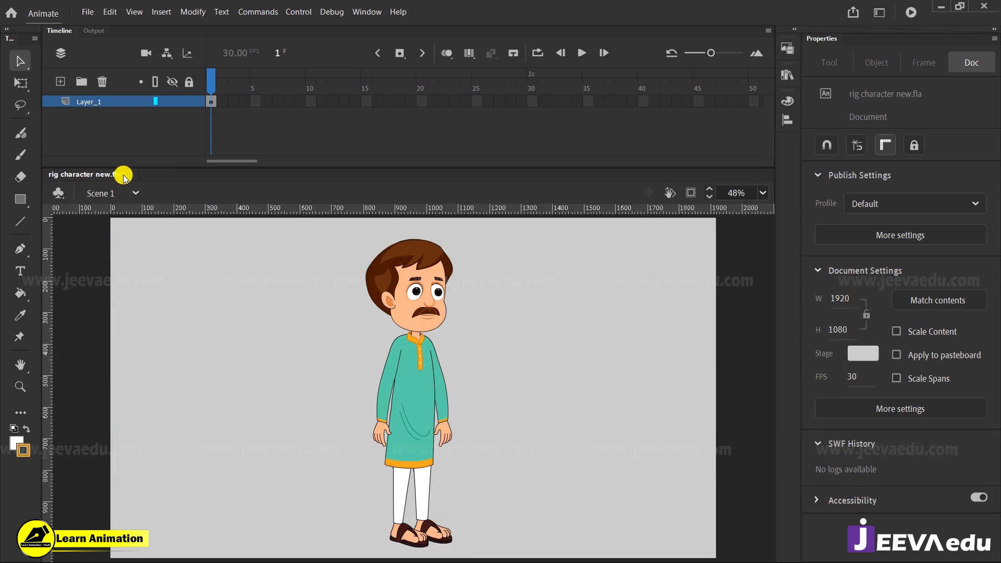
# Open the character symbol for editing and check its parts by selecting one arm and the whole head
pyautogui.click(408, 330)
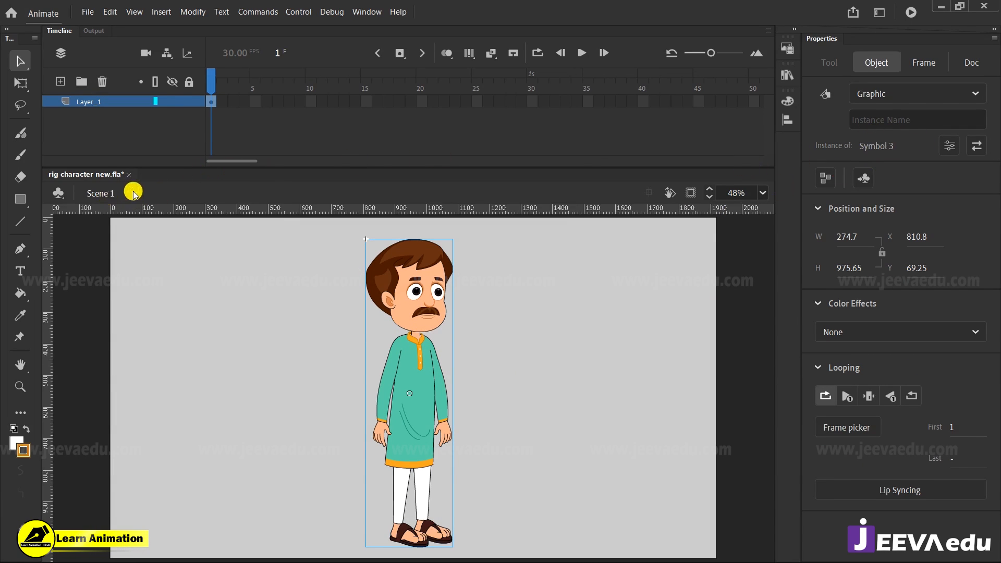
pyautogui.doubleClick(394, 307)
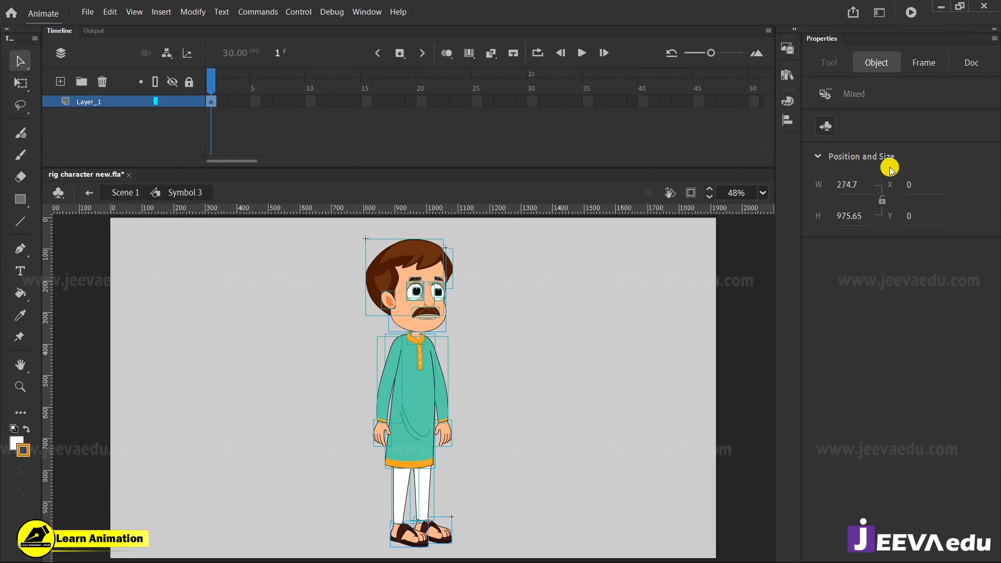
pyautogui.click(474, 404)
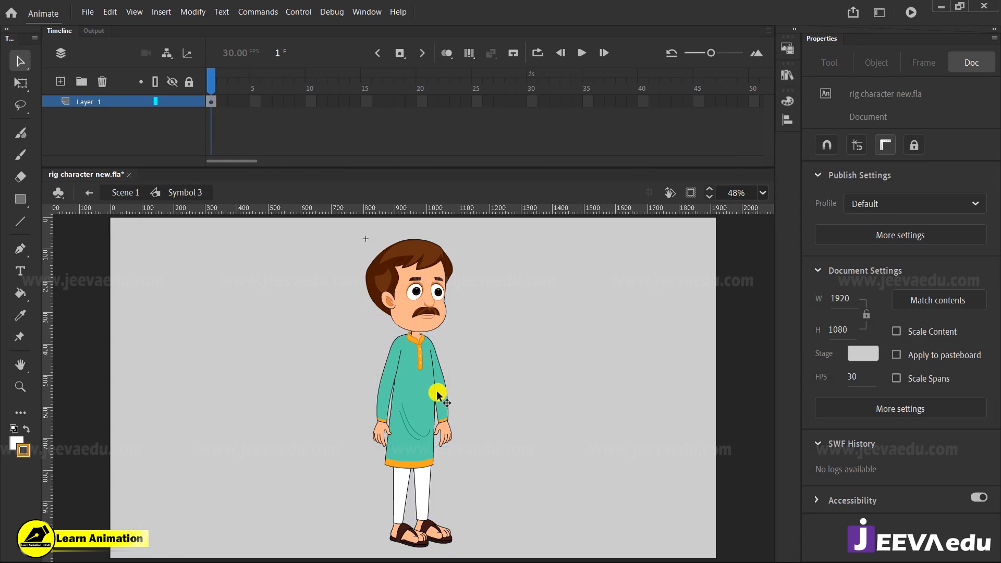
pyautogui.click(438, 392)
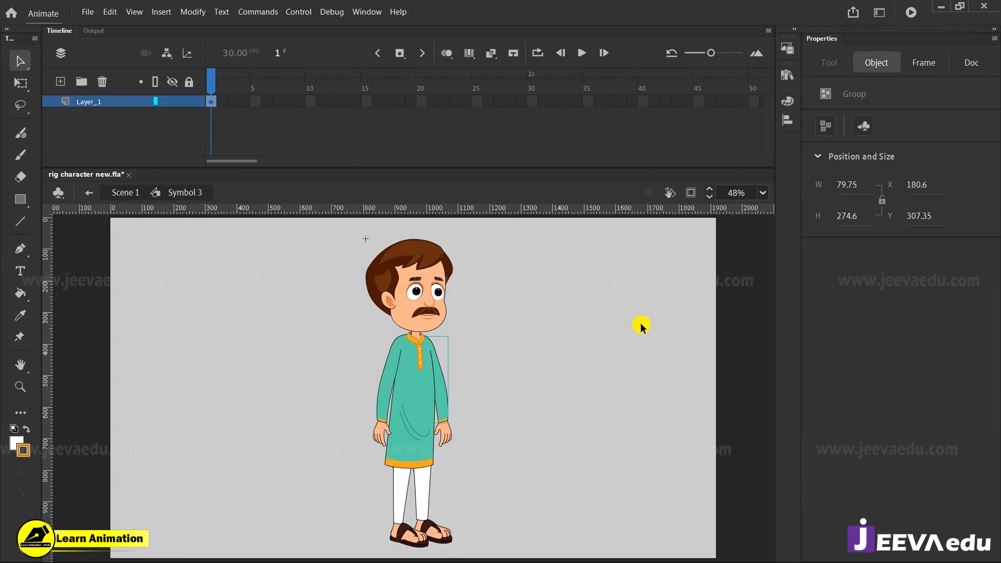
pyautogui.moveTo(480, 274); pyautogui.dragTo(375, 319)
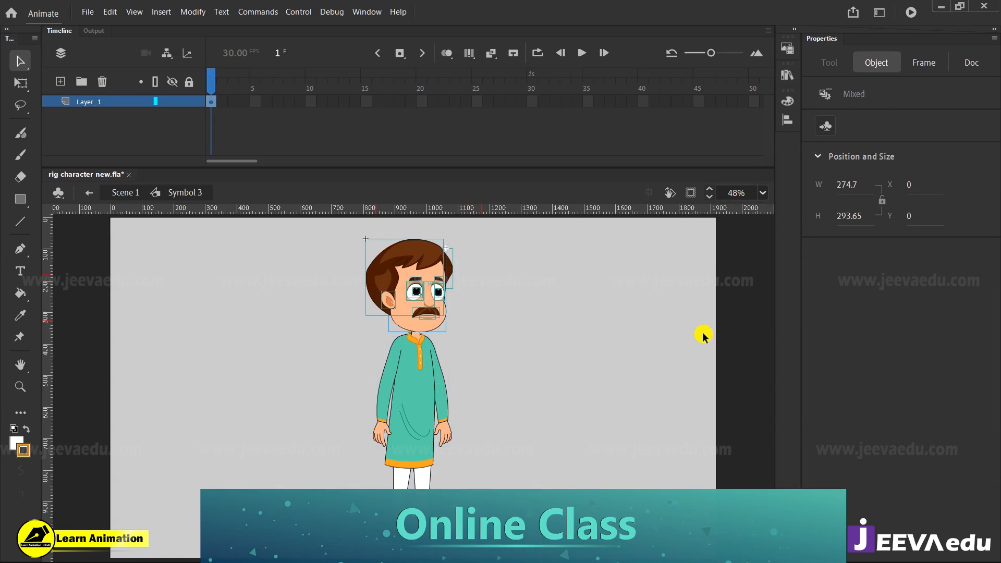
pyautogui.click(519, 394)
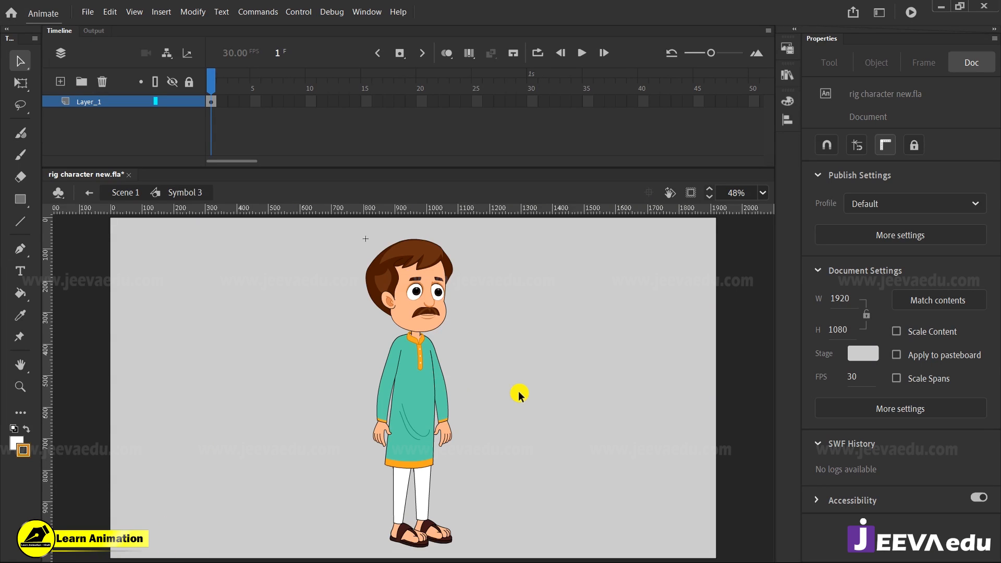
# Try moving the whole head away from the body and undo the move
pyautogui.moveTo(338, 253); pyautogui.dragTo(470, 413)
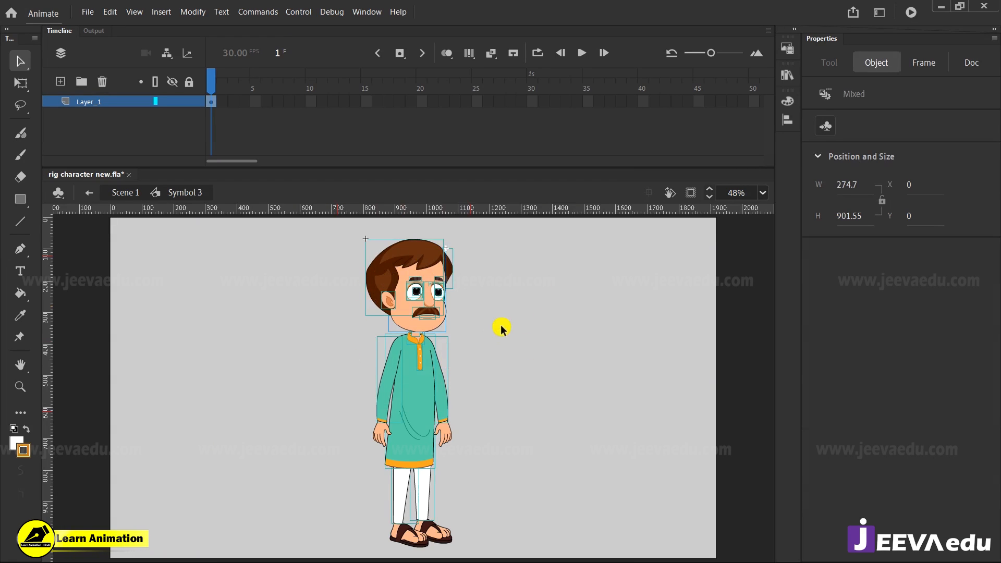
pyautogui.click(522, 368)
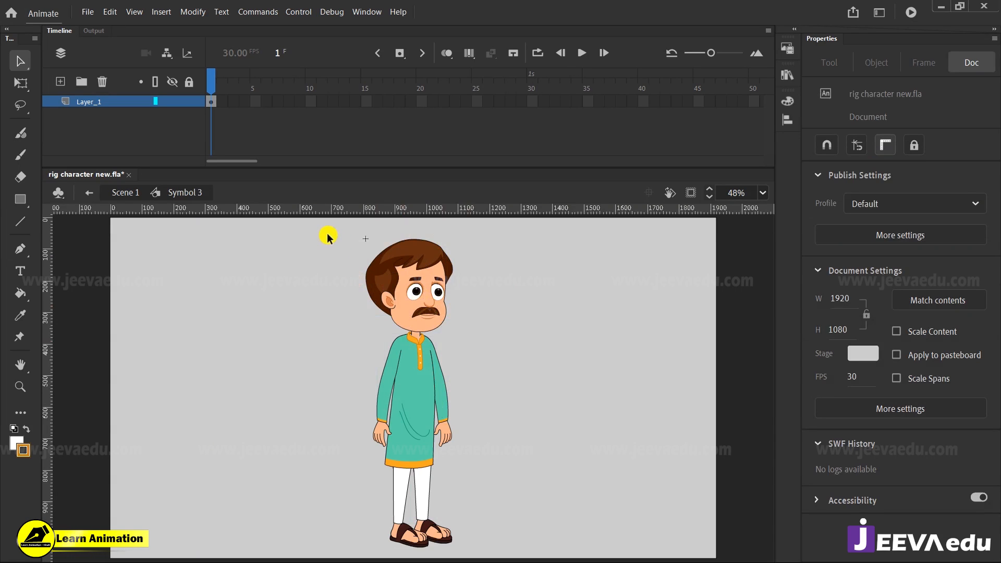
pyautogui.moveTo(327, 236); pyautogui.dragTo(513, 303)
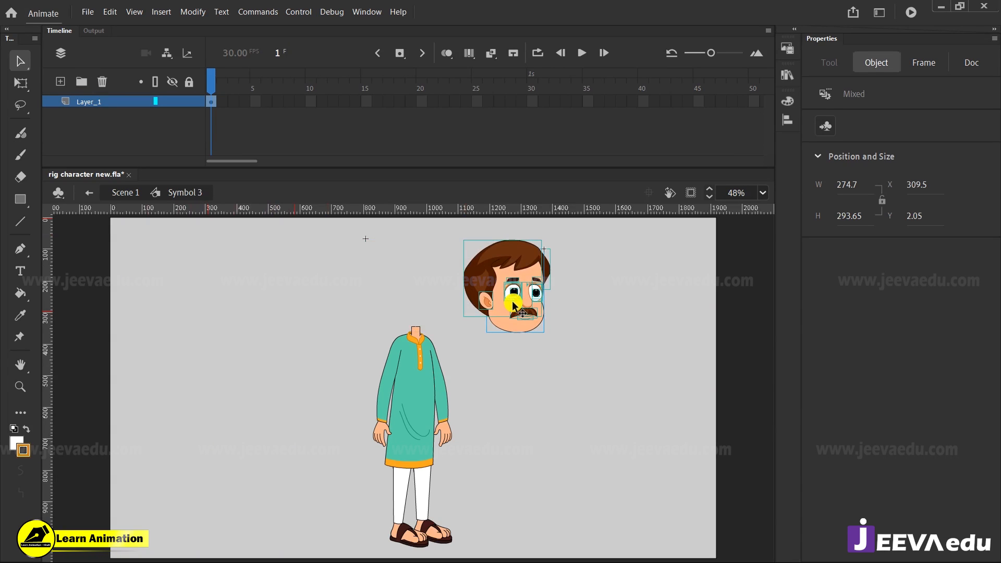
pyautogui.hotkey('ctrl', 'z')
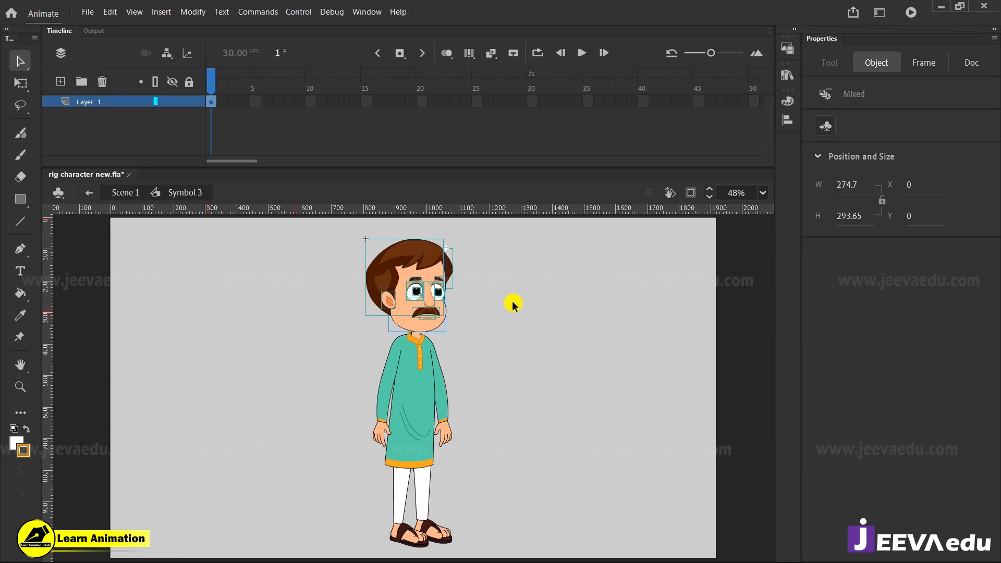
# Try moving the head together with the torso and undo the move
pyautogui.moveTo(332, 255); pyautogui.dragTo(470, 333)
pyautogui.moveTo(423, 303); pyautogui.dragTo(501, 286)
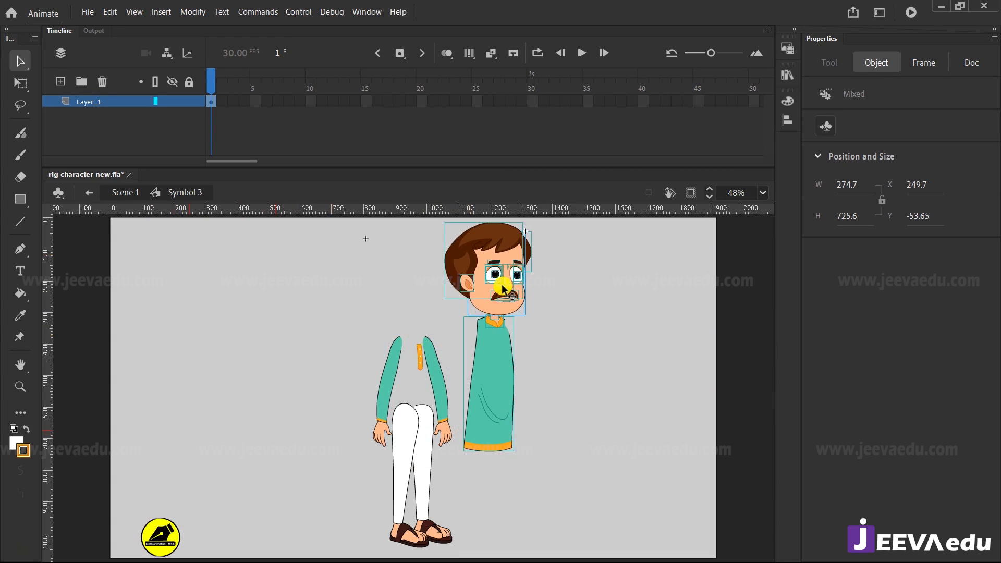
pyautogui.hotkey('ctrl', 'z')
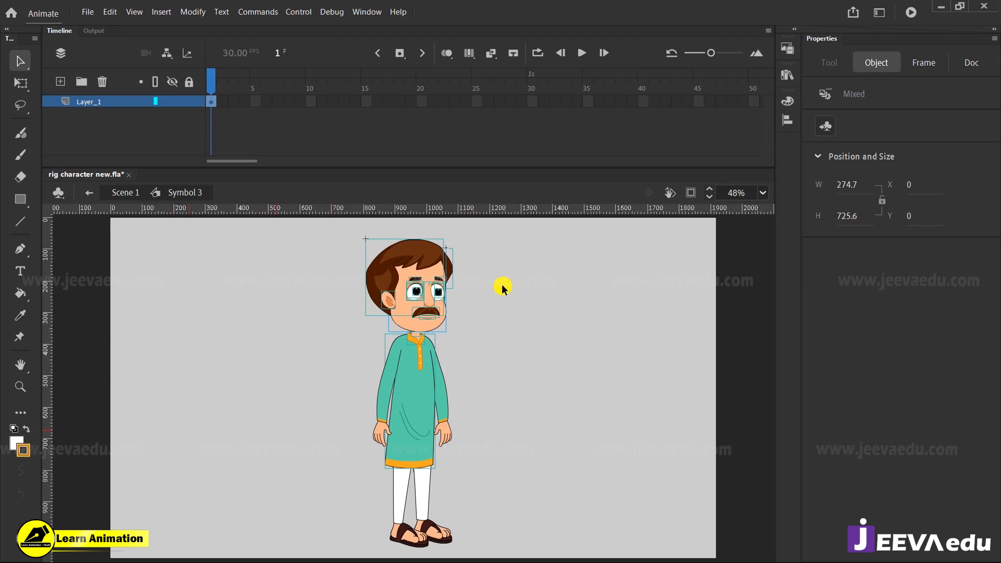
# Take the torso out of the selection, try moving the head with the neck and collar, undo the move and deselect everything
pyautogui.keyDown('shift'); pyautogui.click(416, 396); pyautogui.keyUp('shift')
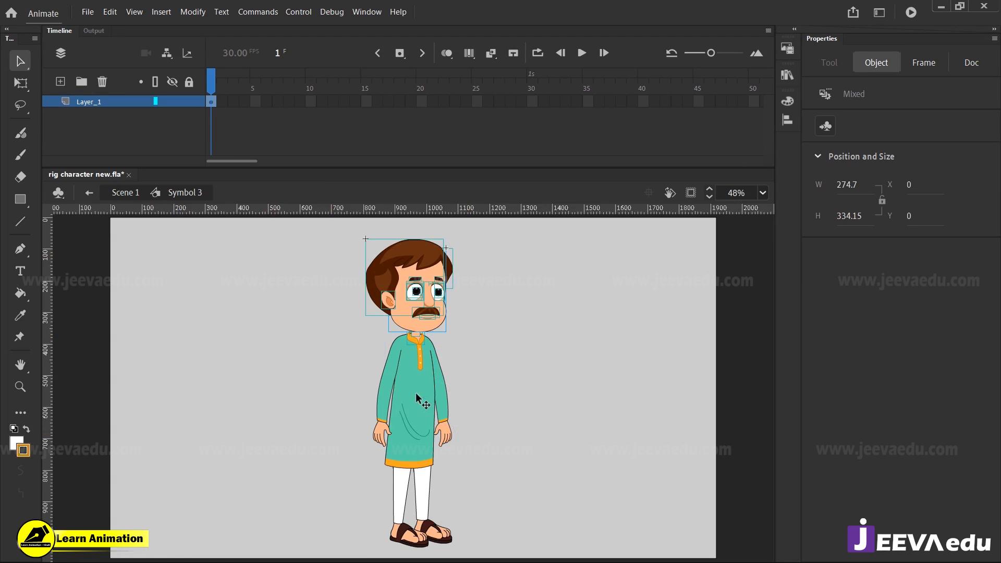
pyautogui.moveTo(425, 312); pyautogui.dragTo(521, 312)
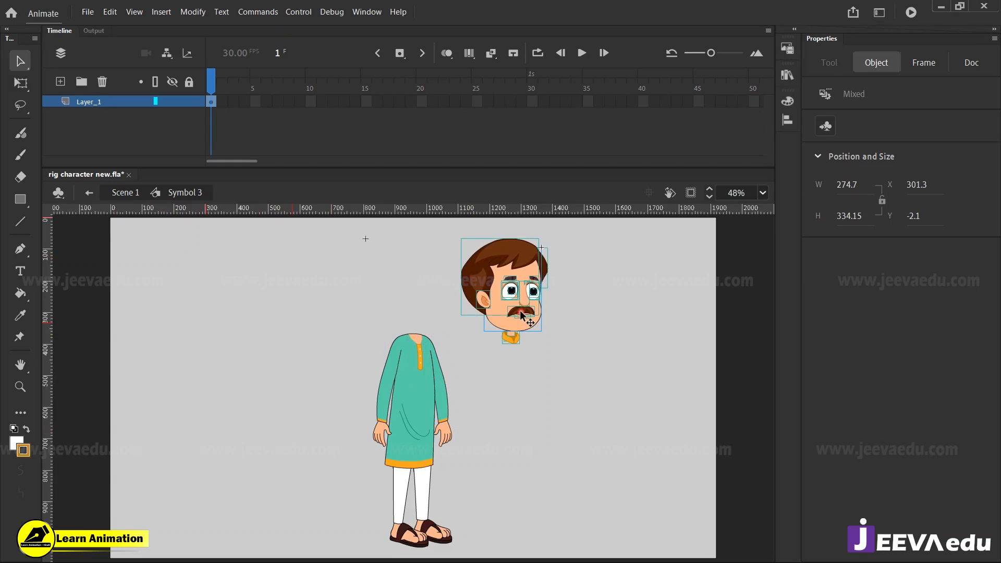
pyautogui.hotkey('ctrl', 'z')
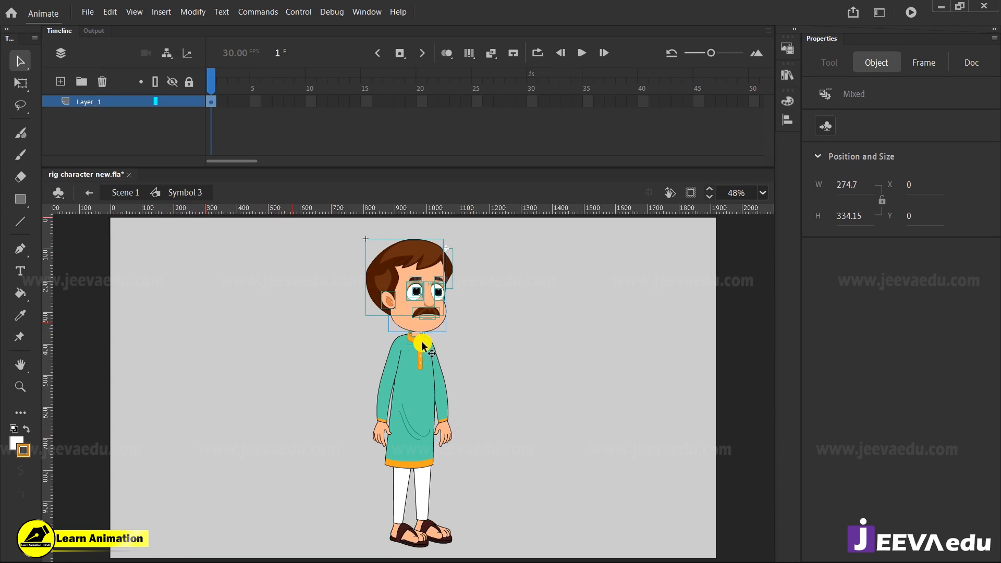
pyautogui.keyDown('shift'); pyautogui.click(424, 345); pyautogui.keyUp('shift')
pyautogui.click(482, 333)
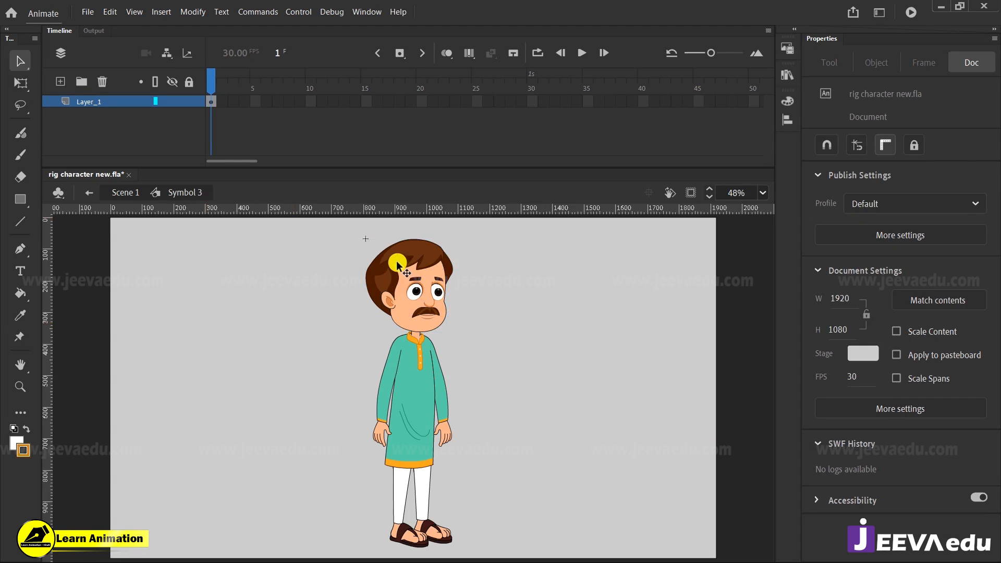
# Select both hair pieces, try moving them off the head and undo the move
pyautogui.click(433, 260)
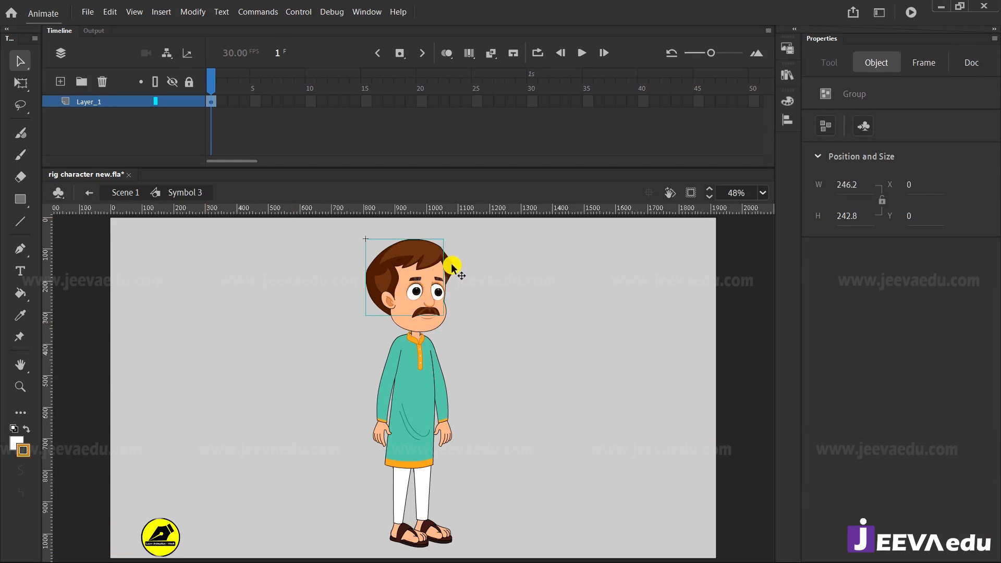
pyautogui.keyDown('shift'); pyautogui.click(451, 264); pyautogui.keyUp('shift')
pyautogui.moveTo(421, 255); pyautogui.dragTo(497, 256)
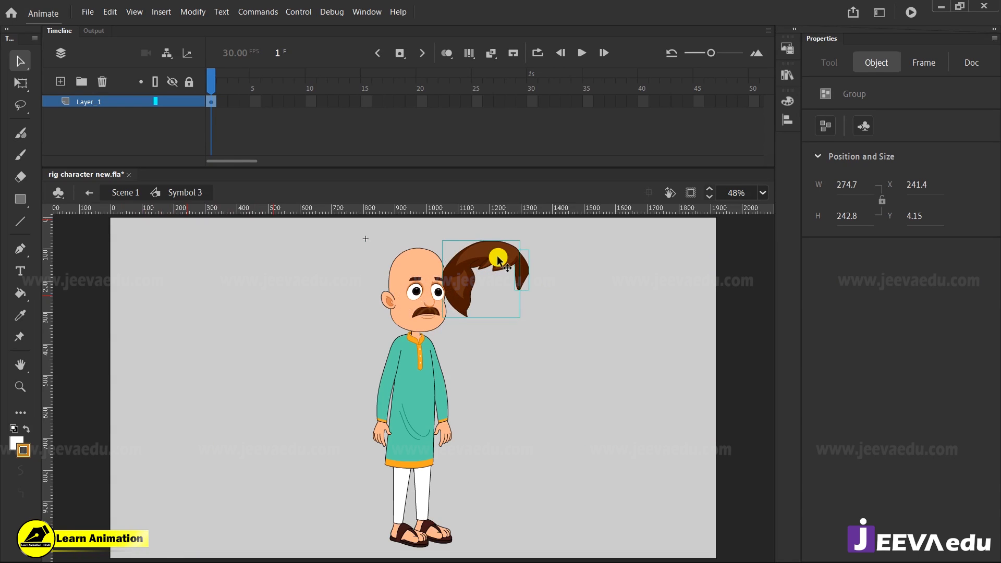
pyautogui.hotkey('ctrl', 'z')
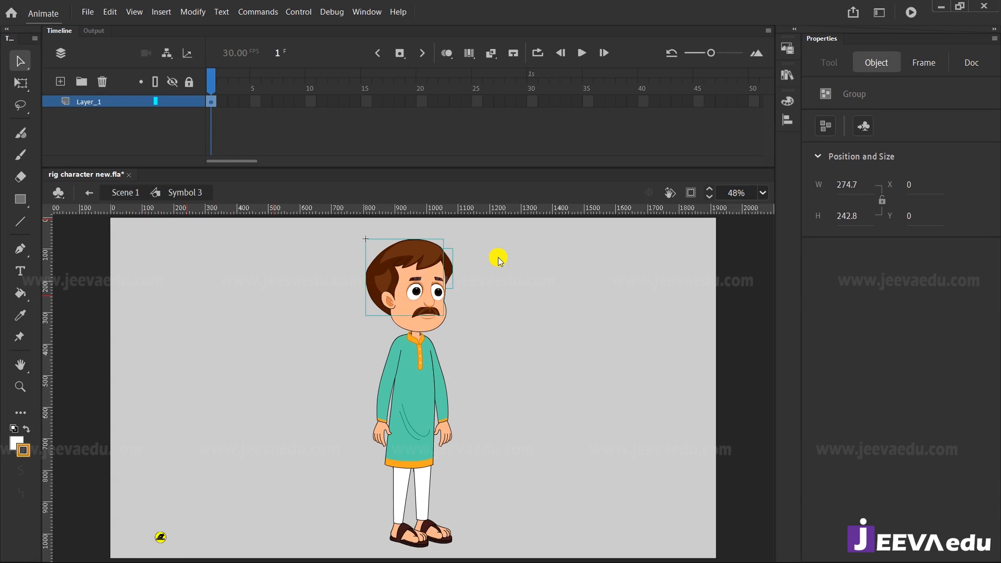
# Move the small side hair piece off the head and put it back in its place
pyautogui.click(431, 261)
pyautogui.moveTo(432, 252); pyautogui.dragTo(512, 270)
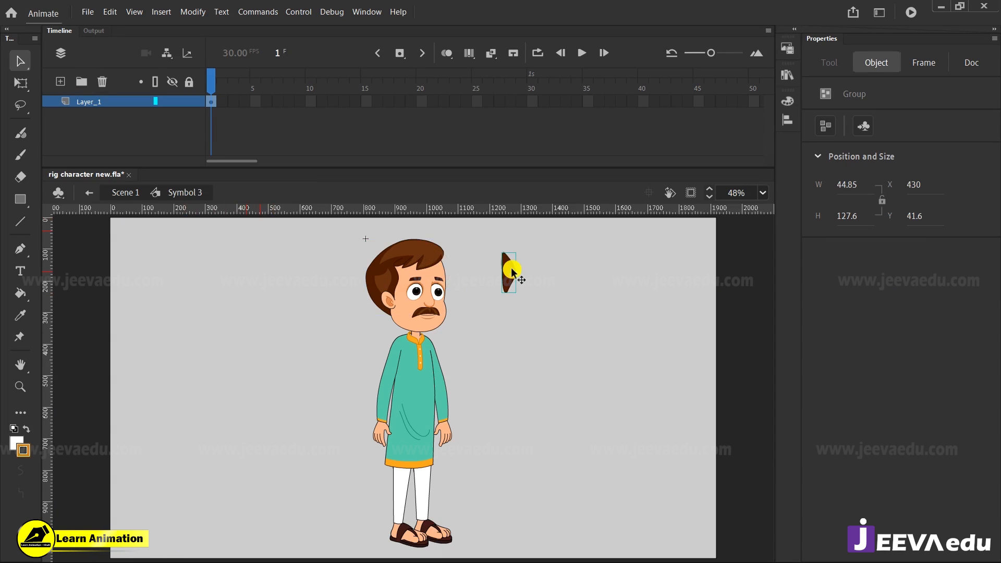
pyautogui.moveTo(507, 267); pyautogui.dragTo(427, 259)
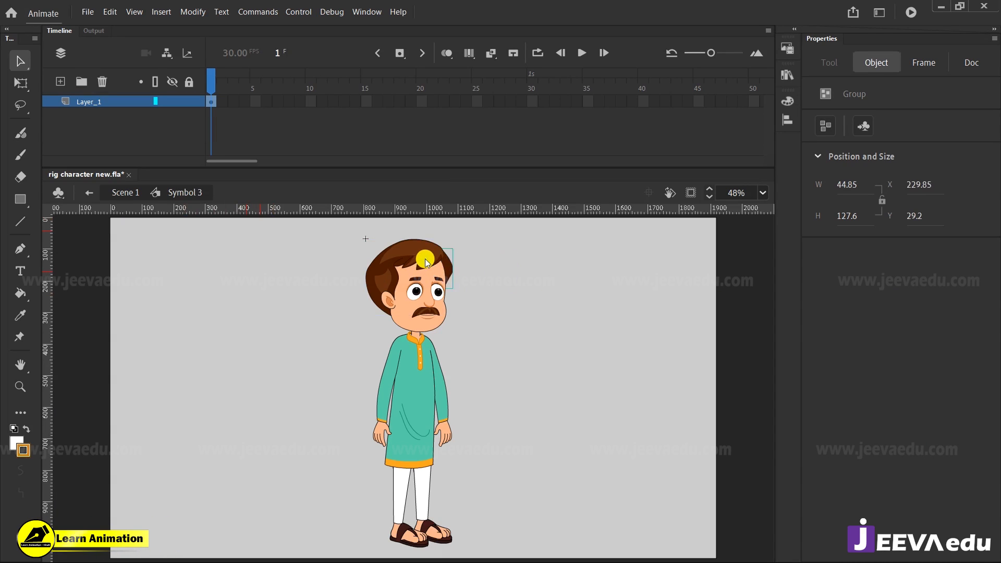
# Select all head parts without the neck, test the selection with a move that is undone, and cut the parts from the layer
pyautogui.keyDown('shift'); pyautogui.click(425, 259); pyautogui.keyUp('shift')
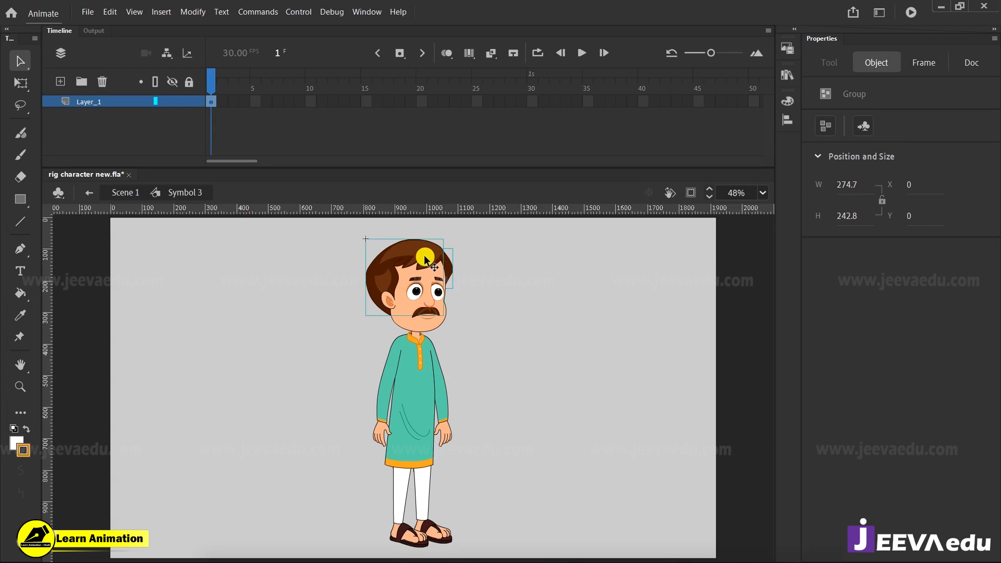
pyautogui.keyDown('shift'); pyautogui.click(425, 259); pyautogui.keyUp('shift')
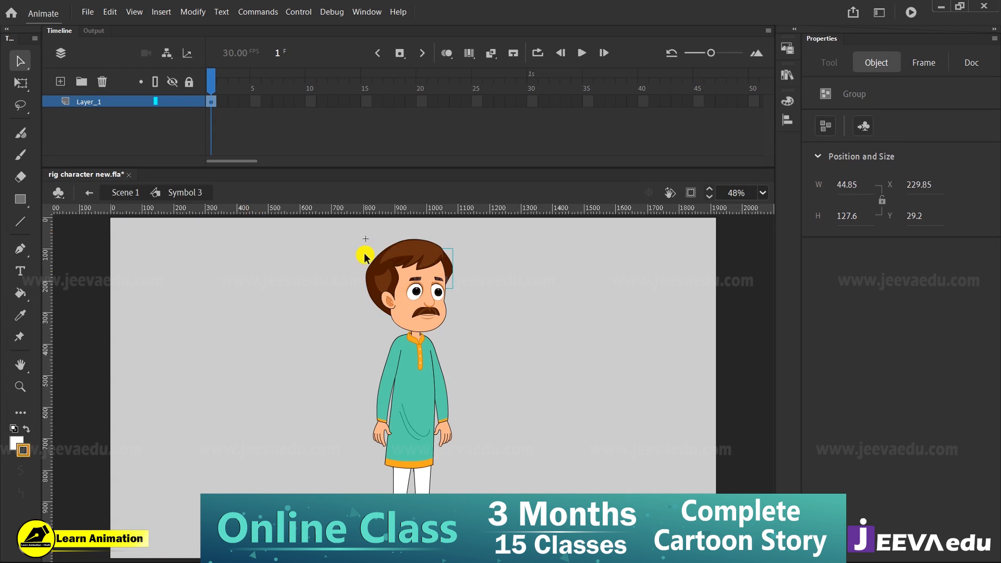
pyautogui.keyDown('shift'); pyautogui.click(369, 275); pyautogui.keyUp('shift')
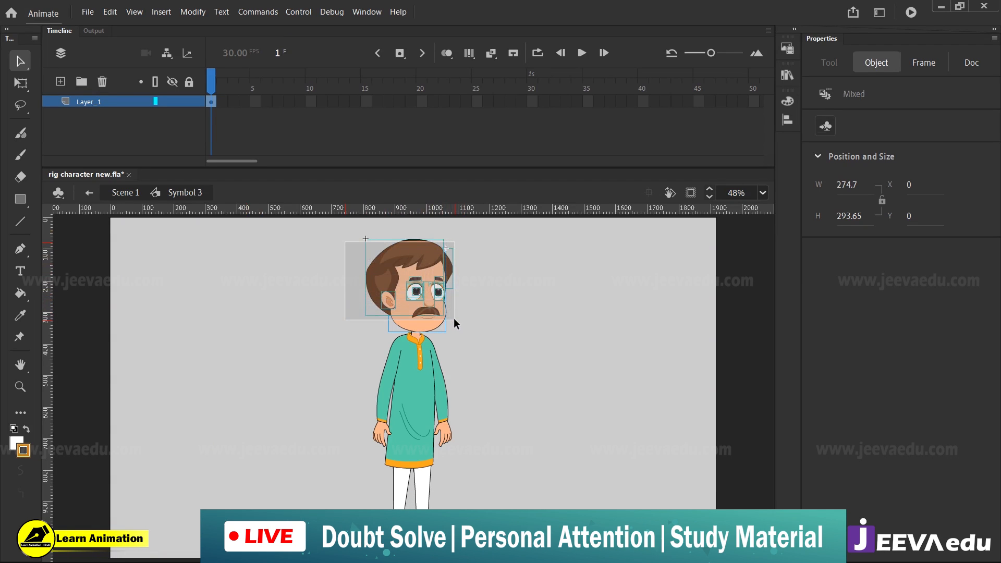
pyautogui.keyDown('shift'); pyautogui.click(454, 318); pyautogui.keyUp('shift')
pyautogui.moveTo(453, 318); pyautogui.dragTo(556, 317)
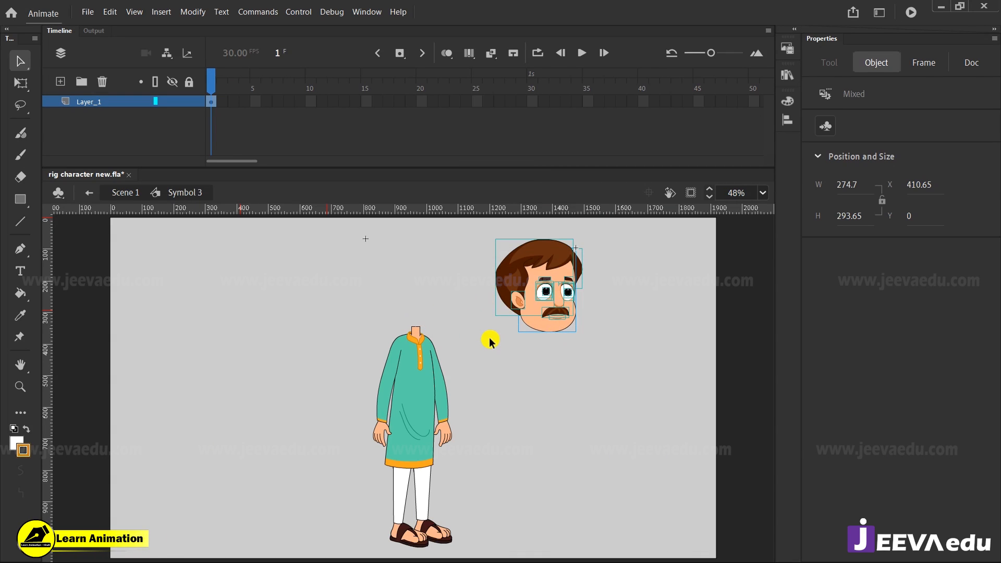
pyautogui.hotkey('ctrl', 'z')
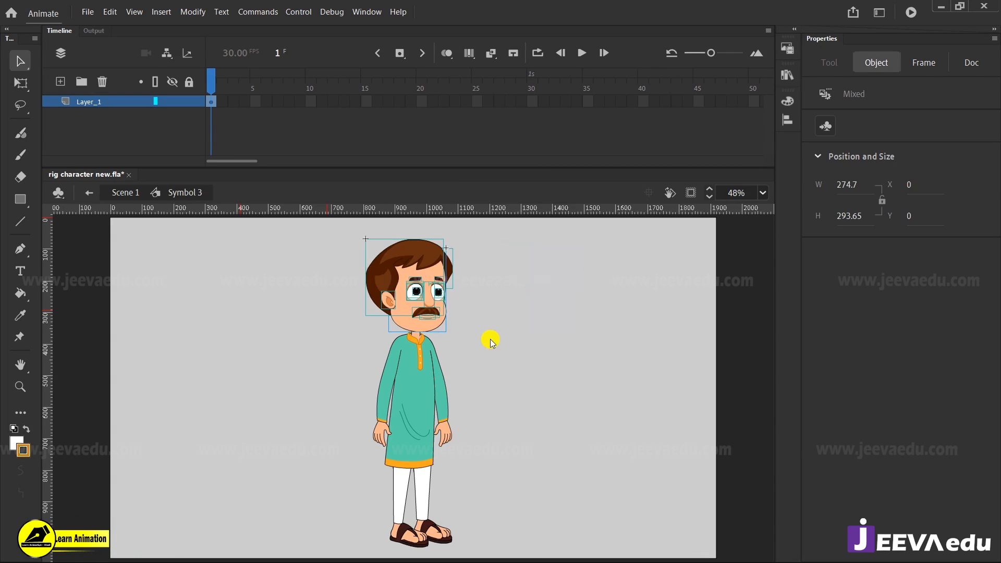
pyautogui.rightClick(421, 296)
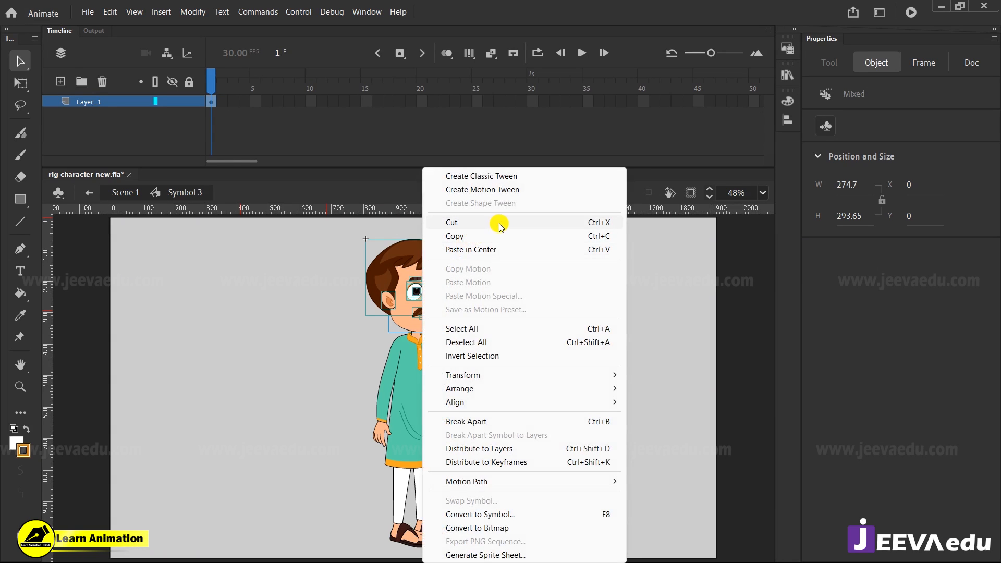
pyautogui.click(569, 224)
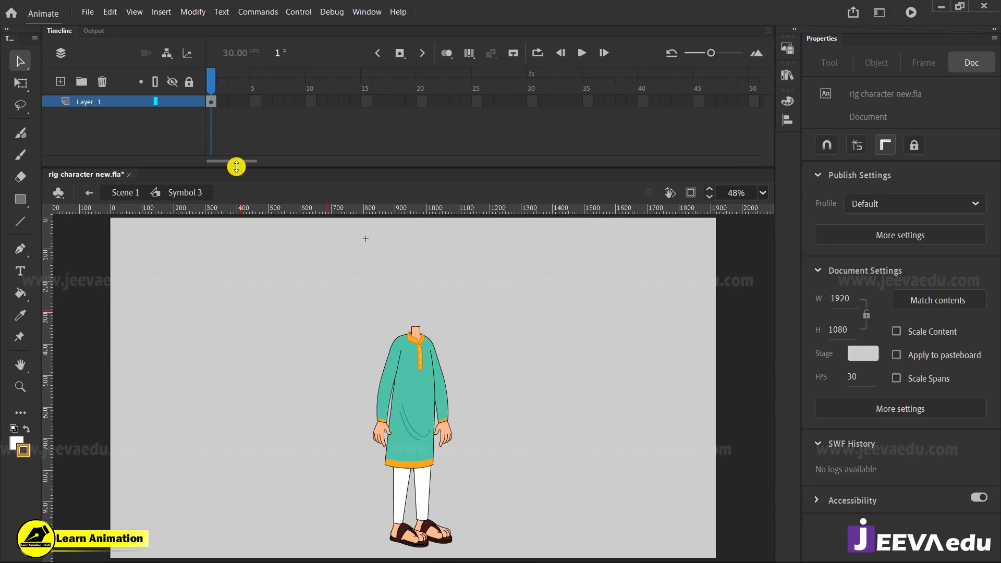
# Add a layer above Layer_1, delete it and add a new one in its place
pyautogui.click(60, 82)
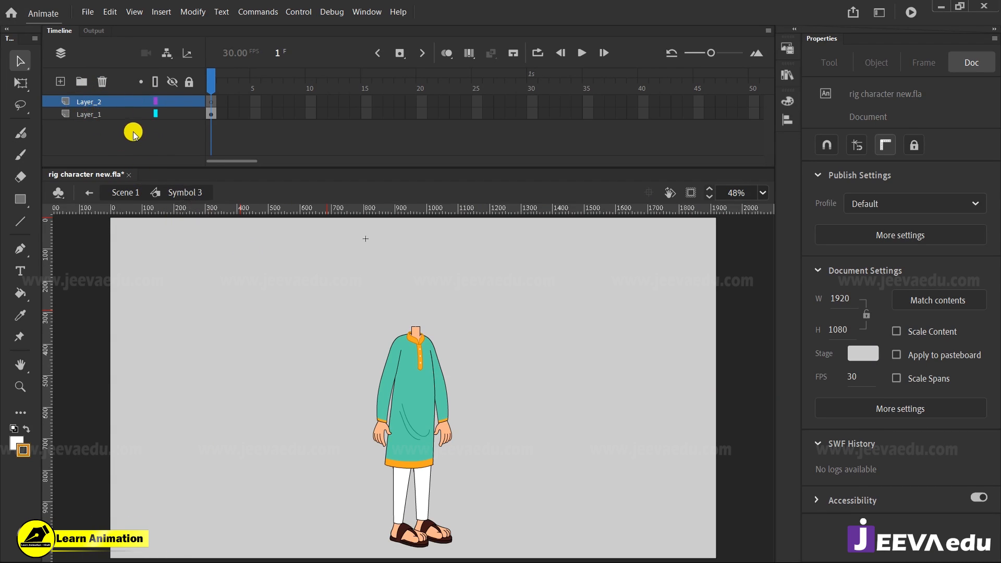
pyautogui.click(102, 82)
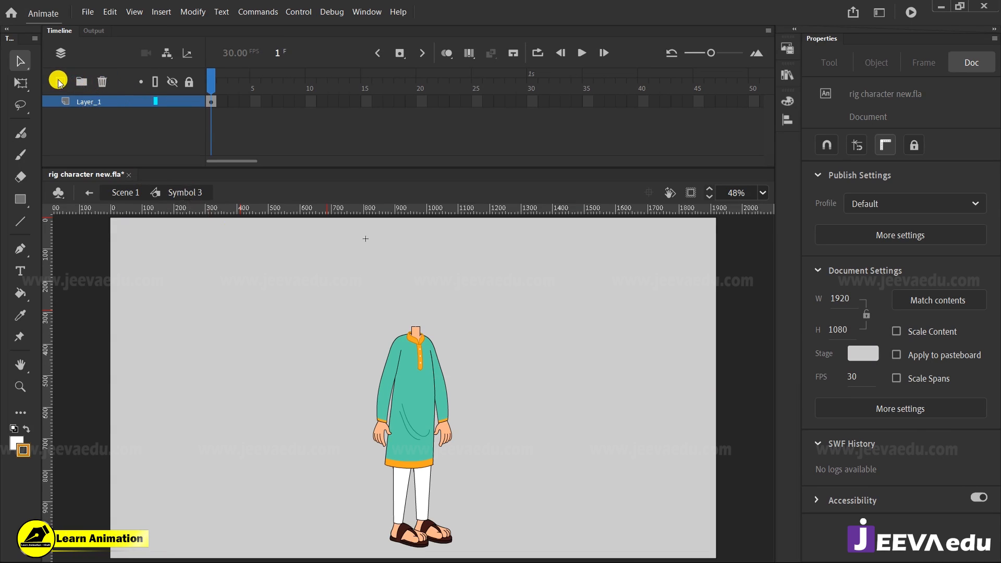
pyautogui.click(60, 82)
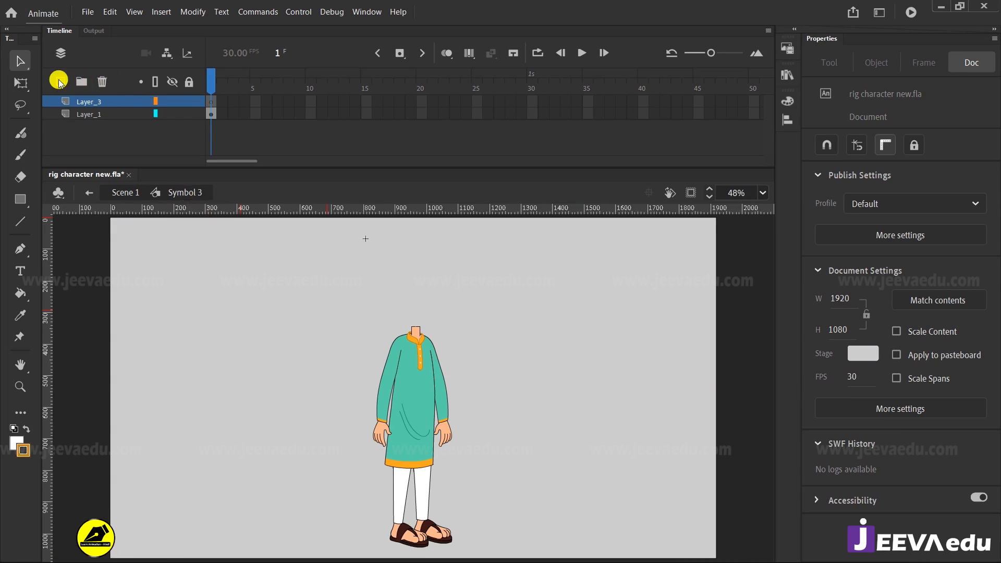
# Compare the contents of the two layers and paste the cut head parts in place on Layer_3
pyautogui.click(87, 116)
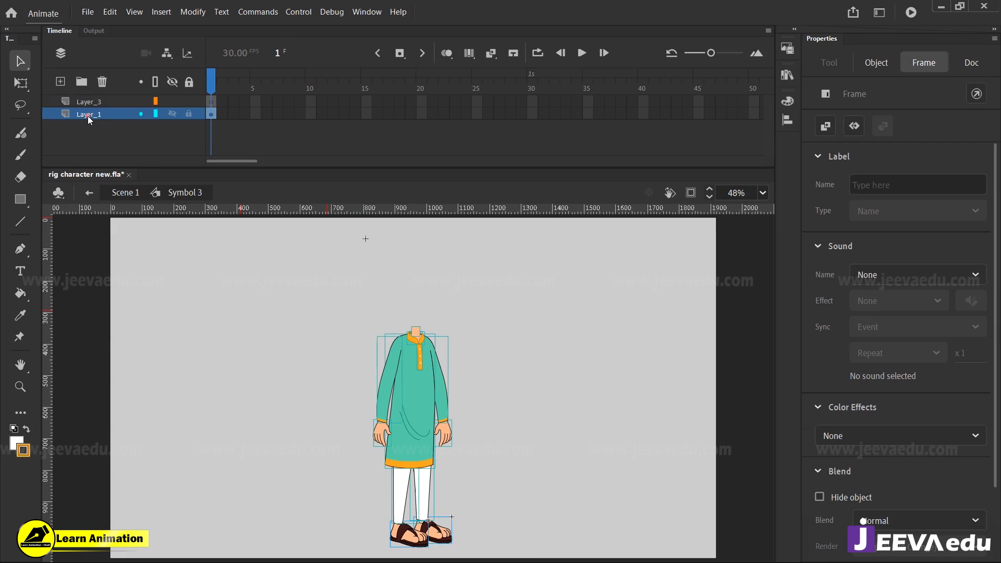
pyautogui.click(95, 103)
pyautogui.click(91, 114)
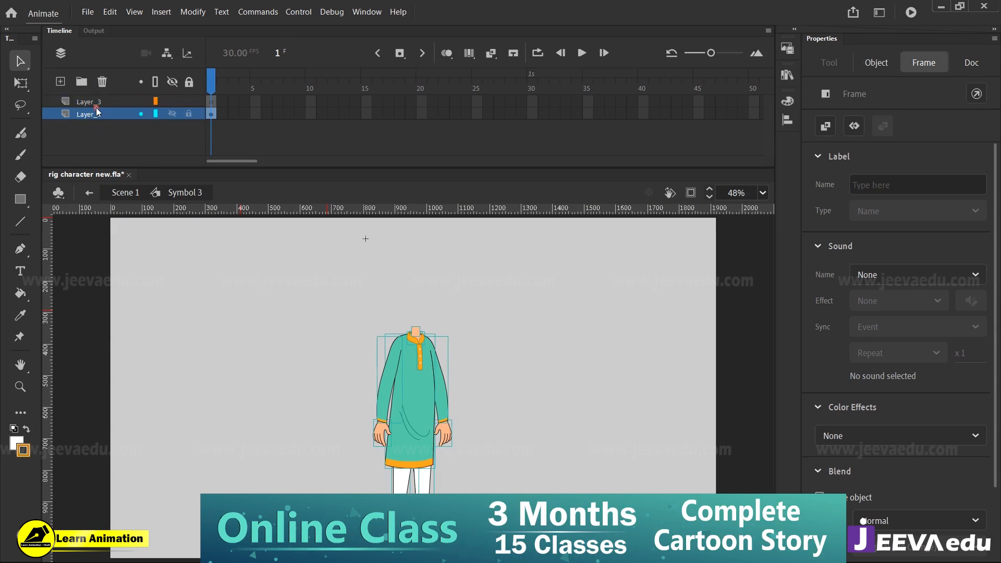
pyautogui.click(97, 102)
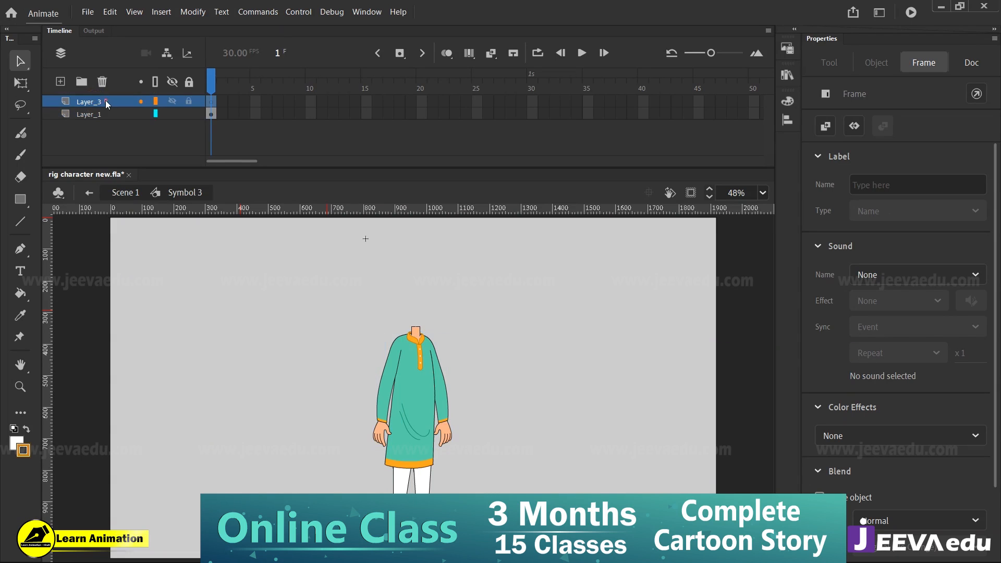
pyautogui.rightClick(216, 258)
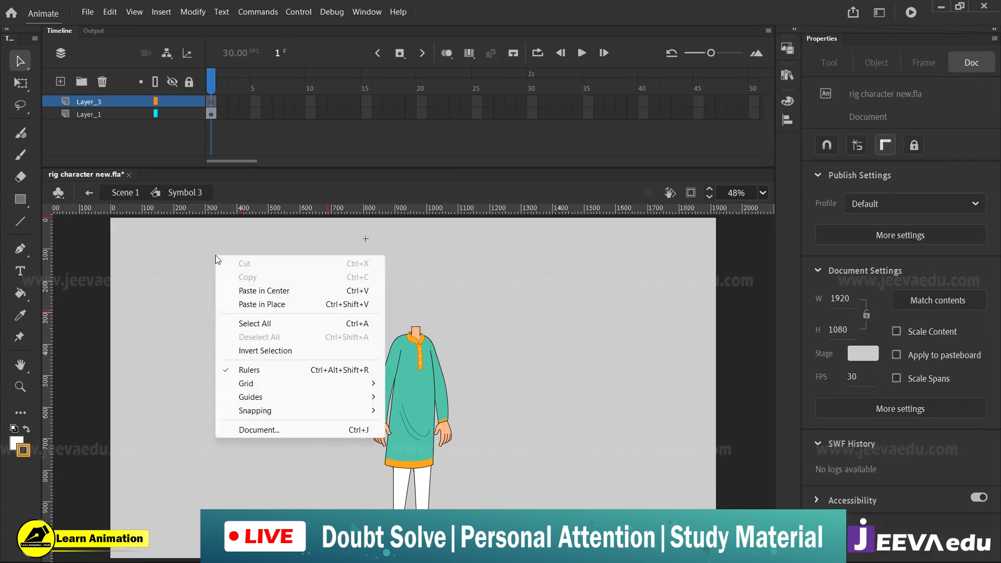
pyautogui.click(299, 312)
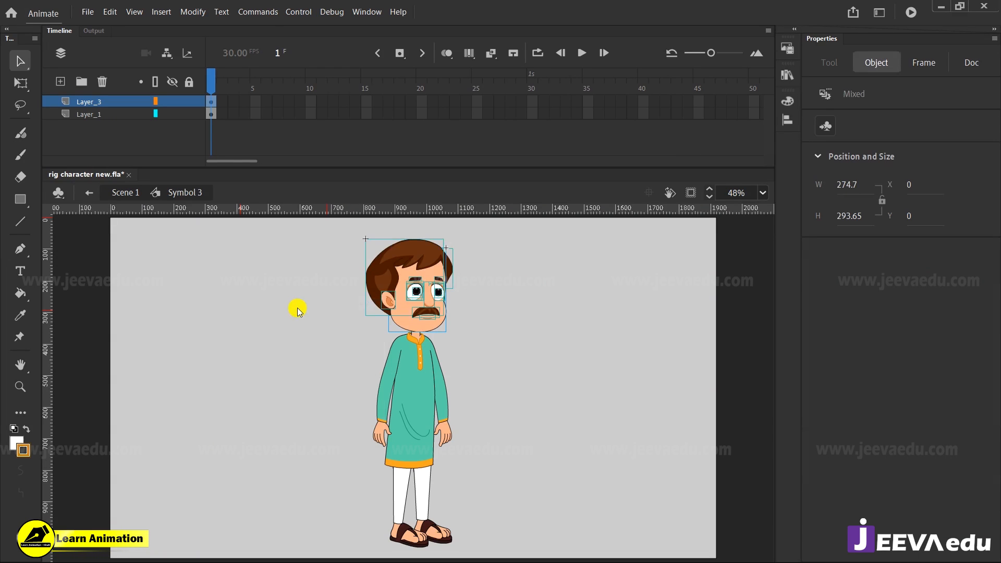
# Convert the pasted head parts into a Graphic symbol and check it with a trial move that is undone
pyautogui.press('F8')
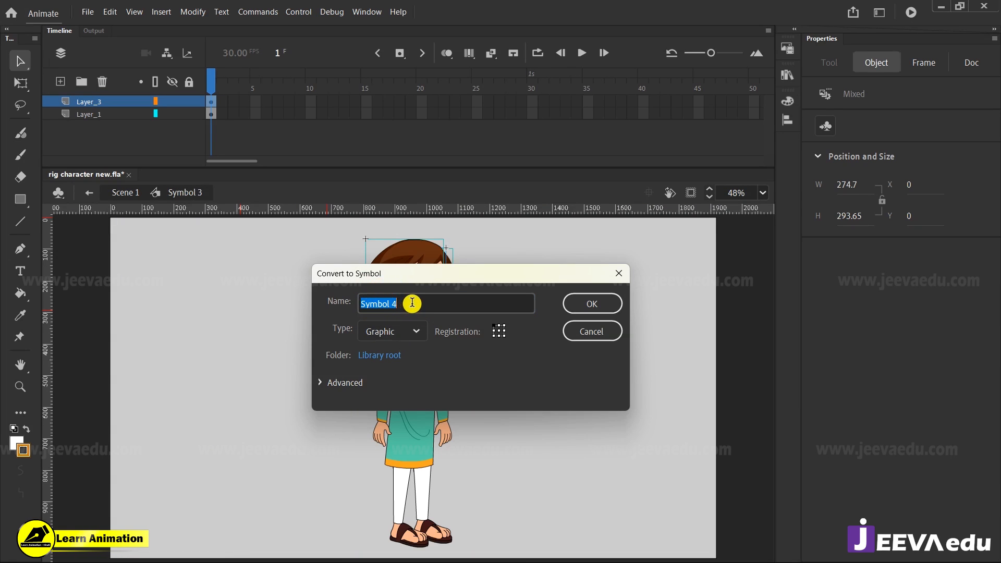
pyautogui.click(606, 305)
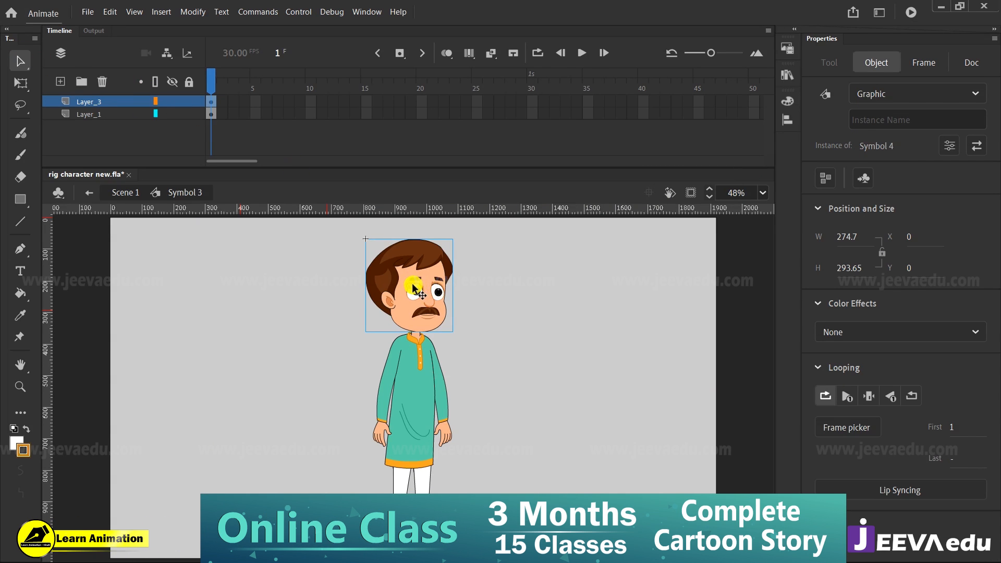
pyautogui.moveTo(411, 289); pyautogui.dragTo(451, 352)
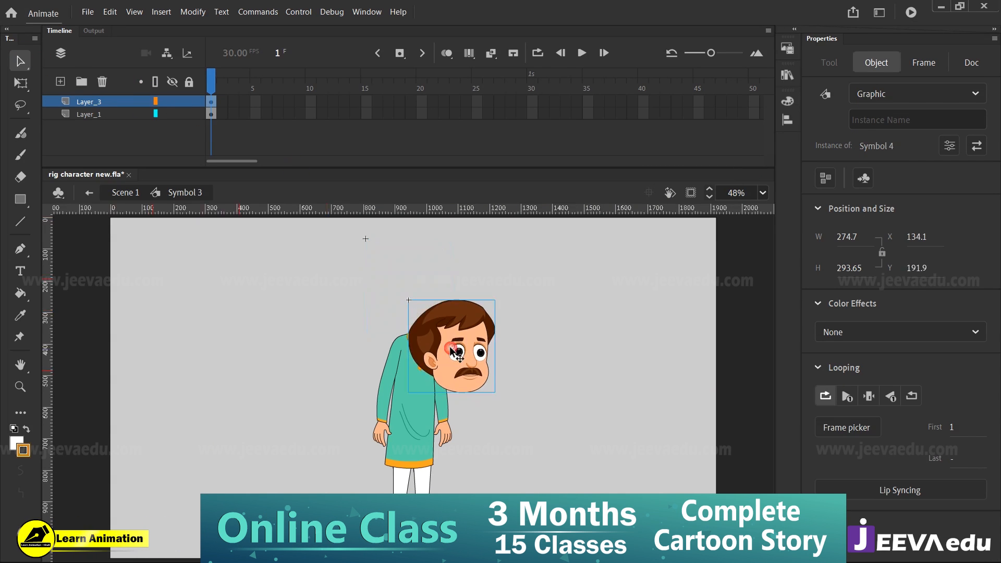
pyautogui.hotkey('ctrl', 'z')
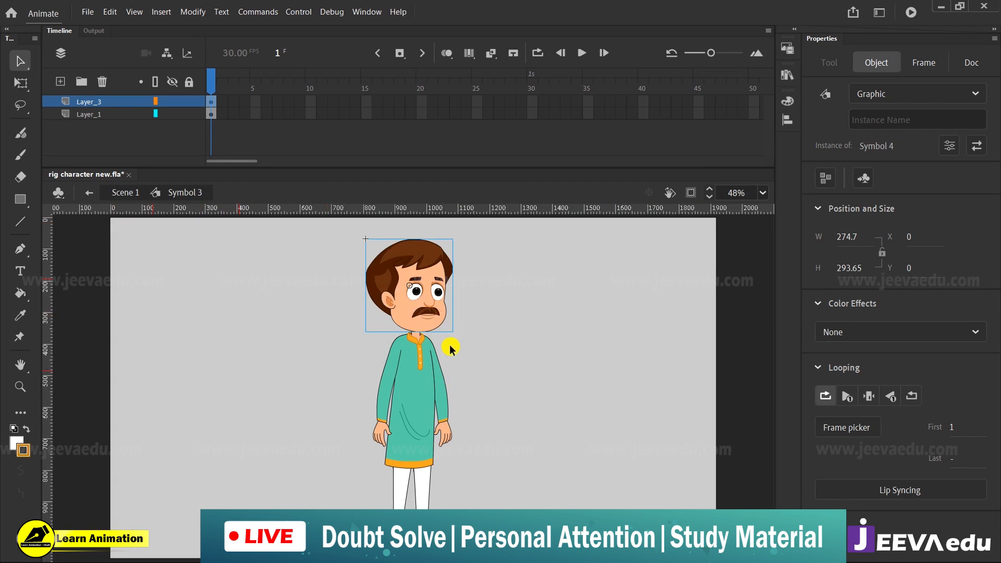
# Set the head symbol's transformation point at the bottom centre near the neck, testing it with a rotation and undoing the test
pyautogui.press('q')
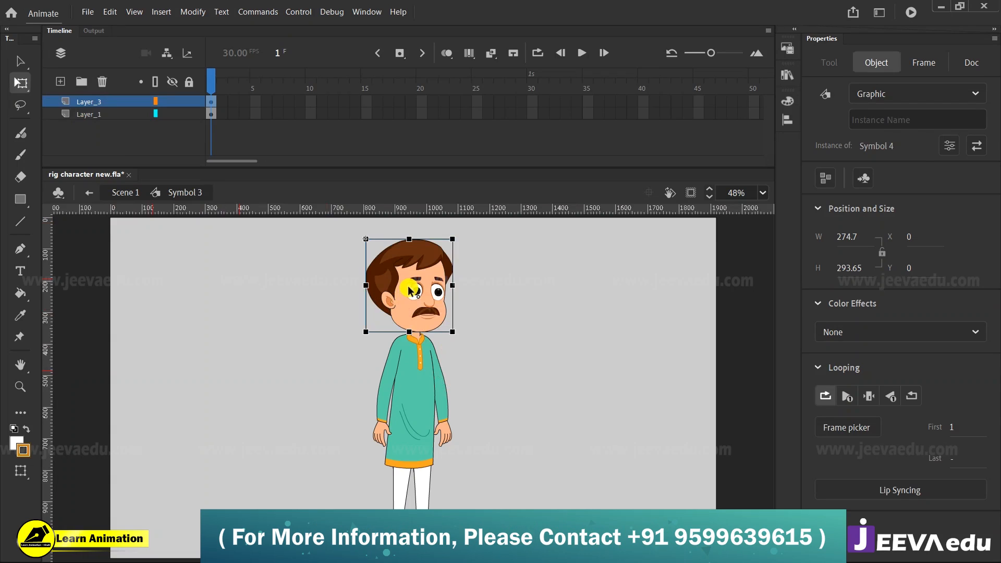
pyautogui.moveTo(412, 290); pyautogui.dragTo(410, 331)
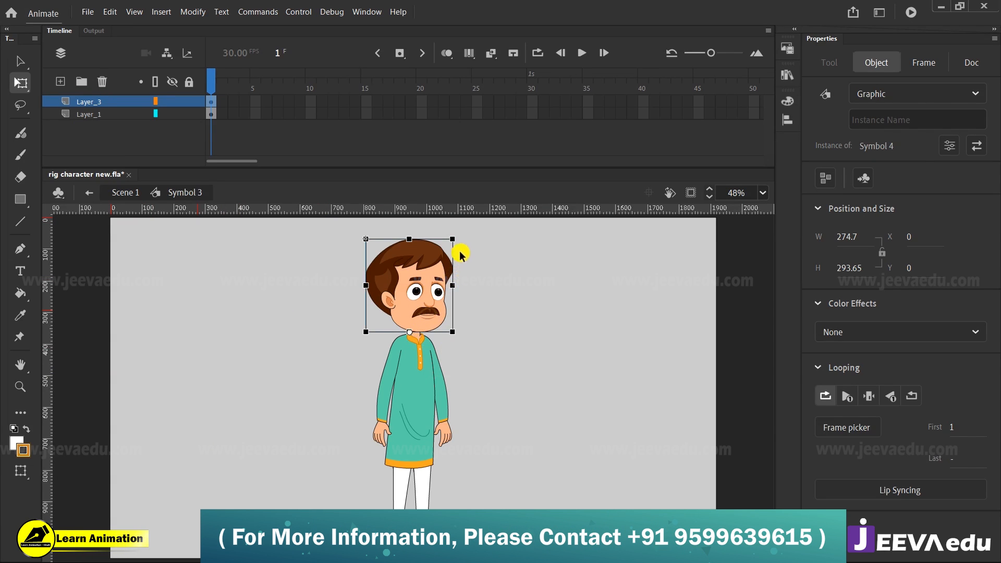
pyautogui.moveTo(461, 240); pyautogui.dragTo(466, 266)
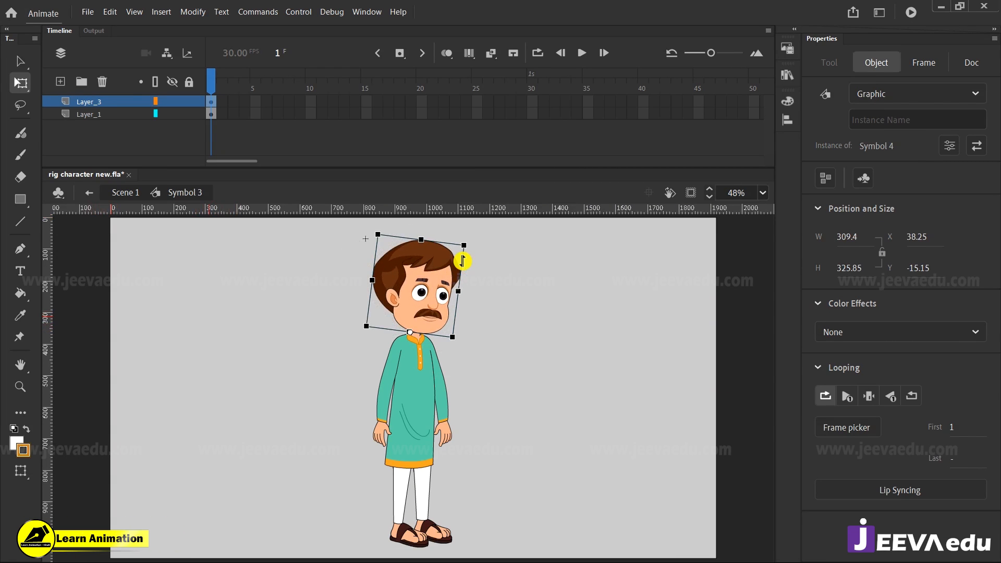
pyautogui.hotkey('ctrl', 'shift', 'z')
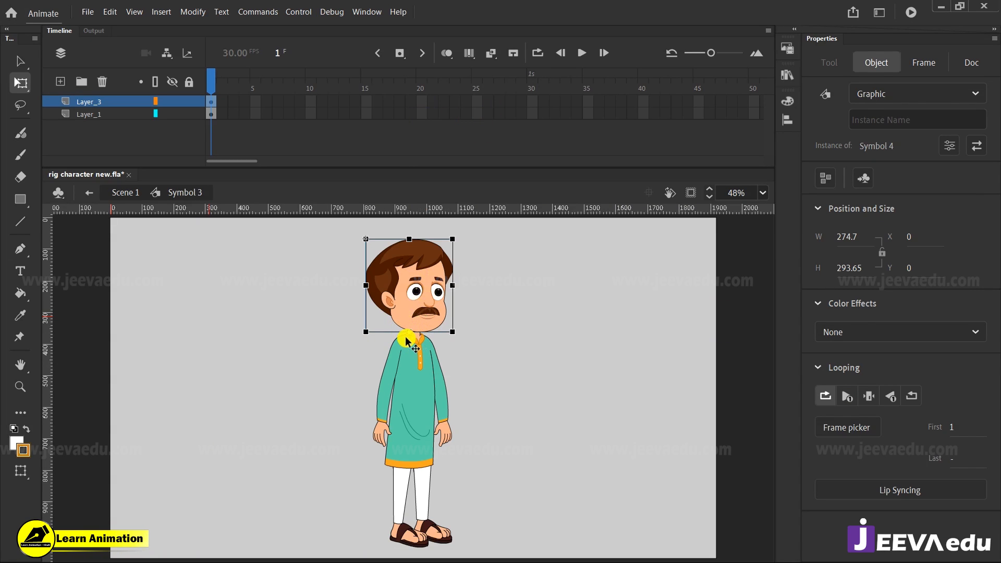
pyautogui.moveTo(409, 338)
pyautogui.mouseDown()
pyautogui.moveTo(425, 304)
pyautogui.moveTo(394, 369)
pyautogui.moveTo(433, 334)
pyautogui.moveTo(455, 286)
pyautogui.moveTo(407, 353)
pyautogui.moveTo(453, 295)
pyautogui.moveTo(413, 348)
pyautogui.moveTo(431, 303)
pyautogui.moveTo(421, 324)
pyautogui.mouseUp()
pyautogui.hotkey('ctrl', 'z')
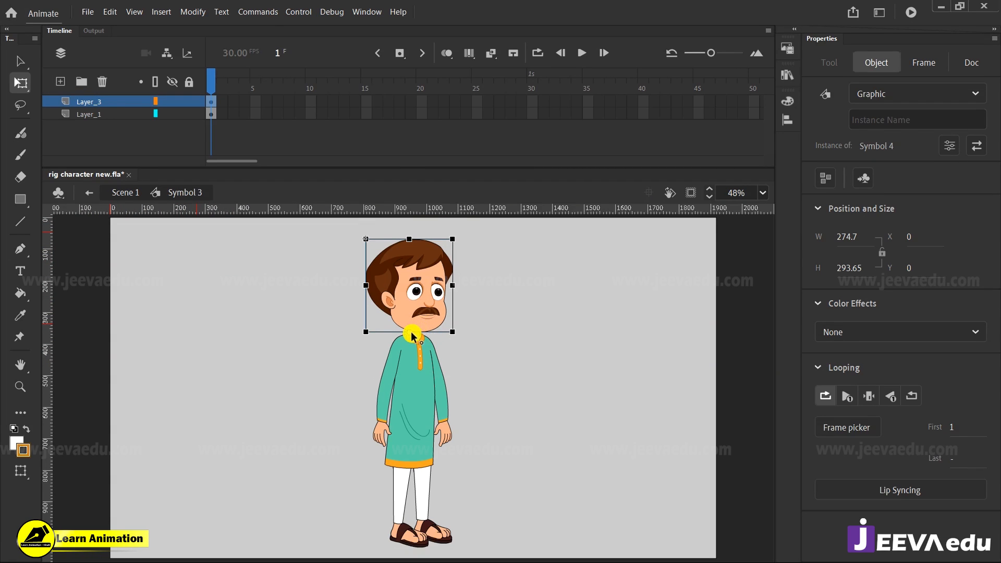
# Extend both layers to frame 29 by inserting frames
pyautogui.click(389, 102)
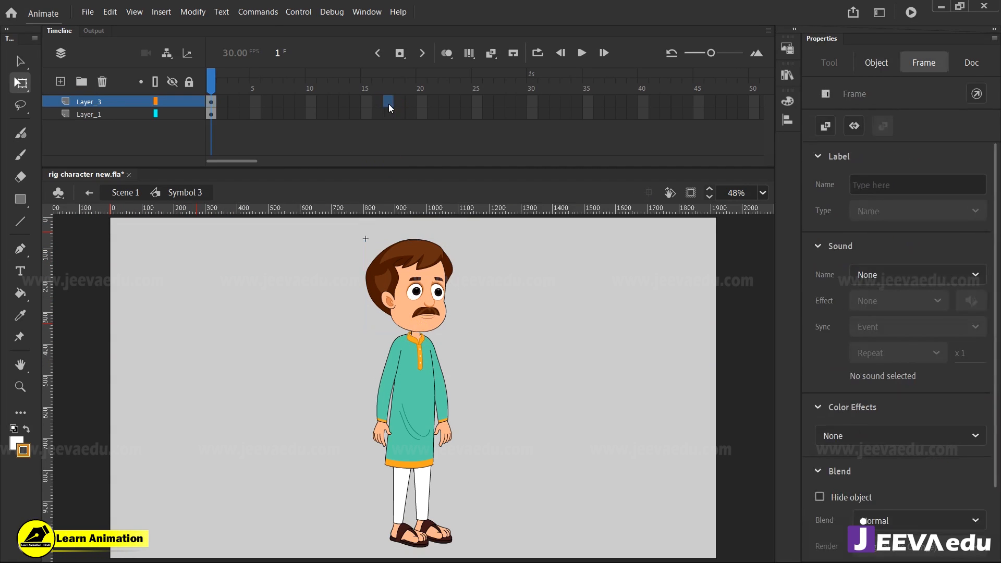
pyautogui.moveTo(389, 104); pyautogui.dragTo(305, 89)
pyautogui.click(215, 80)
pyautogui.click(216, 80)
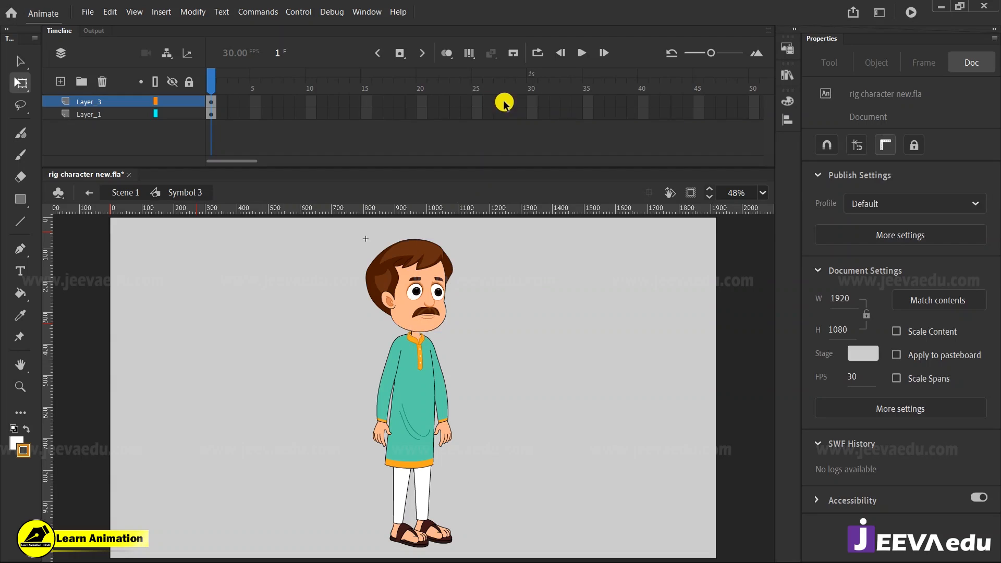
pyautogui.click(519, 118)
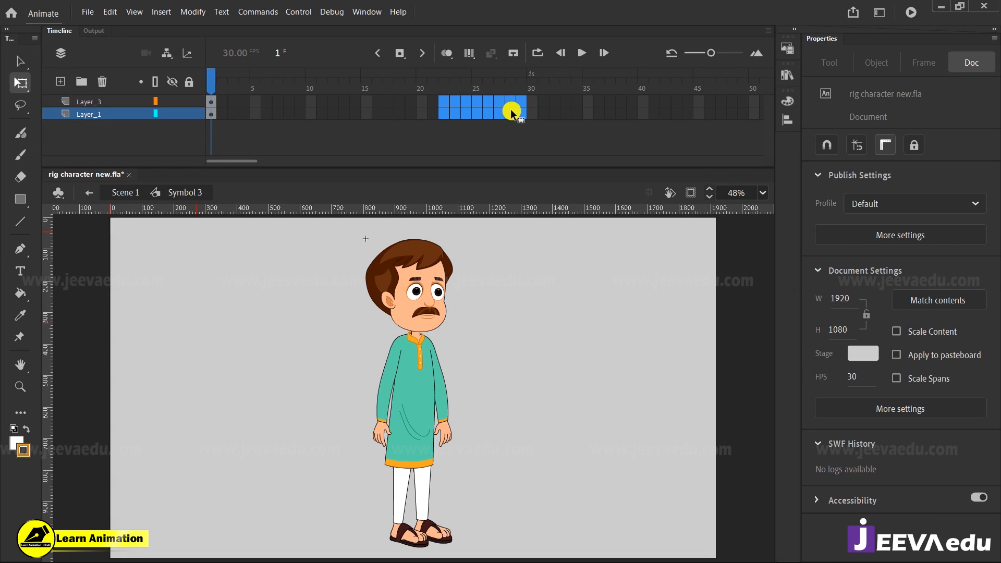
pyautogui.press('F5')
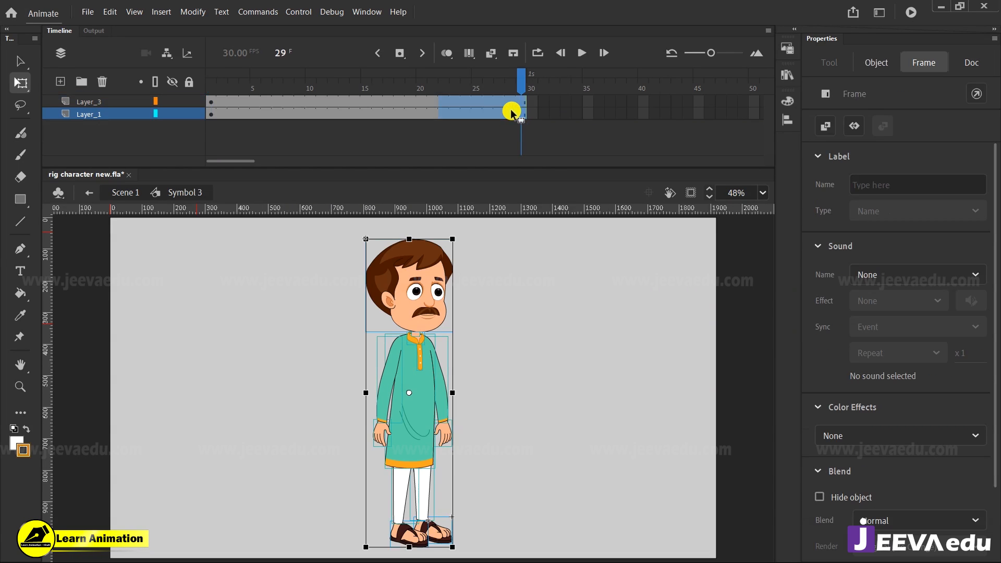
# Extend both layers further, past frame 50, and return the playhead to frame 1
pyautogui.moveTo(523, 81); pyautogui.dragTo(212, 67)
pyautogui.press('Return')
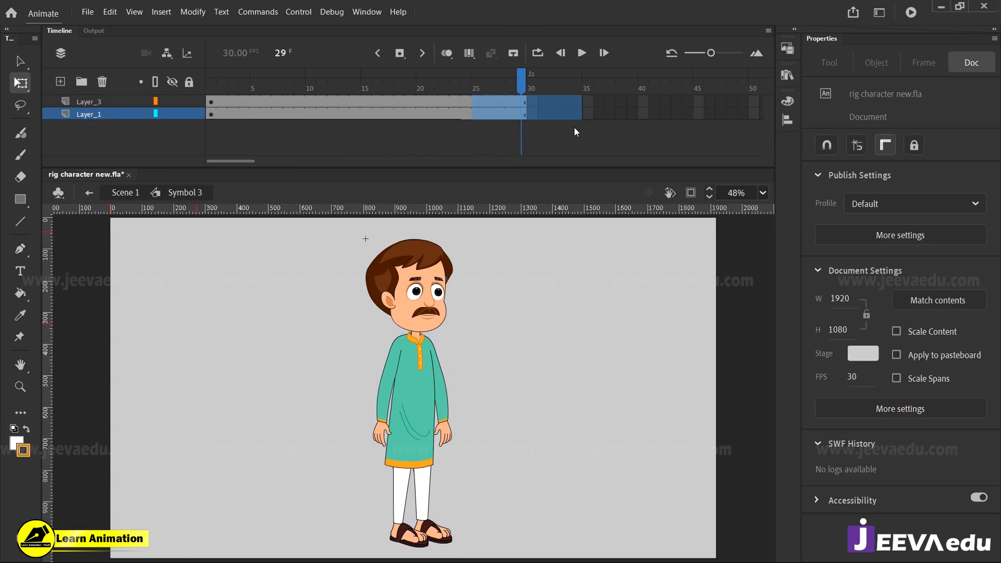
pyautogui.keyDown('shift'); pyautogui.click(618, 122); pyautogui.keyUp('shift')
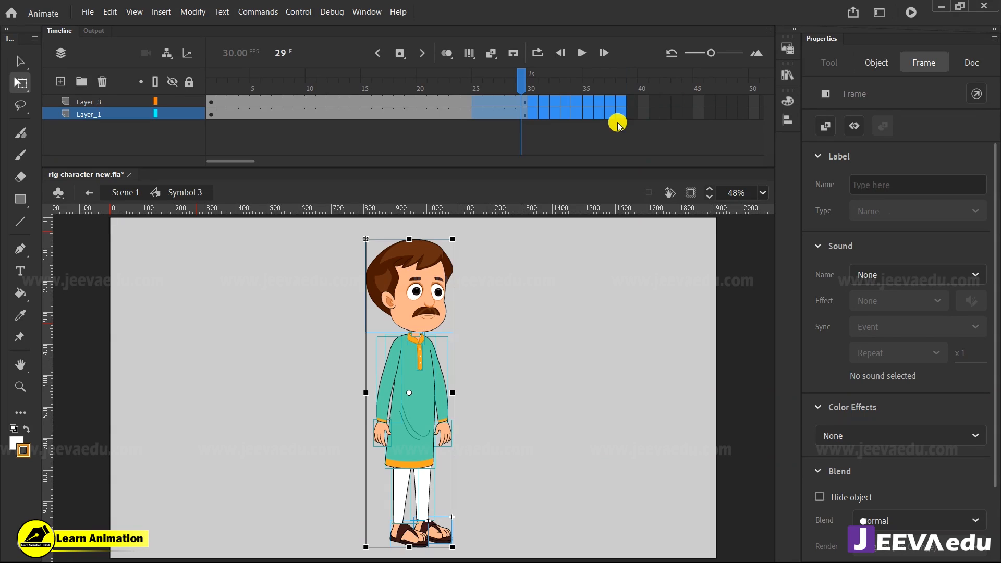
pyautogui.press('F5')
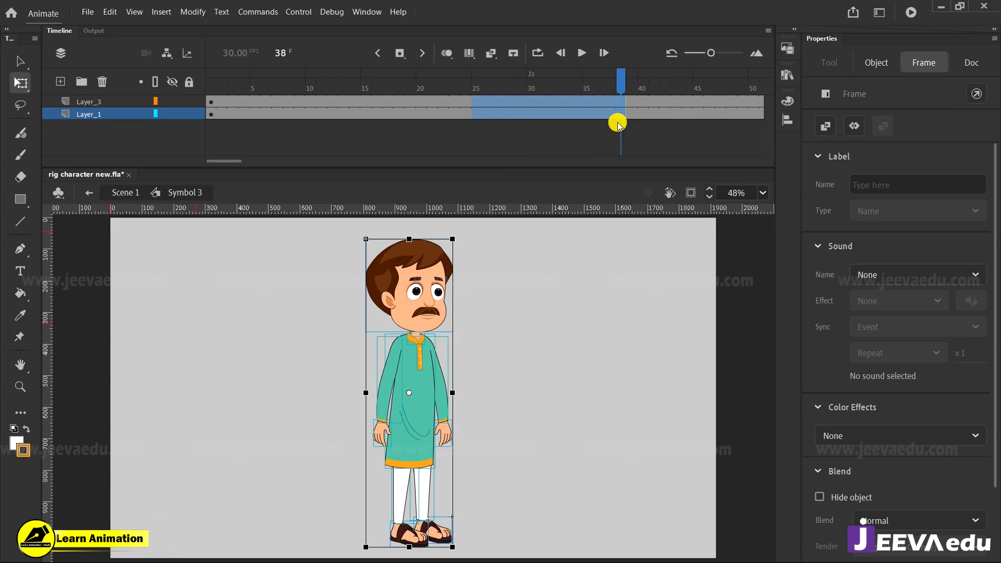
pyautogui.moveTo(619, 80); pyautogui.dragTo(168, 129)
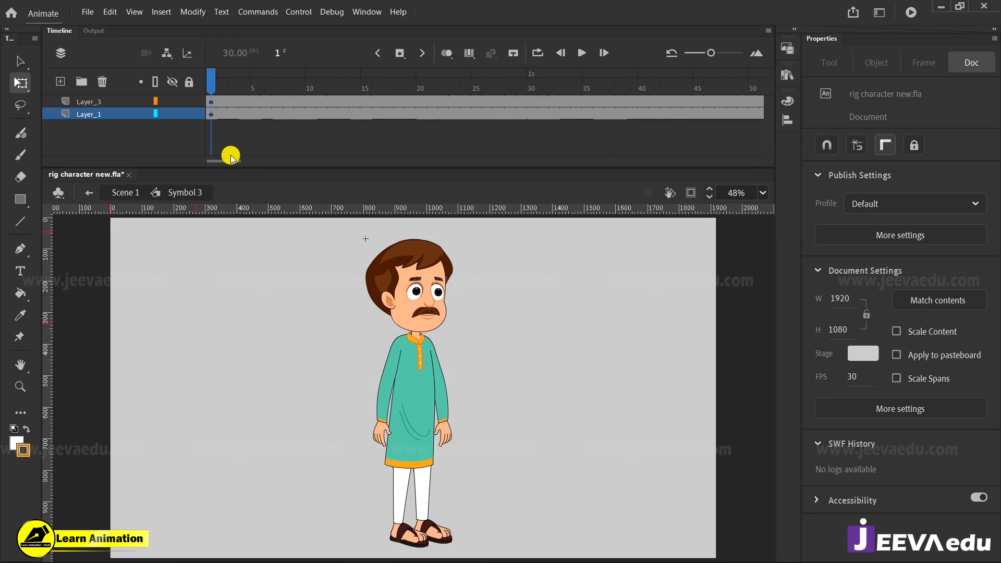
pyautogui.moveTo(231, 157); pyautogui.dragTo(195, 156)
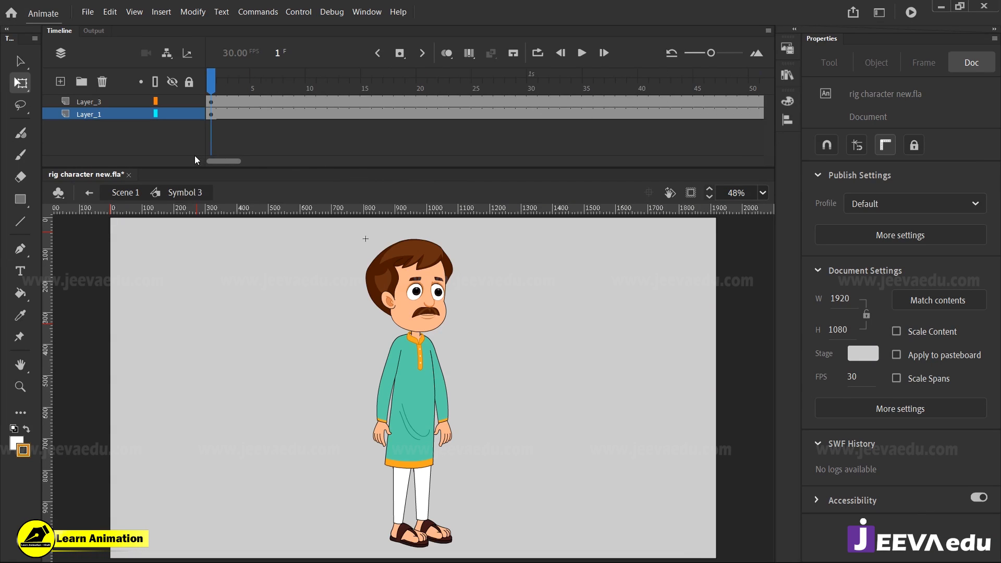
pyautogui.click(250, 83)
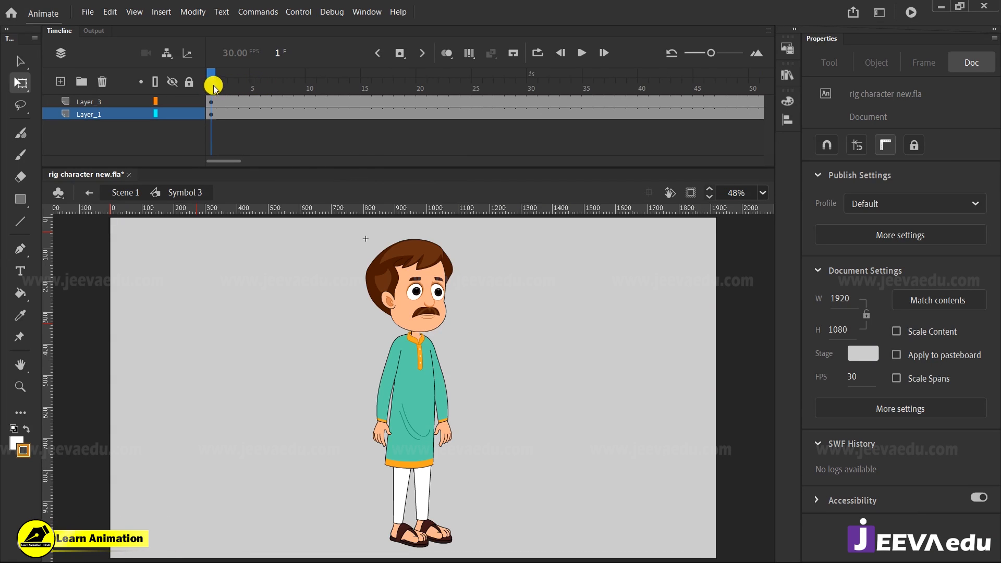
# Open the character's head symbol for editing with the whole head in close view
pyautogui.click(396, 311)
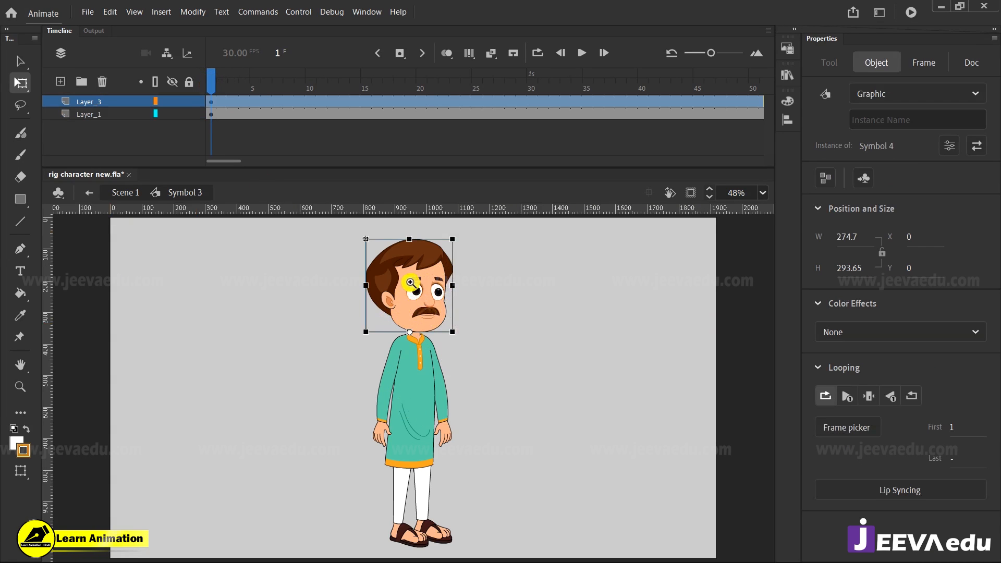
pyautogui.press('z')
pyautogui.moveTo(330, 231); pyautogui.dragTo(494, 356)
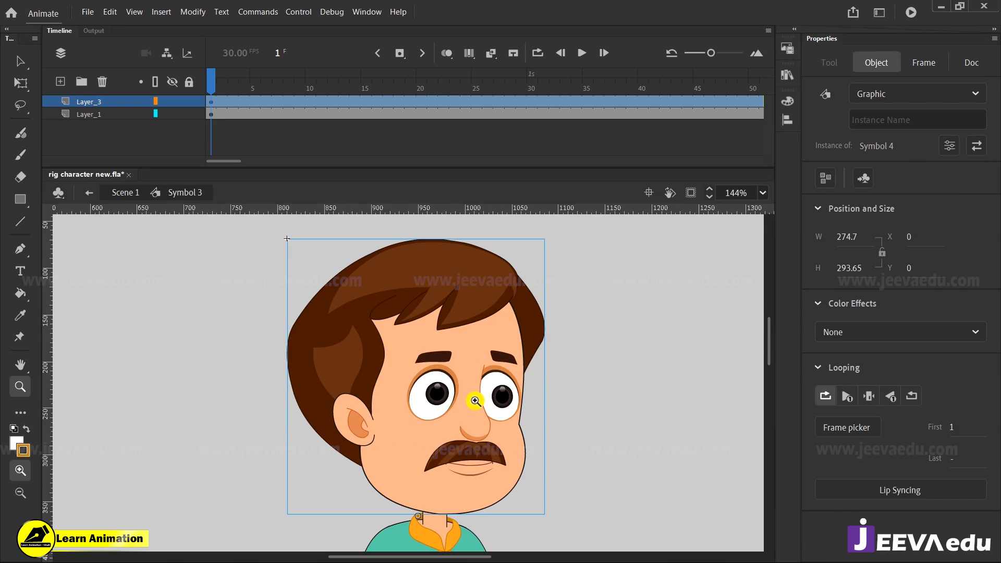
pyautogui.moveTo(475, 401); pyautogui.dragTo(471, 392)
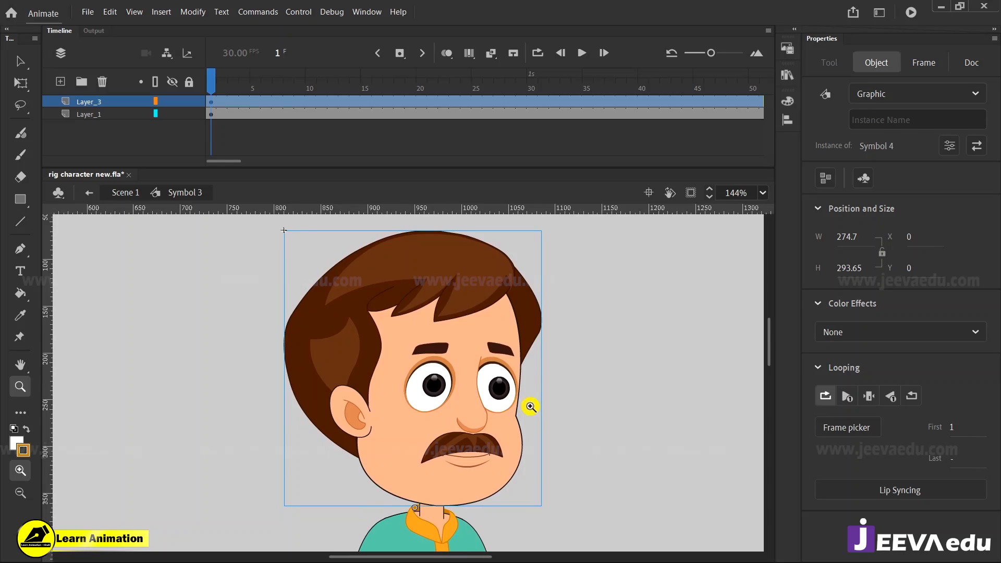
pyautogui.press('v')
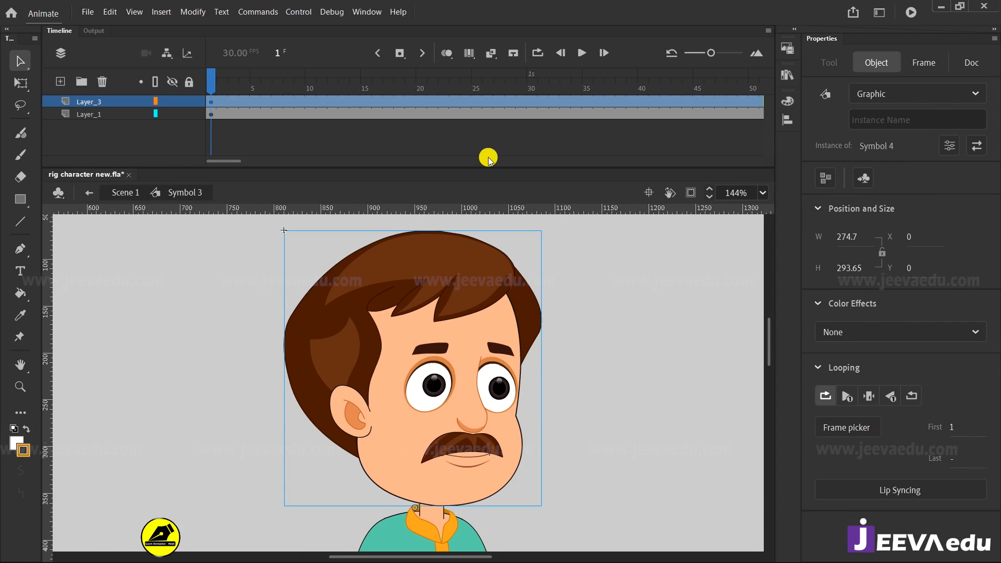
pyautogui.doubleClick(425, 344)
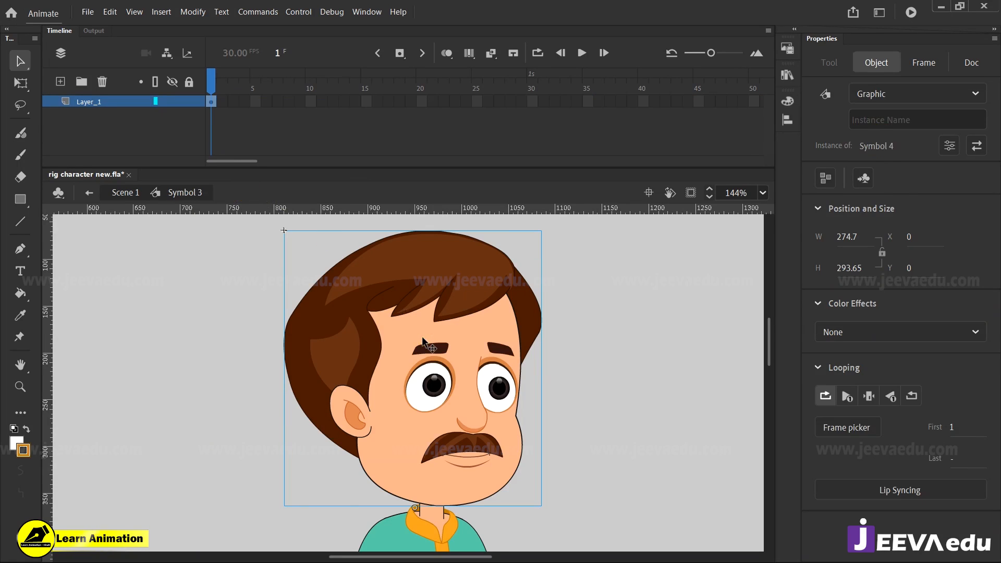
pyautogui.doubleClick(424, 342)
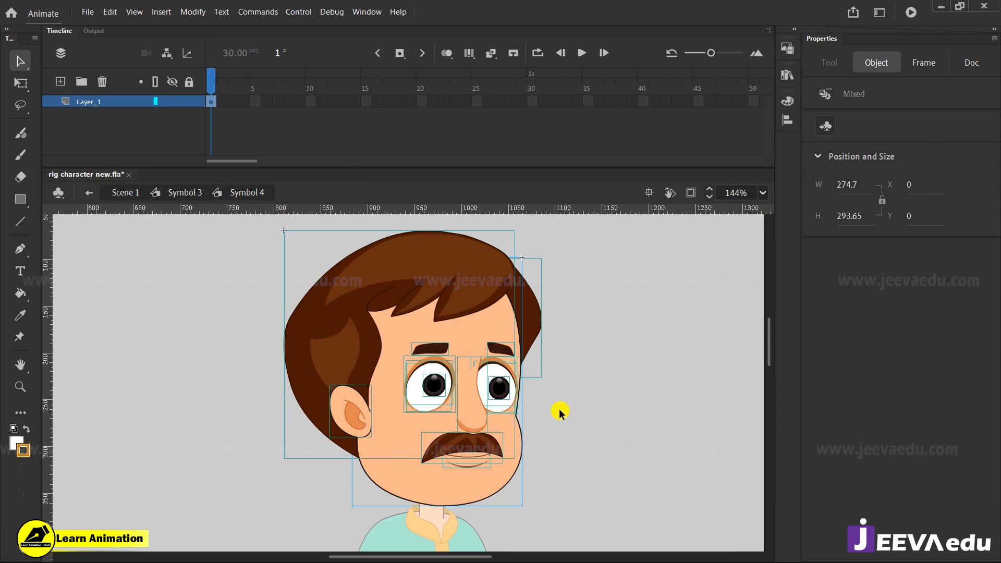
pyautogui.moveTo(548, 447); pyautogui.dragTo(574, 304)
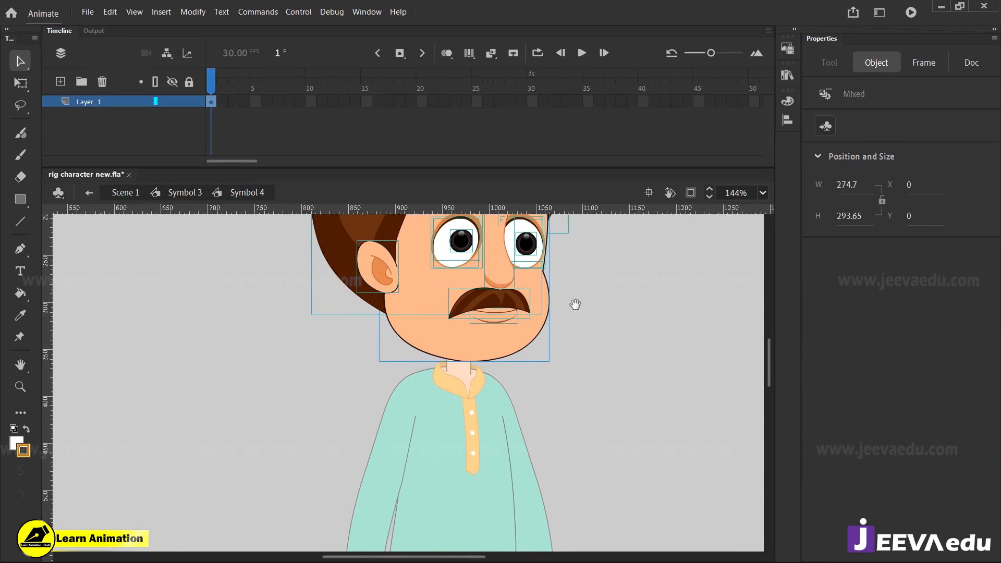
pyautogui.moveTo(619, 331); pyautogui.dragTo(605, 468)
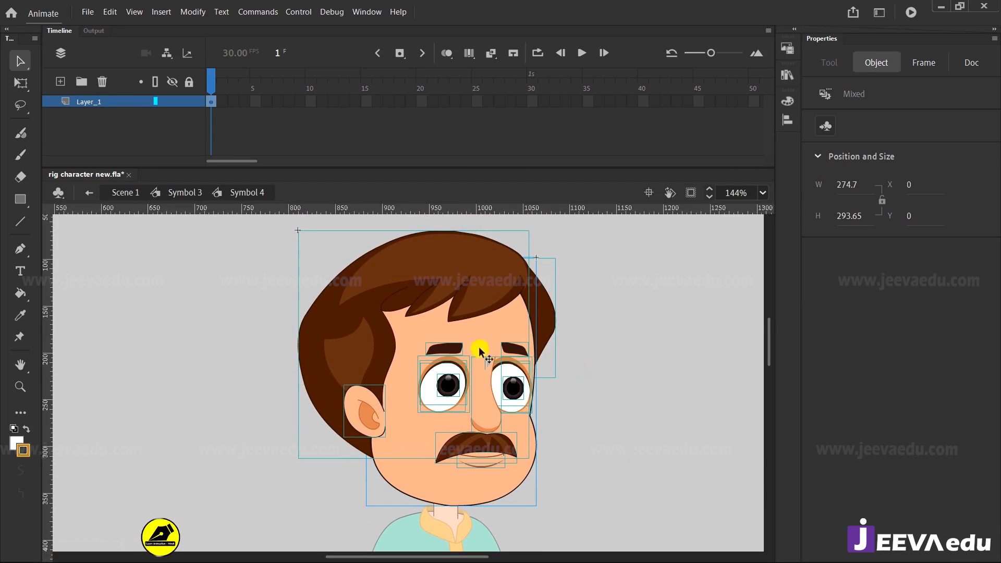
# Cut the nose from Layer_1, paste it in place on a new layer above, and convert it into a Graphic symbol
pyautogui.click(584, 404)
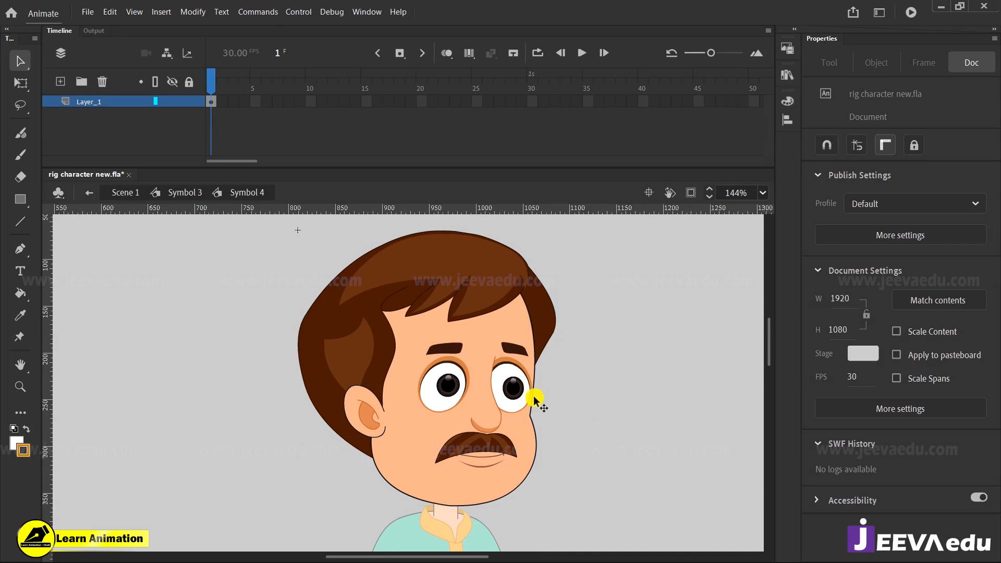
pyautogui.click(495, 416)
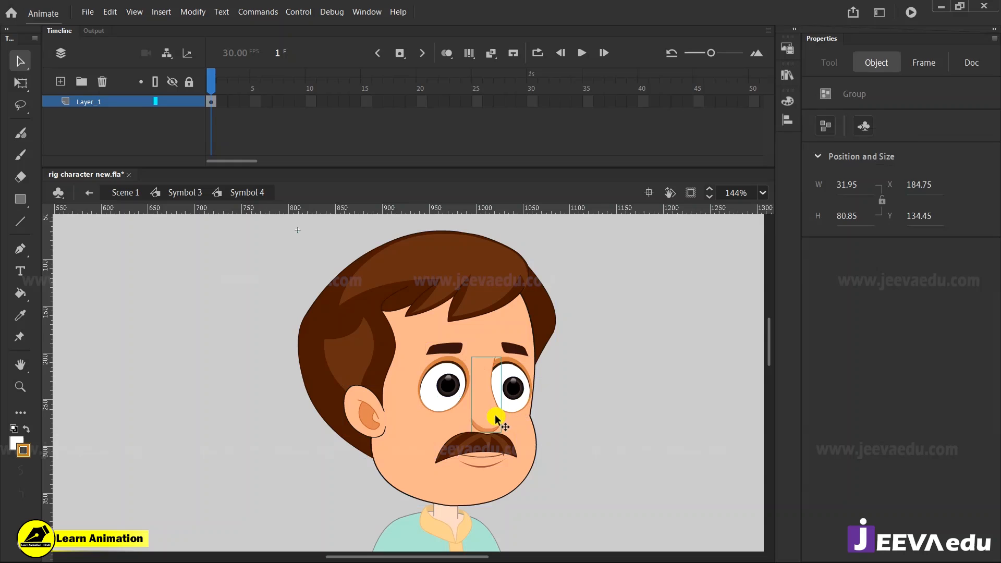
pyautogui.press('Escape')
pyautogui.click(71, 75)
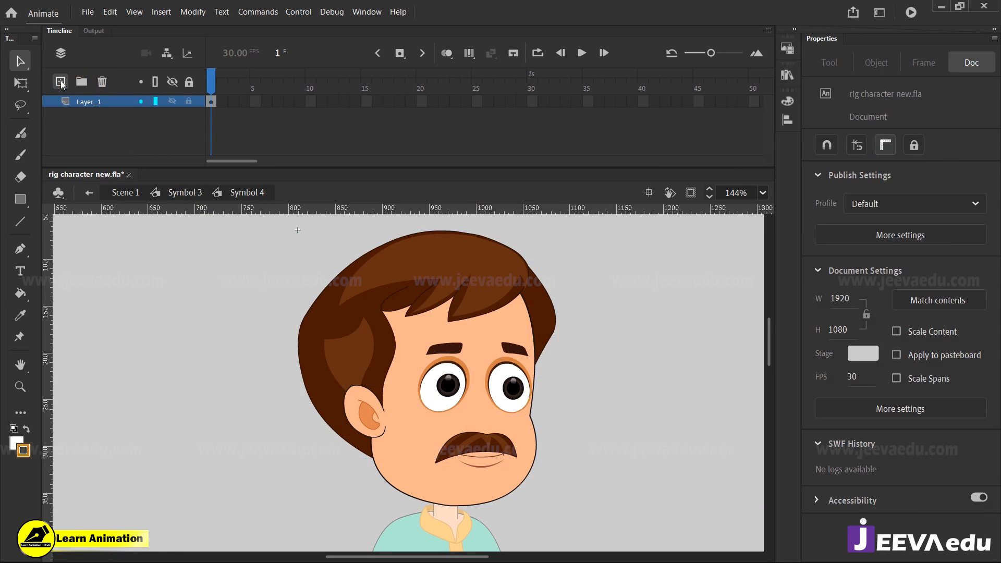
pyautogui.rightClick(177, 245)
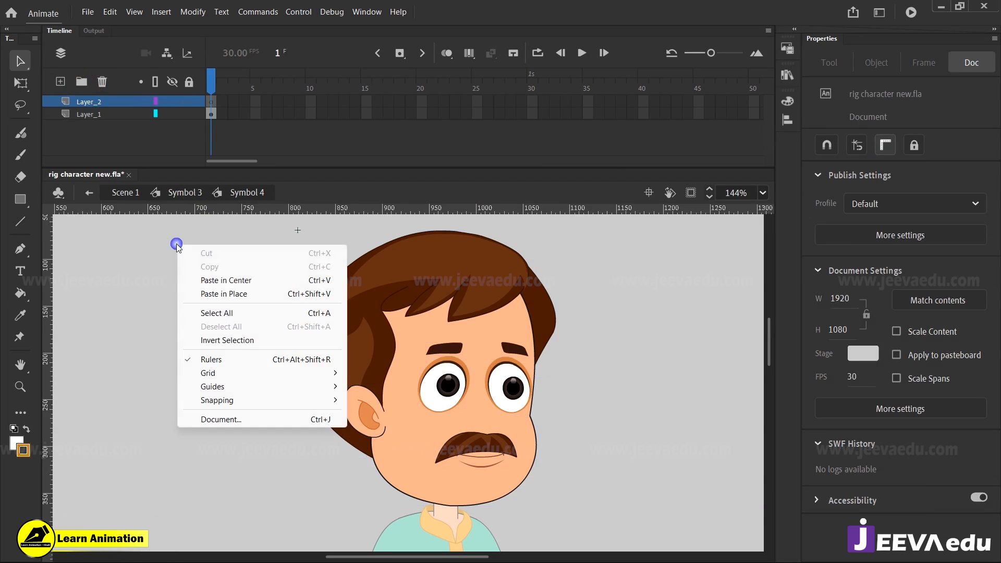
pyautogui.click(219, 294)
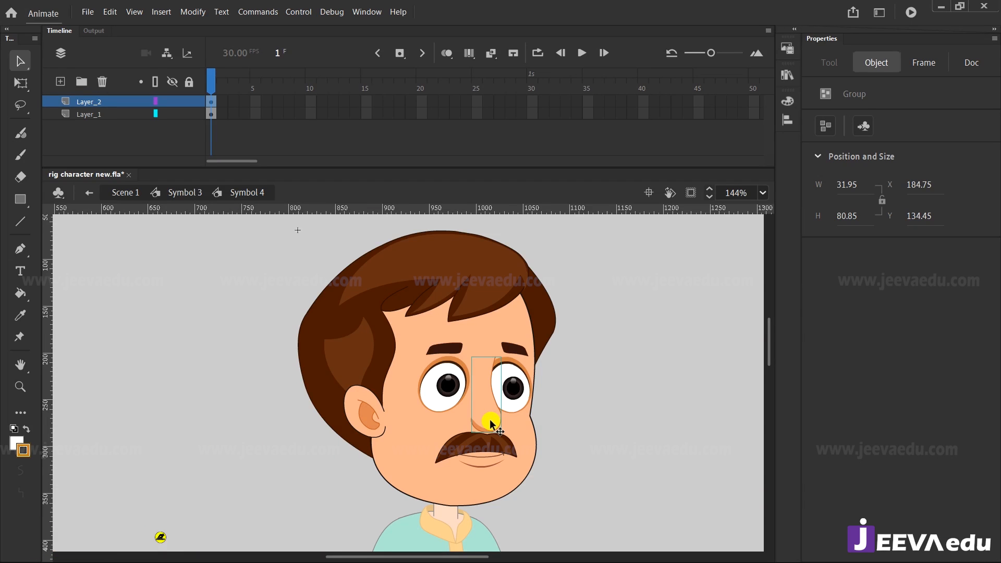
pyautogui.press('F8')
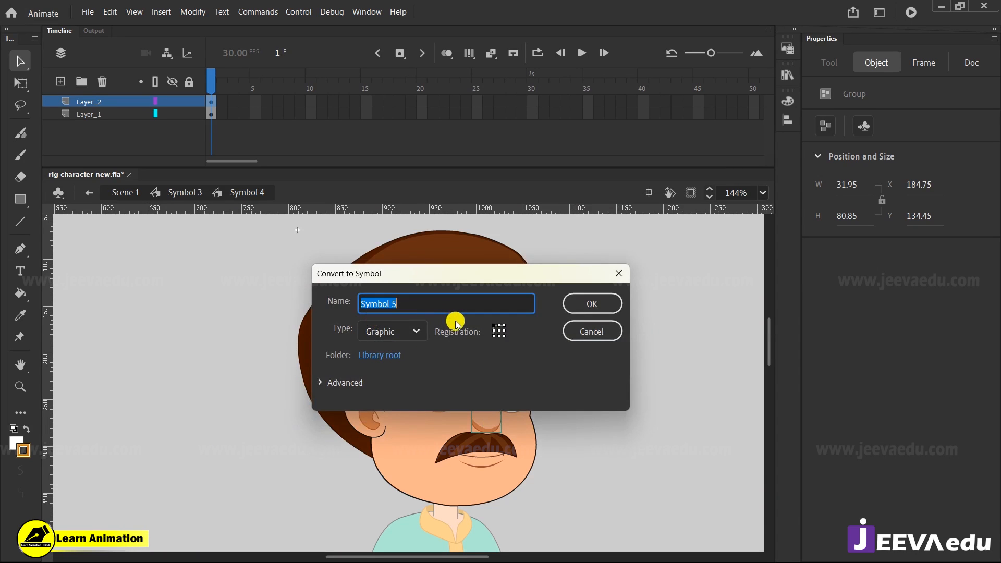
pyautogui.click(574, 304)
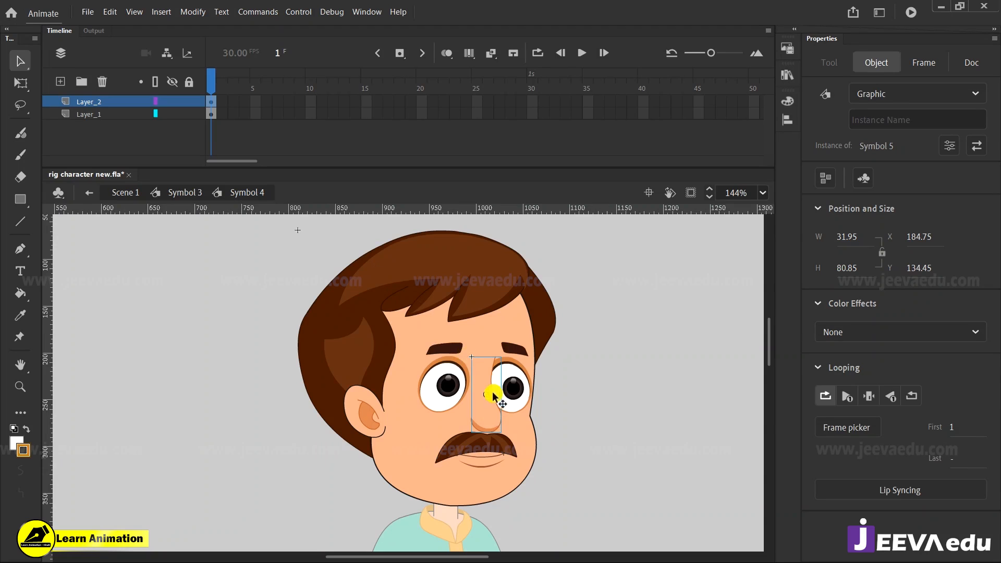
# Inspect the separate eye parts, try selecting both eyes with a marquee, and undo the trial move of that selection
pyautogui.click(449, 348)
pyautogui.click(449, 385)
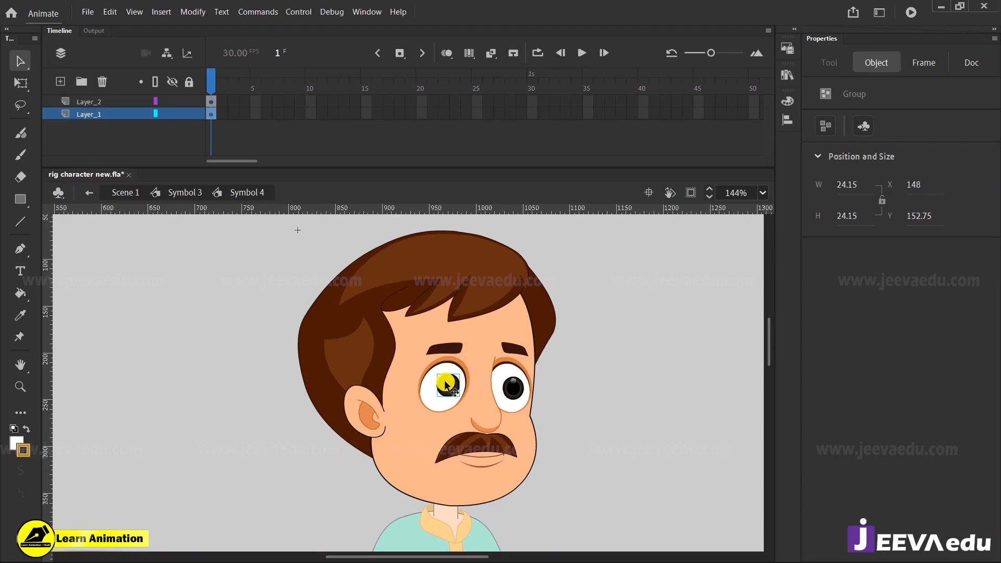
pyautogui.click(459, 361)
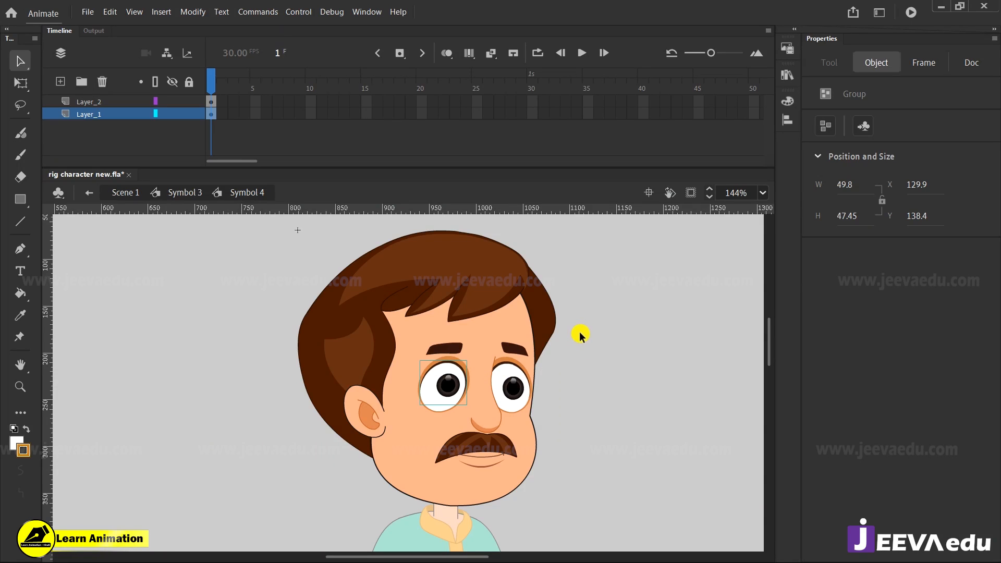
pyautogui.moveTo(575, 342); pyautogui.dragTo(432, 405)
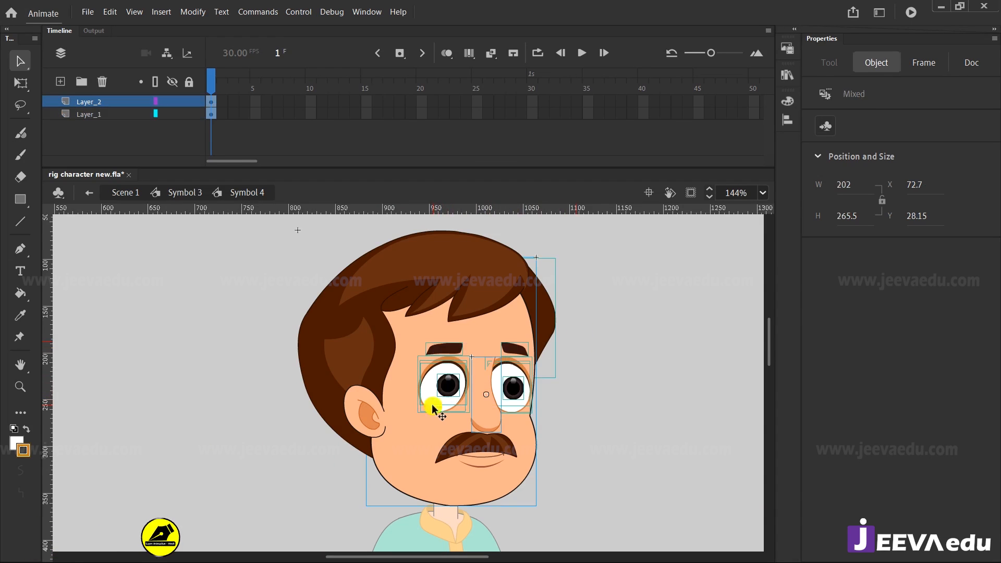
pyautogui.moveTo(432, 405); pyautogui.dragTo(583, 379)
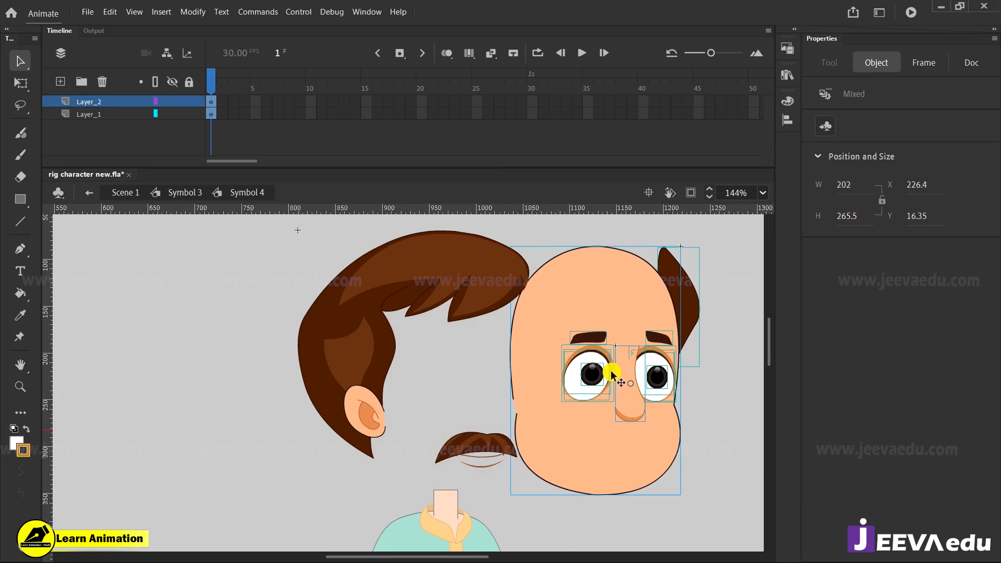
pyautogui.hotkey('ctrl', 'z')
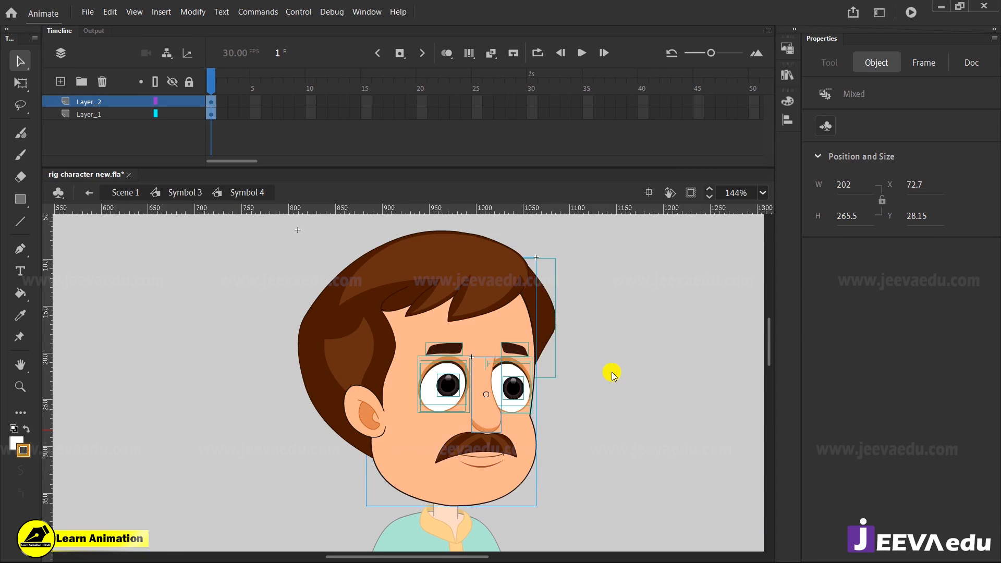
# Remove the face, nose and back hair from the selection, leaving only both eyes and eyebrows selected
pyautogui.keyDown('shift'); pyautogui.click(529, 447); pyautogui.keyUp('shift')
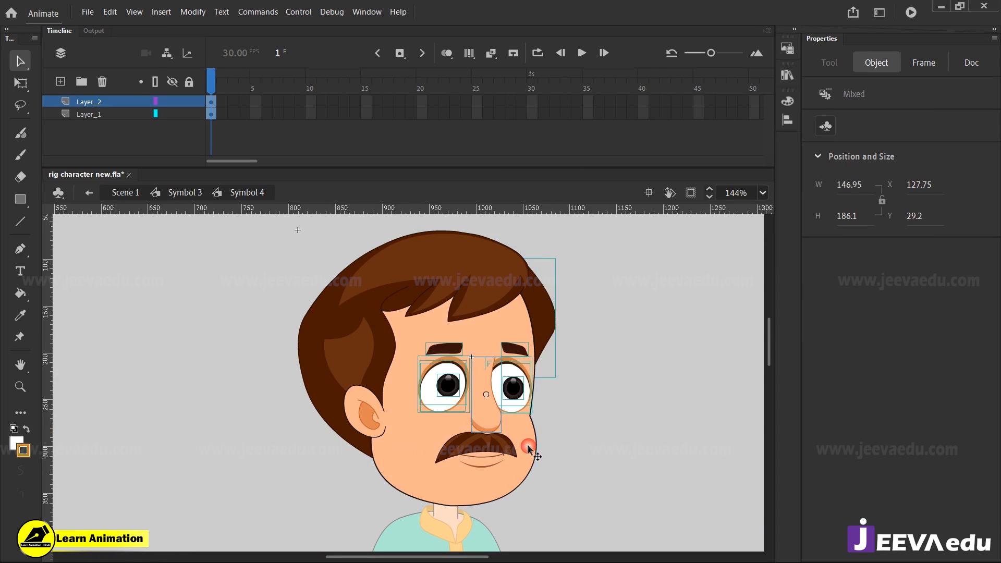
pyautogui.keyDown('shift'); pyautogui.click(498, 417); pyautogui.keyUp('shift')
pyautogui.keyDown('shift'); pyautogui.click(548, 340); pyautogui.keyUp('shift')
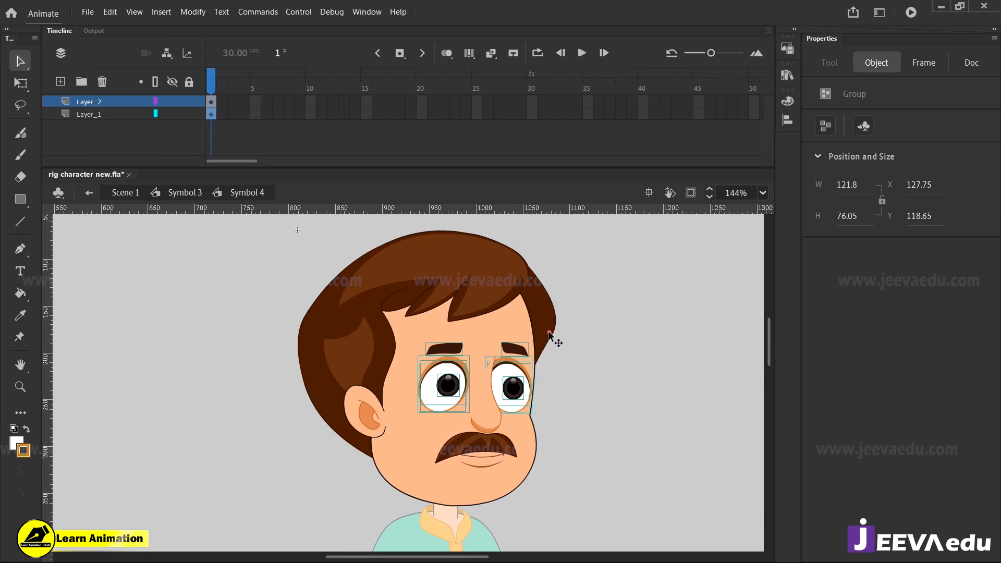
# Try moving the selected eyes and eyebrows off the face, and undo the move
pyautogui.moveTo(517, 387); pyautogui.dragTo(689, 371)
pyautogui.click(689, 371)
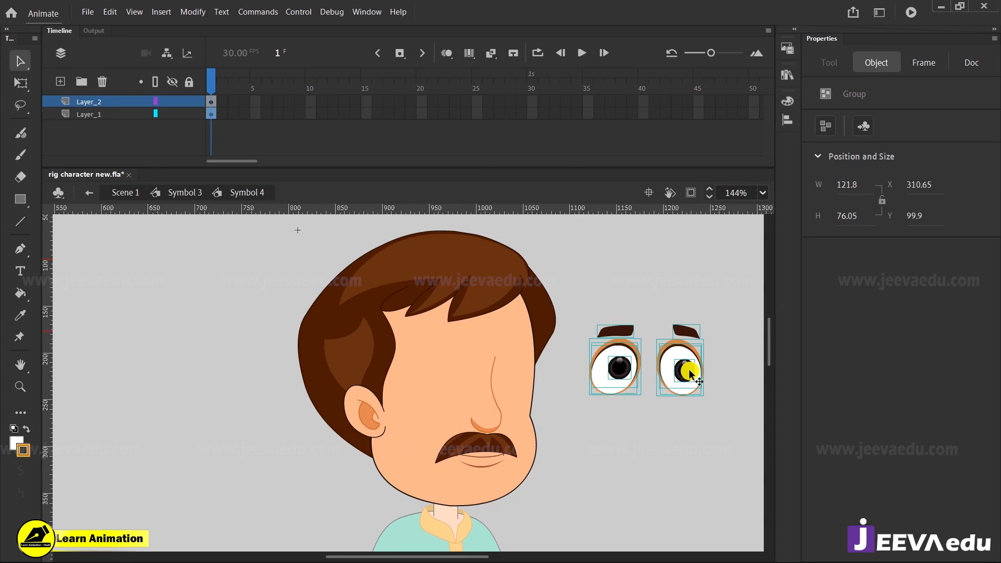
pyautogui.hotkey('ctrl', 'z')
# Cut the eyes and eyebrows, paste them in place on a new layer, and convert them into a Graphic symbol
pyautogui.hotkey('ctrl', 'z')
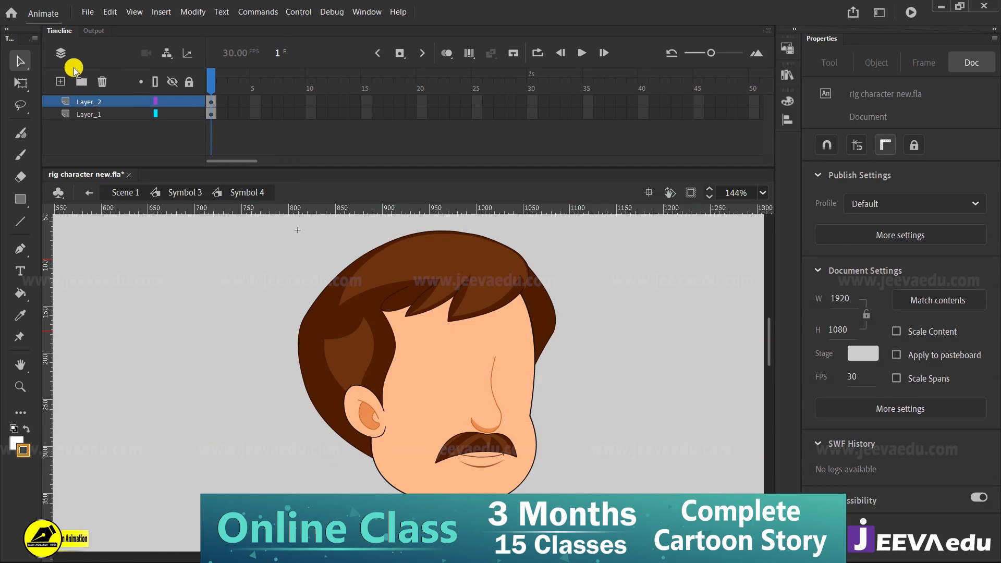
pyautogui.click(62, 81)
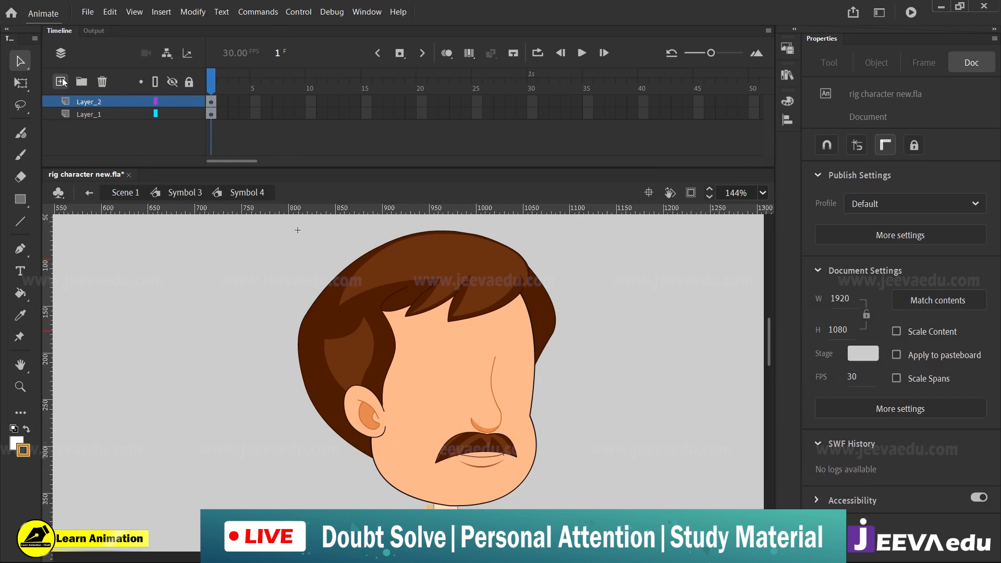
pyautogui.rightClick(193, 298)
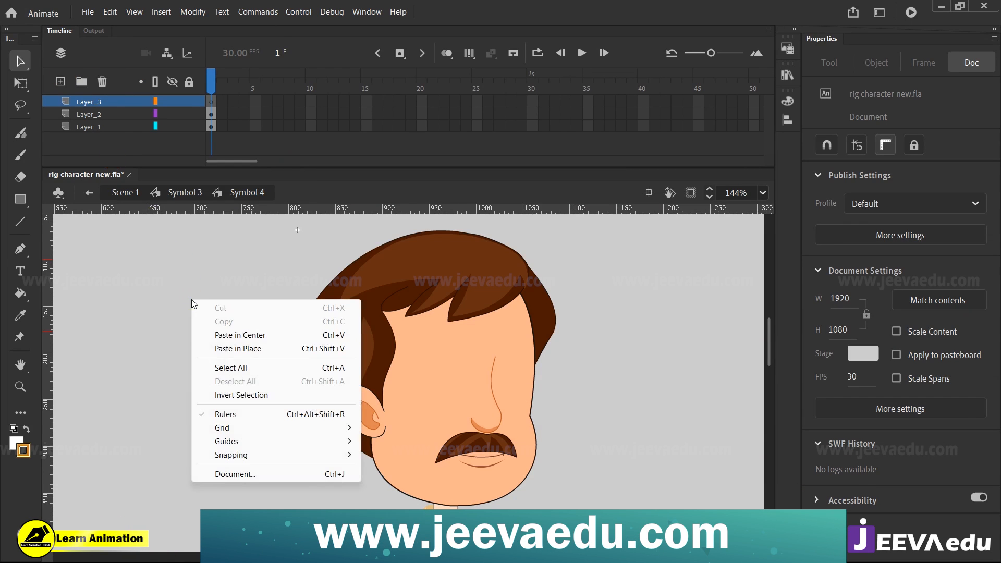
pyautogui.click(228, 349)
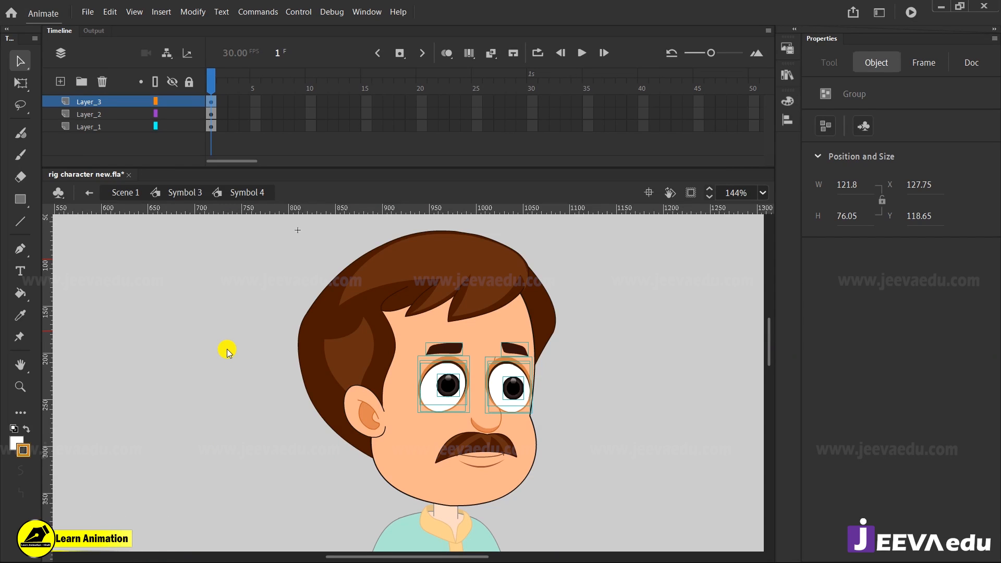
pyautogui.press('F8')
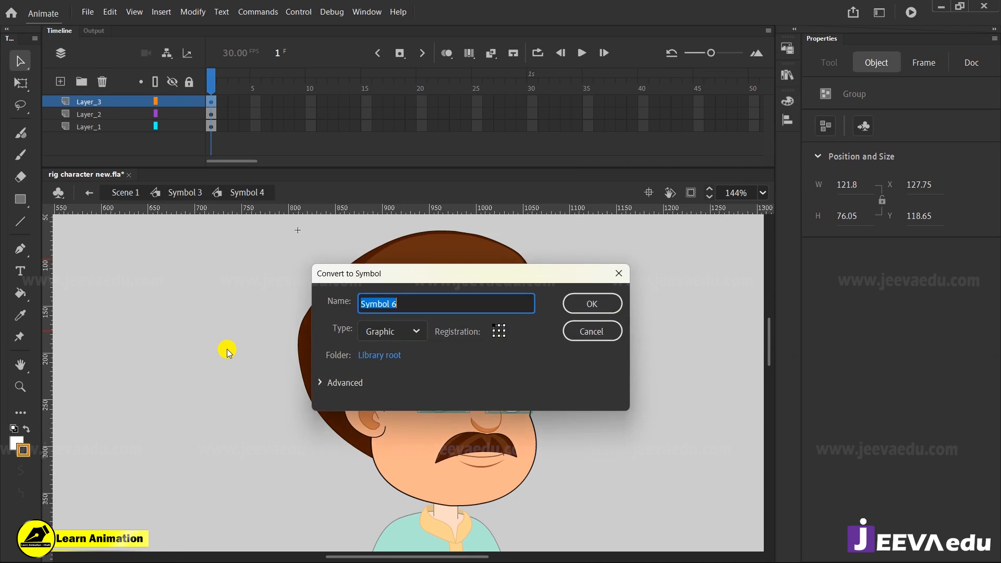
pyautogui.press('Return')
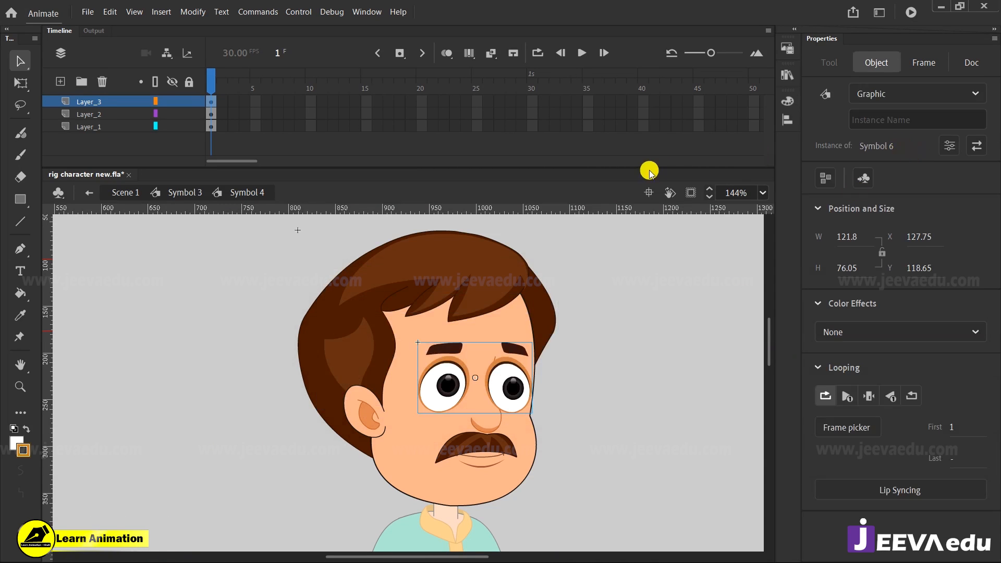
# Toggle Layer_2's visibility to check that it holds the nose, and move it above Layer_3
pyautogui.click(490, 419)
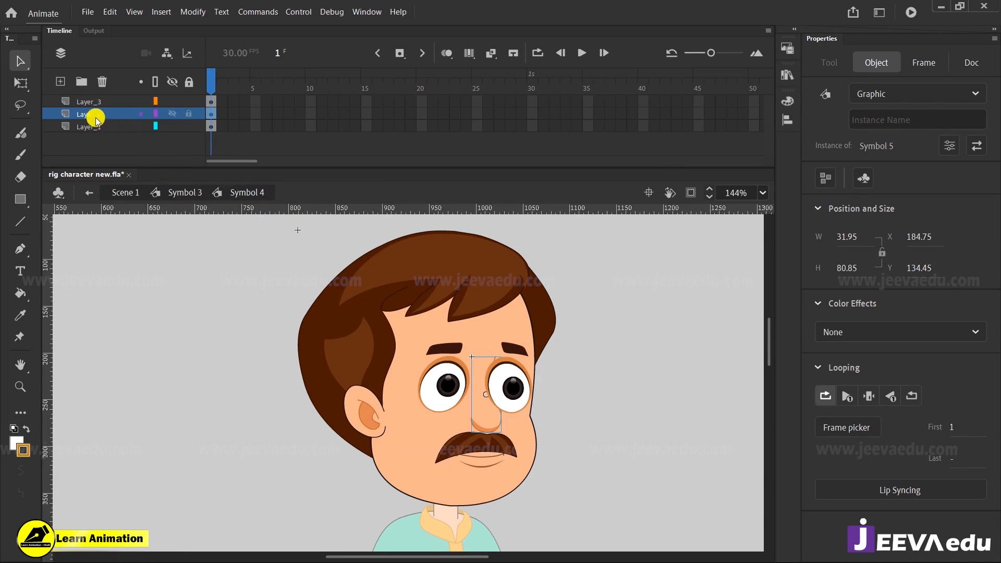
pyautogui.click(170, 116)
pyautogui.click(171, 114)
pyautogui.click(171, 114)
pyautogui.click(171, 114)
pyautogui.moveTo(117, 114); pyautogui.dragTo(117, 98)
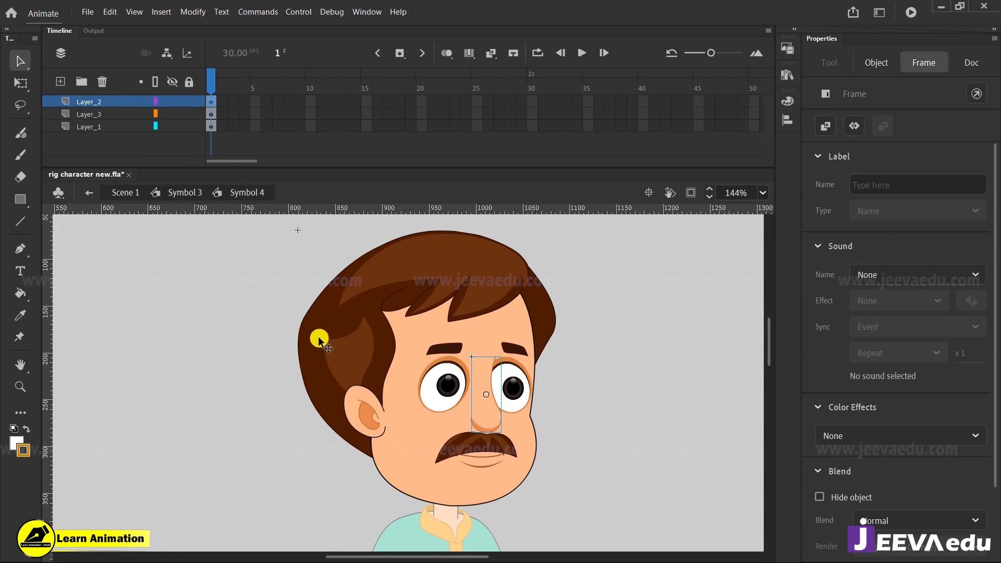
# Try moving the eyes symbol away from the face, and undo the move
pyautogui.click(503, 386)
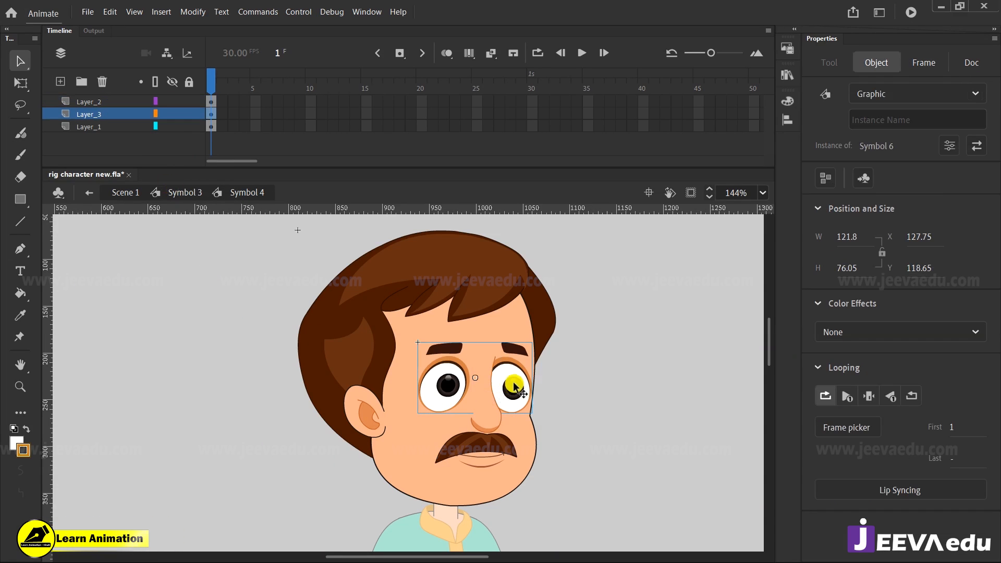
pyautogui.moveTo(538, 391); pyautogui.dragTo(637, 367)
pyautogui.click(637, 367)
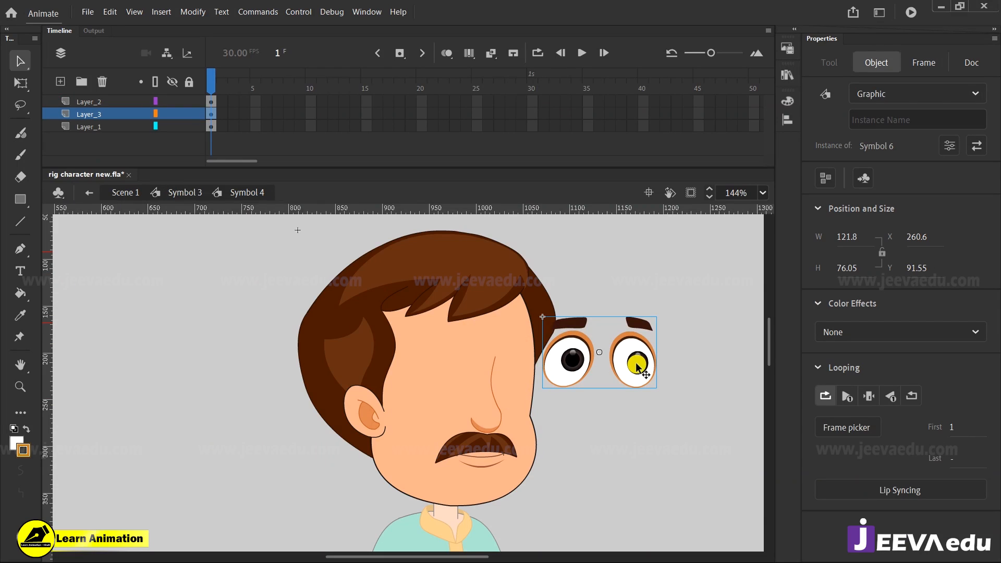
pyautogui.hotkey('ctrl', 'z')
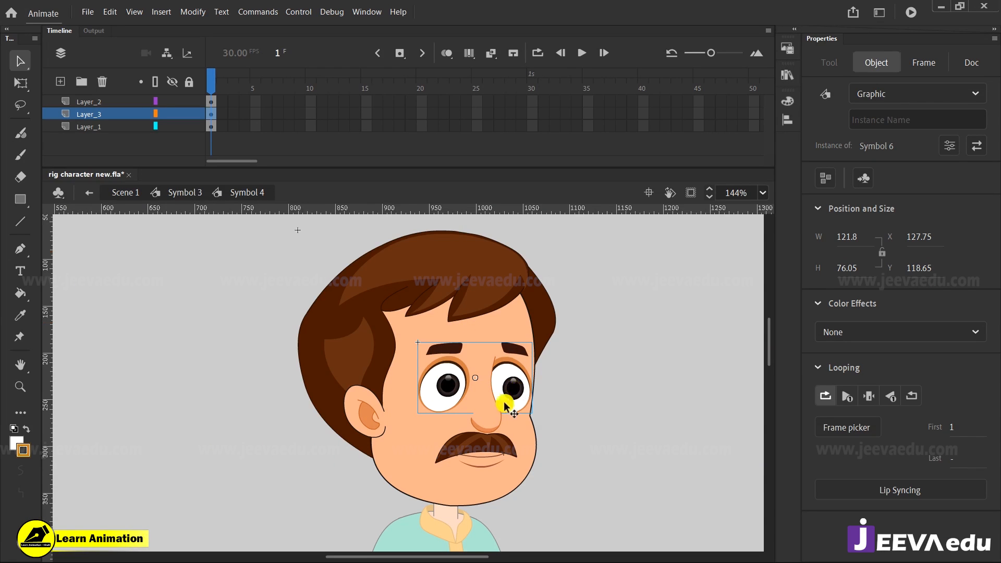
# Check how the nose overlaps the eyes by selecting the two symbols alternately
pyautogui.click(494, 424)
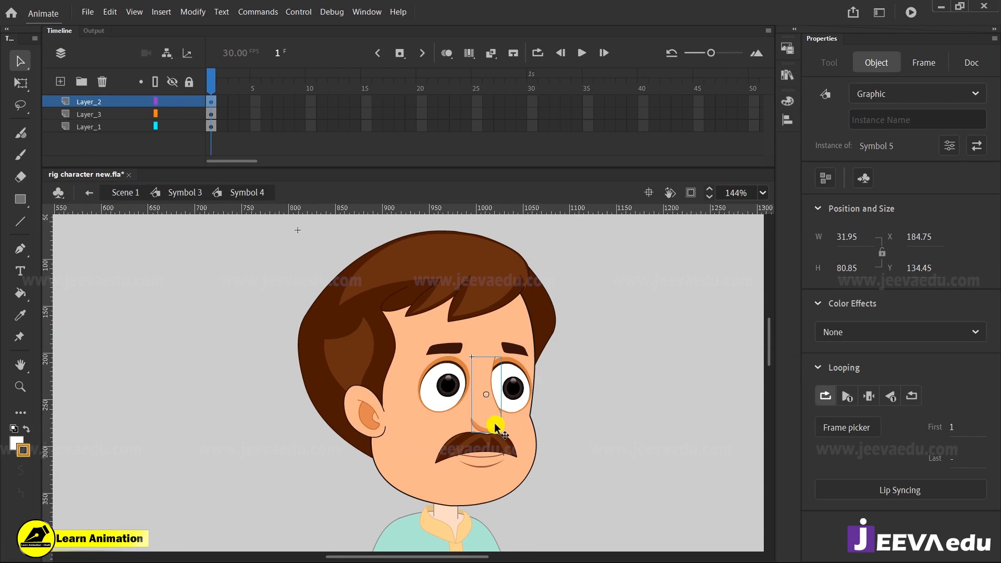
pyautogui.click(508, 399)
pyautogui.click(507, 397)
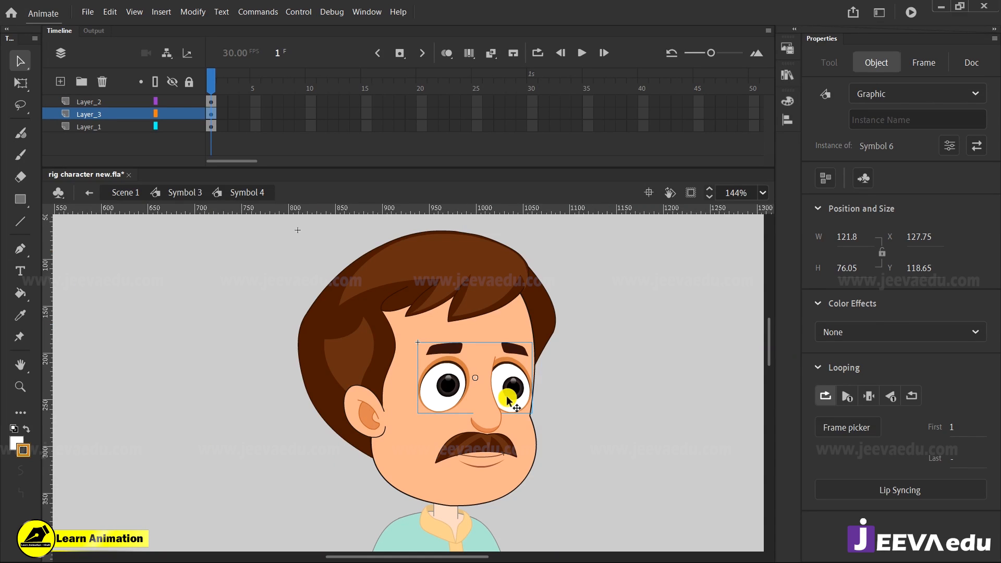
pyautogui.click(495, 425)
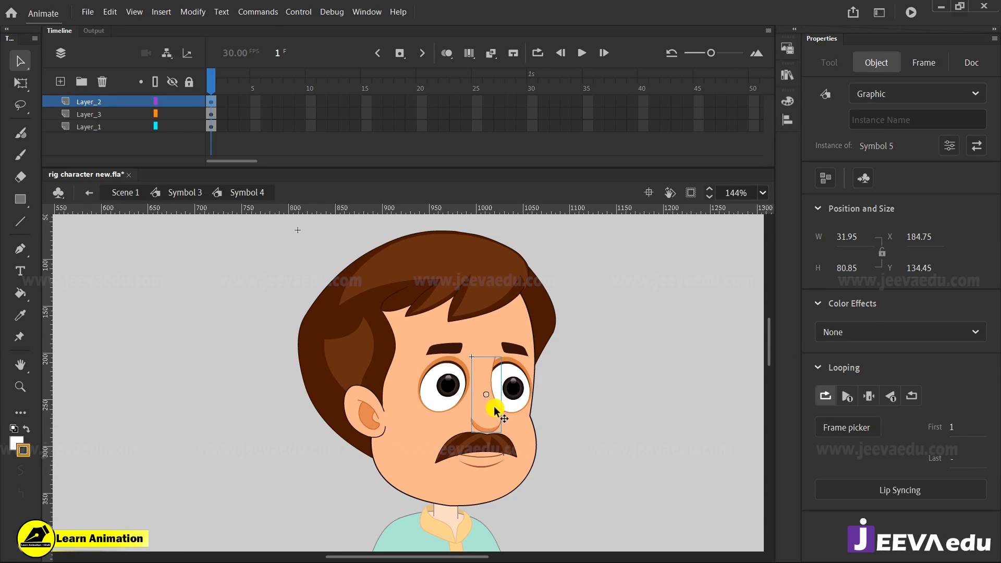
pyautogui.click(514, 392)
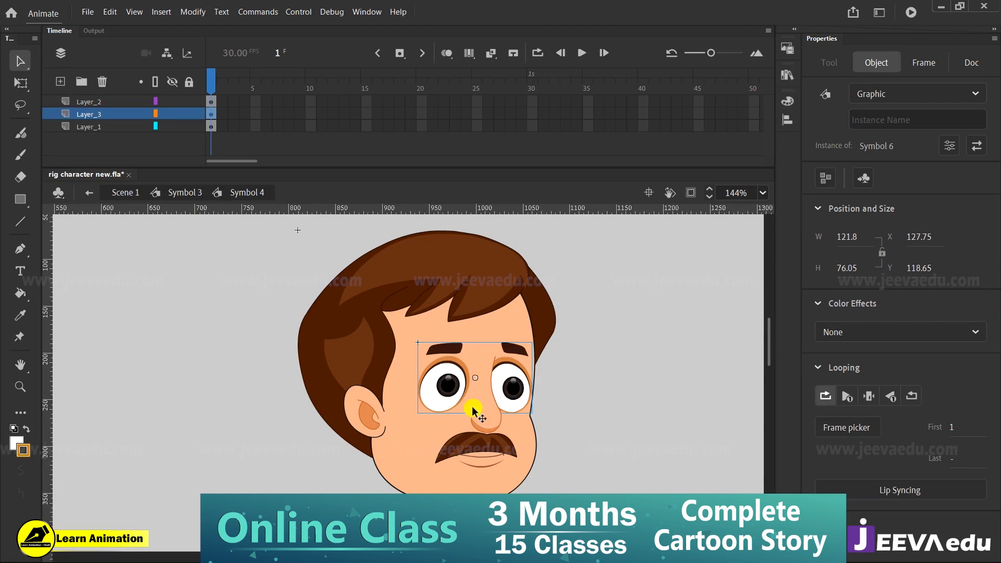
# Inside the eyes symbol, cut the eyebrow nearer the ear and paste it in place on a new layer above
pyautogui.doubleClick(513, 390)
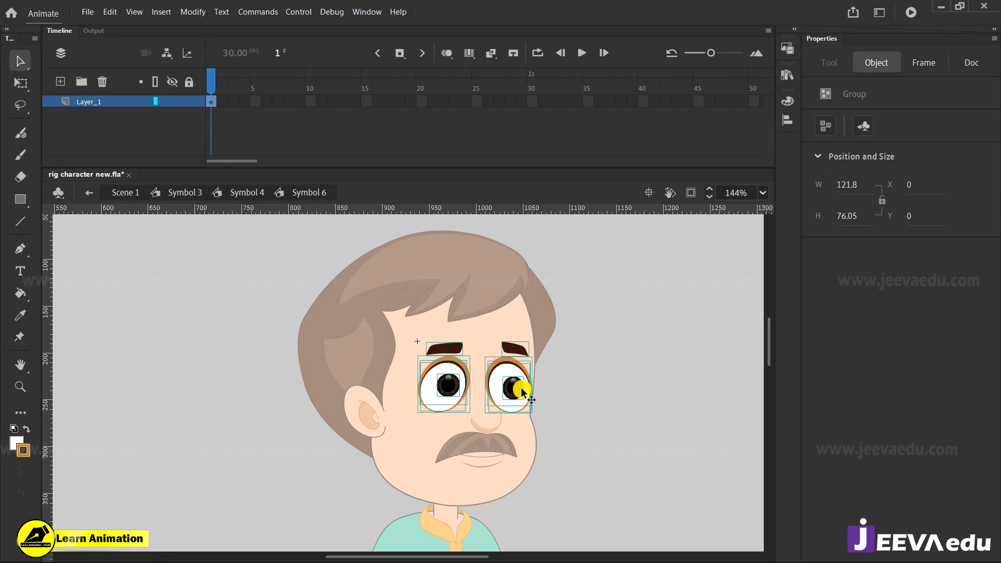
pyautogui.click(584, 403)
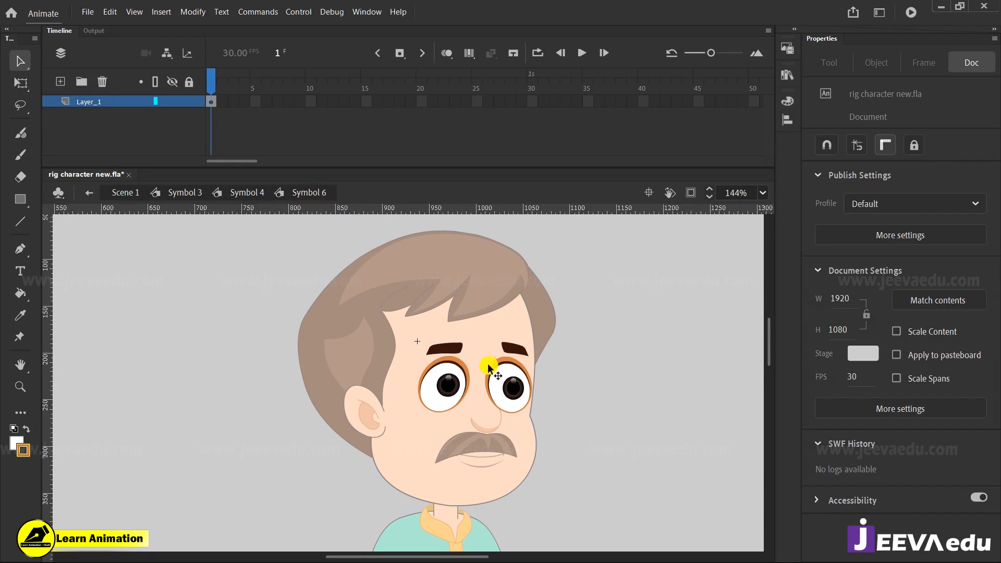
pyautogui.click(442, 346)
pyautogui.hotkey('ctrl', 'x')
pyautogui.click(114, 101)
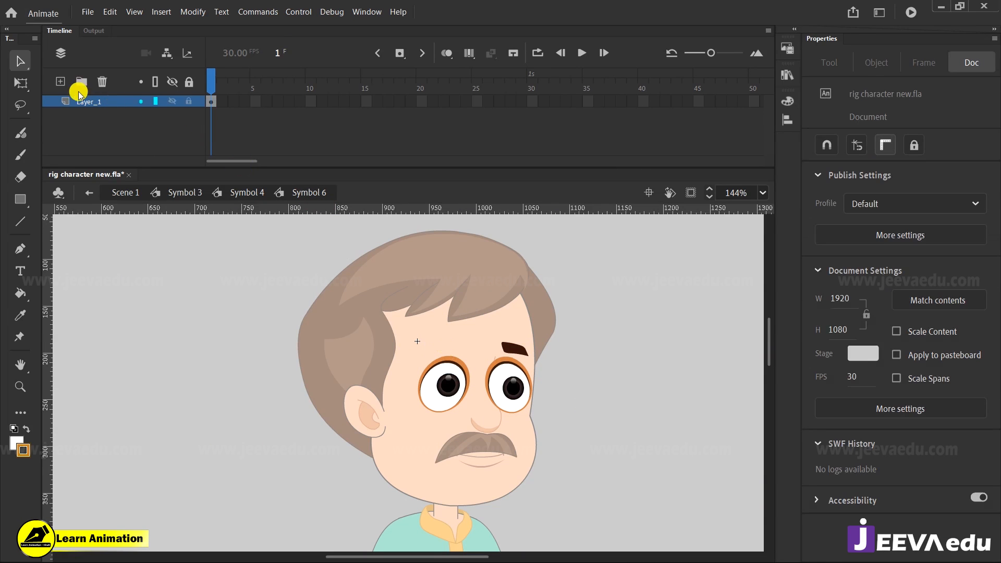
pyautogui.click(61, 81)
pyautogui.rightClick(147, 258)
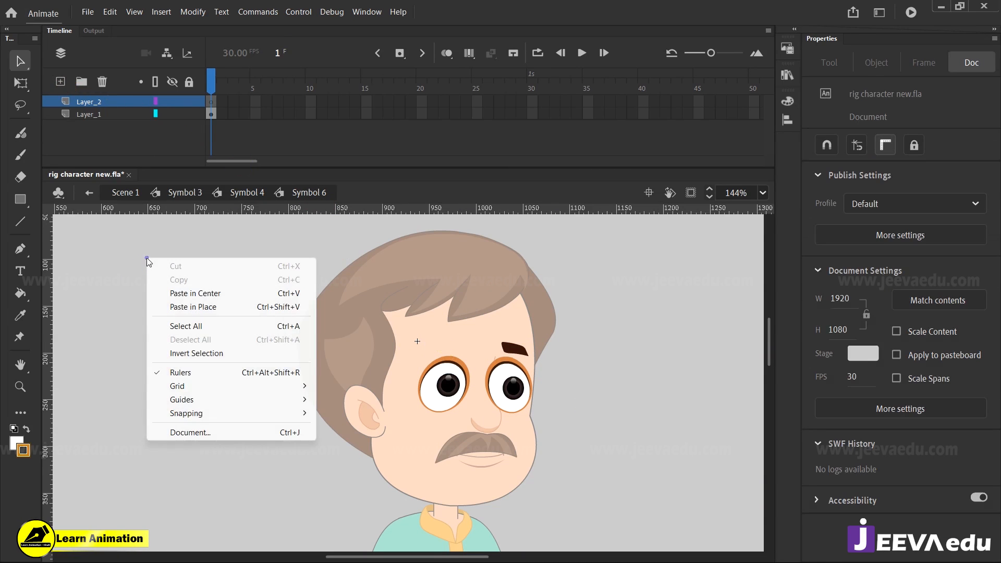
pyautogui.click(183, 307)
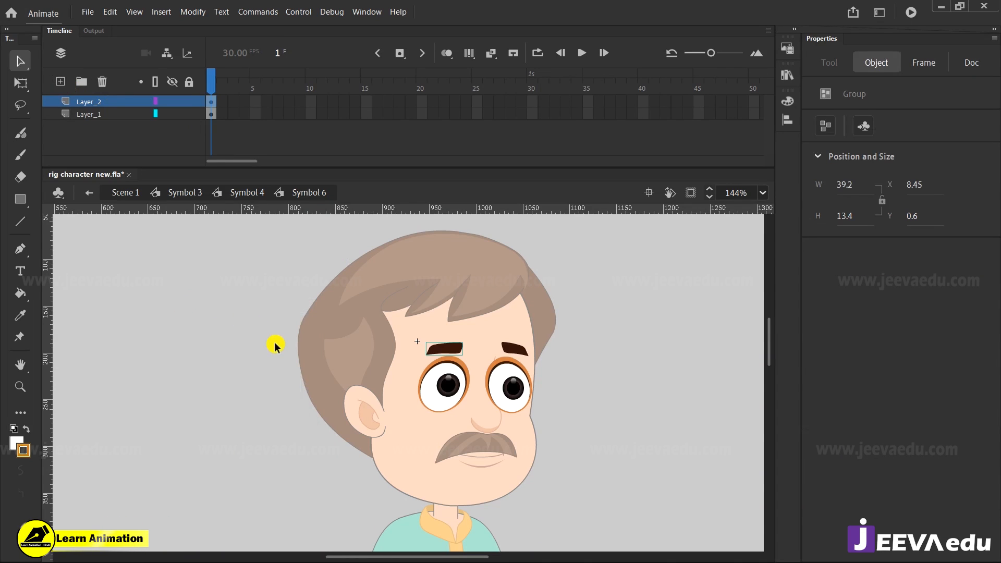
pyautogui.moveTo(553, 335); pyautogui.dragTo(417, 415)
pyautogui.rightClick(508, 385)
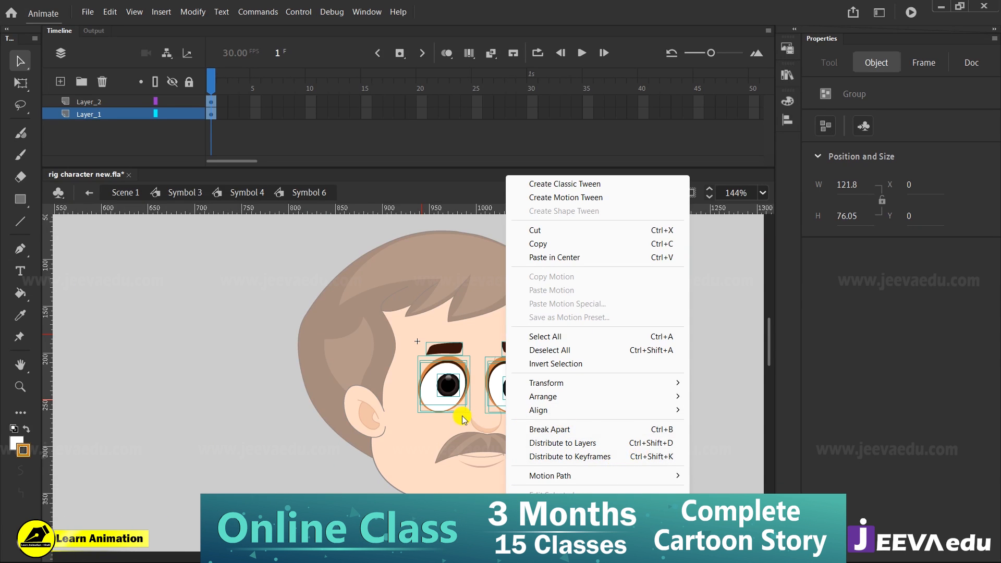
pyautogui.click(342, 437)
# Convert the eyebrow nearer the ear into a Graphic symbol and move its pivot point to its lower outer corner
pyautogui.click(452, 350)
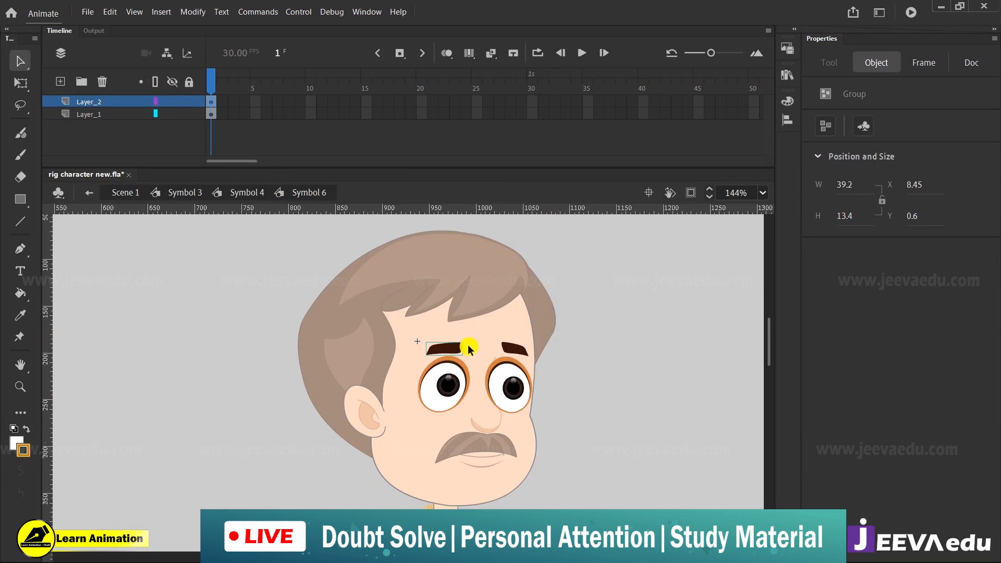
pyautogui.press('z')
pyautogui.moveTo(372, 311); pyautogui.dragTo(568, 446)
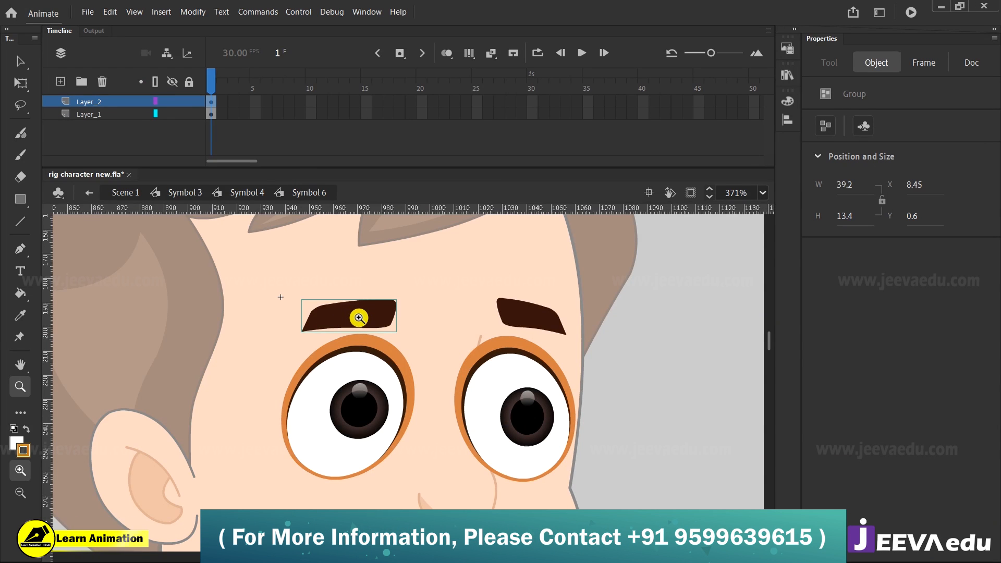
pyautogui.press('F8')
pyautogui.click(591, 306)
pyautogui.press('q')
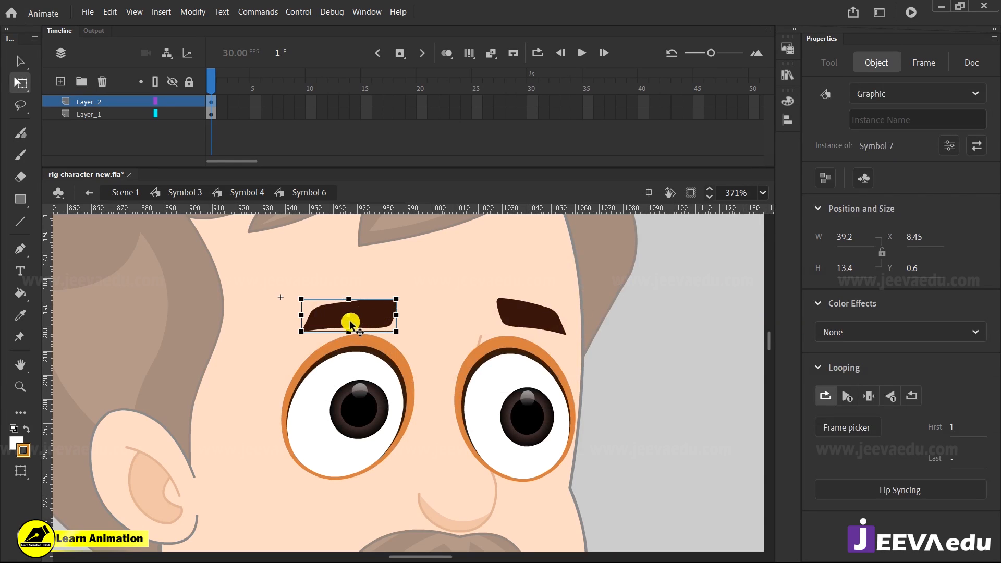
pyautogui.moveTo(348, 315); pyautogui.dragTo(301, 329)
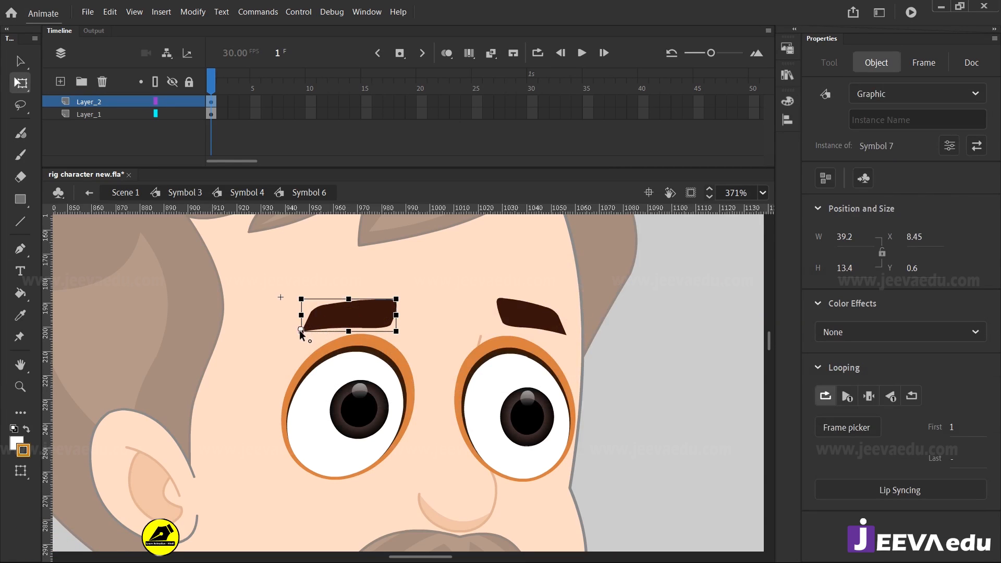
pyautogui.moveTo(401, 302)
pyautogui.mouseDown()
pyautogui.moveTo(417, 311)
pyautogui.moveTo(411, 298)
pyautogui.mouseUp()
# Extend both layers of the eyes symbol past frame 50 and return the playhead to frame 1
pyautogui.click(347, 105)
pyautogui.moveTo(347, 104); pyautogui.dragTo(502, 128)
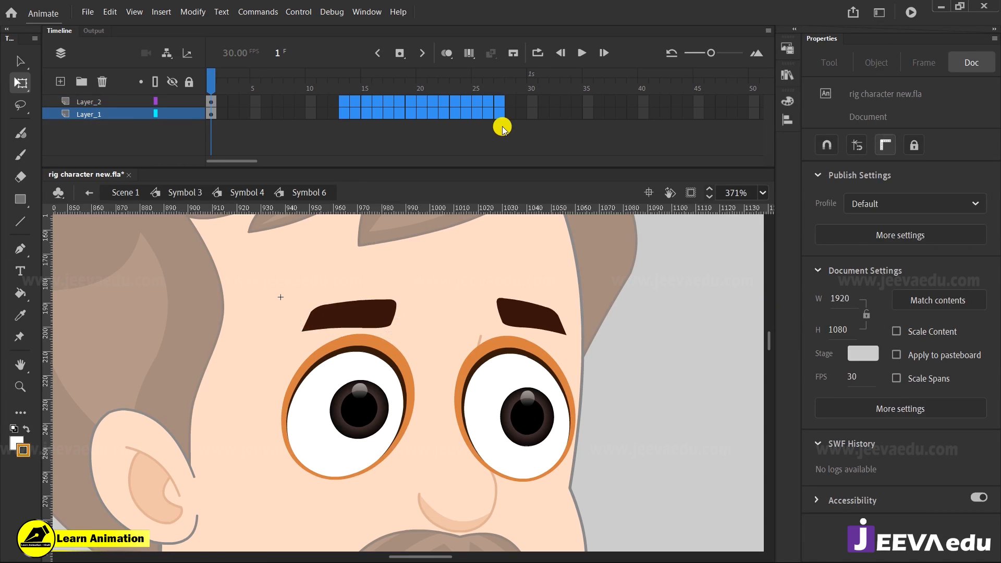
pyautogui.moveTo(503, 127); pyautogui.dragTo(503, 128)
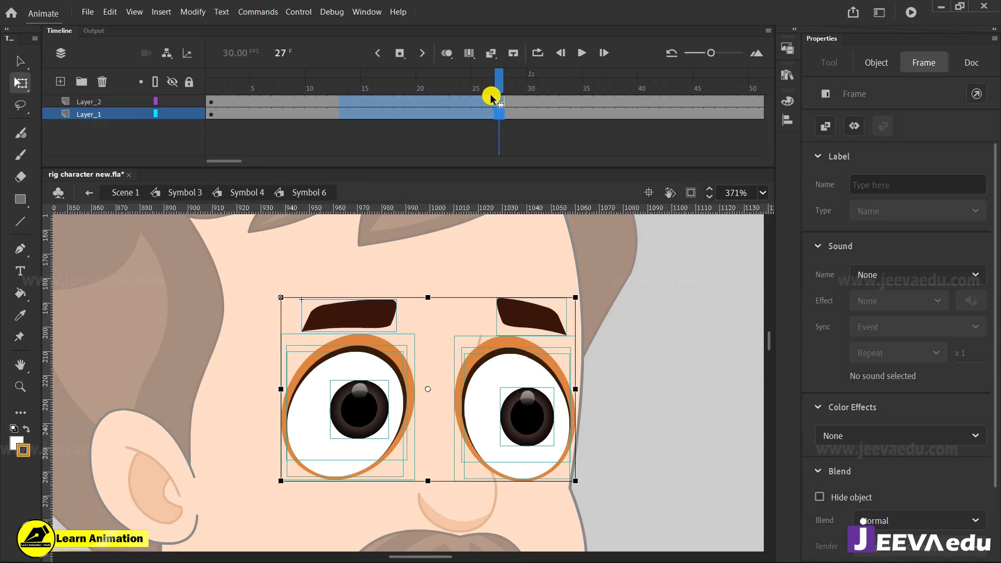
pyautogui.click(332, 86)
pyautogui.moveTo(345, 96); pyautogui.dragTo(201, 123)
# Test the eyebrow's pivot by rotating it slightly about its lower outer corner
pyautogui.click(379, 316)
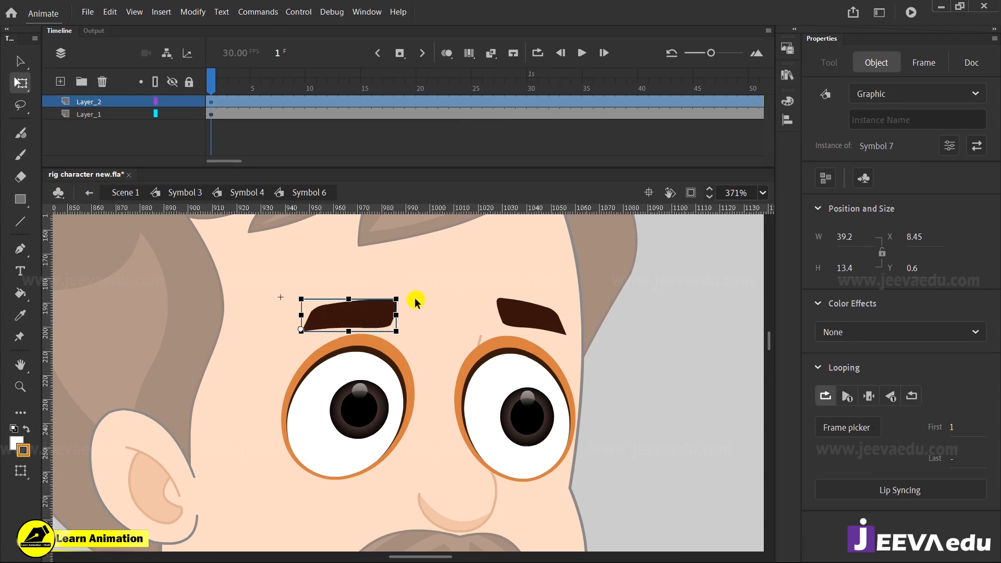
pyautogui.moveTo(405, 302)
pyautogui.mouseDown()
pyautogui.moveTo(414, 308)
pyautogui.moveTo(398, 269)
pyautogui.moveTo(422, 303)
pyautogui.mouseUp()
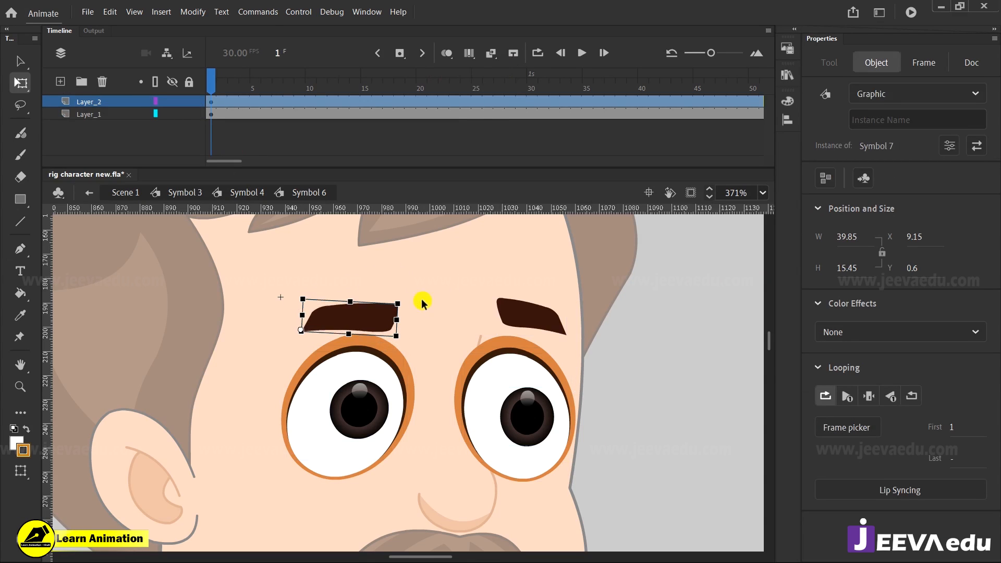
# Inside the eyebrow symbol, convert the eyebrow group into a nested Graphic symbol and set its looping to single frame
pyautogui.doubleClick(368, 312)
pyautogui.press('F8')
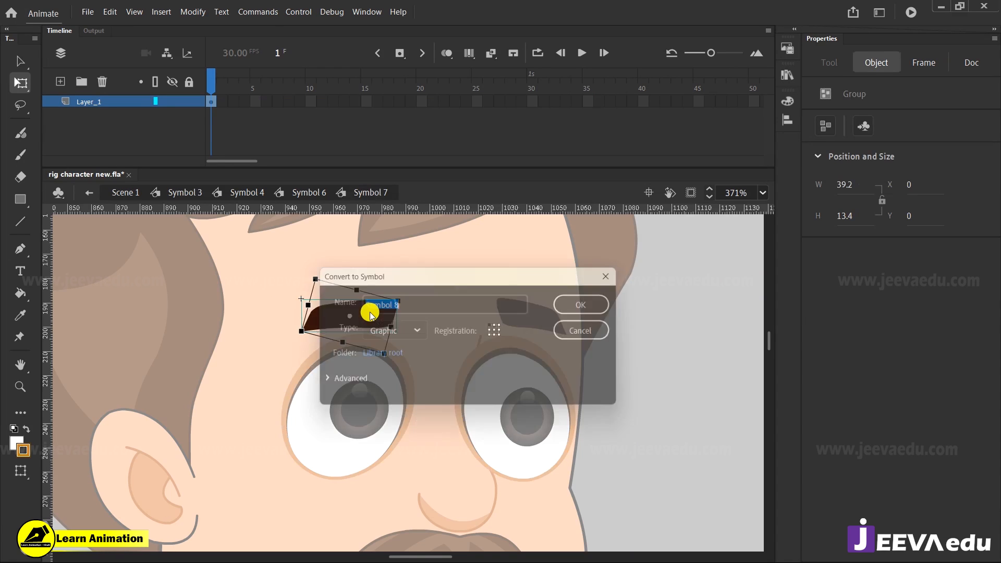
pyautogui.press('Return')
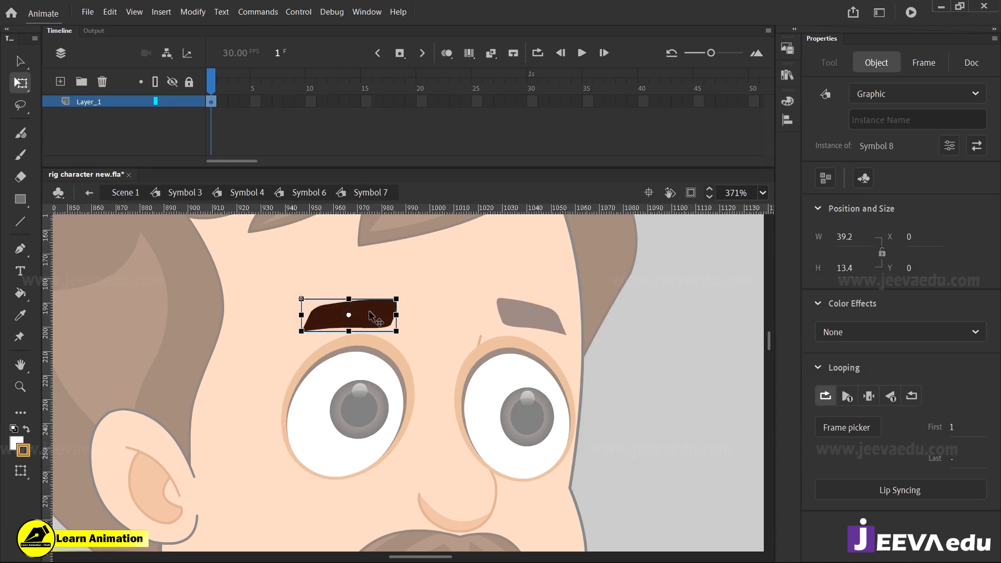
pyautogui.click(870, 397)
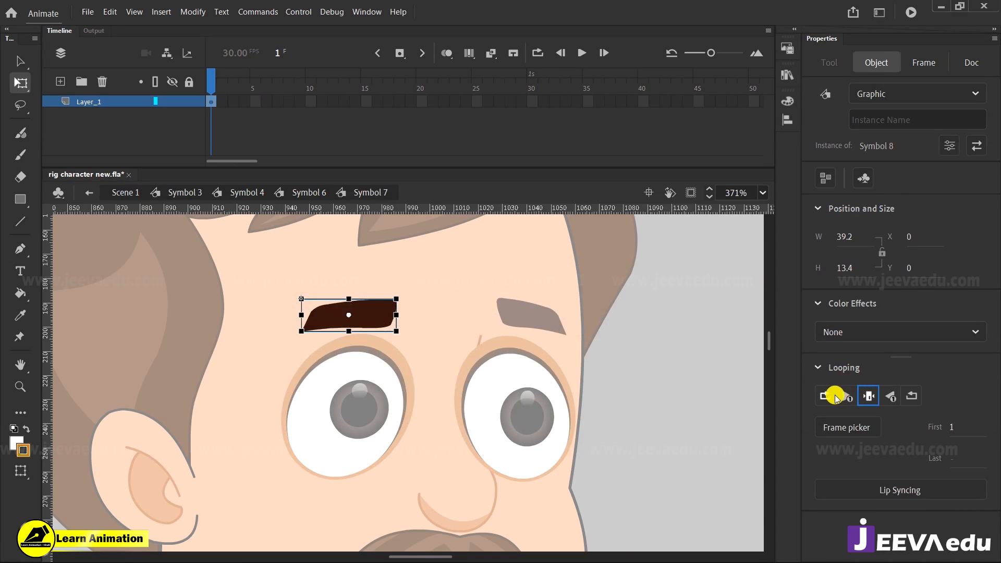
# Extend the layer inside the eyebrow symbol past frame 50 and return the playhead to frame 1
pyautogui.click(868, 397)
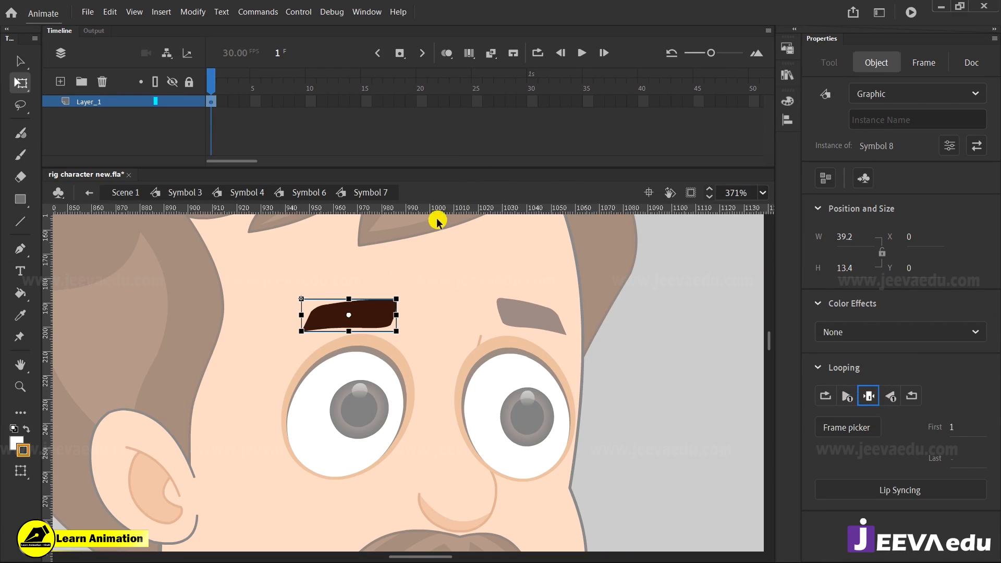
pyautogui.moveTo(354, 104); pyautogui.dragTo(527, 106)
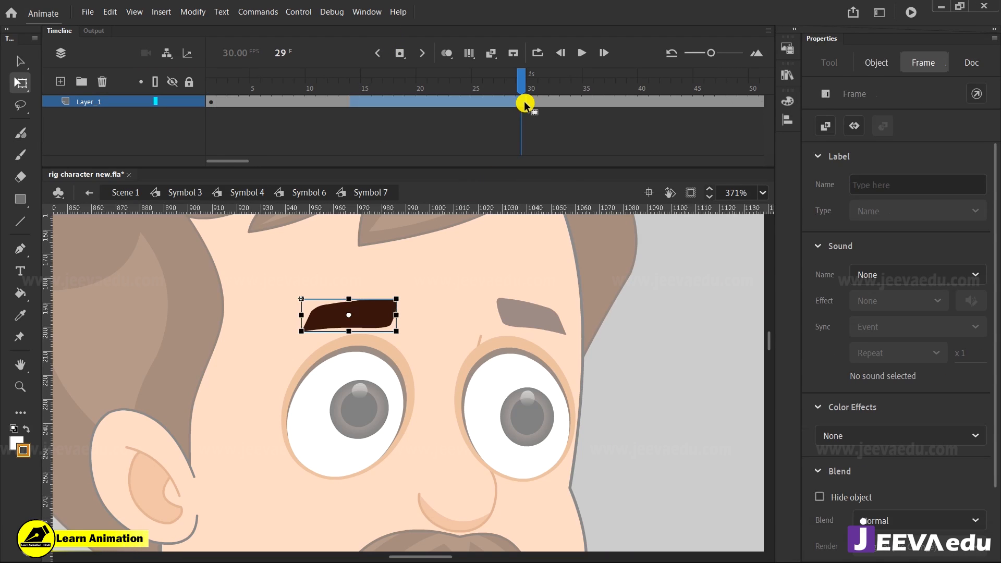
pyautogui.click(209, 127)
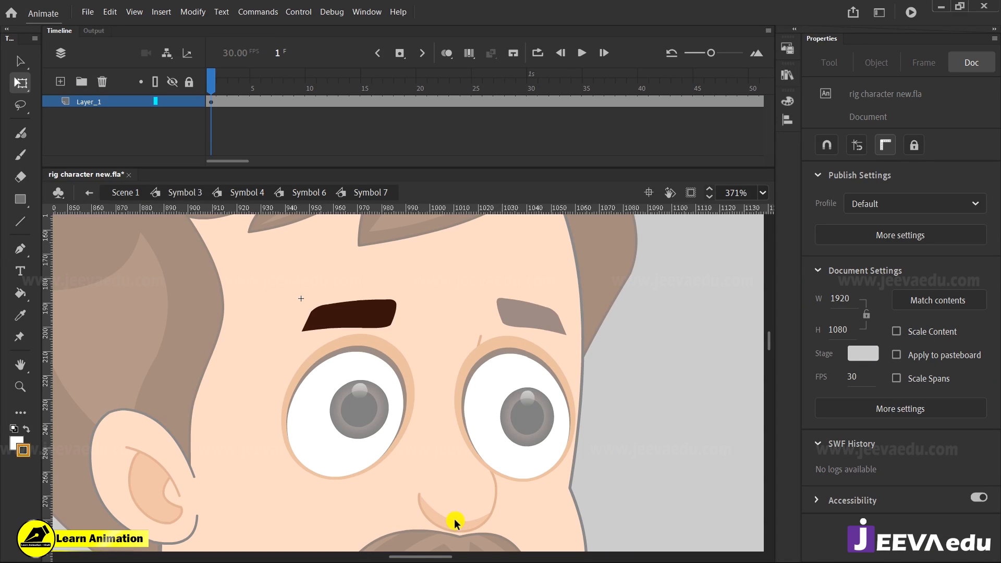
# Examine the nested eyebrow's looping options and its available frames in the Frame Picker
pyautogui.click(365, 319)
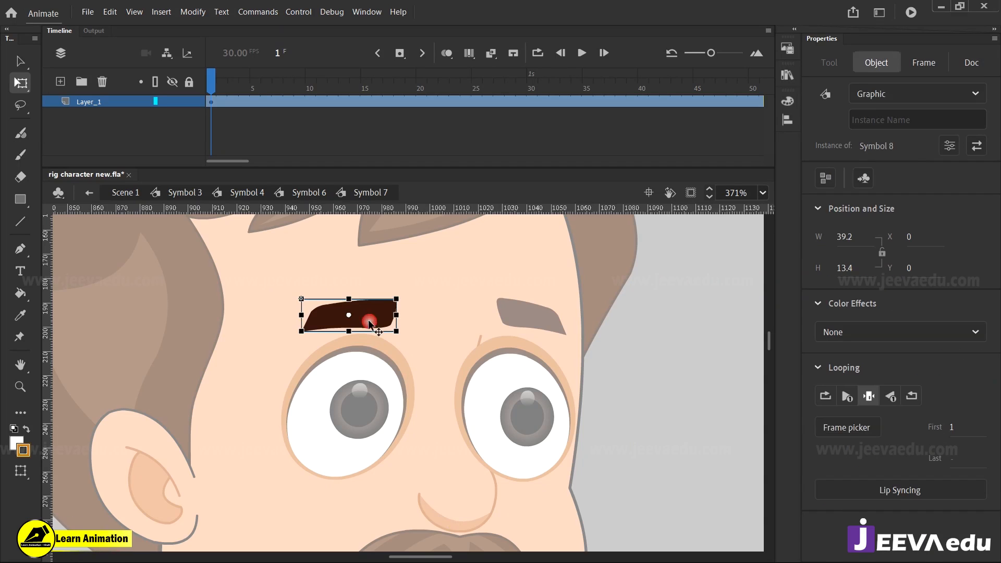
pyautogui.doubleClick(410, 352)
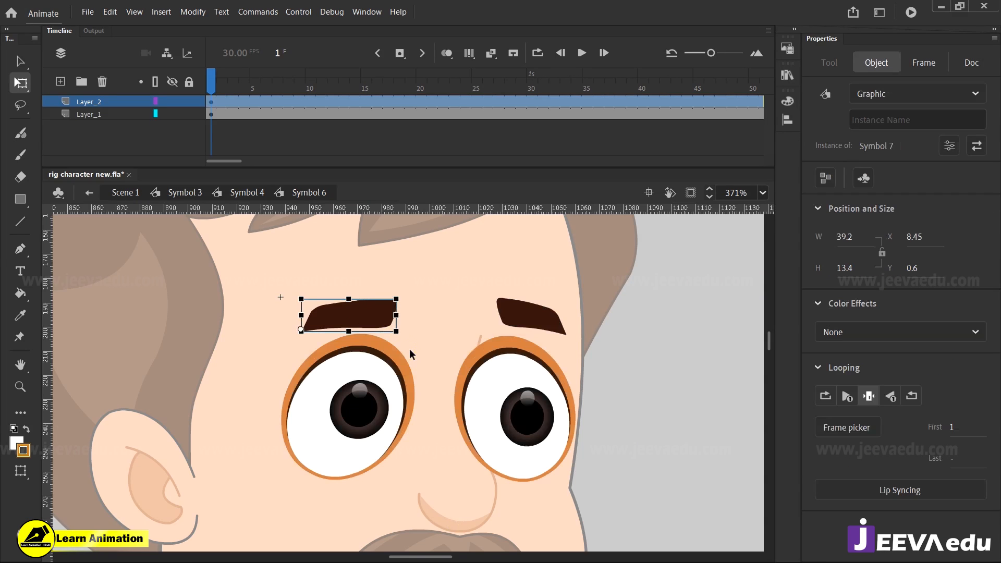
pyautogui.doubleClick(377, 314)
pyautogui.click(377, 314)
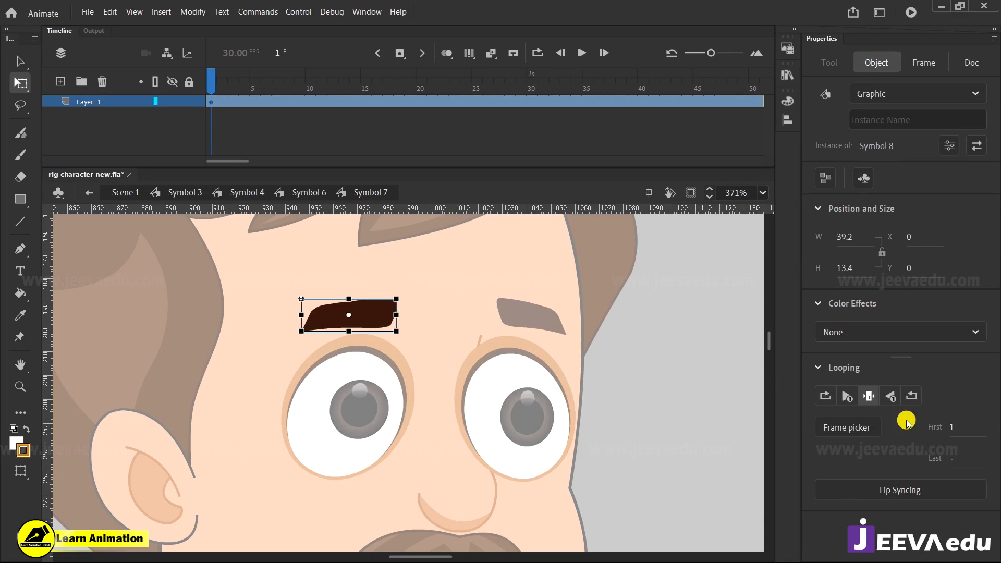
pyautogui.click(868, 396)
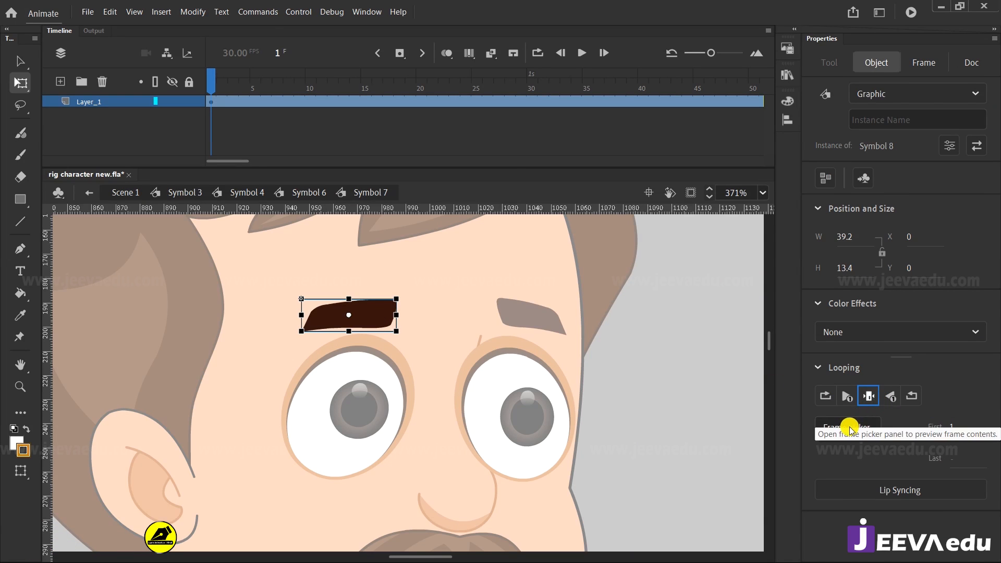
pyautogui.click(849, 426)
pyautogui.moveTo(441, 128); pyautogui.dragTo(608, 137)
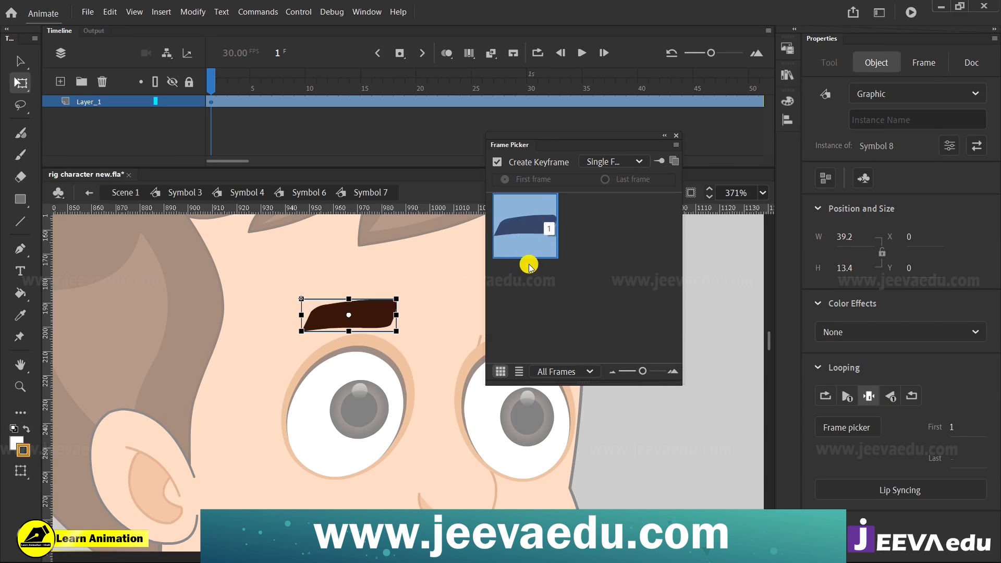
pyautogui.click(675, 139)
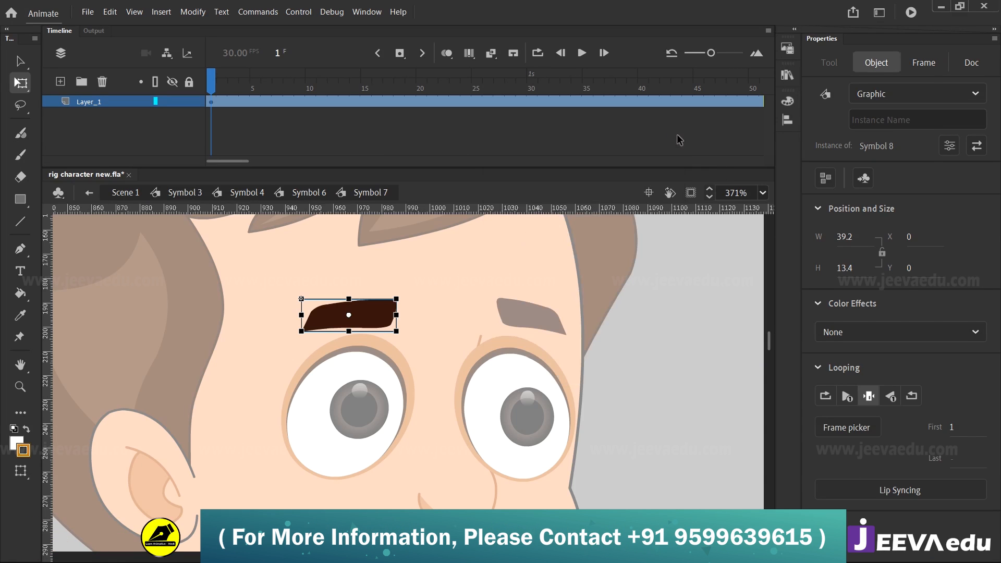
# Inside the nested eyebrow symbol, insert a keyframe at frame 2 that keeps the original eyebrow
pyautogui.doubleClick(367, 319)
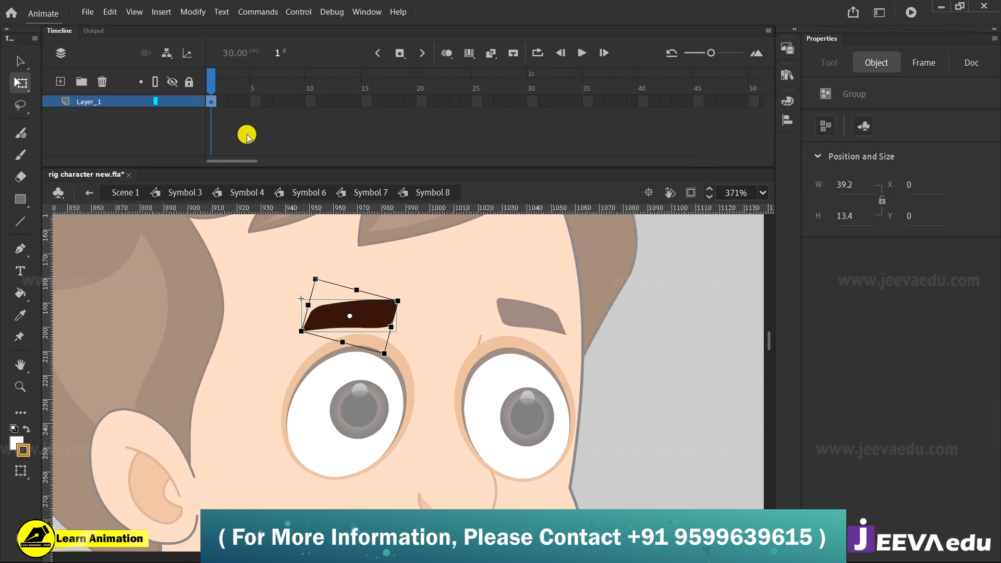
pyautogui.click(211, 103)
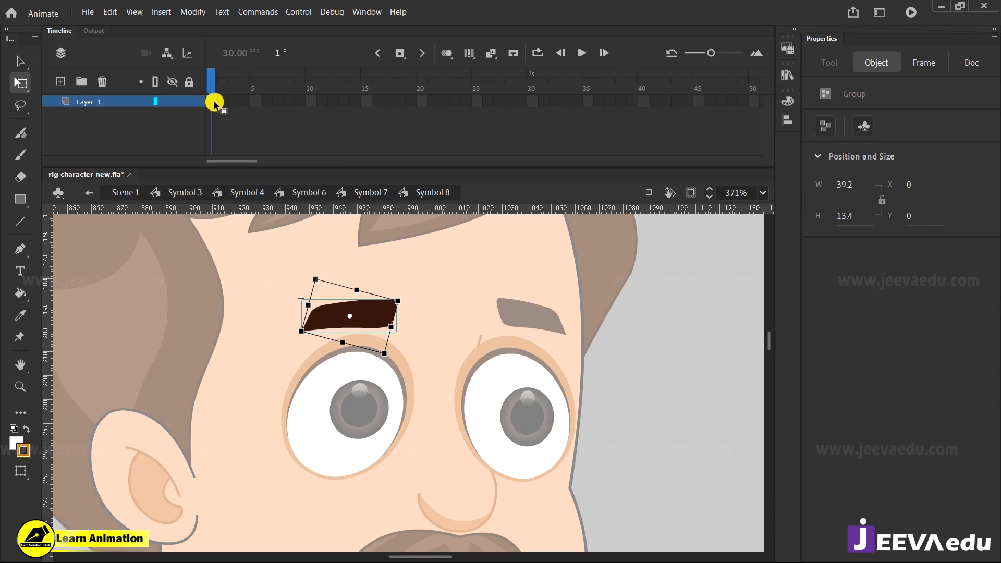
pyautogui.click(209, 102)
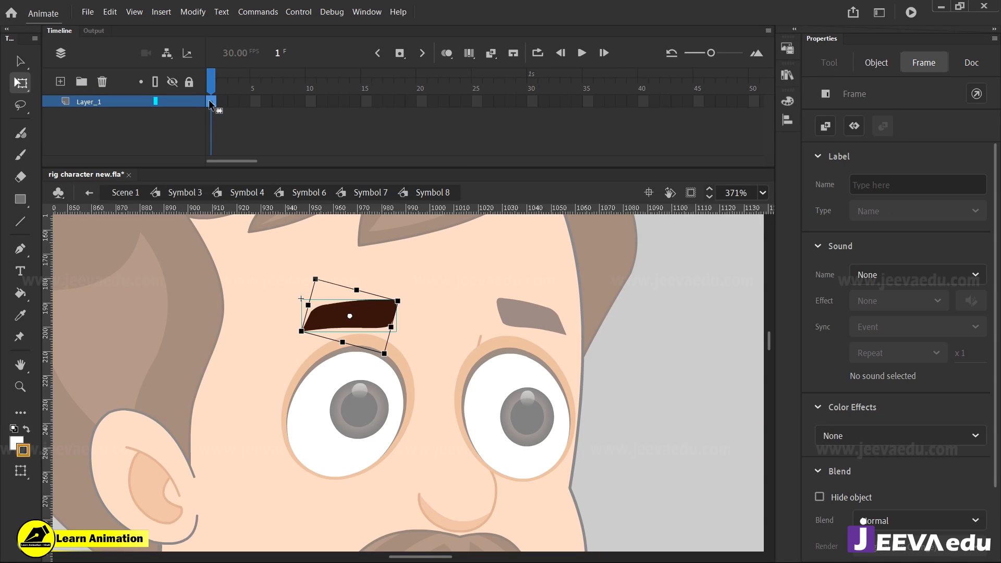
pyautogui.click(222, 102)
pyautogui.click(222, 103)
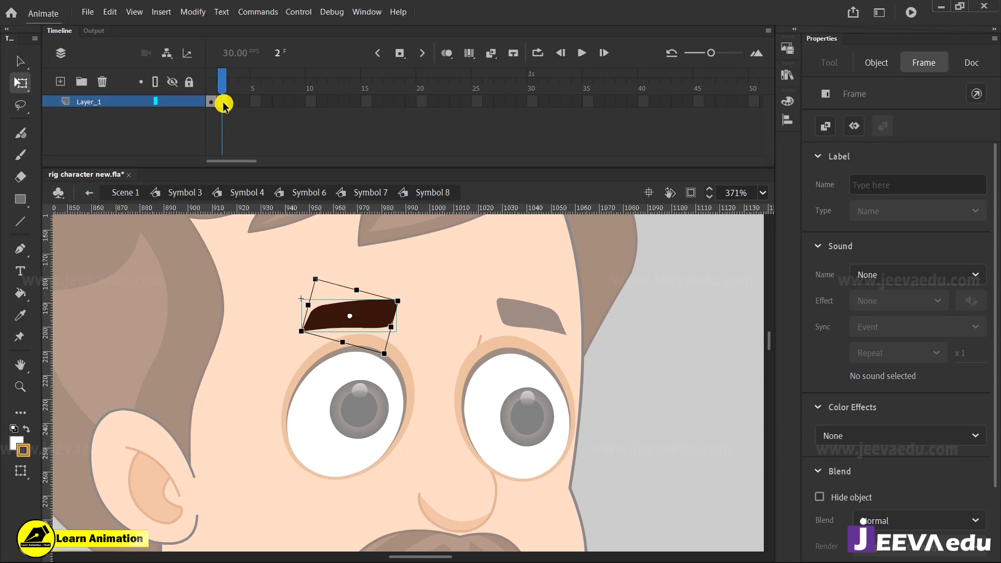
pyautogui.click(234, 145)
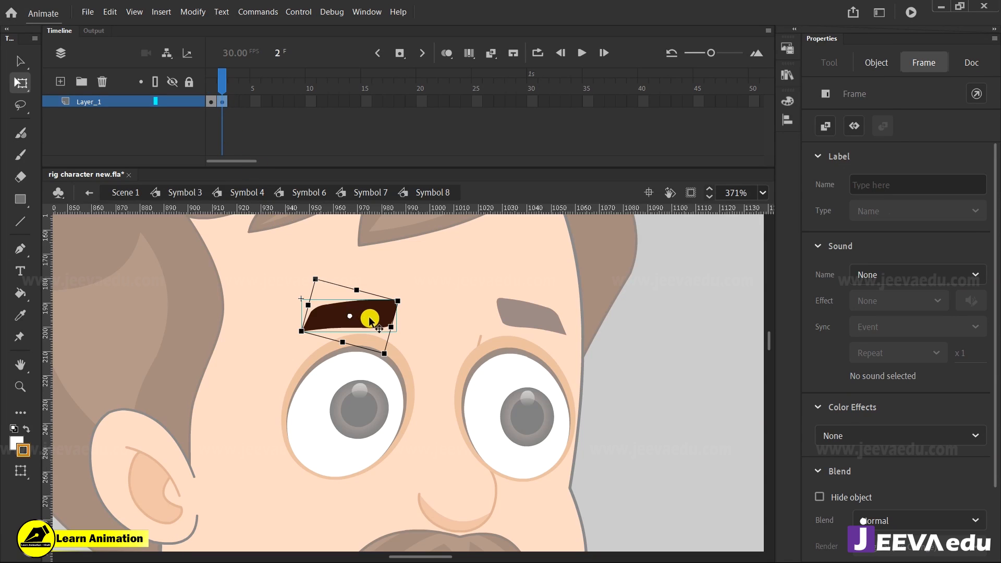
pyautogui.click(222, 93)
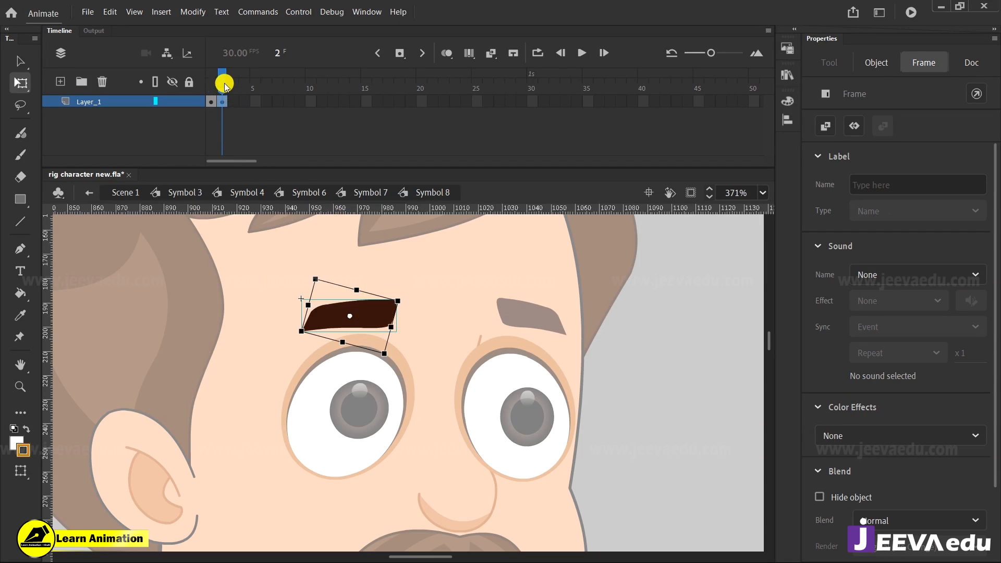
pyautogui.moveTo(219, 91); pyautogui.dragTo(222, 91)
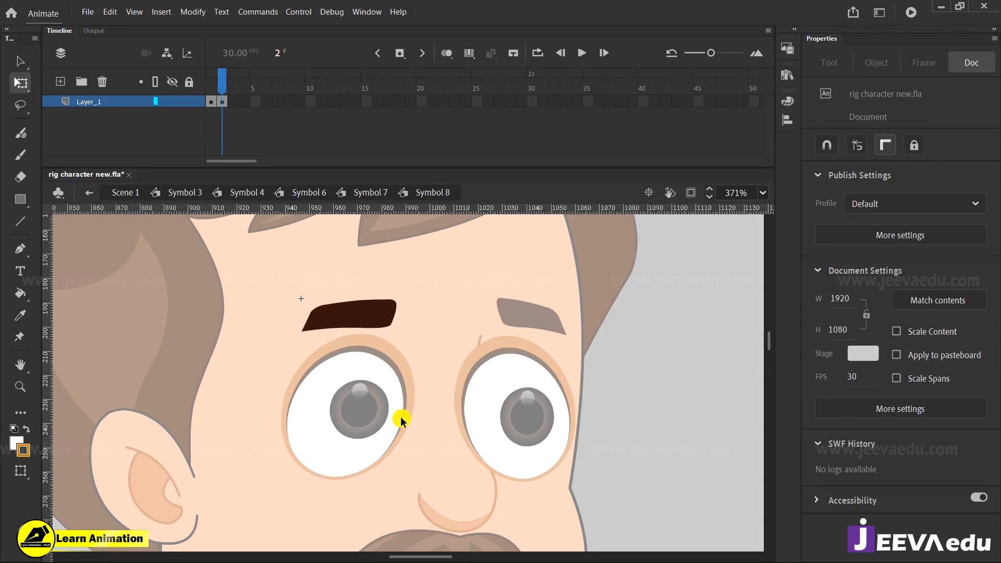
# Draw a closed wavy eyebrow outline on frame 2 with the Paint Brush tool, across the eye below the original eyebrow
pyautogui.press('y')
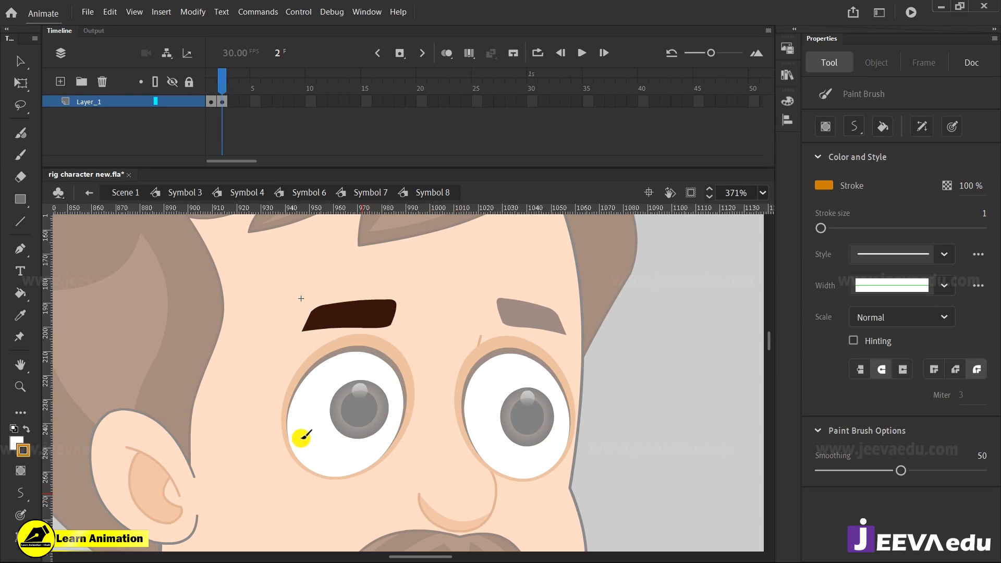
pyautogui.click(18, 412)
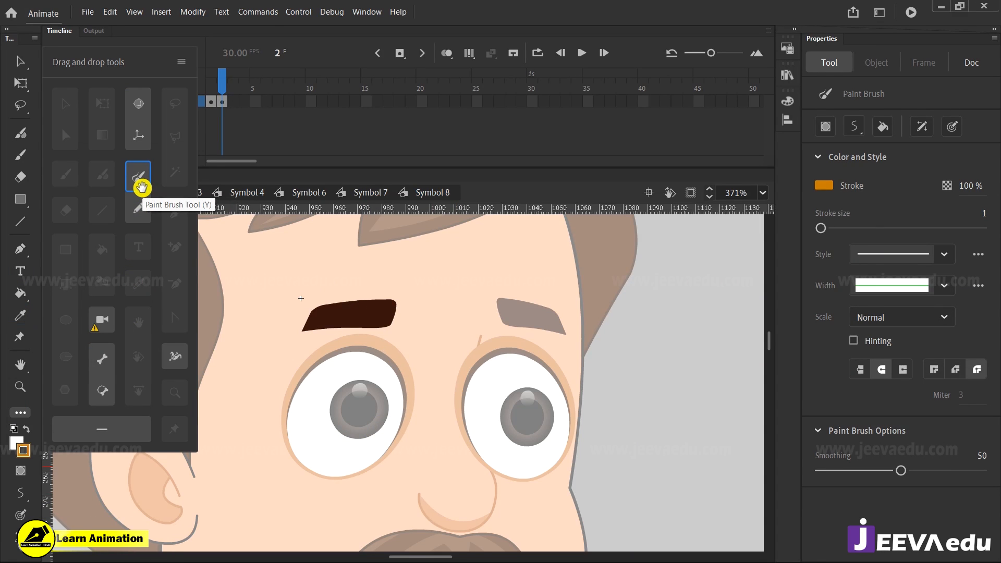
pyautogui.click(334, 413)
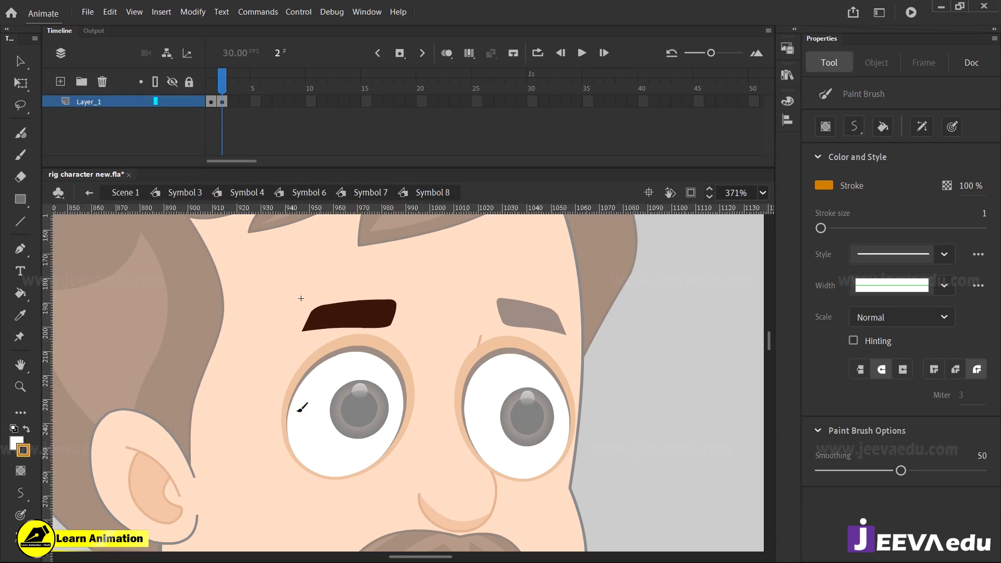
pyautogui.moveTo(385, 389)
pyautogui.mouseDown()
pyautogui.moveTo(440, 371)
pyautogui.moveTo(442, 389)
pyautogui.moveTo(410, 419)
pyautogui.mouseUp()
pyautogui.moveTo(348, 403)
pyautogui.mouseDown()
pyautogui.moveTo(303, 418)
pyautogui.moveTo(324, 376)
pyautogui.mouseUp()
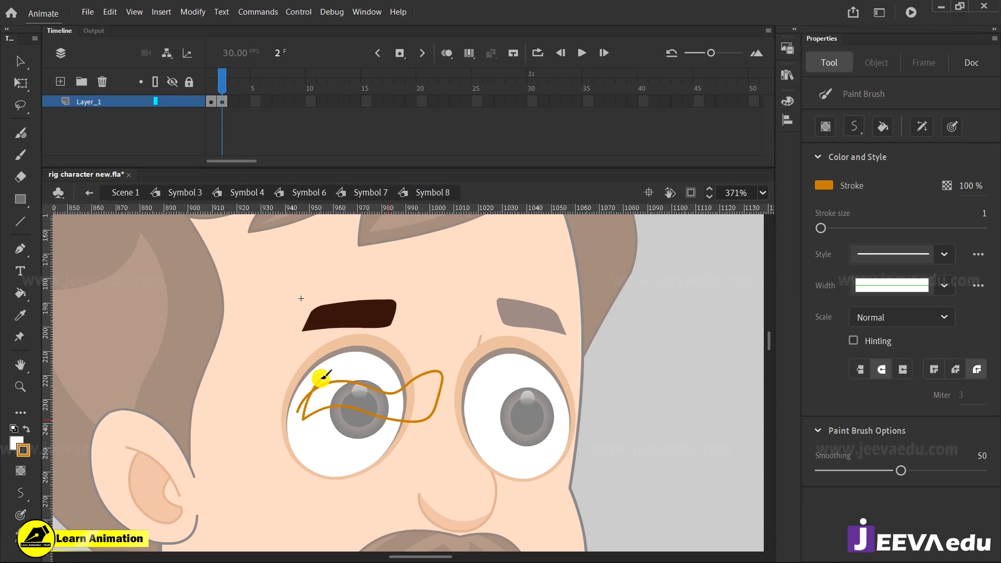
# Fill the wavy outline with the dark brown sampled from the original eyebrow
pyautogui.press('i')
pyautogui.click(369, 314)
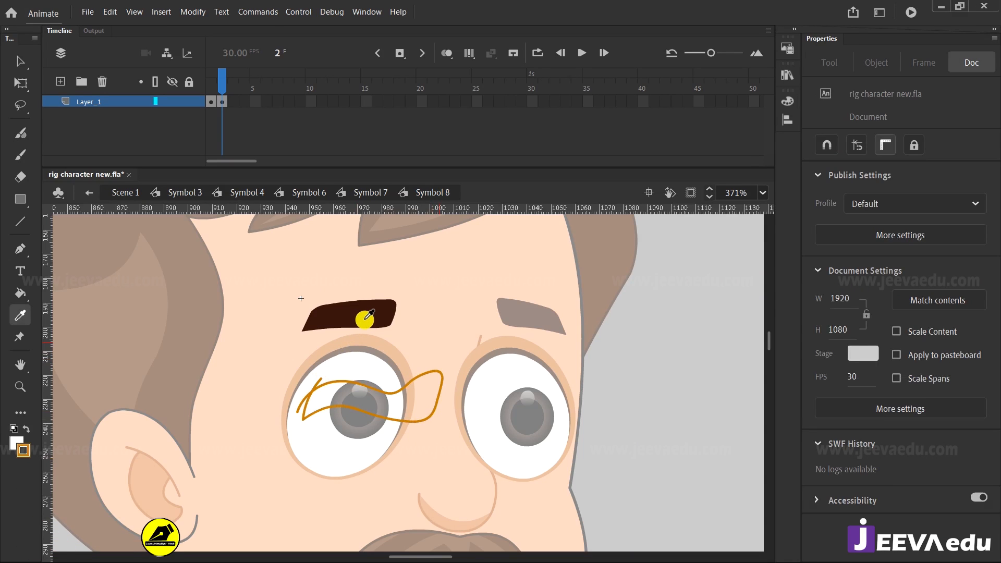
pyautogui.click(417, 416)
# Delete the orange stroke around the wavy eyebrow and round off its inner tip
pyautogui.press('v')
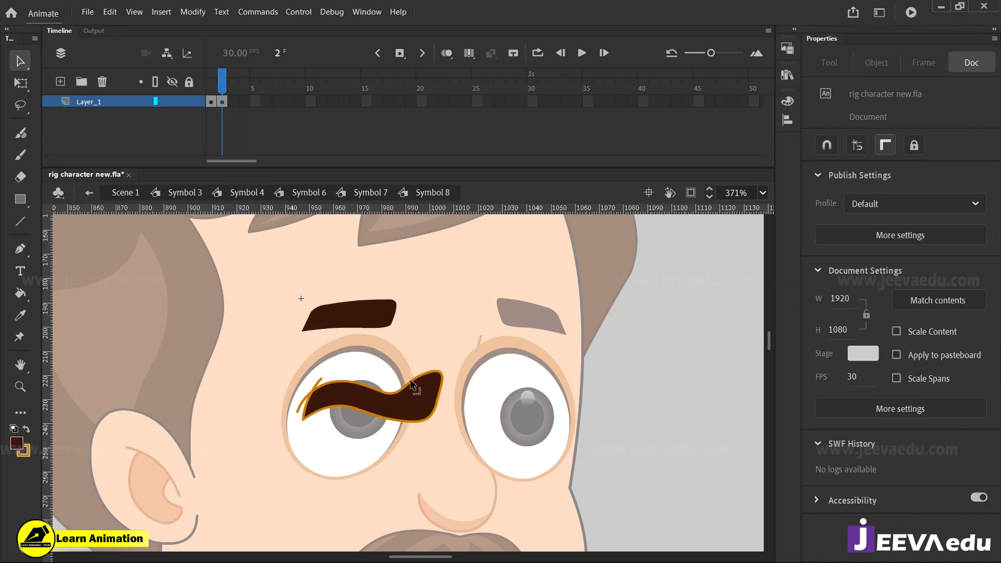
pyautogui.click(411, 384)
pyautogui.press('Delete')
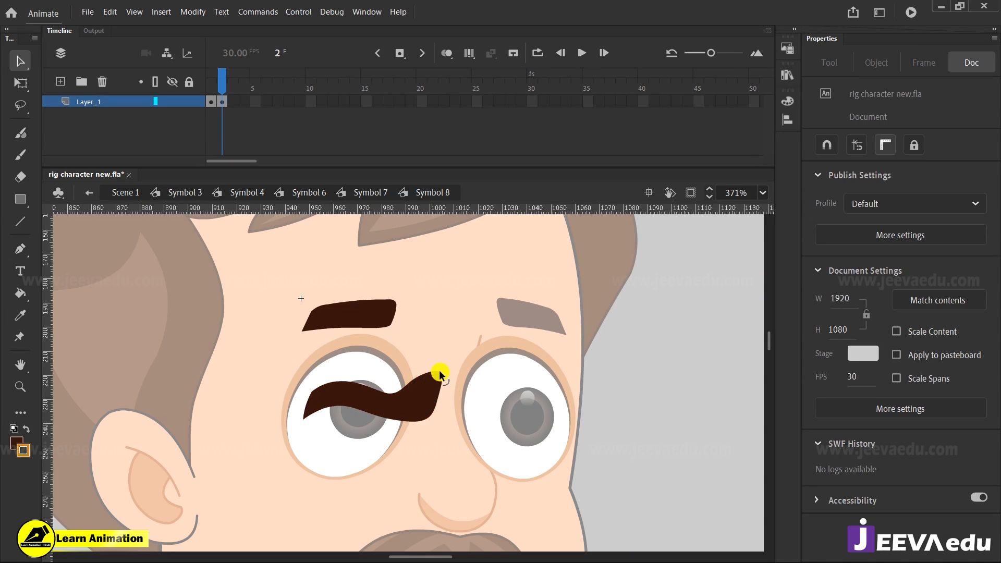
pyautogui.moveTo(438, 379)
pyautogui.mouseDown()
pyautogui.moveTo(458, 416)
pyautogui.moveTo(432, 392)
pyautogui.mouseUp()
# Group the wavy eyebrow and fit it over the original eyebrow at a width of about 44.25
pyautogui.click(420, 398)
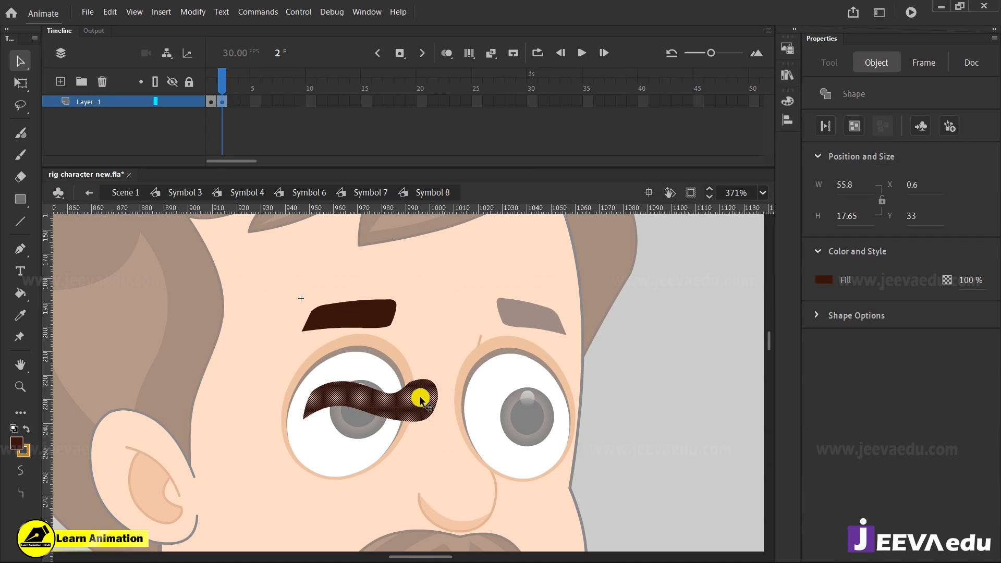
pyautogui.hotkey('ctrl', 'g')
pyautogui.moveTo(418, 400); pyautogui.dragTo(380, 320)
pyautogui.click(368, 323)
pyautogui.press('q')
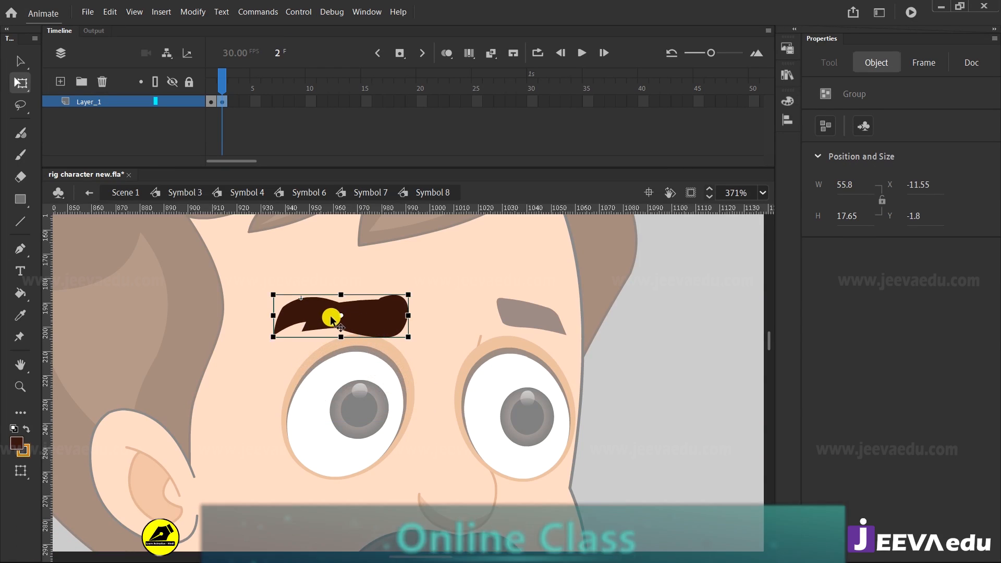
pyautogui.moveTo(274, 316); pyautogui.dragTo(303, 316)
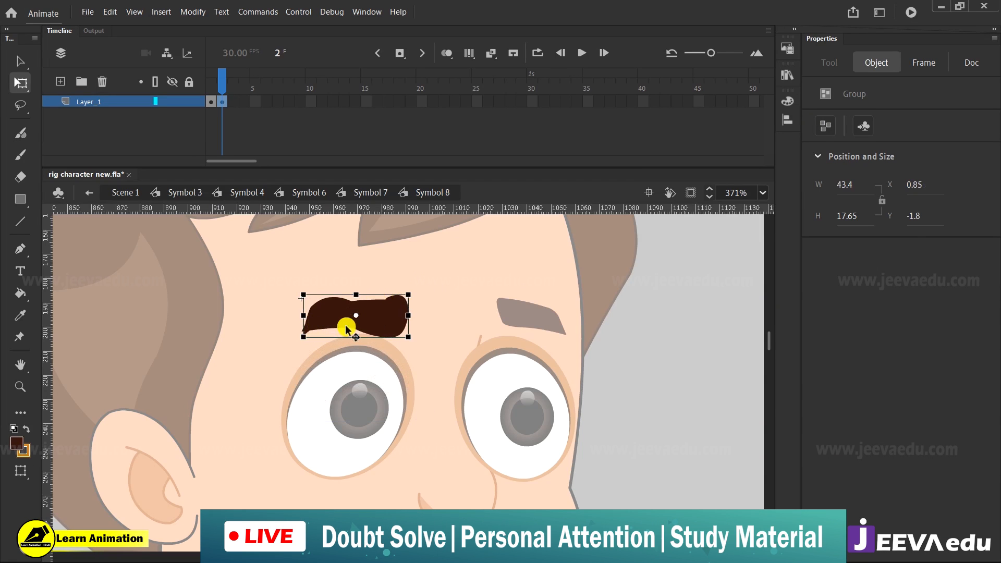
pyautogui.moveTo(424, 275); pyautogui.dragTo(343, 351)
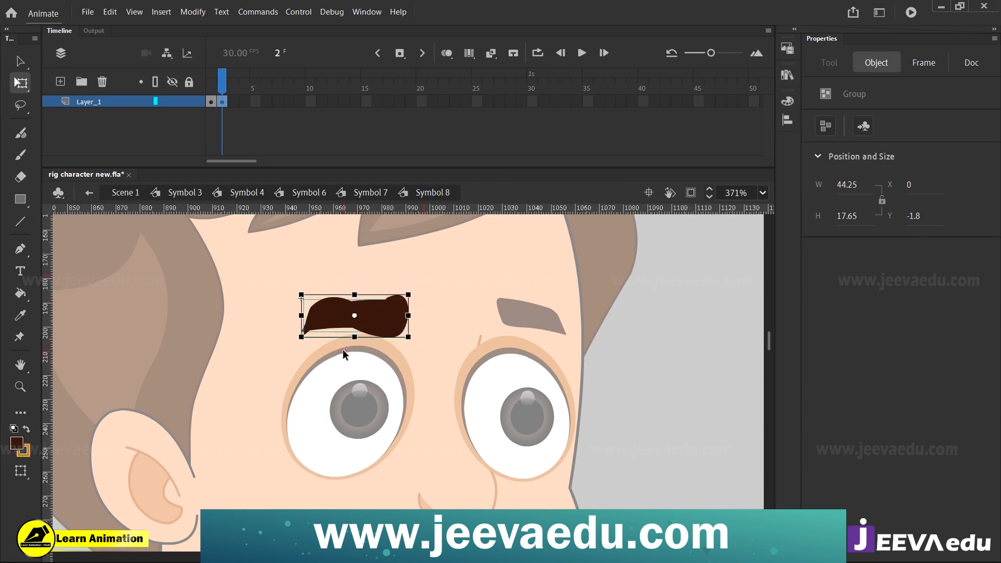
# Delete the original eyebrow from frame 2 and return to the parent eyebrow symbol
pyautogui.click(393, 311)
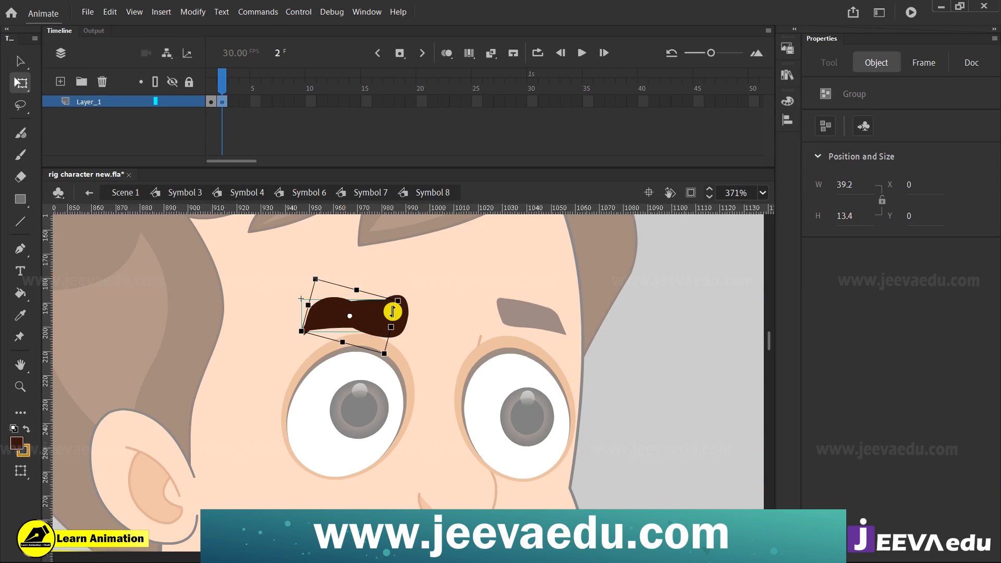
pyautogui.click(392, 312)
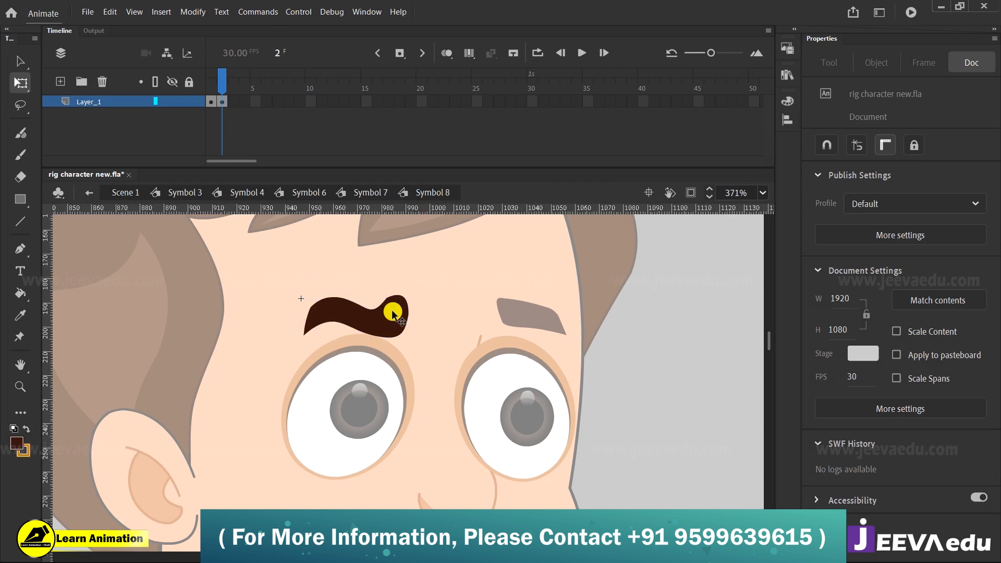
pyautogui.moveTo(222, 84); pyautogui.dragTo(222, 84)
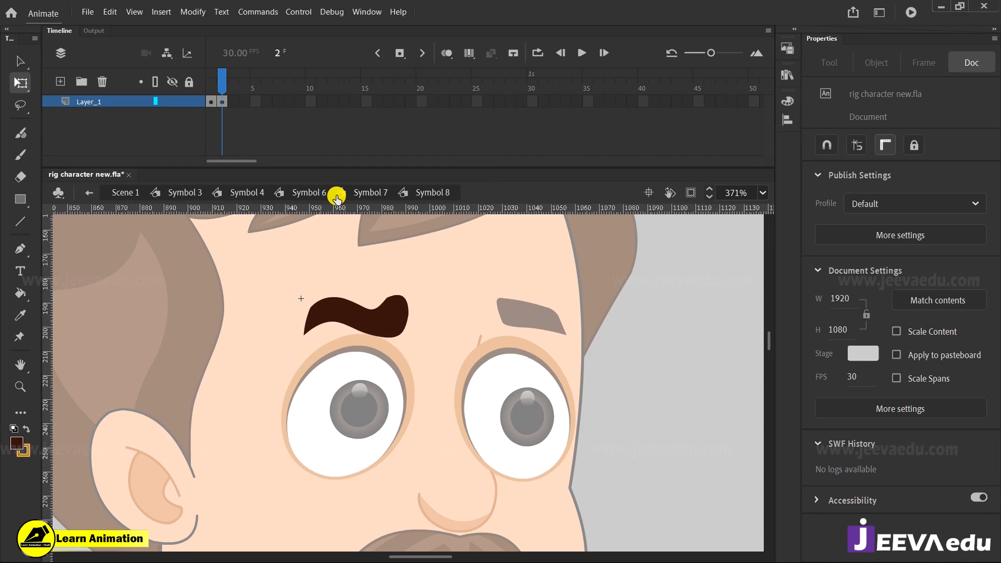
pyautogui.click(375, 191)
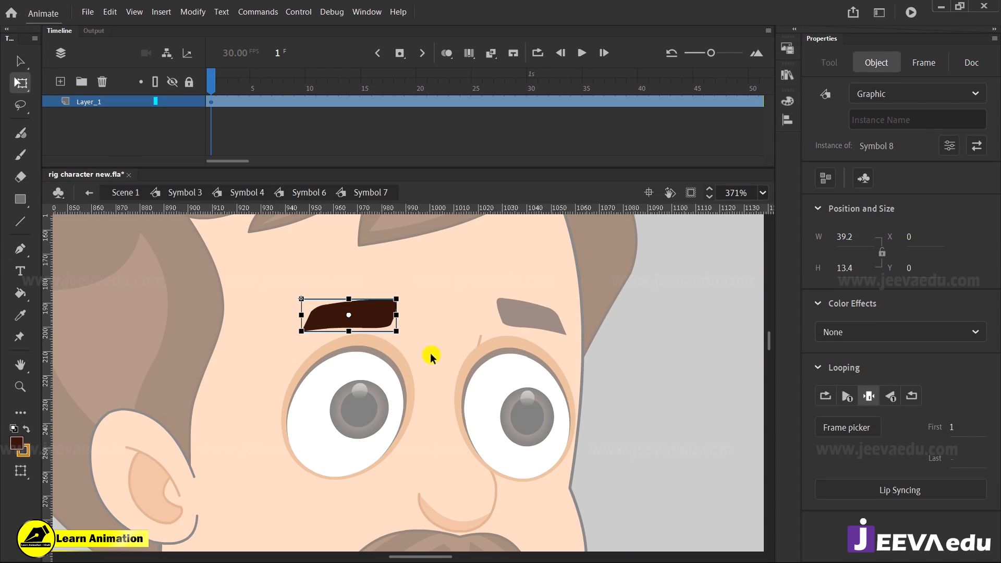
# Check how the nested eyebrow's looping behaves along the parent symbol's timeline, ending at frame 1
pyautogui.moveTo(239, 76); pyautogui.dragTo(300, 78)
pyautogui.click(304, 109)
pyautogui.moveTo(348, 284); pyautogui.dragTo(370, 358)
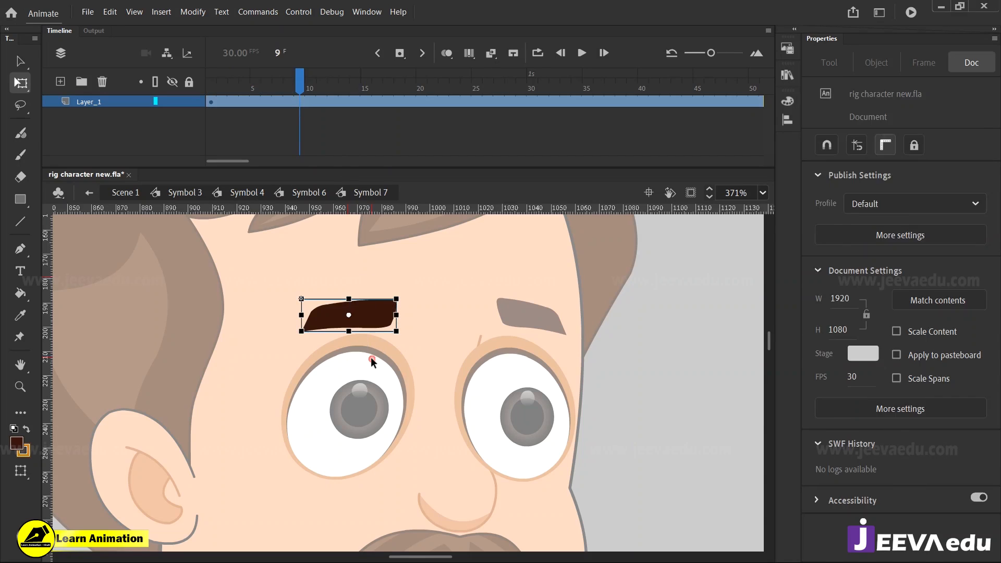
pyautogui.click(844, 396)
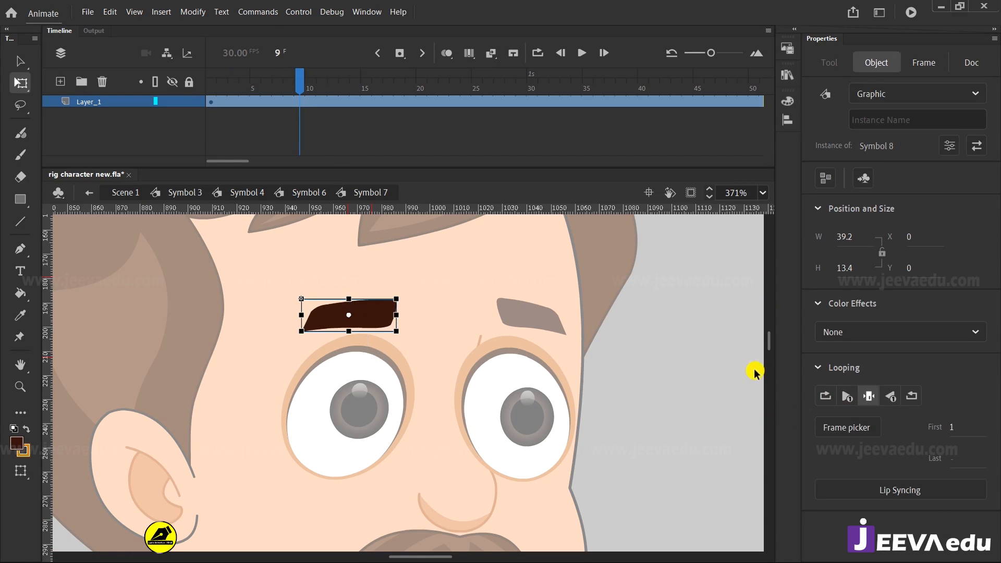
pyautogui.click(825, 397)
pyautogui.moveTo(360, 84); pyautogui.dragTo(345, 101)
pyautogui.press('Return')
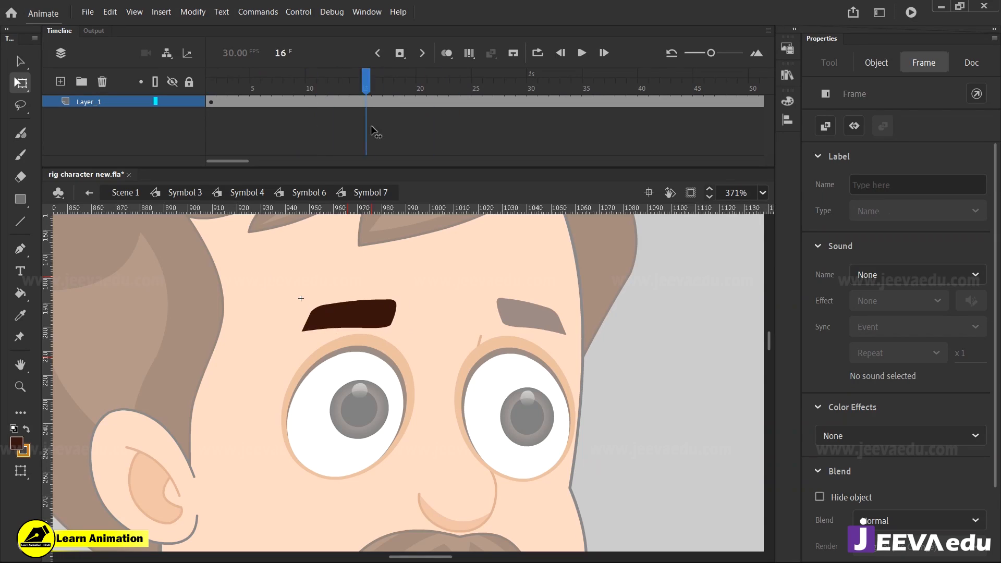
pyautogui.click(131, 145)
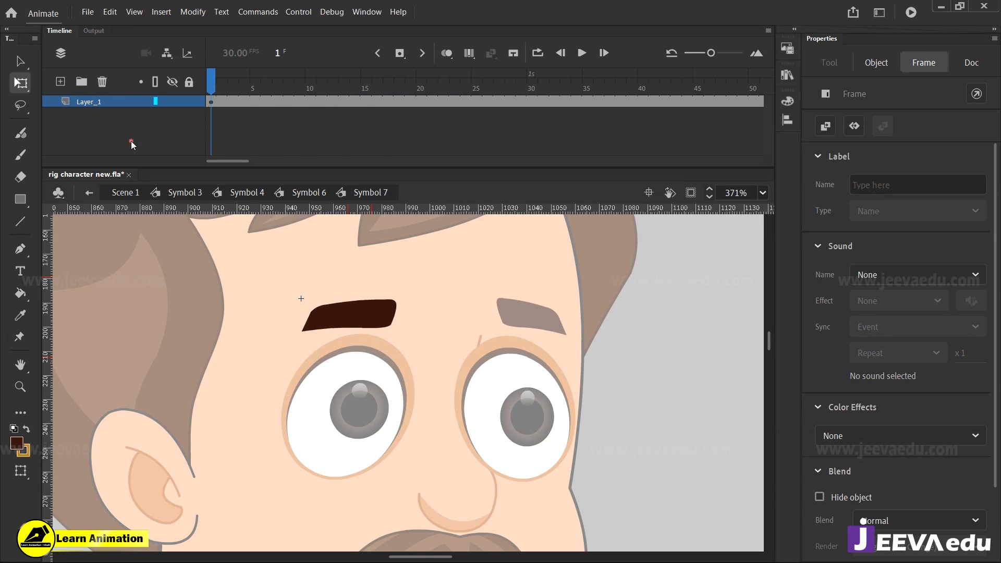
# Set the nested eyebrow symbol's looping to play a single frame and check it along the timeline up to frame 20
pyautogui.click(367, 304)
pyautogui.click(868, 396)
pyautogui.moveTo(344, 83); pyautogui.dragTo(421, 107)
pyautogui.click(422, 107)
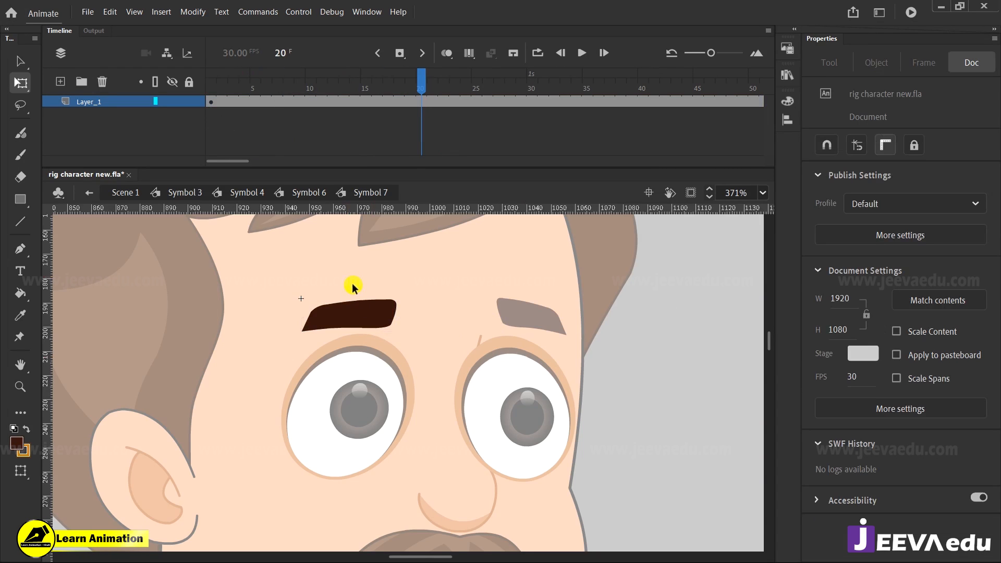
# Switch the nested eyebrow to its wavy shape, frame 2, on a keyframe at frame 20 and check the change along the timeline
pyautogui.click(350, 314)
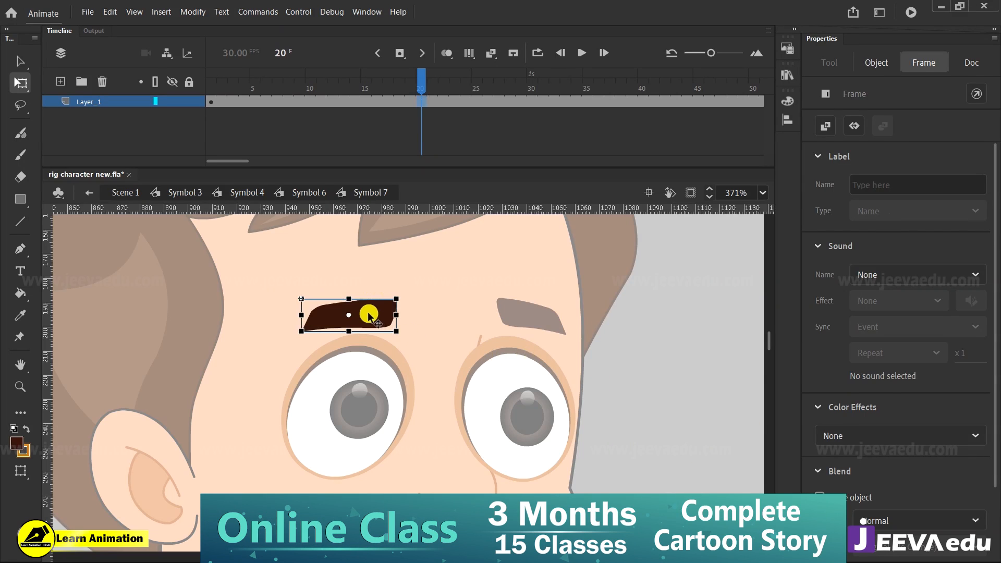
pyautogui.click(354, 315)
pyautogui.click(422, 110)
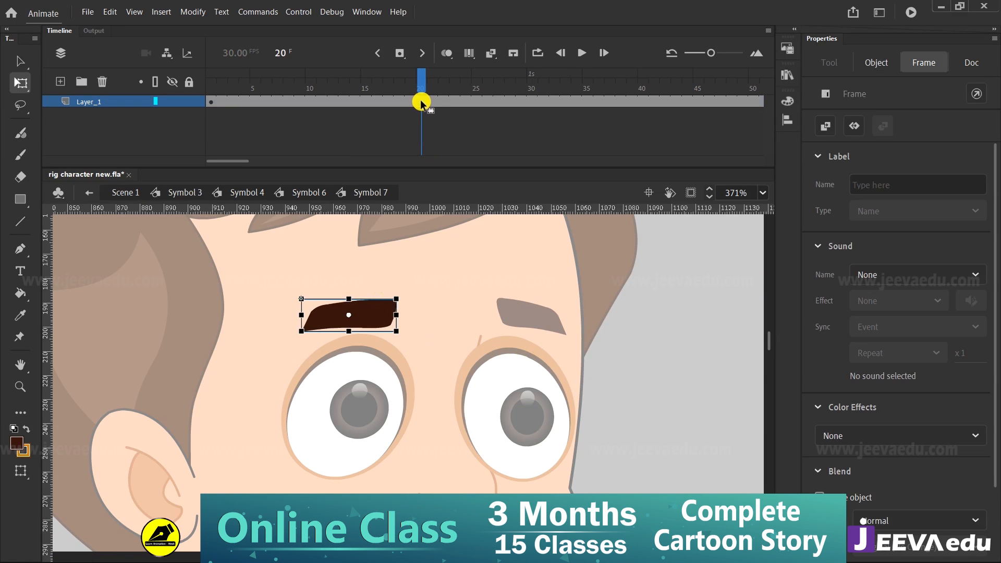
pyautogui.click(385, 318)
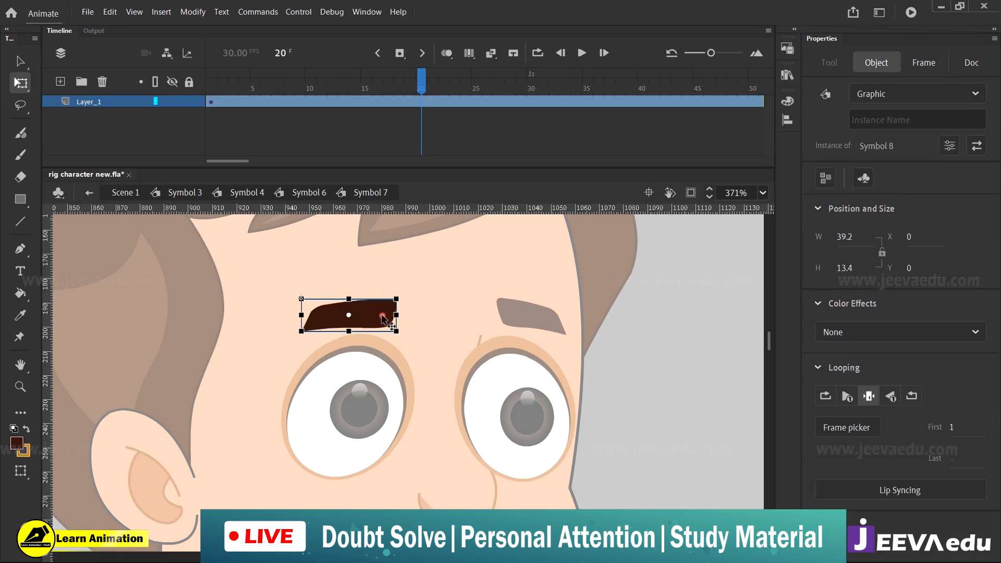
pyautogui.click(862, 431)
pyautogui.moveTo(537, 108); pyautogui.dragTo(656, 129)
pyautogui.click(421, 104)
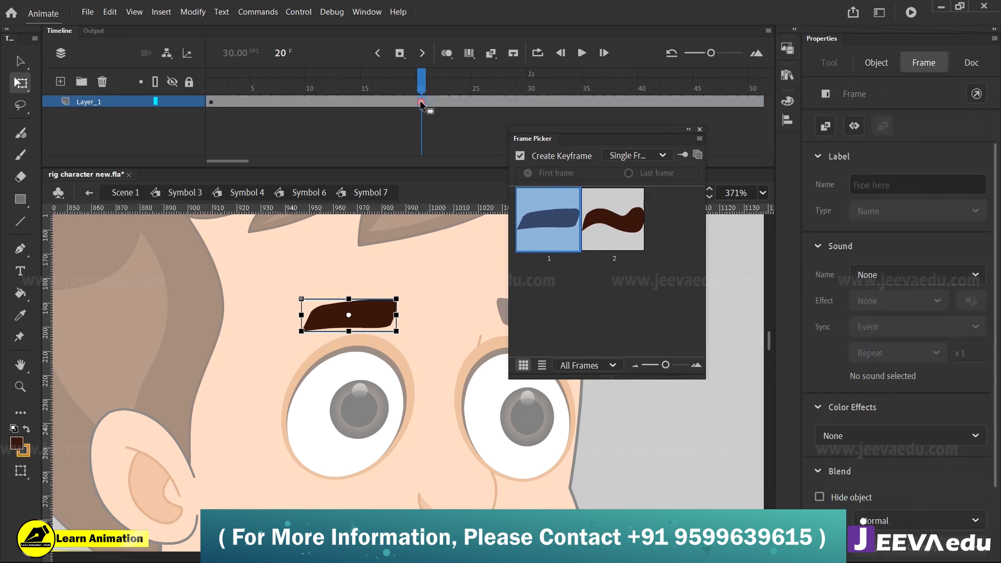
pyautogui.click(628, 217)
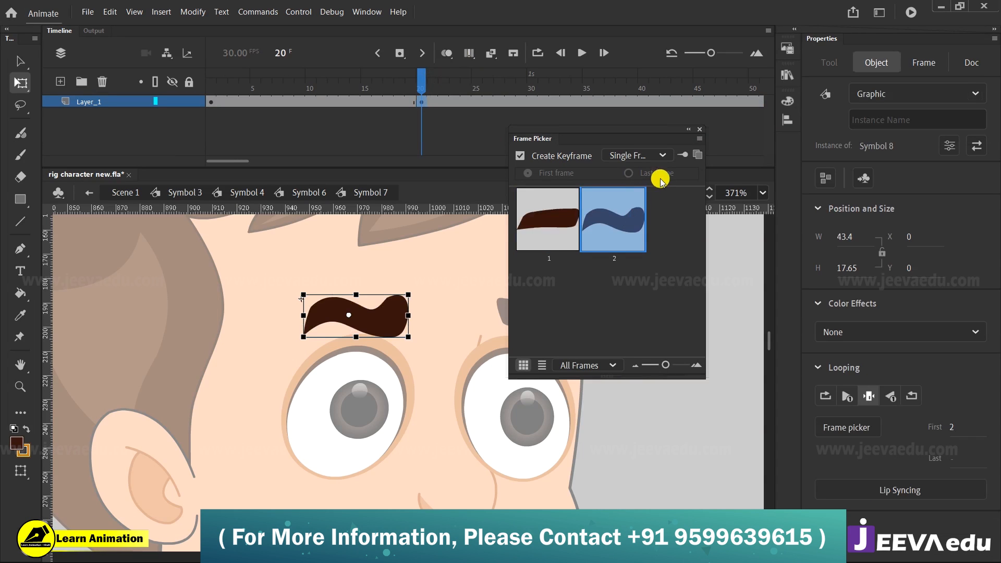
pyautogui.click(699, 134)
pyautogui.moveTo(424, 82)
pyautogui.mouseDown()
pyautogui.moveTo(370, 78)
pyautogui.moveTo(459, 78)
pyautogui.moveTo(354, 78)
pyautogui.moveTo(457, 75)
pyautogui.mouseUp()
# Clear the keyframe at frame 20 and go back to frame 1
pyautogui.click(421, 102)
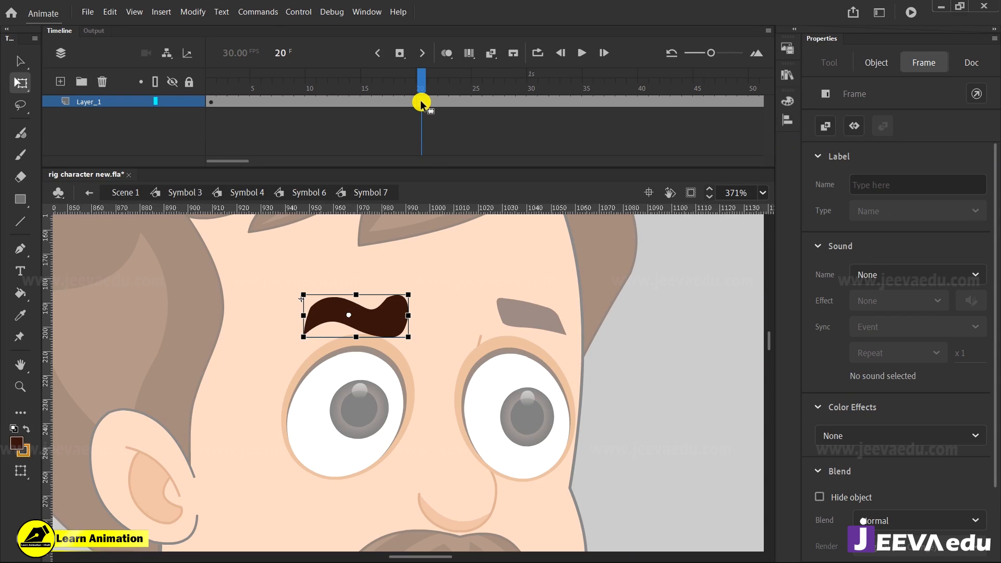
pyautogui.rightClick(421, 103)
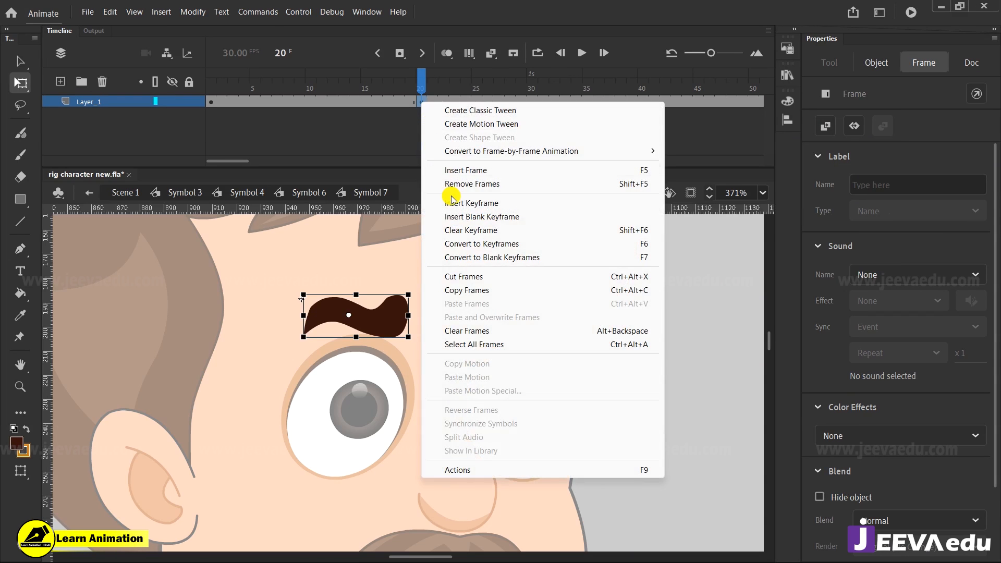
pyautogui.click(454, 231)
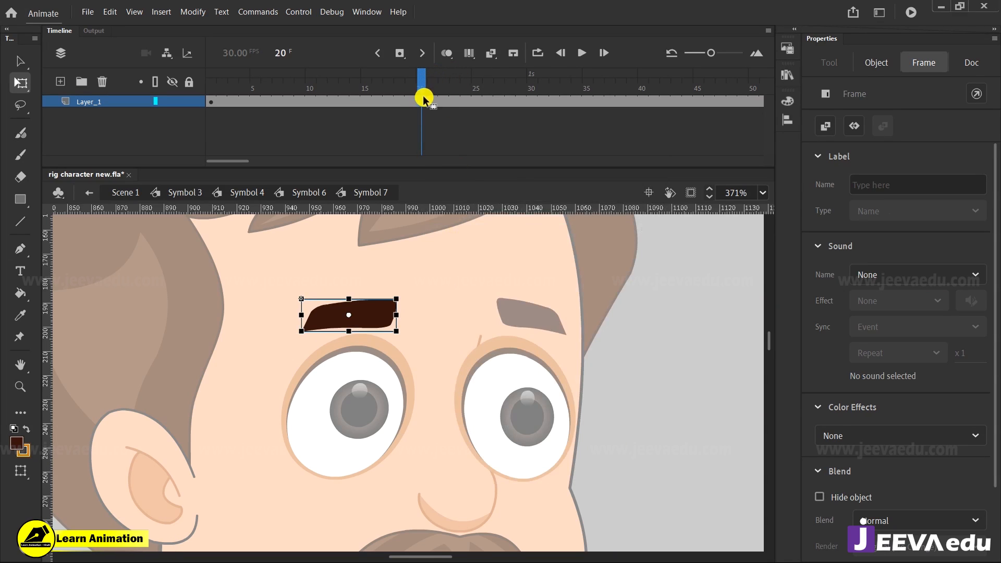
pyautogui.moveTo(422, 92); pyautogui.dragTo(210, 119)
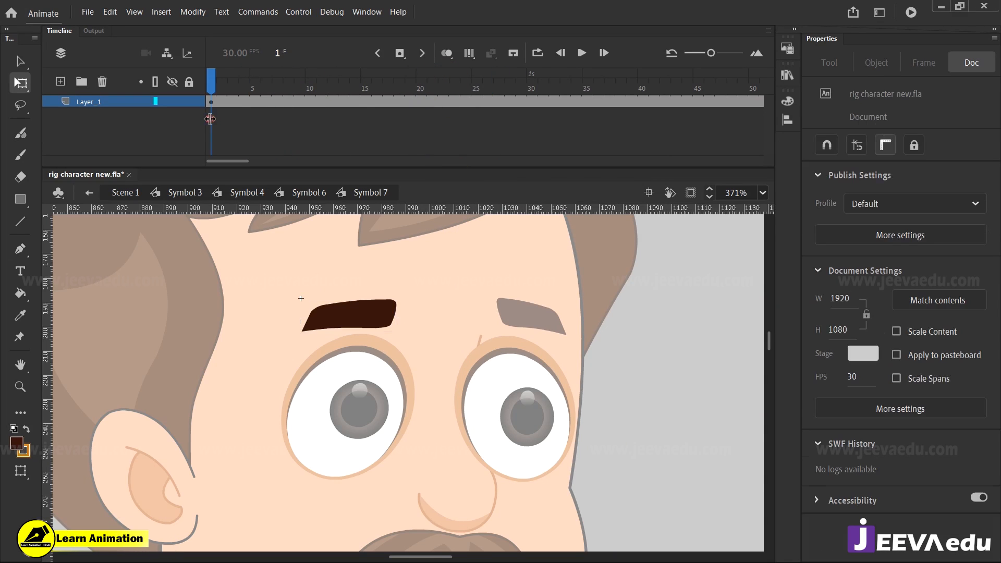
# Return to Symbol 6 and move the ungrouped-away second eyebrow from Layer_1 onto a new layer of its own, keeping its position
pyautogui.click(315, 193)
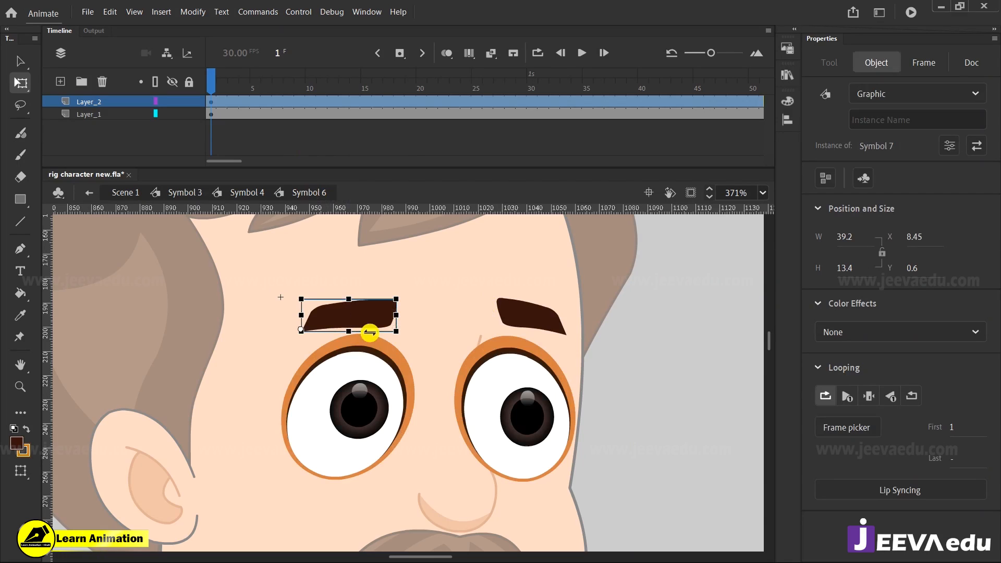
pyautogui.click(523, 322)
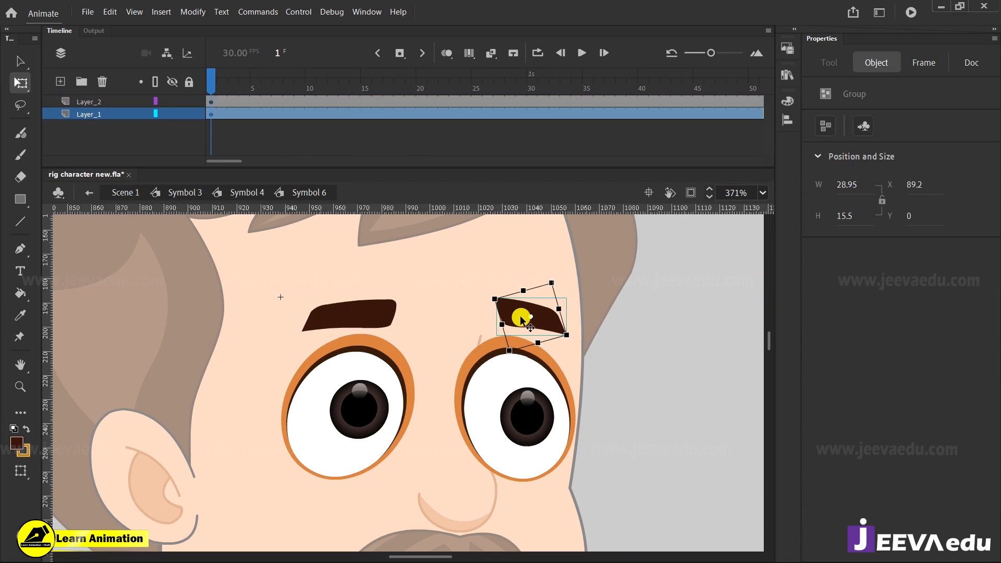
pyautogui.hotkey('ctrl', 'x')
pyautogui.click(61, 81)
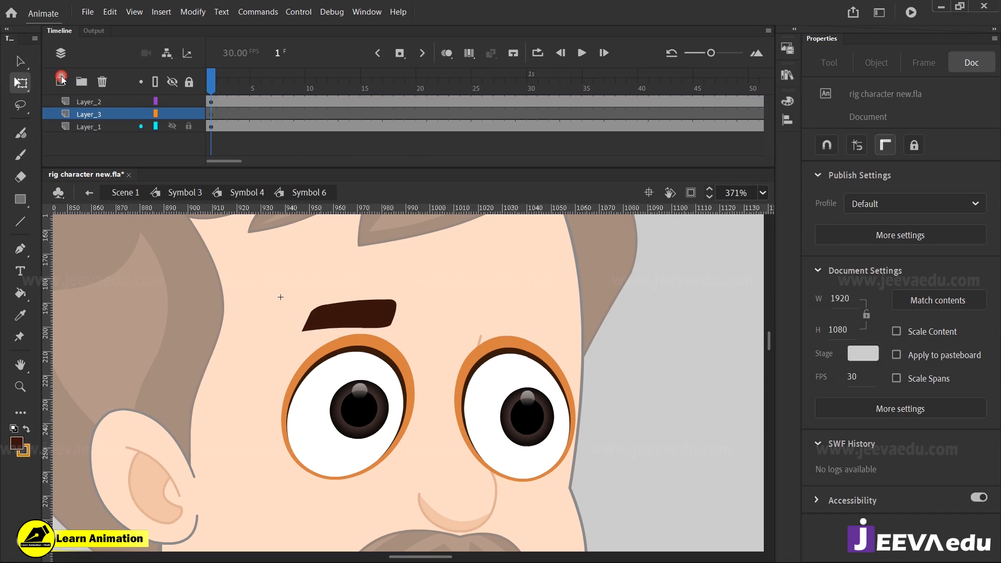
pyautogui.rightClick(187, 251)
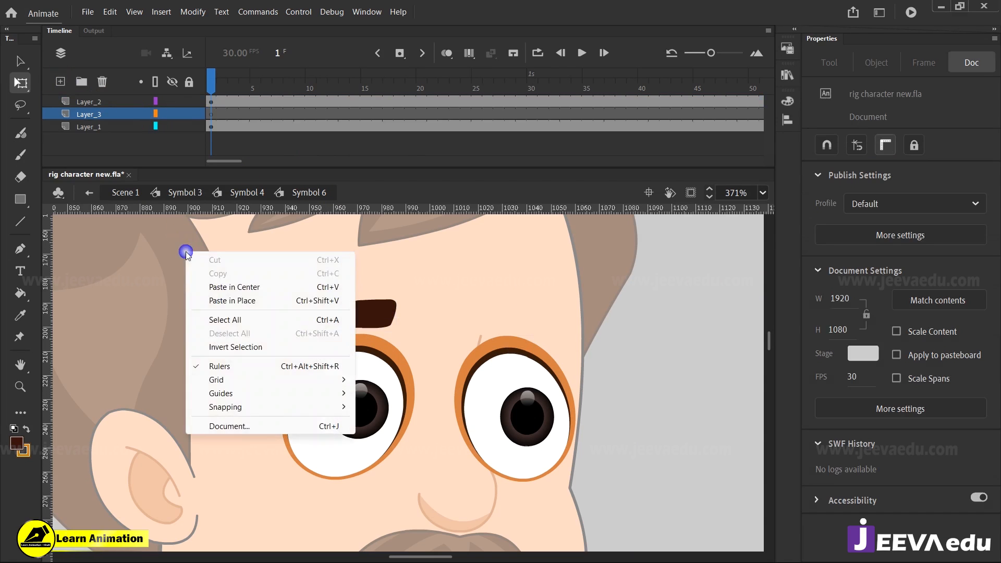
pyautogui.click(223, 301)
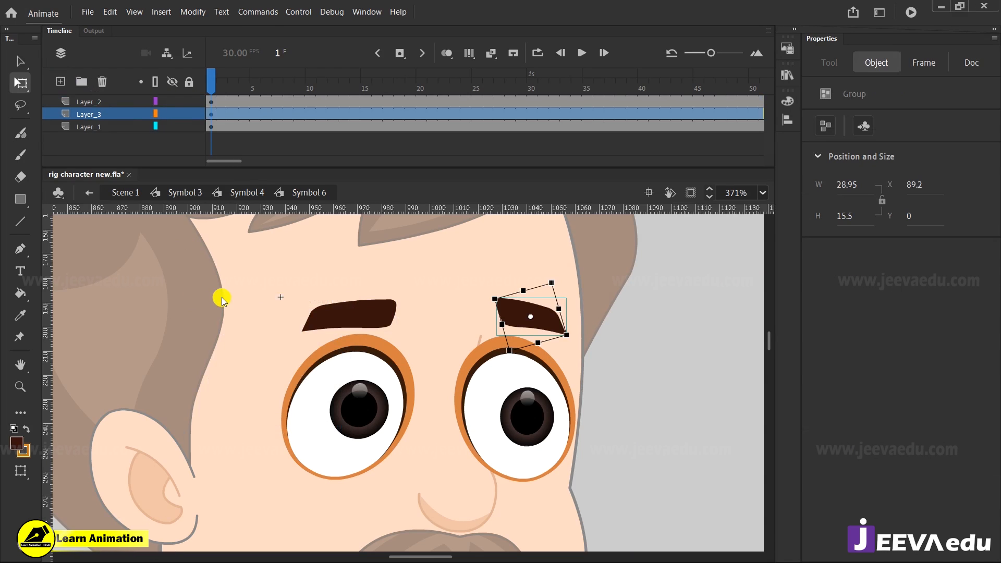
# Convert the second eyebrow to a Graphic symbol and place its pivot point at the lower outer corner
pyautogui.press('F8')
pyautogui.press('Return')
pyautogui.moveTo(531, 316); pyautogui.dragTo(563, 334)
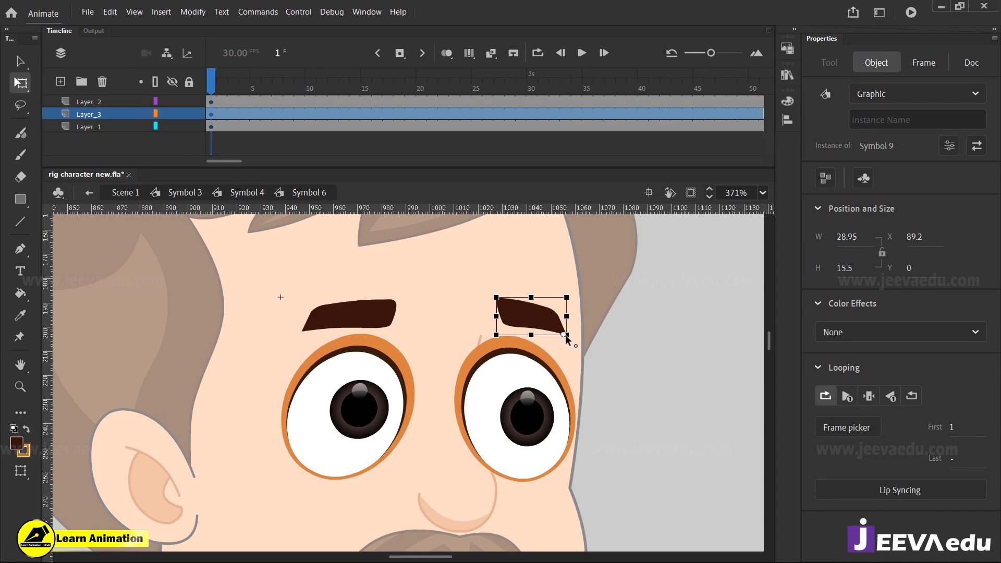
pyautogui.click(246, 156)
pyautogui.click(504, 308)
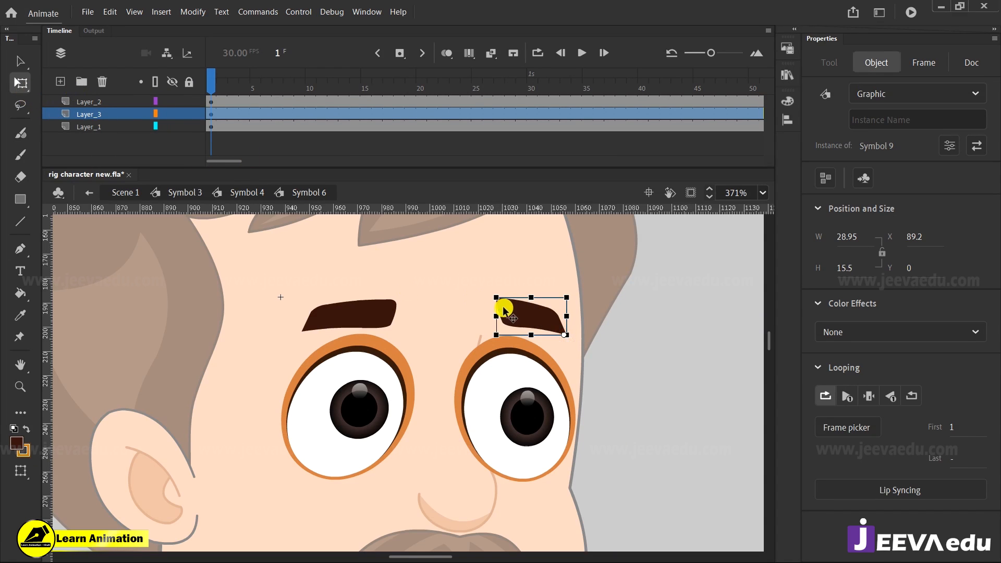
# Open the second eyebrow's symbol and convert the eyebrow group inside it to a nested Graphic symbol
pyautogui.doubleClick(518, 312)
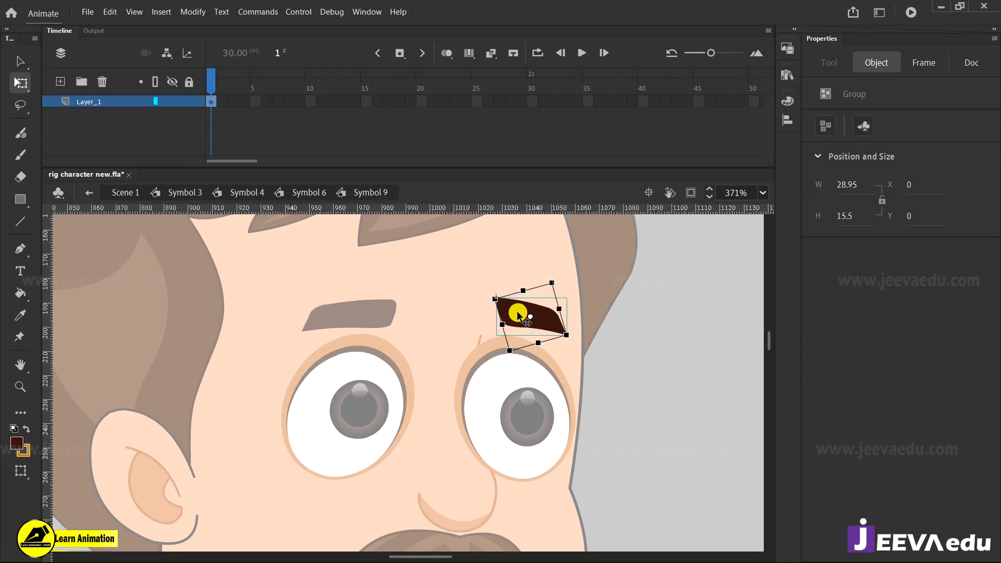
pyautogui.press('F8')
pyautogui.press('Return')
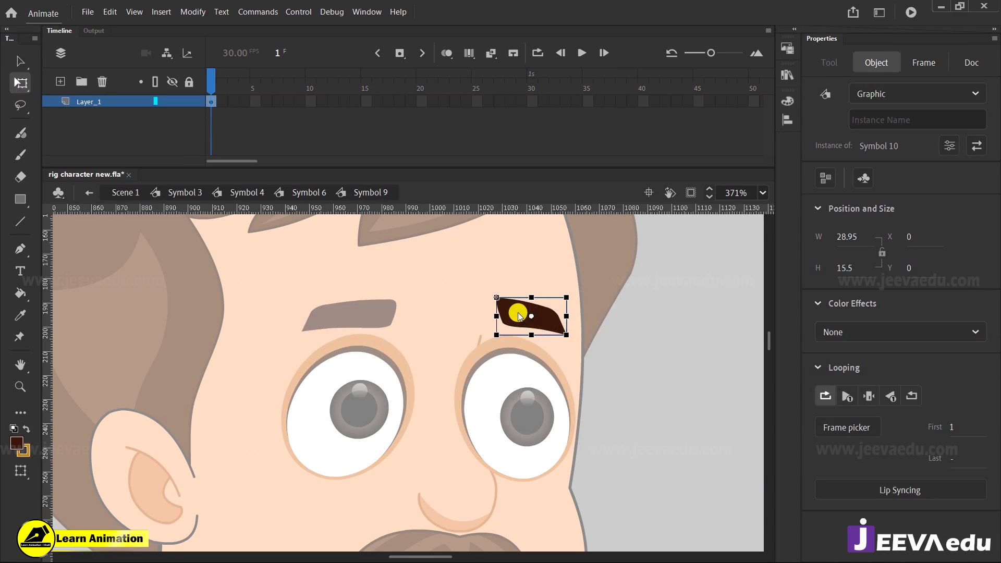
pyautogui.click(514, 315)
pyautogui.click(551, 330)
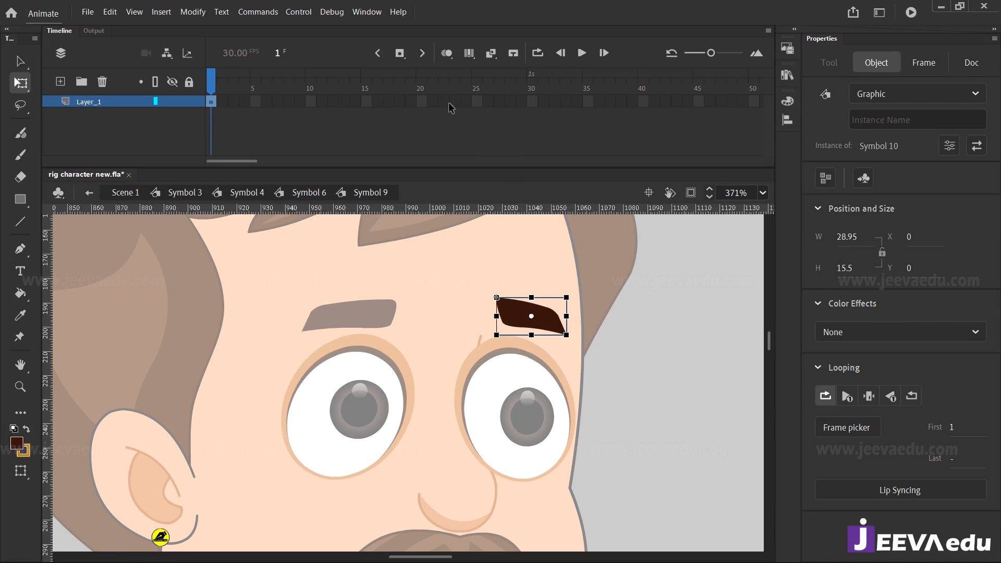
# Extend the second eyebrow symbol's timeline past frame 50 and set the nested eyebrow's looping to play a single frame
pyautogui.moveTo(444, 102); pyautogui.dragTo(552, 102)
pyautogui.click(552, 100)
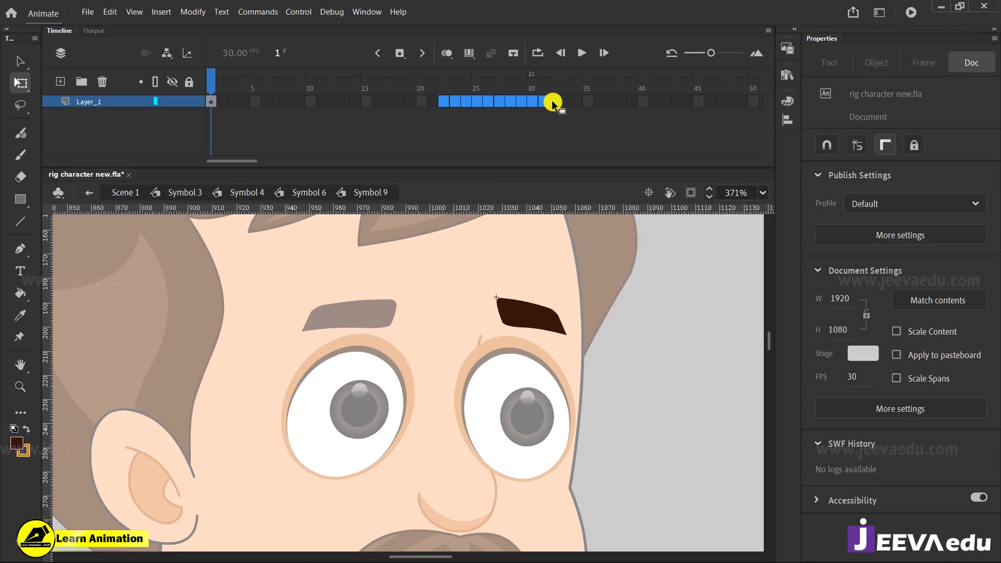
pyautogui.moveTo(553, 86); pyautogui.dragTo(390, 96)
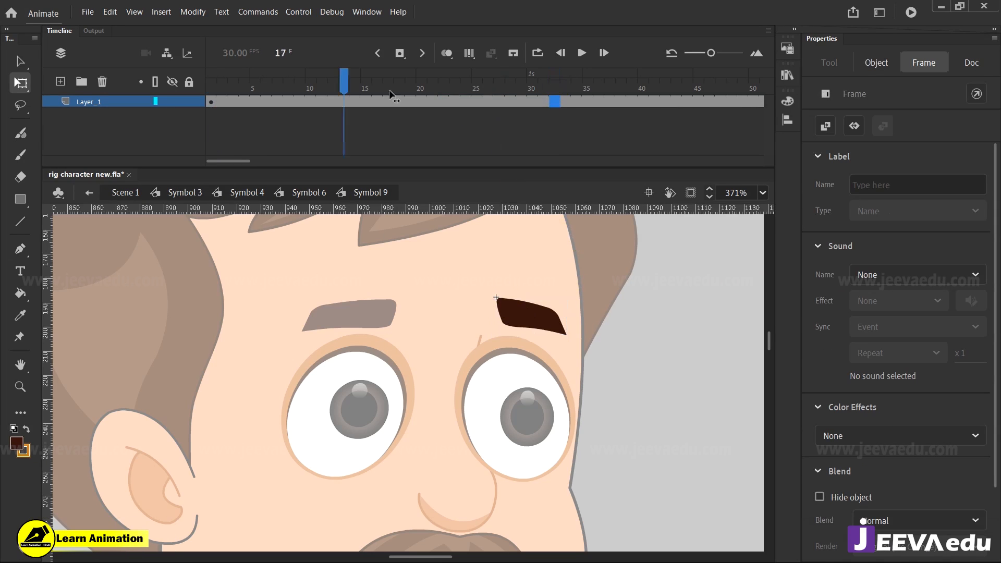
pyautogui.click(158, 138)
pyautogui.click(870, 398)
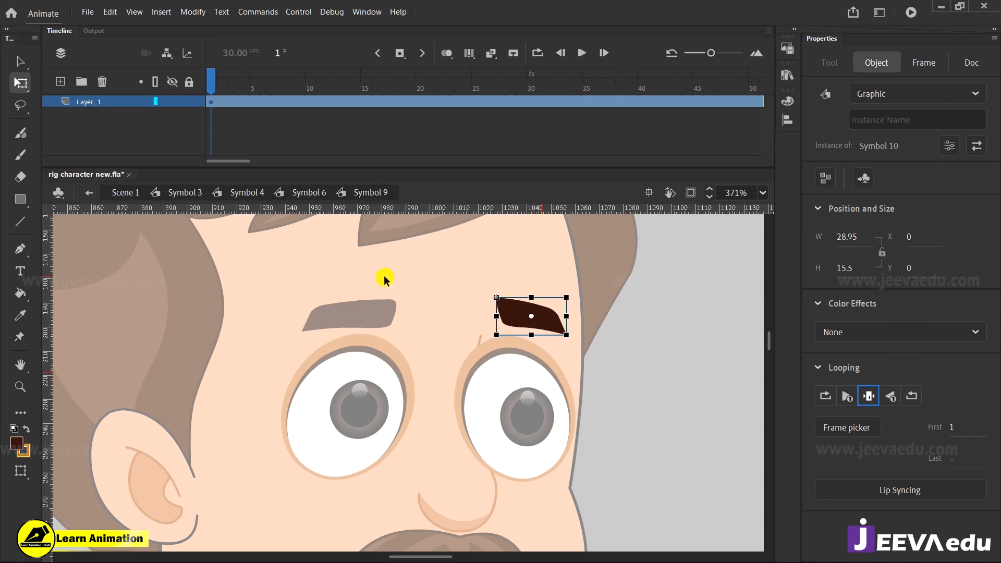
pyautogui.click(306, 195)
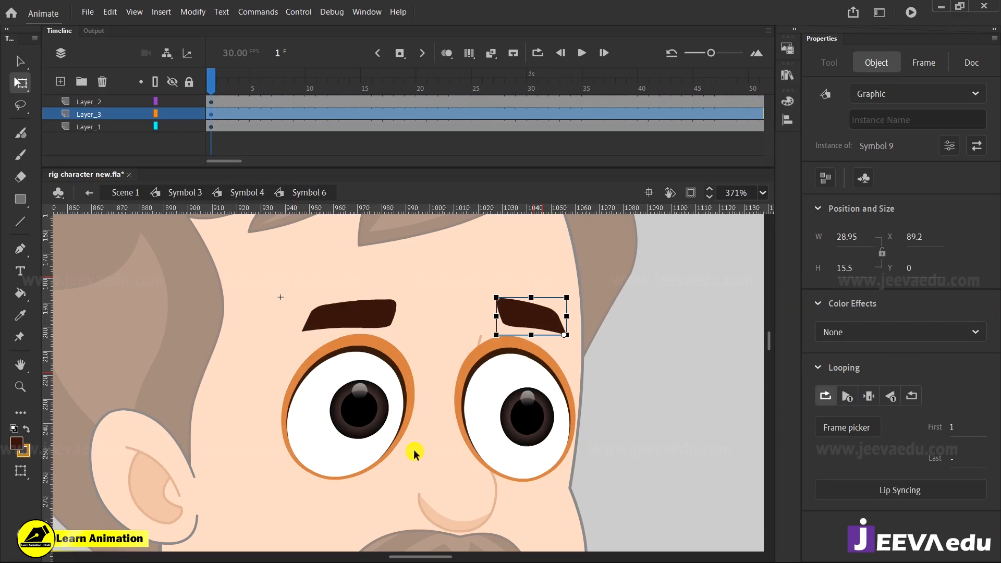
# Move the dark upper-lid lines of both eyes from Layer_1 onto a new layer together, keeping their positions
pyautogui.click(387, 362)
pyautogui.moveTo(389, 361); pyautogui.dragTo(247, 318)
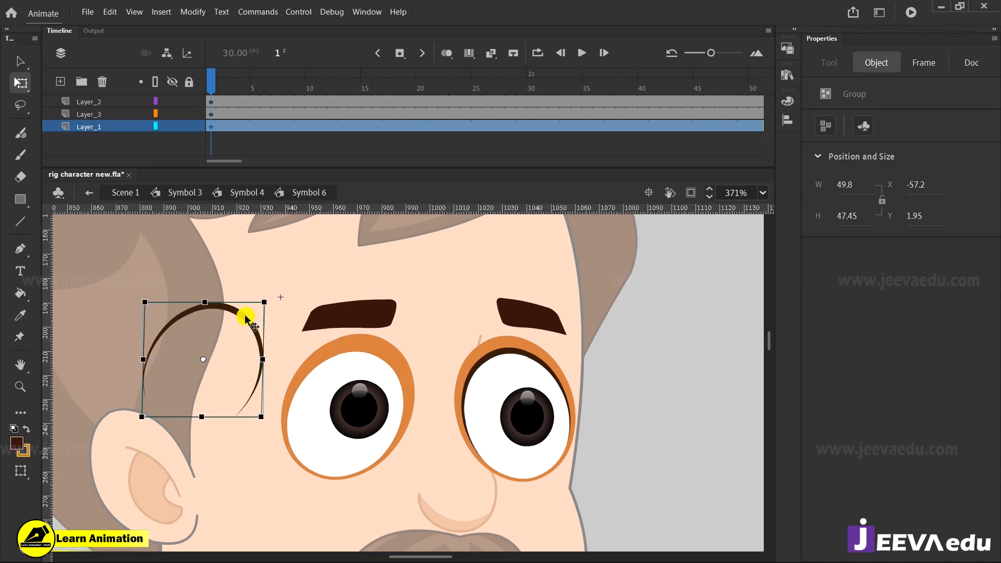
pyautogui.hotkey('ctrl', 'z')
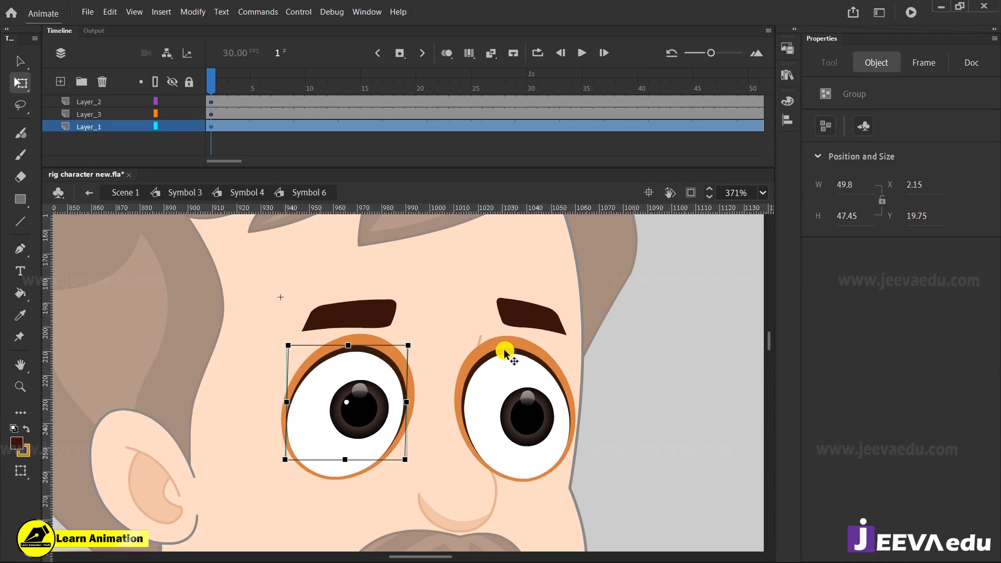
pyautogui.keyDown('shift'); pyautogui.click(504, 355); pyautogui.keyUp('shift')
pyautogui.press('Delete')
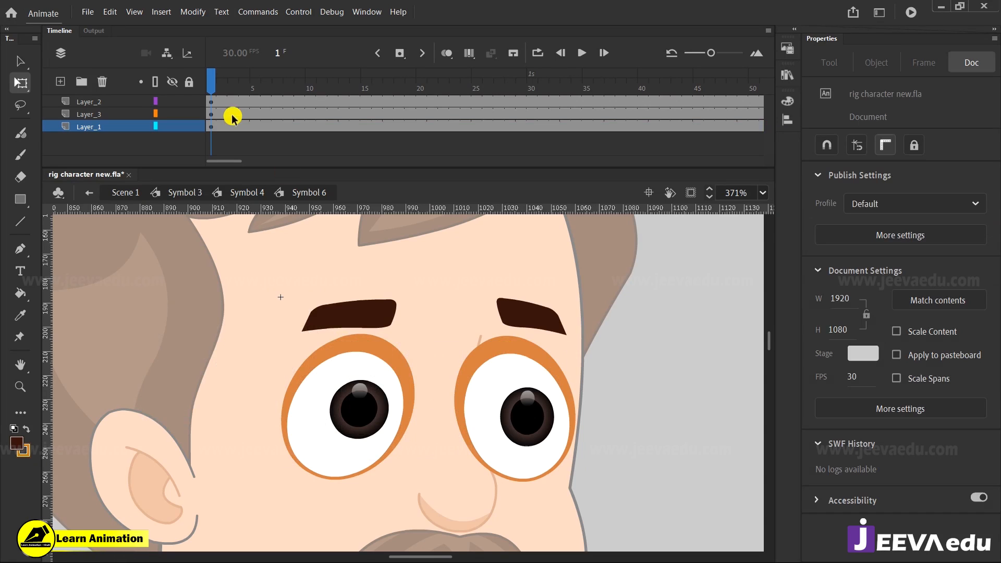
pyautogui.click(61, 81)
pyautogui.rightClick(187, 270)
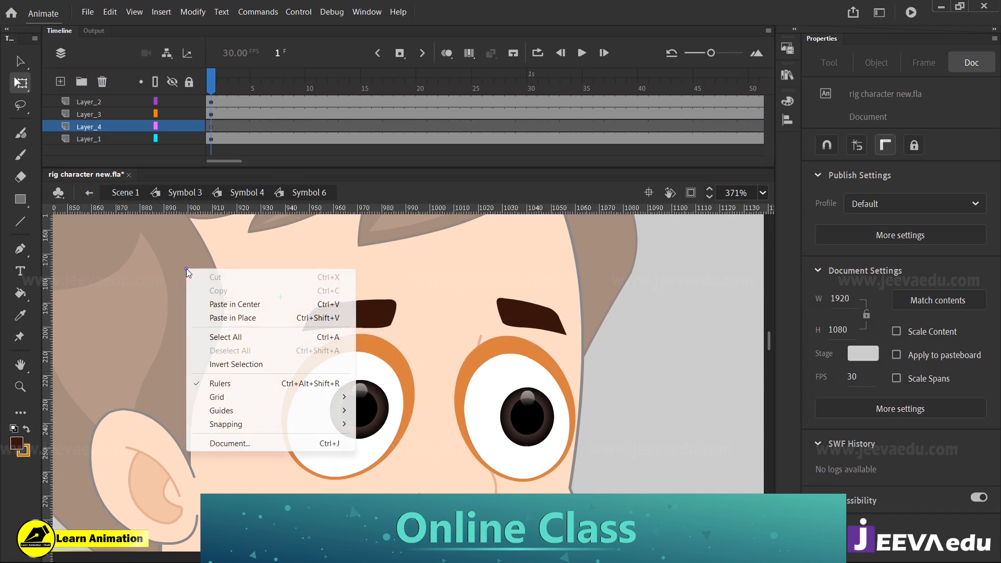
pyautogui.click(221, 317)
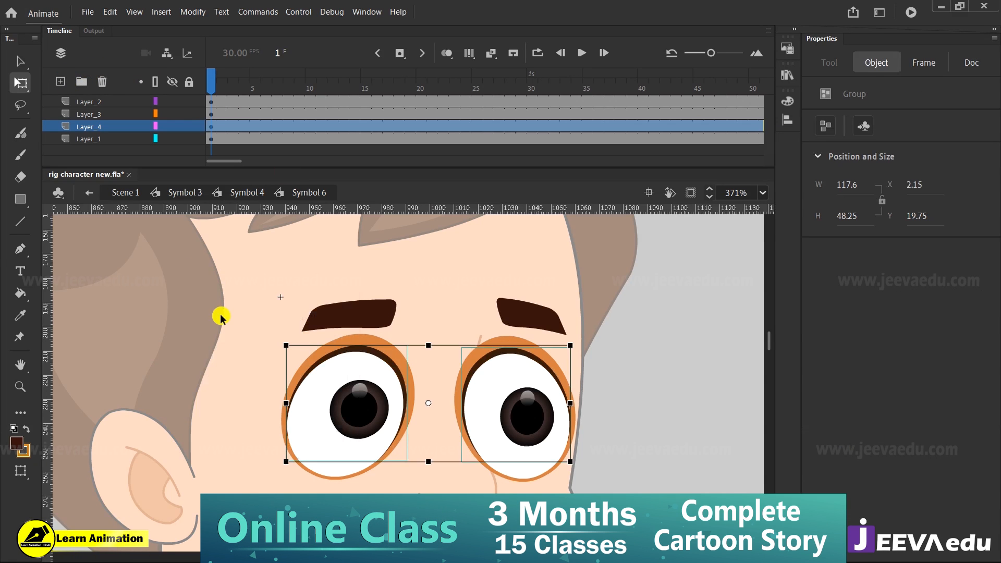
# Break apart the groups of both dark upper-lid lines on Layer_4 into plain shapes
pyautogui.moveTo(402, 378); pyautogui.dragTo(219, 326)
pyautogui.hotkey('ctrl', 'z')
pyautogui.hotkey('ctrl', 'b')
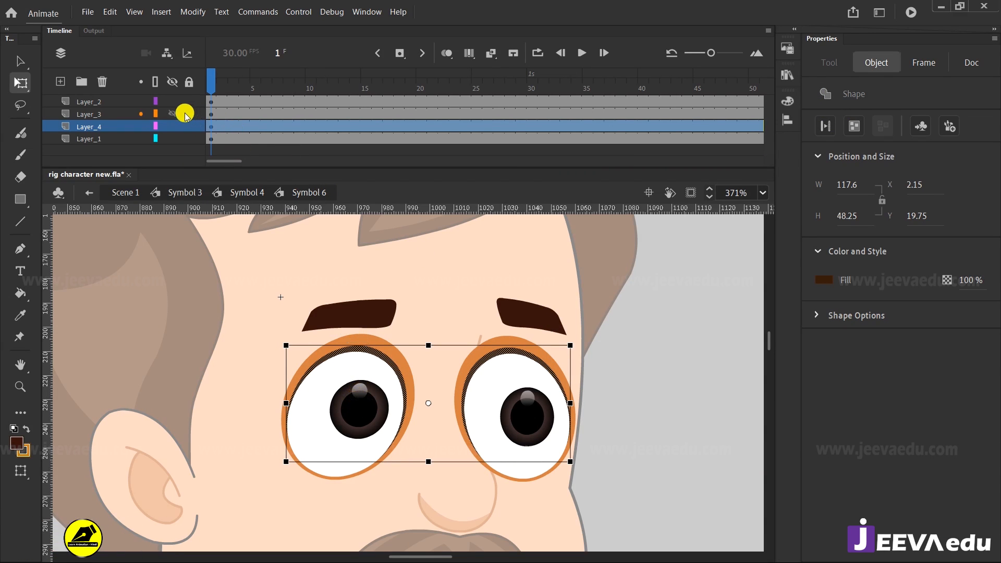
# Hide Layer_2, Layer_3 and Layer_4 so only the remaining eye parts on Layer_1 are shown
pyautogui.click(173, 101)
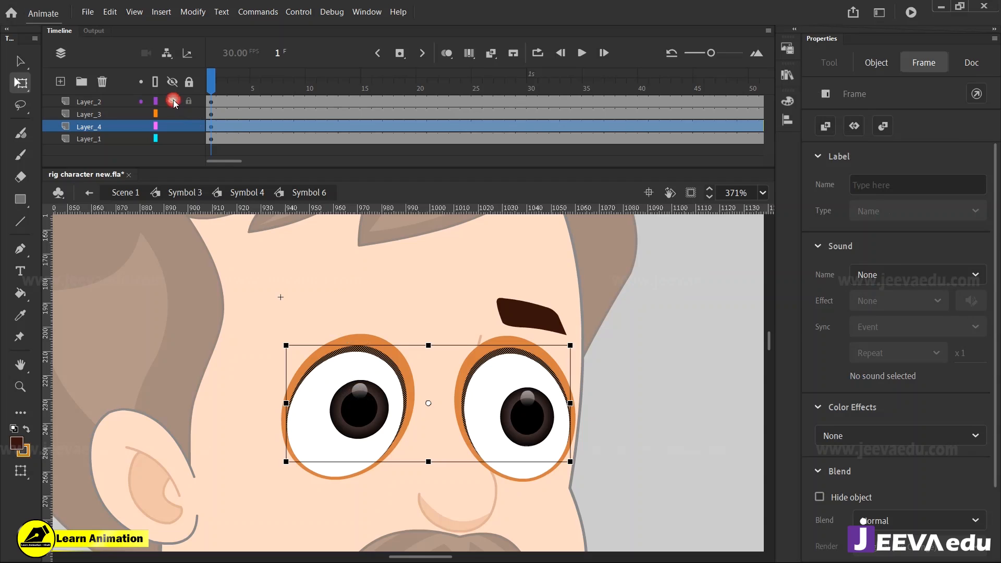
pyautogui.click(173, 113)
pyautogui.click(172, 127)
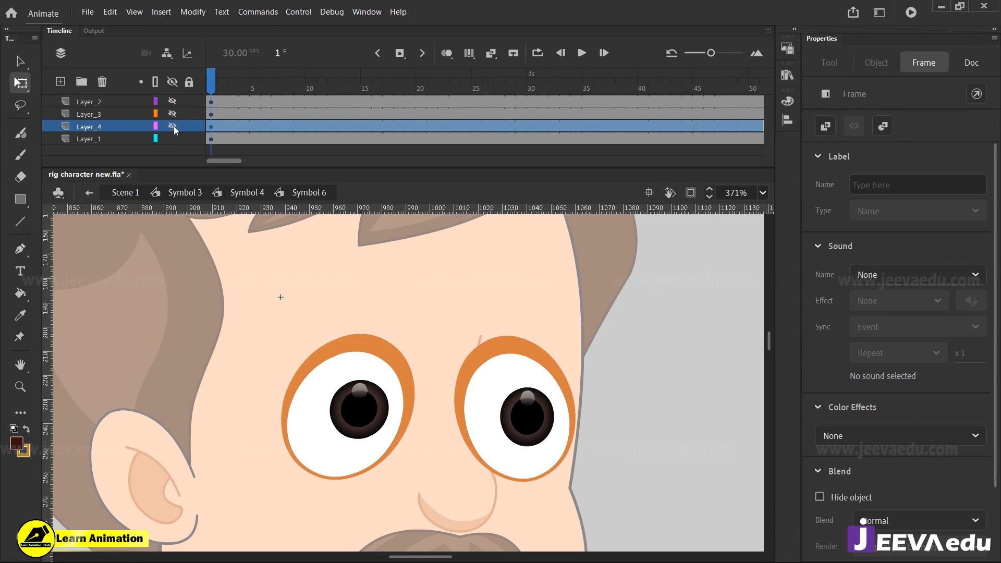
pyautogui.click(384, 416)
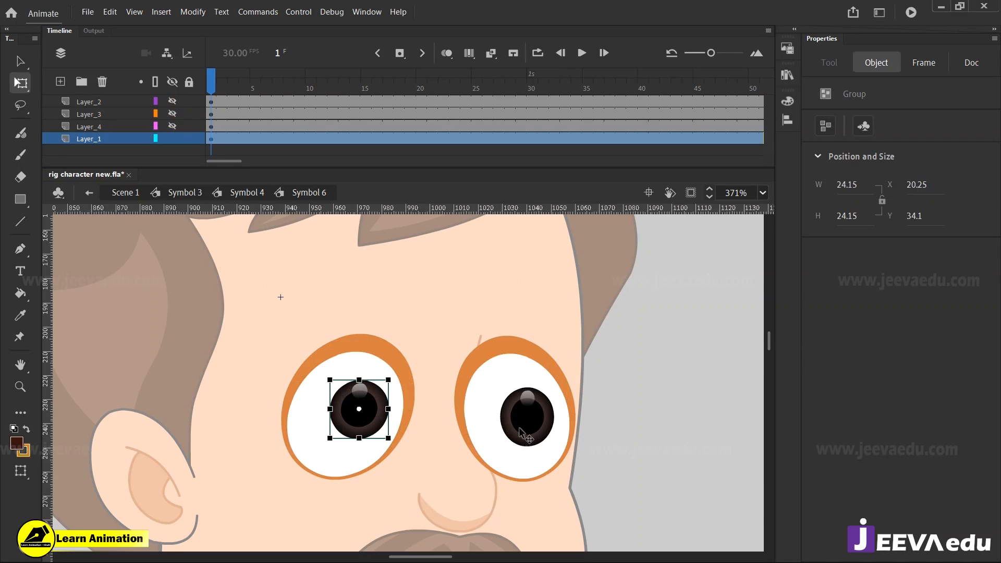
pyautogui.click(521, 432)
pyautogui.click(397, 423)
pyautogui.click(514, 422)
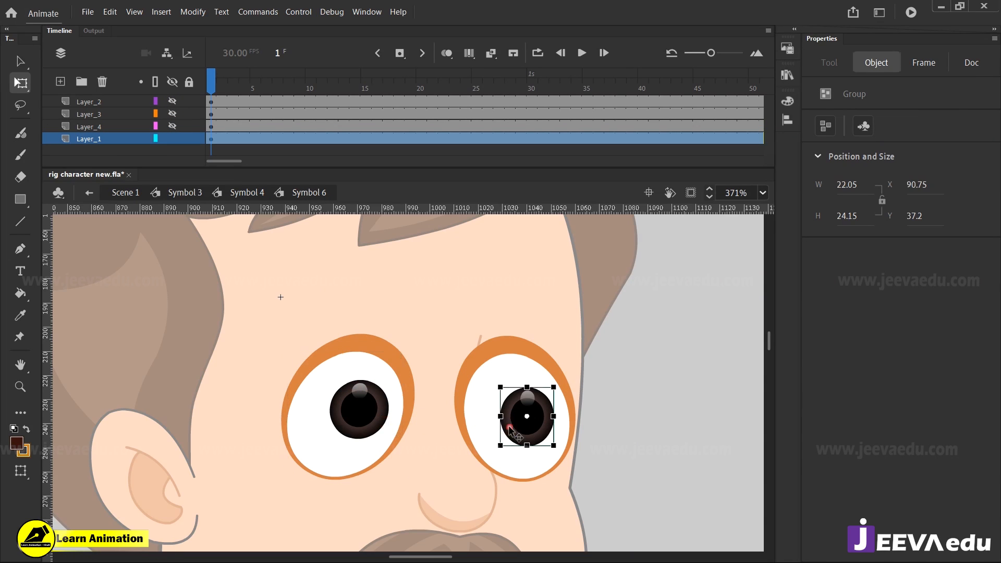
pyautogui.click(365, 423)
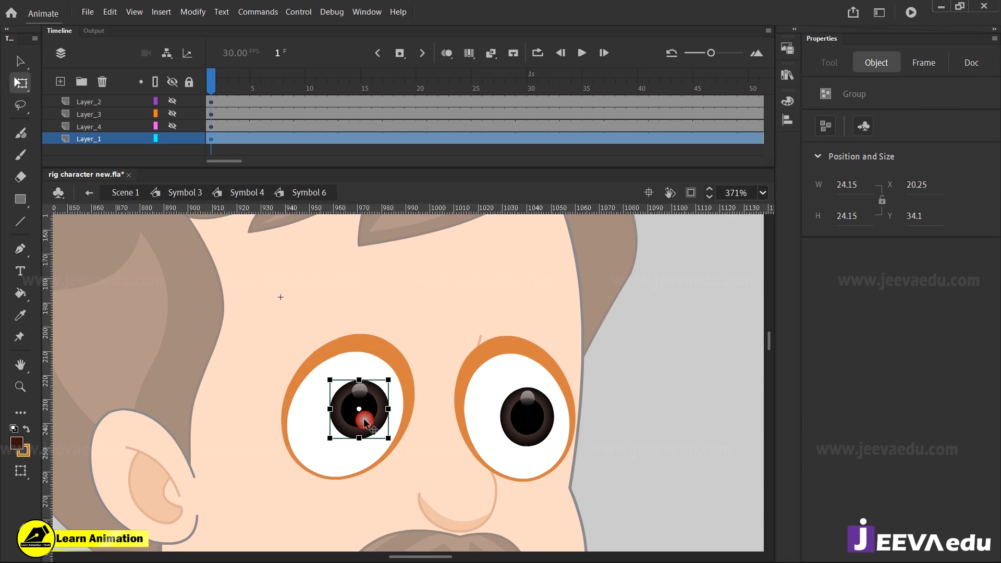
pyautogui.click(524, 420)
pyautogui.moveTo(529, 430)
pyautogui.mouseDown()
pyautogui.moveTo(545, 420)
pyautogui.moveTo(523, 422)
pyautogui.moveTo(533, 421)
pyautogui.moveTo(527, 430)
pyautogui.mouseUp()
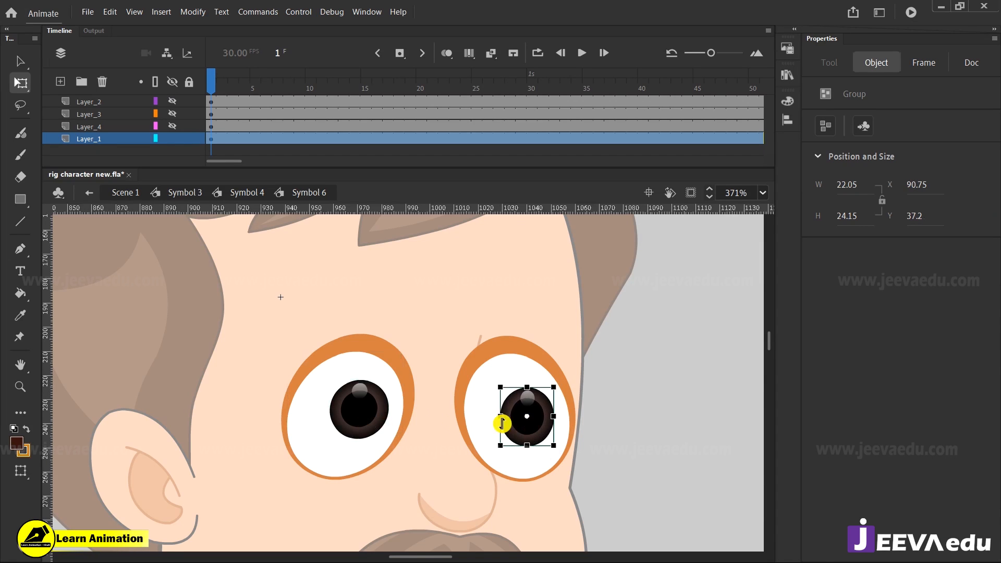
# Move the pupil of the eye nearer the ear from Layer_1 onto a new layer in place and convert it to a Graphic symbol
pyautogui.click(375, 415)
pyautogui.hotkey('ctrl', 'x')
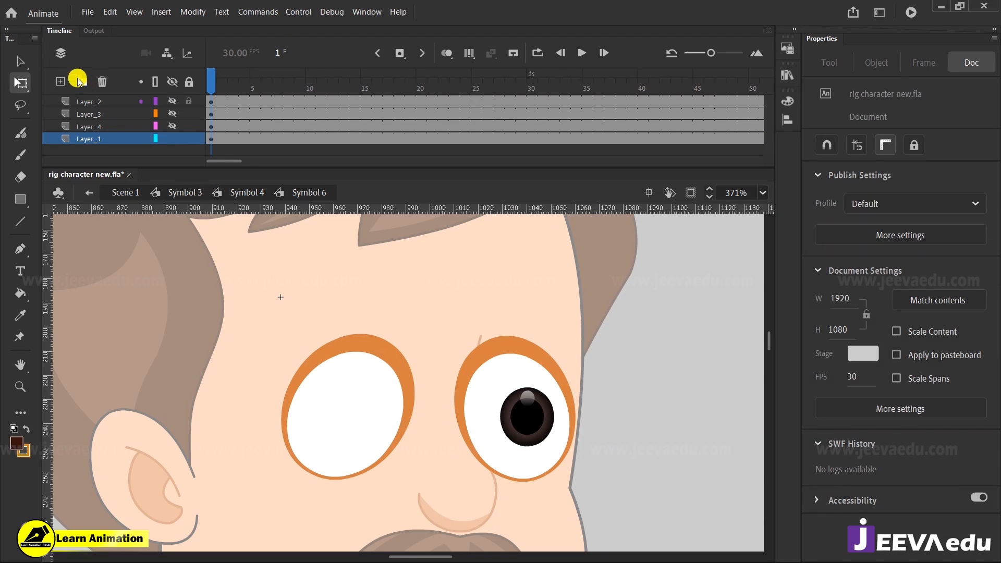
pyautogui.click(61, 82)
pyautogui.rightClick(202, 256)
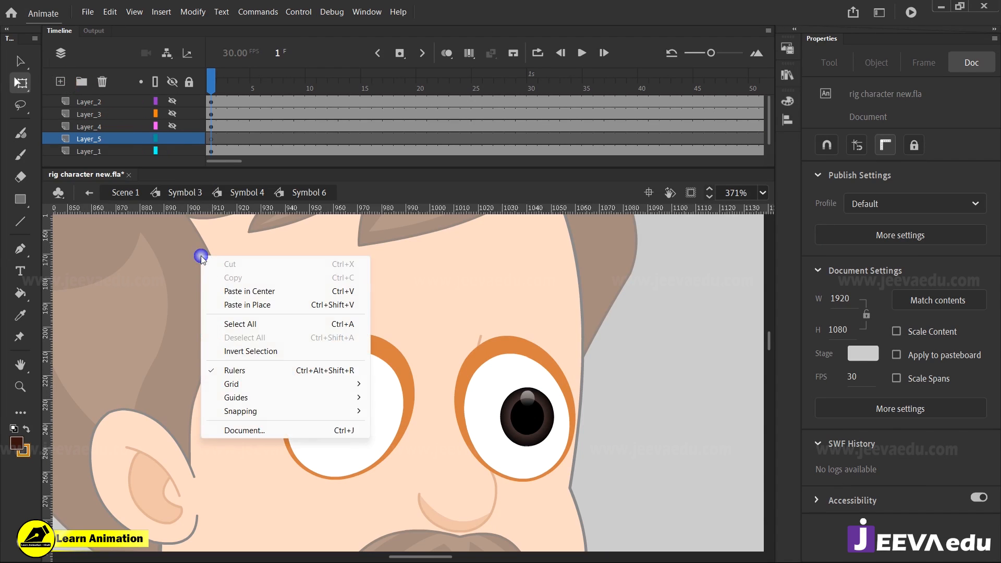
pyautogui.click(242, 305)
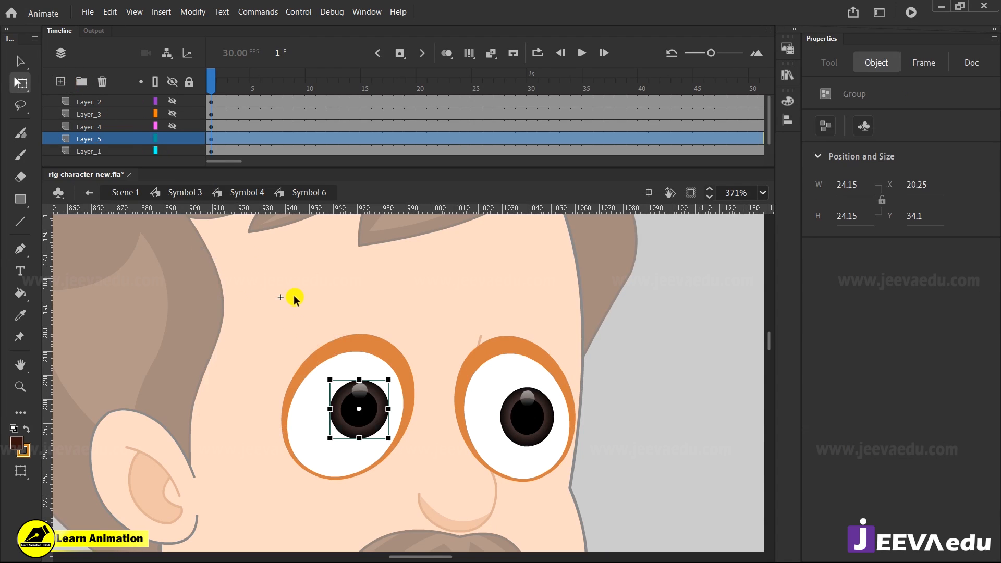
pyautogui.press('F8')
pyautogui.press('Return')
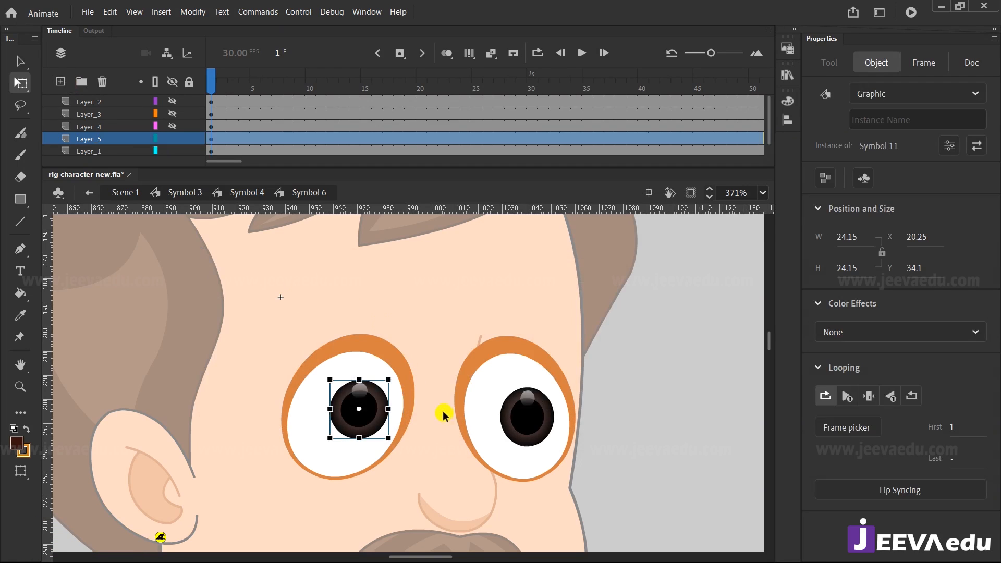
# Move the pupil of the eye farther from the ear onto its own new layer in place and convert it to a Graphic symbol
pyautogui.click(520, 435)
pyautogui.hotkey('ctrl', 'x')
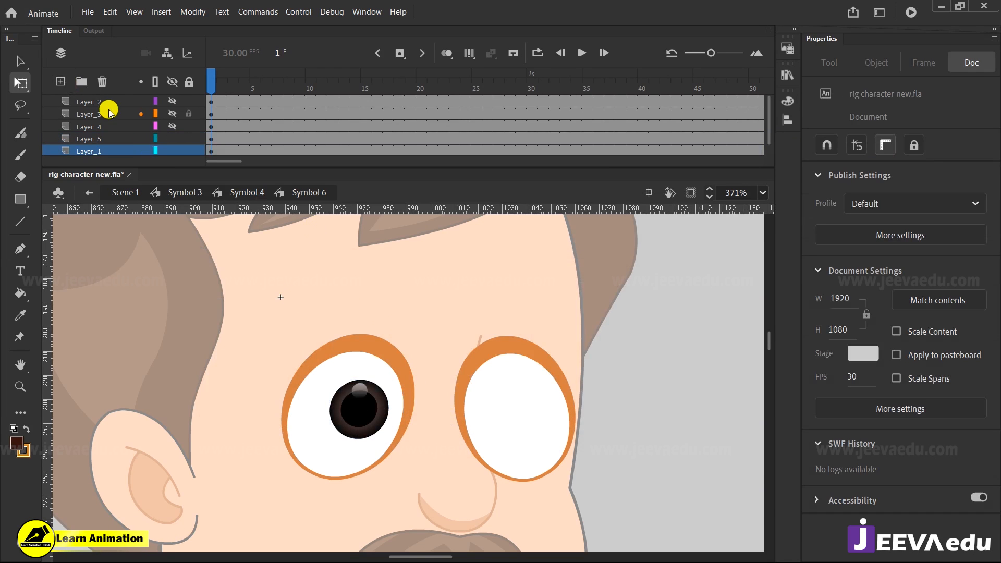
pyautogui.click(61, 83)
pyautogui.rightClick(179, 268)
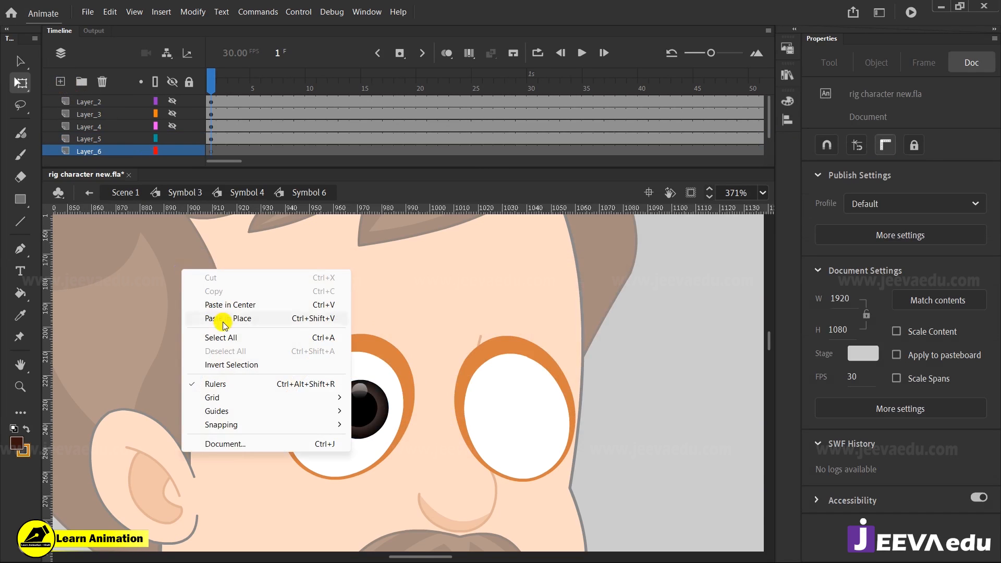
pyautogui.click(224, 319)
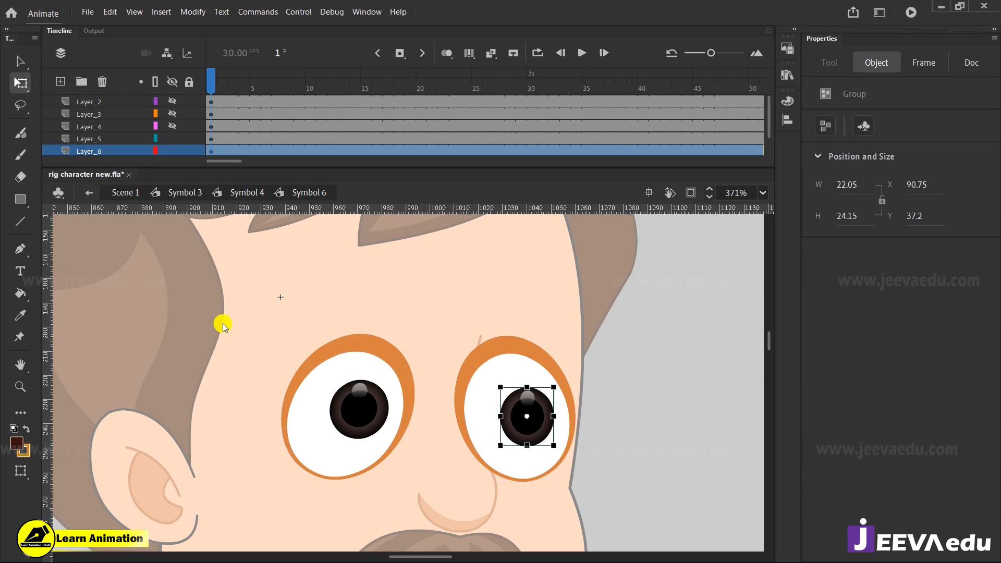
pyautogui.press('F8')
pyautogui.press('Return')
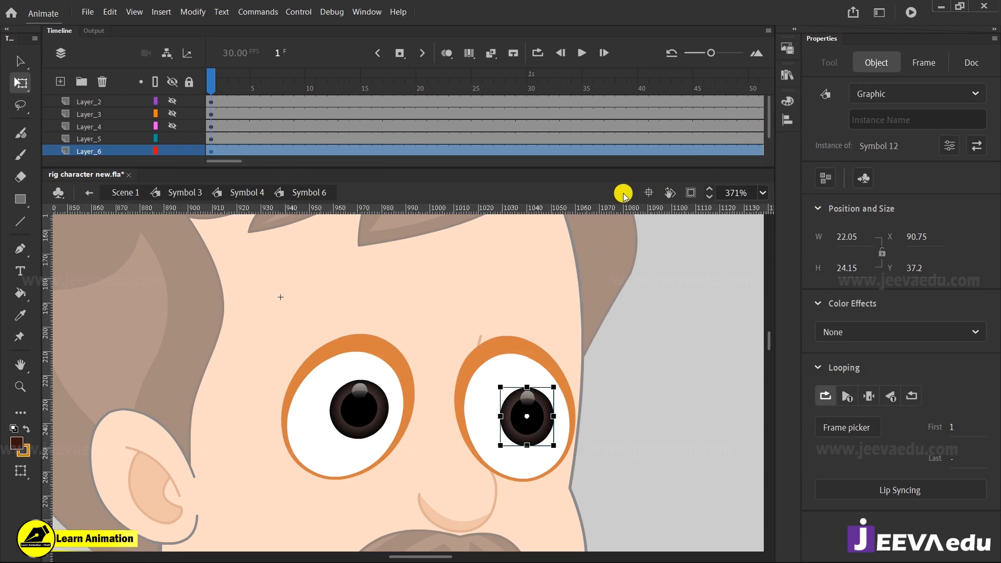
# Move both eye whites together from Layer_1 onto a new layer in place and convert them into one Graphic symbol
pyautogui.moveTo(608, 166); pyautogui.dragTo(607, 196)
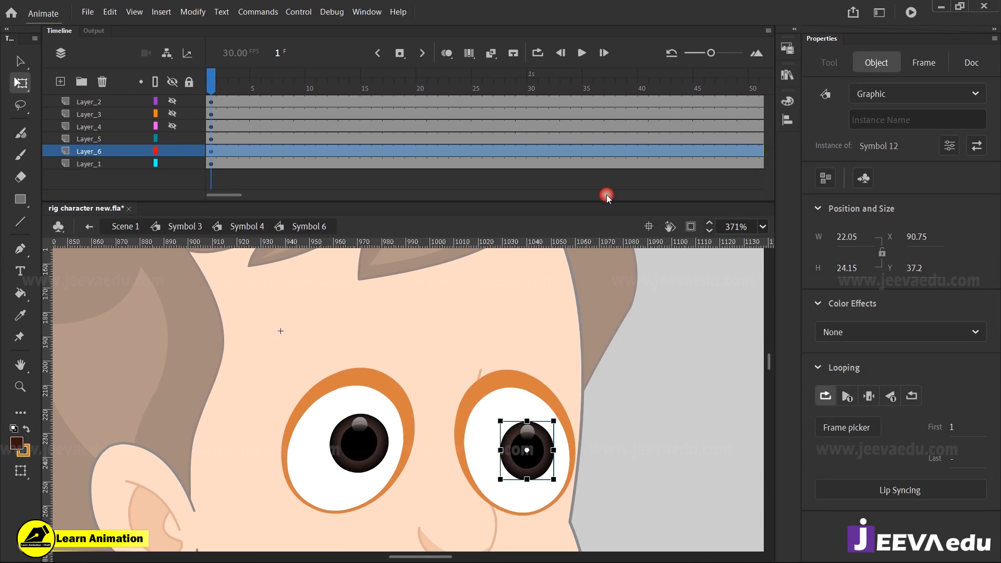
pyautogui.click(398, 415)
pyautogui.keyDown('shift'); pyautogui.click(483, 418); pyautogui.keyUp('shift')
pyautogui.press('Delete')
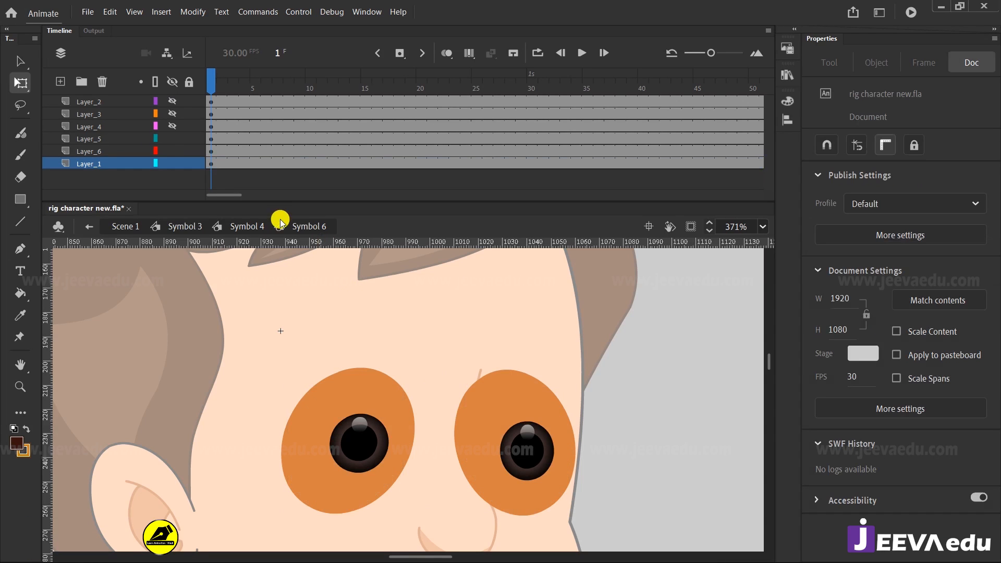
pyautogui.click(59, 82)
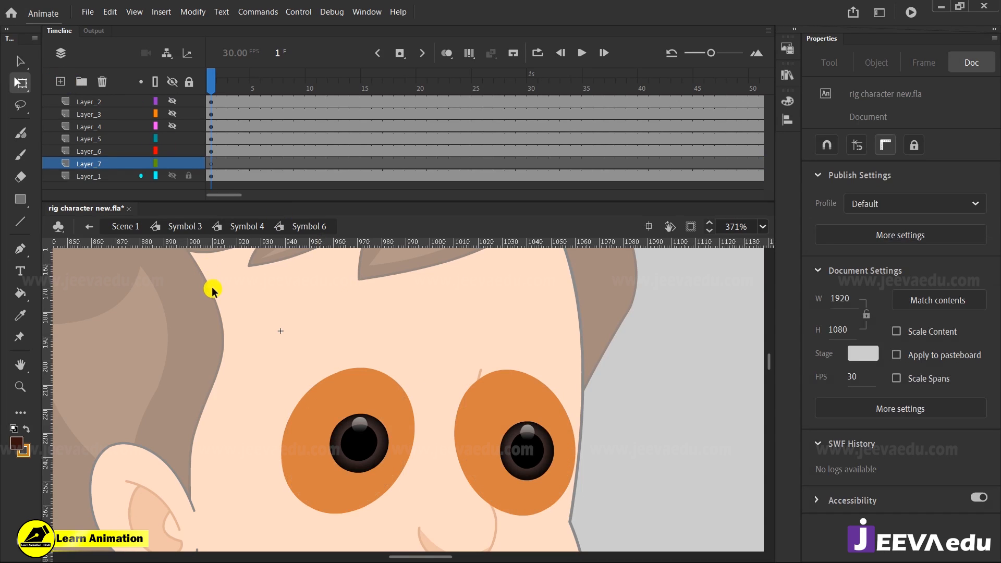
pyautogui.rightClick(212, 291)
pyautogui.click(241, 321)
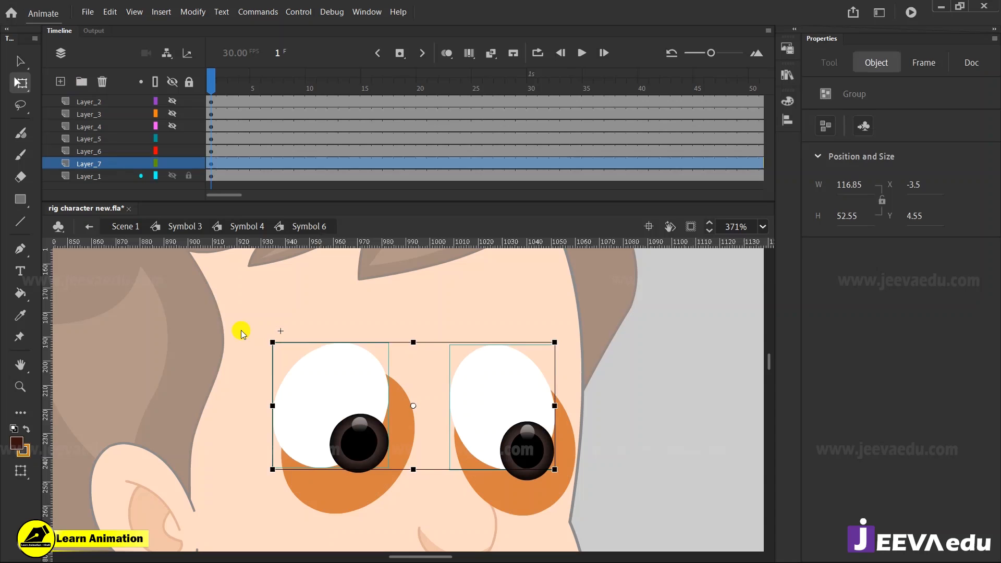
pyautogui.hotkey('ctrl', 'z')
pyautogui.rightClick(240, 332)
pyautogui.click(278, 380)
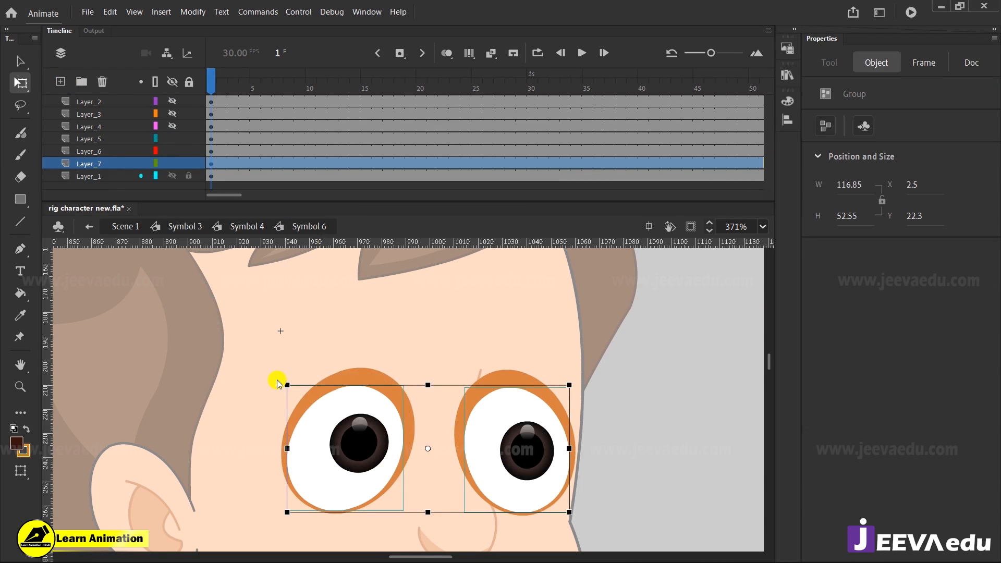
pyautogui.press('F8')
pyautogui.press('Return')
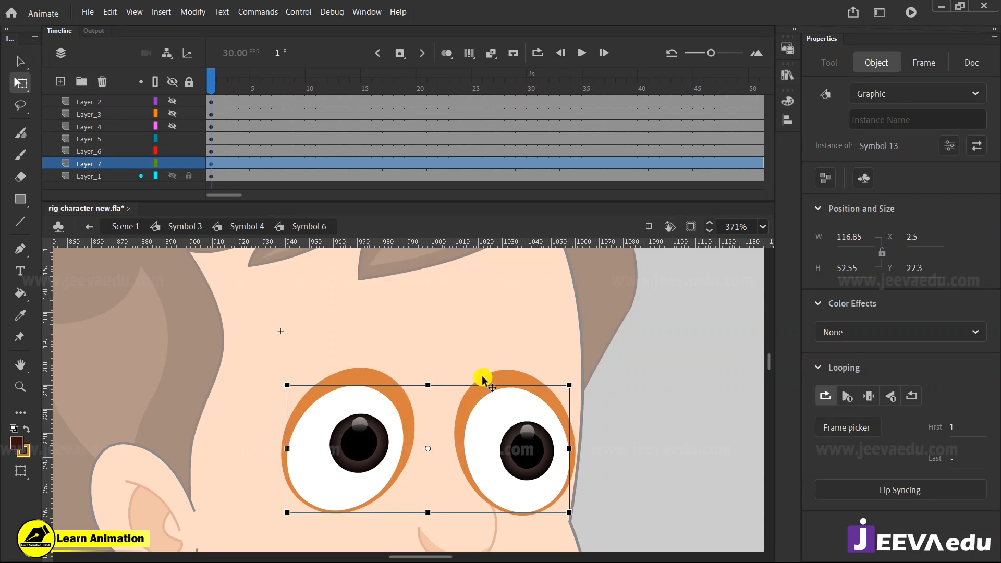
# Convert both orange eye-surround shapes remaining on Layer_1 into a single Graphic symbol
pyautogui.click(492, 374)
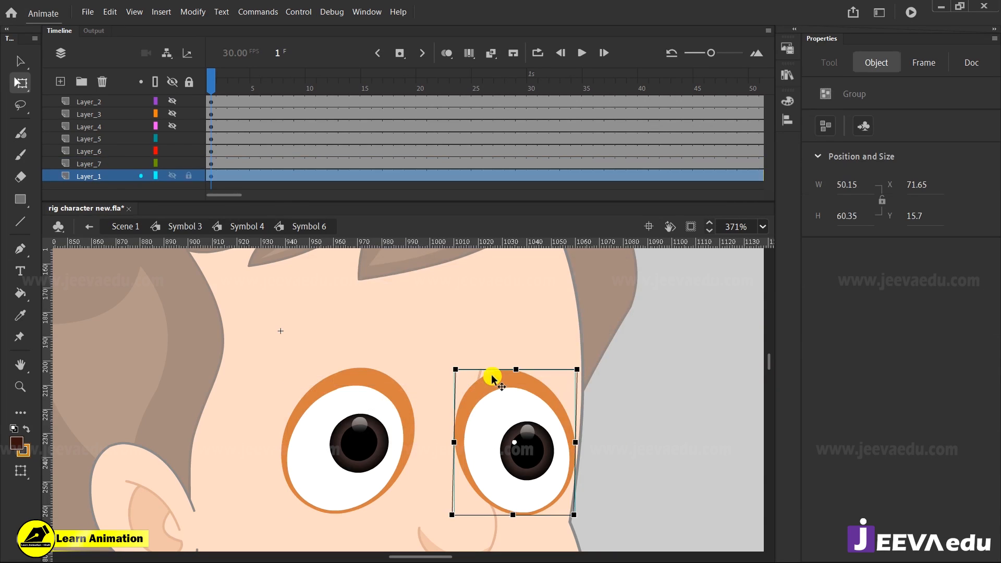
pyautogui.click(209, 178)
pyautogui.click(172, 176)
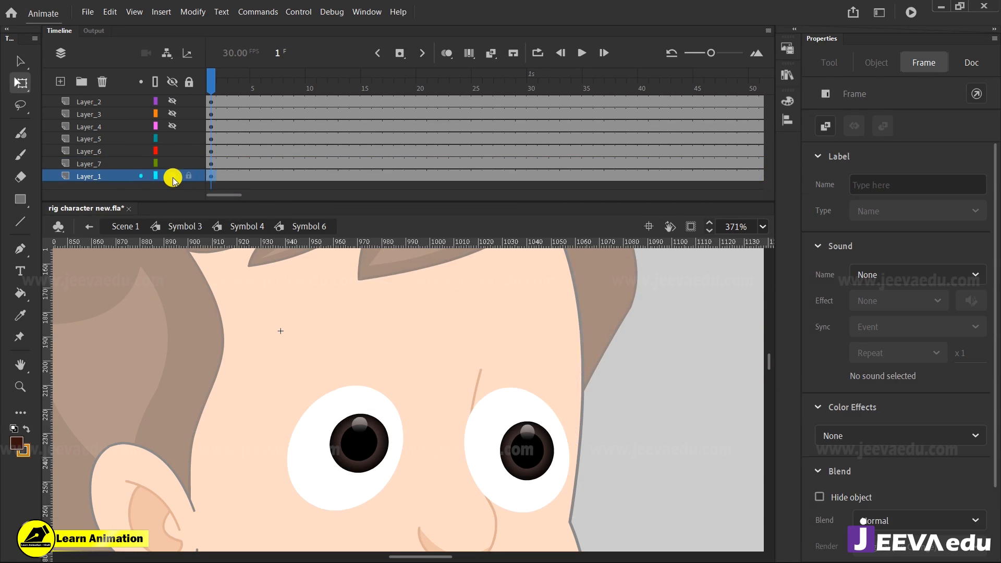
pyautogui.click(173, 176)
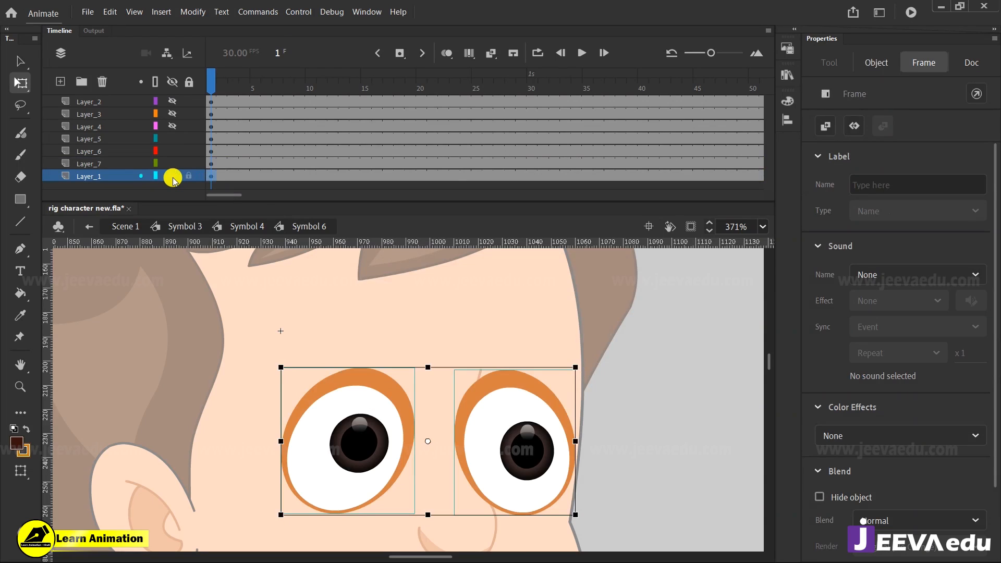
pyautogui.press('F8')
pyautogui.press('Return')
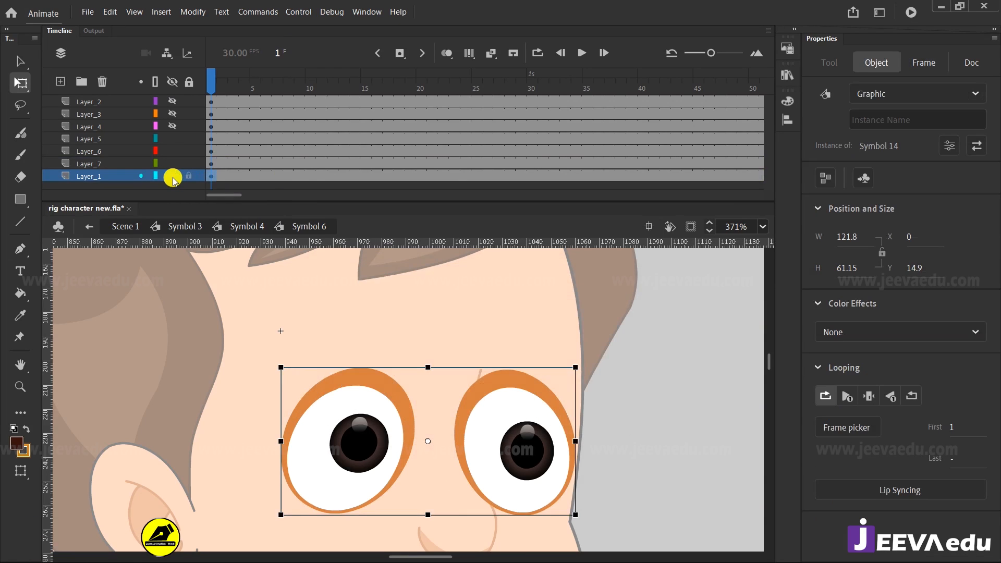
# Make all seven eye layers visible again, including the eyebrows and upper-lid lines
pyautogui.click(170, 83)
pyautogui.click(170, 83)
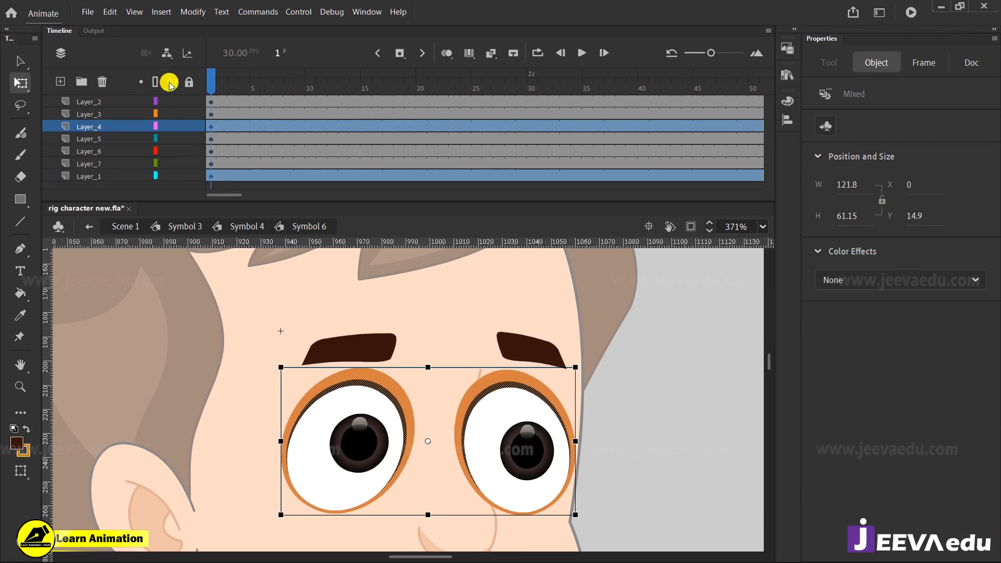
pyautogui.click(169, 83)
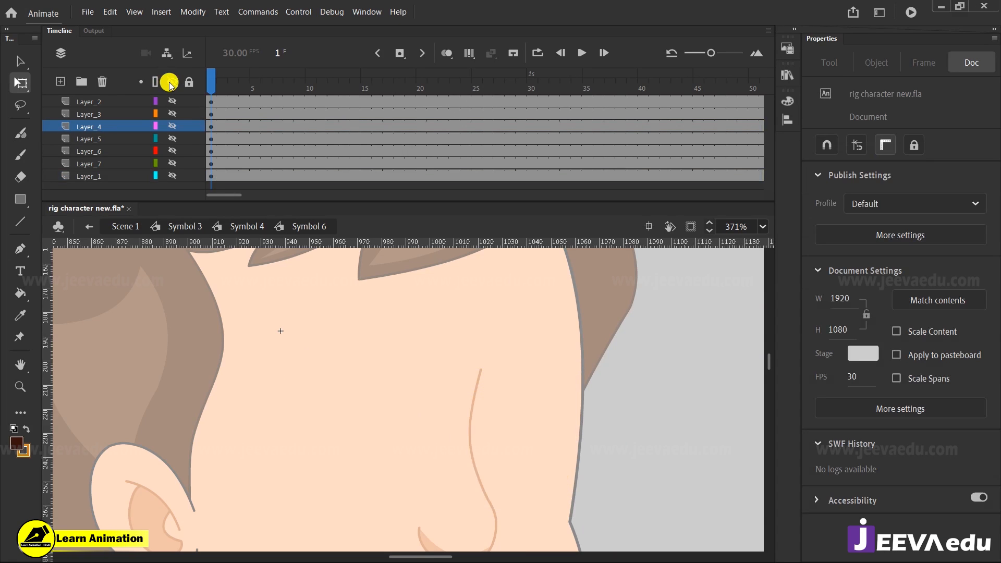
pyautogui.click(171, 84)
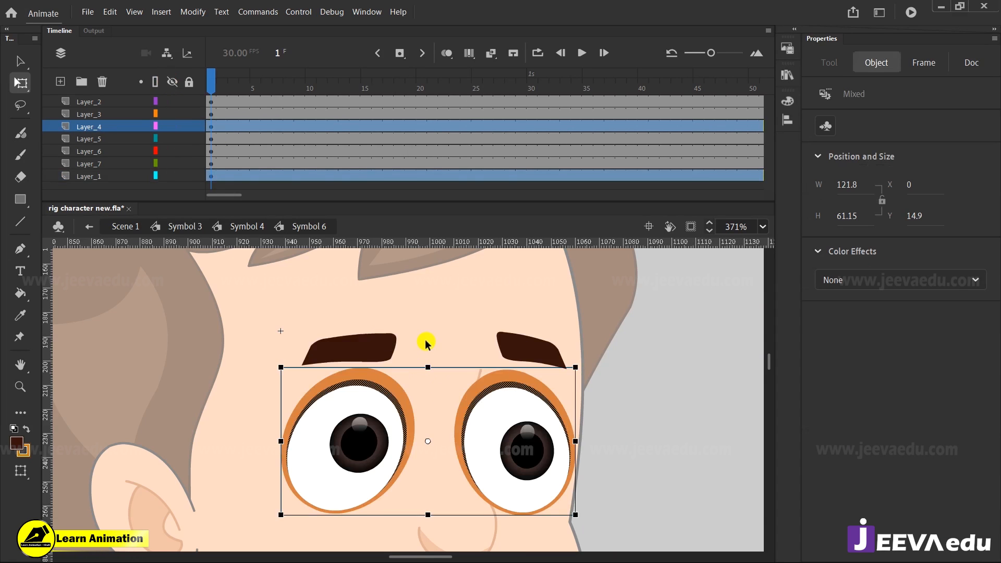
pyautogui.click(396, 384)
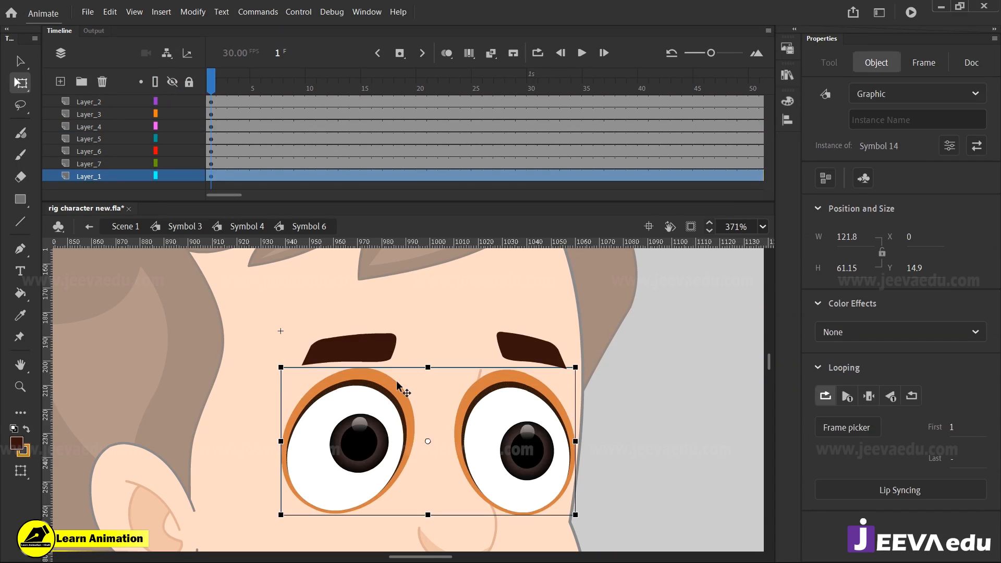
pyautogui.moveTo(429, 368)
pyautogui.mouseDown()
pyautogui.moveTo(425, 379)
pyautogui.moveTo(426, 362)
pyautogui.moveTo(435, 383)
pyautogui.moveTo(428, 365)
pyautogui.moveTo(431, 373)
pyautogui.mouseUp()
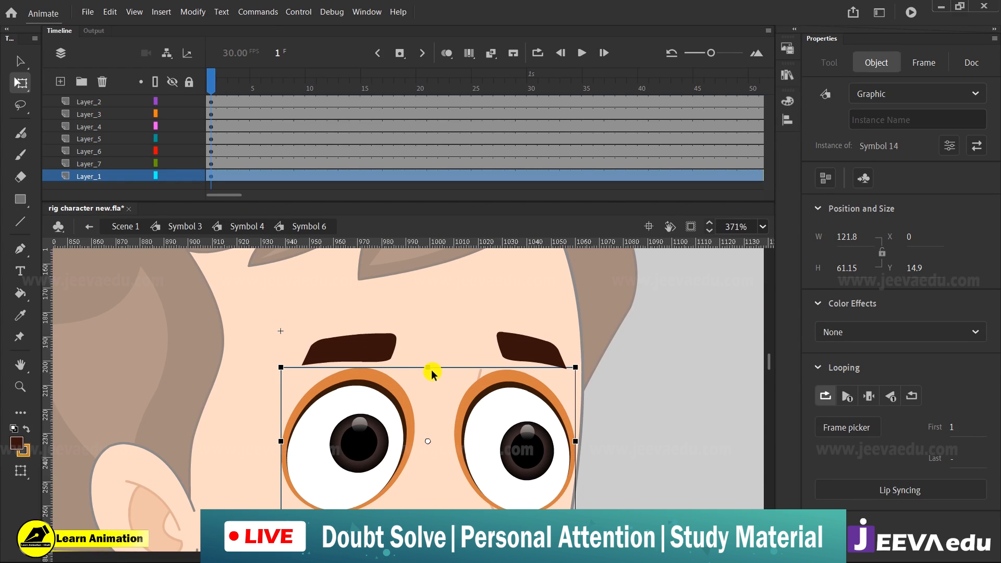
pyautogui.click(431, 373)
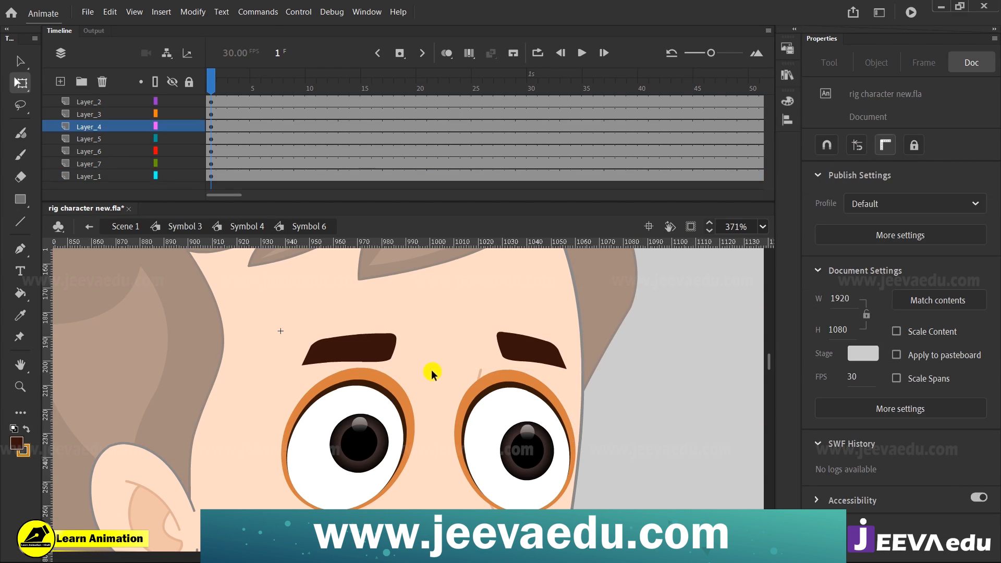
pyautogui.click(396, 384)
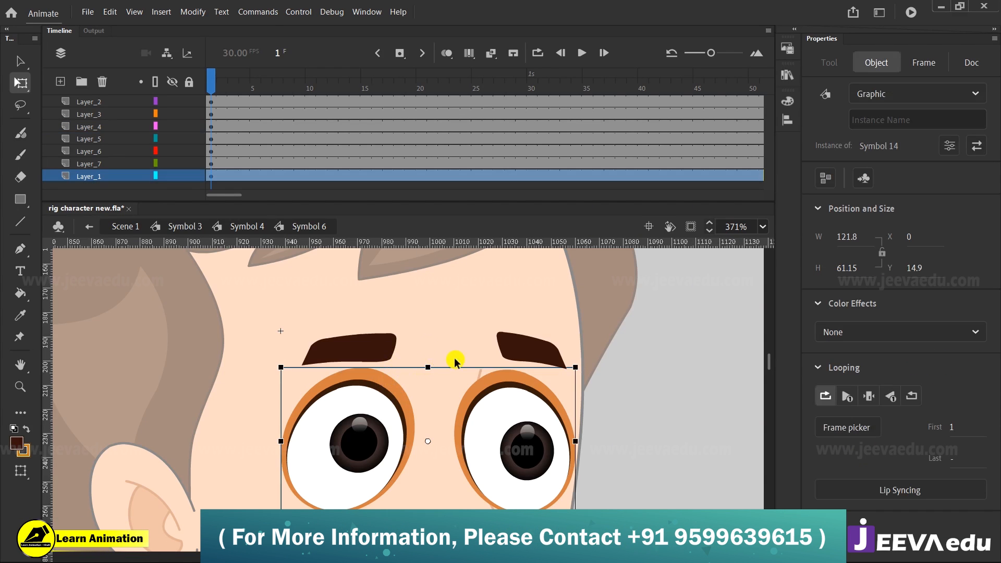
pyautogui.moveTo(267, 317); pyautogui.dragTo(608, 516)
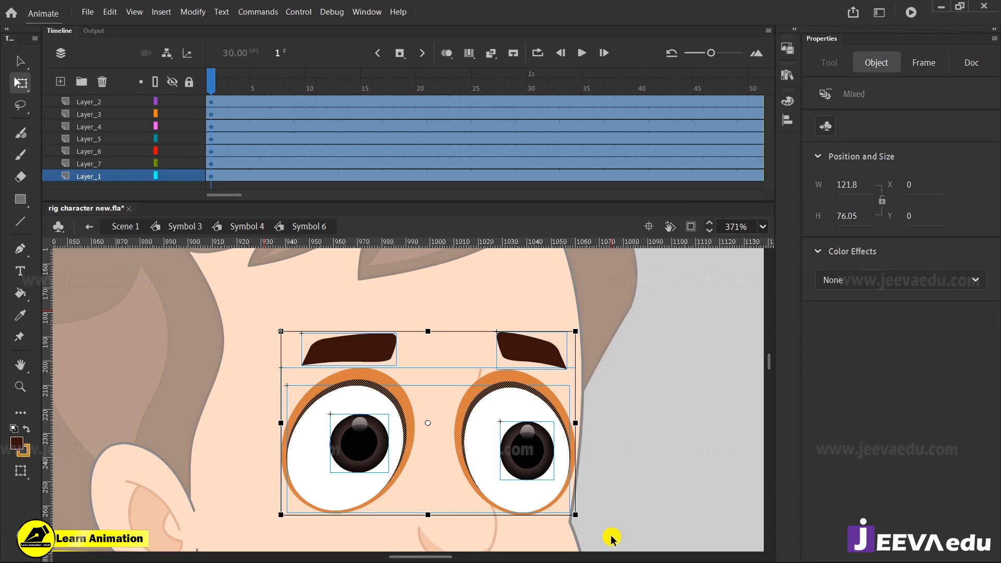
pyautogui.moveTo(220, 78); pyautogui.dragTo(196, 125)
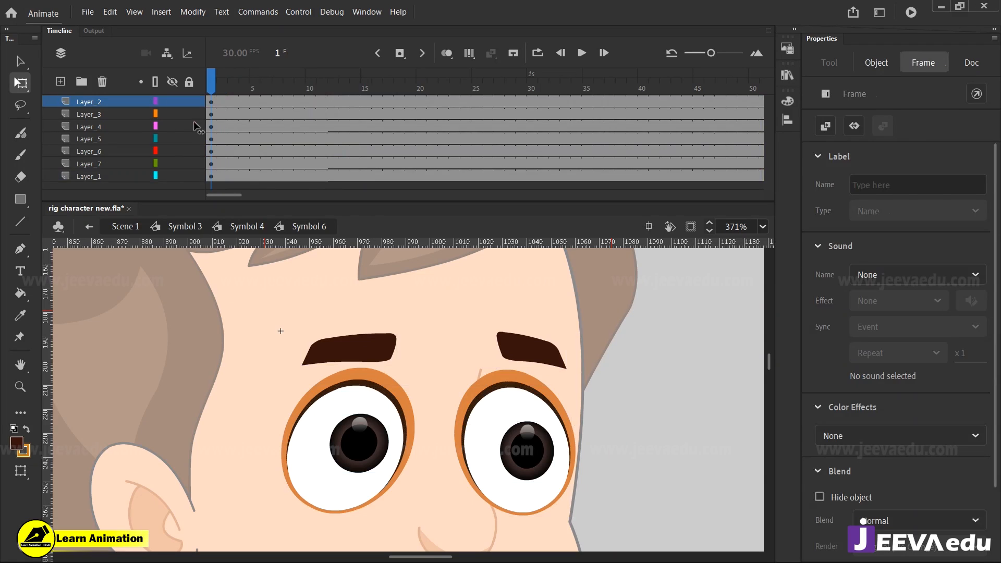
# Return to Symbol 4 and extend the frames of all three of its layers past frame 50
pyautogui.click(256, 226)
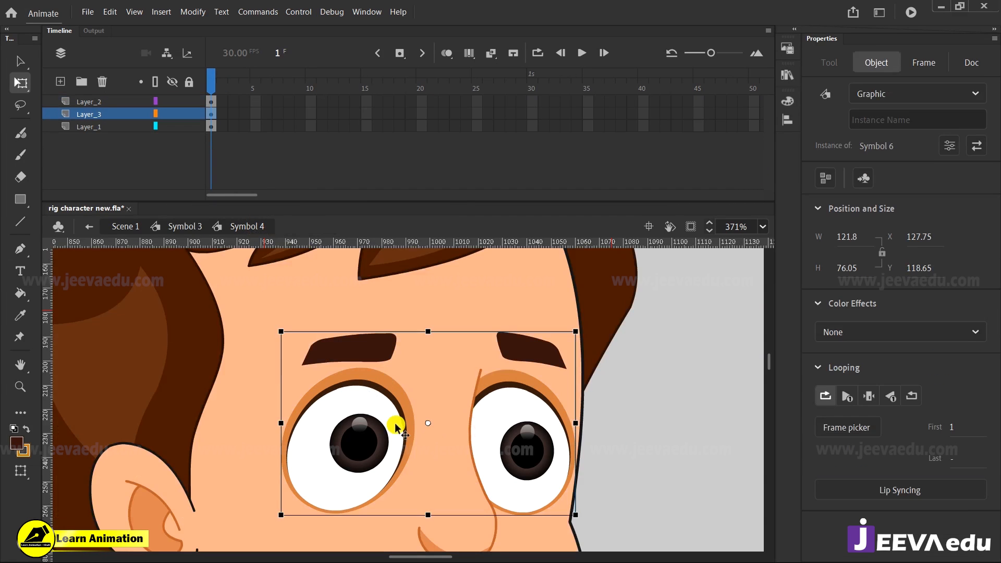
pyautogui.moveTo(433, 101); pyautogui.dragTo(604, 164)
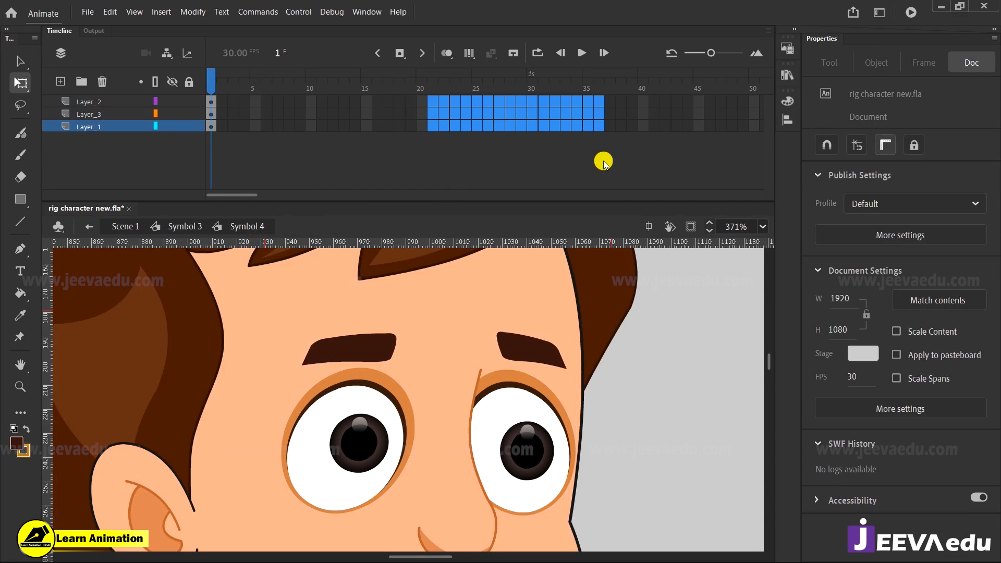
pyautogui.press('F5')
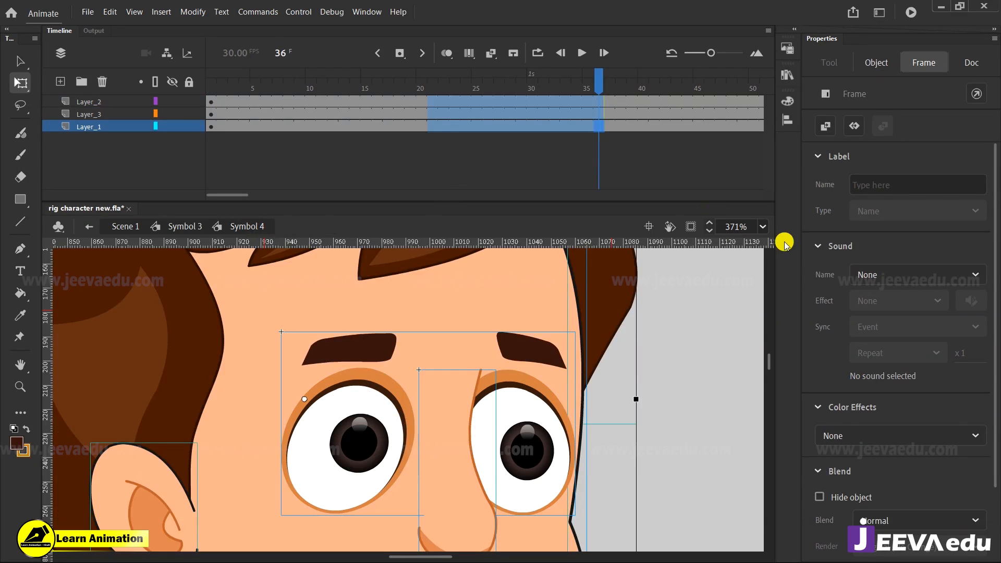
pyautogui.click(502, 400)
pyautogui.press('z')
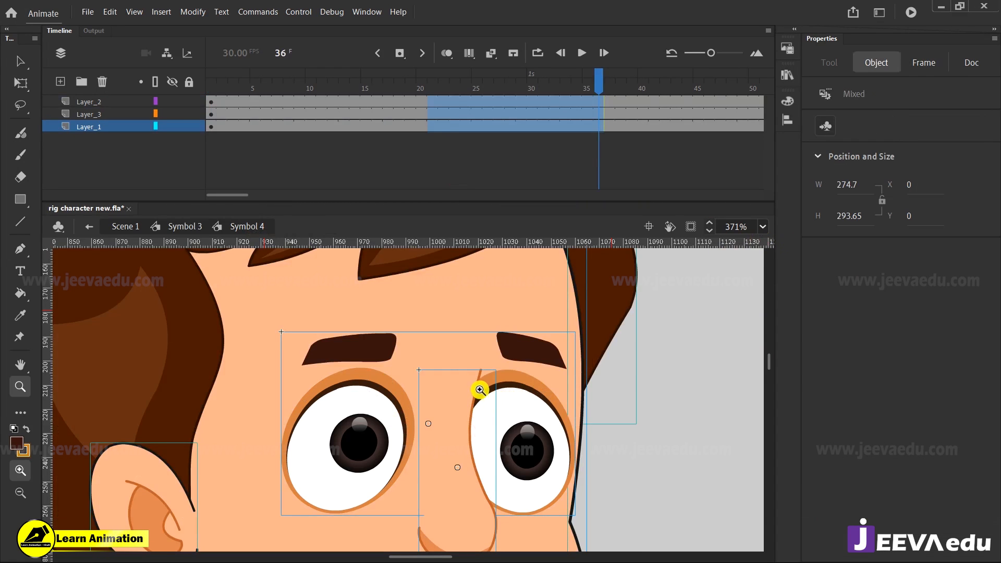
# Return Symbol 4's timeline to frame 1 and select the moustache group on Layer_1
pyautogui.press('alt')
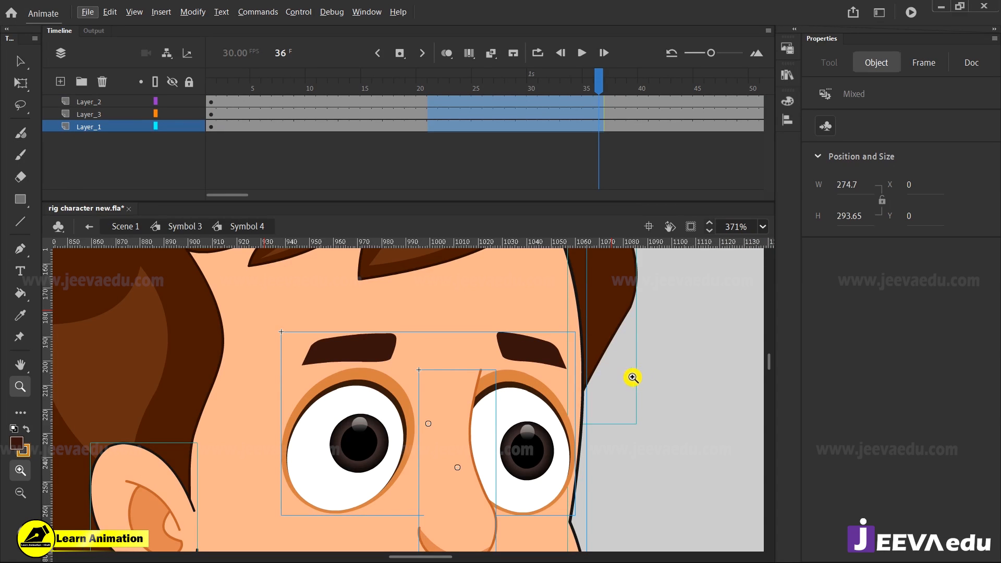
pyautogui.press('alt')
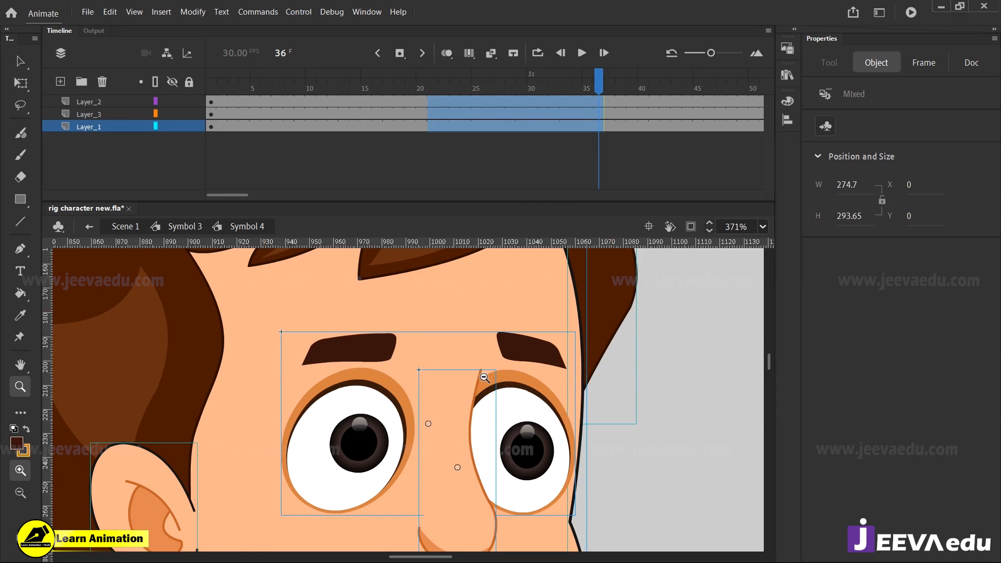
pyautogui.keyDown('alt'); pyautogui.click(485, 378); pyautogui.keyUp('alt')
pyautogui.keyDown('alt'); pyautogui.click(421, 379); pyautogui.keyUp('alt')
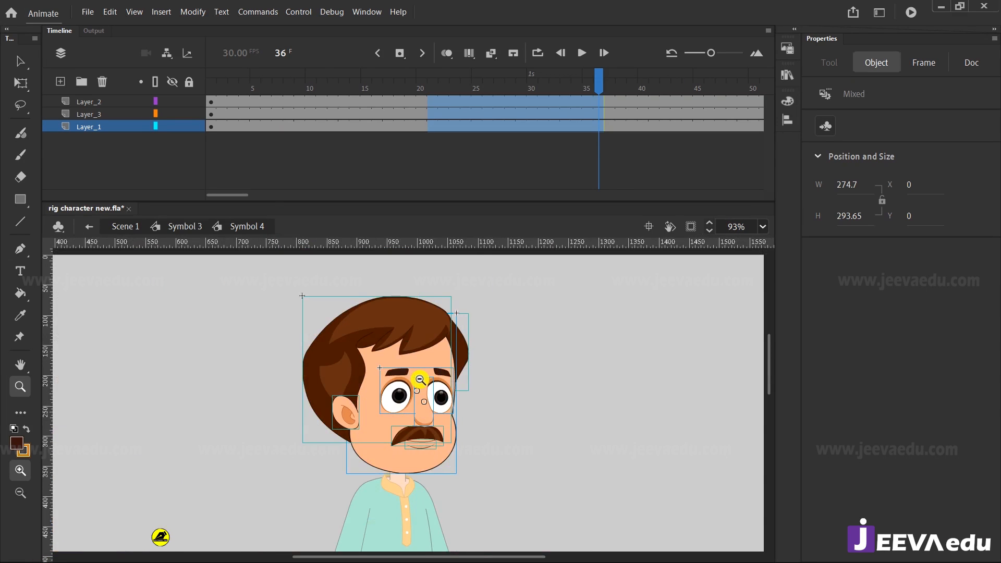
pyautogui.moveTo(255, 286); pyautogui.dragTo(496, 498)
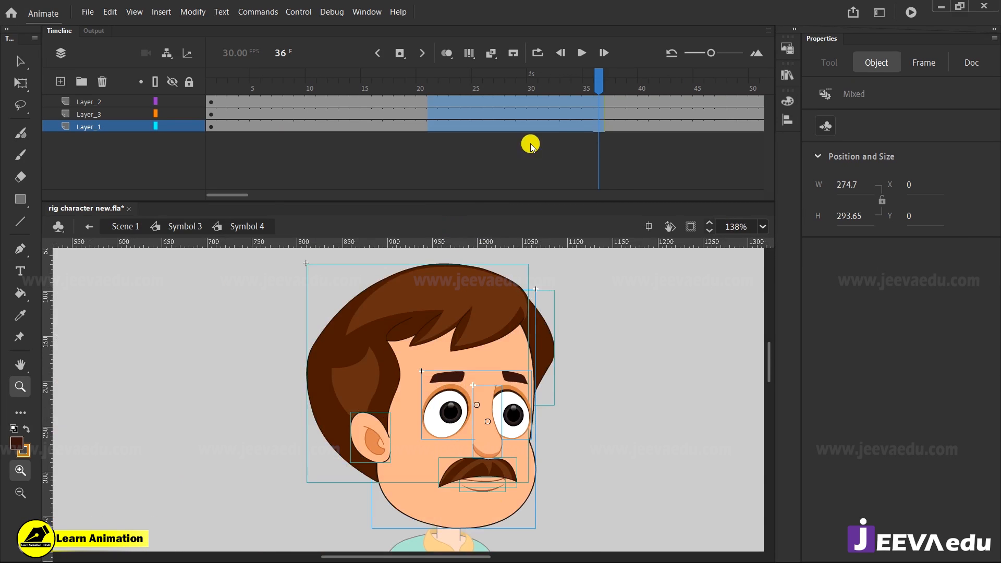
pyautogui.moveTo(585, 91); pyautogui.dragTo(209, 133)
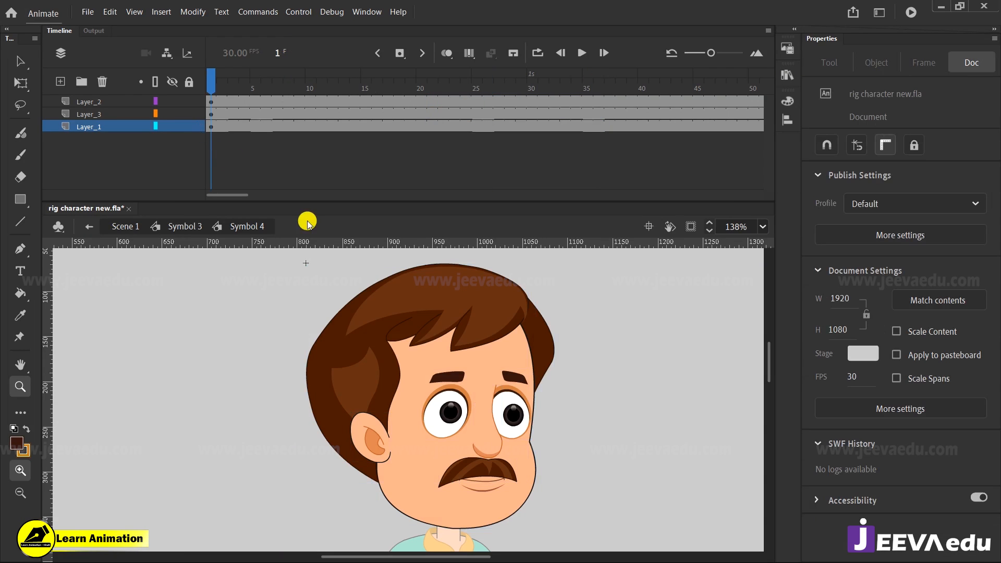
pyautogui.press('v')
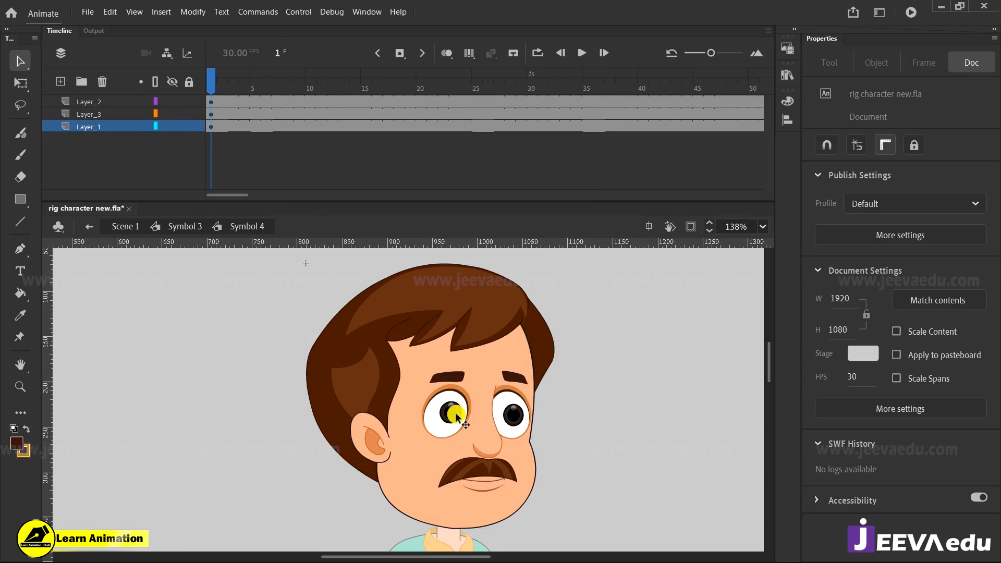
pyautogui.click(456, 417)
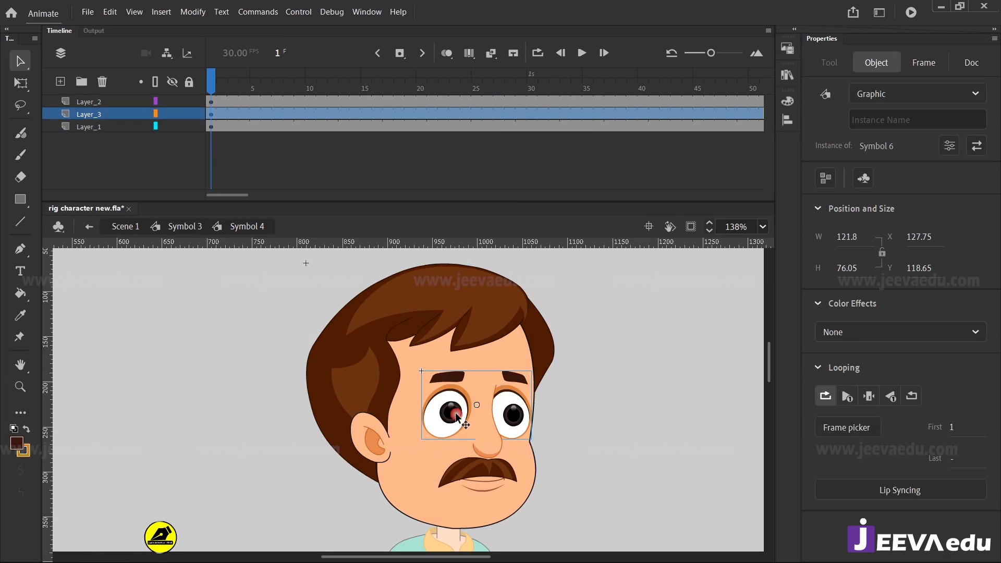
pyautogui.click(495, 452)
pyautogui.click(489, 465)
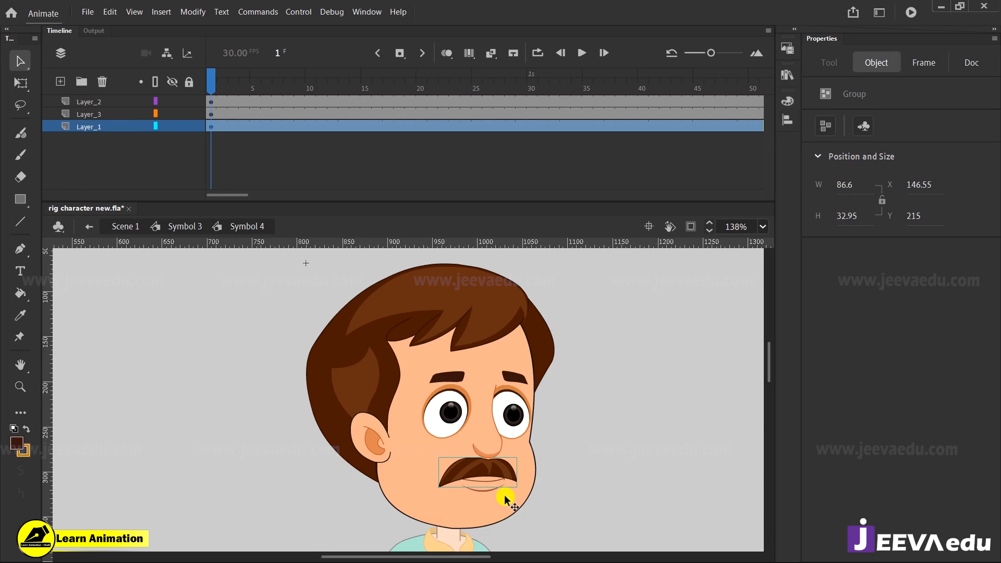
# Try to detach the lower jaw from the face shape inside its symbol, undo the move and return to Symbol 4
pyautogui.doubleClick(505, 499)
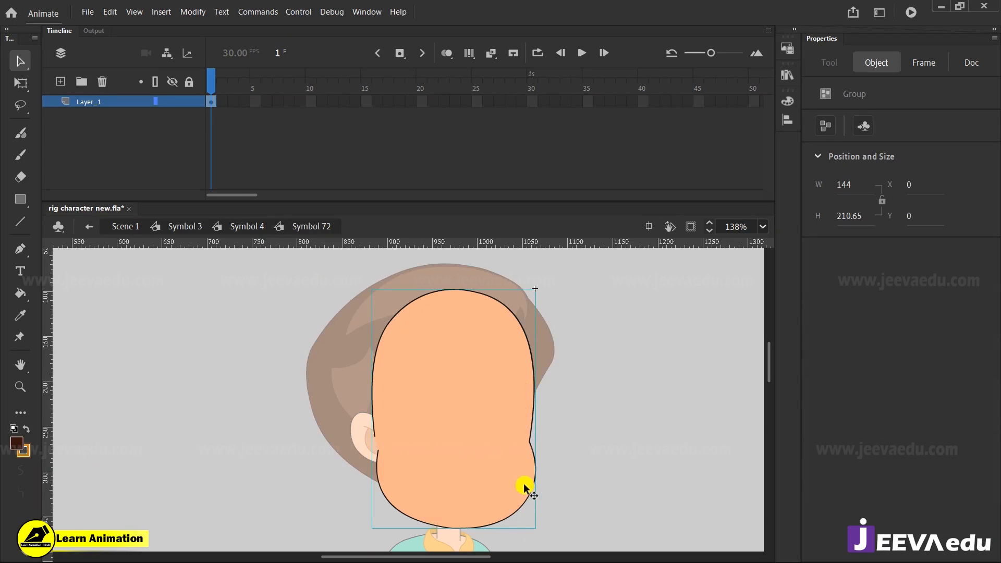
pyautogui.doubleClick(511, 488)
pyautogui.moveTo(567, 467); pyautogui.dragTo(331, 553)
pyautogui.moveTo(436, 519); pyautogui.dragTo(551, 529)
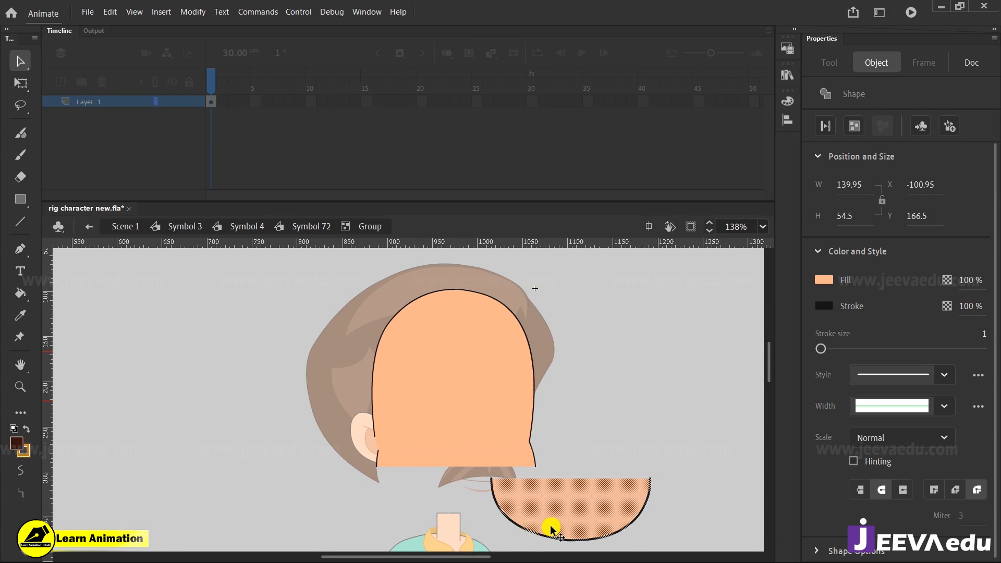
pyautogui.hotkey('ctrl', 'z')
pyautogui.click(311, 467)
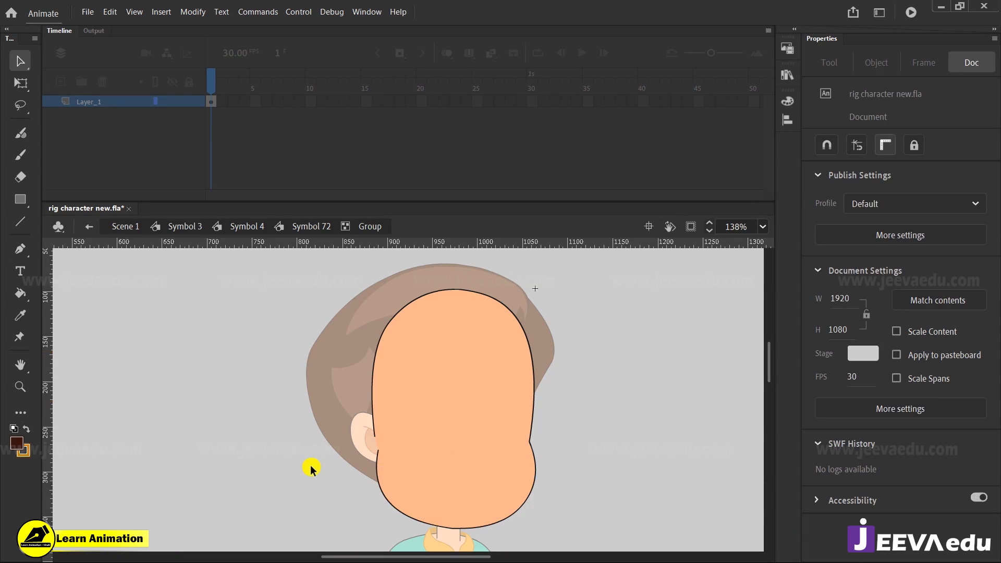
pyautogui.doubleClick(311, 465)
pyautogui.doubleClick(312, 465)
pyautogui.click(383, 484)
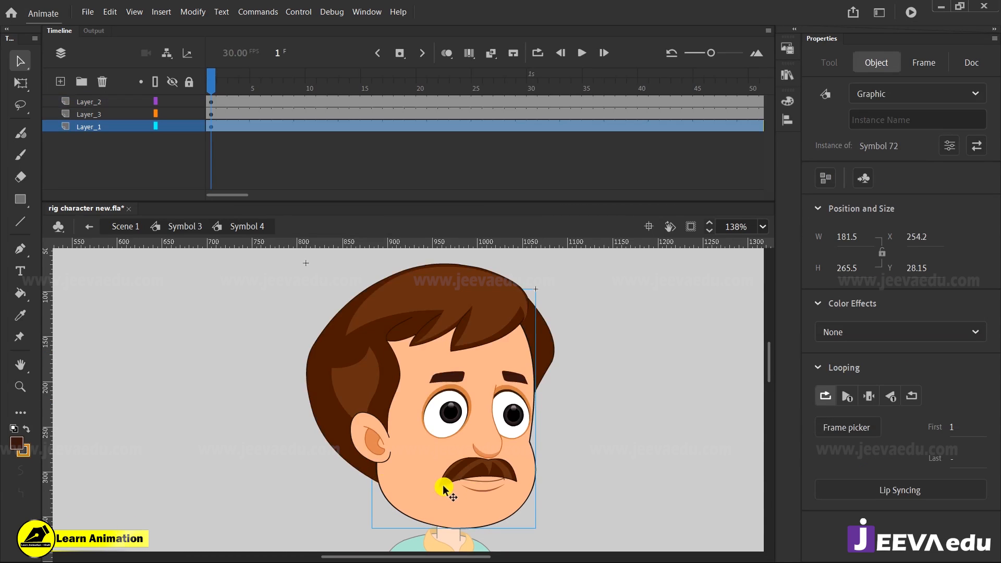
# Move the moustache from Layer_1 onto a new layer in place and convert it into a Graphic symbol
pyautogui.click(493, 477)
pyautogui.press('Delete')
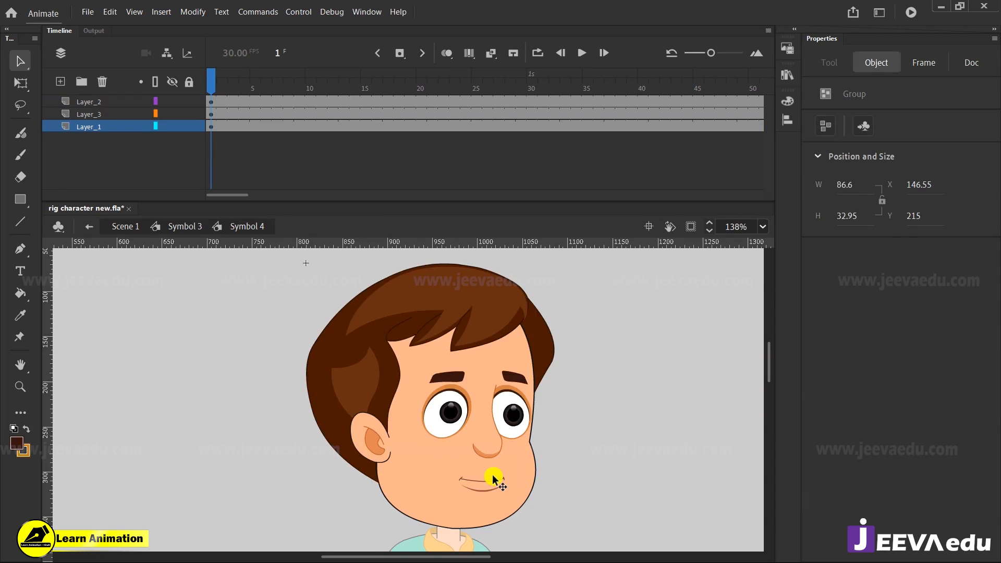
pyautogui.click(60, 83)
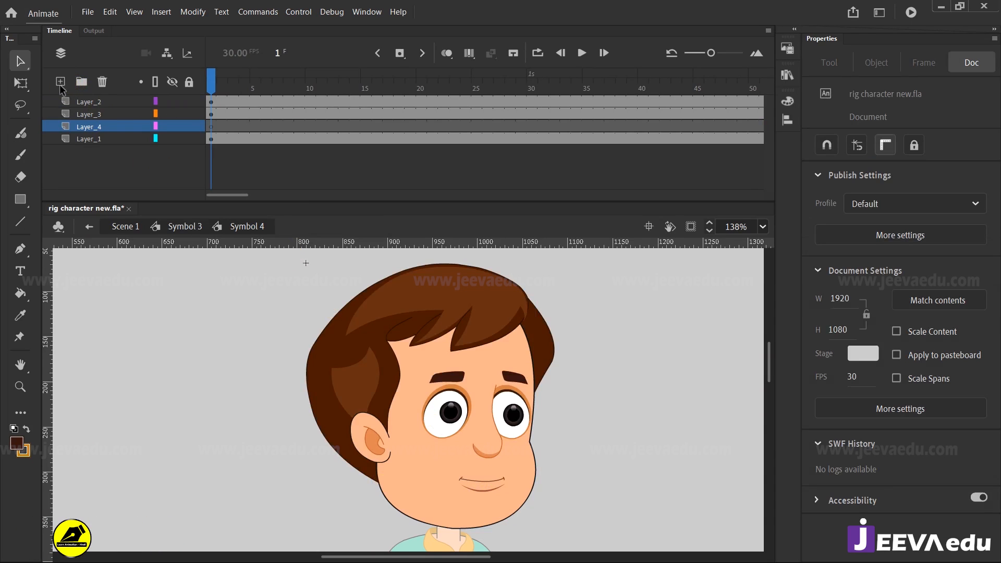
pyautogui.rightClick(202, 327)
pyautogui.click(248, 376)
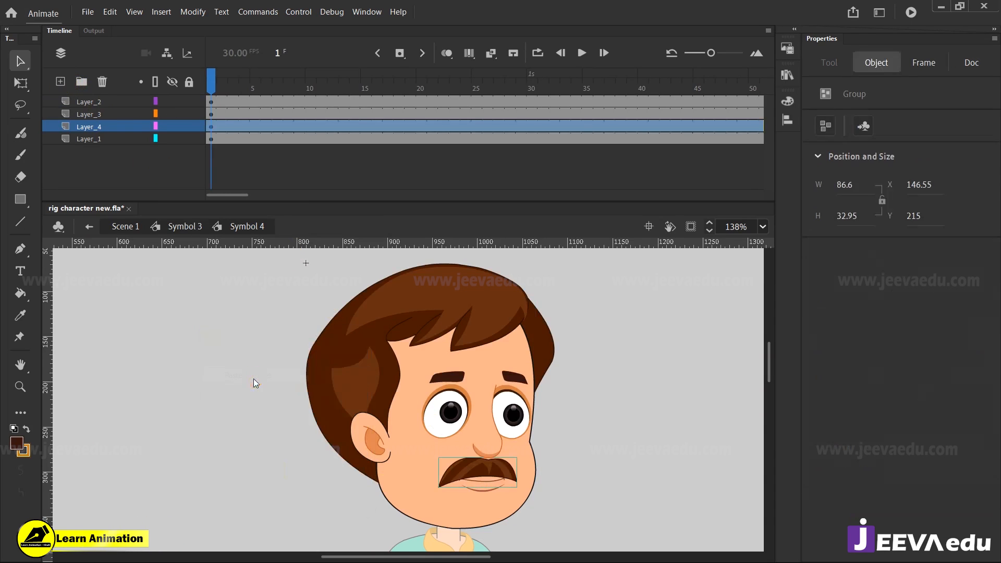
pyautogui.press('F8')
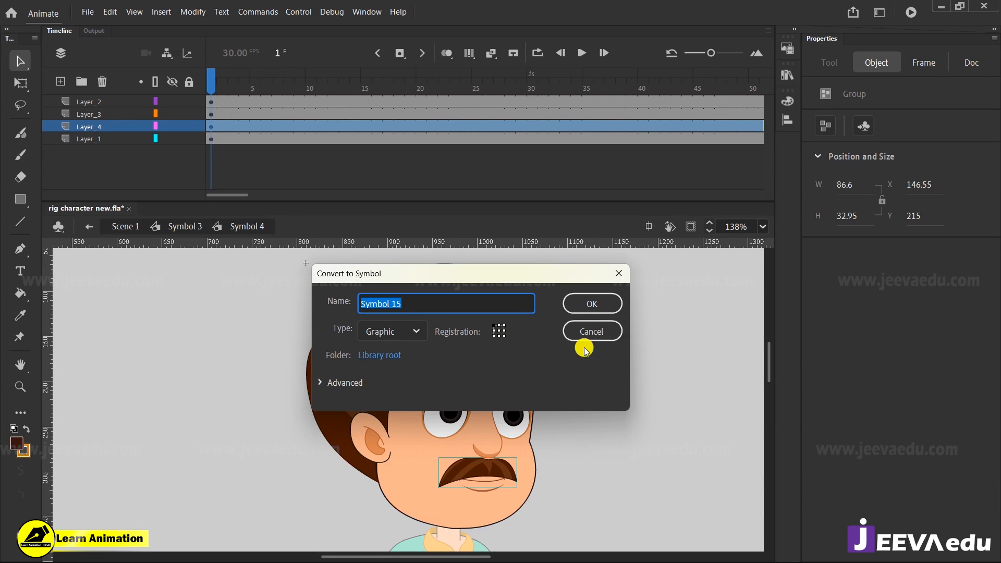
pyautogui.click(591, 304)
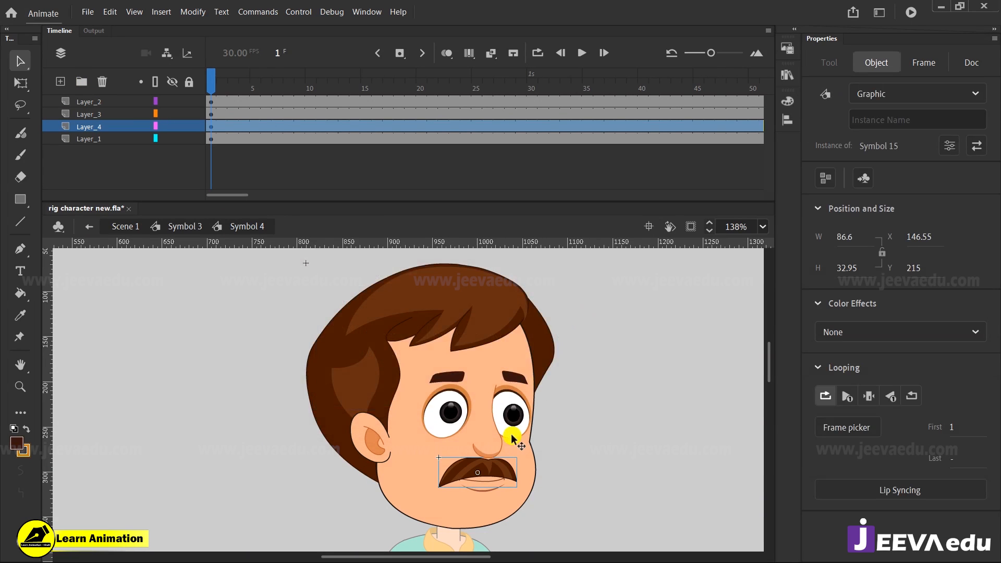
# Move the mouth lines from Layer_1 onto another new layer in place and convert them into a Graphic symbol
pyautogui.click(488, 485)
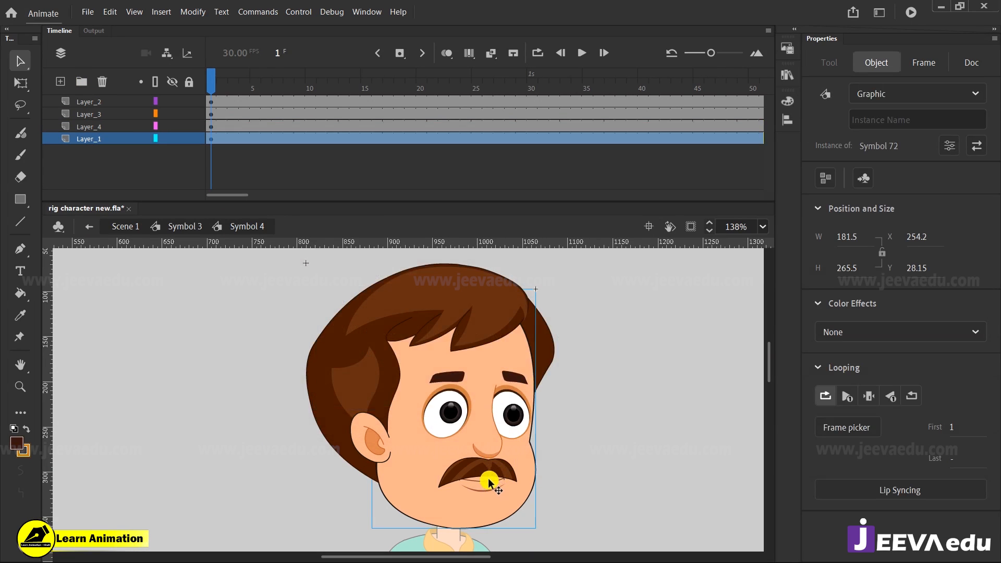
pyautogui.press('Escape')
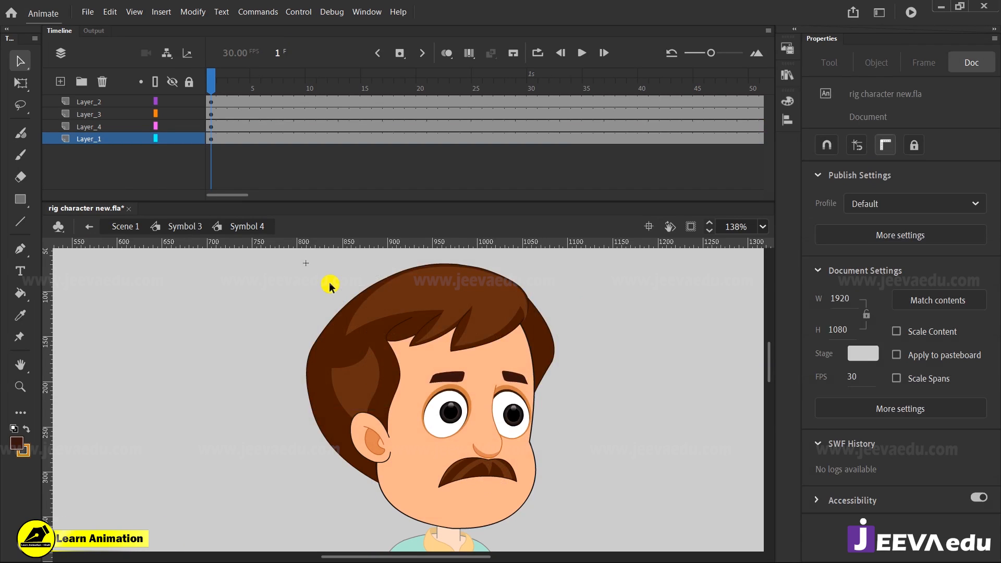
pyautogui.click(60, 82)
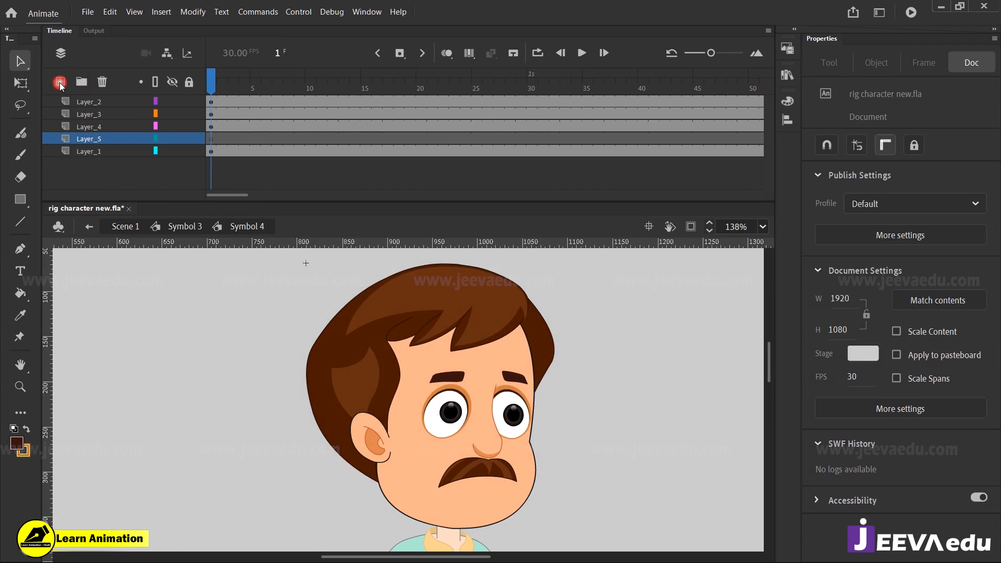
pyautogui.rightClick(142, 283)
pyautogui.click(190, 336)
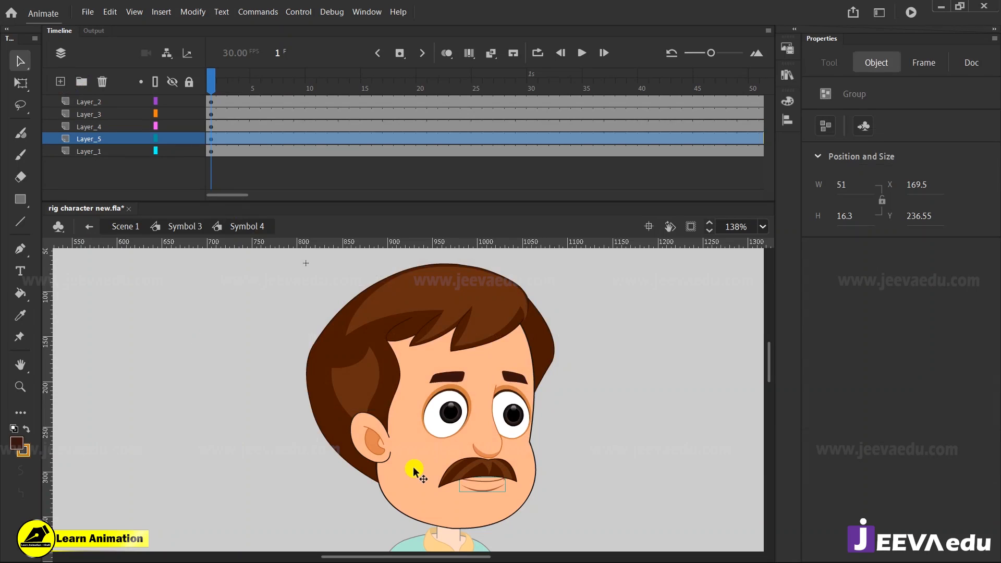
pyautogui.press('F8')
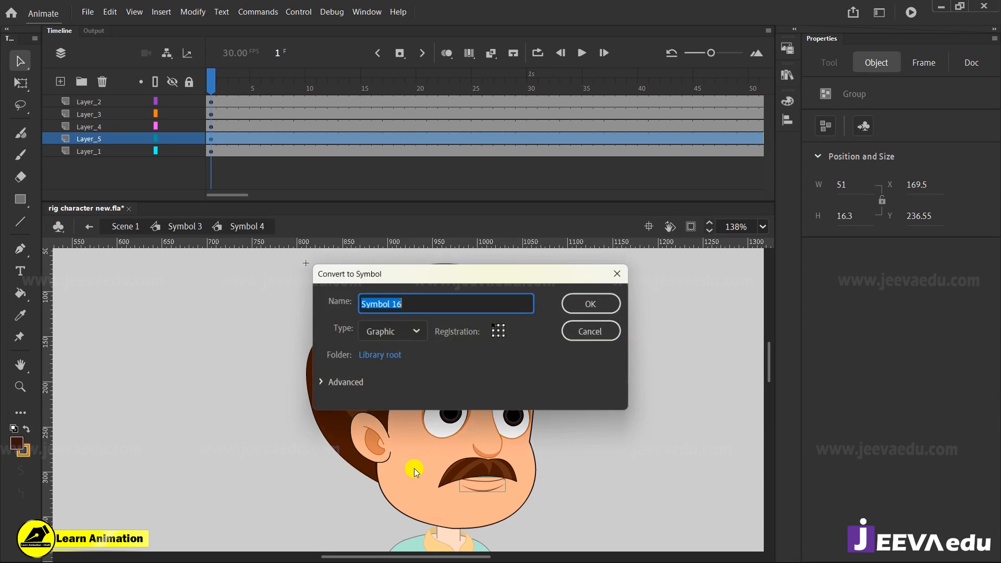
pyautogui.press('Return')
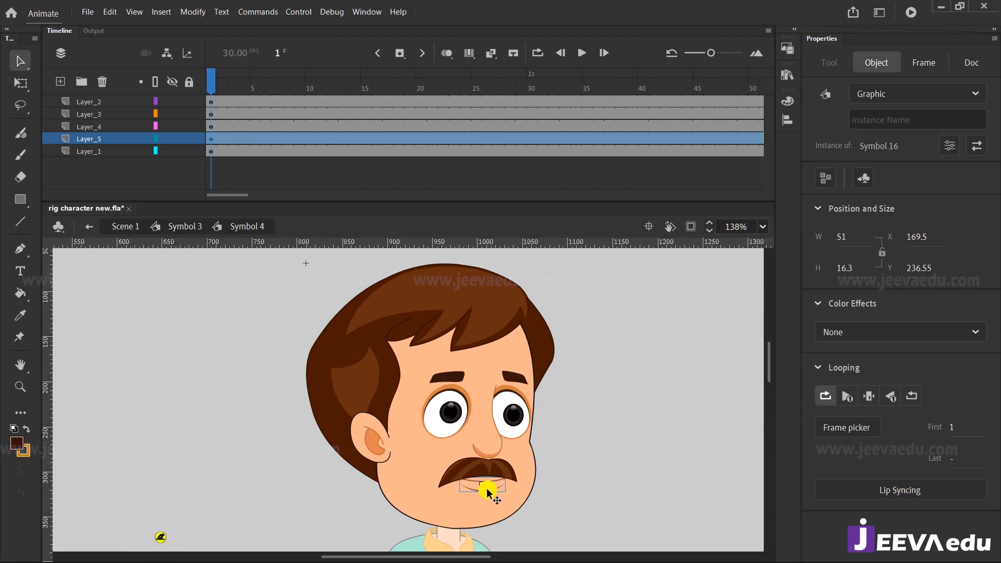
# Inside the mouth symbol, convert the mouth lines into a nested Graphic symbol and set its looping to single frame
pyautogui.doubleClick(488, 491)
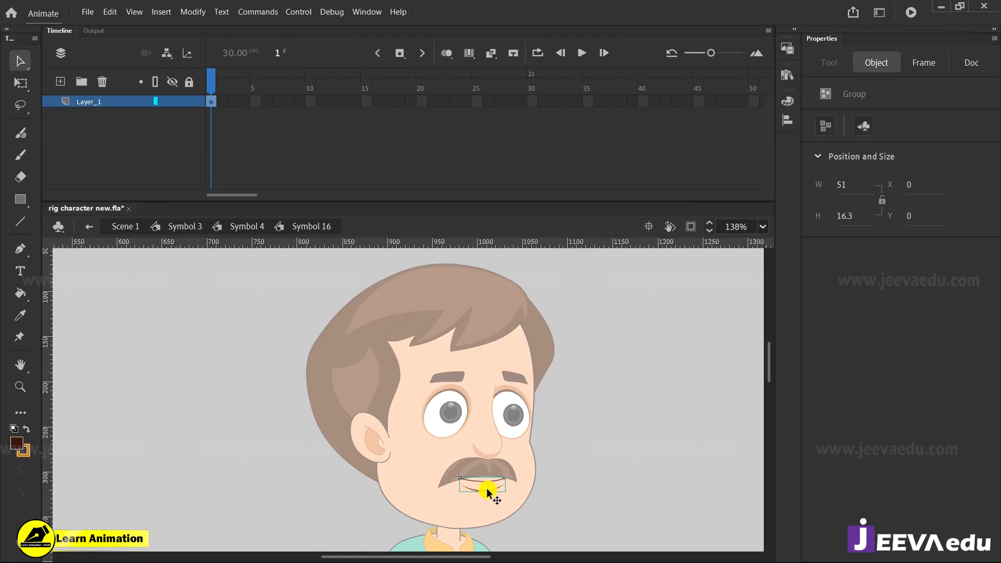
pyautogui.press('F8')
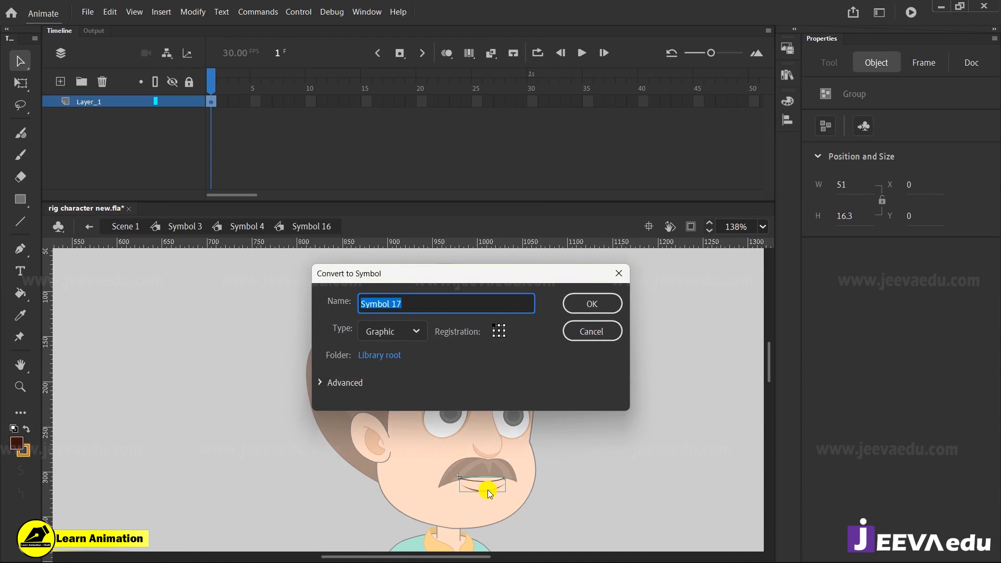
pyautogui.press('Return')
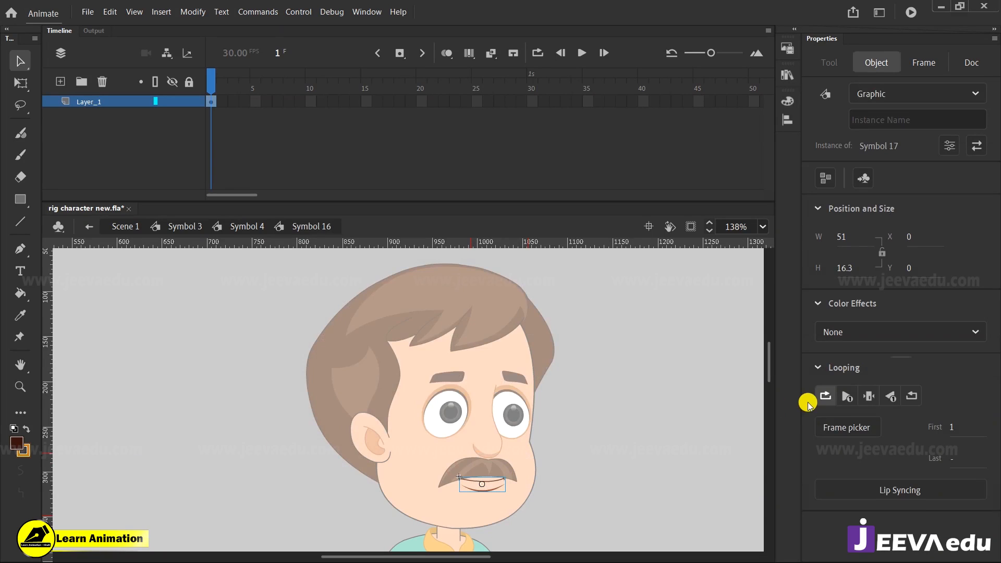
# Extend the frames of Layer_1 in the mouth symbol past frame 50
pyautogui.moveTo(462, 99); pyautogui.dragTo(622, 111)
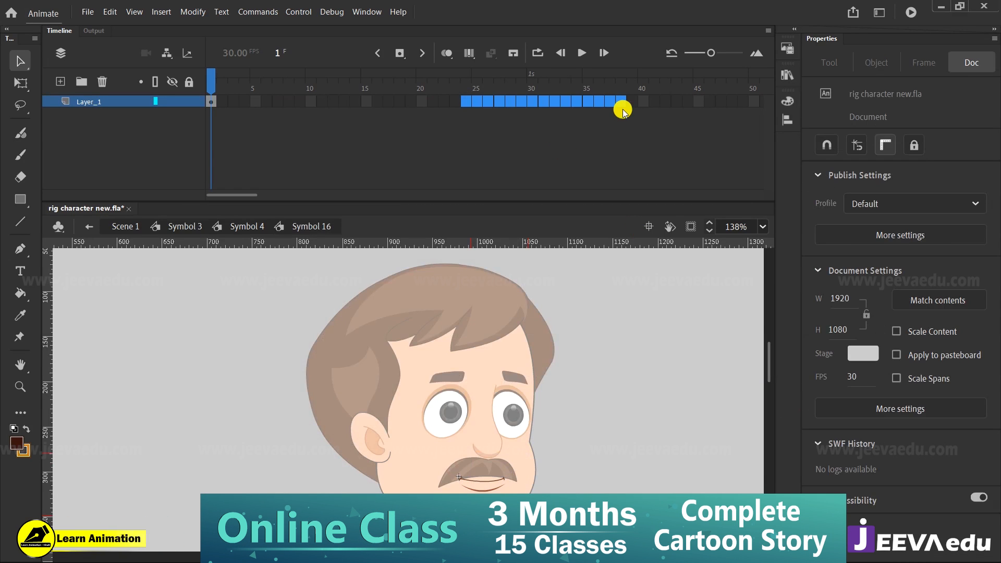
pyautogui.press('F5')
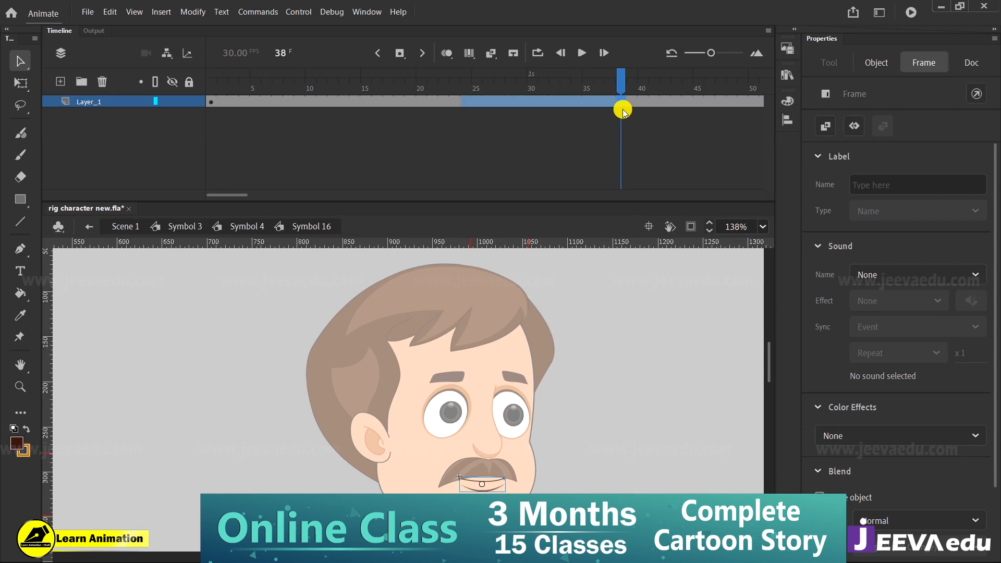
pyautogui.click(165, 113)
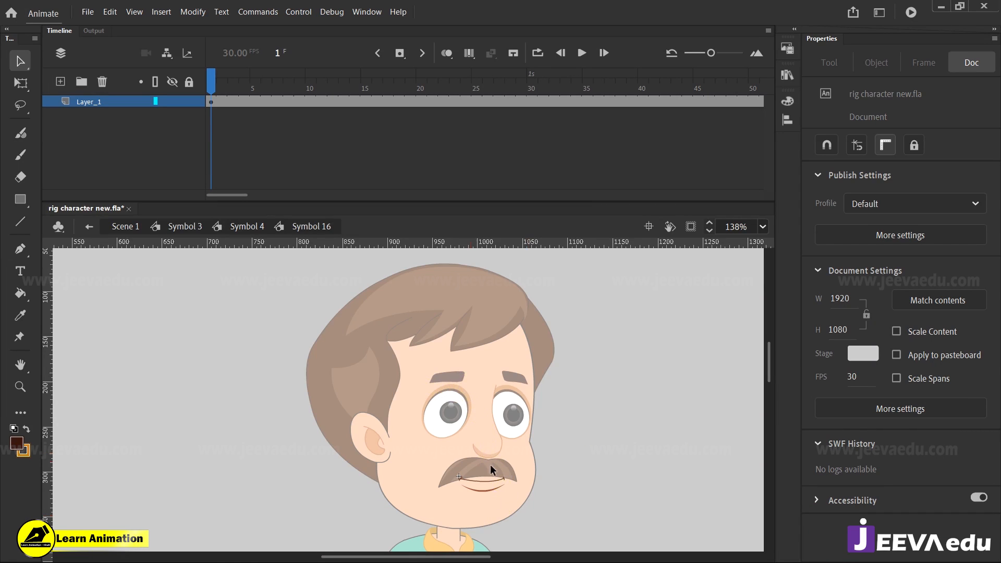
# Review the nested mouth symbol's frames in the Frame Picker, close it and return to Symbol 4
pyautogui.click(484, 485)
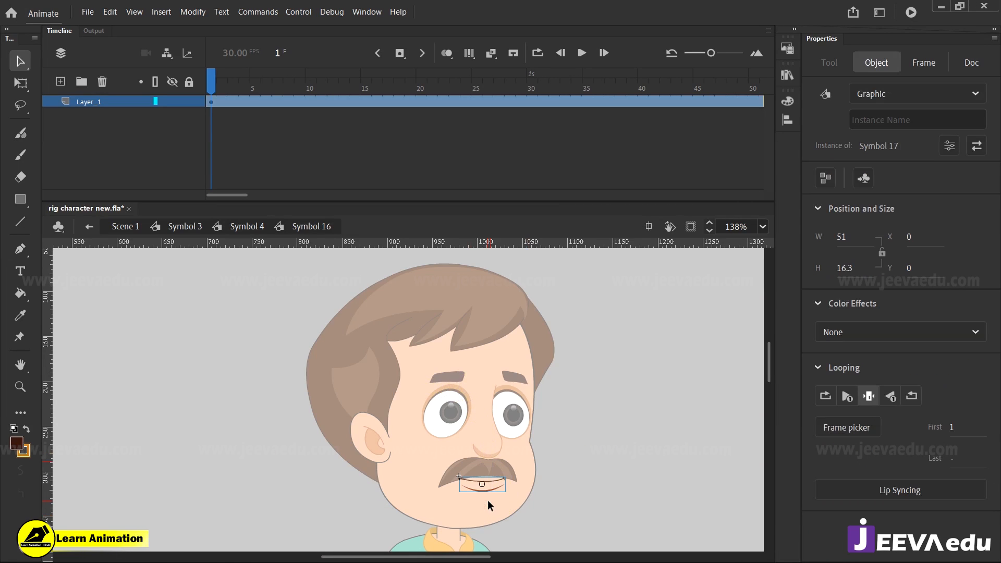
pyautogui.click(853, 426)
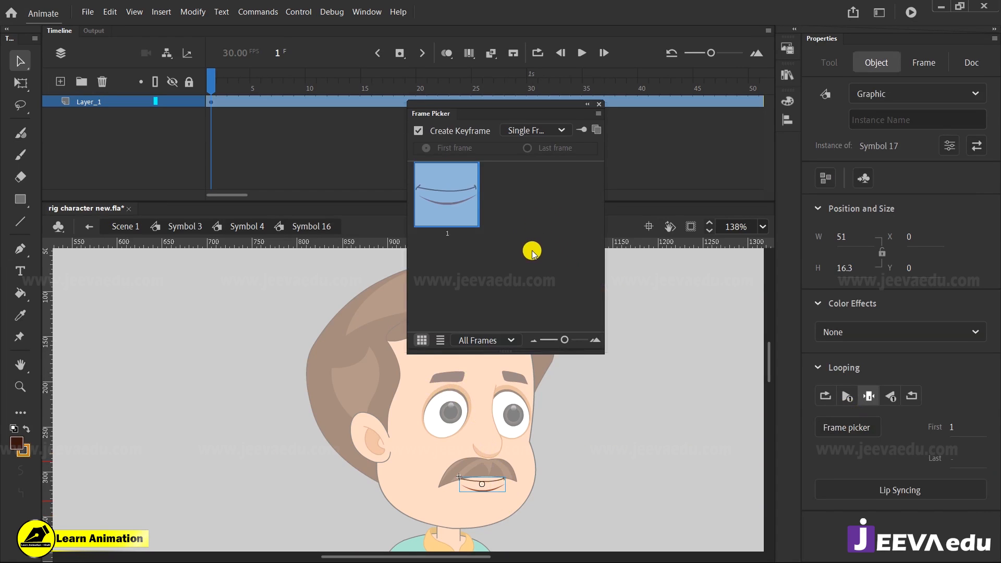
pyautogui.click(596, 109)
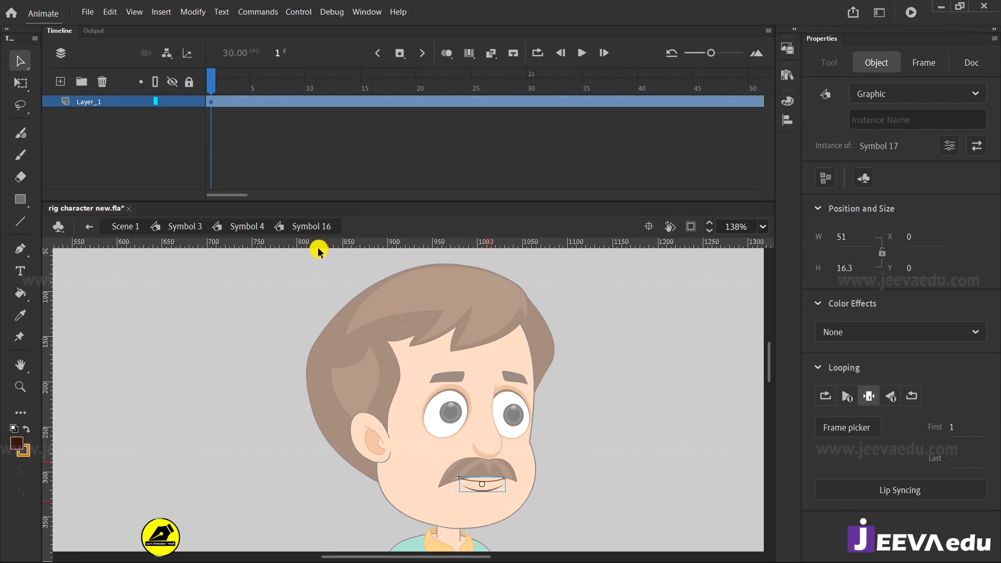
pyautogui.click(262, 226)
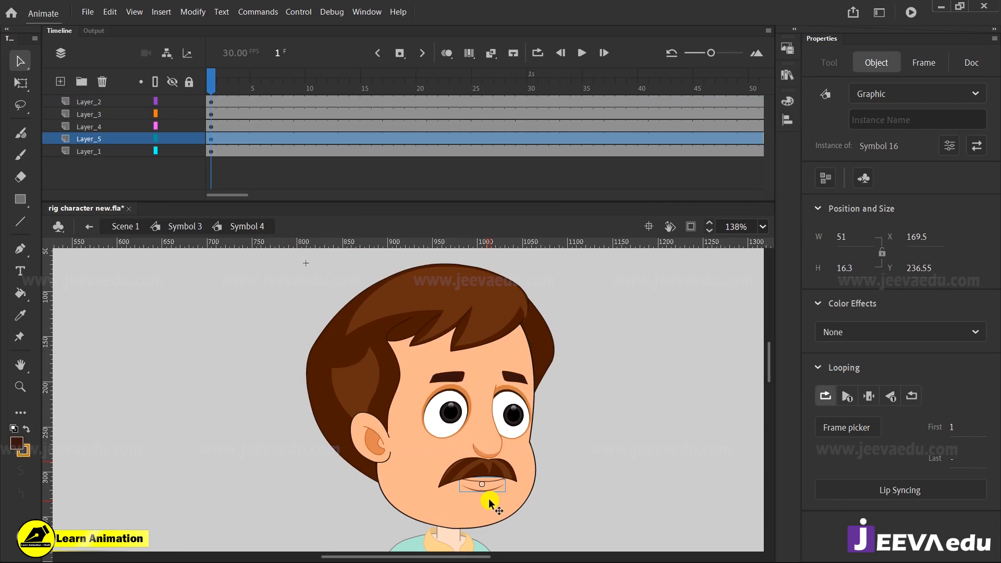
# Move the ear group from Layer_1 in place onto a new layer above Layer_2 and convert it into a Graphic symbol
pyautogui.click(383, 434)
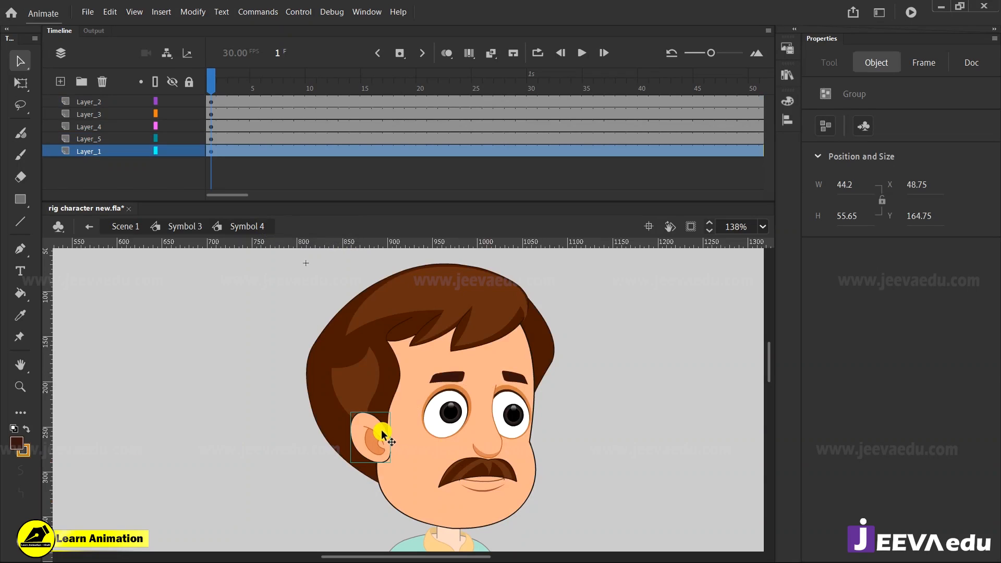
pyautogui.click(373, 386)
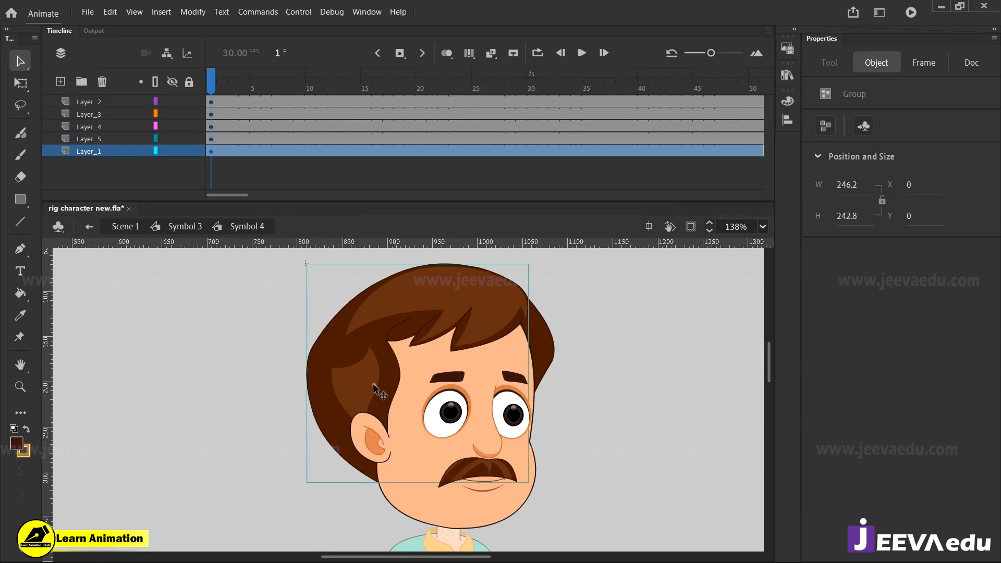
pyautogui.click(304, 363)
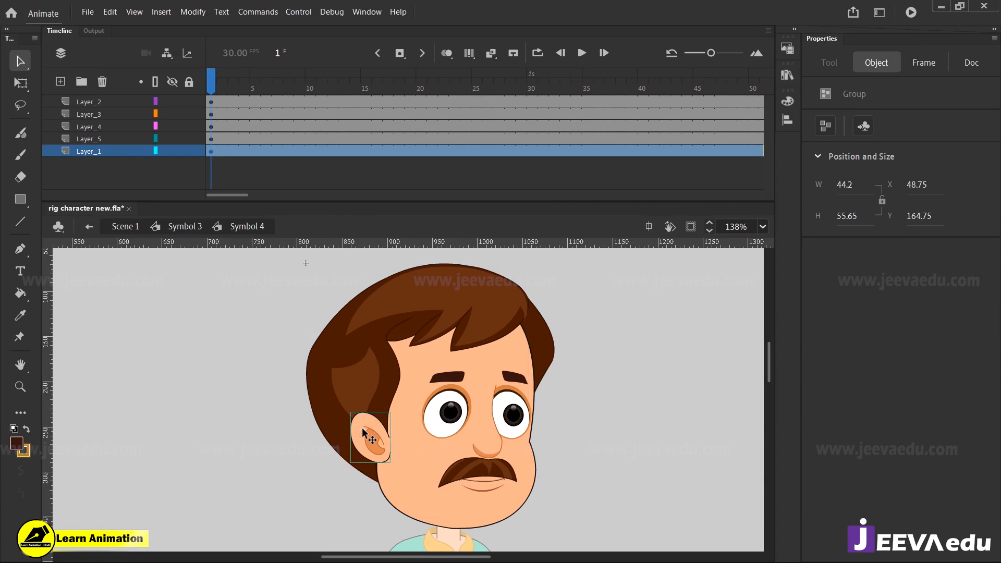
pyautogui.click(92, 104)
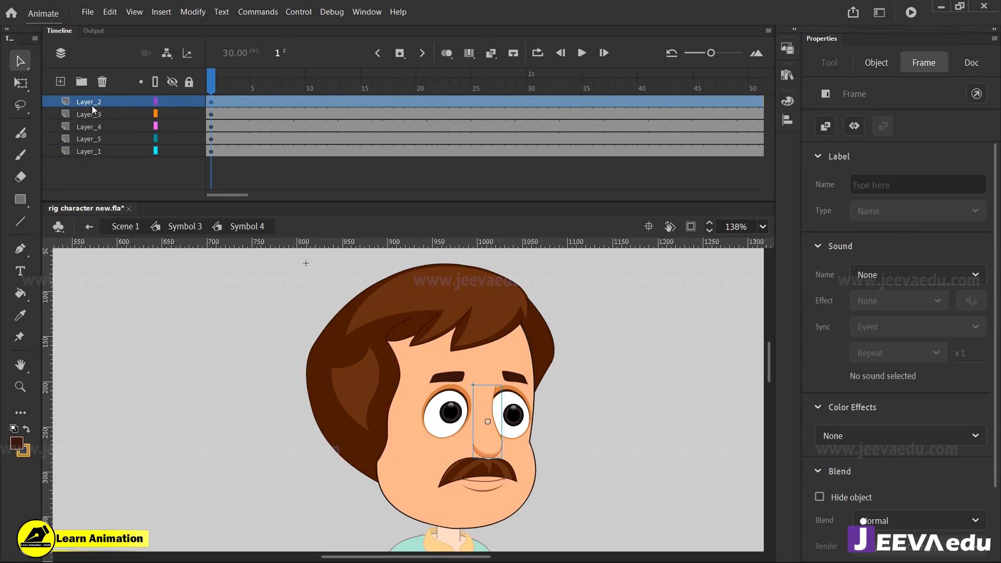
pyautogui.click(65, 88)
pyautogui.rightClick(197, 314)
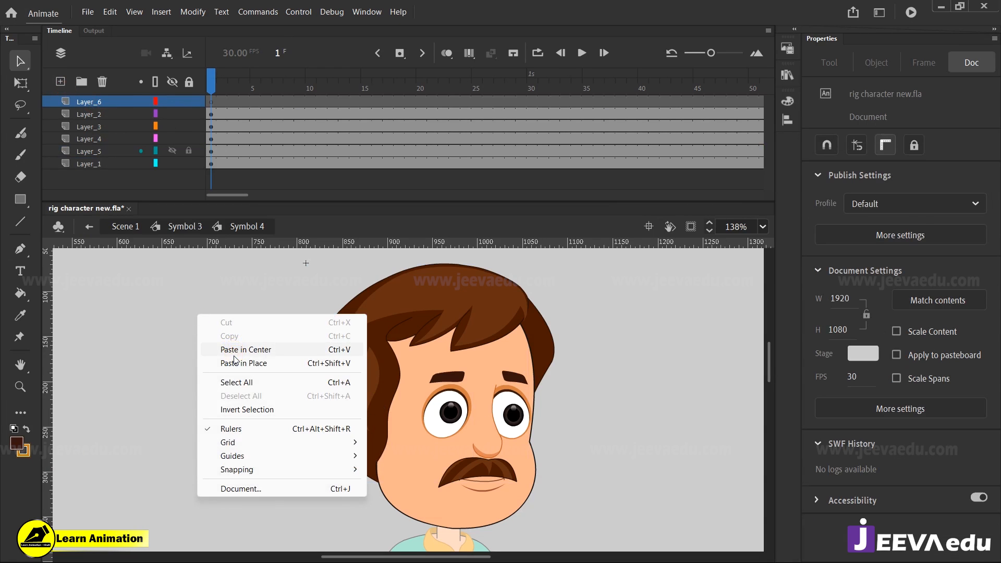
pyautogui.click(233, 351)
pyautogui.rightClick(234, 355)
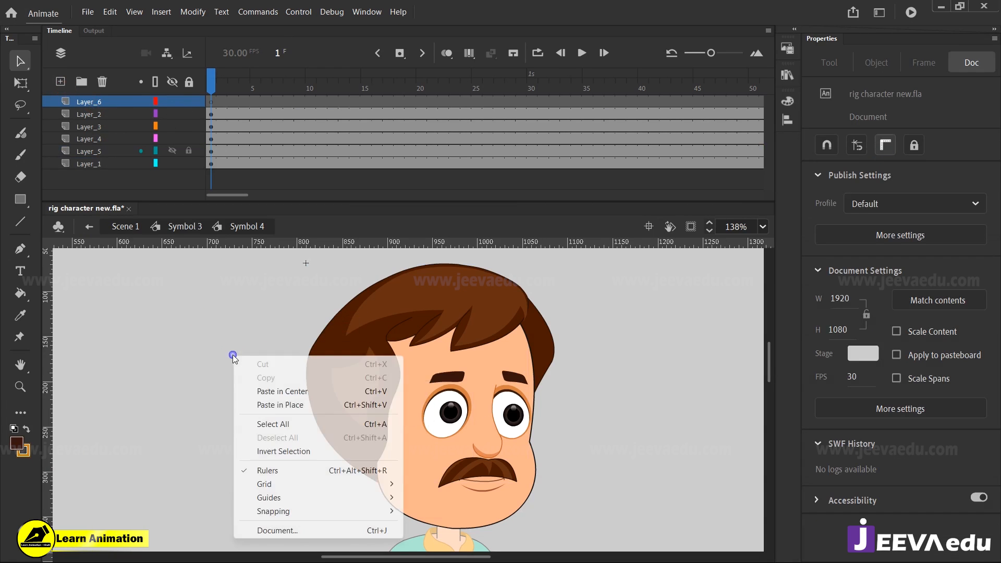
pyautogui.click(271, 406)
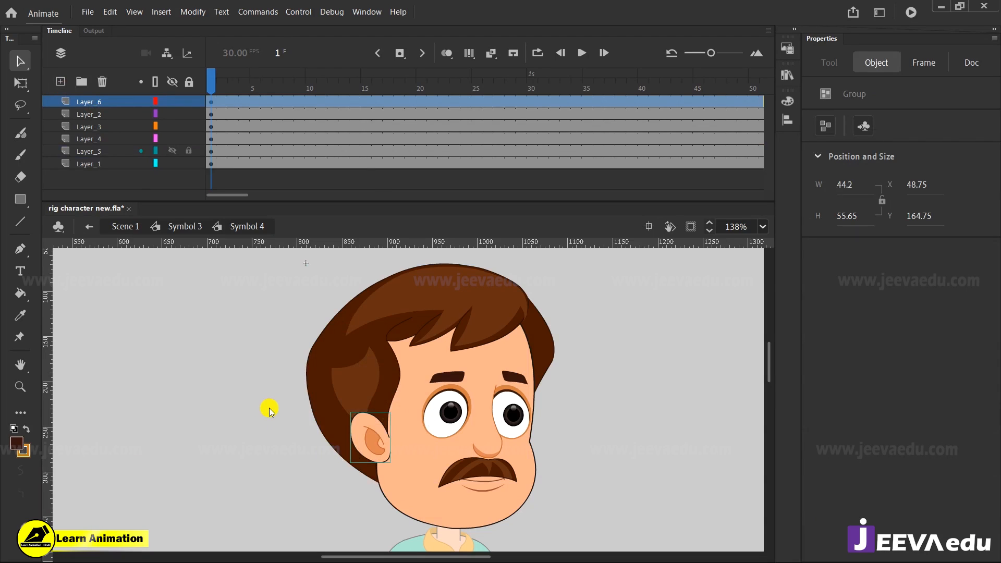
pyautogui.press('F8')
pyautogui.press('Return')
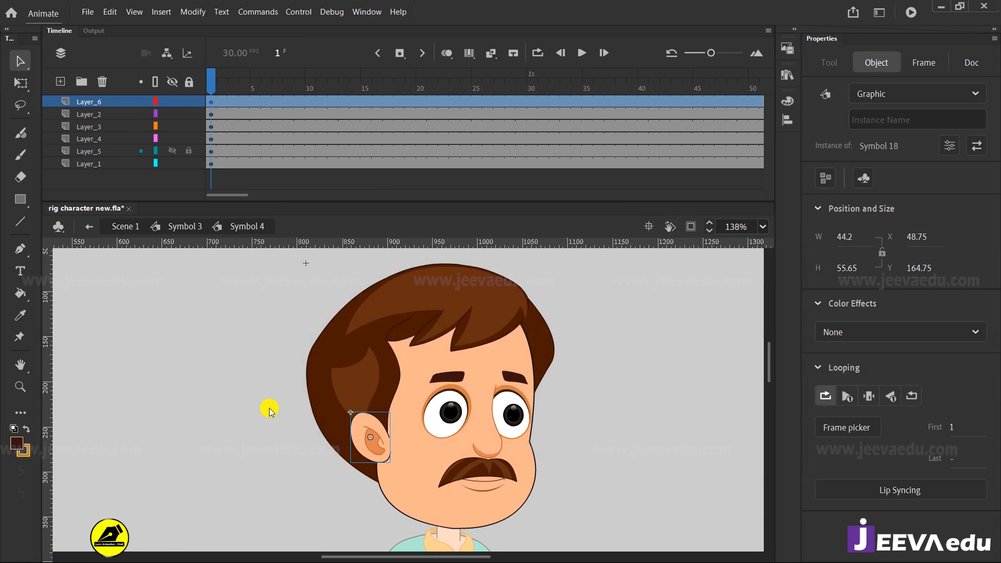
# Move the main hair group from Layer_1 in place onto a new layer between Layer_6 and Layer_2 and convert it into a Graphic symbol
pyautogui.click(459, 296)
pyautogui.press('Delete')
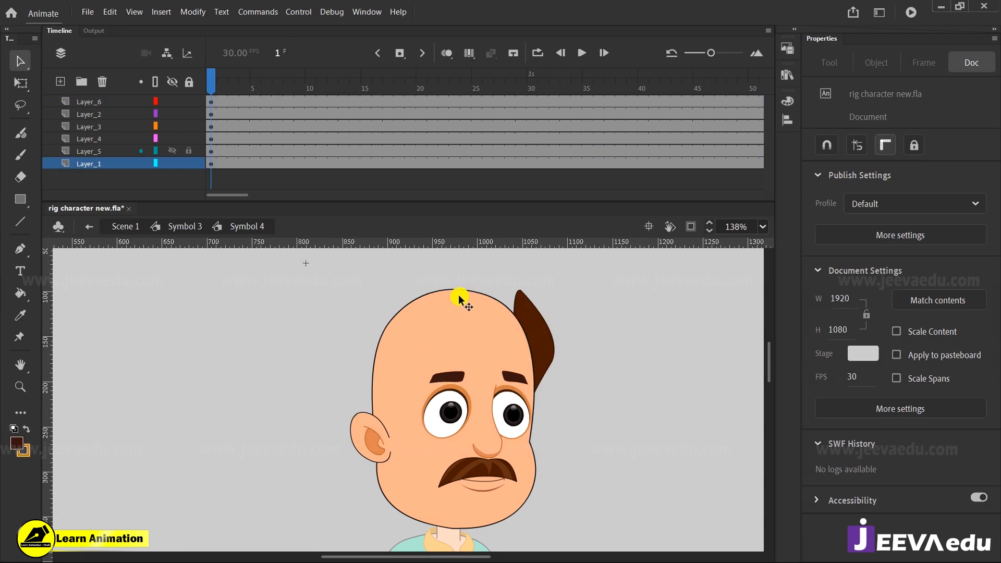
pyautogui.click(90, 113)
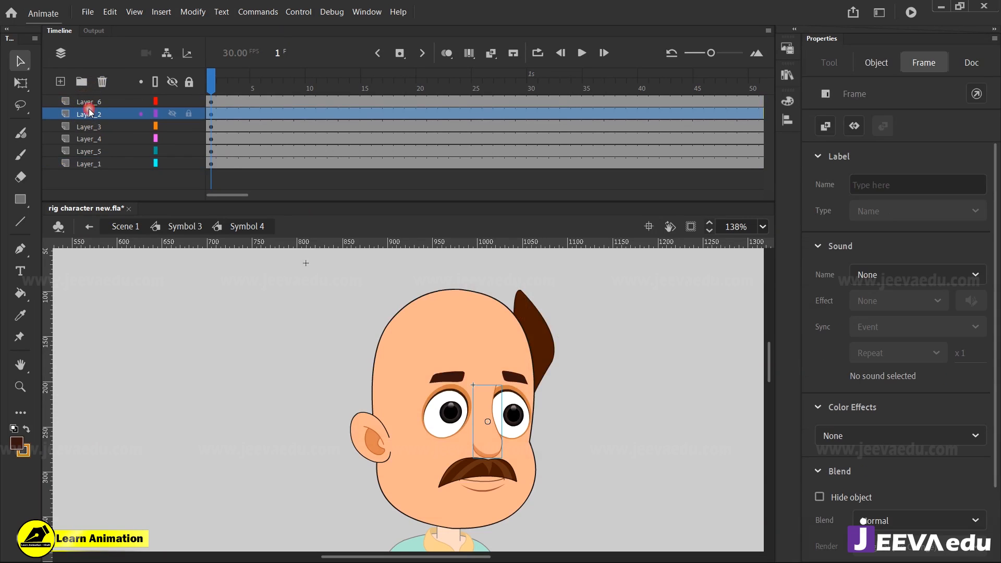
pyautogui.click(83, 102)
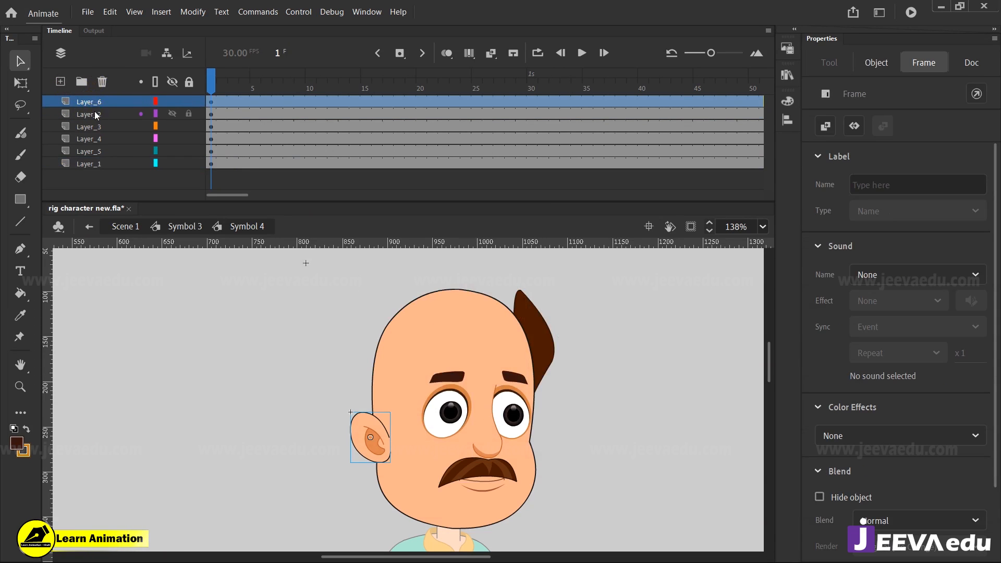
pyautogui.click(112, 106)
pyautogui.click(107, 115)
pyautogui.click(60, 81)
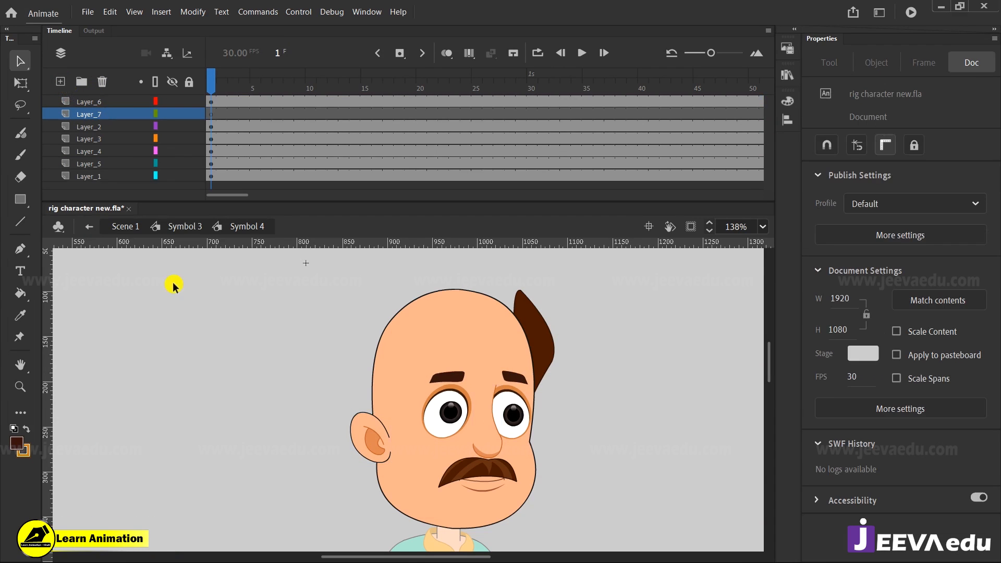
pyautogui.rightClick(174, 286)
pyautogui.click(215, 332)
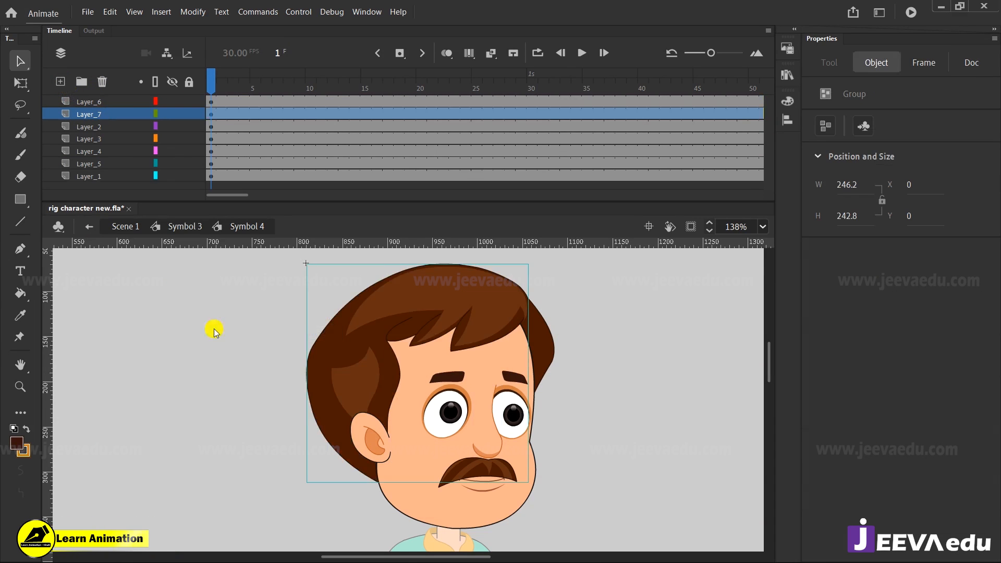
pyautogui.press('F8')
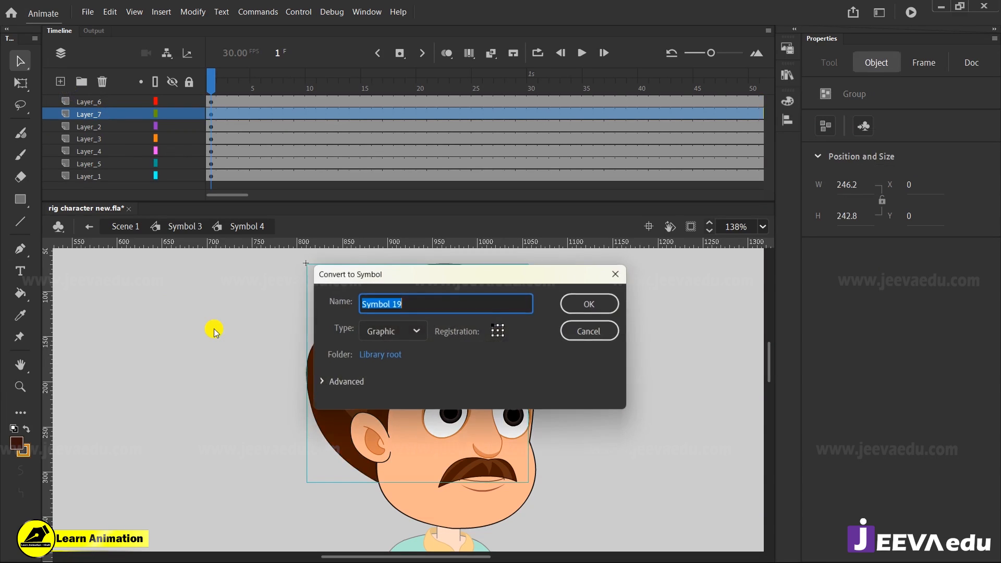
pyautogui.press('Return')
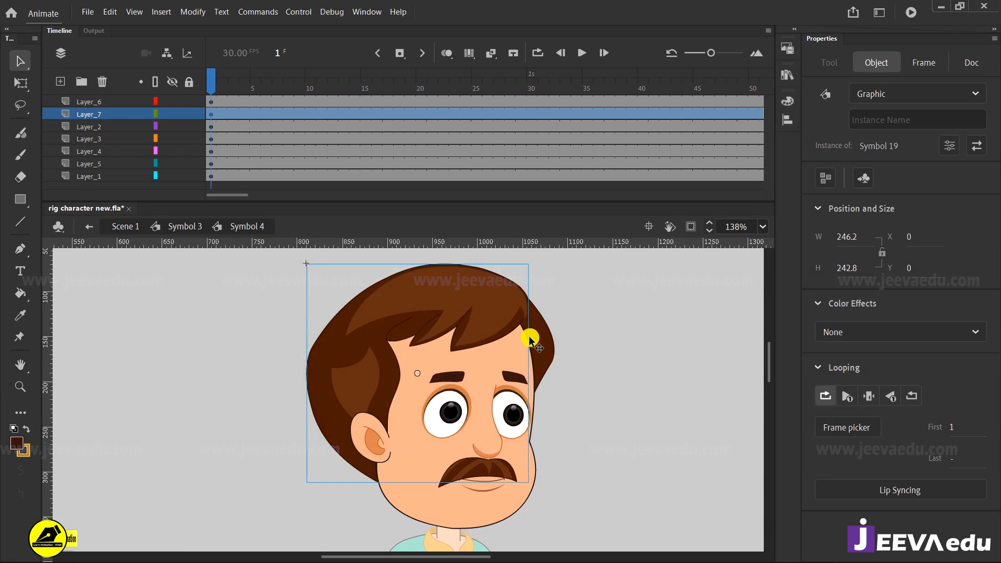
# Move the face shape from Layer_1 in place onto a new layer directly above it and convert it into a Graphic symbol
pyautogui.click(547, 345)
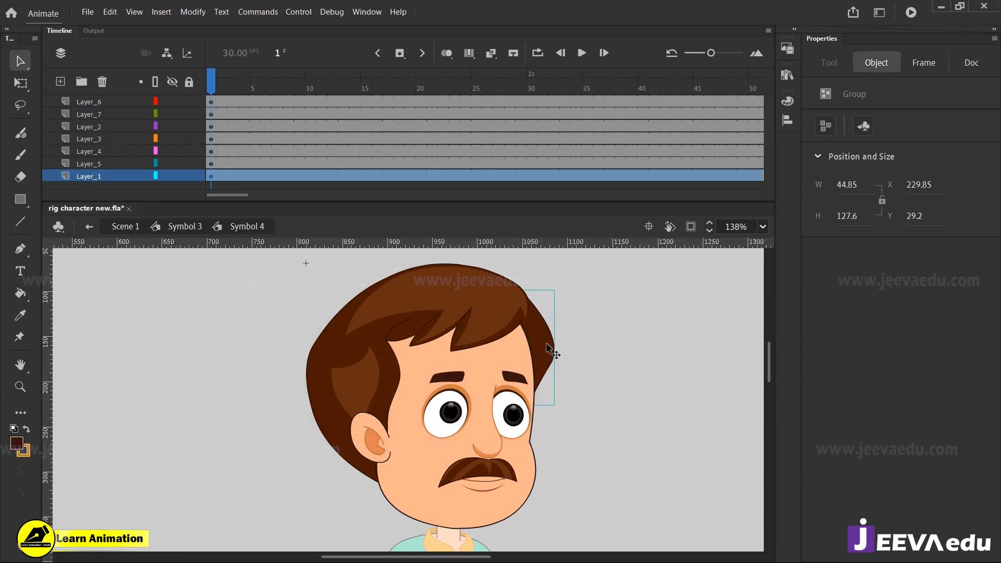
pyautogui.click(524, 358)
pyautogui.press('Delete')
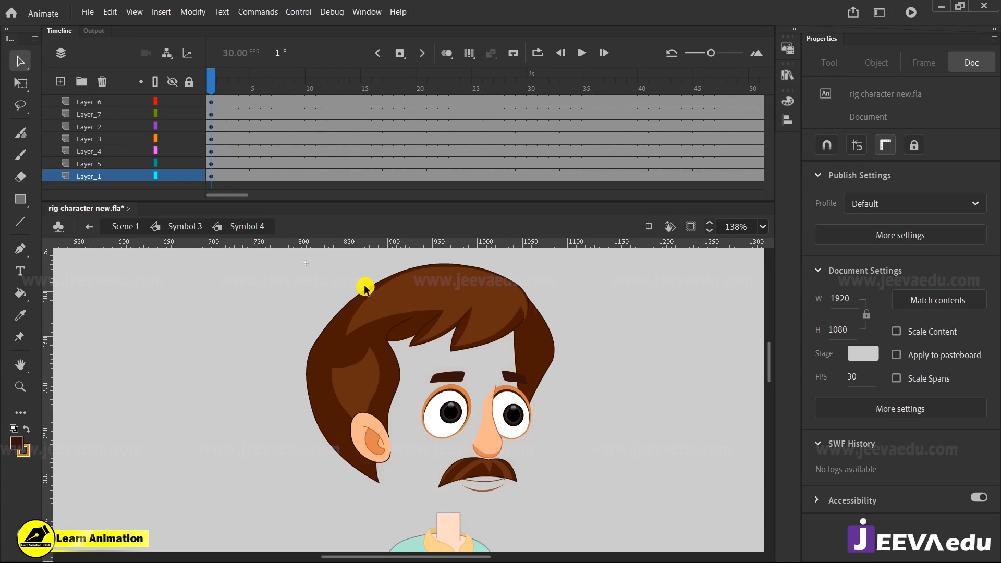
pyautogui.click(60, 82)
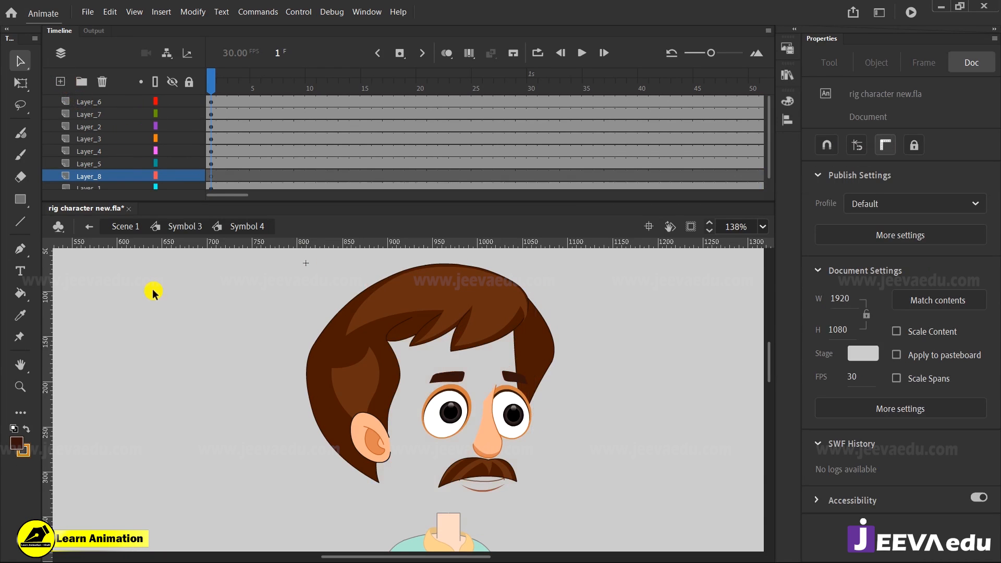
pyautogui.rightClick(157, 301)
pyautogui.click(192, 350)
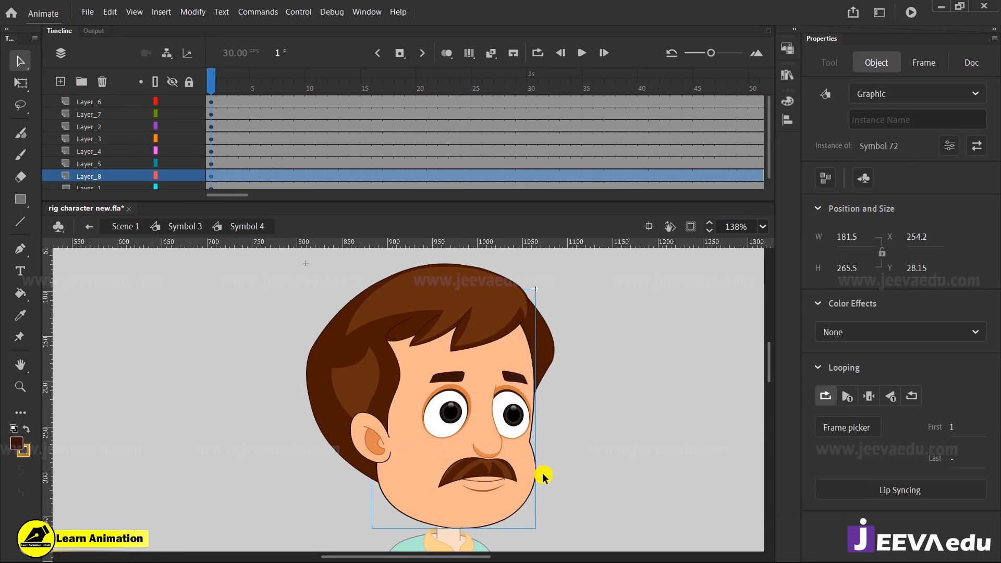
pyautogui.press('F8')
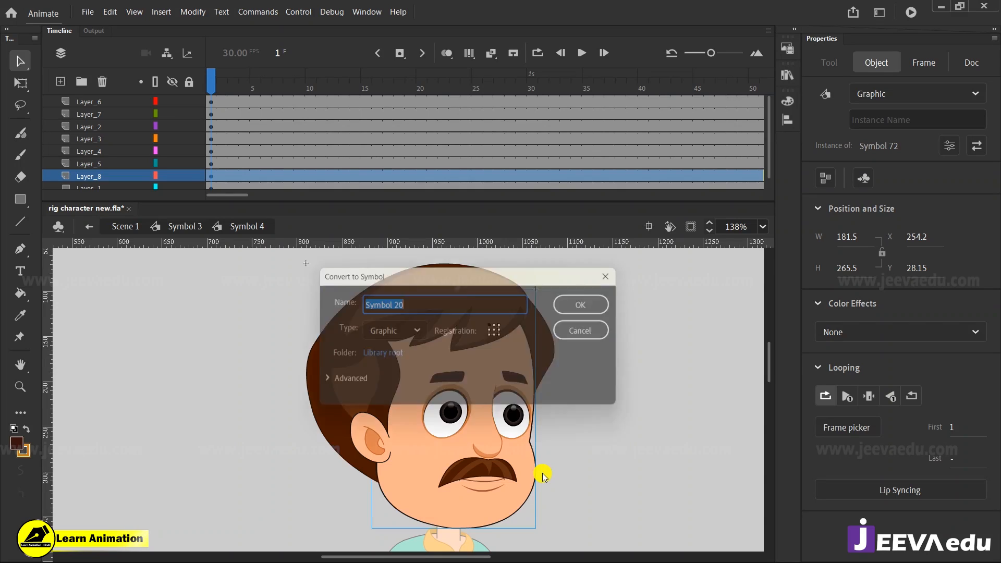
# Convert the face and the hair piece behind it on Layer_1 into separate graphic symbols with the default settings
pyautogui.press('Return')
pyautogui.click(547, 351)
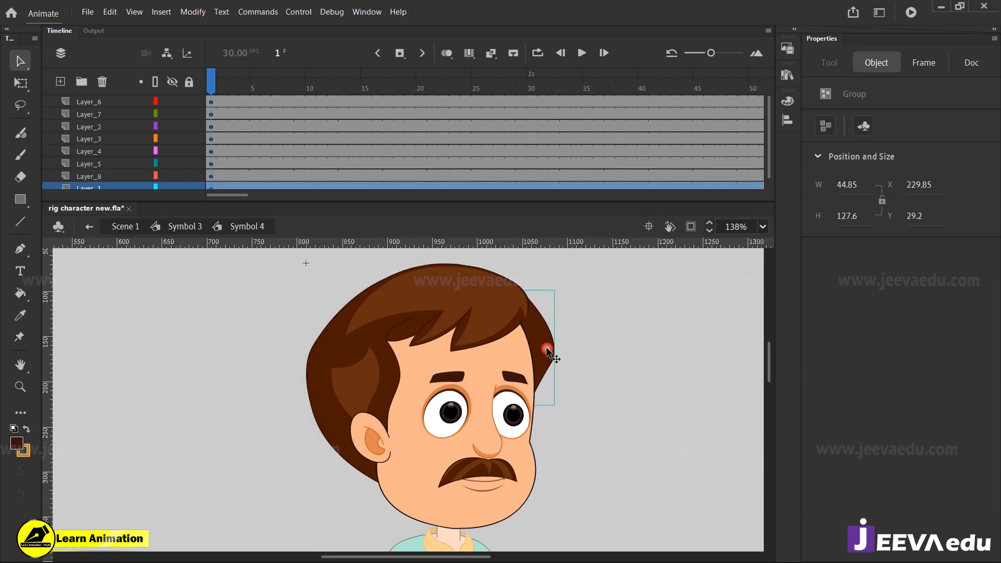
pyautogui.moveTo(771, 136); pyautogui.dragTo(771, 185)
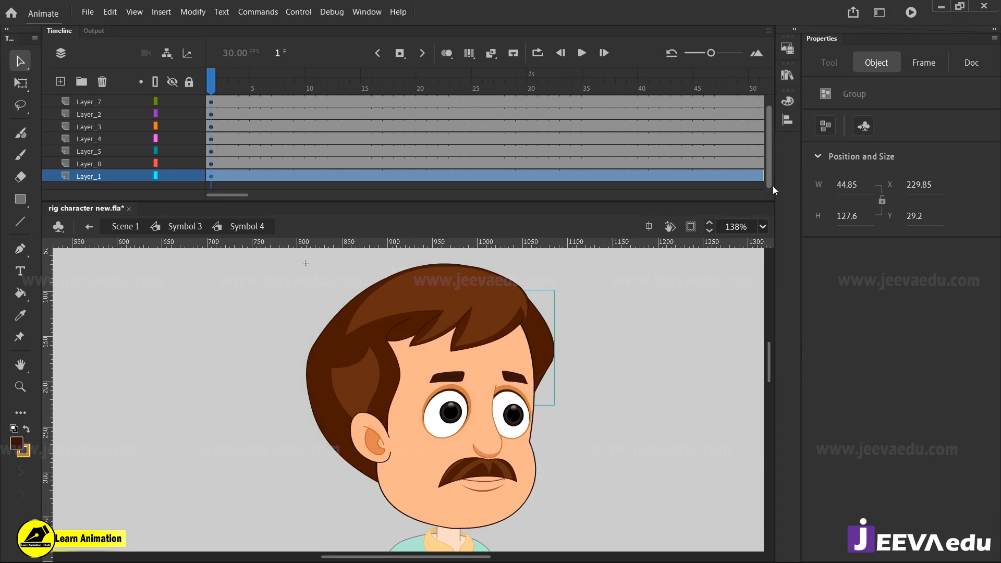
pyautogui.moveTo(550, 341); pyautogui.dragTo(683, 358)
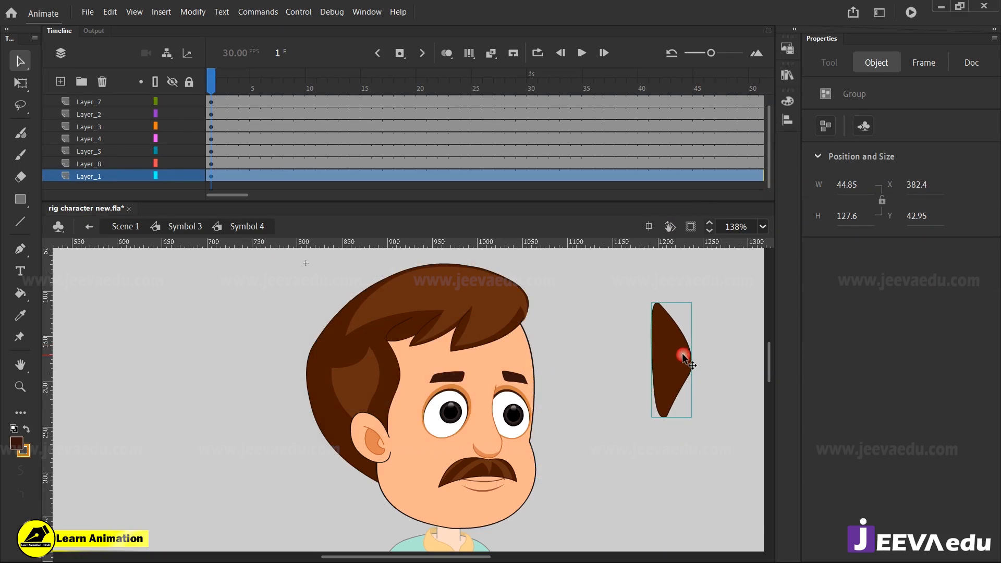
pyautogui.hotkey('ctrl', 'z')
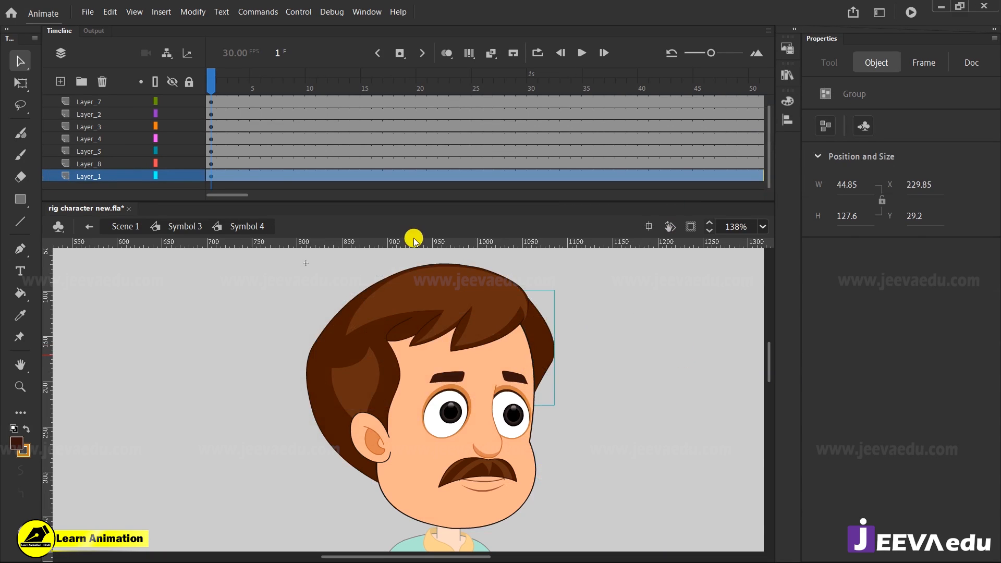
pyautogui.press('F8')
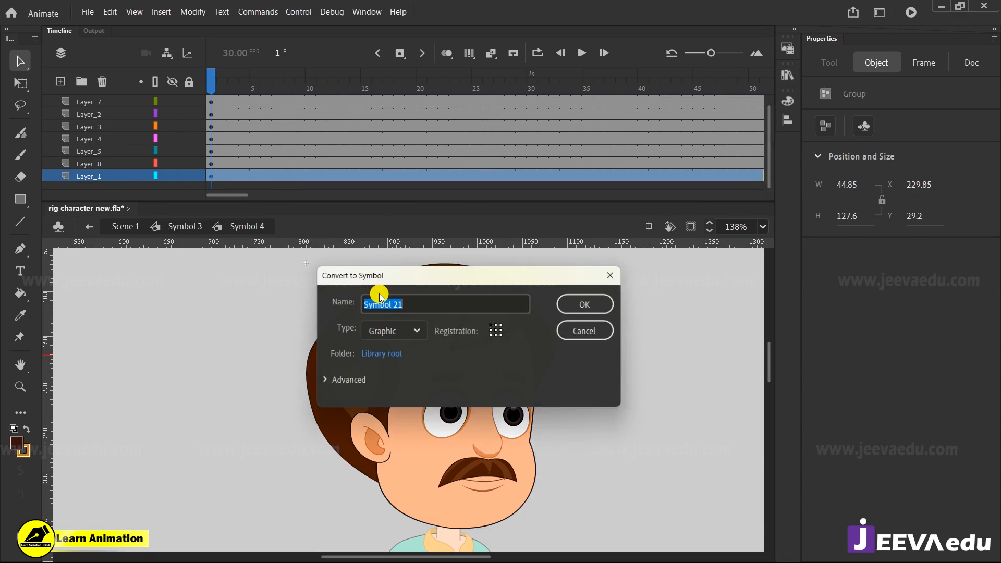
pyautogui.press('Return')
# Return from the head symbol to Symbol 3 and fit the whole stage in the window
pyautogui.moveTo(239, 277); pyautogui.dragTo(584, 502)
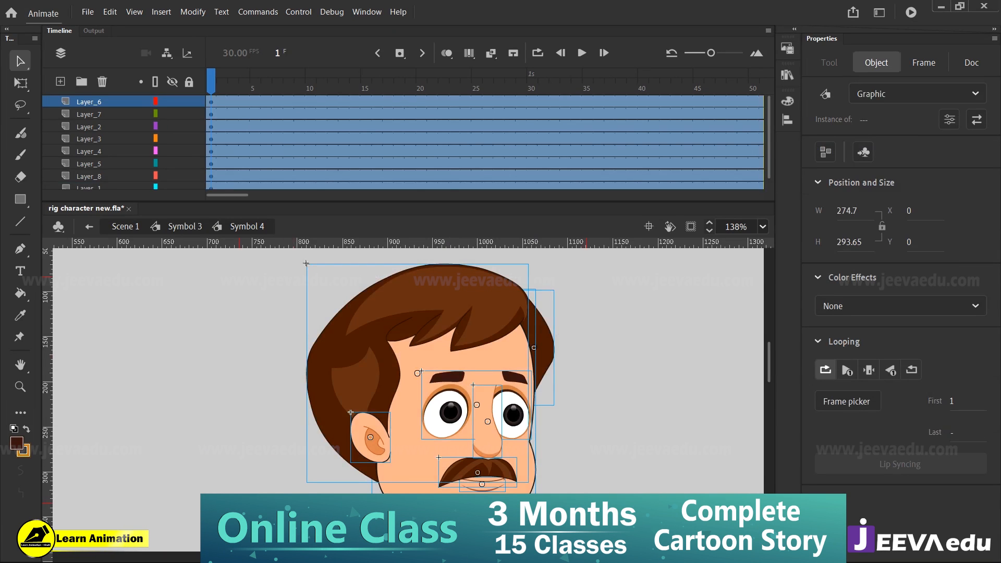
pyautogui.click(559, 406)
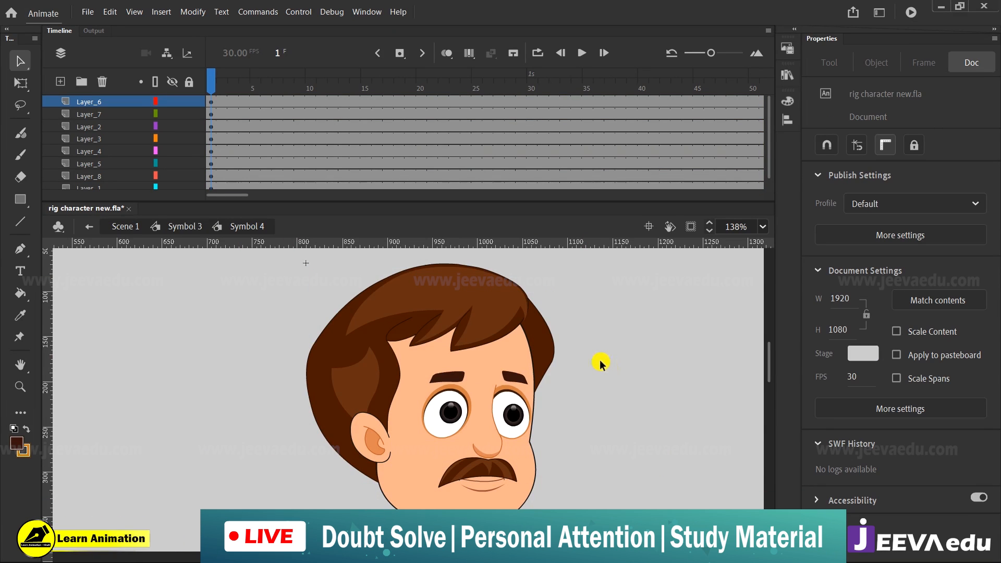
pyautogui.click(186, 227)
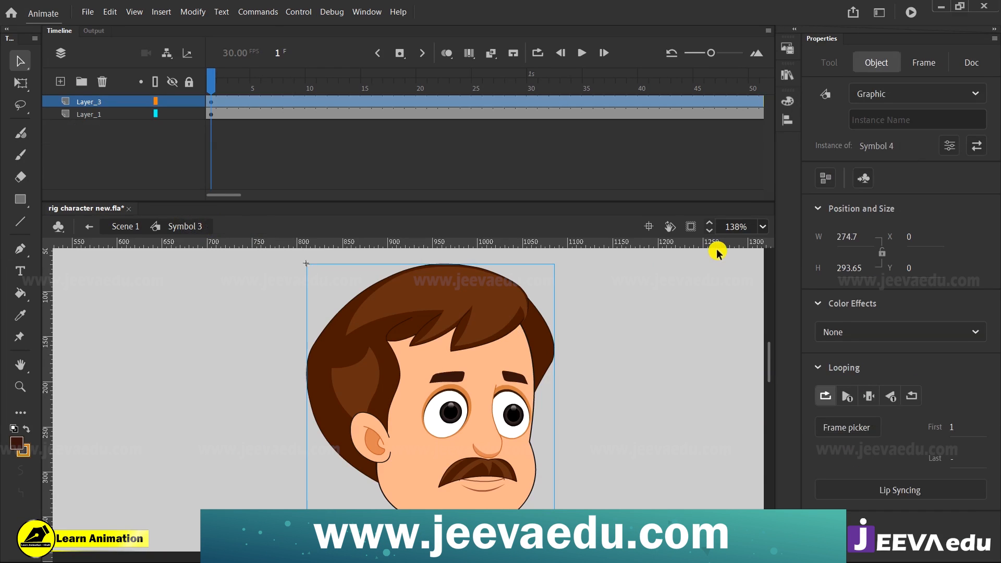
pyautogui.click(762, 227)
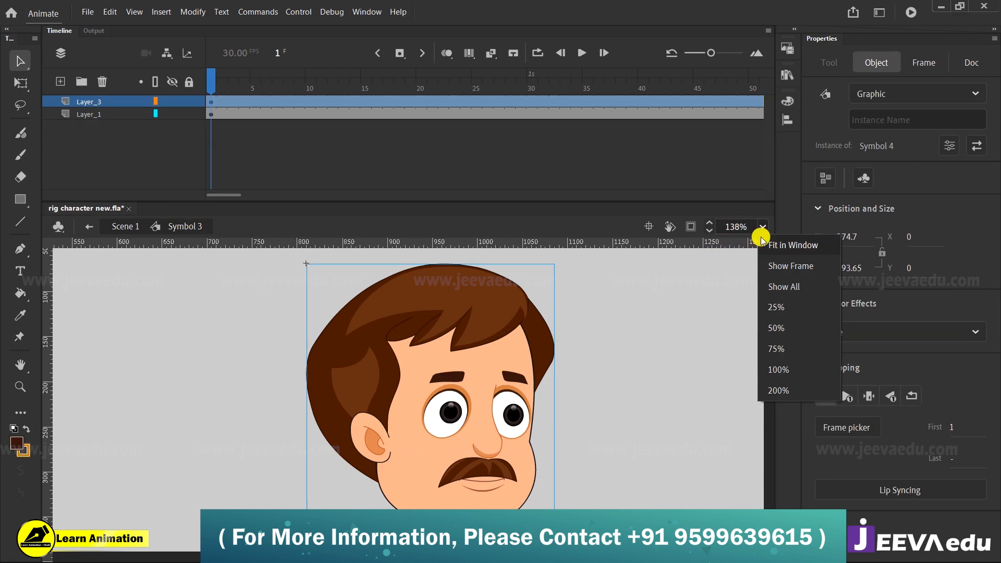
pyautogui.click(789, 249)
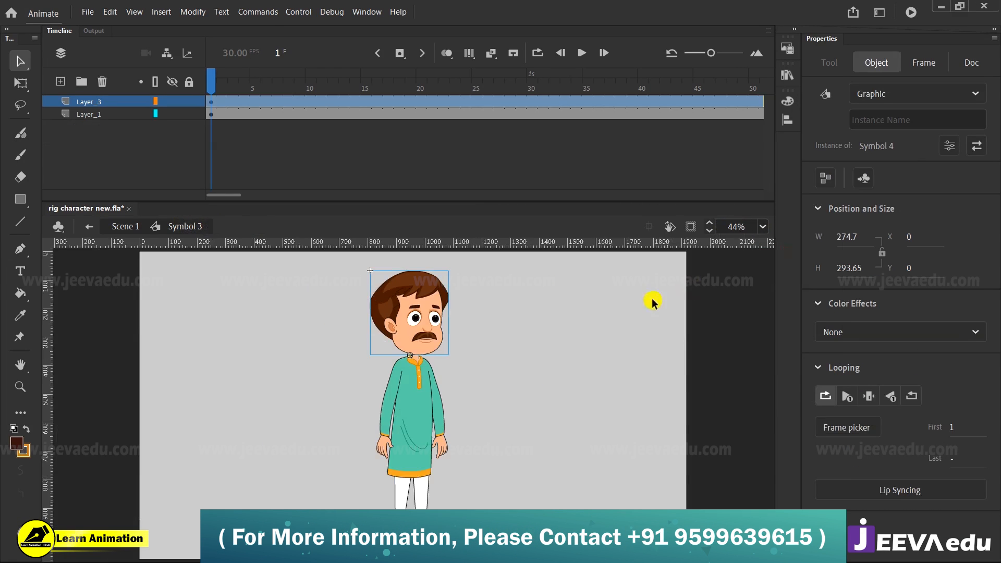
pyautogui.click(415, 337)
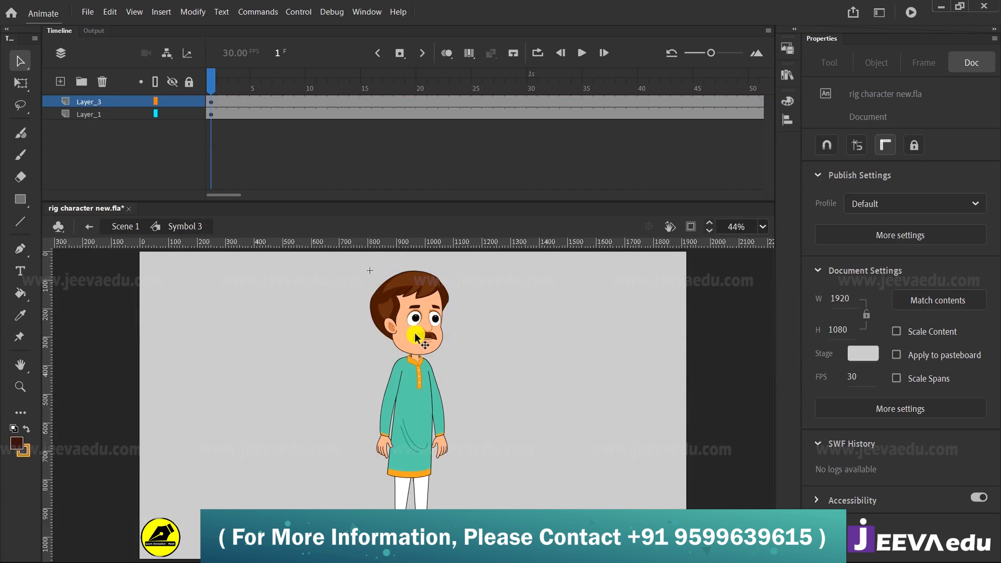
pyautogui.click(492, 411)
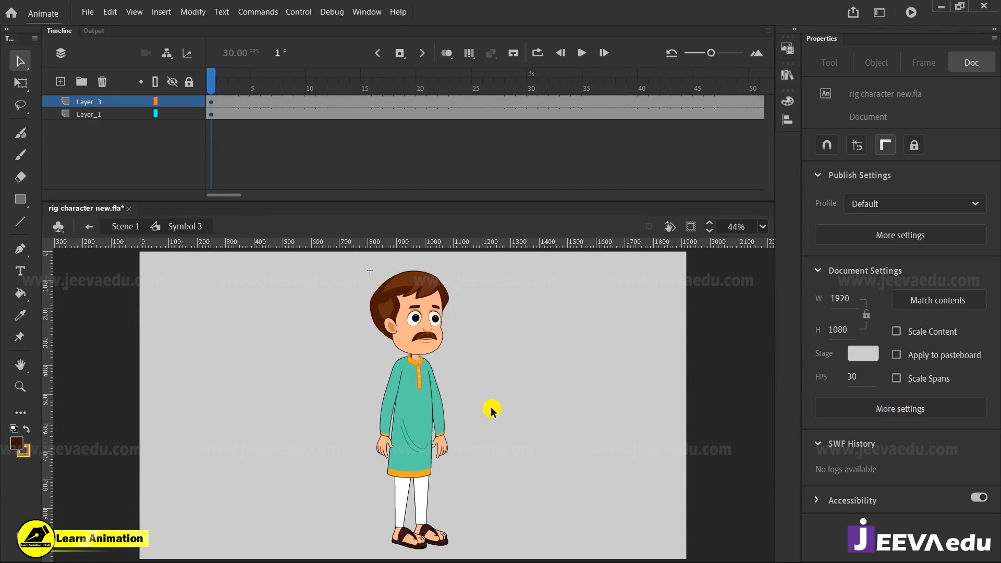
# Try pulling the sleeve and hand on the side nearest the ear away from the body, and undo both moves
pyautogui.click(391, 436)
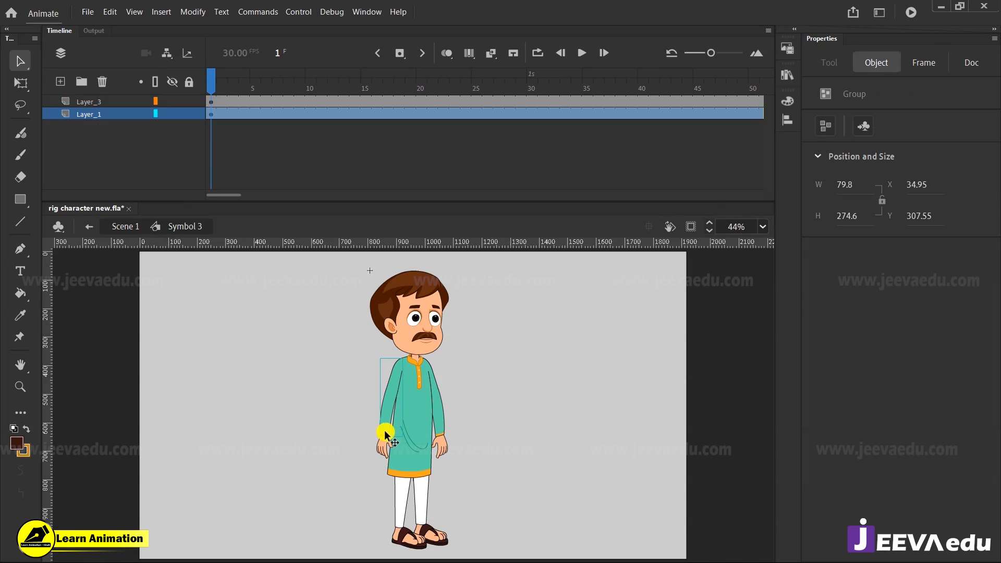
pyautogui.press('z')
pyautogui.moveTo(347, 343); pyautogui.dragTo(459, 481)
pyautogui.press('v')
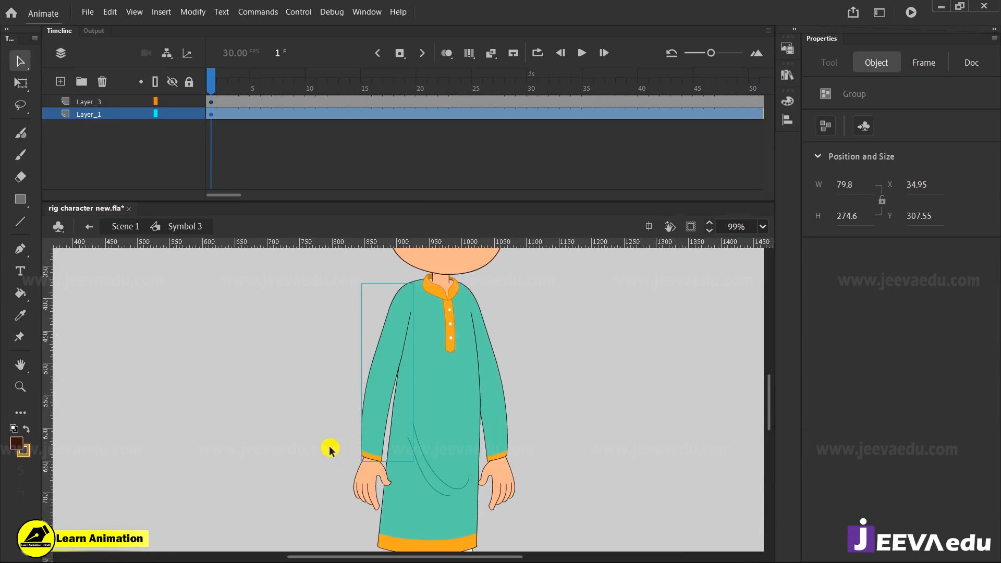
pyautogui.click(354, 436)
pyautogui.click(367, 421)
pyautogui.moveTo(376, 410); pyautogui.dragTo(277, 398)
pyautogui.moveTo(371, 496); pyautogui.dragTo(338, 501)
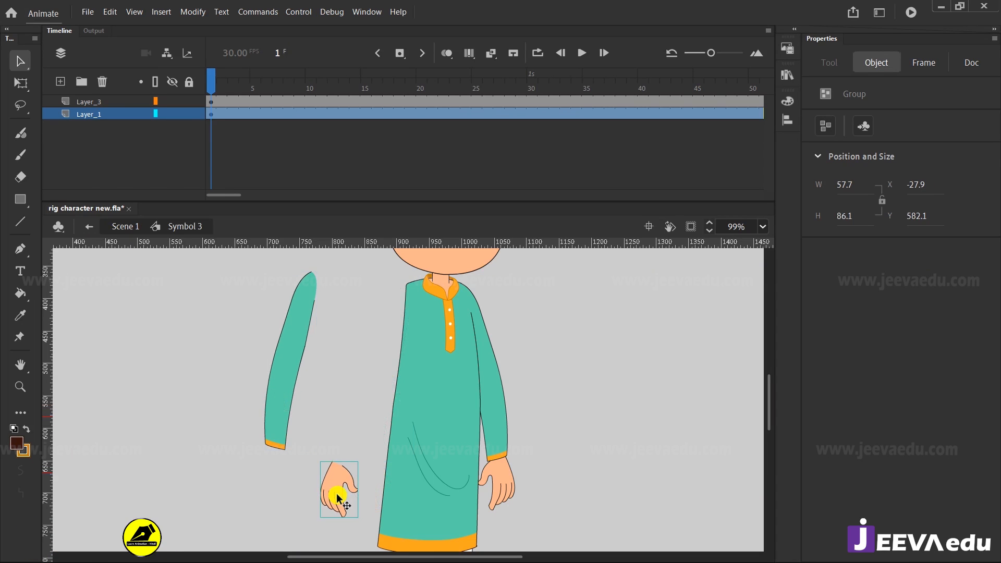
pyautogui.hotkey('ctrl', 'z')
pyautogui.hotkey('ctrl', 'z')
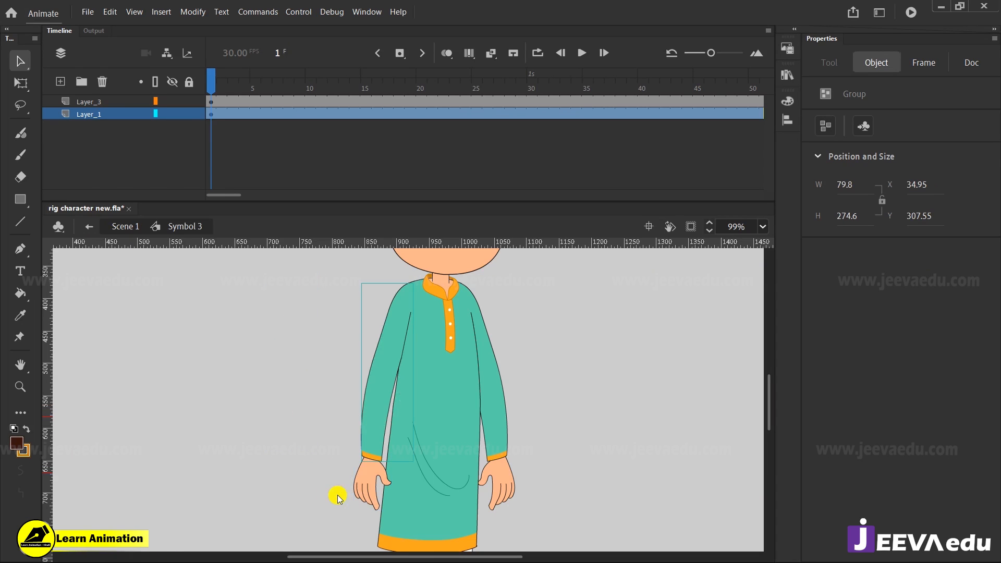
# Try bending the sleeve's inner edge out across the torso inside its group, undo it, and leave the group
pyautogui.doubleClick(386, 368)
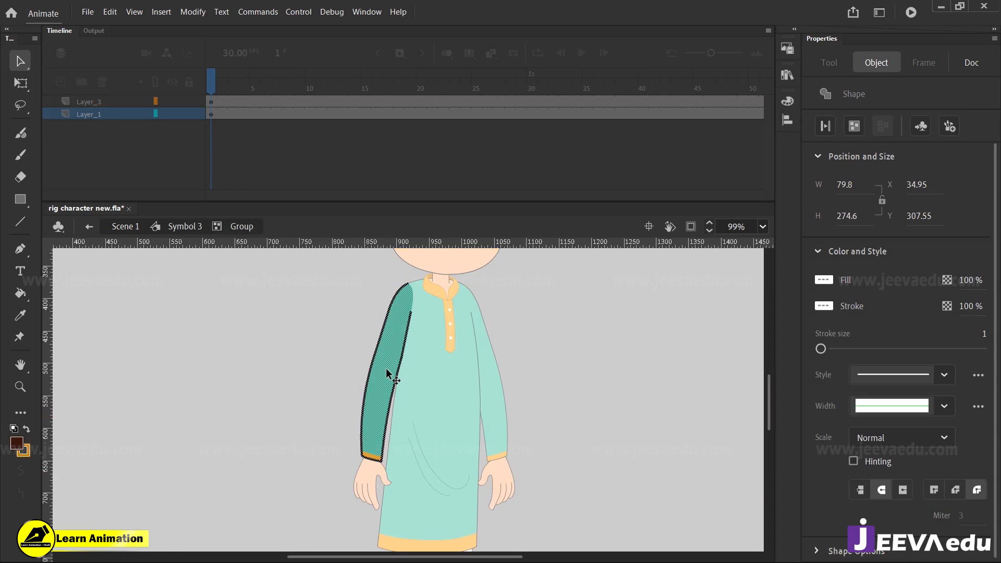
pyautogui.click(411, 414)
pyautogui.moveTo(392, 395); pyautogui.dragTo(467, 417)
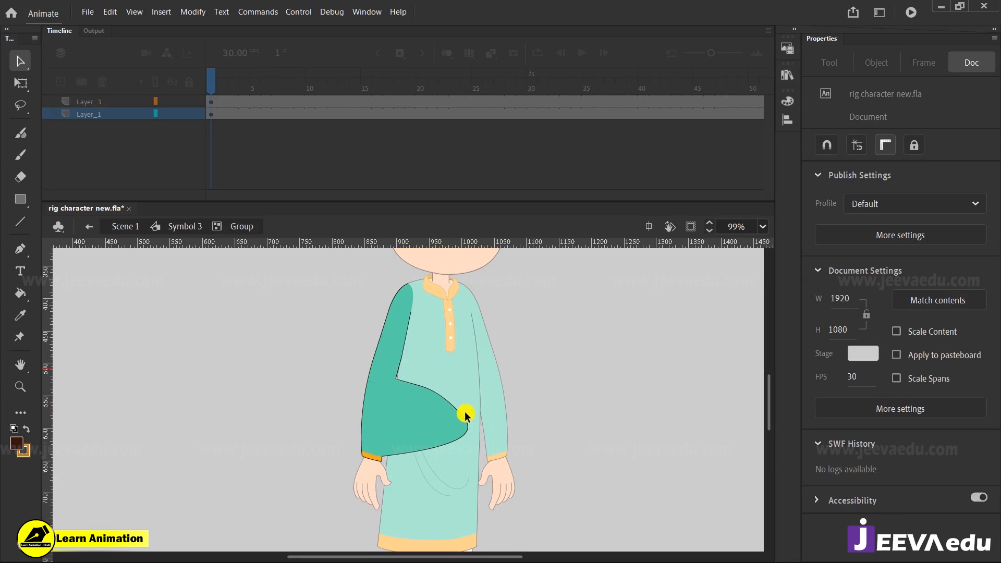
pyautogui.hotkey('ctrl', 'z')
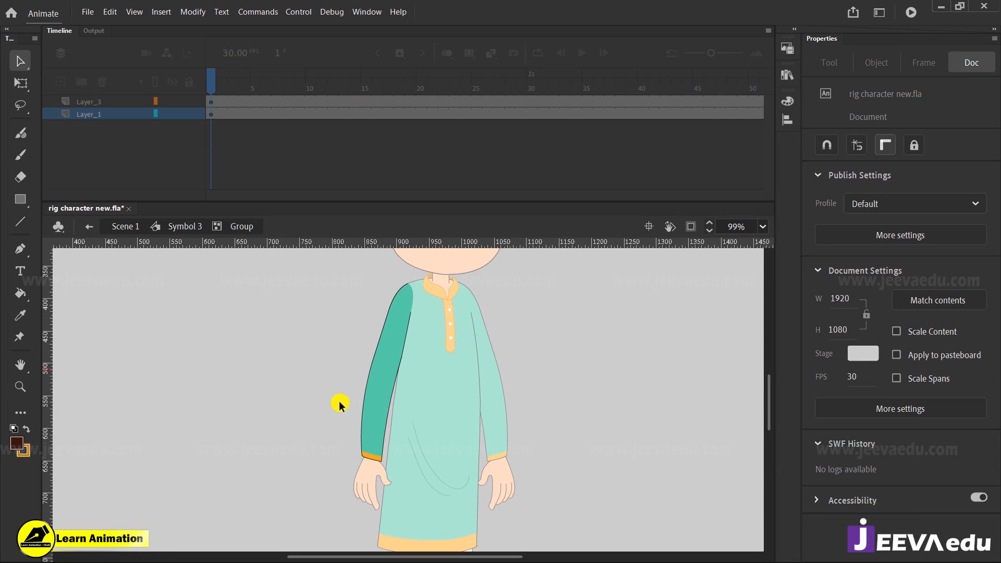
pyautogui.doubleClick(336, 399)
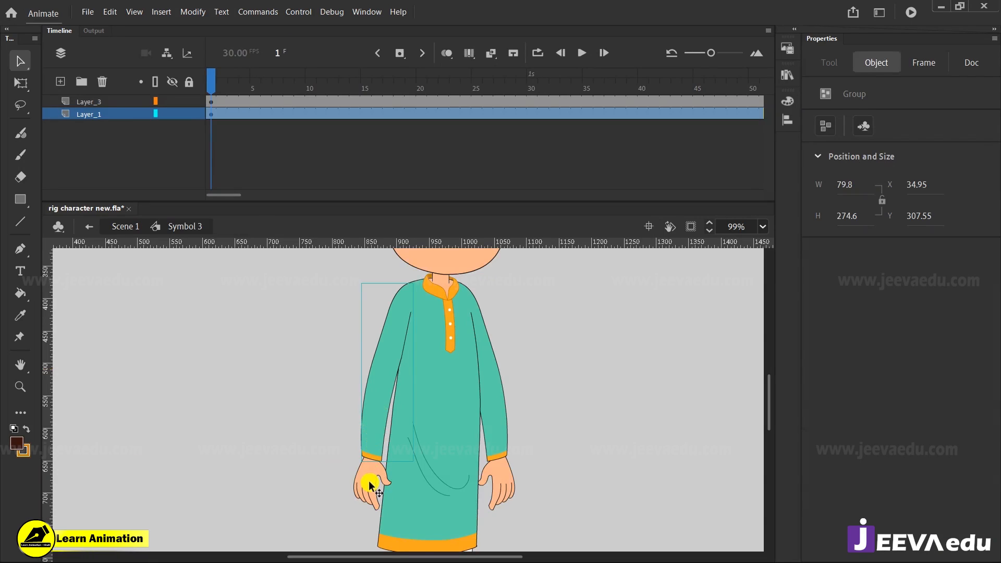
# Move the sleeve and its hand from Layer_1 in place onto a new layer, and convert them into one graphic symbol
pyautogui.press('Delete')
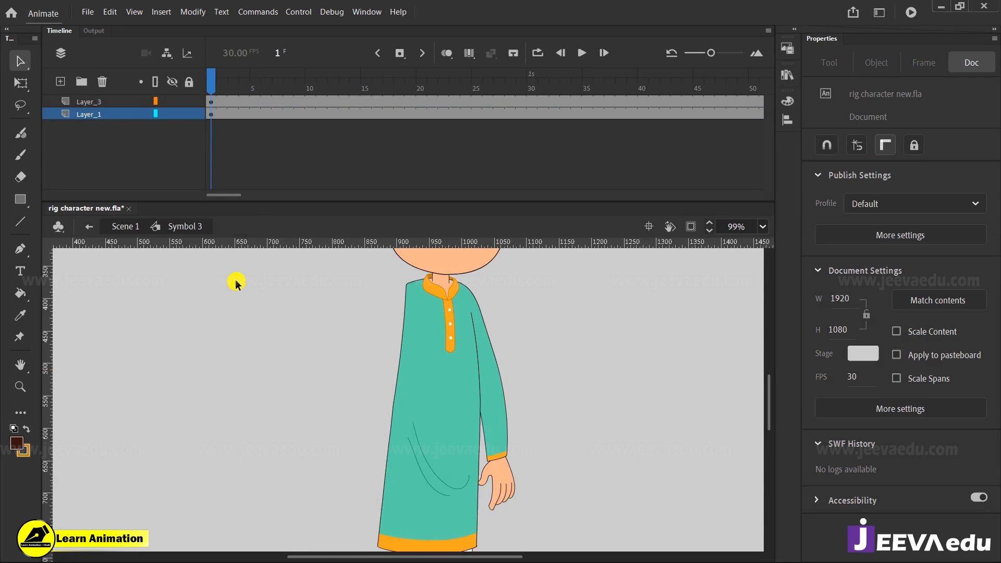
pyautogui.rightClick(147, 293)
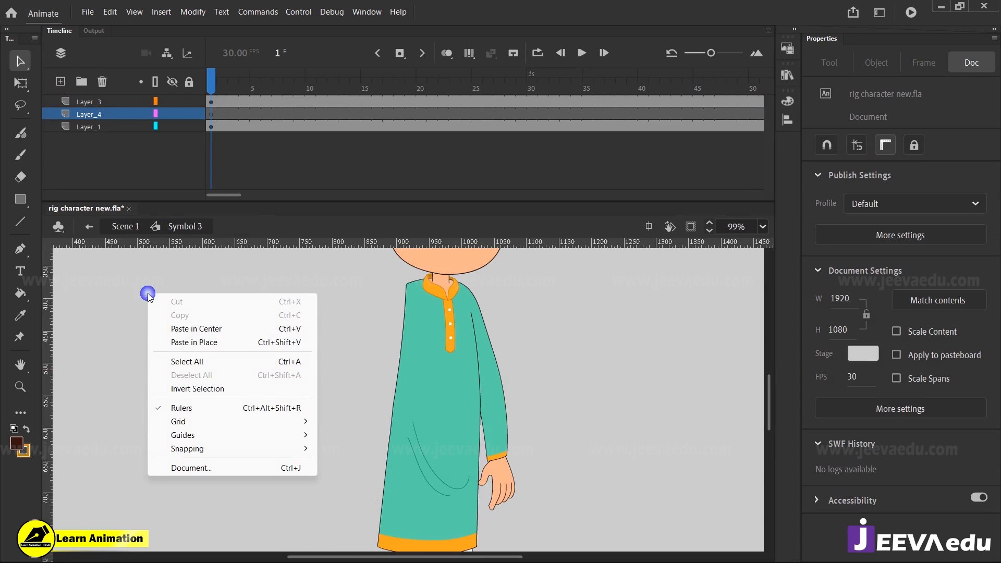
pyautogui.click(186, 343)
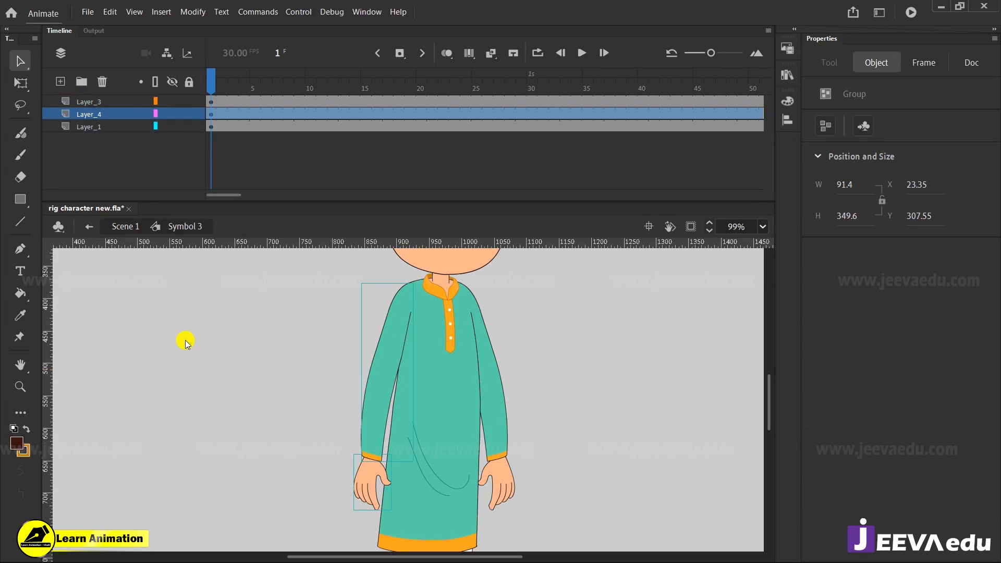
pyautogui.press('F8')
pyautogui.press('Return')
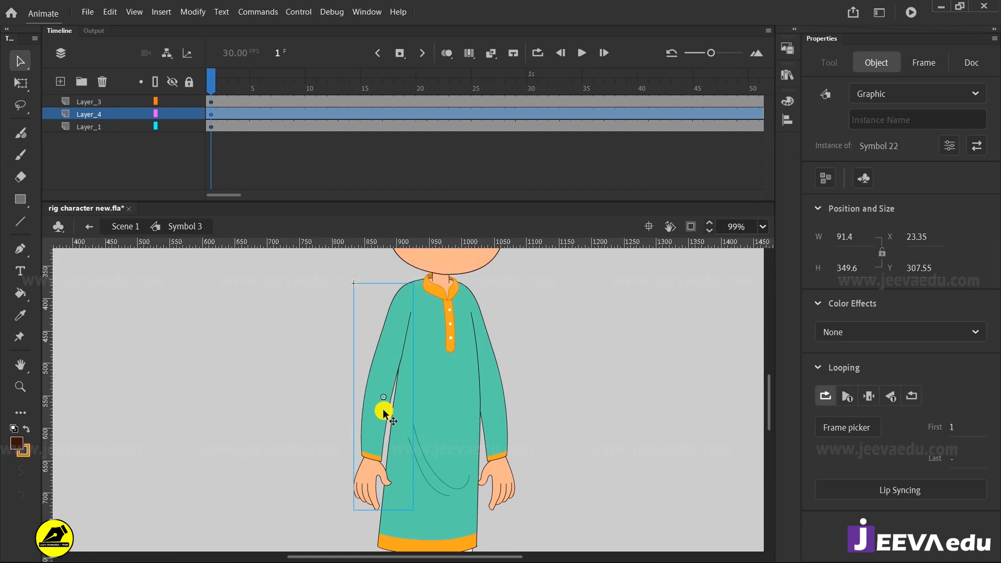
# Open the sleeve group inside the new arm symbol for editing, with nothing selected
pyautogui.doubleClick(381, 372)
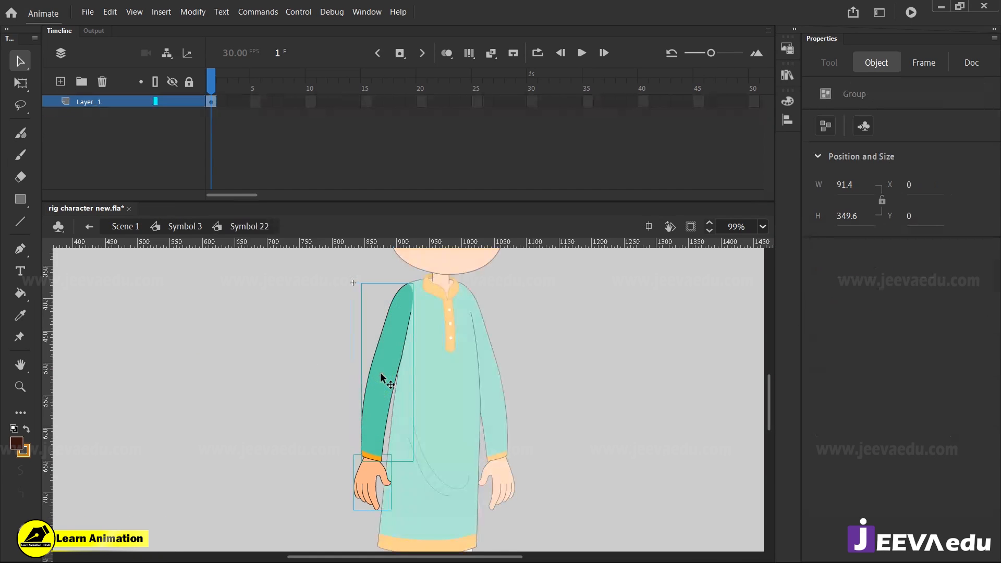
pyautogui.doubleClick(343, 379)
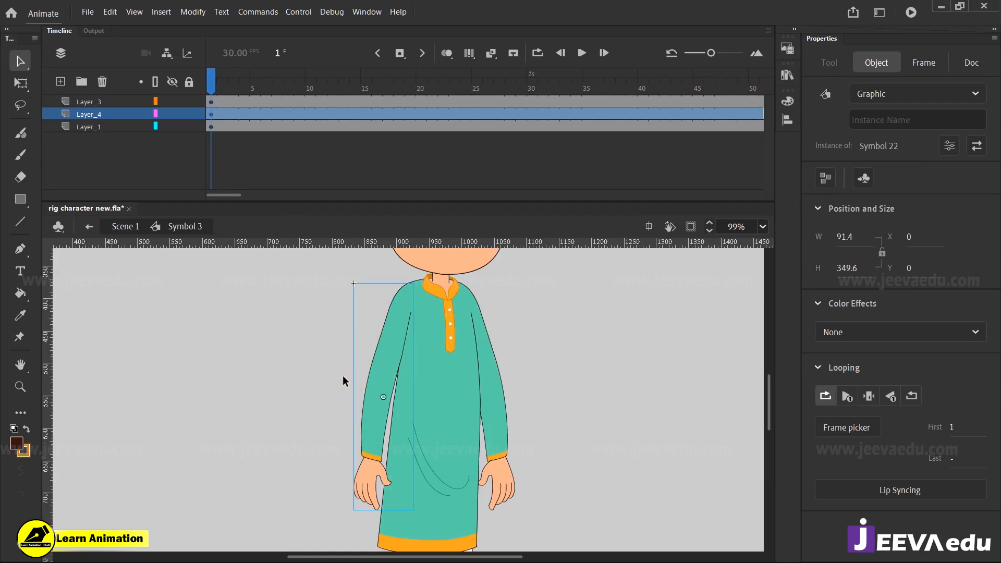
pyautogui.doubleClick(384, 372)
pyautogui.click(384, 372)
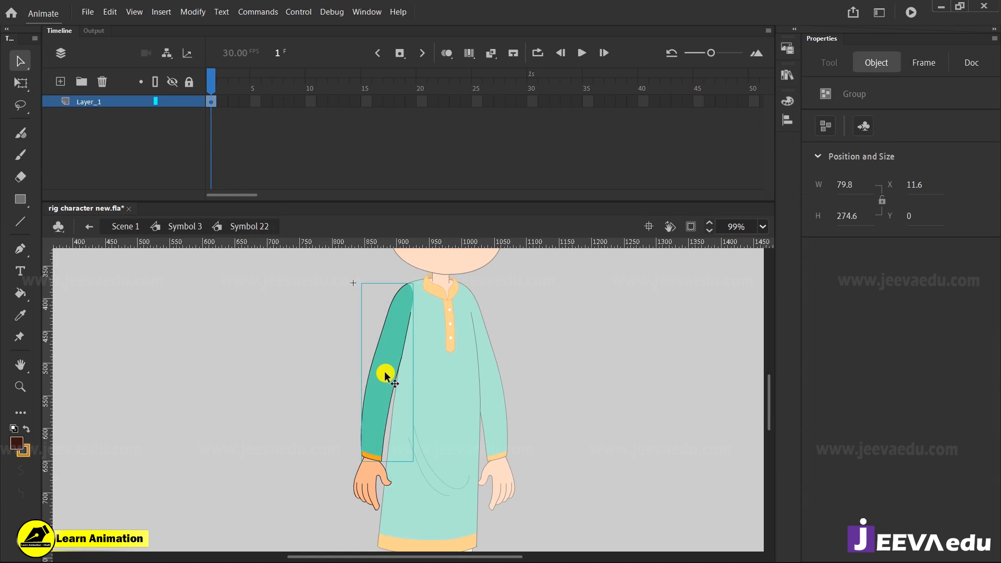
pyautogui.doubleClick(384, 372)
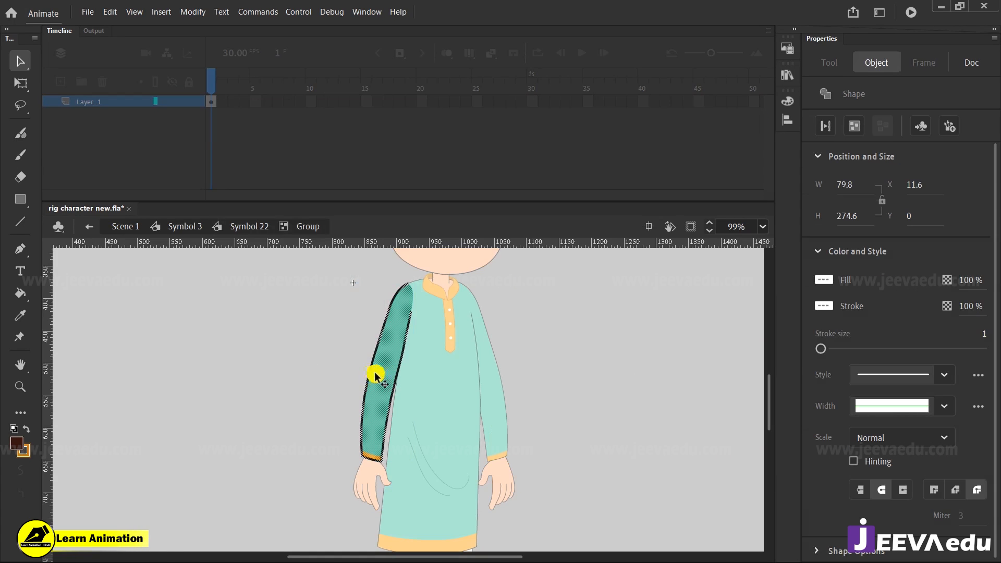
pyautogui.click(325, 384)
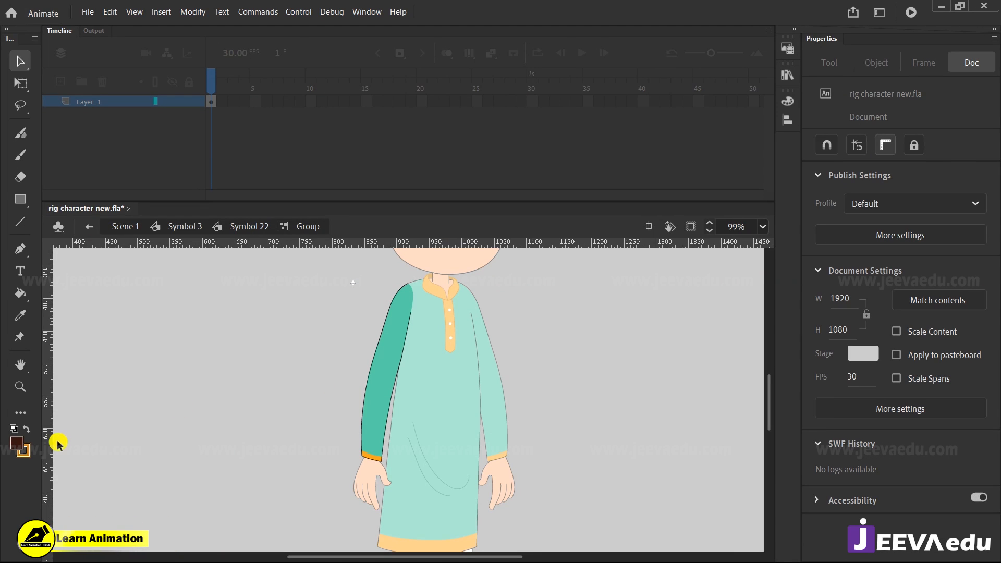
# Set the stroke colour to red and draw a slightly slanted straight line across the sleeve at the elbow
pyautogui.click(23, 450)
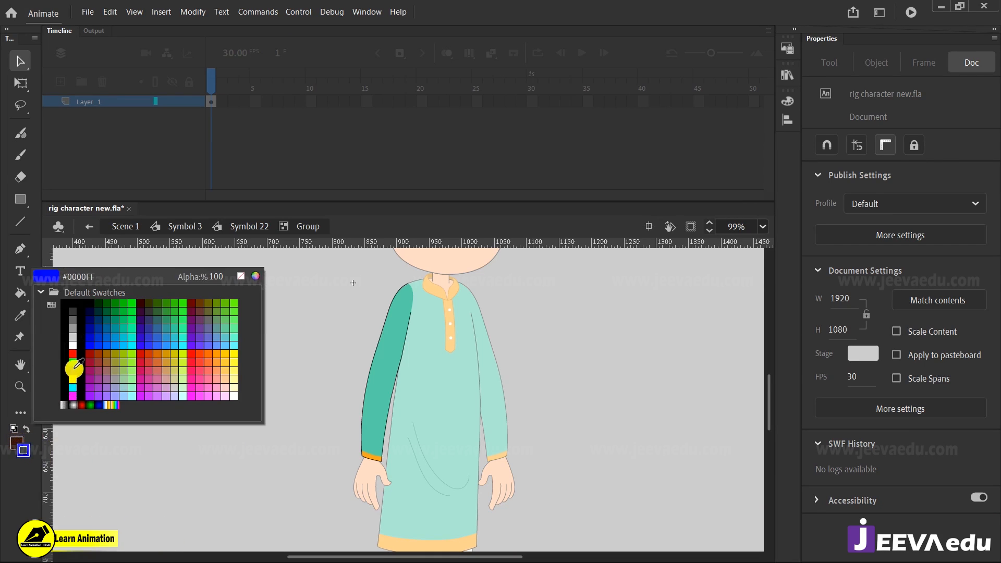
pyautogui.click(75, 353)
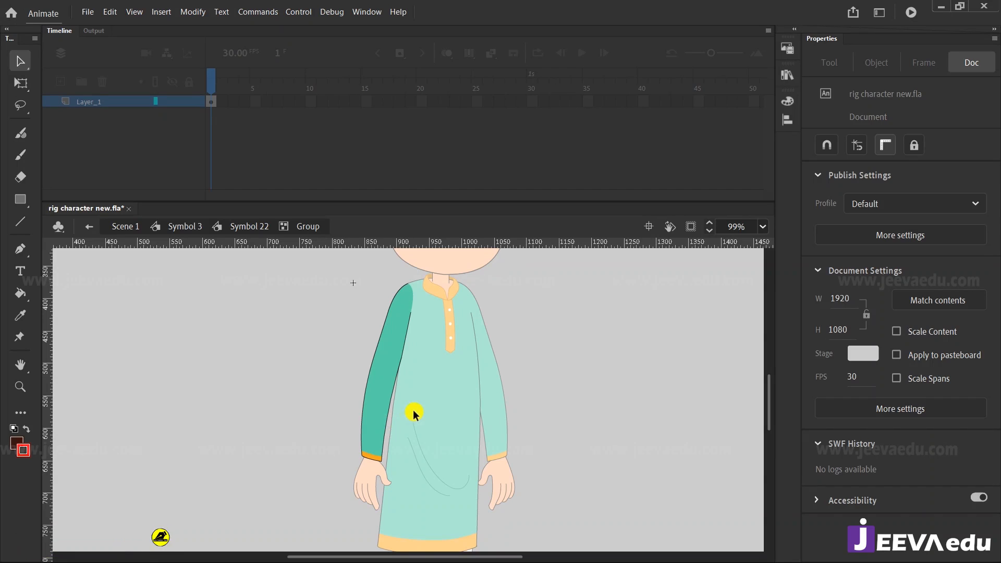
pyautogui.press('n')
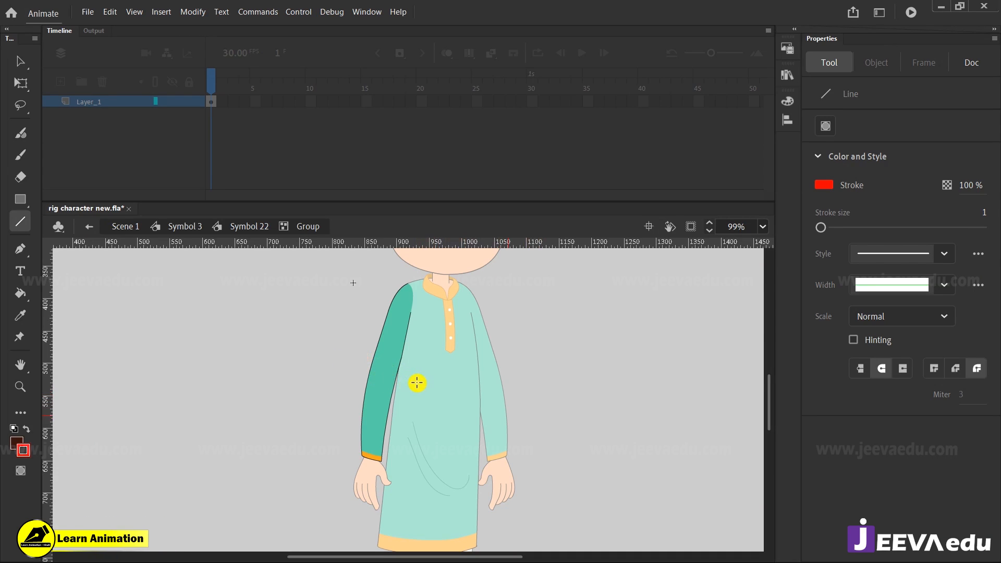
pyautogui.moveTo(360, 374); pyautogui.dragTo(342, 368)
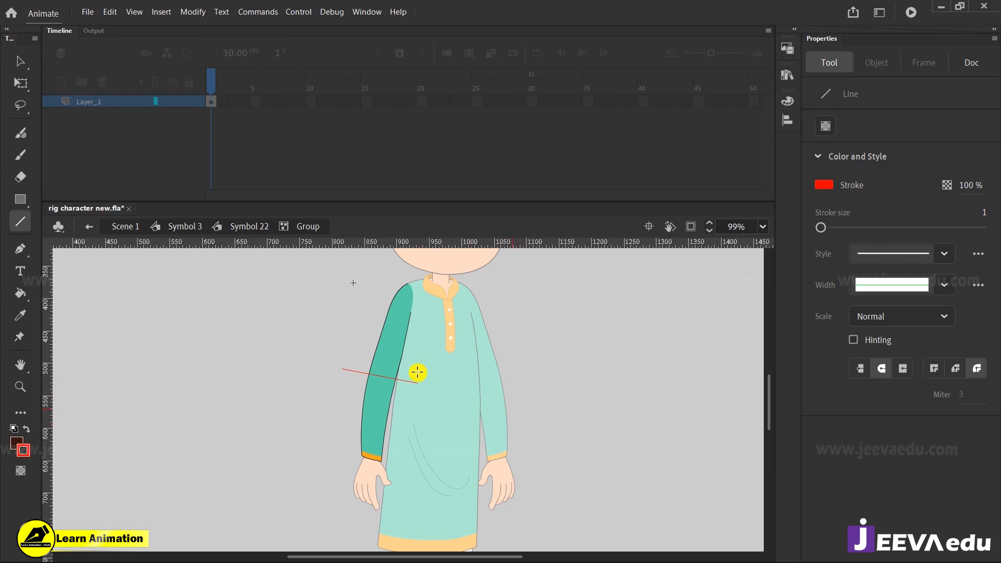
# Move the sleeve fill above the red elbow line onto the torso, to about X 136, Y 8
pyautogui.press('v')
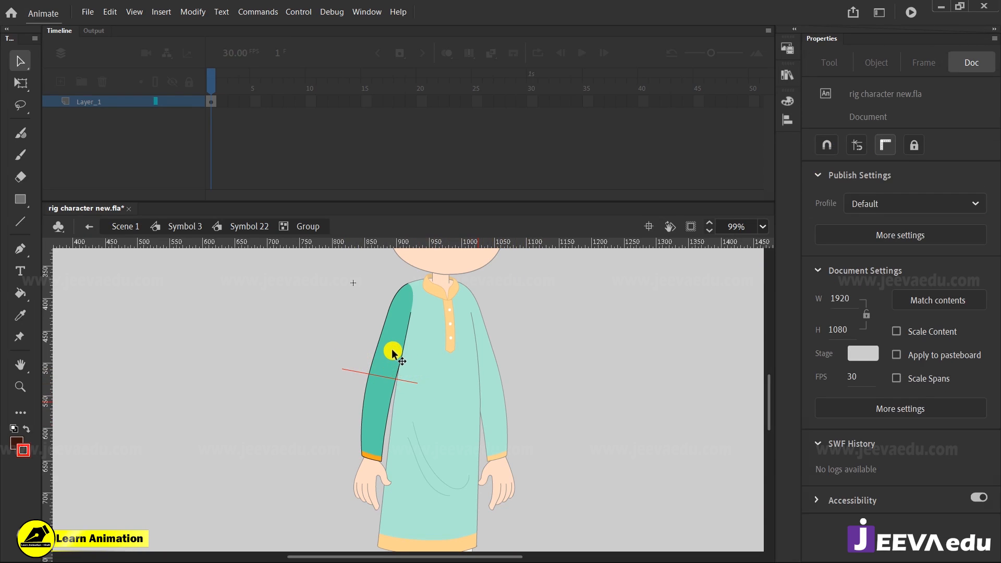
pyautogui.click(392, 352)
pyautogui.moveTo(392, 352); pyautogui.dragTo(464, 356)
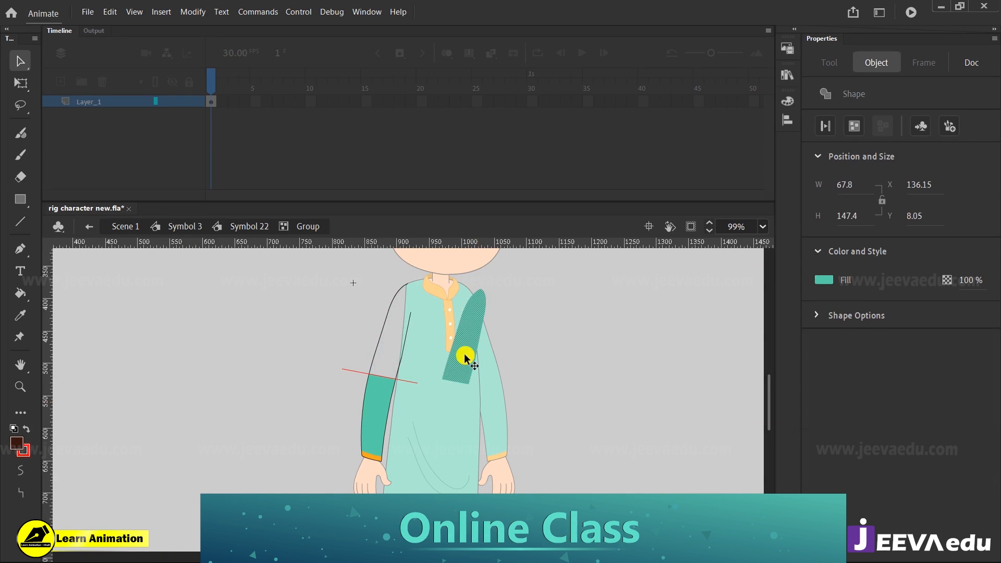
# Undo the sleeve fill's move and convert the upper sleeve fill with its outlines into a graphic symbol in place
pyautogui.hotkey('ctrl', 'z')
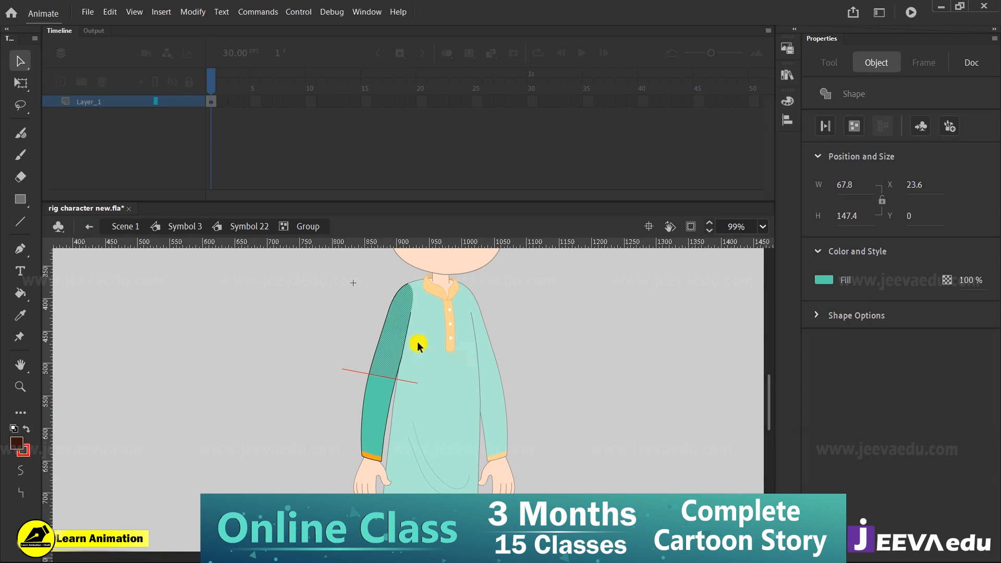
pyautogui.doubleClick(403, 340)
pyautogui.moveTo(403, 340); pyautogui.dragTo(466, 342)
pyautogui.hotkey('ctrl', 'z')
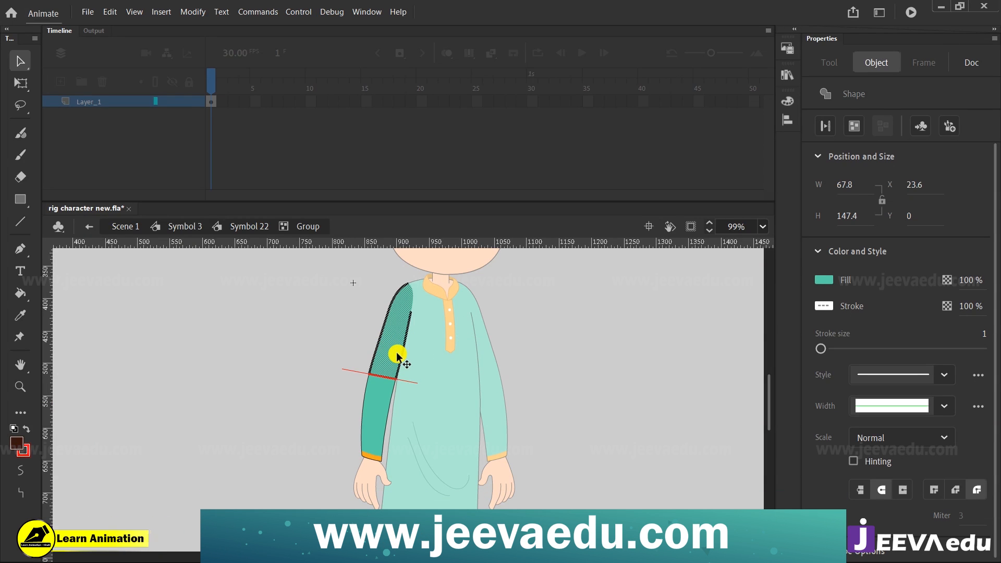
pyautogui.press('F8')
pyautogui.press('Return')
pyautogui.moveTo(395, 358); pyautogui.dragTo(395, 332)
pyautogui.hotkey('ctrl', 'z')
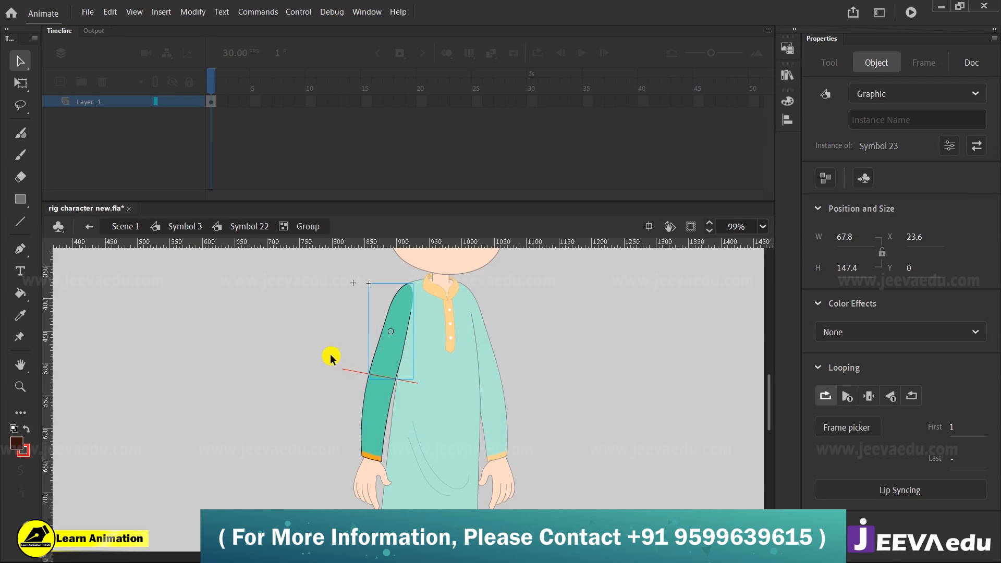
# Convert the lower sleeve, with its cuff and the red elbow line, into a graphic symbol
pyautogui.moveTo(288, 322)
pyautogui.mouseDown()
pyautogui.moveTo(355, 411)
pyautogui.moveTo(430, 469)
pyautogui.mouseUp()
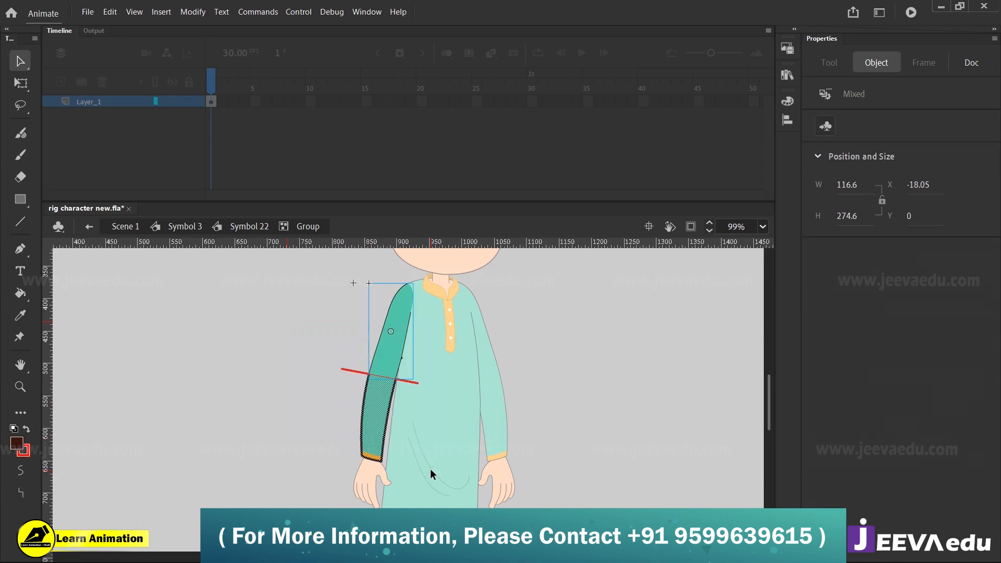
pyautogui.click(398, 380)
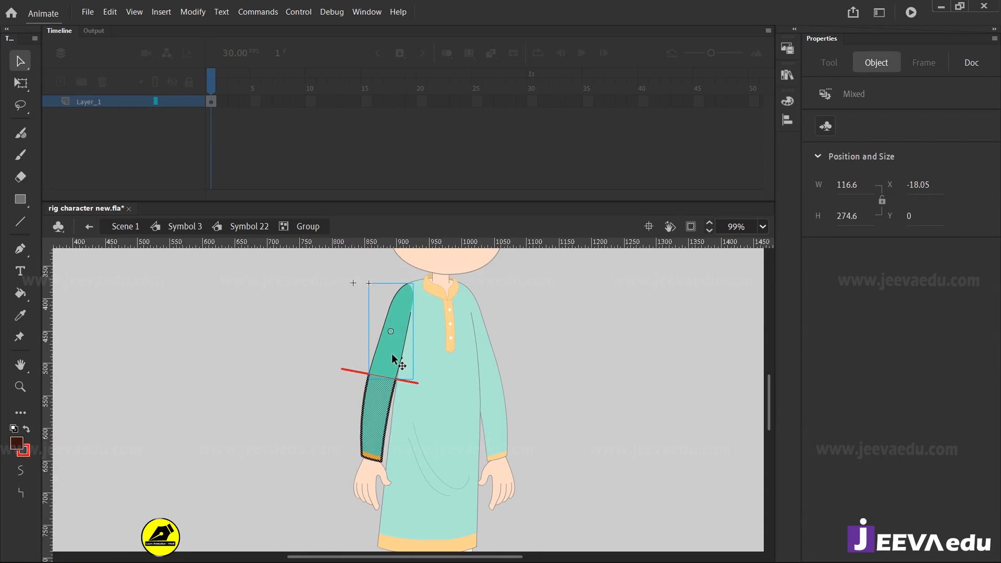
pyautogui.keyDown('shift'); pyautogui.click(395, 358); pyautogui.keyUp('shift')
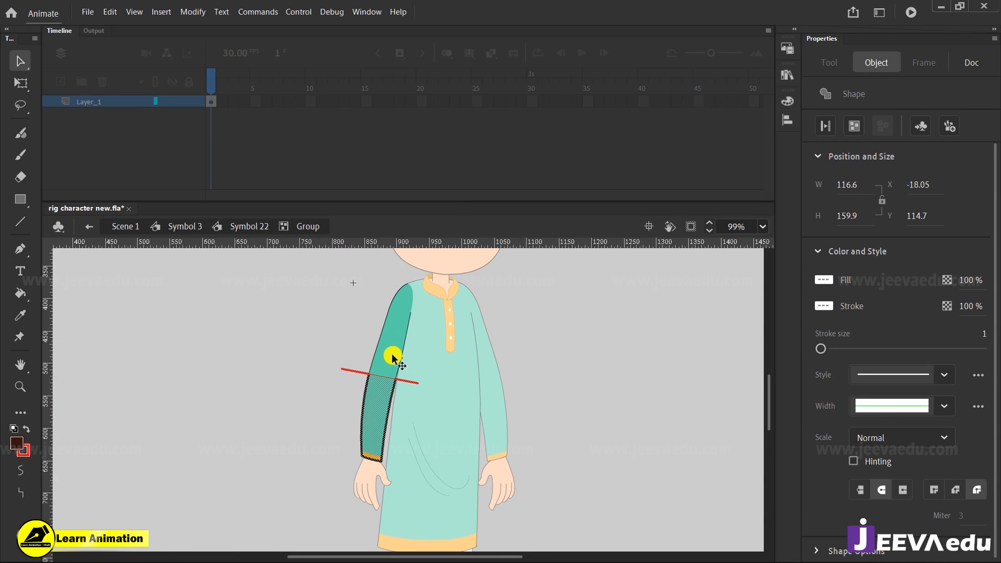
pyautogui.press('F9')
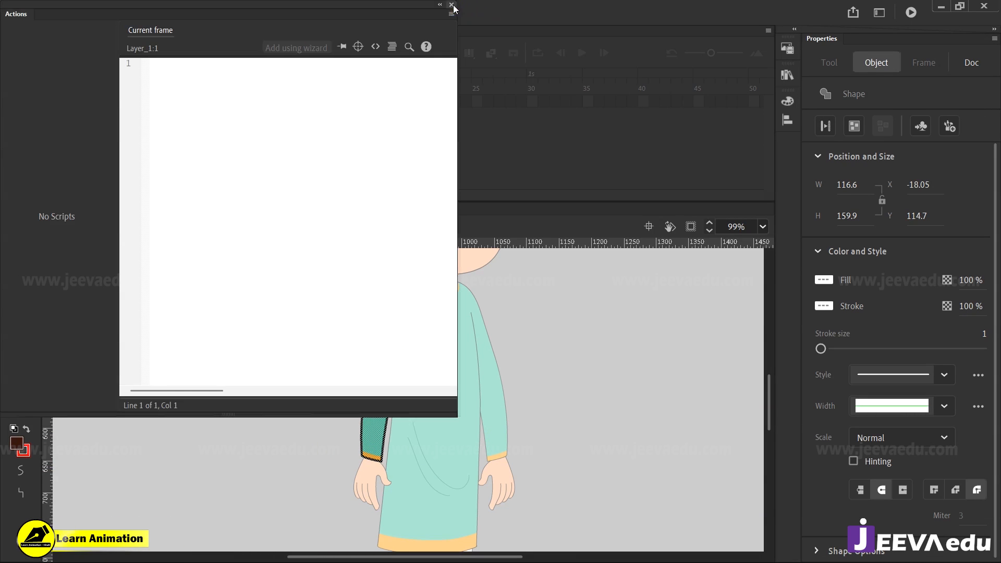
pyautogui.click(452, 5)
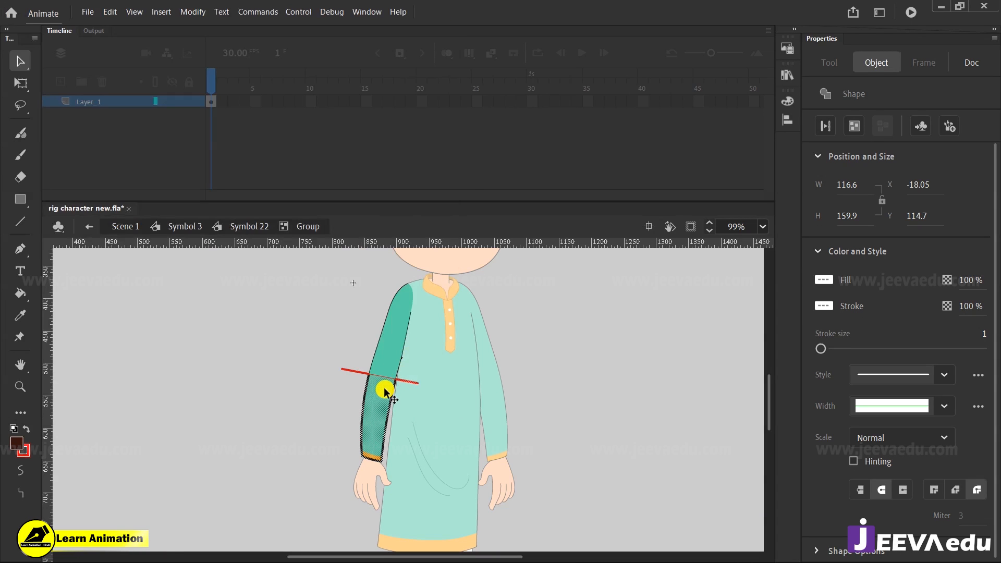
pyautogui.press('F8')
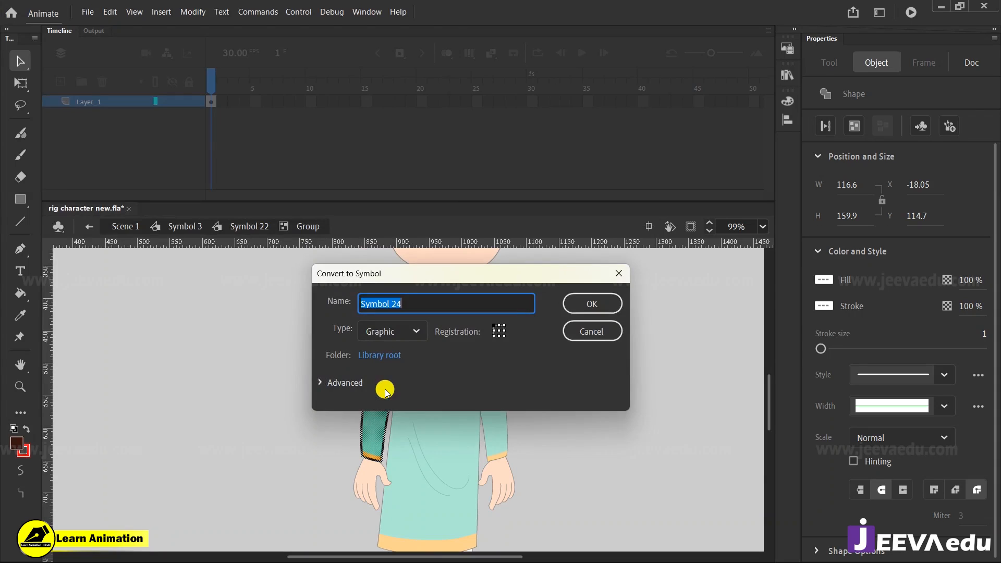
pyautogui.click(591, 303)
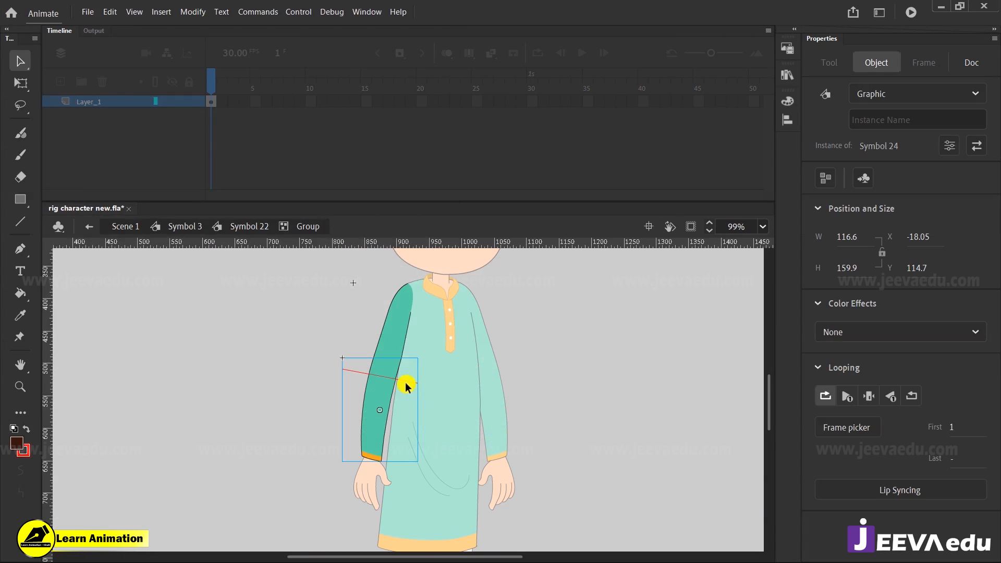
# Open the lower sleeve symbol and delete the red line pieces sticking out on both sides of the elbow
pyautogui.press('z')
pyautogui.moveTo(328, 343); pyautogui.dragTo(433, 409)
pyautogui.press('v')
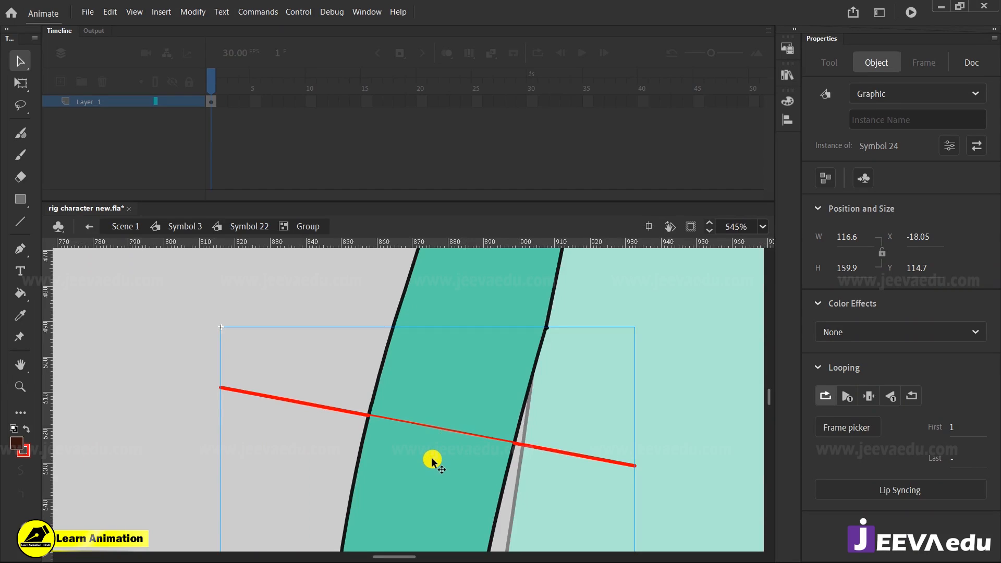
pyautogui.doubleClick(431, 457)
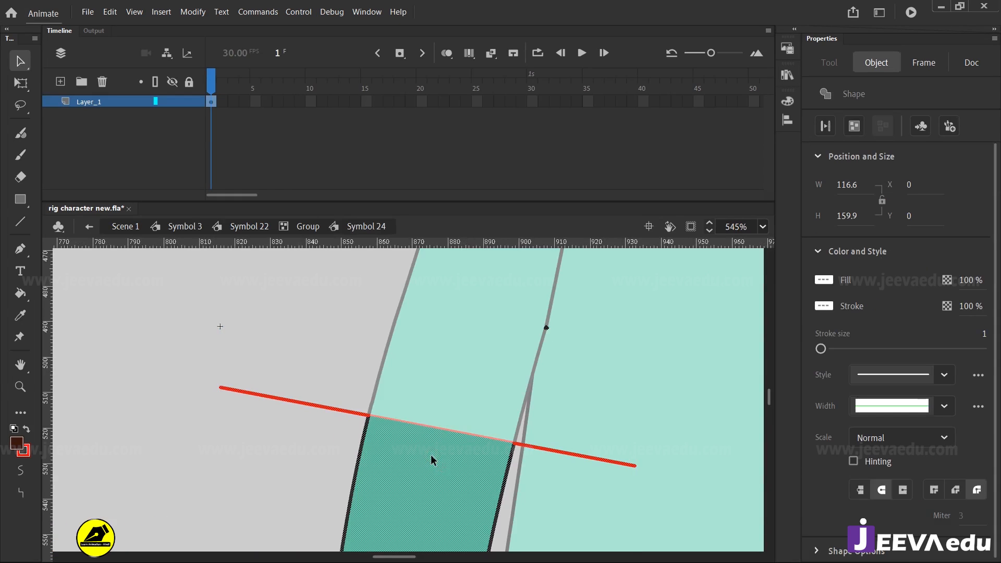
pyautogui.click(321, 435)
pyautogui.click(316, 405)
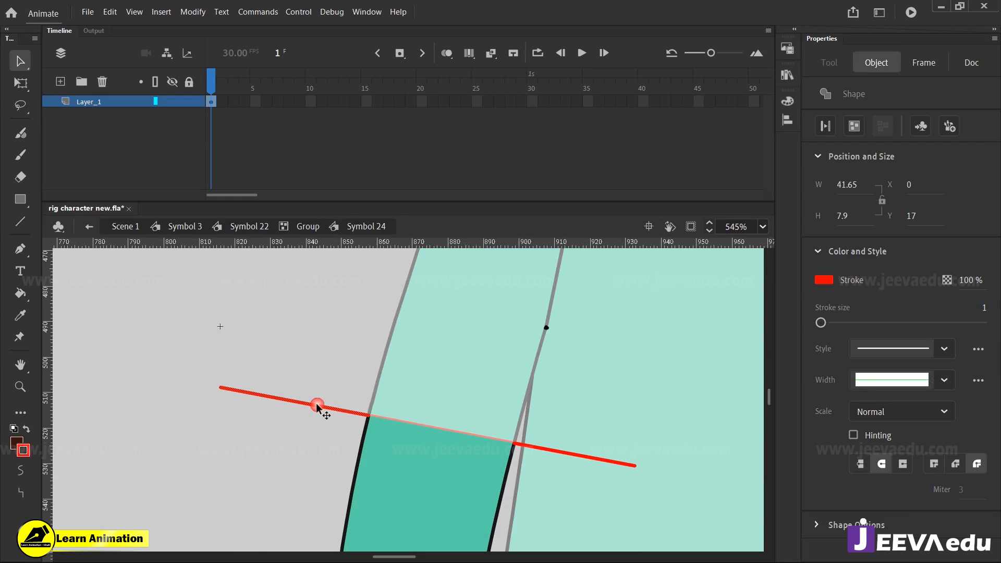
pyautogui.press('Delete')
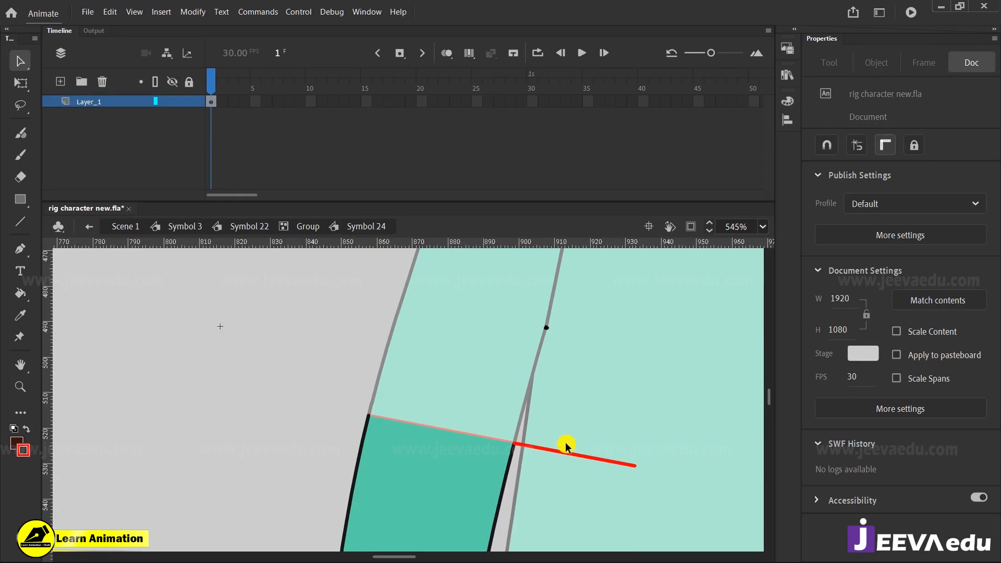
pyautogui.click(571, 457)
pyautogui.press('Delete')
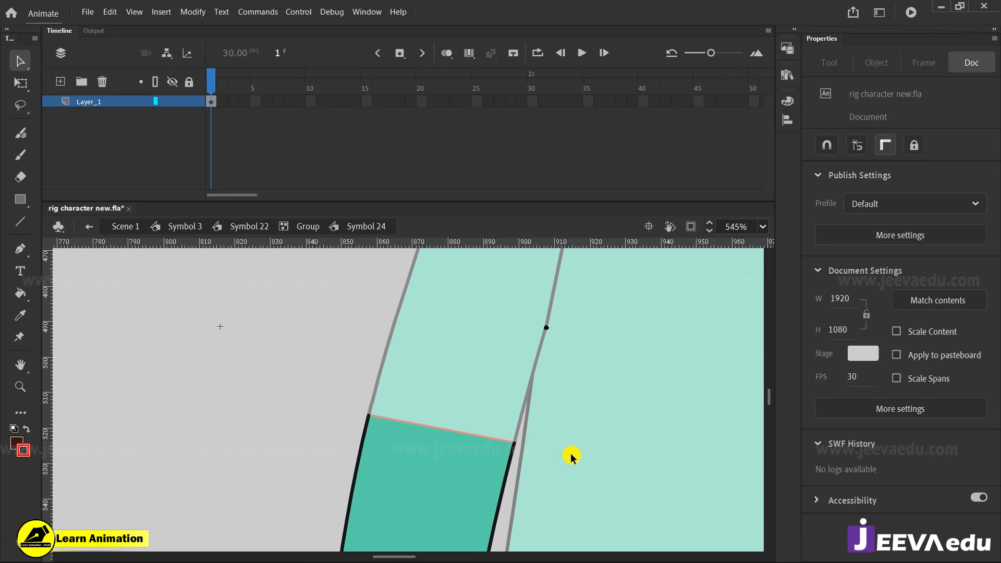
# Open the upper sleeve symbol, delete the red line along its lower edge, and return to the group
pyautogui.doubleClick(470, 397)
pyautogui.doubleClick(470, 396)
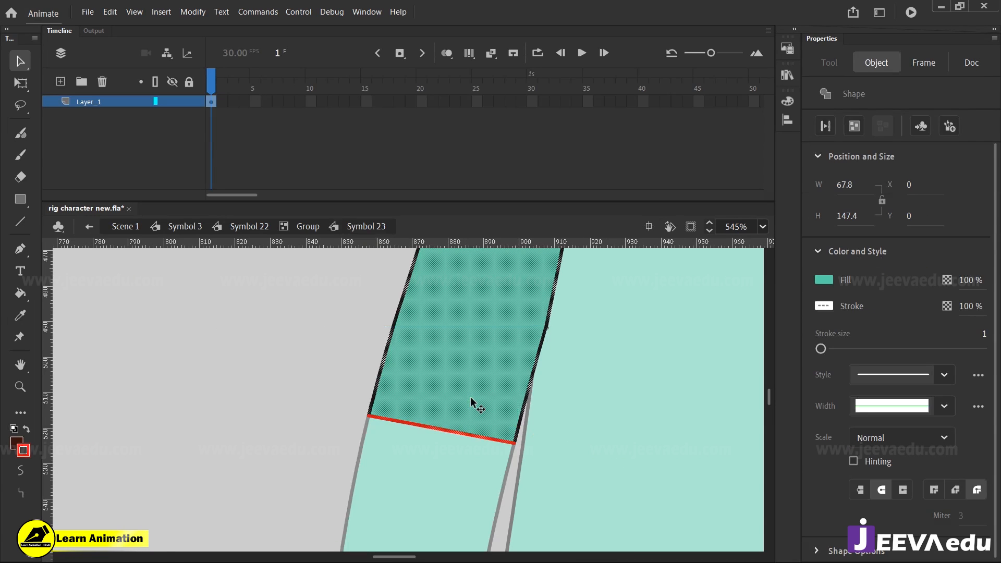
pyautogui.click(323, 408)
pyautogui.click(422, 427)
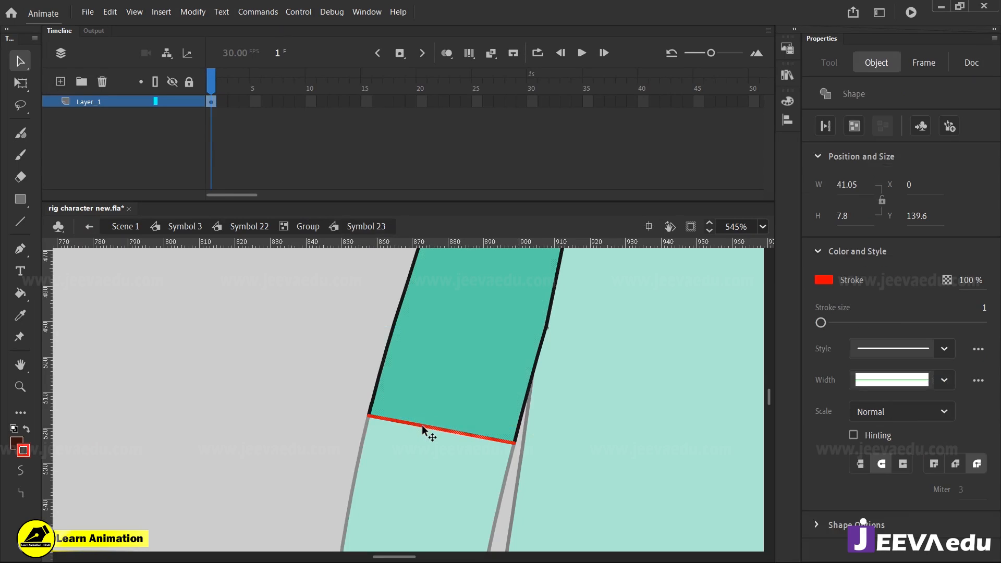
pyautogui.press('Delete')
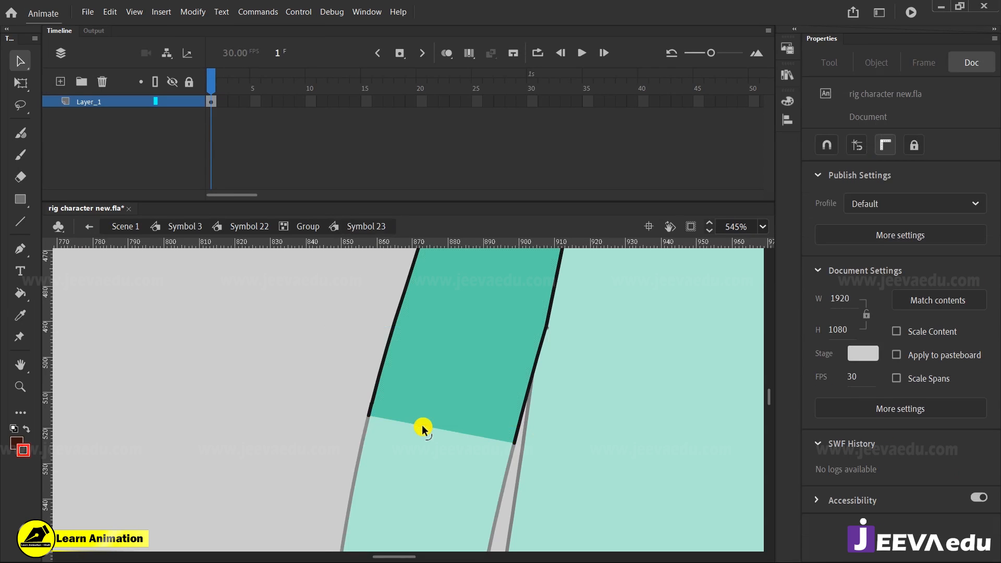
pyautogui.doubleClick(306, 375)
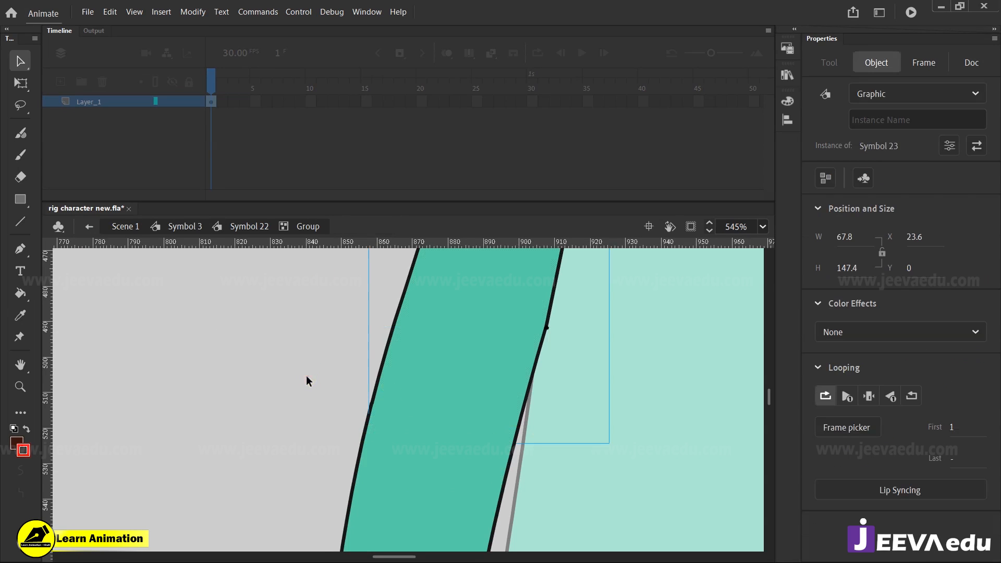
# Return to the arm symbol and ungroup the sleeve into its separate upper and lower symbols
pyautogui.click(245, 227)
pyautogui.press('z')
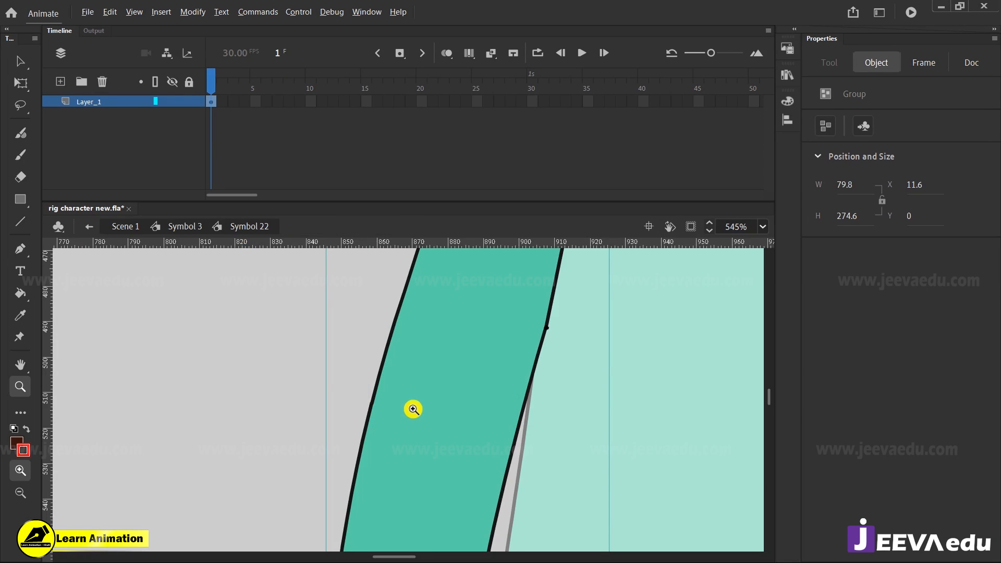
pyautogui.keyDown('alt'); pyautogui.click(413, 409); pyautogui.keyUp('alt')
pyautogui.keyDown('alt'); pyautogui.click(413, 410); pyautogui.keyUp('alt')
pyautogui.press('v')
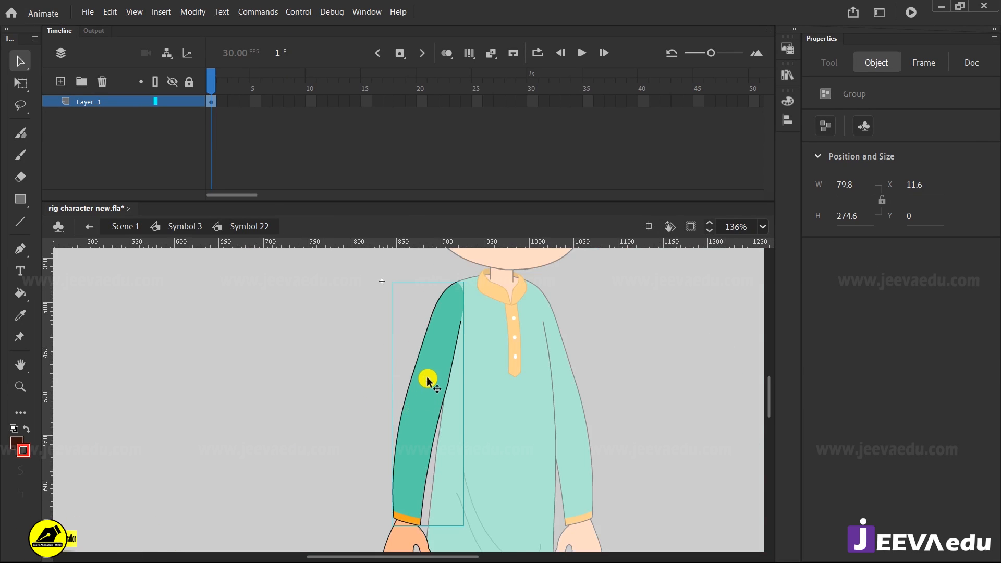
pyautogui.doubleClick(427, 379)
pyautogui.click(431, 375)
pyautogui.click(419, 430)
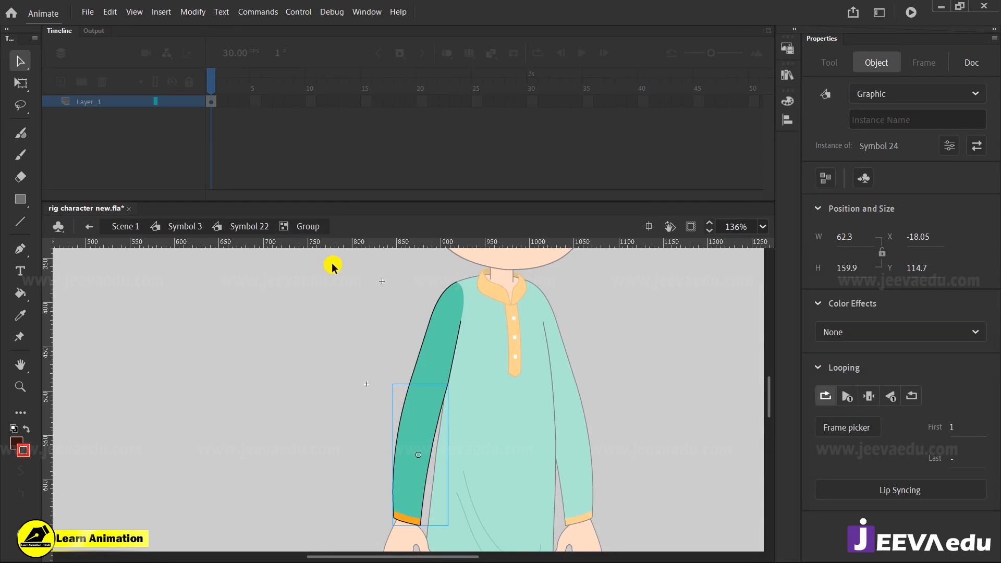
pyautogui.click(249, 225)
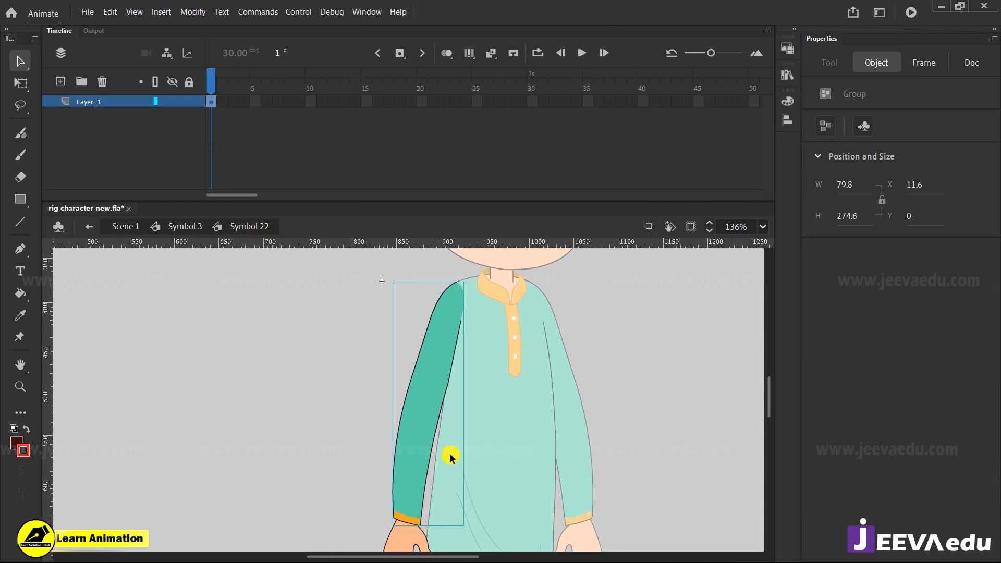
pyautogui.moveTo(459, 461); pyautogui.dragTo(449, 429)
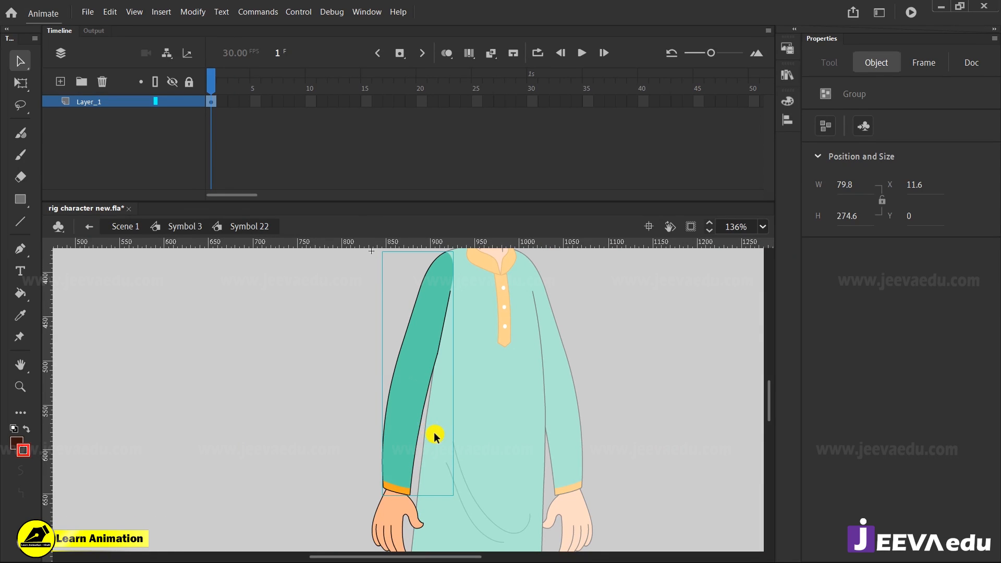
pyautogui.hotkey('ctrl', 'shift', 'g')
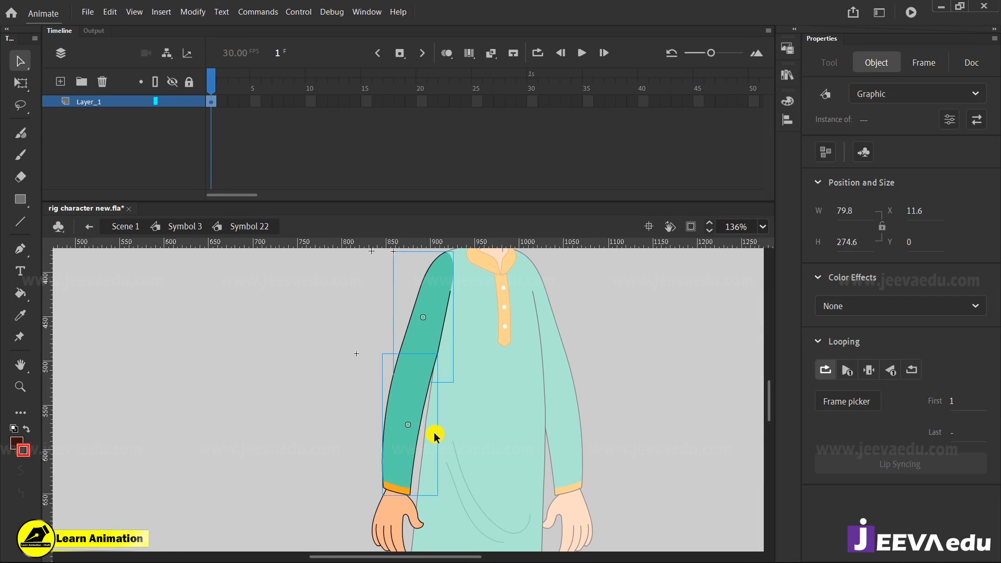
pyautogui.click(443, 433)
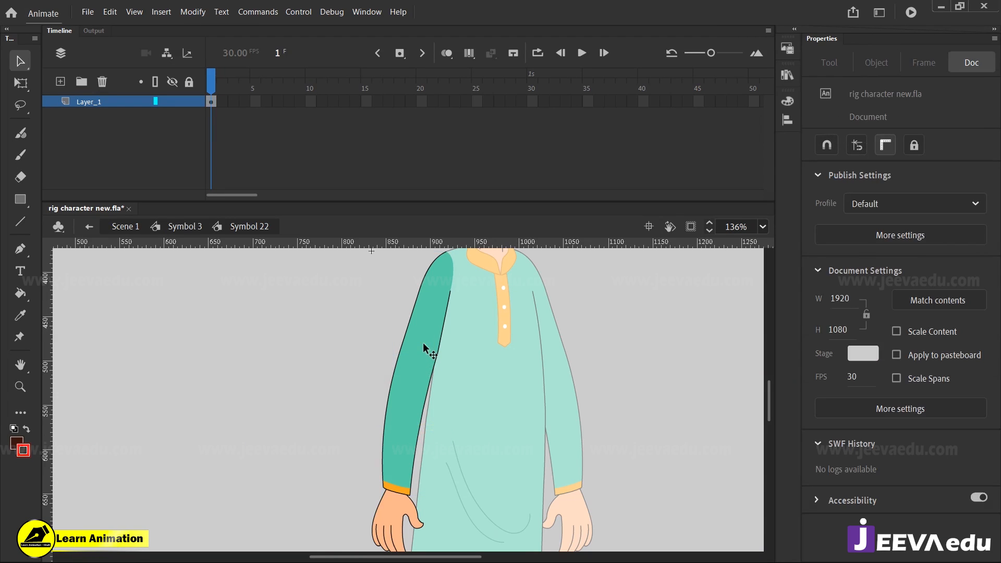
# Move the lower sleeve and the hand from Layer_1 in place onto a new layer
pyautogui.click(423, 343)
pyautogui.moveTo(402, 442); pyautogui.dragTo(342, 441)
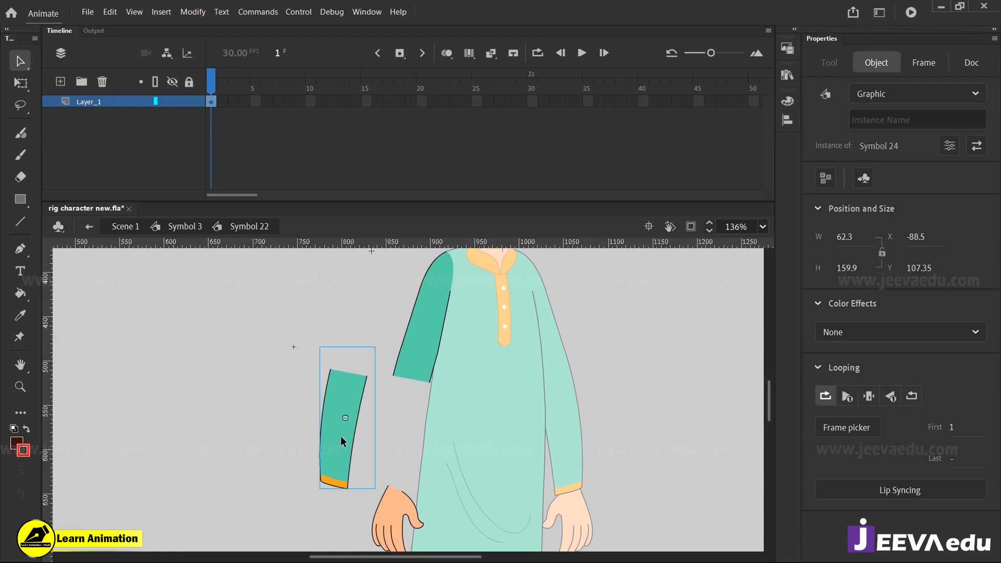
pyautogui.hotkey('ctrl', 'z')
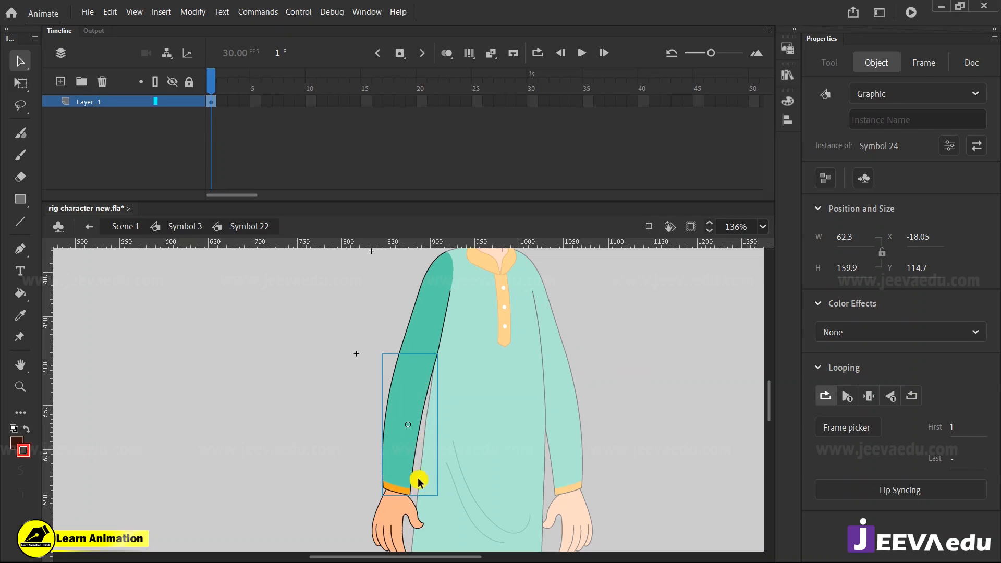
pyautogui.keyDown('shift'); pyautogui.click(396, 506); pyautogui.keyUp('shift')
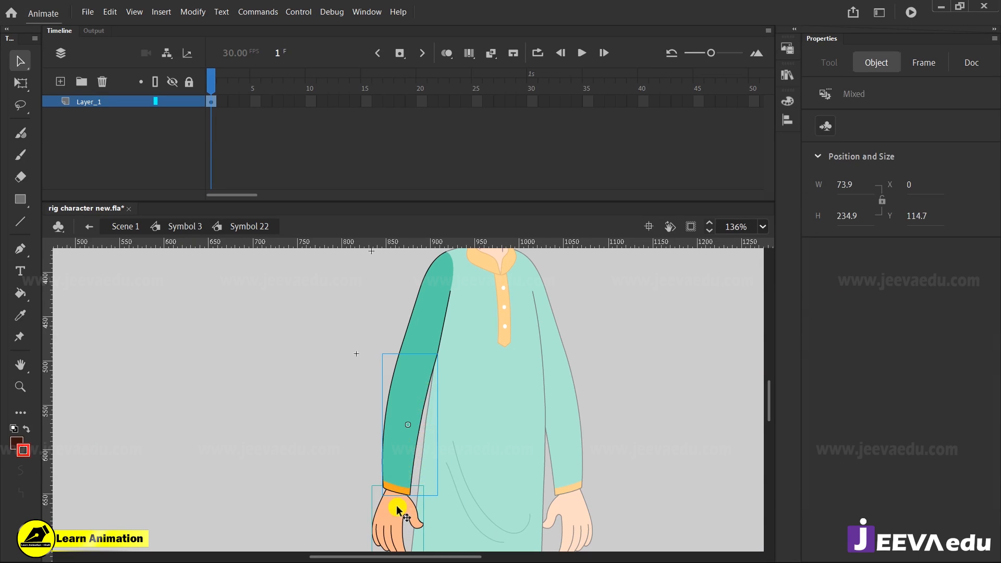
pyautogui.press('Delete')
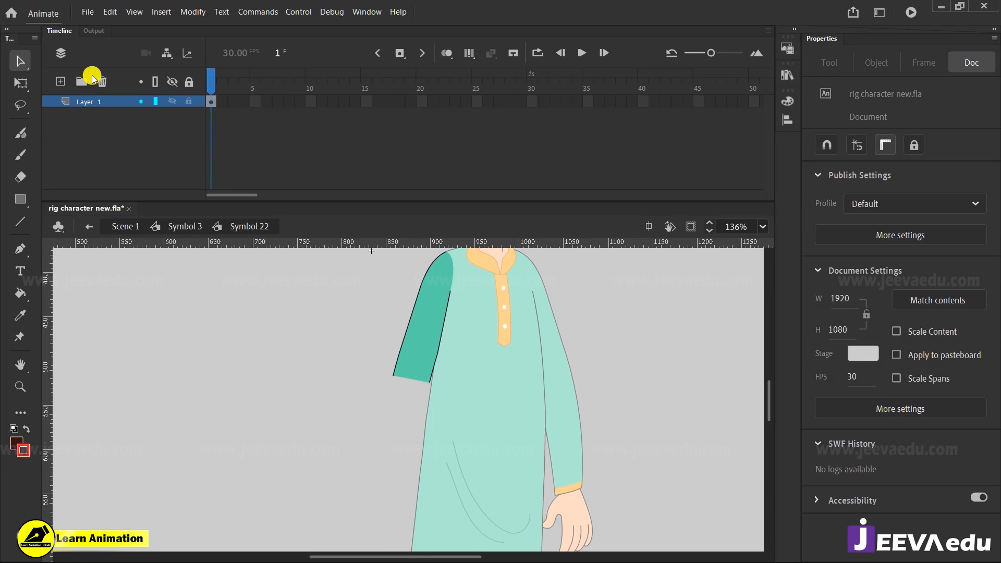
pyautogui.click(65, 83)
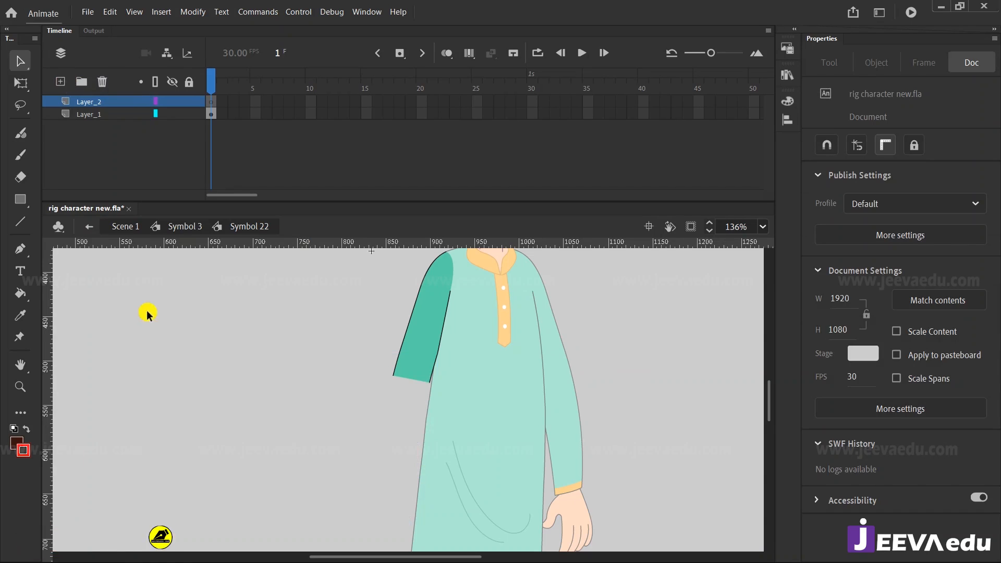
pyautogui.rightClick(152, 342)
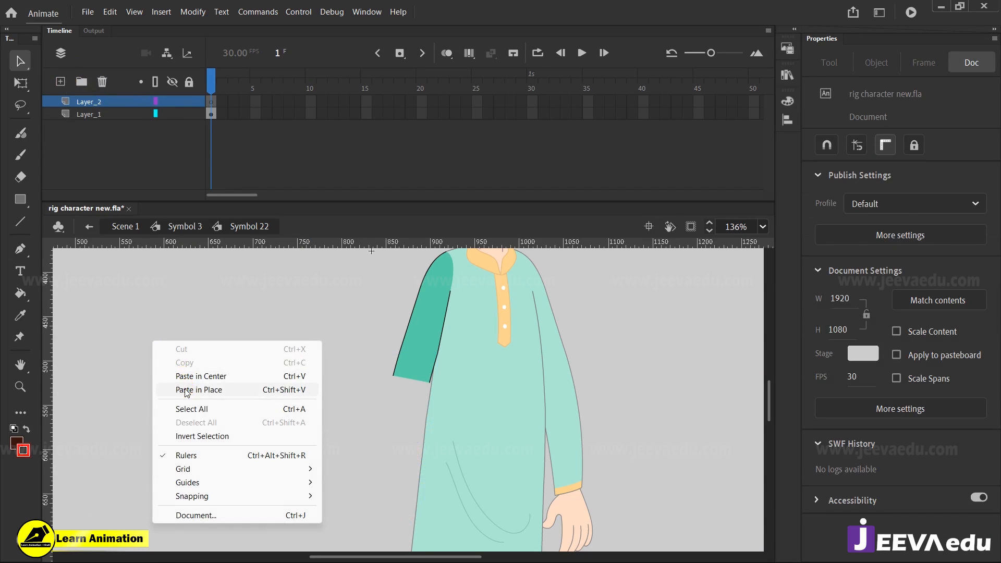
pyautogui.click(198, 390)
pyautogui.moveTo(395, 466); pyautogui.dragTo(308, 454)
pyautogui.hotkey('ctrl', 'z')
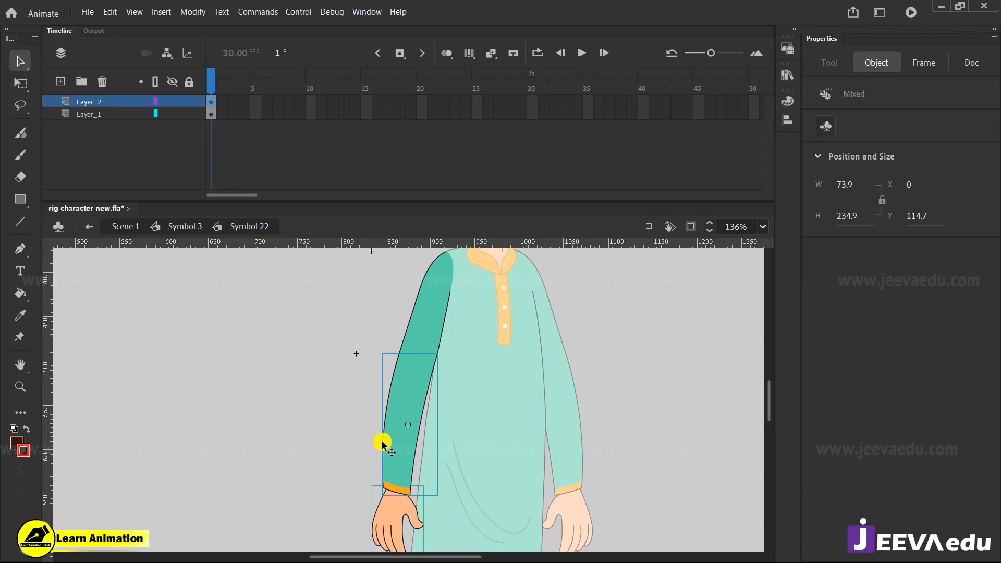
# Open the lower sleeve symbol and delete the stray black speck left at the inner side of the elbow
pyautogui.doubleClick(423, 399)
pyautogui.press('z')
pyautogui.moveTo(428, 341); pyautogui.dragTo(452, 379)
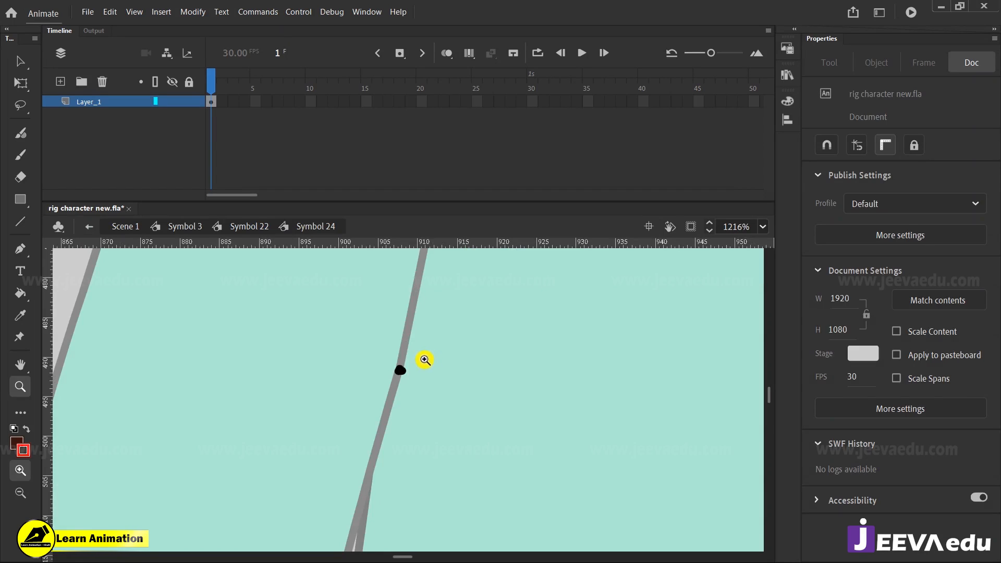
pyautogui.press('v')
pyautogui.moveTo(437, 349); pyautogui.dragTo(375, 390)
pyautogui.click(375, 392)
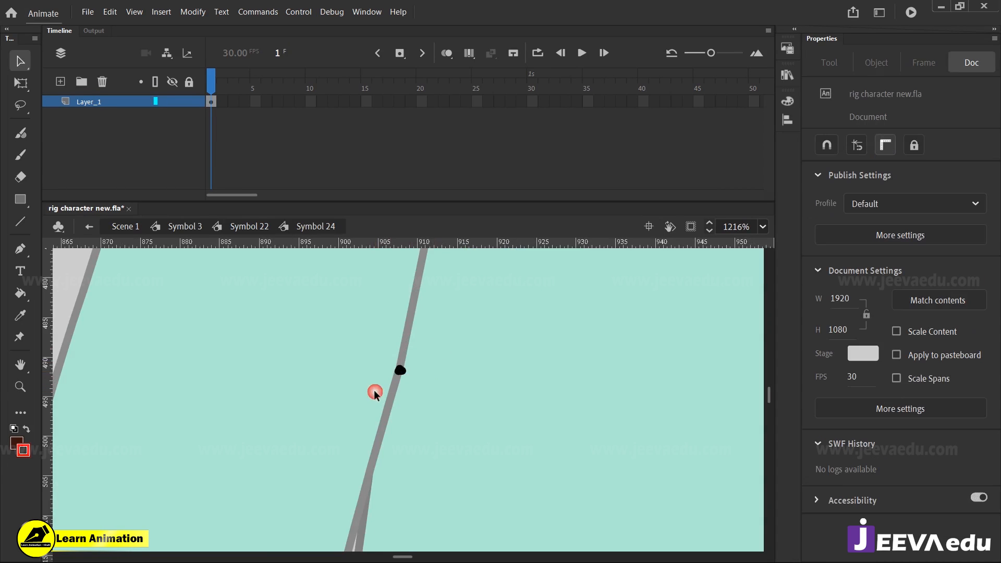
pyautogui.moveTo(423, 349); pyautogui.dragTo(384, 377)
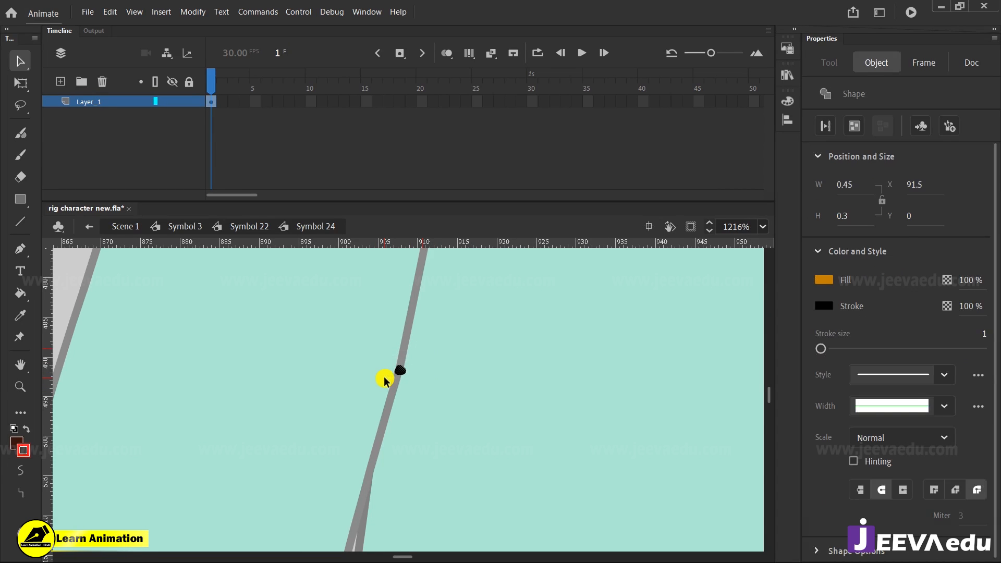
pyautogui.press('Delete')
pyautogui.click(384, 376)
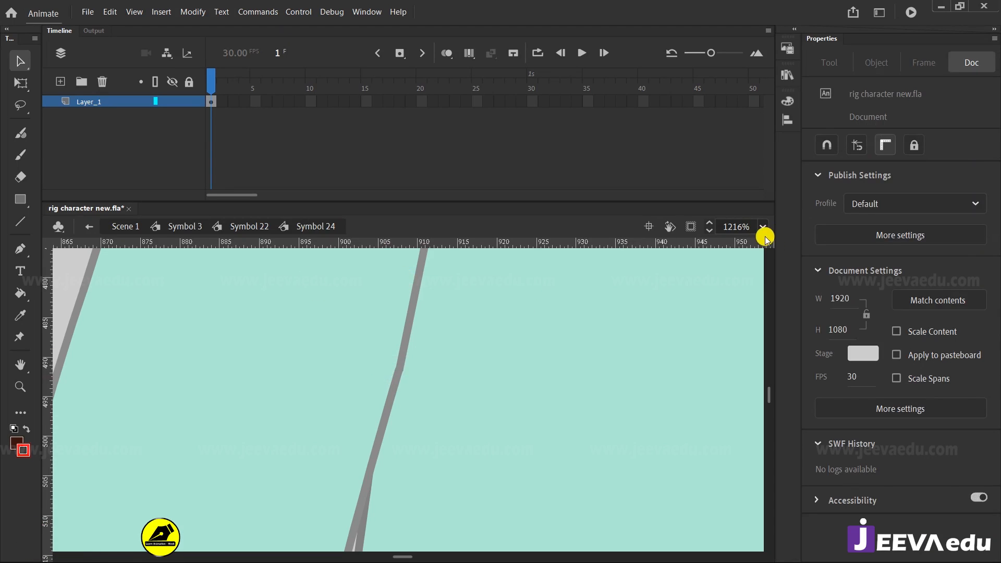
# Return from the lower sleeve symbol to the arm symbol, Symbol 22
pyautogui.press('z')
pyautogui.keyDown('alt'); pyautogui.click(345, 423); pyautogui.keyUp('alt')
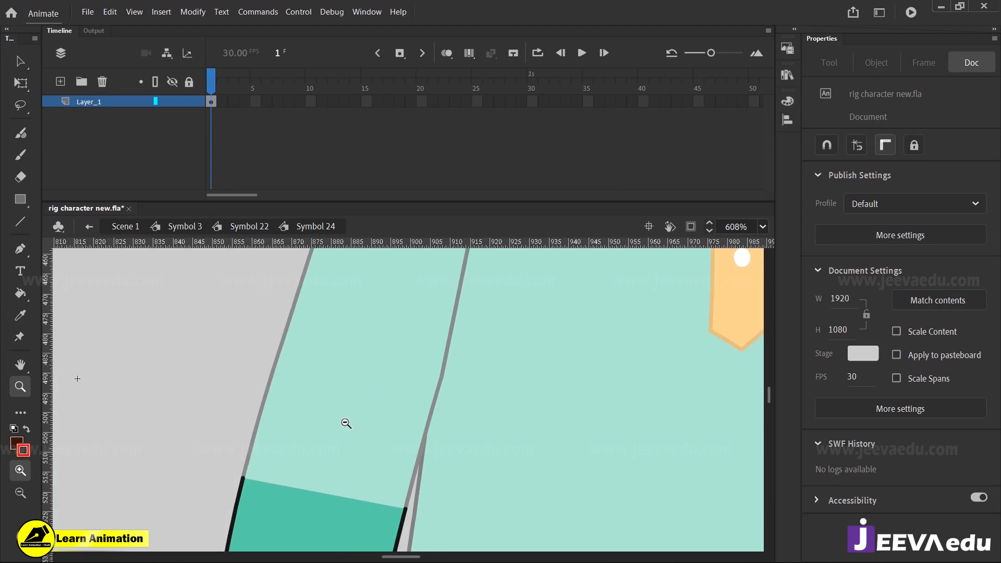
pyautogui.keyDown('alt'); pyautogui.click(345, 423); pyautogui.keyUp('alt')
pyautogui.keyDown('alt'); pyautogui.click(345, 423); pyautogui.keyUp('alt')
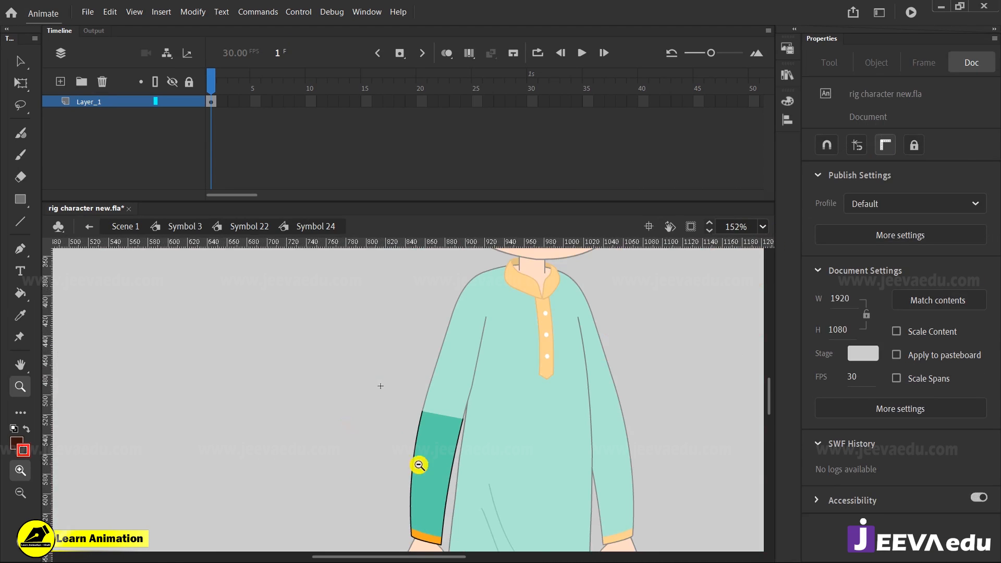
pyautogui.keyDown('alt'); pyautogui.click(420, 465); pyautogui.keyUp('alt')
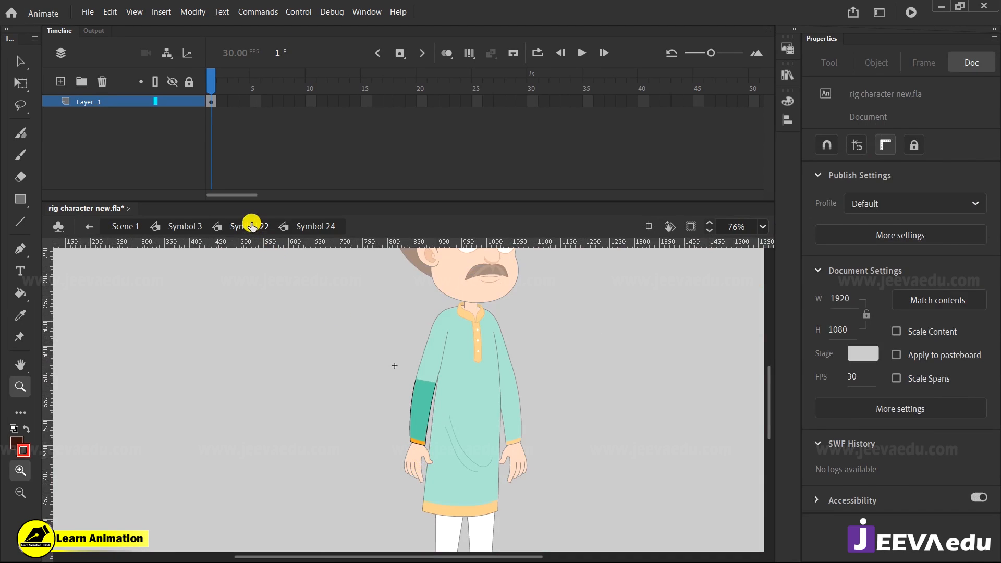
pyautogui.click(251, 226)
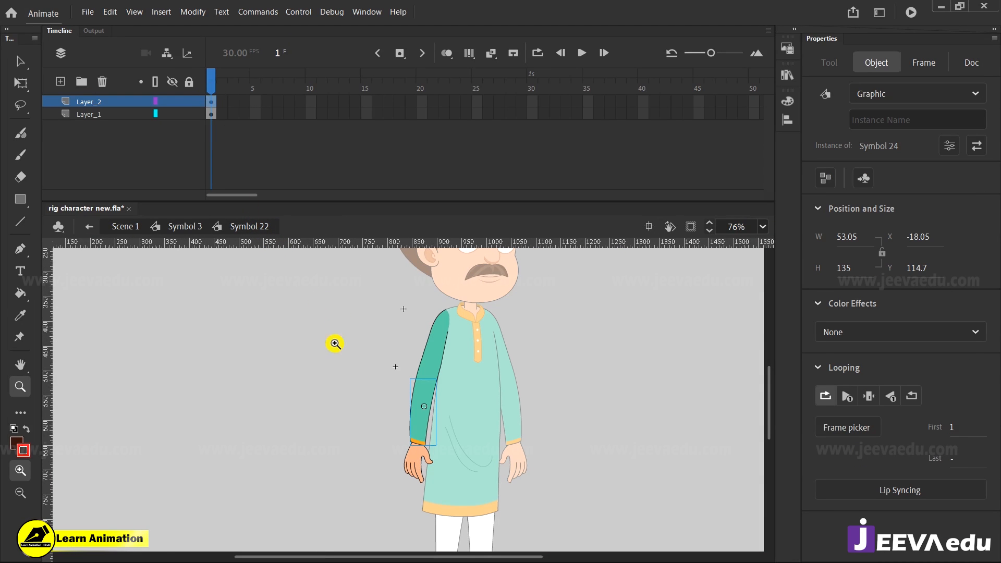
# Convert the lower sleeve and the hand together into a single graphic symbol
pyautogui.moveTo(384, 324); pyautogui.dragTo(420, 457)
pyautogui.press('v')
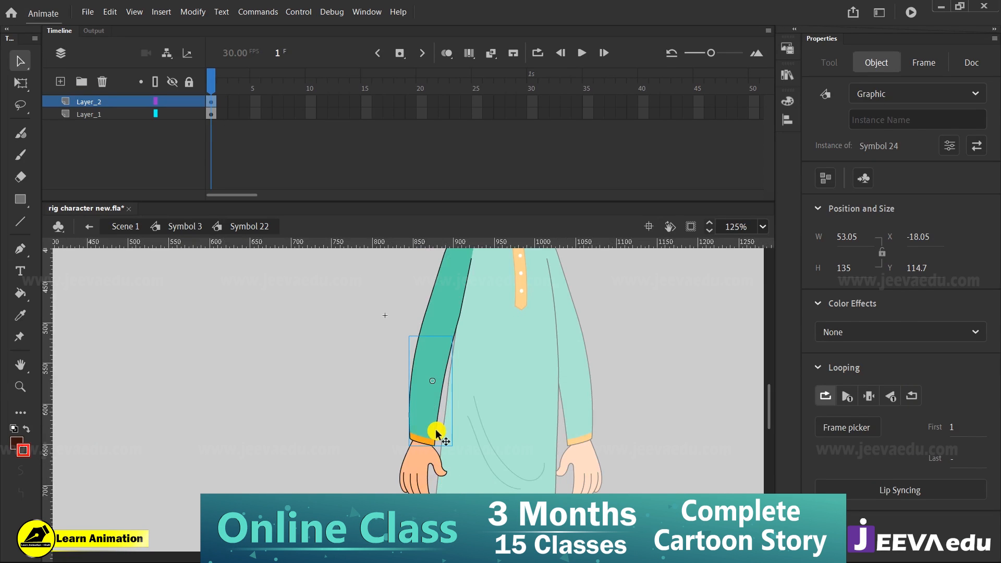
pyautogui.keyDown('shift'); pyautogui.click(423, 465); pyautogui.keyUp('shift')
pyautogui.moveTo(424, 466); pyautogui.dragTo(338, 463)
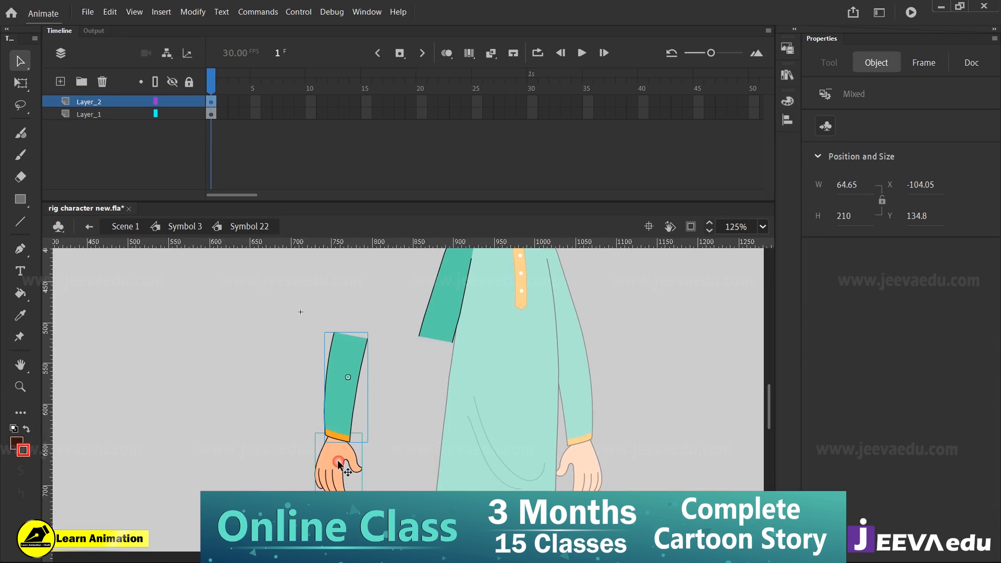
pyautogui.hotkey('ctrl', 'z')
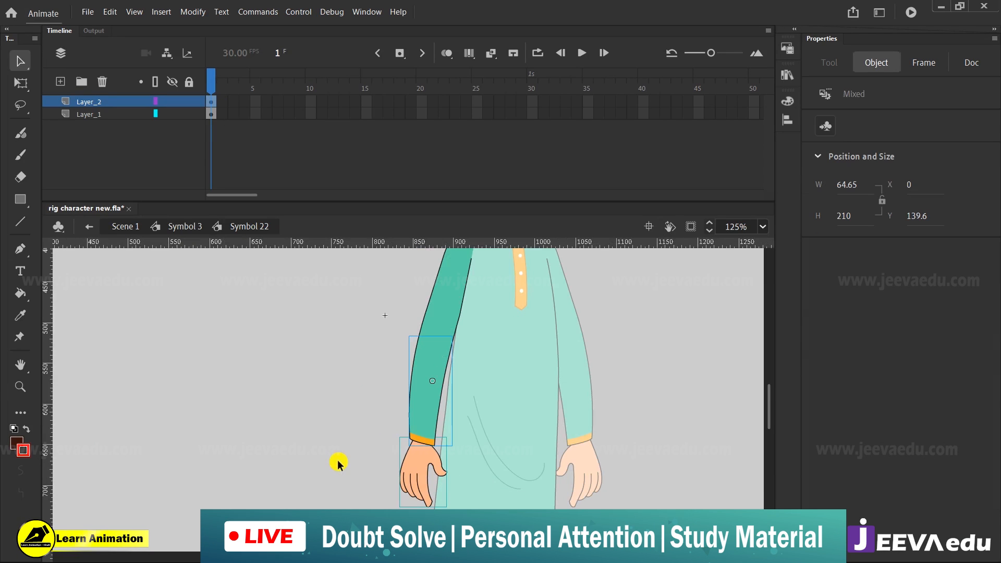
pyautogui.press('F8')
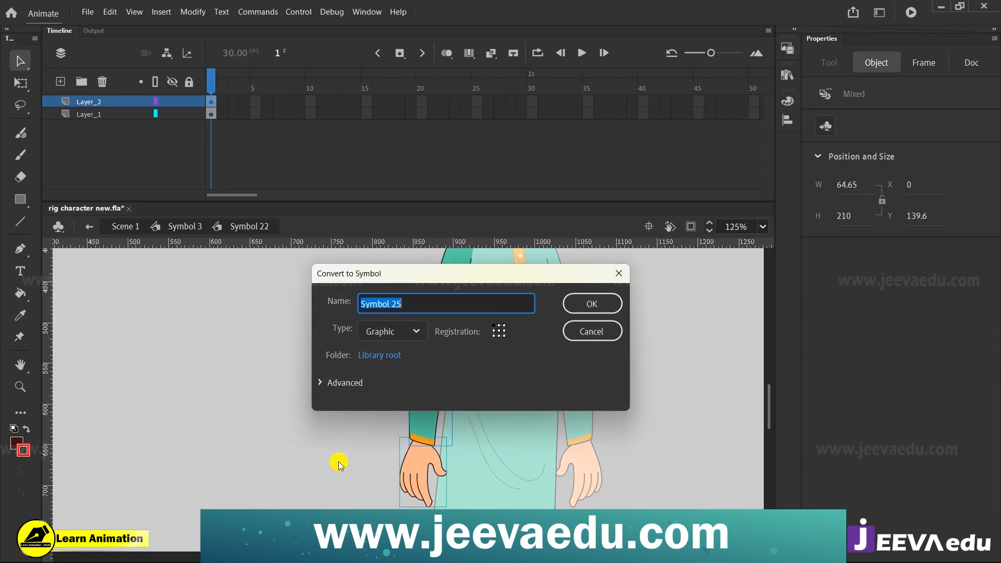
pyautogui.click(599, 305)
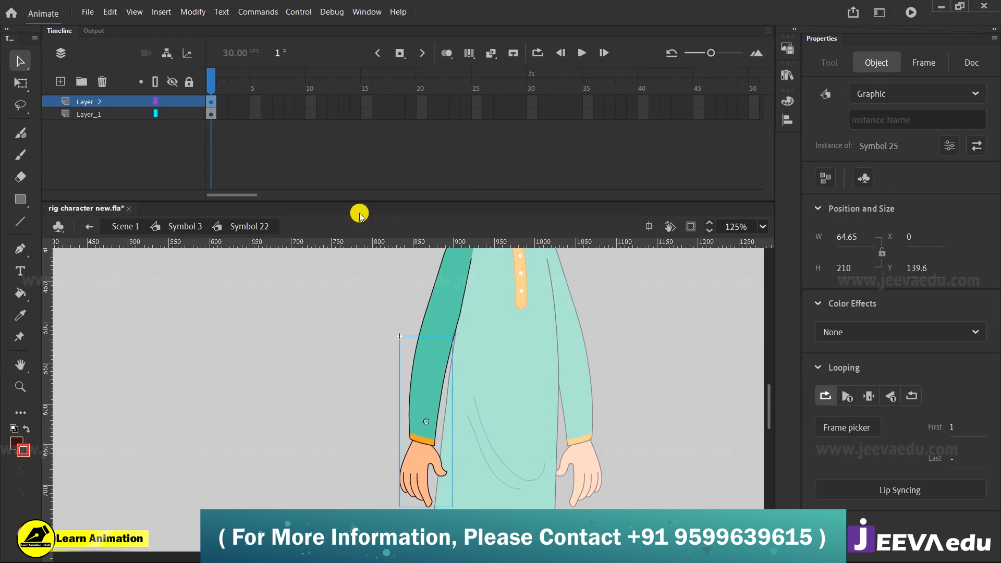
# Extend the frames of Layer_1 and Layer_2 past frame 50 and return the playhead to frame 1
pyautogui.moveTo(264, 100); pyautogui.dragTo(479, 161)
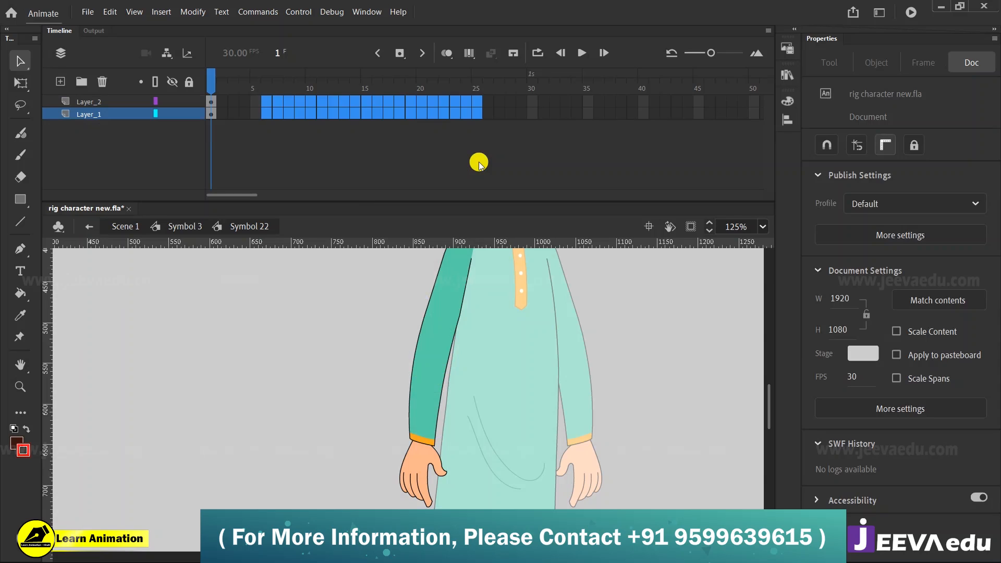
pyautogui.click(480, 163)
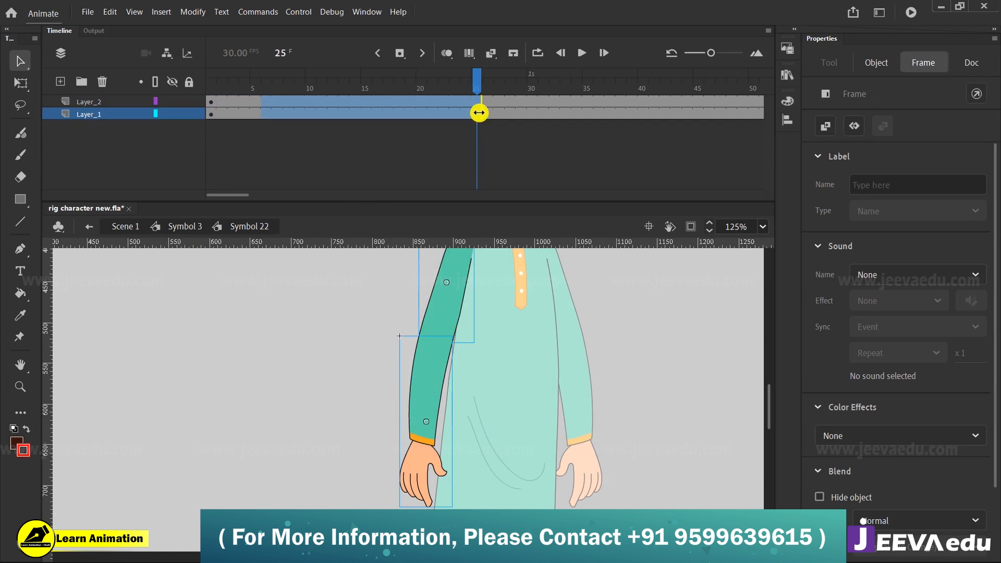
pyautogui.moveTo(478, 83); pyautogui.dragTo(186, 128)
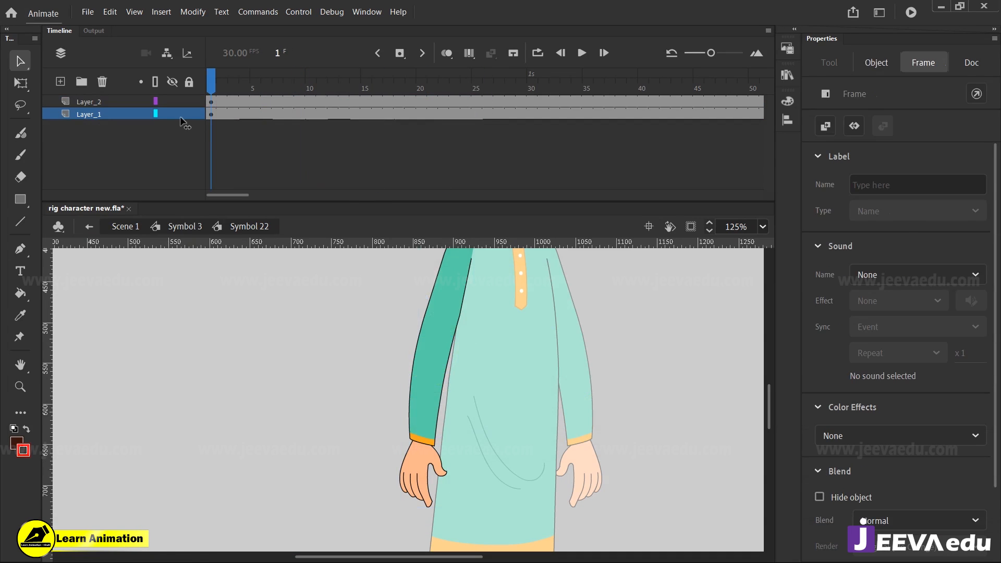
# Select the upper sleeve and the forearm in turn, try moving the forearm away from the elbow, and undo the move
pyautogui.click(441, 301)
pyautogui.click(438, 359)
pyautogui.click(453, 305)
pyautogui.click(437, 365)
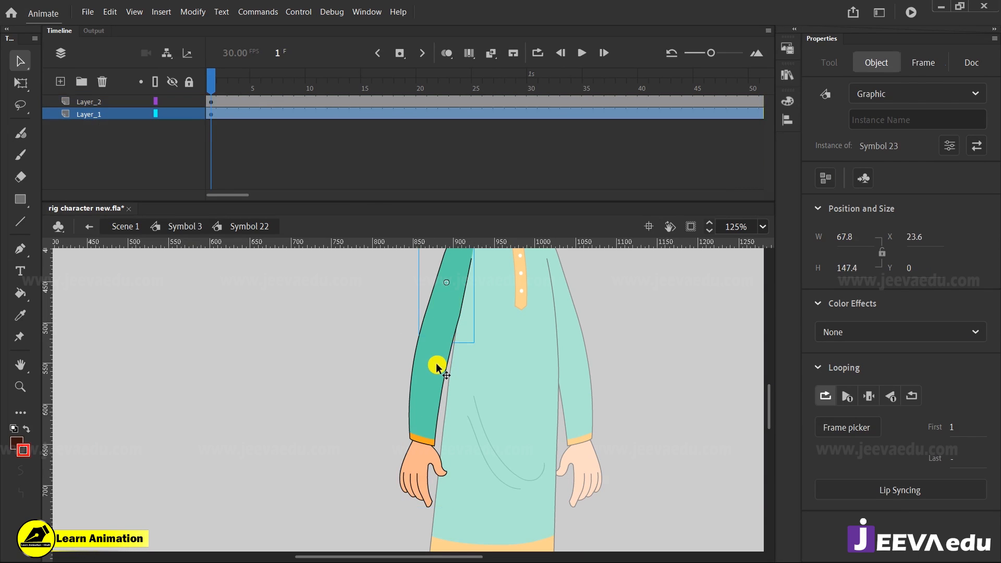
pyautogui.click(436, 363)
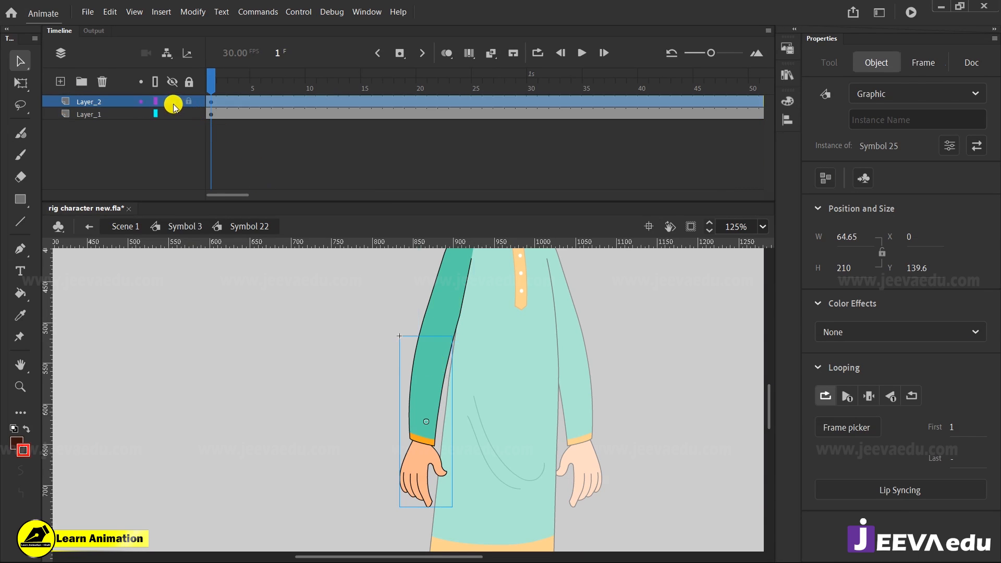
pyautogui.moveTo(427, 400); pyautogui.dragTo(346, 413)
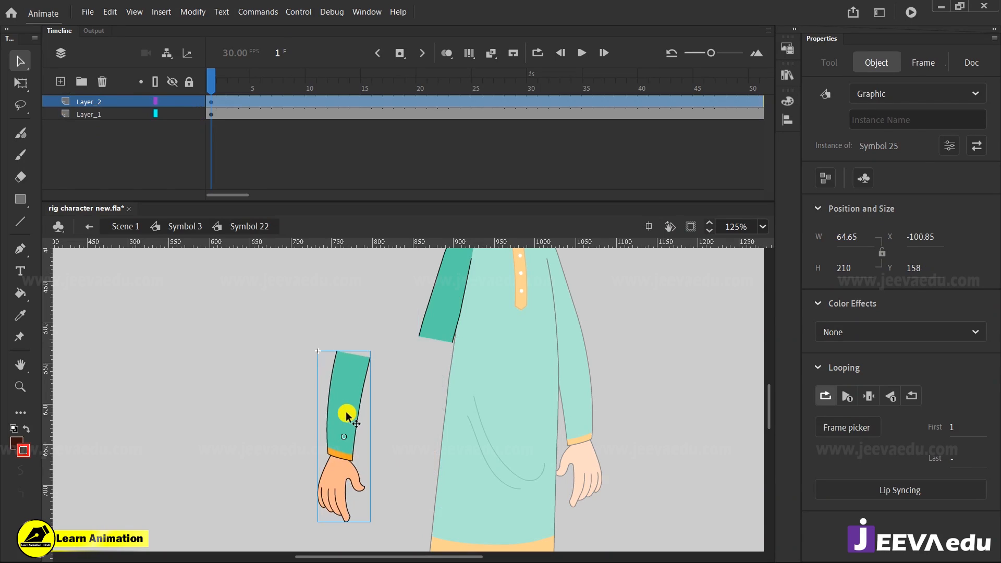
pyautogui.hotkey('ctrl', 'z')
# Hide Layer_2 and add a new layer beneath Layer_1
pyautogui.click(172, 101)
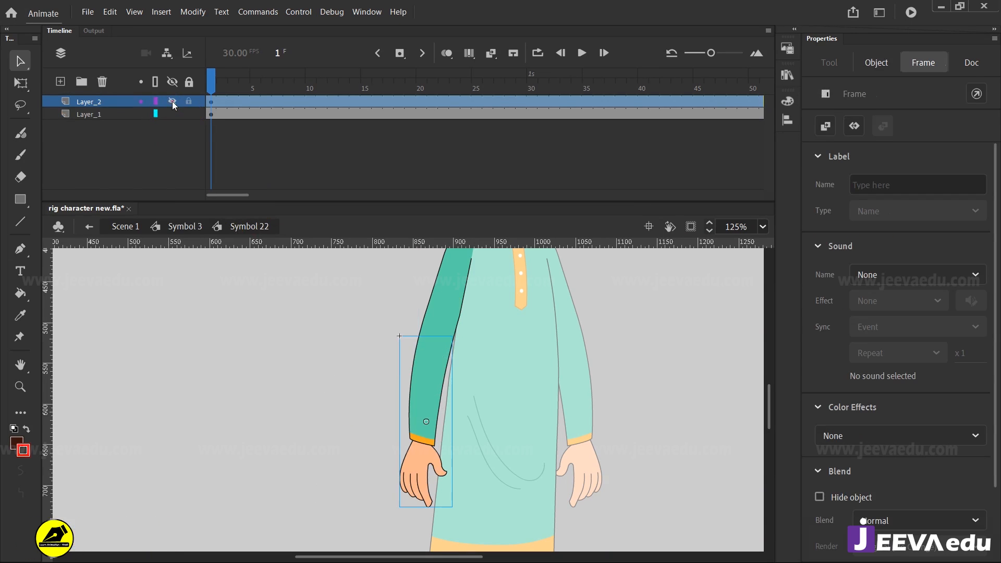
pyautogui.click(172, 101)
pyautogui.click(60, 82)
pyautogui.moveTo(108, 115); pyautogui.dragTo(107, 137)
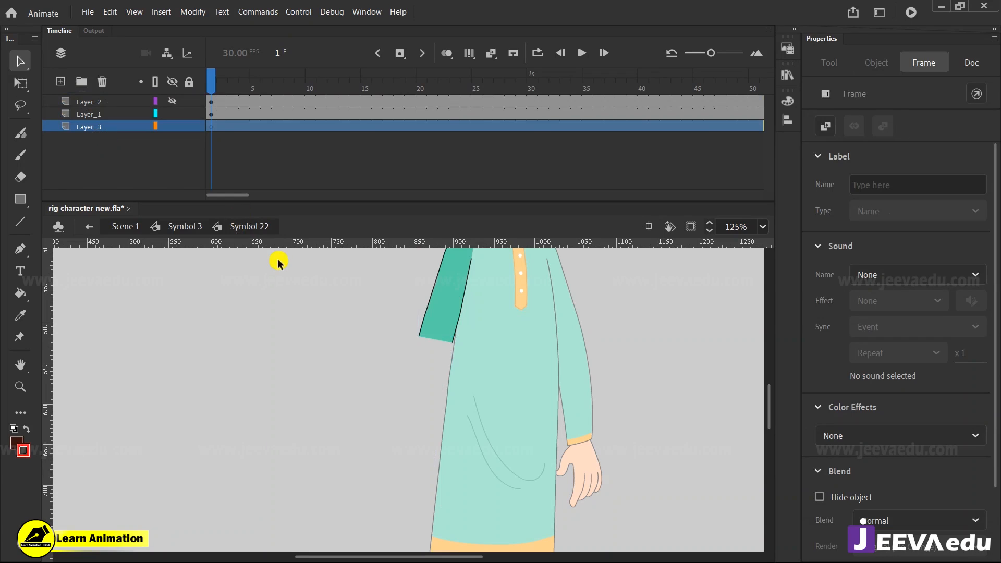
# Draw a circle about 42.5 px wide beside the upper sleeve's cut end, using the sleeve's teal fill and its black outline colour
pyautogui.click(359, 316)
pyautogui.press('z')
pyautogui.moveTo(392, 313); pyautogui.dragTo(469, 402)
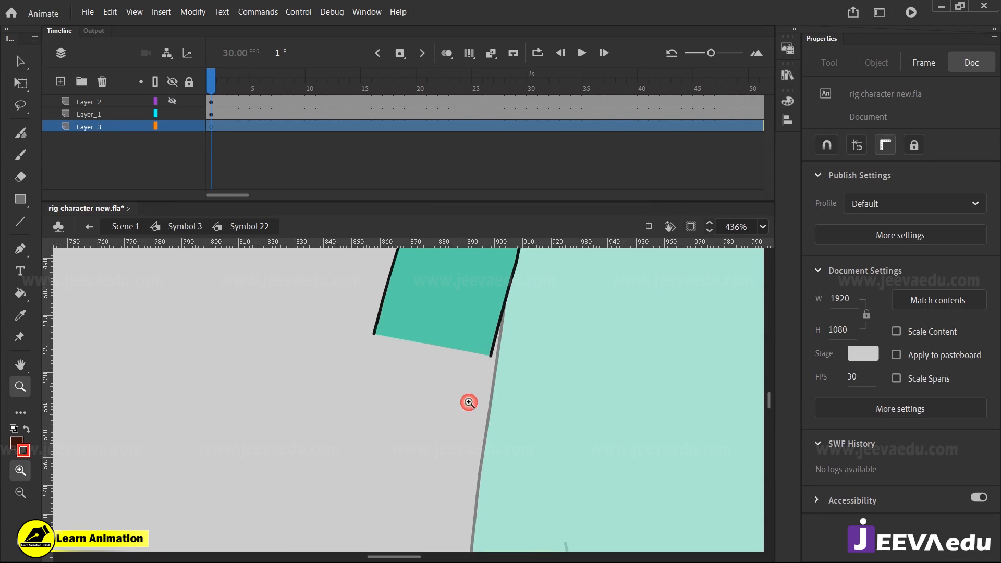
pyautogui.moveTo(335, 298)
pyautogui.mouseDown()
pyautogui.moveTo(514, 415)
pyautogui.moveTo(530, 440)
pyautogui.mouseUp()
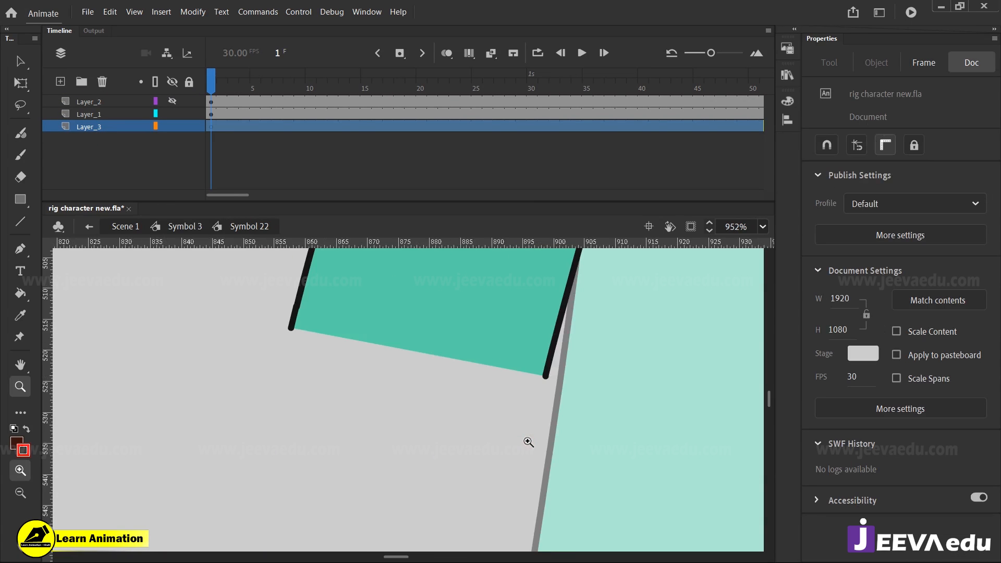
pyautogui.keyDown('alt'); pyautogui.click(438, 430); pyautogui.keyUp('alt')
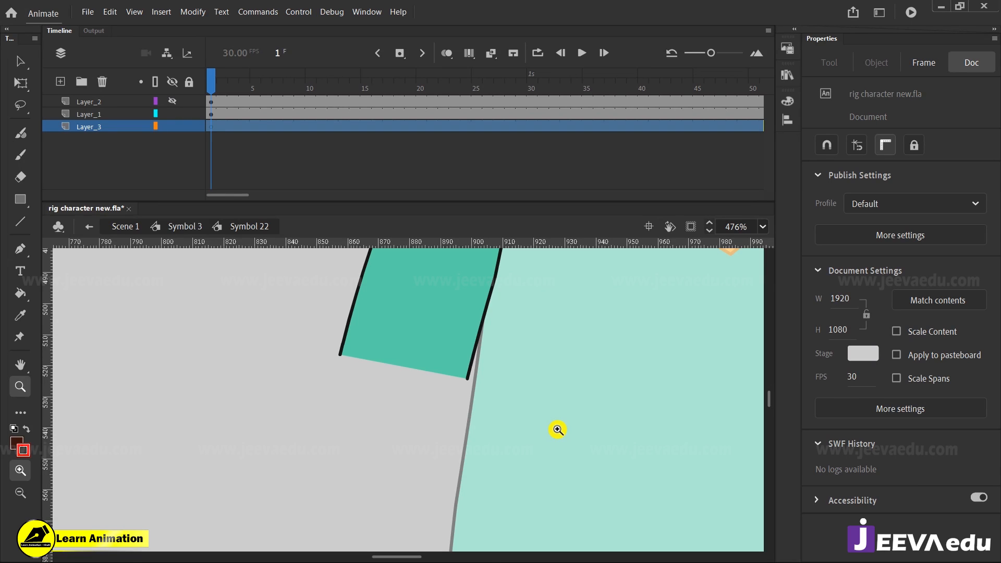
pyautogui.press('o')
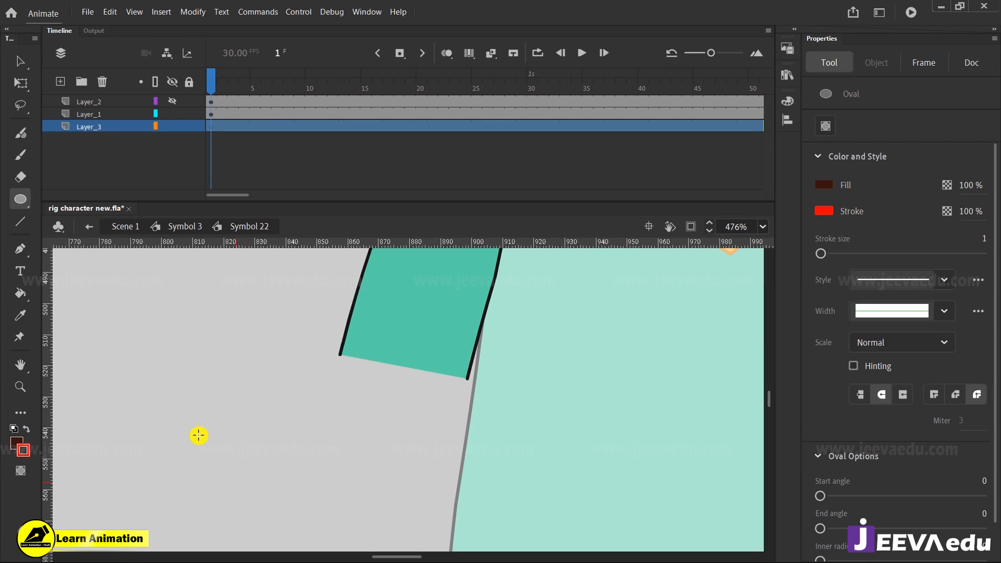
pyautogui.click(16, 444)
pyautogui.moveTo(16, 444); pyautogui.dragTo(390, 324)
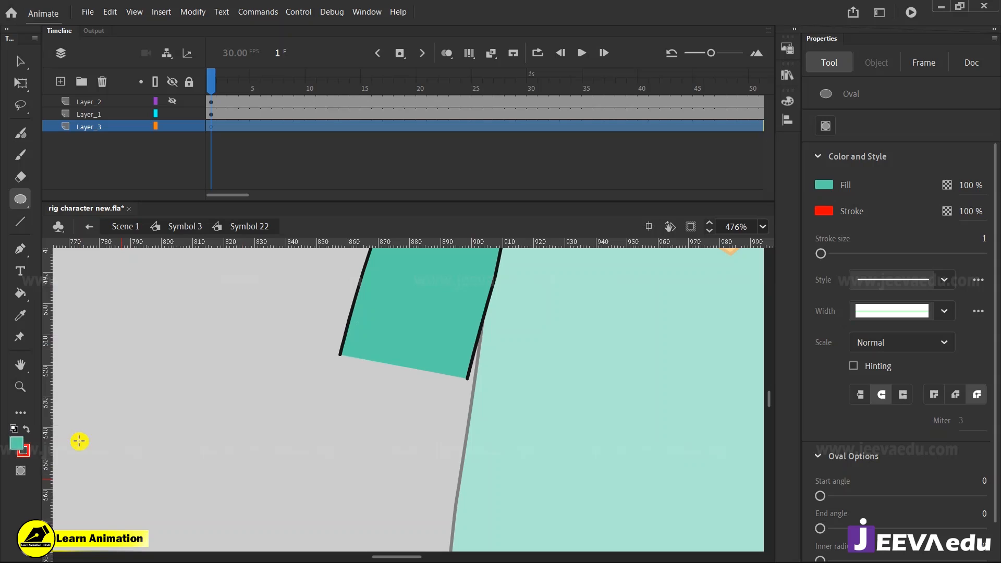
pyautogui.moveTo(26, 456)
pyautogui.mouseDown()
pyautogui.moveTo(297, 414)
pyautogui.moveTo(473, 356)
pyautogui.mouseUp()
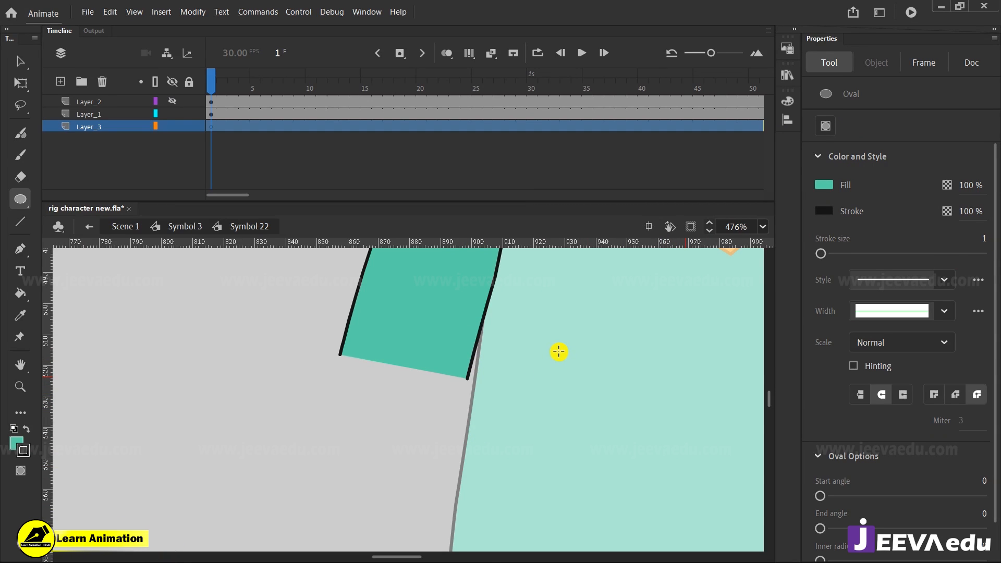
pyautogui.moveTo(559, 351); pyautogui.dragTo(600, 418)
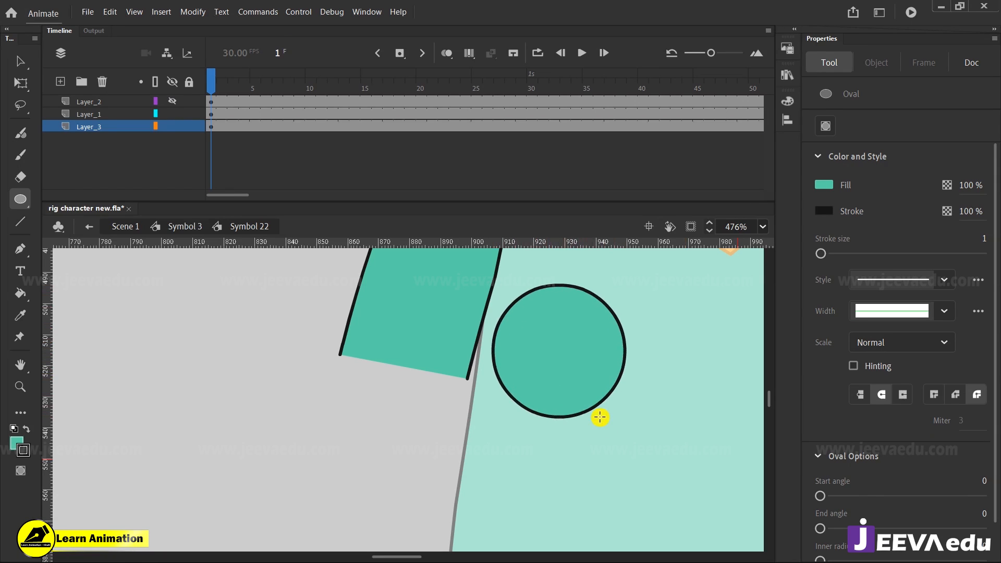
# Select the circle's fill and outline together and move it under the cut elbow end of the upper sleeve
pyautogui.press('v')
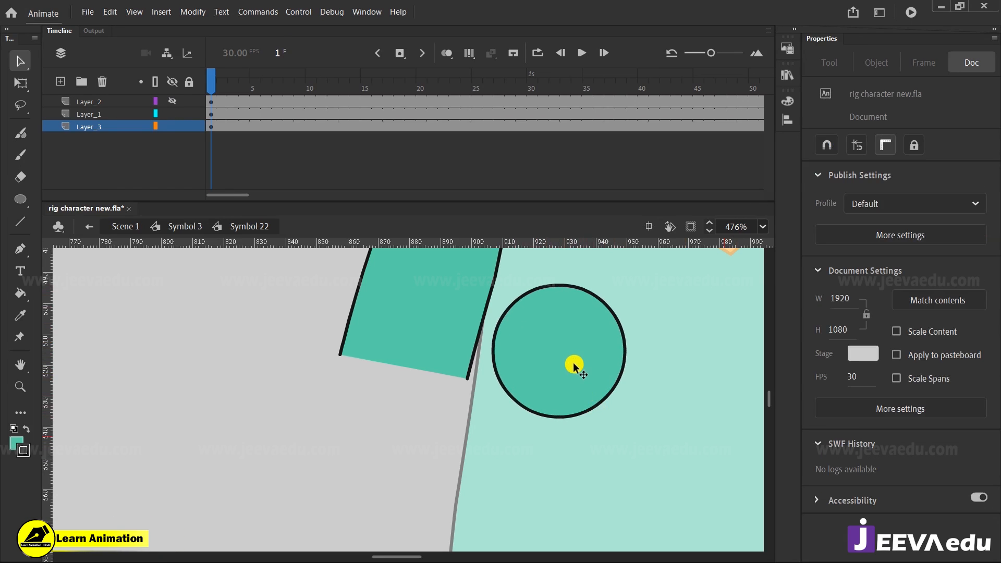
pyautogui.click(573, 365)
pyautogui.moveTo(574, 365)
pyautogui.mouseDown()
pyautogui.moveTo(471, 441)
pyautogui.moveTo(384, 487)
pyautogui.moveTo(380, 472)
pyautogui.mouseUp()
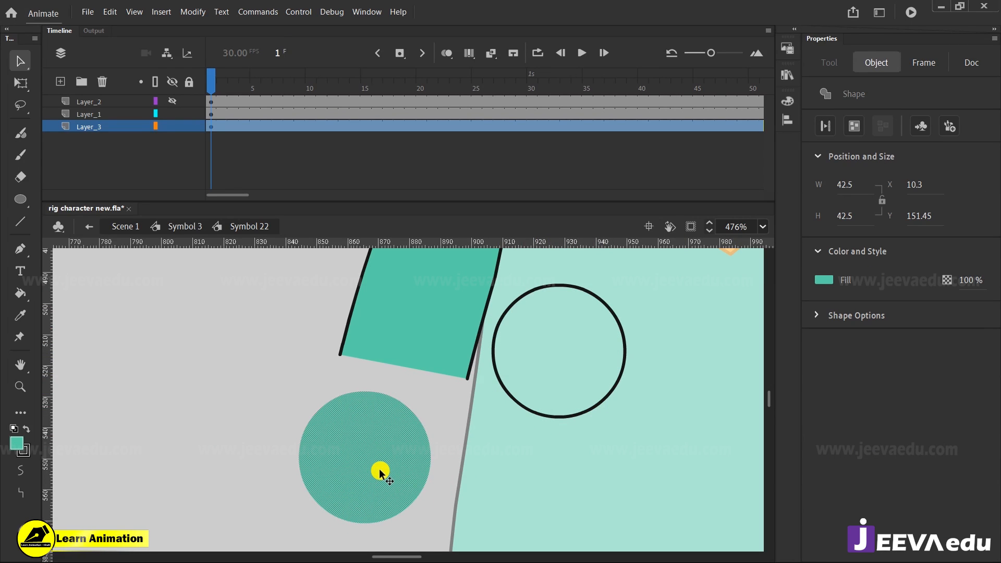
pyautogui.hotkey('ctrl', 'z')
pyautogui.doubleClick(571, 374)
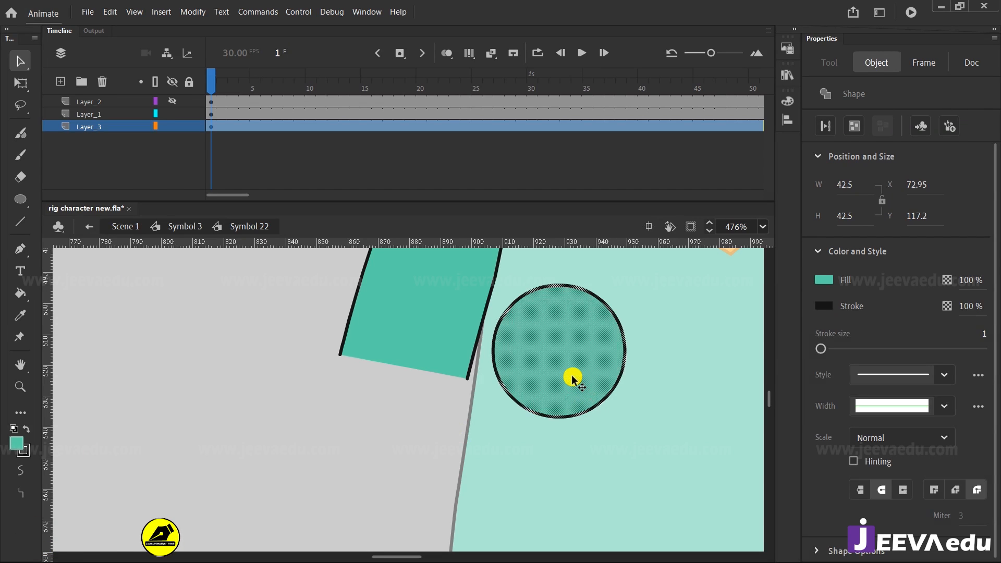
pyautogui.press('q')
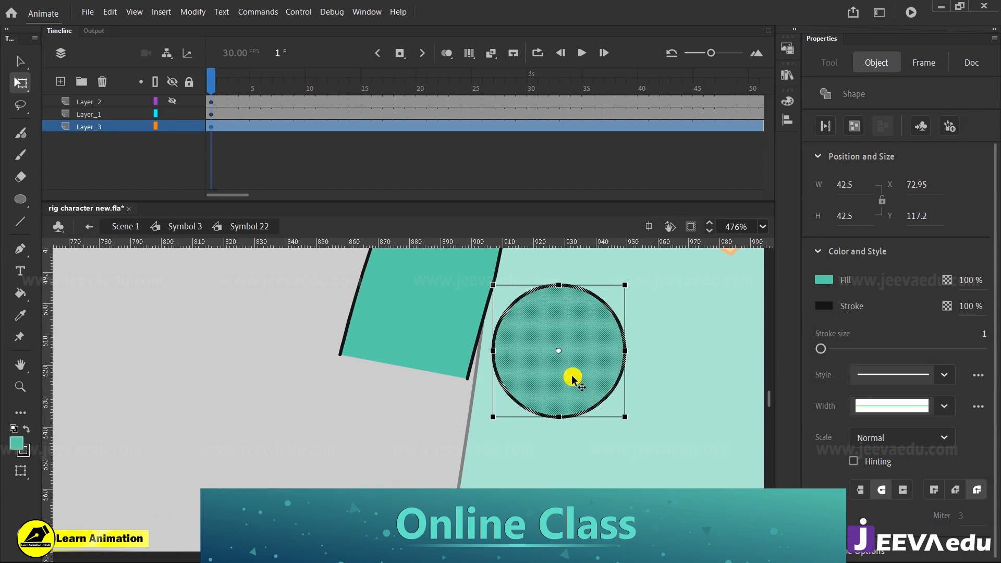
pyautogui.moveTo(576, 371)
pyautogui.mouseDown()
pyautogui.moveTo(440, 397)
pyautogui.moveTo(427, 384)
pyautogui.mouseUp()
# Enlarge the elbow circle proportionally to about 45.25 px wide around its centre under the sleeve's cut end
pyautogui.press('z')
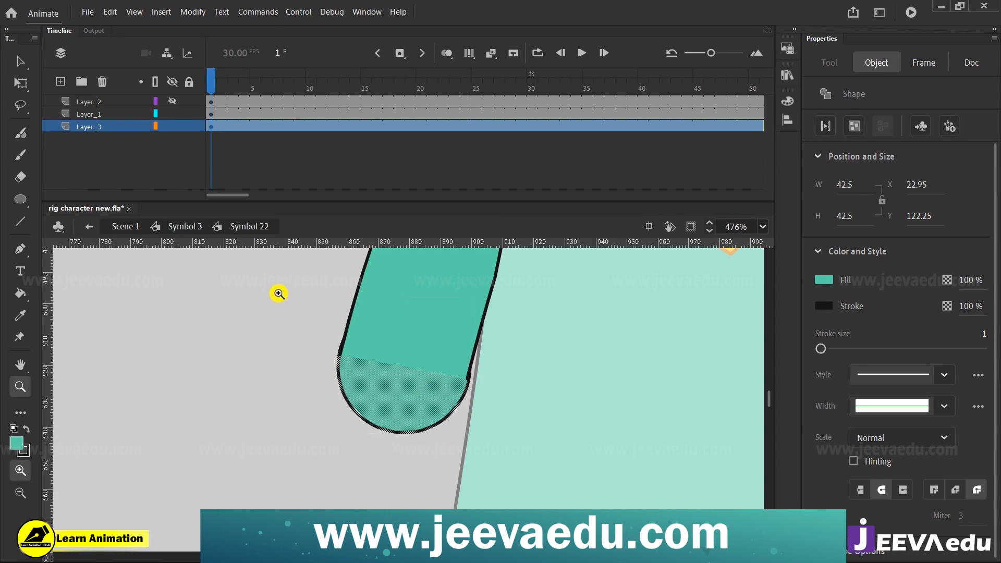
pyautogui.moveTo(279, 290); pyautogui.dragTo(529, 479)
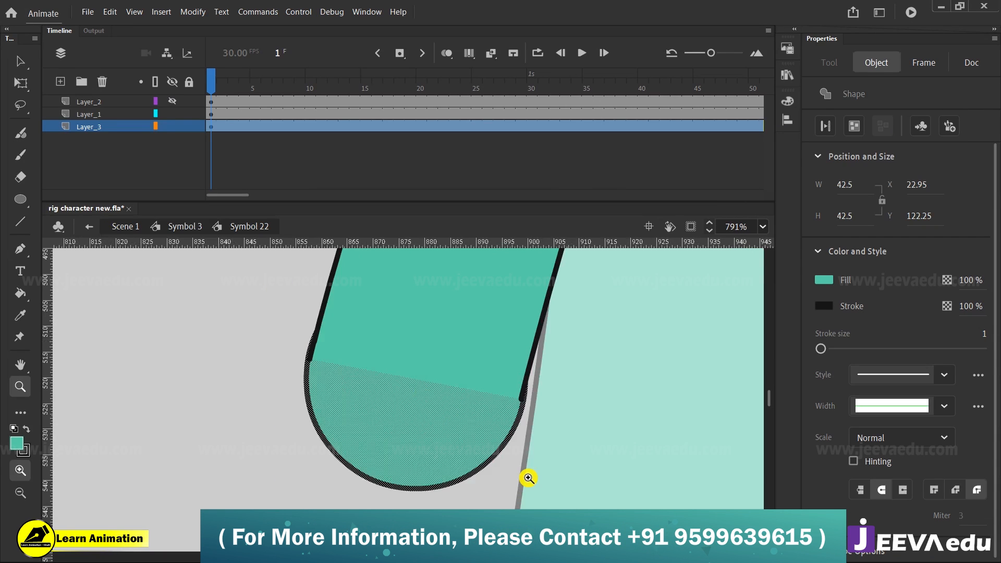
pyautogui.press('q')
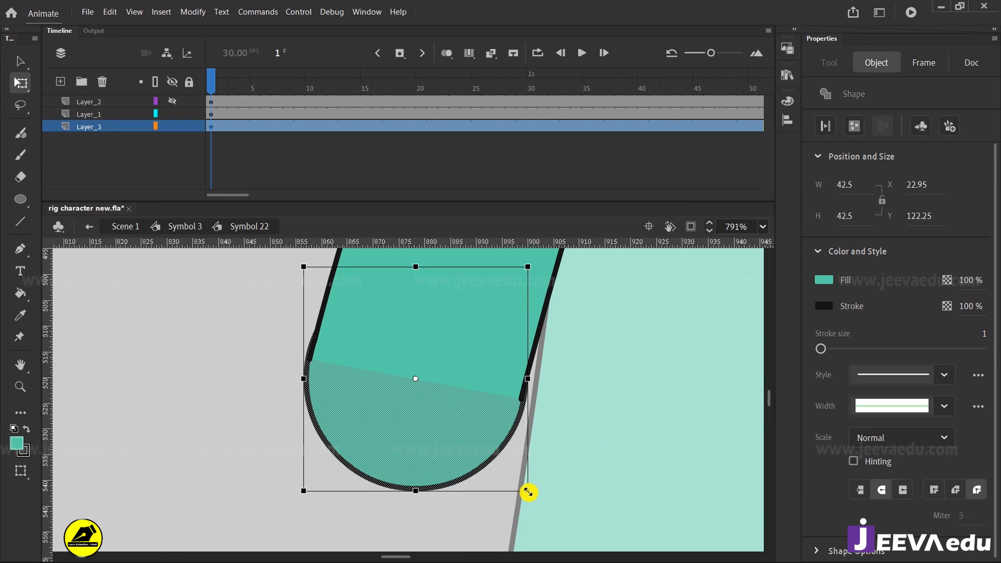
pyautogui.moveTo(528, 492); pyautogui.dragTo(549, 495)
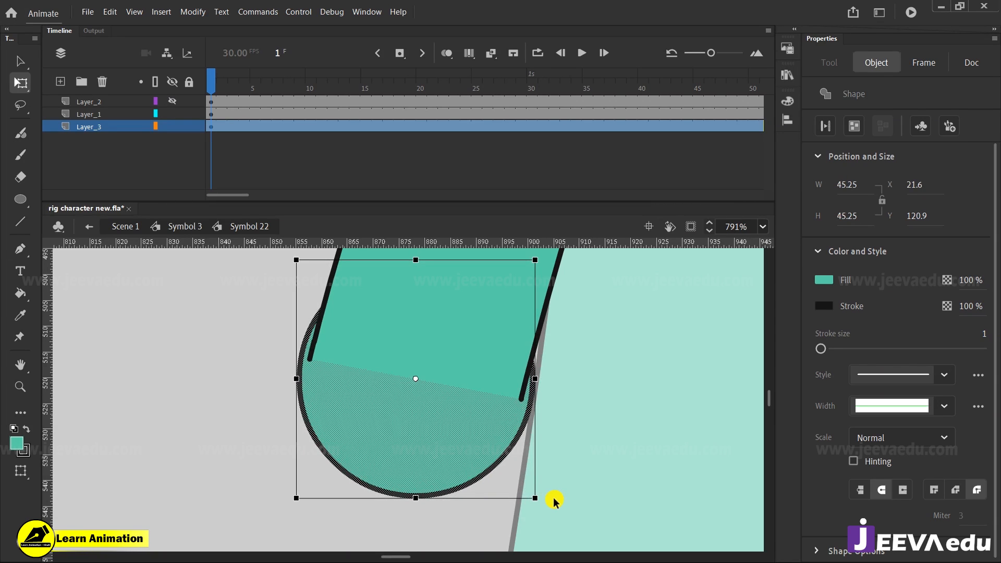
# Scale the elbow circle to 95% and again to 98% with Scale and Rotate
pyautogui.hotkey('ctrl', 'alt', 's')
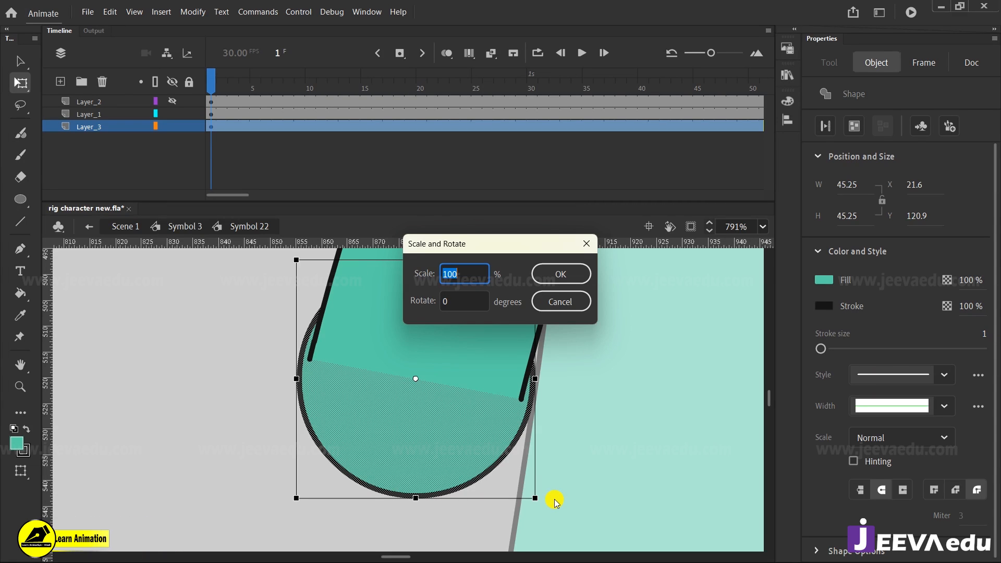
pyautogui.write('95')
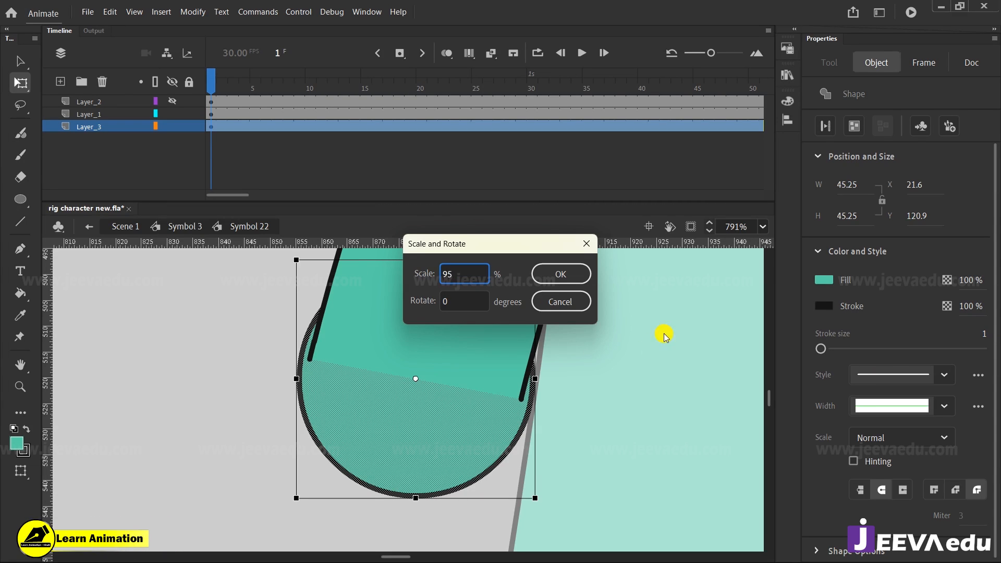
pyautogui.click(565, 273)
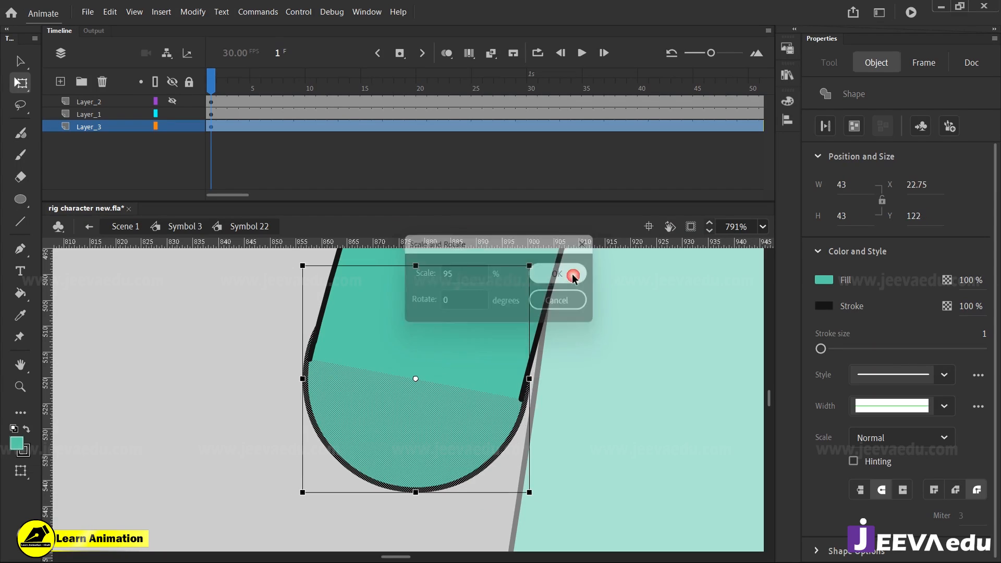
pyautogui.hotkey('ctrl', 'alt', 's')
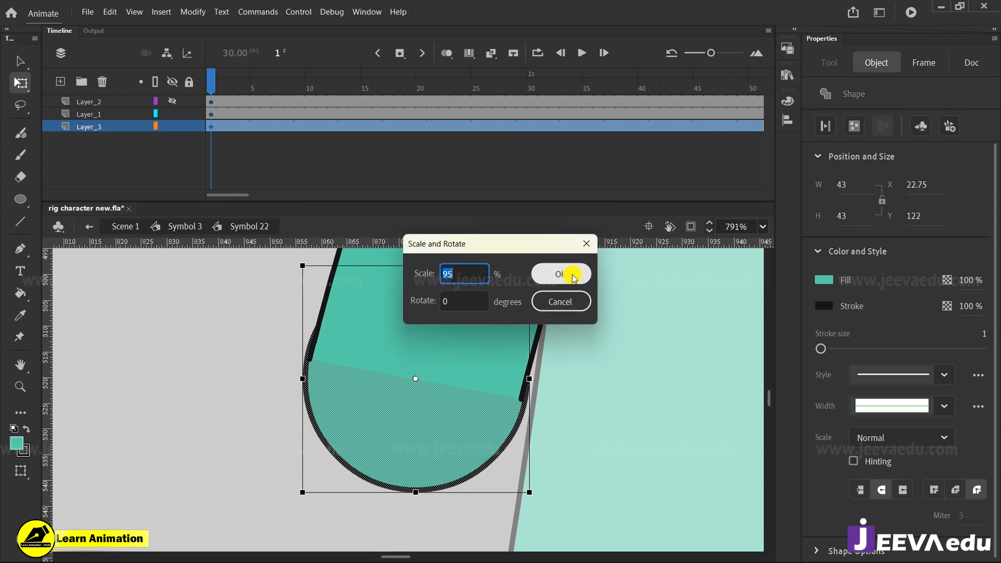
pyautogui.write('98')
pyautogui.click(570, 273)
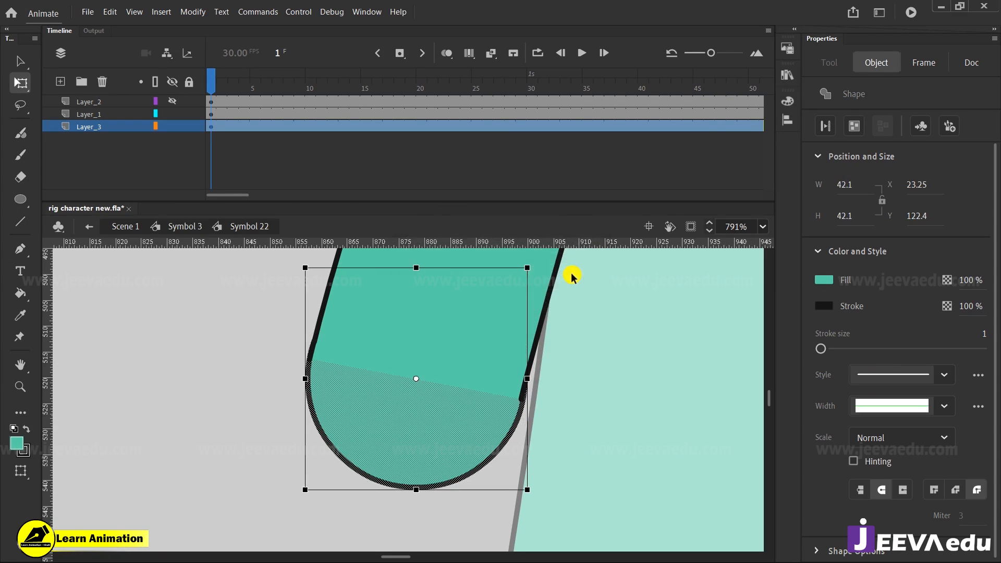
# Nudge the elbow circle slightly left and down, scale it to 99%, and fine-tune its alignment with the sleeve outline
pyautogui.press('Left')
pyautogui.press('Left')
pyautogui.press('Down')
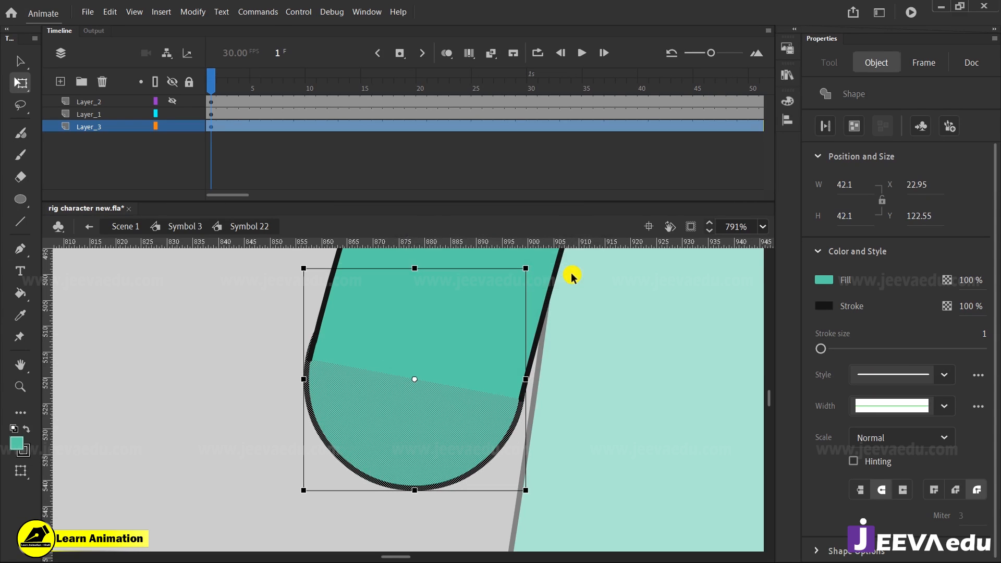
pyautogui.hotkey('ctrl', 'alt', 's')
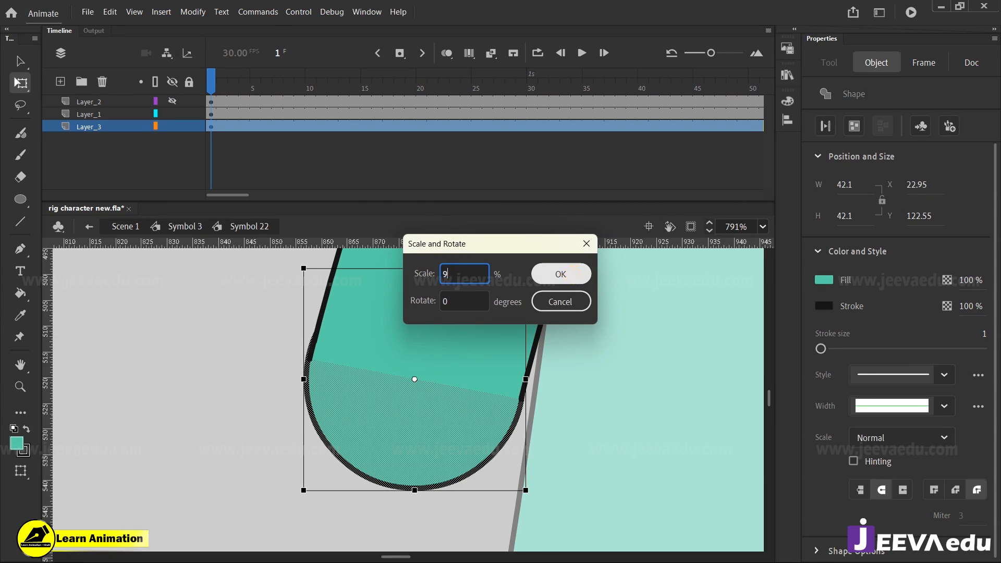
pyautogui.write('99')
pyautogui.click(569, 274)
pyautogui.click(638, 364)
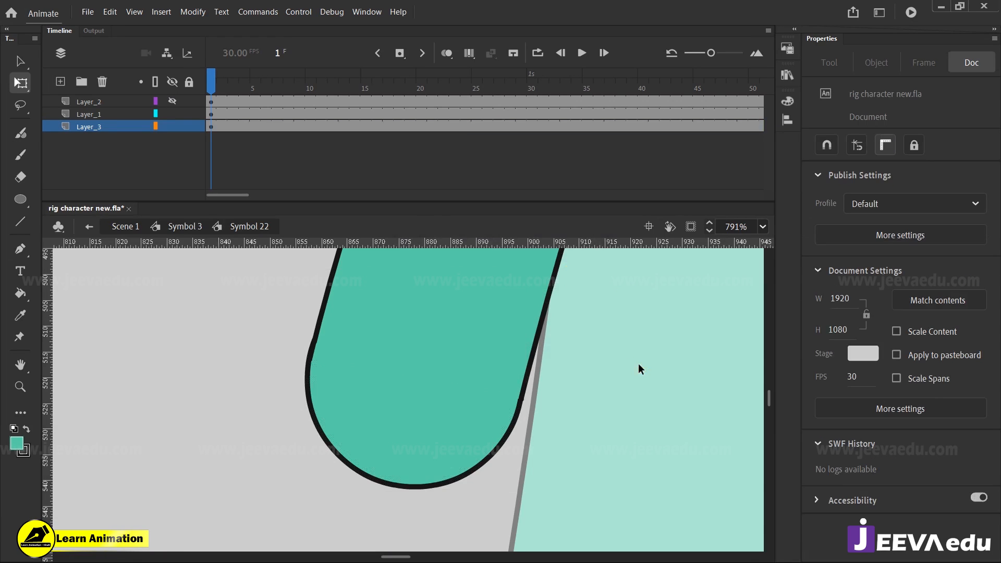
pyautogui.click(476, 447)
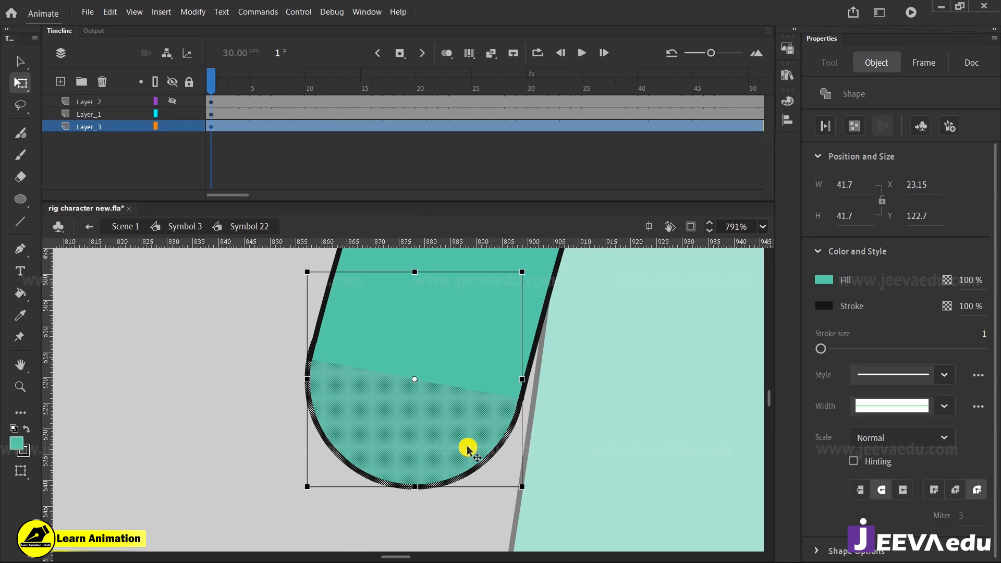
pyautogui.click(599, 430)
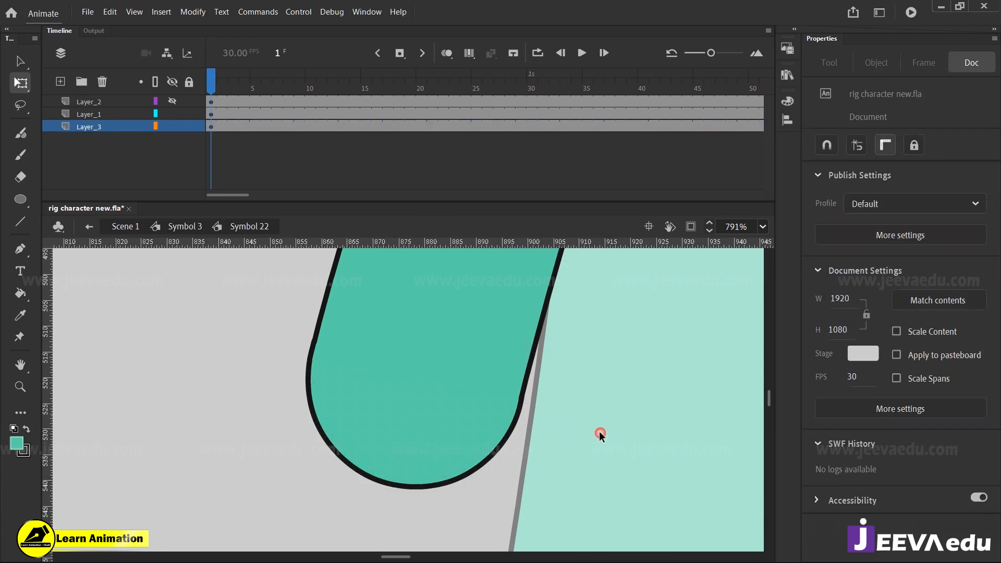
# Convert the elbow circle on Layer_3 into a graphic symbol
pyautogui.click(397, 440)
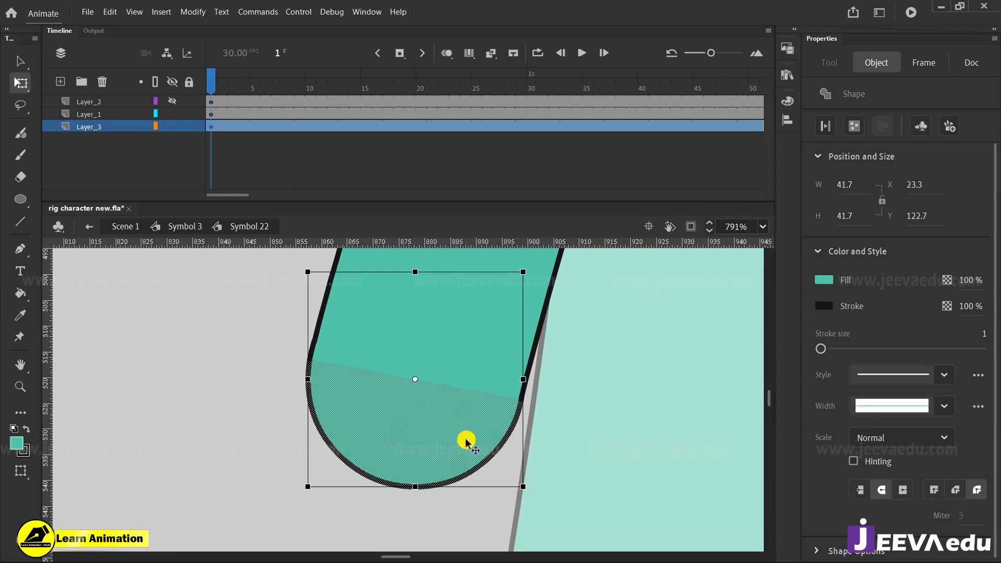
pyautogui.press('F8')
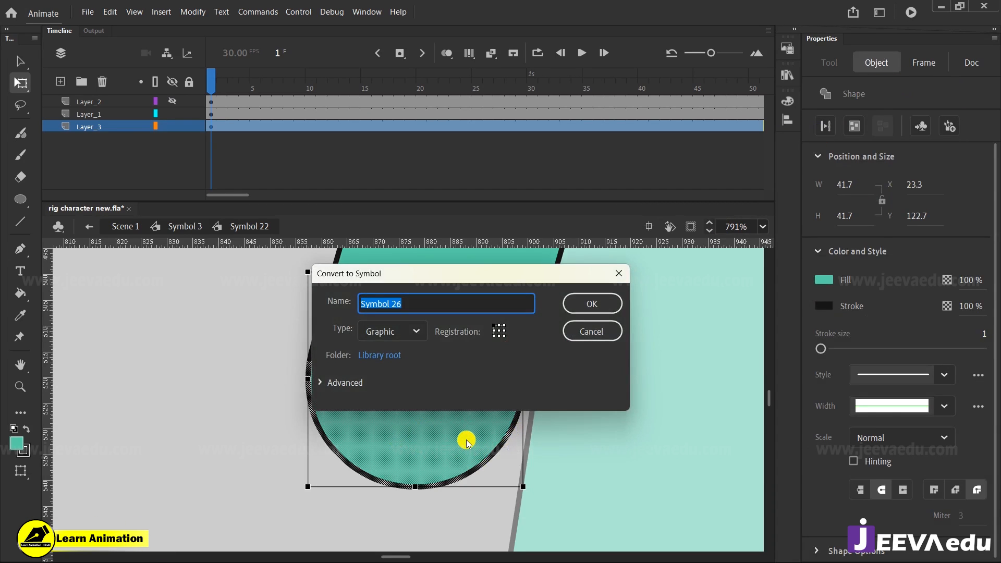
pyautogui.press('Return')
# Hide the upper sleeve's Layer_1 and show Layer_2 with the forearm over the elbow circle
pyautogui.click(538, 315)
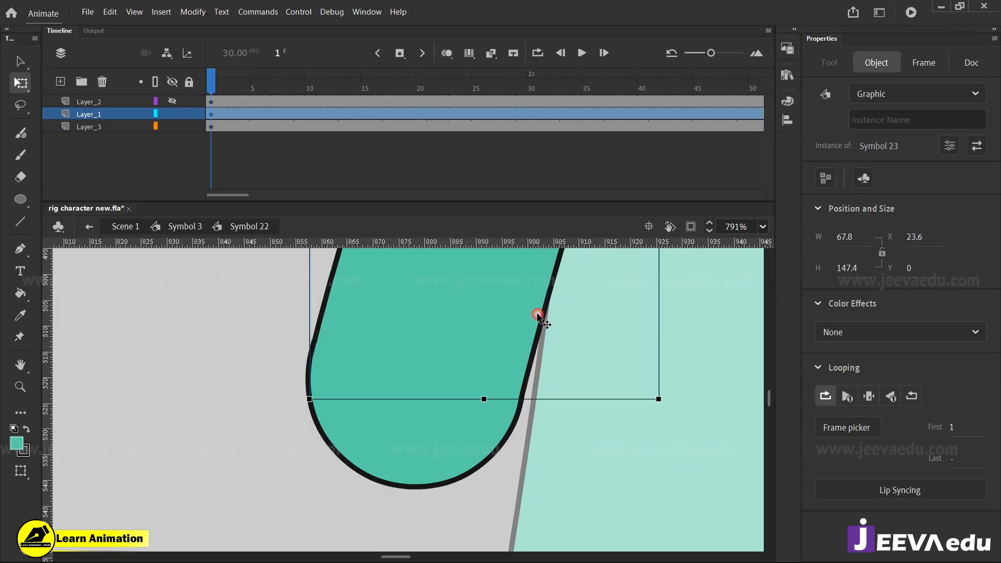
pyautogui.click(174, 115)
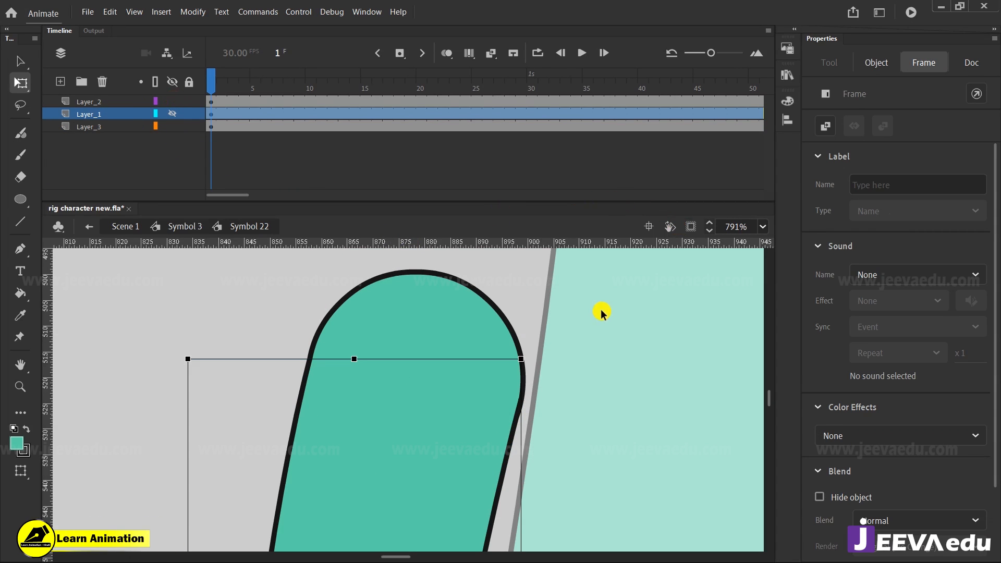
pyautogui.click(438, 479)
pyautogui.press('z')
pyautogui.keyDown('alt'); pyautogui.click(432, 454); pyautogui.keyUp('alt')
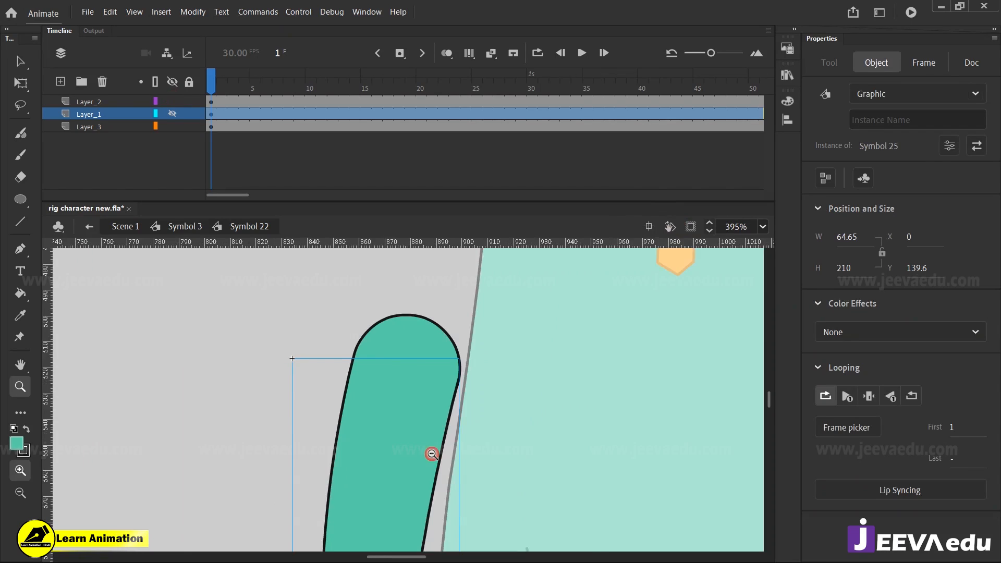
pyautogui.keyDown('alt'); pyautogui.click(431, 454); pyautogui.keyUp('alt')
pyautogui.moveTo(442, 457); pyautogui.dragTo(446, 388)
pyautogui.press('v')
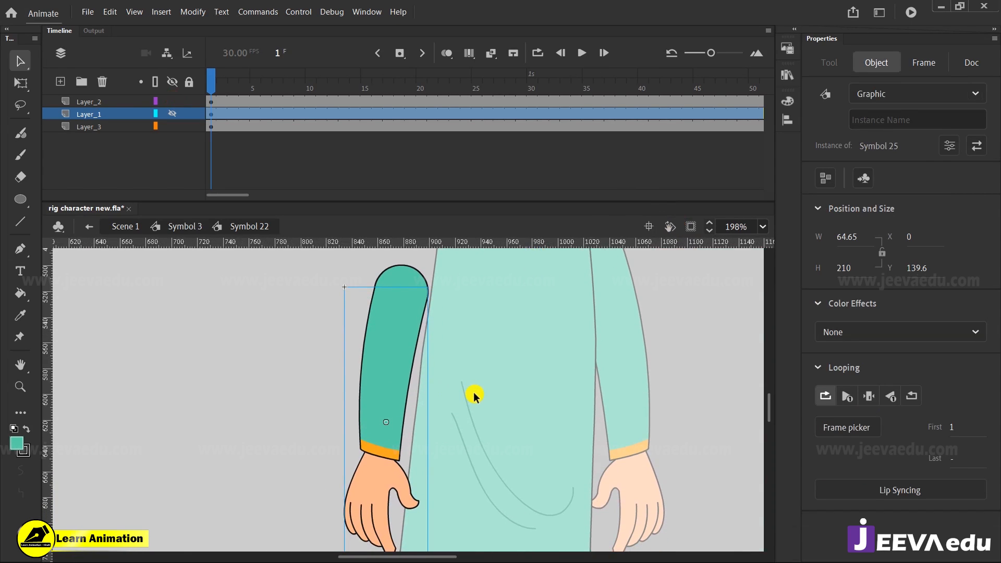
# Select the forearm and the elbow circle in turn with Free Transform to compare their transformation points
pyautogui.click(374, 386)
pyautogui.press('q')
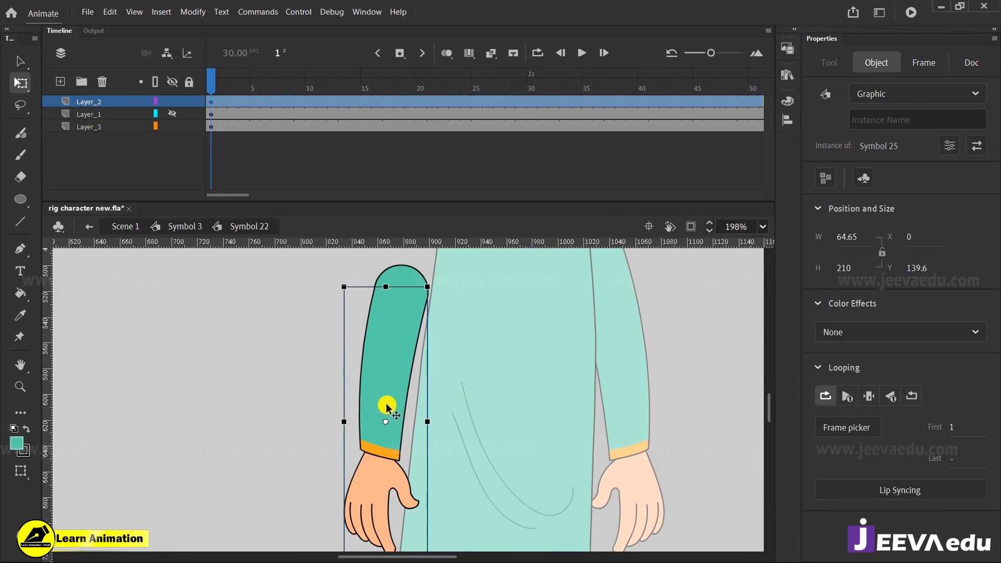
pyautogui.click(399, 273)
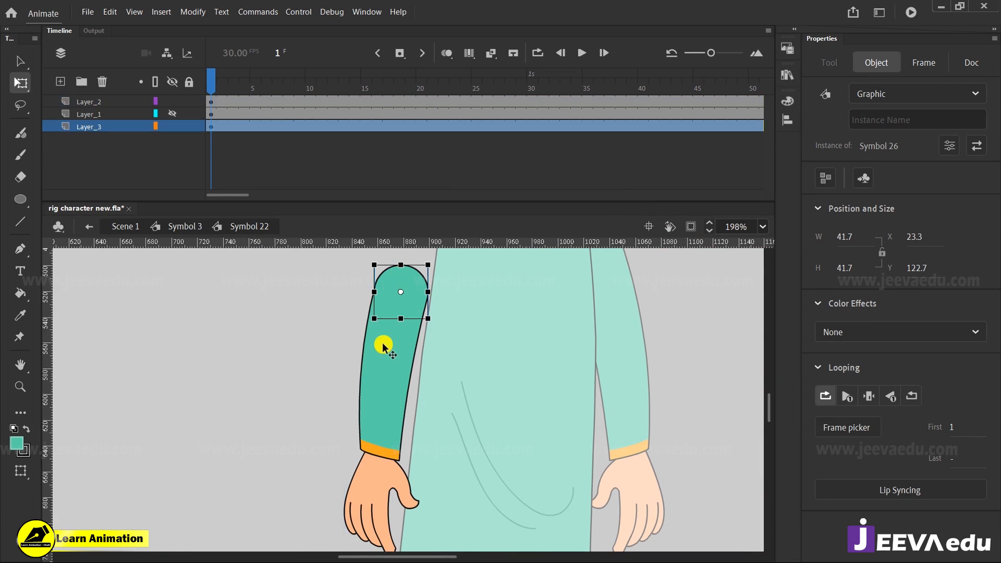
pyautogui.click(386, 369)
pyautogui.click(403, 278)
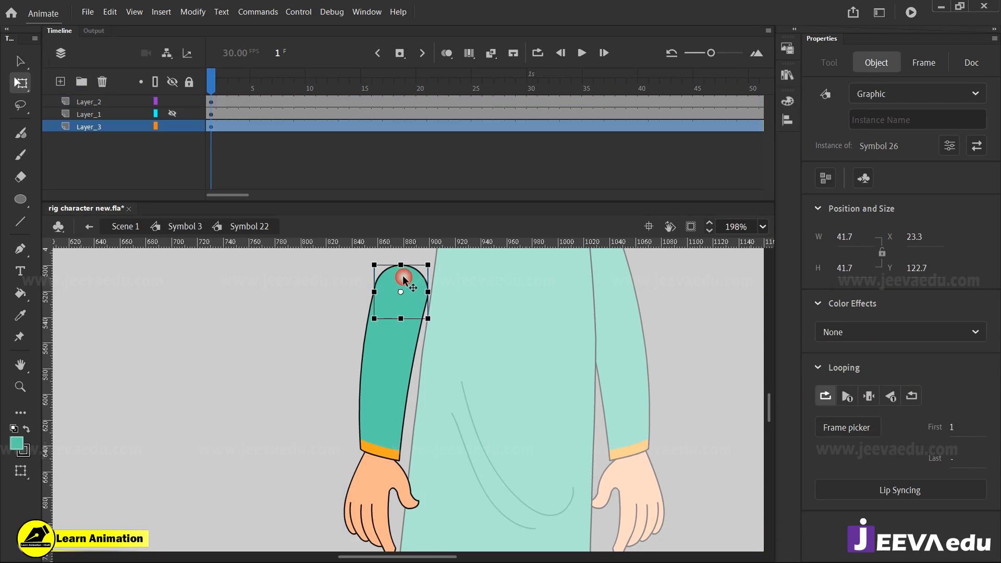
pyautogui.click(381, 374)
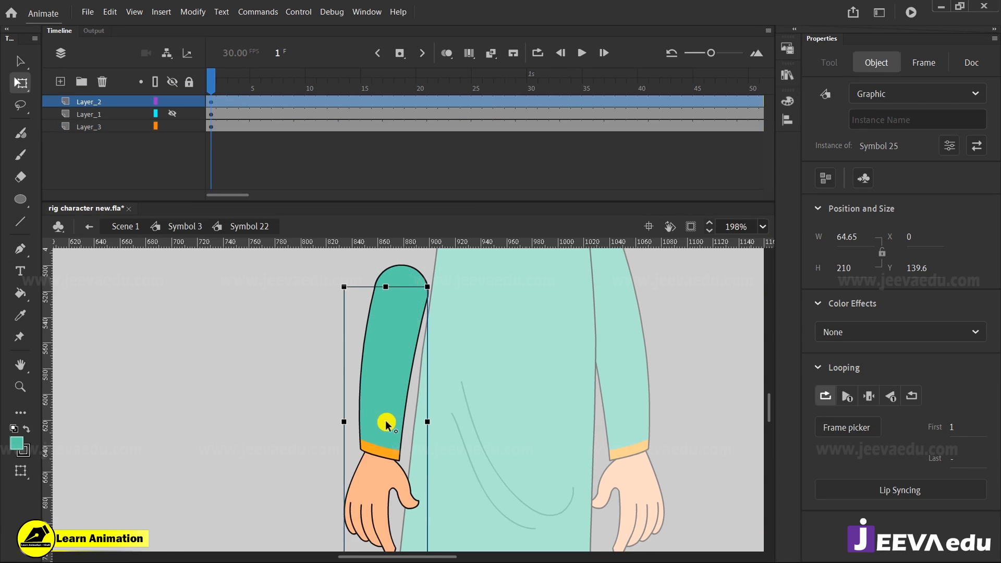
pyautogui.click(403, 280)
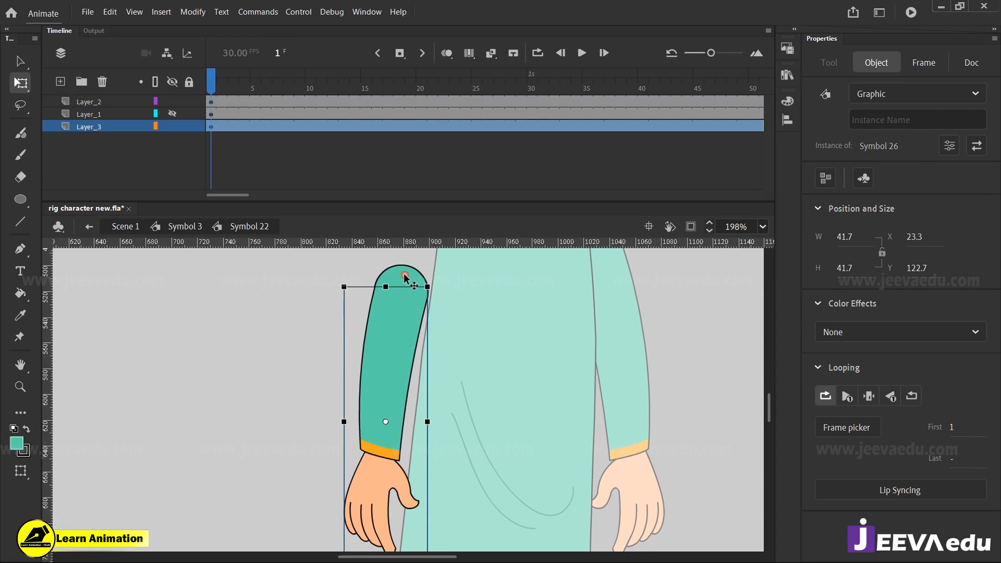
pyautogui.click(395, 330)
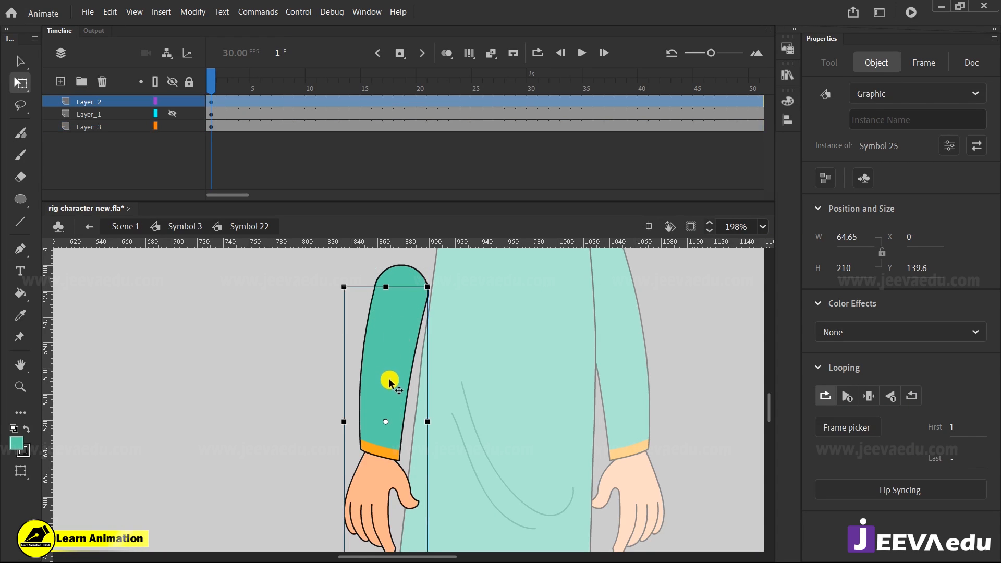
pyautogui.click(406, 284)
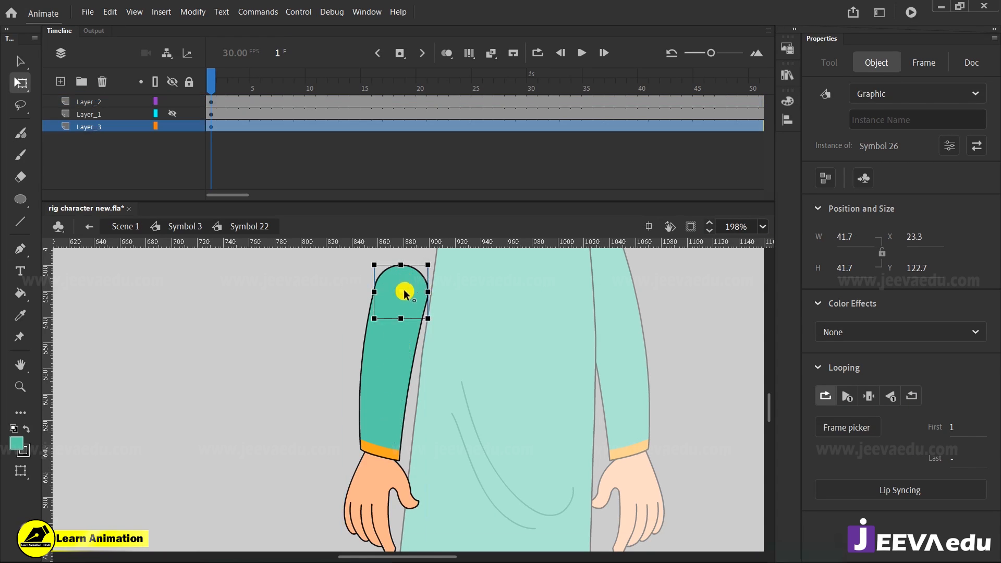
pyautogui.click(389, 426)
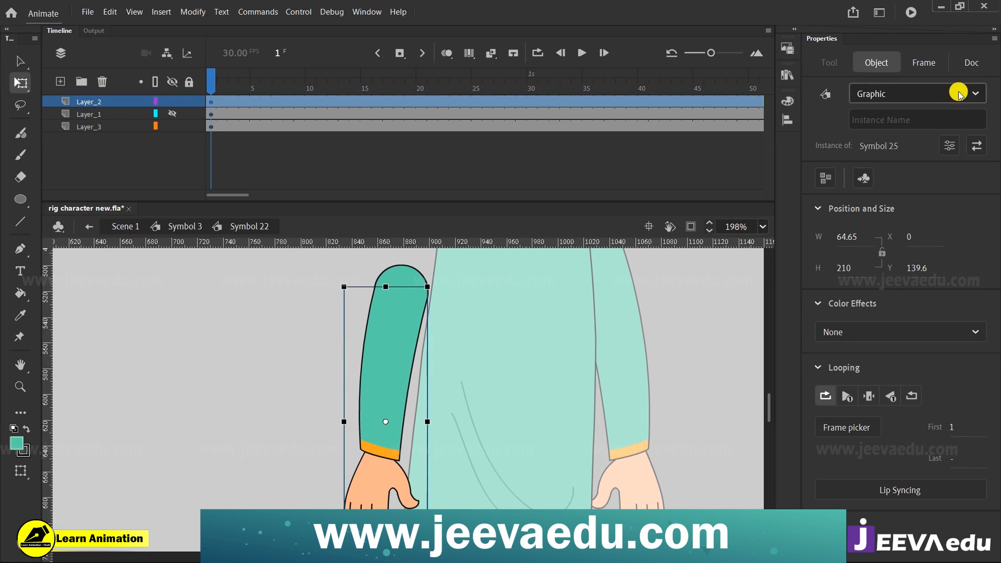
# Turn on Snap to Objects and move the forearm's transformation point onto the centre of the elbow circle
pyautogui.click(976, 66)
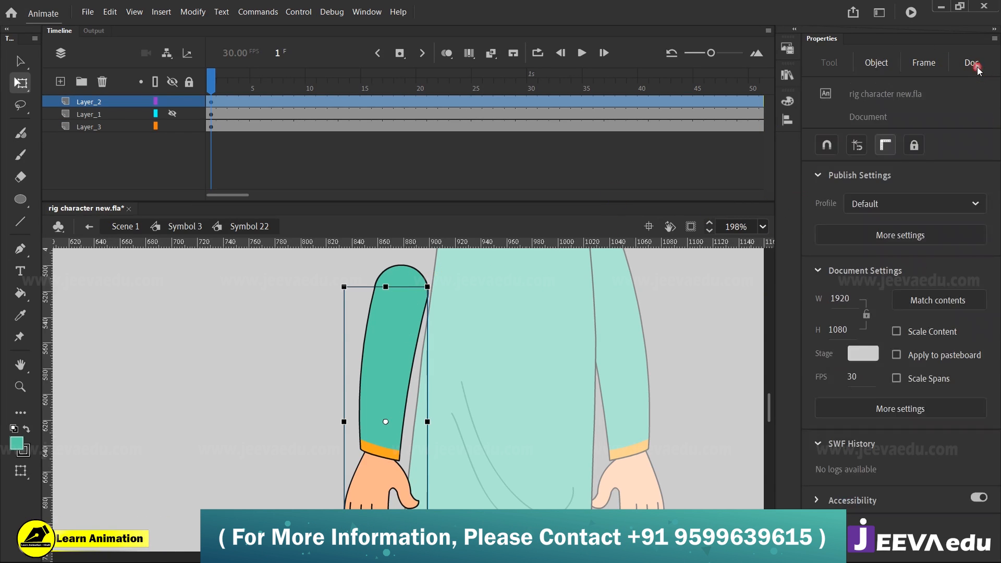
pyautogui.click(828, 144)
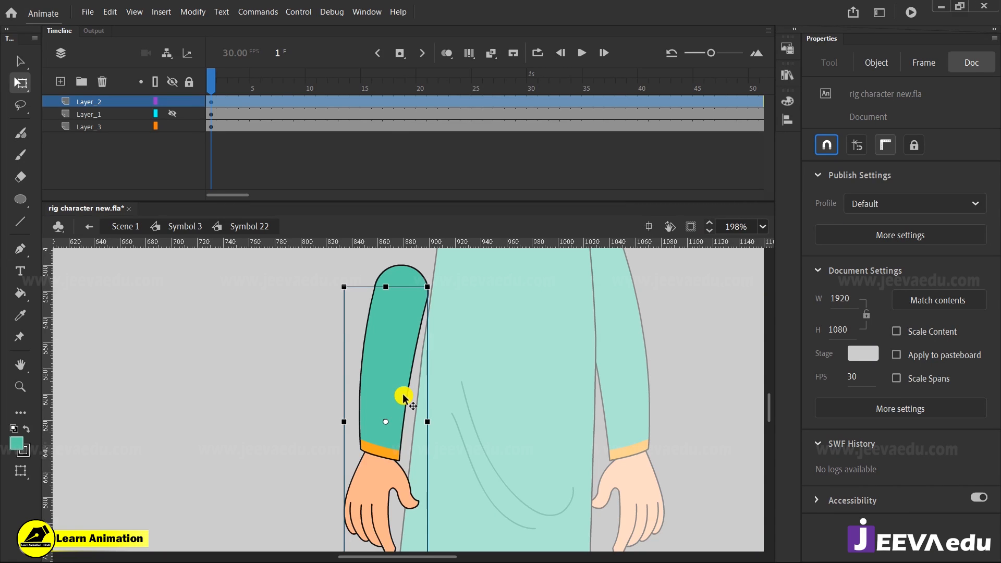
pyautogui.click(404, 281)
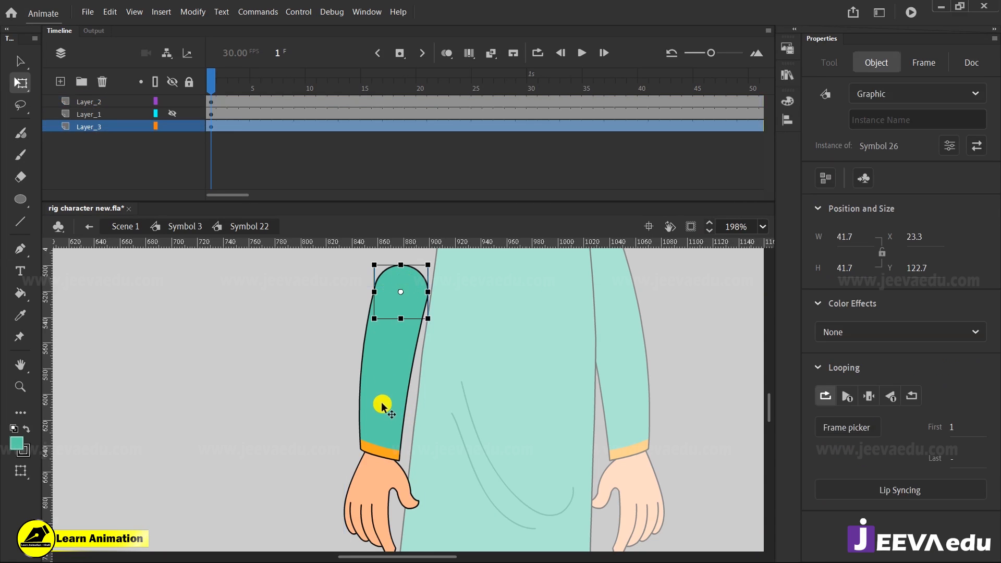
pyautogui.click(386, 408)
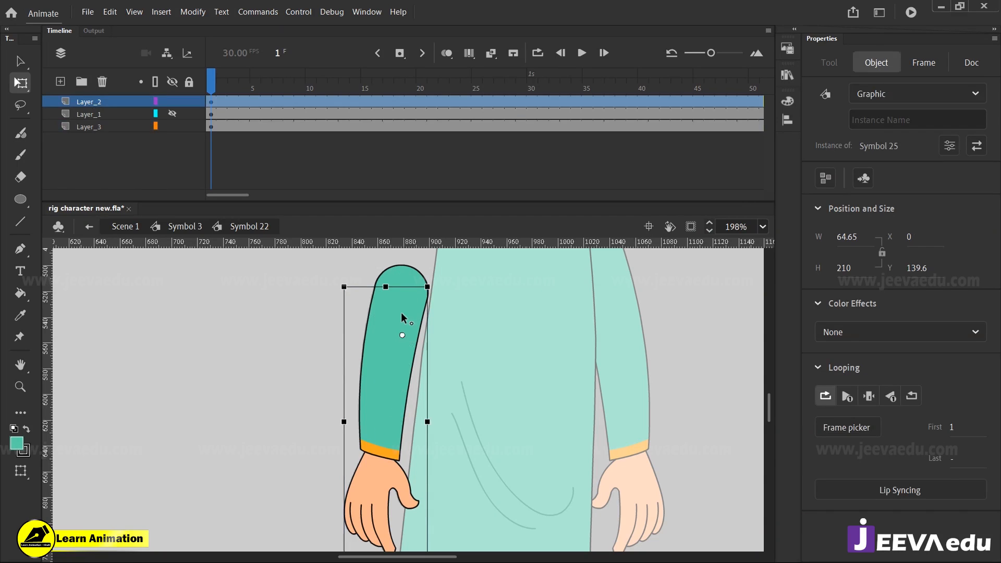
pyautogui.click(401, 293)
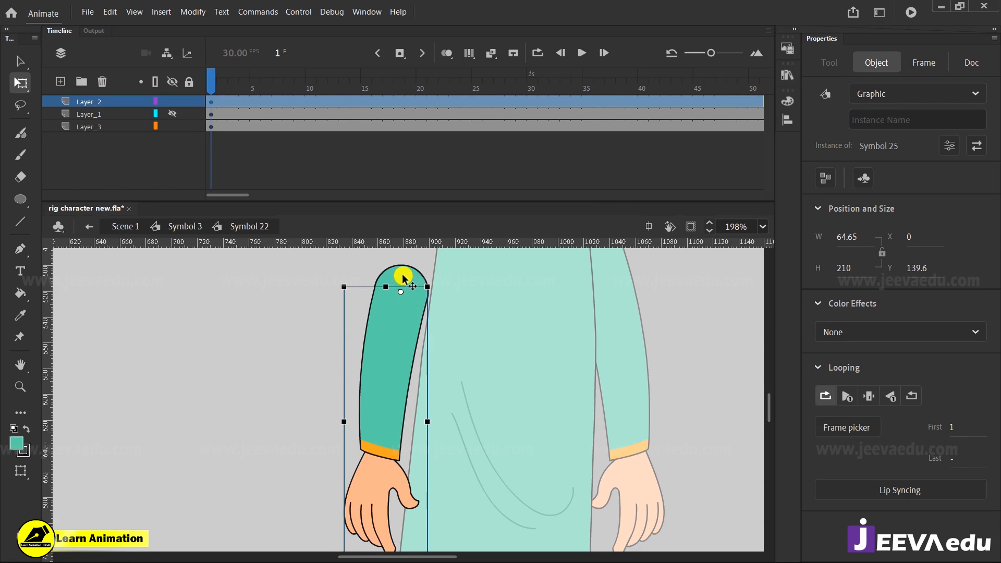
pyautogui.click(402, 274)
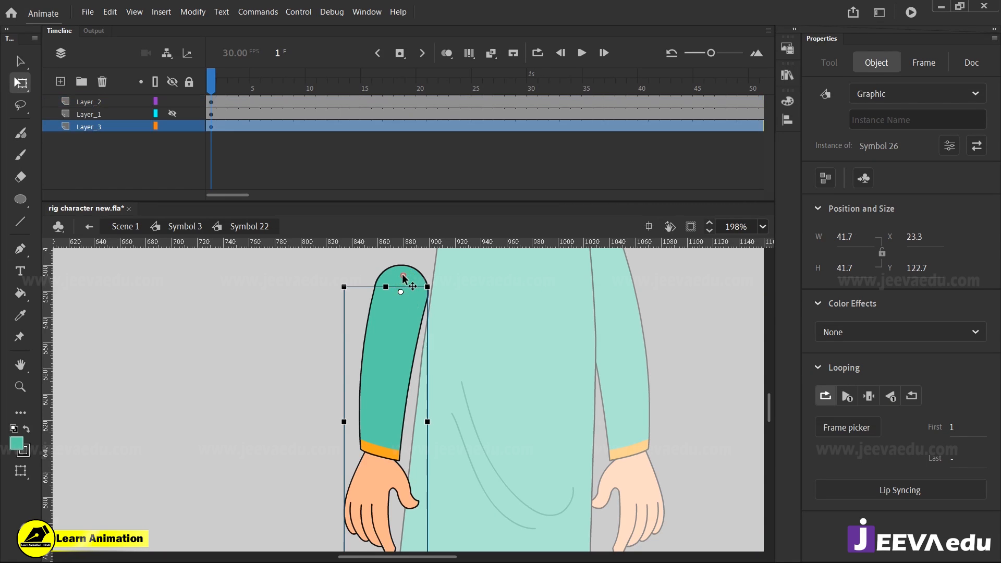
pyautogui.click(394, 351)
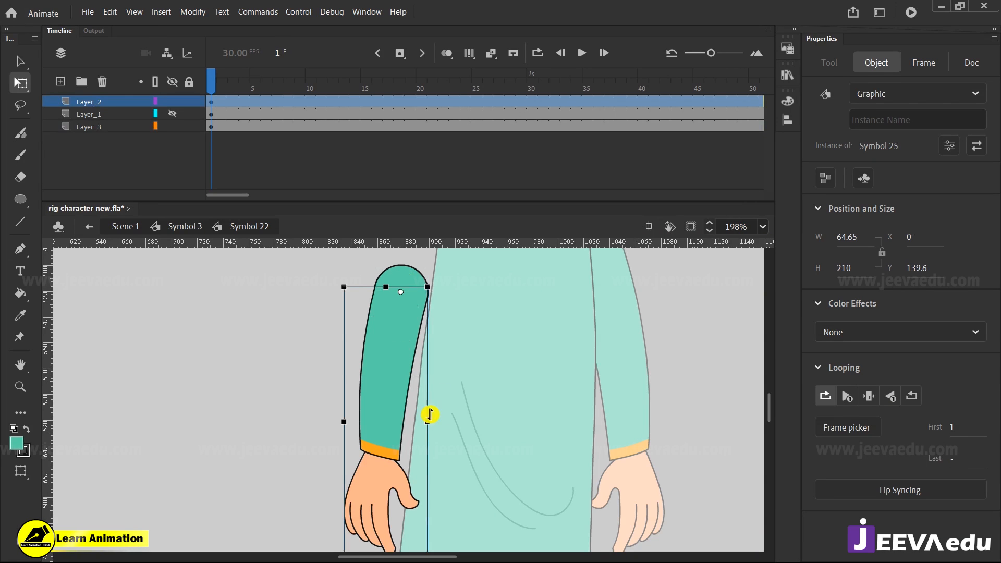
# Rotate the forearm outward about 45 degrees around the elbow to test its transformation point
pyautogui.press('z')
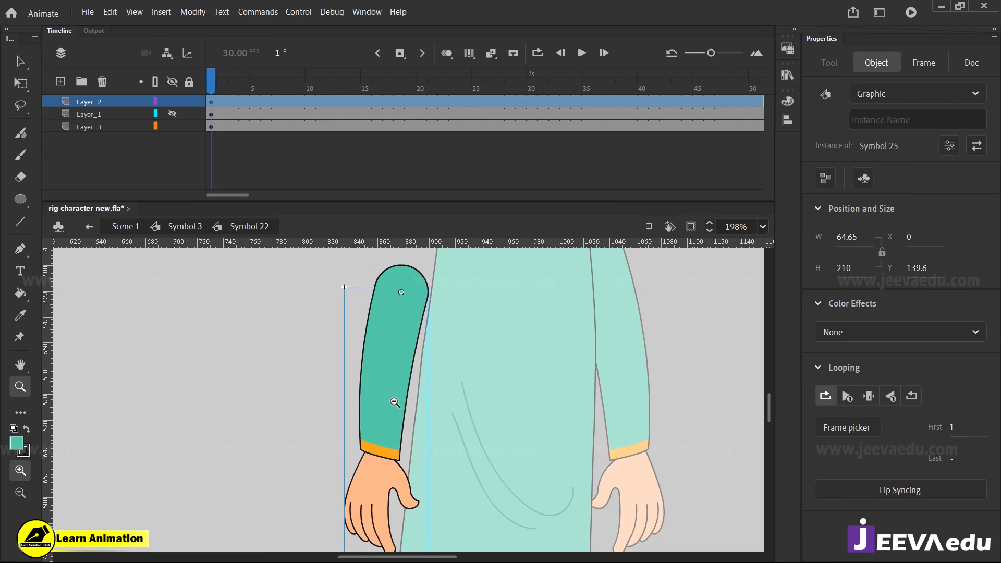
pyautogui.keyDown('alt'); pyautogui.click(395, 402); pyautogui.keyUp('alt')
pyautogui.moveTo(370, 324); pyautogui.dragTo(455, 506)
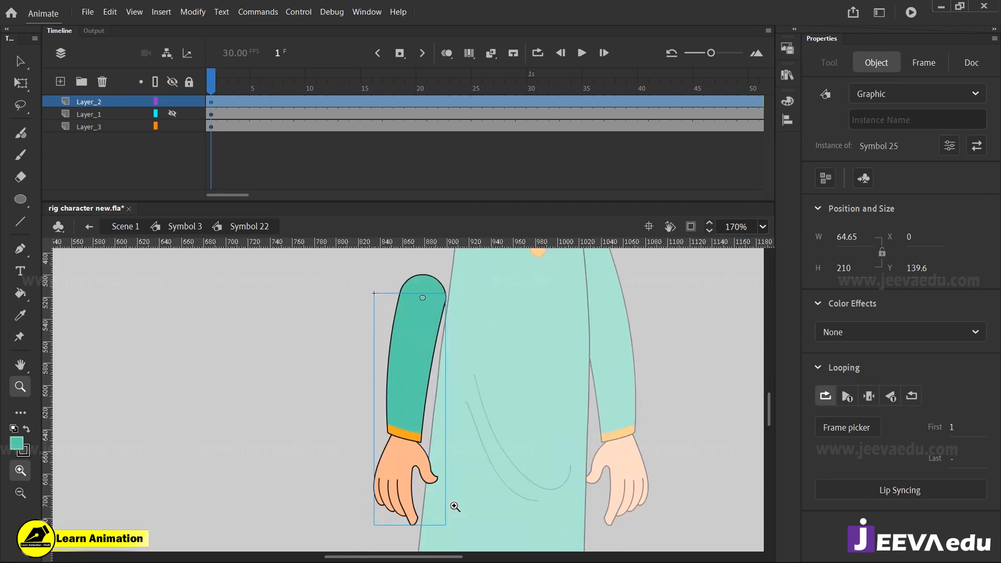
pyautogui.press('q')
pyautogui.moveTo(454, 525); pyautogui.dragTo(650, 334)
pyautogui.moveTo(438, 265); pyautogui.dragTo(307, 284)
pyautogui.moveTo(437, 295); pyautogui.dragTo(392, 345)
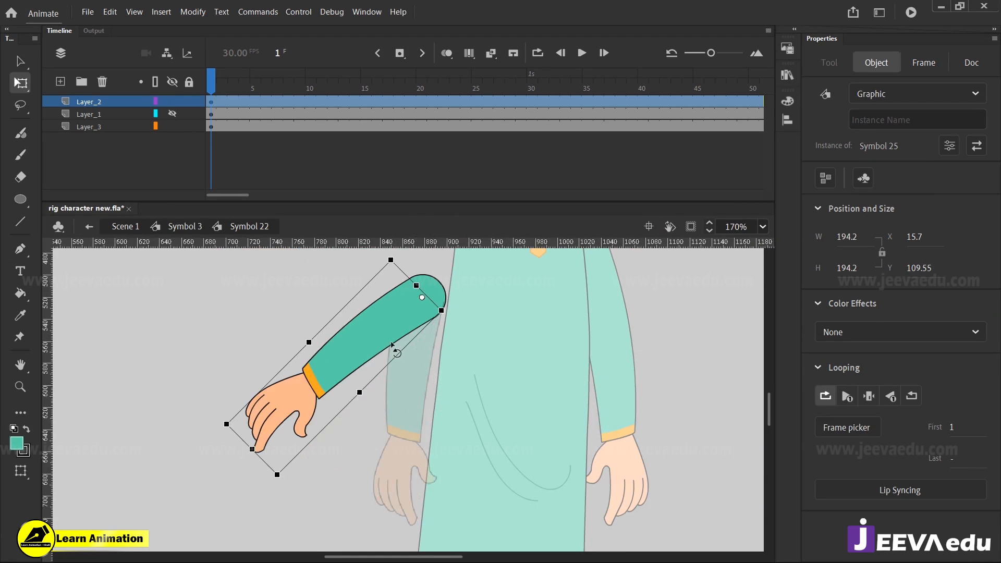
pyautogui.click(420, 307)
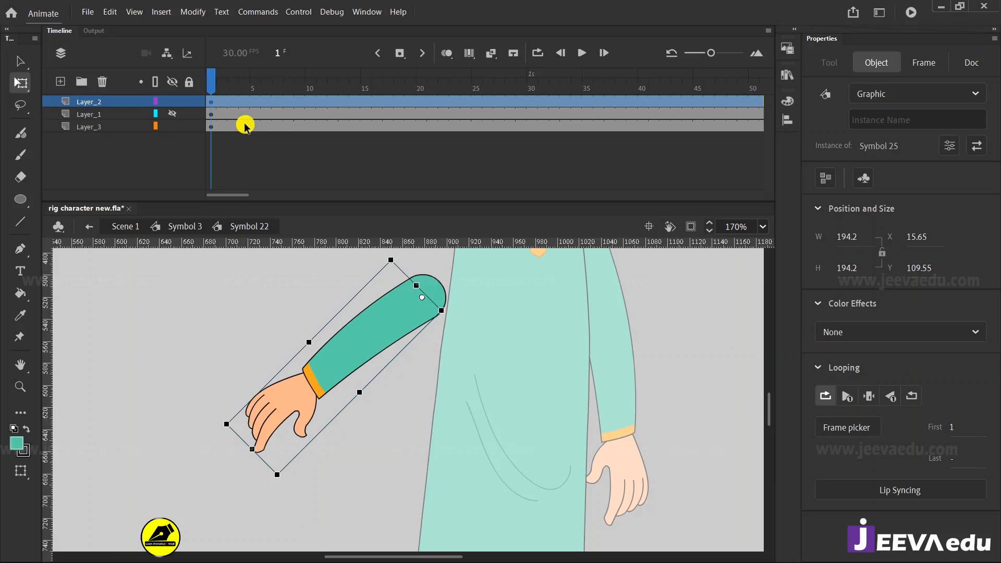
# Show the upper sleeve's Layer_1 again and rotate the forearm inward across the body to check the elbow bend
pyautogui.click(178, 115)
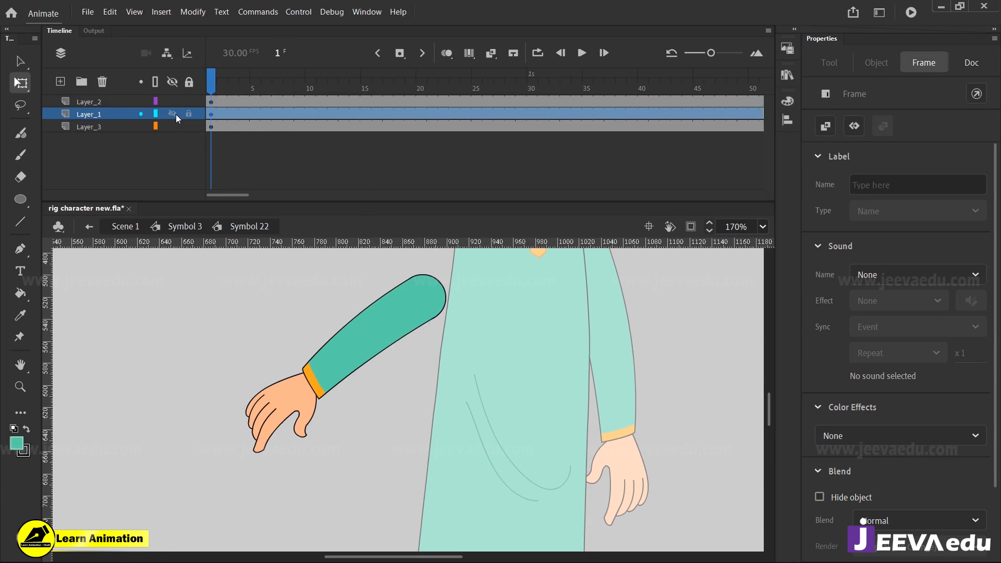
pyautogui.click(306, 323)
pyautogui.click(335, 370)
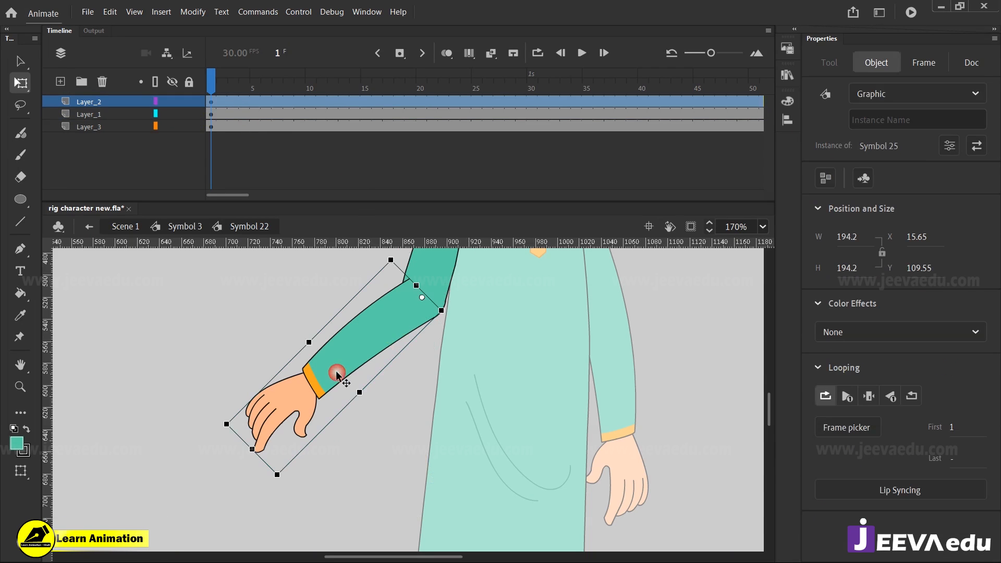
pyautogui.moveTo(290, 485); pyautogui.dragTo(477, 326)
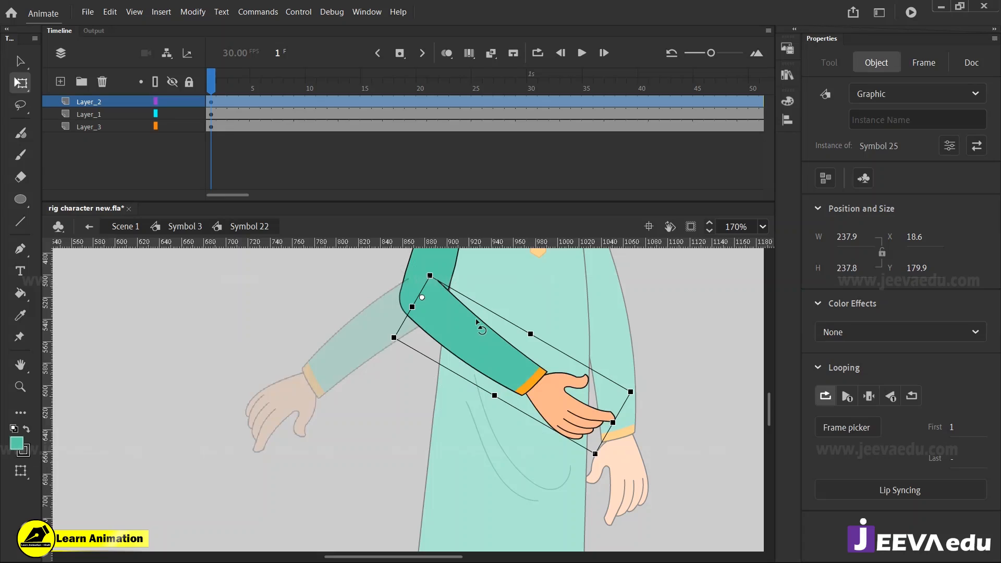
pyautogui.click(255, 344)
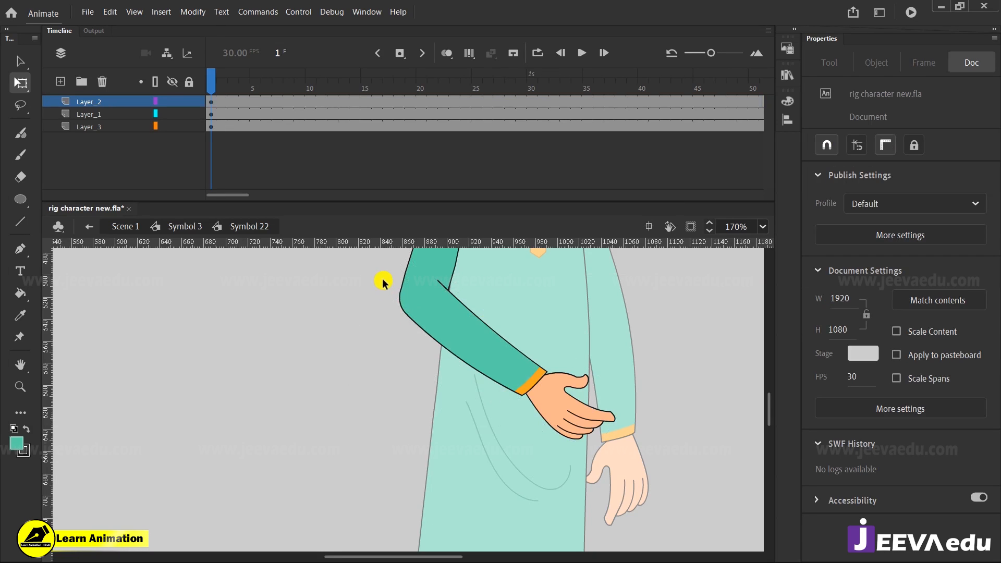
# Move the elbow circle away from the arm to expose the joint, and undo the move
pyautogui.click(406, 307)
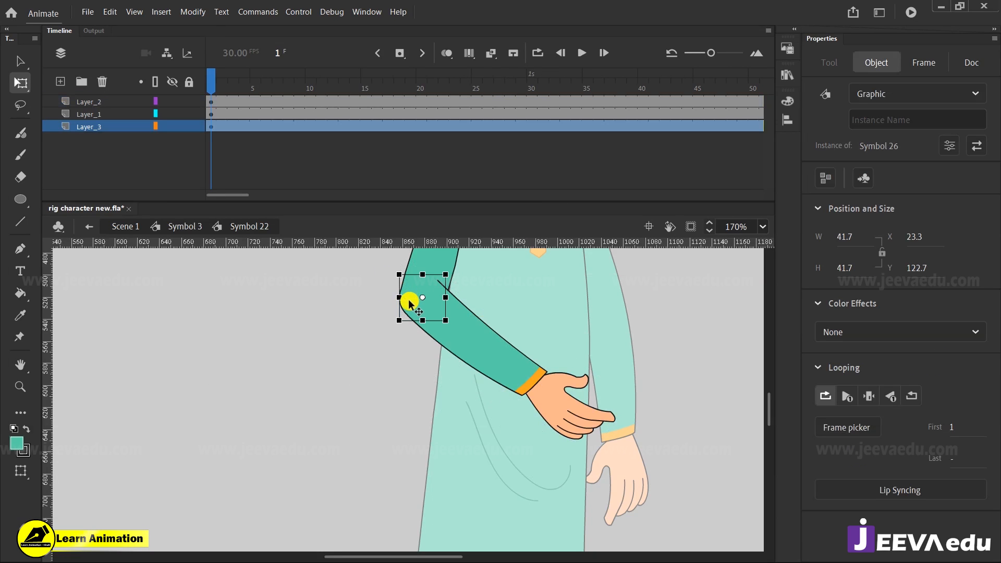
pyautogui.press('v')
pyautogui.moveTo(409, 301); pyautogui.dragTo(322, 319)
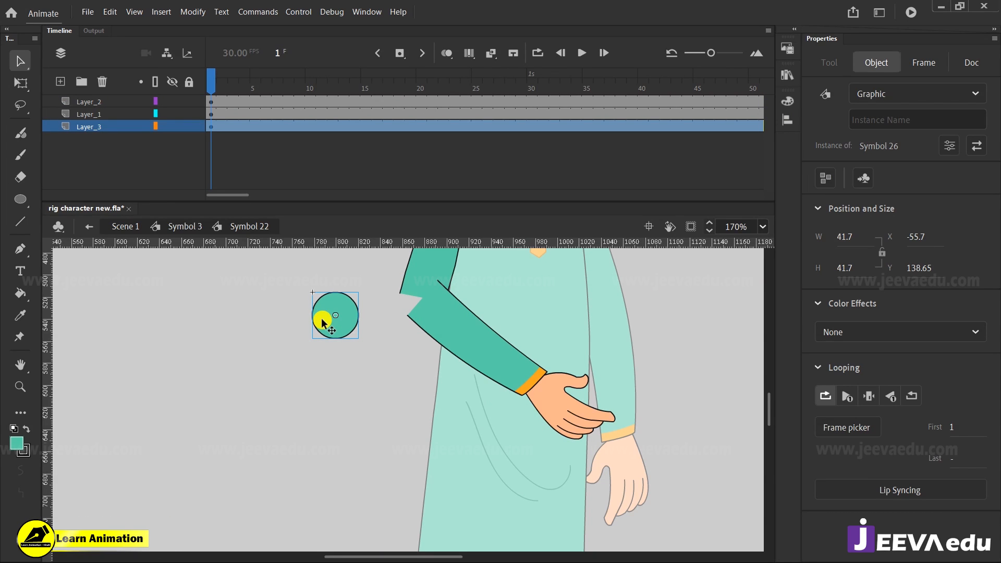
pyautogui.hotkey('ctrl', 'z')
# Rotate the forearm back around the elbow so the arm hangs straight beside the body
pyautogui.click(460, 334)
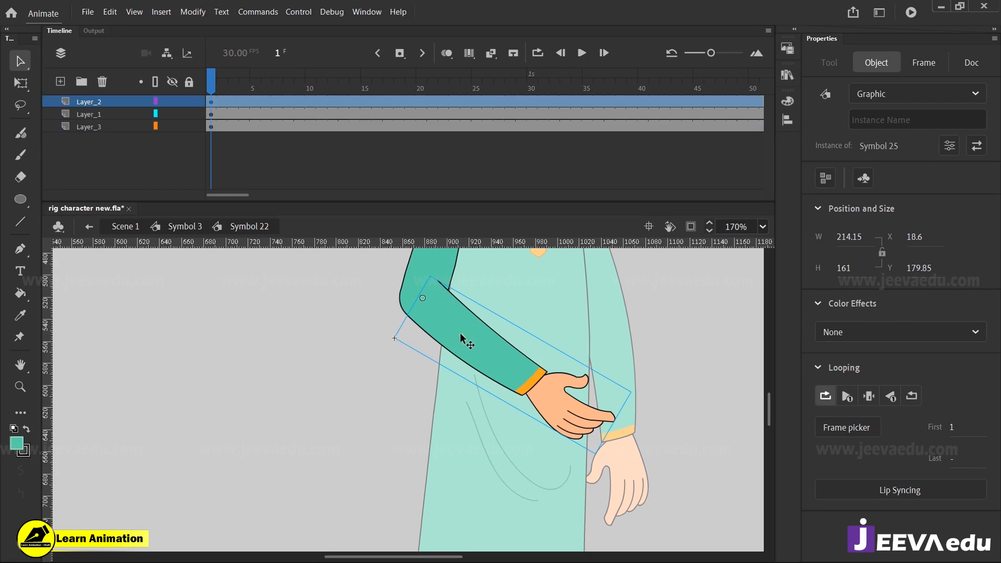
pyautogui.press('q')
pyautogui.moveTo(635, 386); pyautogui.dragTo(449, 448)
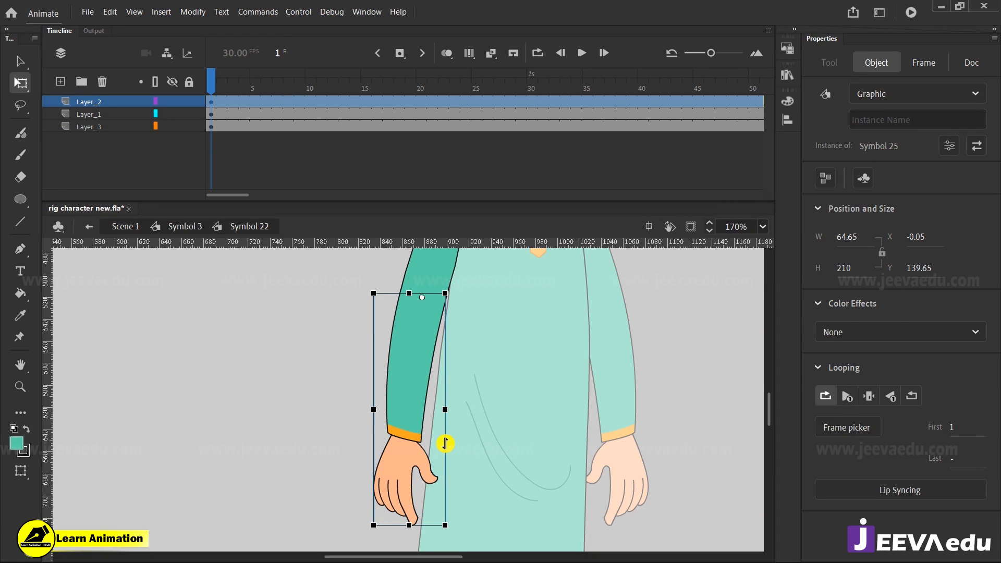
# Open the forearm symbol for editing and distribute its sleeve and hand to separate layers
pyautogui.doubleClick(405, 424)
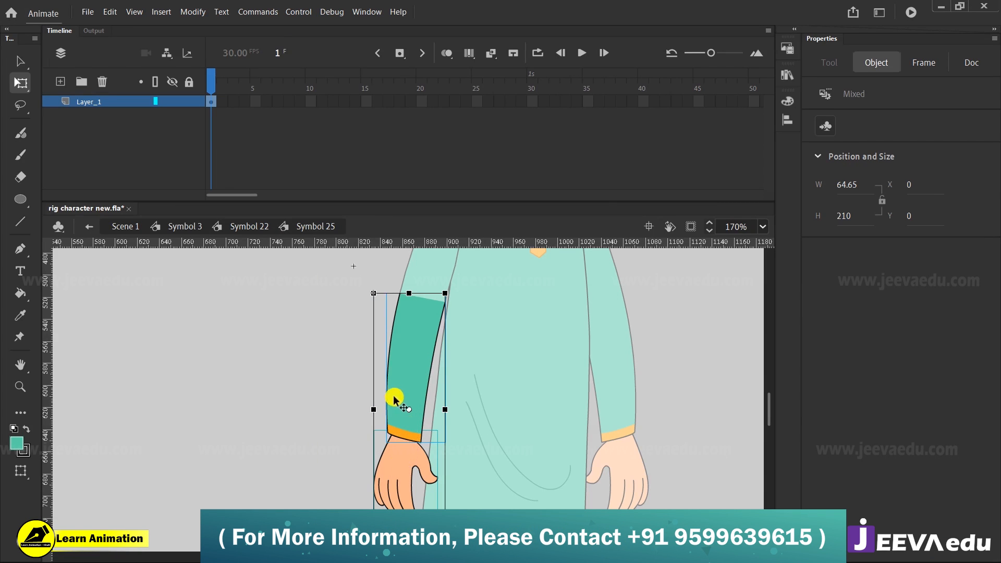
pyautogui.rightClick(405, 376)
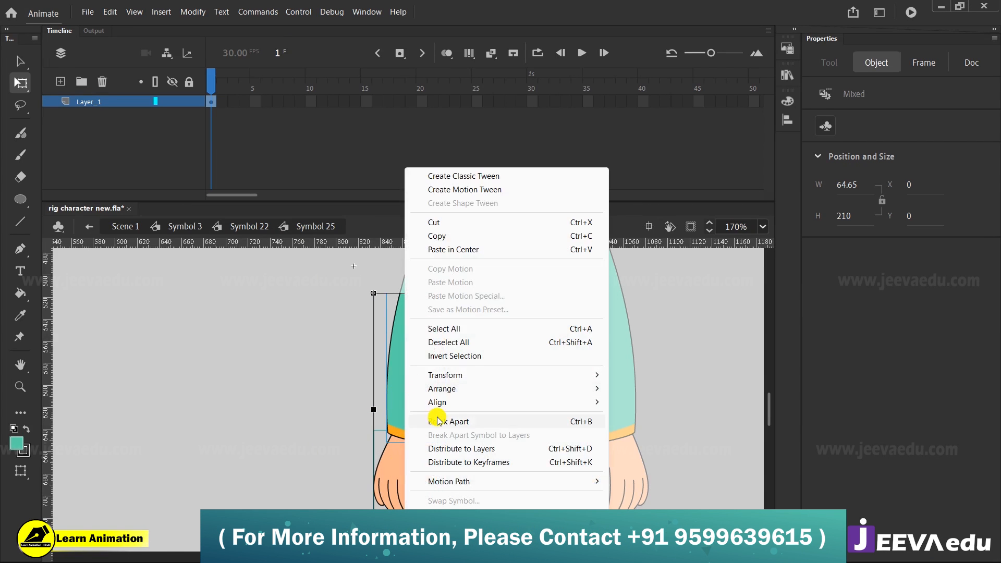
pyautogui.click(545, 452)
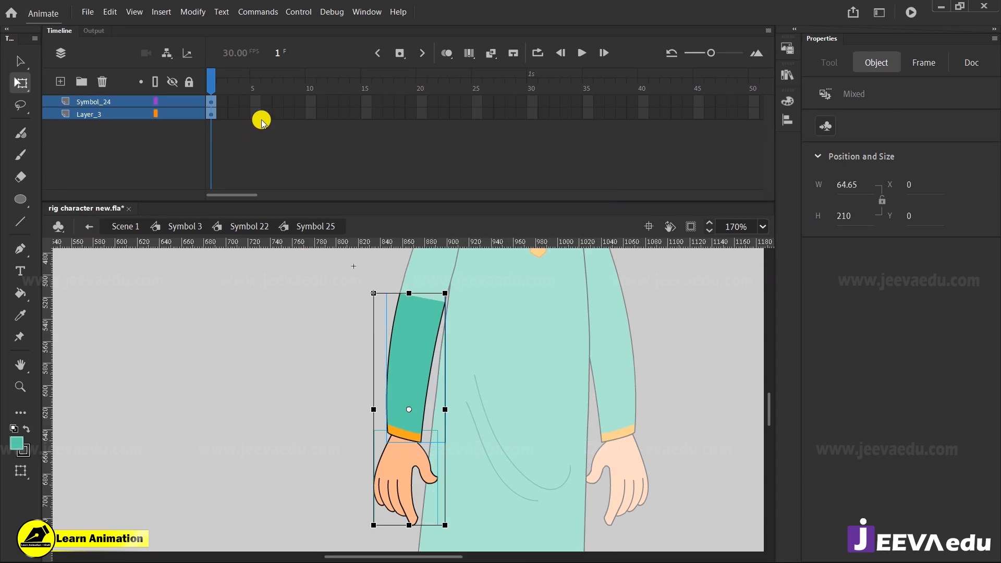
# Extend the Symbol_24 and Layer_3 layers past frame 50 and return to frame 1
pyautogui.moveTo(262, 101); pyautogui.dragTo(462, 142)
pyautogui.click(462, 143)
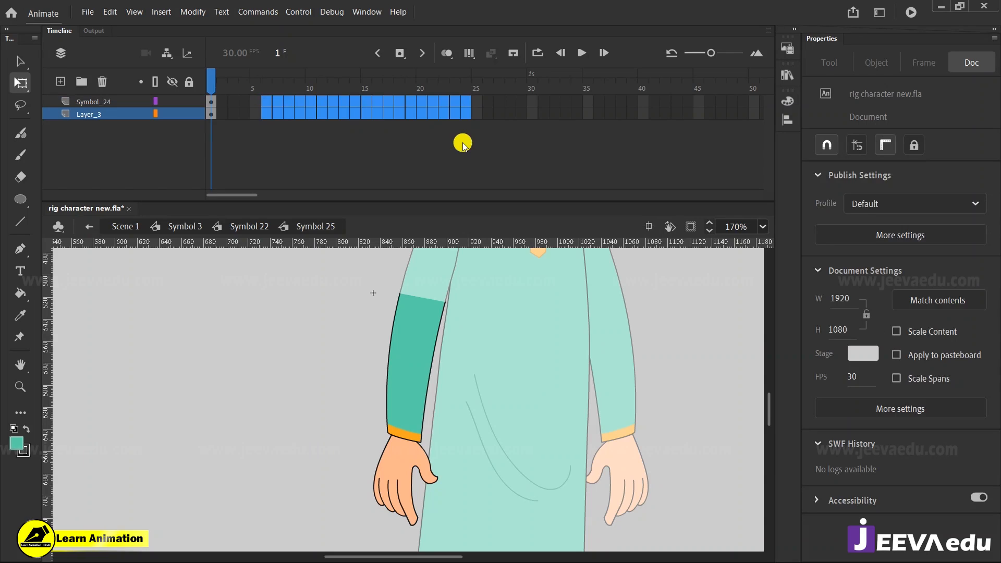
pyautogui.press('F5')
pyautogui.press('F5')
pyautogui.press('F5')
pyautogui.press('F5')
pyautogui.press('F5')
pyautogui.moveTo(467, 83); pyautogui.dragTo(188, 91)
pyautogui.click(385, 450)
# Convert the hand group on Layer_3 into a graphic symbol and place its transformation point at the wrist
pyautogui.click(408, 394)
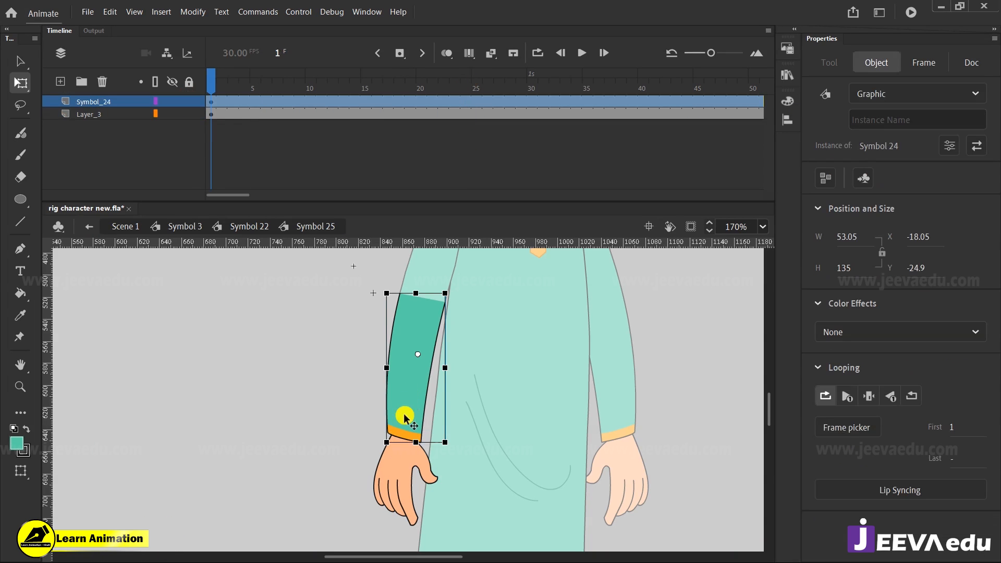
pyautogui.click(397, 481)
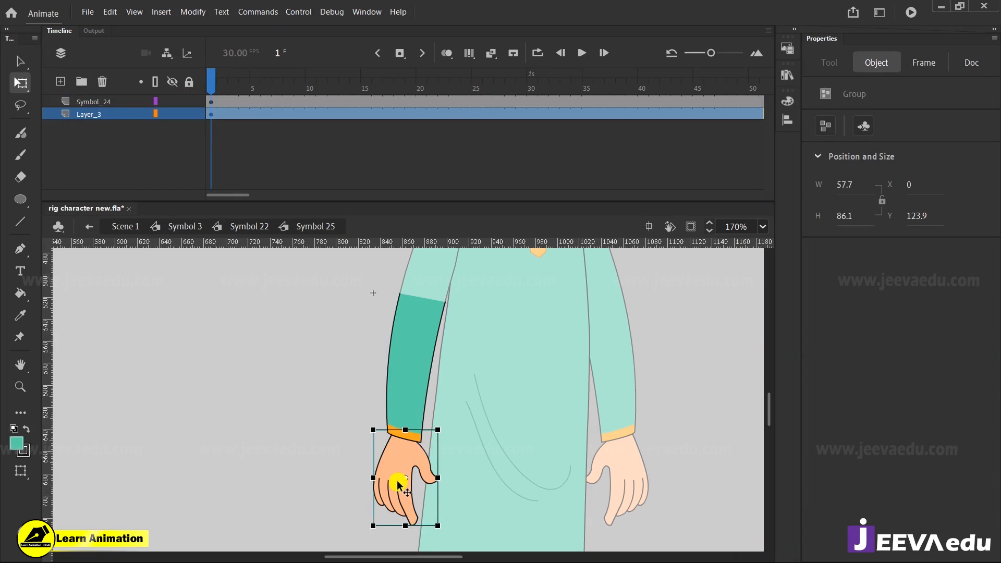
pyautogui.press('F8')
pyautogui.press('Return')
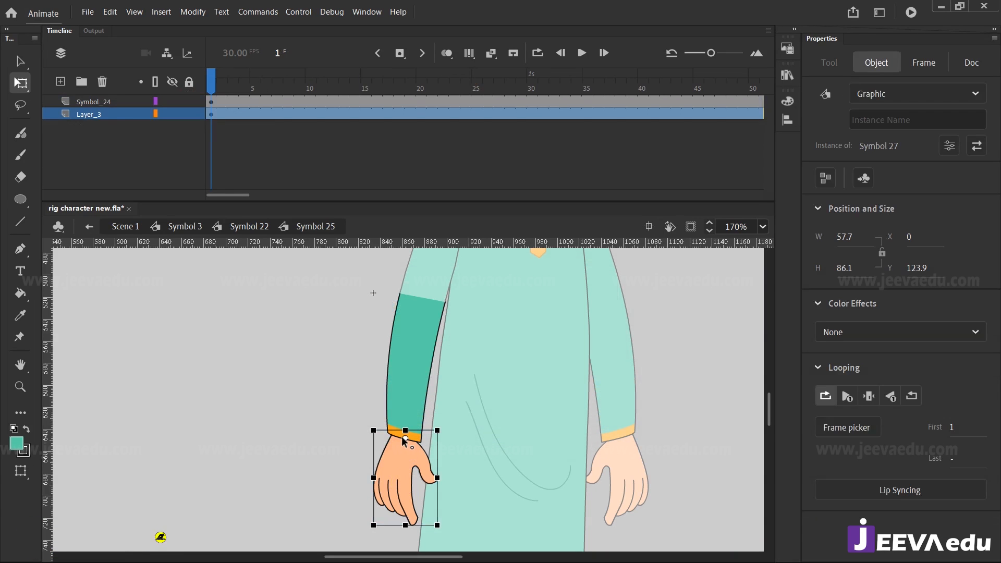
pyautogui.moveTo(439, 504)
pyautogui.mouseDown()
pyautogui.moveTo(447, 525)
pyautogui.moveTo(434, 529)
pyautogui.moveTo(457, 527)
pyautogui.moveTo(439, 529)
pyautogui.moveTo(442, 521)
pyautogui.mouseUp()
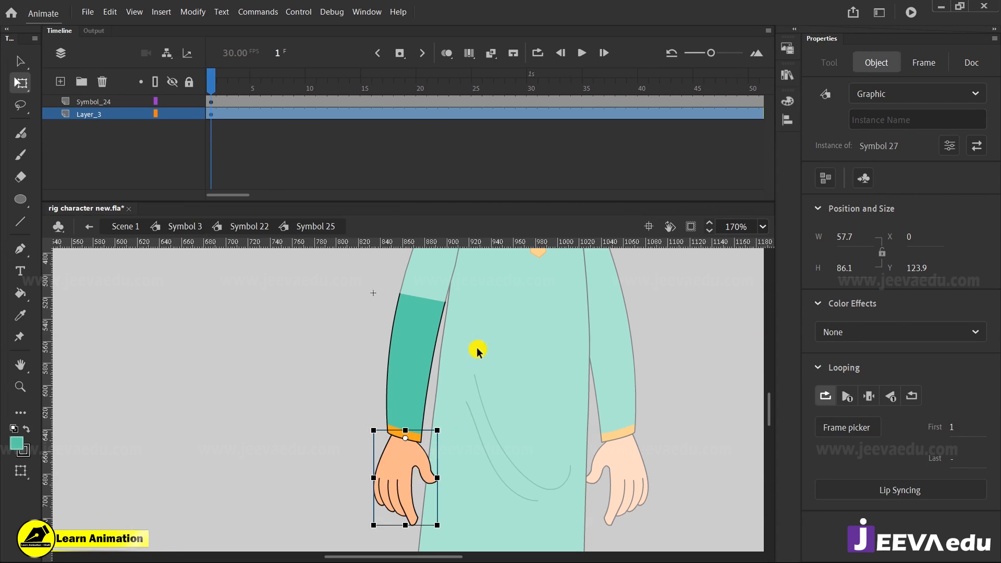
# Open the hand symbol, convert the hand inside it into a nested graphic symbol, and set its looping to single frame
pyautogui.doubleClick(411, 461)
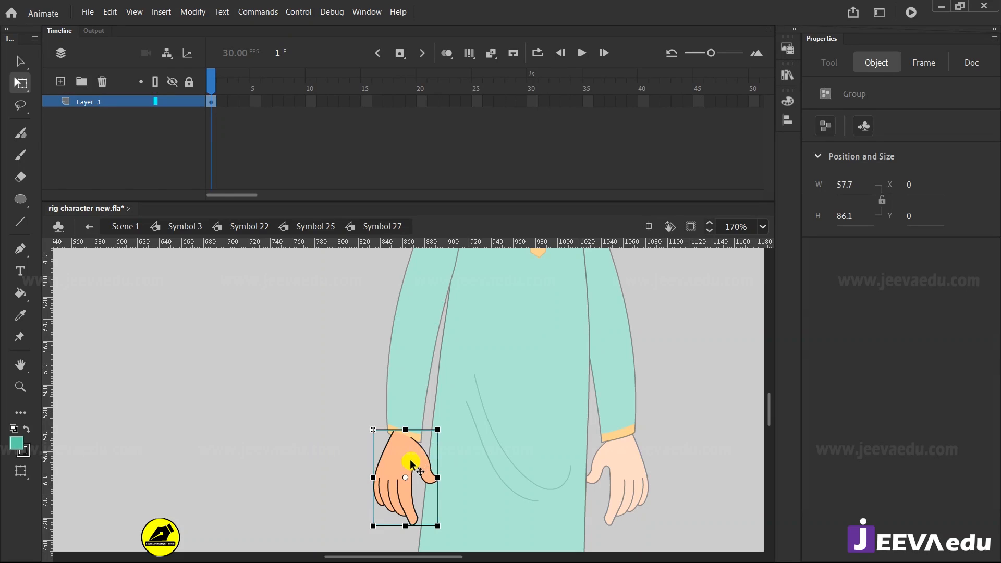
pyautogui.press('F8')
pyautogui.press('Return')
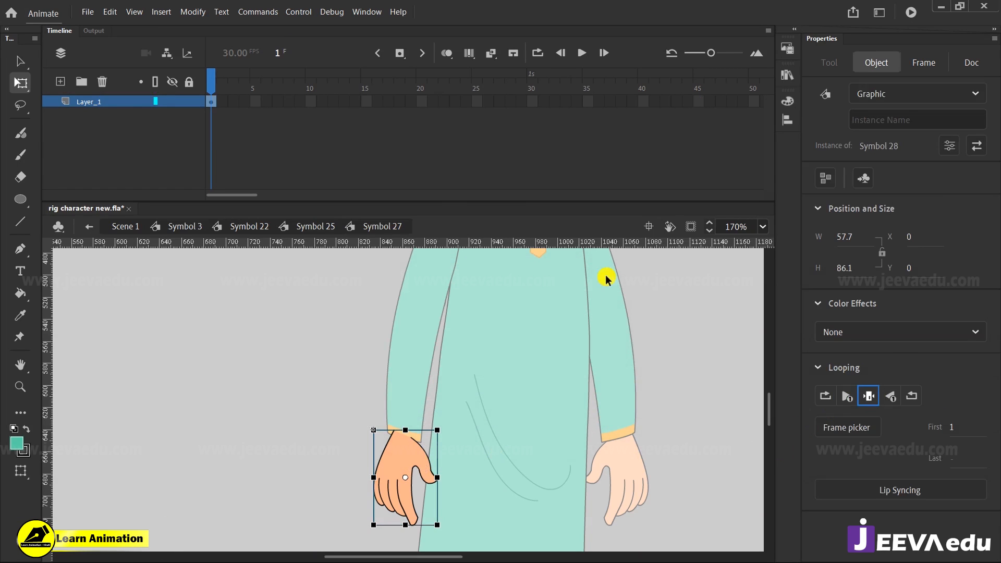
# Extend the hand symbol's Layer_1 past frame 50 and return to frame 1
pyautogui.moveTo(364, 100); pyautogui.dragTo(624, 149)
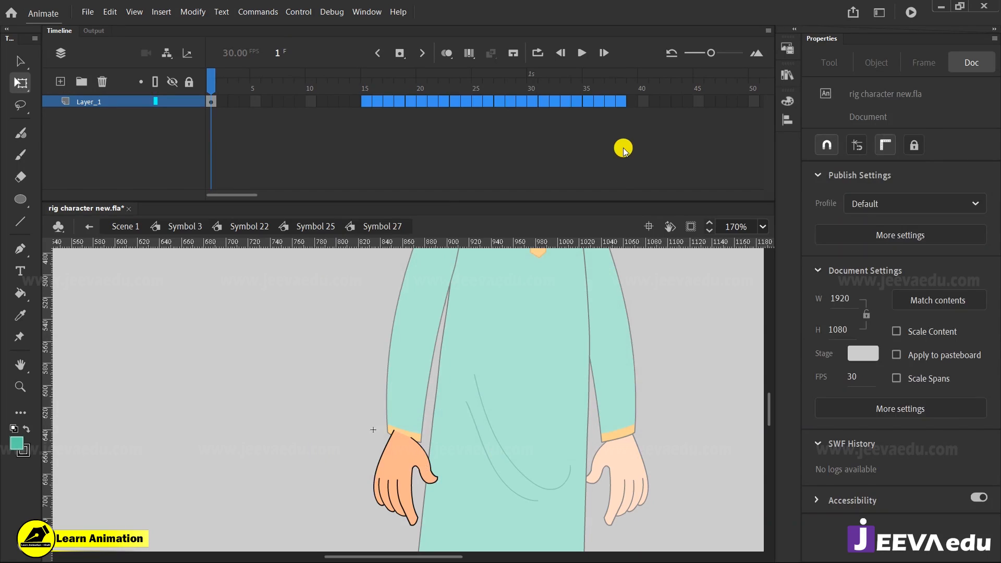
pyautogui.press('F5')
pyautogui.click(211, 78)
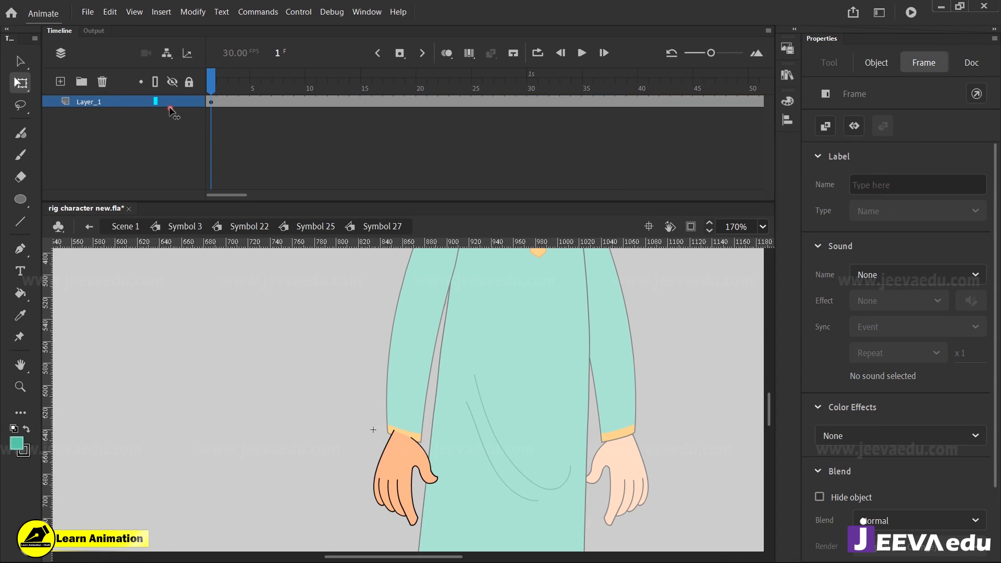
# Examine the nested hand symbol's available frames in the Frame Picker, and close it
pyautogui.click(442, 400)
pyautogui.click(357, 482)
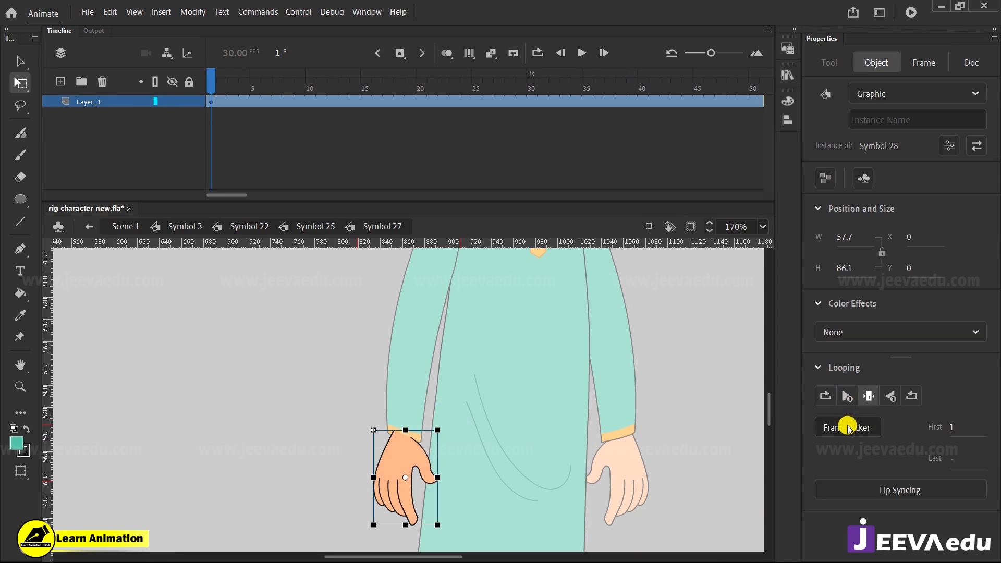
pyautogui.click(847, 428)
pyautogui.moveTo(445, 83); pyautogui.dragTo(666, 148)
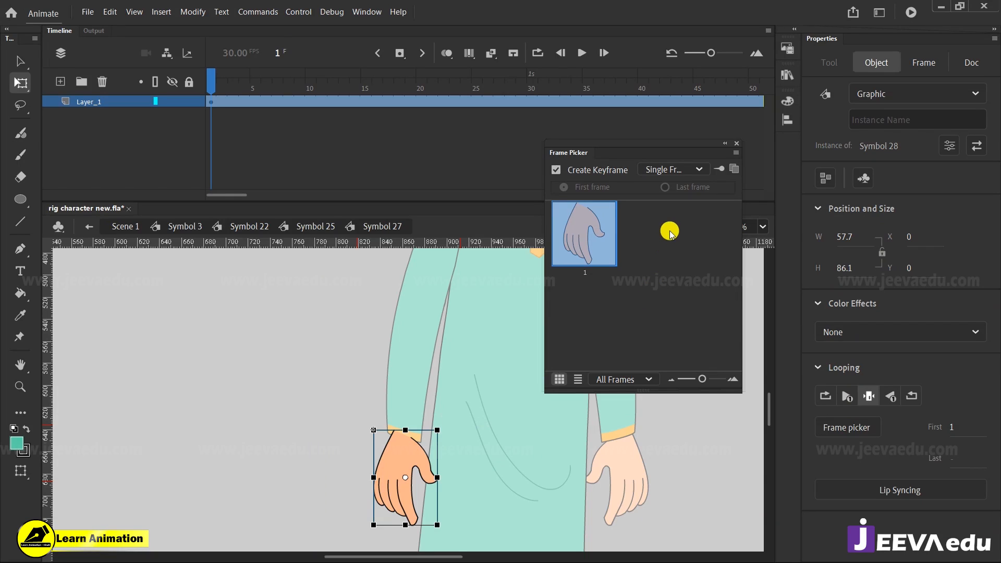
pyautogui.click(734, 148)
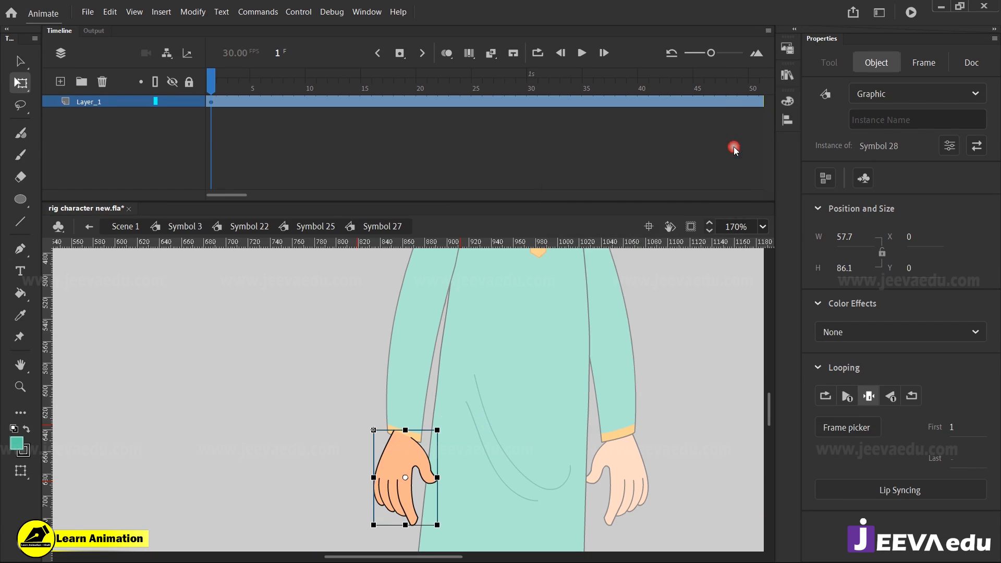
pyautogui.click(492, 380)
pyautogui.click(410, 455)
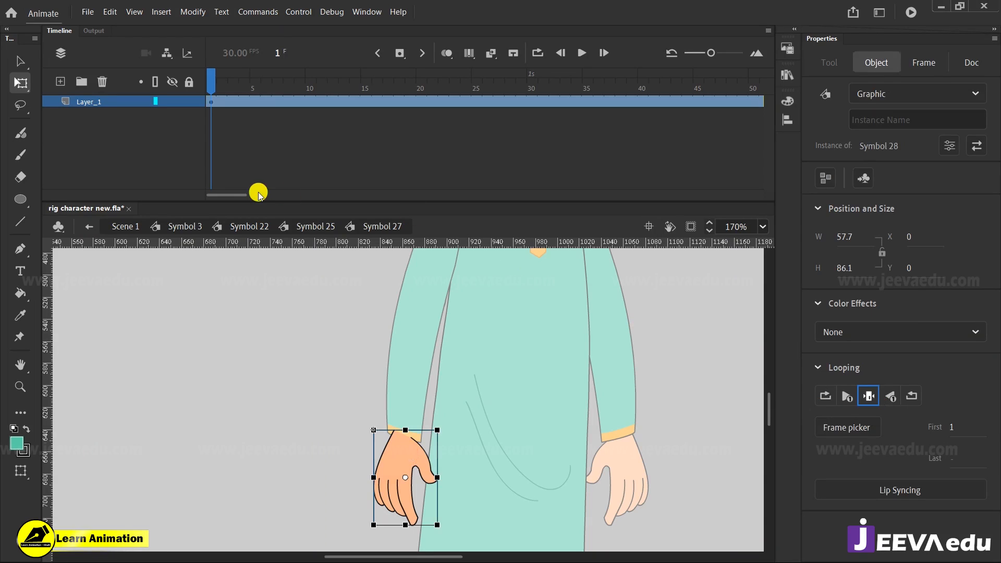
# Return to Symbol 3 and move the whole arm's transformation point up to the shoulder
pyautogui.click(295, 227)
pyautogui.click(244, 227)
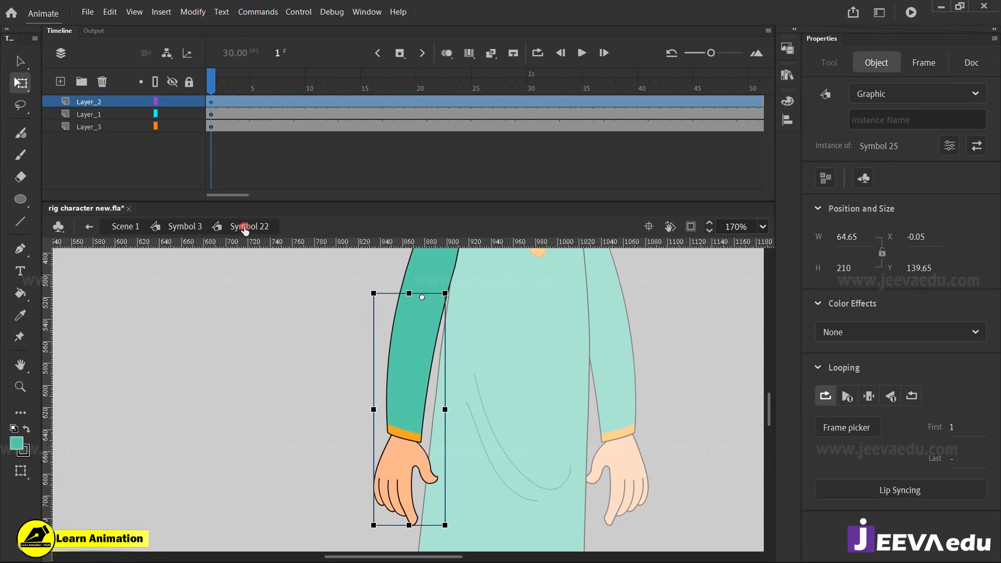
pyautogui.click(193, 225)
pyautogui.click(763, 226)
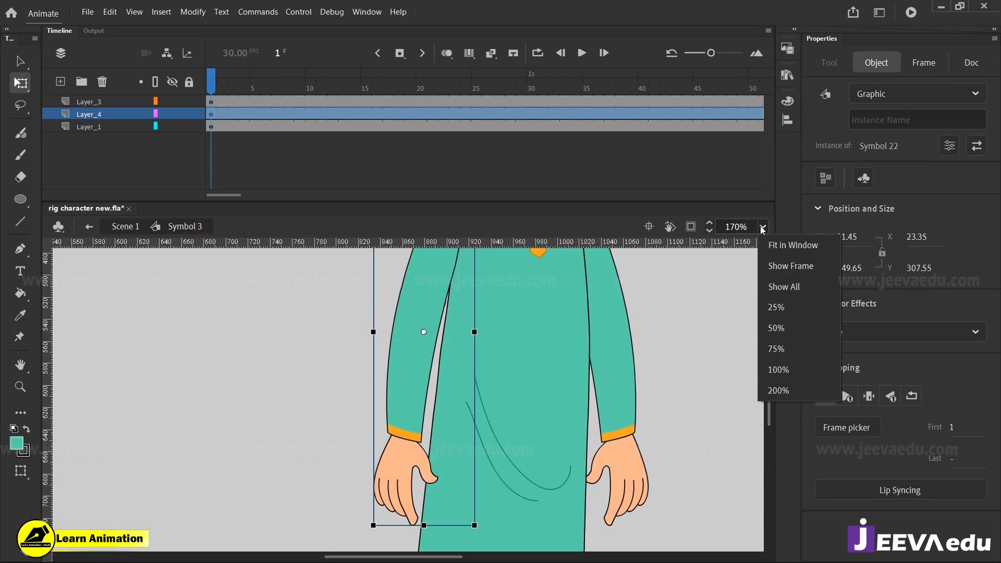
pyautogui.click(773, 246)
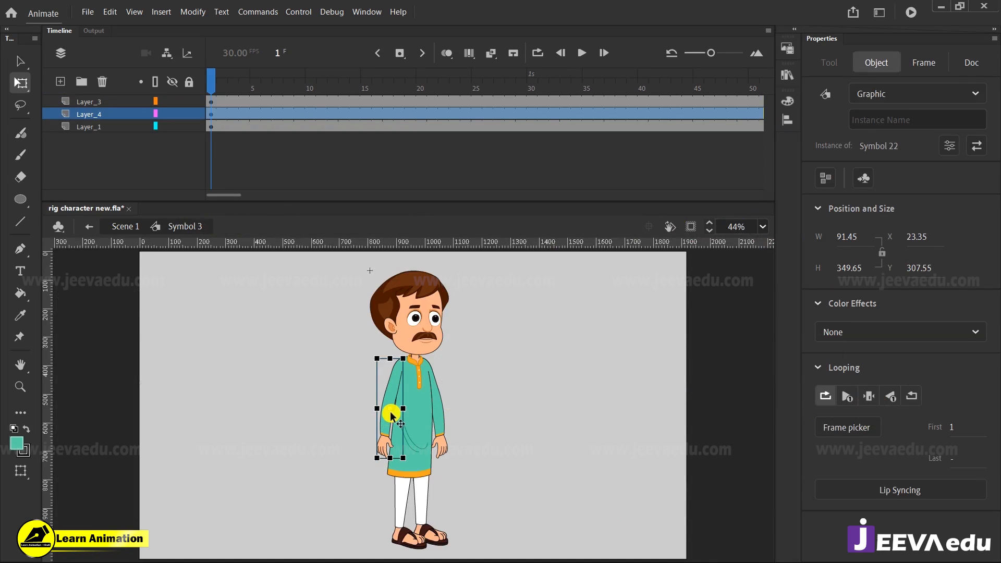
pyautogui.moveTo(390, 409); pyautogui.dragTo(400, 369)
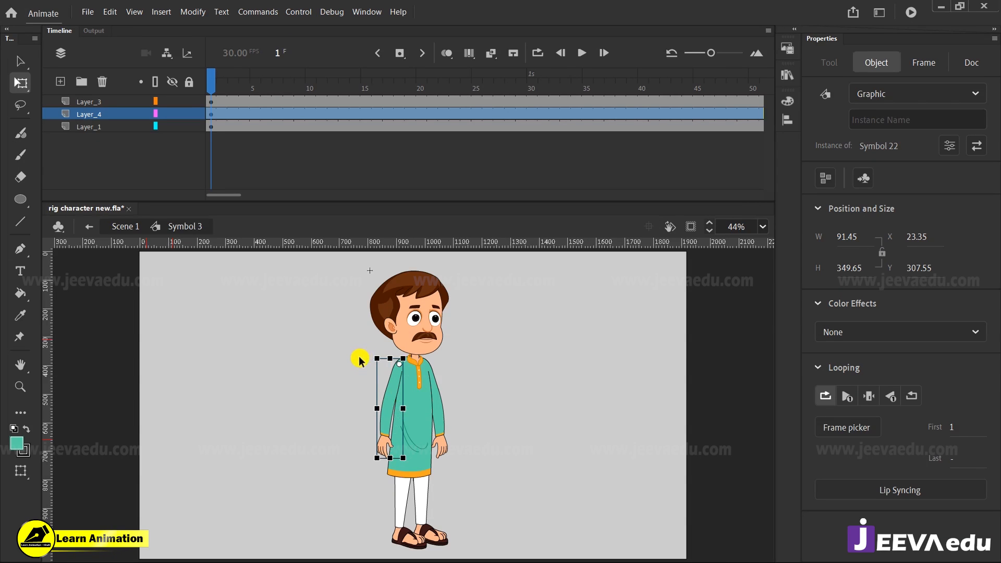
# Turn off snapping to objects and fine-tune the rigged arm's transformation point at the shoulder
pyautogui.press('z')
pyautogui.moveTo(343, 332); pyautogui.dragTo(466, 482)
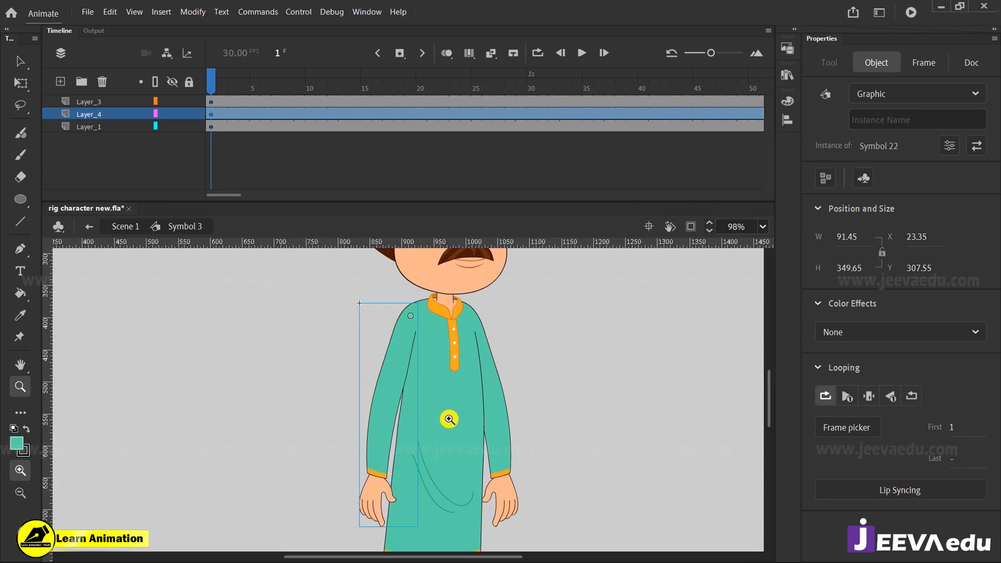
pyautogui.press('q')
pyautogui.moveTo(412, 321); pyautogui.dragTo(416, 312)
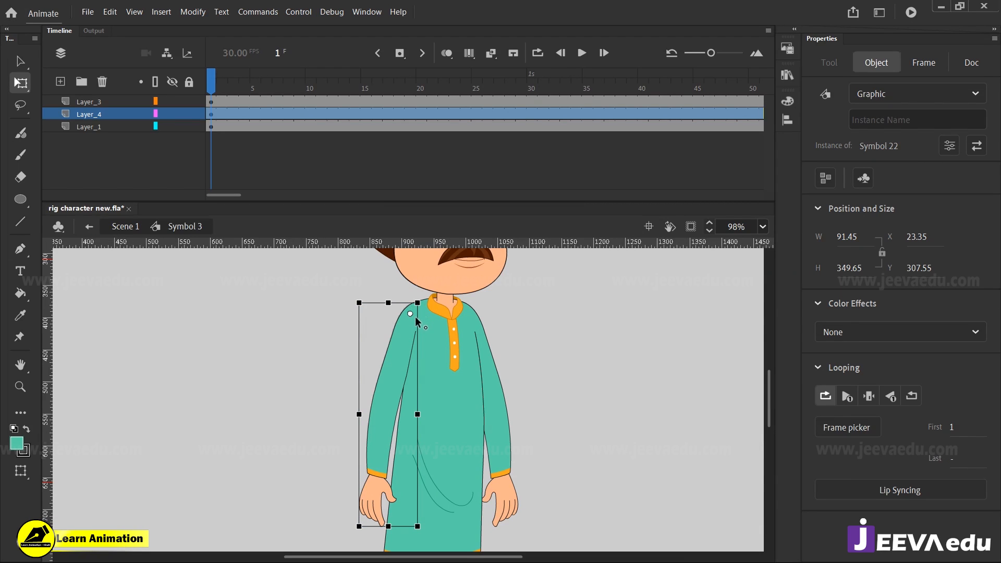
pyautogui.click(968, 69)
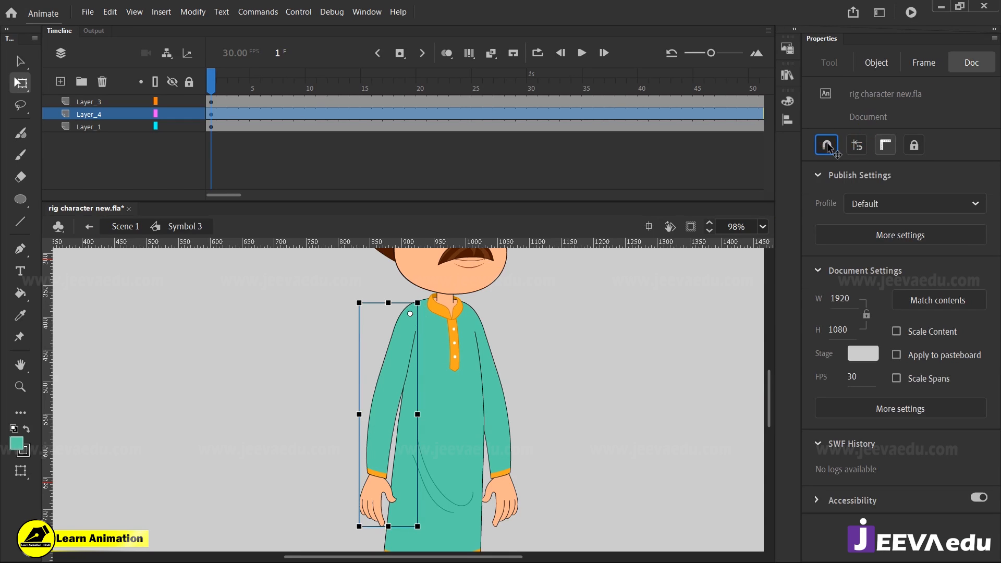
pyautogui.click(414, 313)
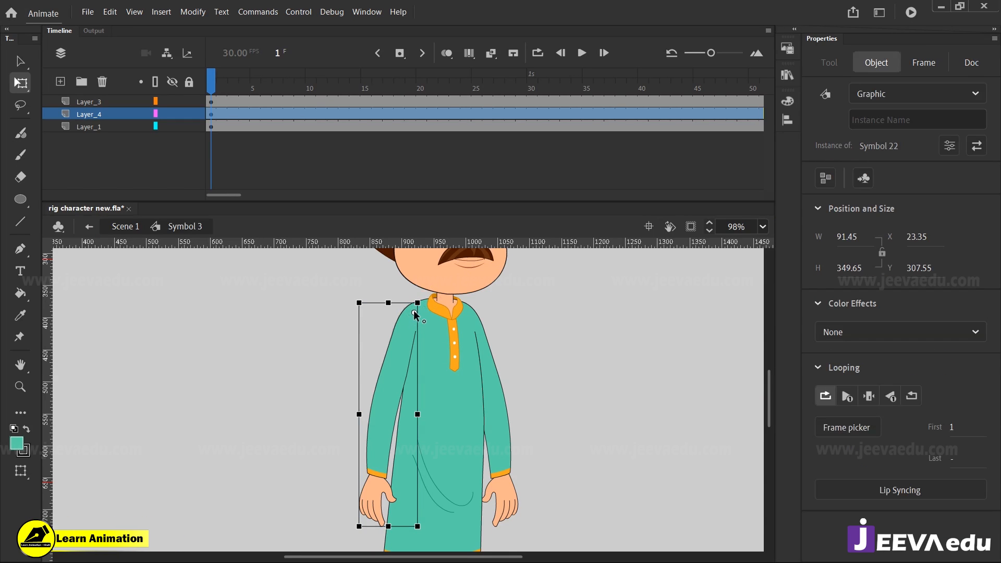
pyautogui.moveTo(416, 312); pyautogui.dragTo(413, 311)
# Rotate the rigged arm slightly outward from the body around its shoulder pivot
pyautogui.moveTo(355, 533); pyautogui.dragTo(337, 490)
pyautogui.moveTo(327, 488); pyautogui.dragTo(360, 464)
pyautogui.click(359, 465)
pyautogui.press('Left')
pyautogui.press('Left')
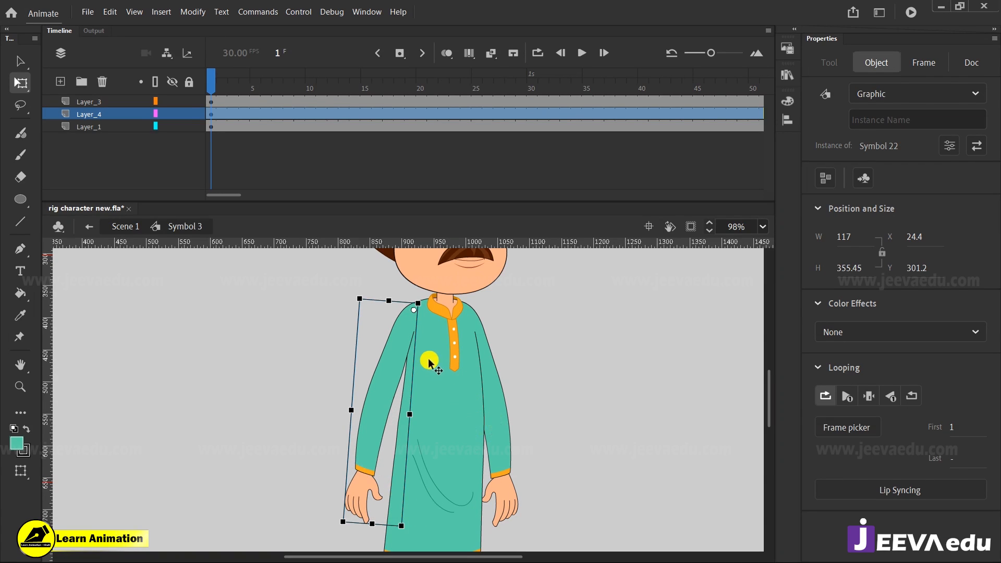
# Move the opposite arm's original sleeve and hand groups in place onto a new layer beneath Layer_1
pyautogui.click(501, 442)
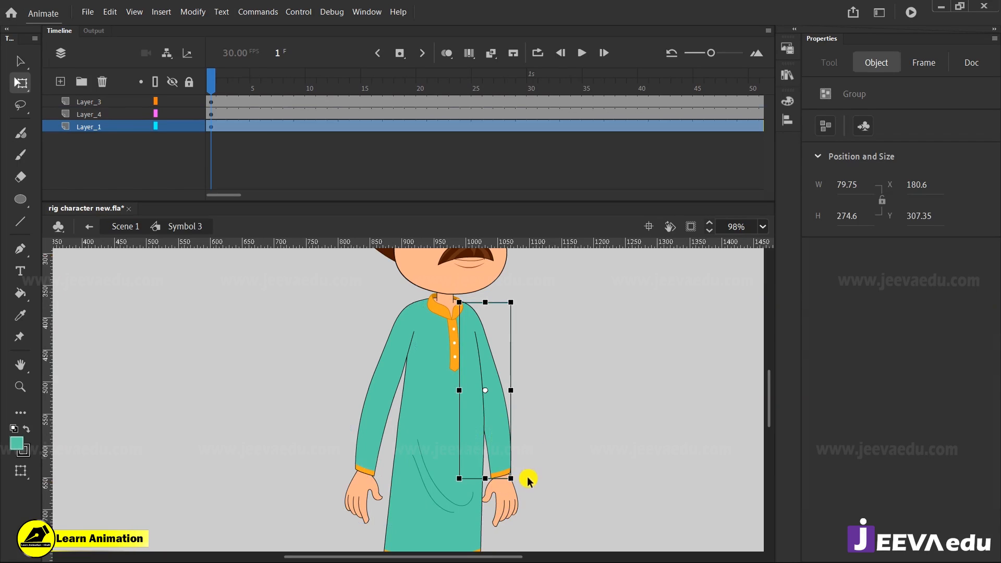
pyautogui.moveTo(499, 493); pyautogui.dragTo(519, 451)
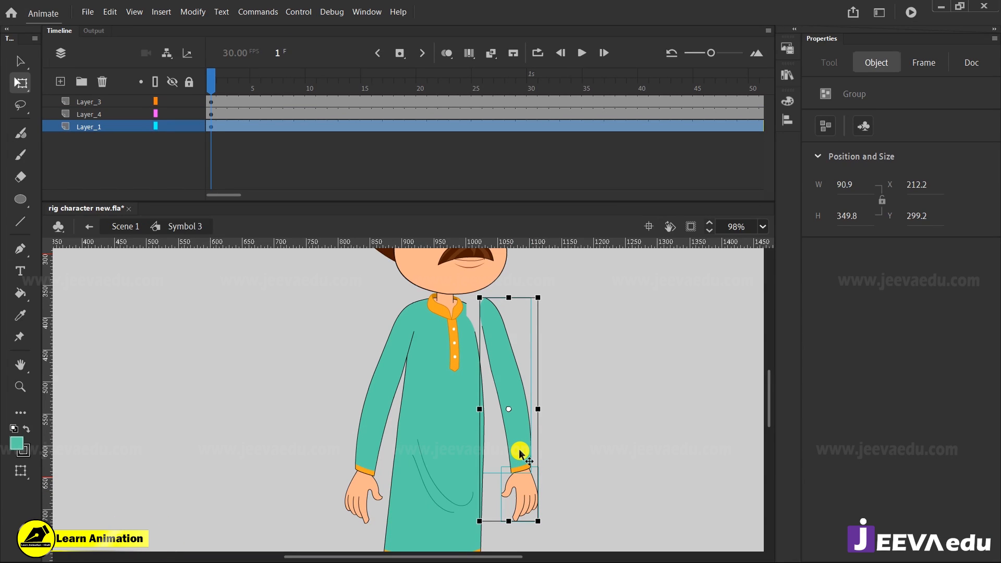
pyautogui.hotkey('ctrl', 'z')
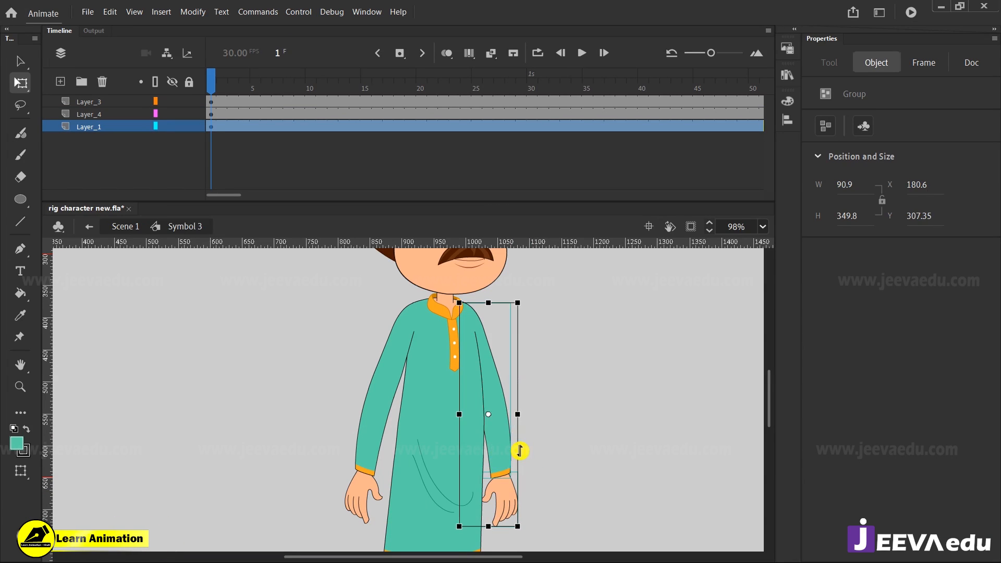
pyautogui.hotkey('ctrl', 'x')
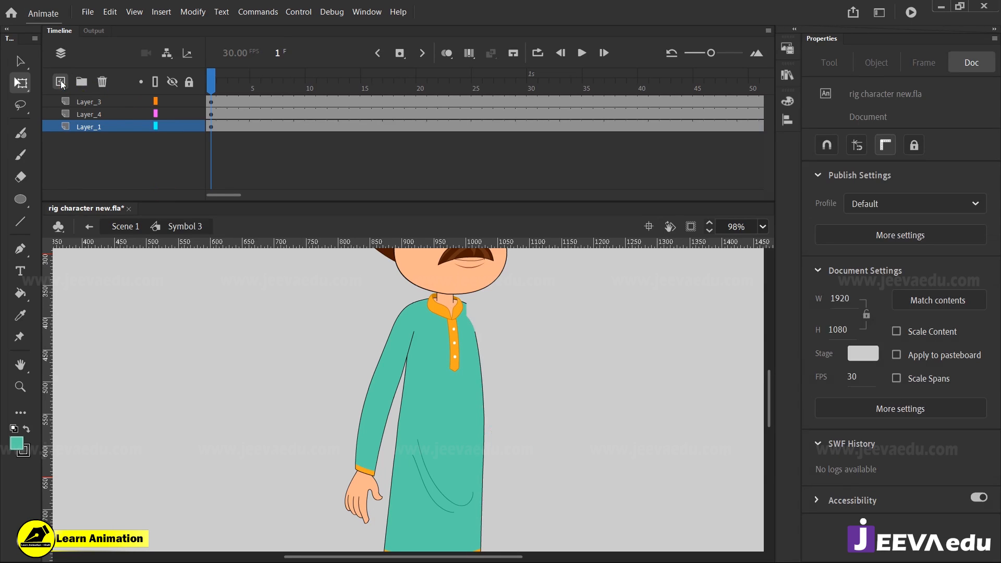
pyautogui.click(60, 82)
pyautogui.moveTo(109, 129); pyautogui.dragTo(108, 150)
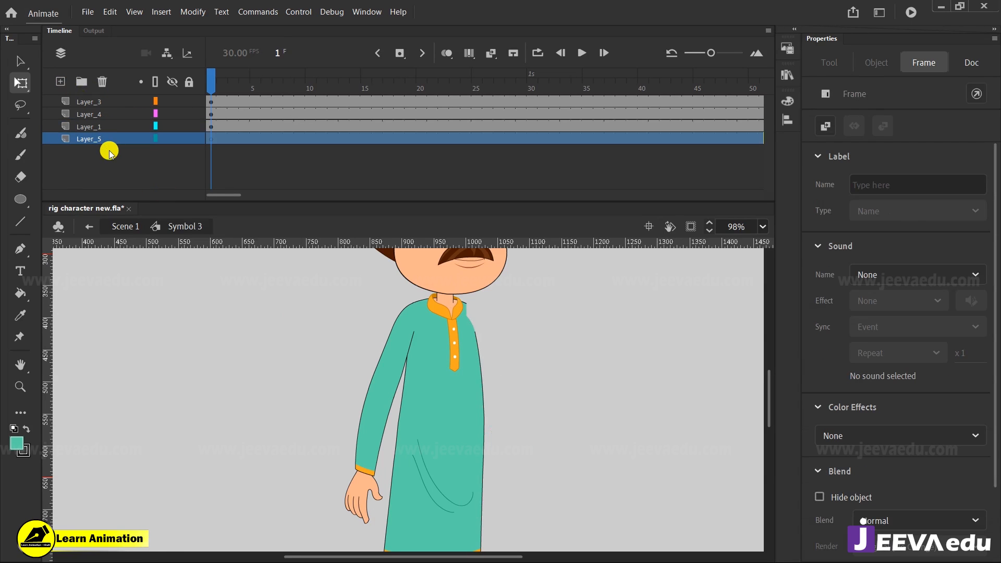
pyautogui.rightClick(150, 256)
pyautogui.click(182, 305)
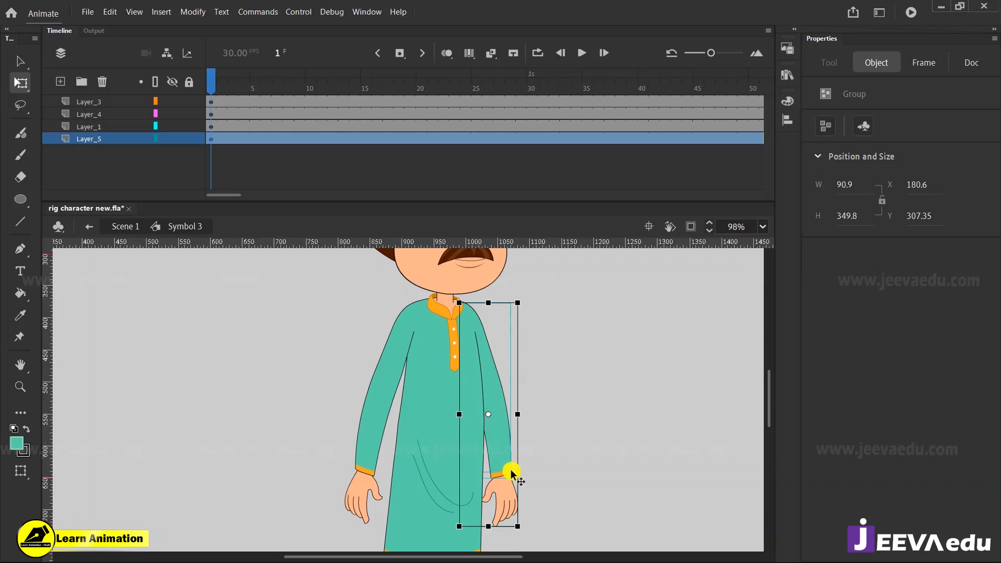
# Copy the rigged arm and paste it in place on a new layer between Layer_1 and Layer_5
pyautogui.click(376, 436)
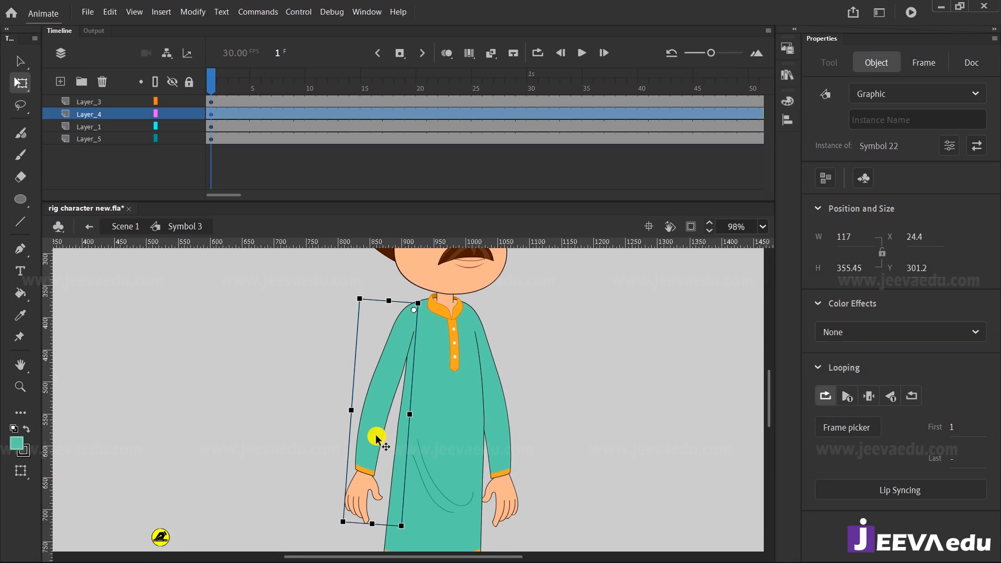
pyautogui.click(512, 457)
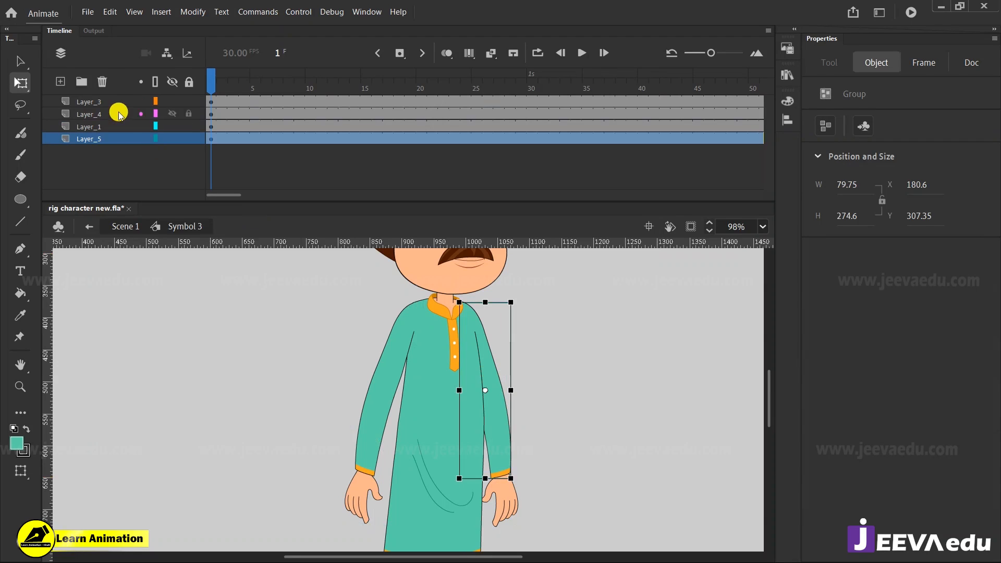
pyautogui.click(61, 81)
pyautogui.rightClick(165, 295)
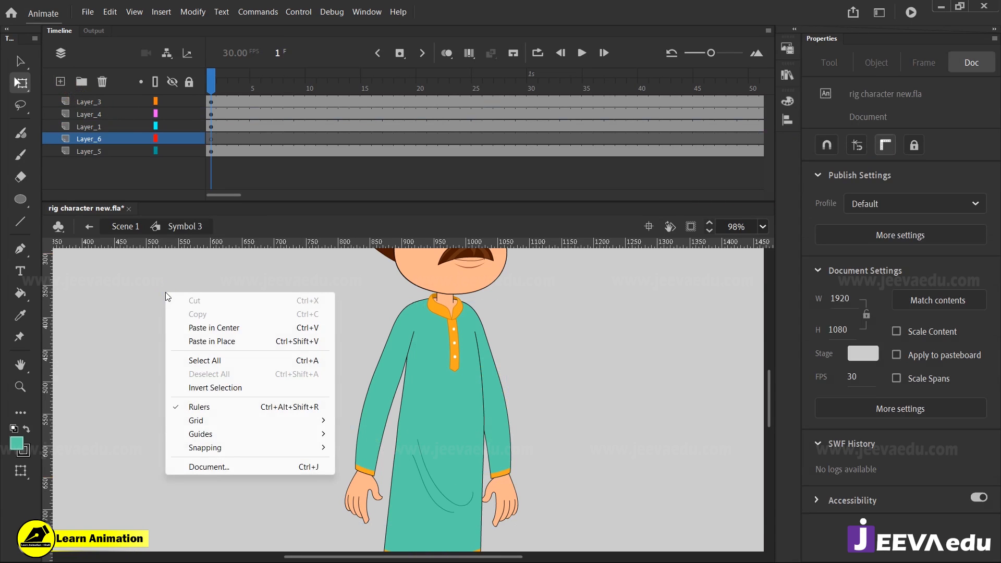
pyautogui.click(212, 341)
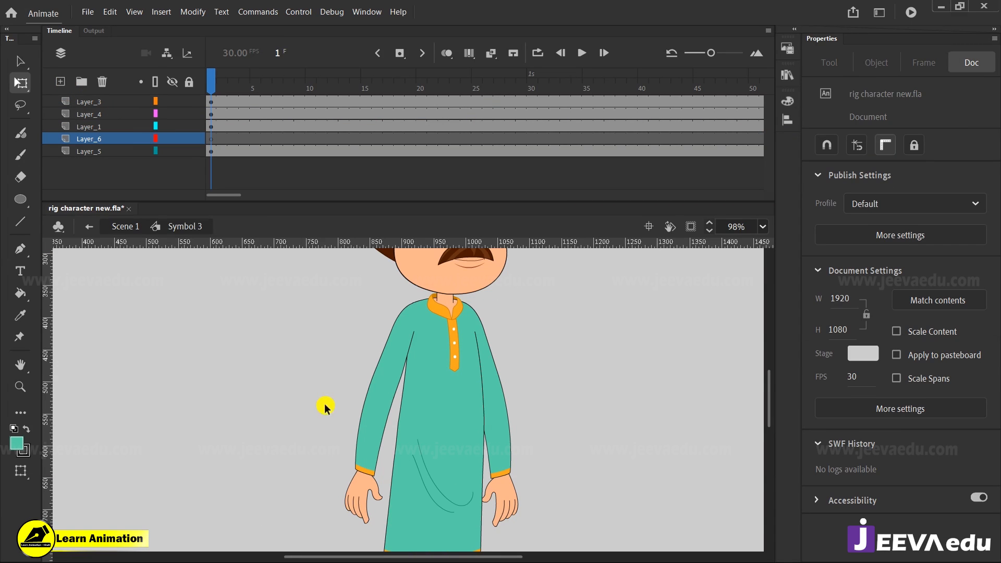
# Flip the Layer_4 rigged arm horizontally and move it 80 px right to the opposite shoulder
pyautogui.moveTo(373, 405); pyautogui.dragTo(290, 395)
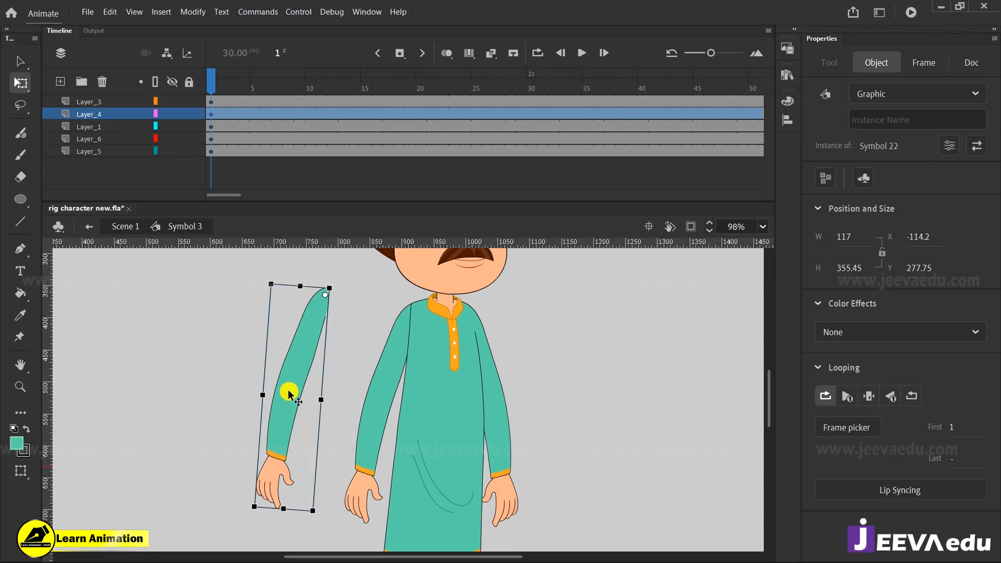
pyautogui.hotkey('ctrl', 'z')
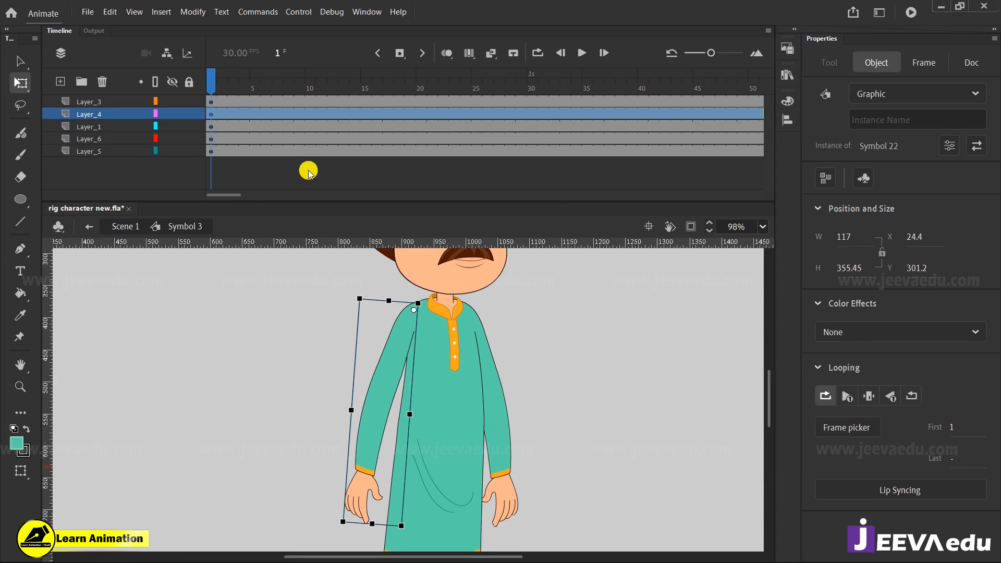
pyautogui.click(193, 12)
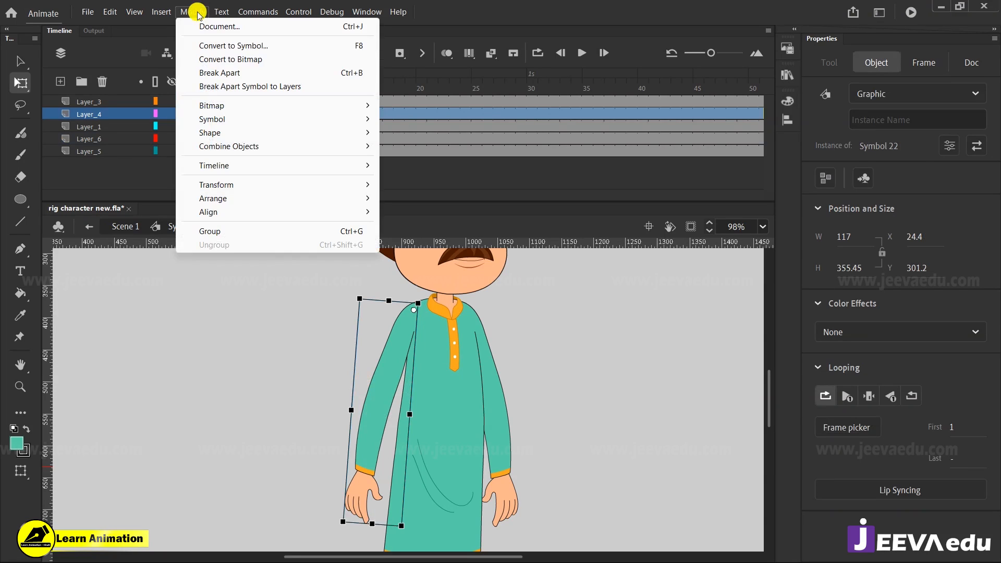
pyautogui.moveTo(257, 185)
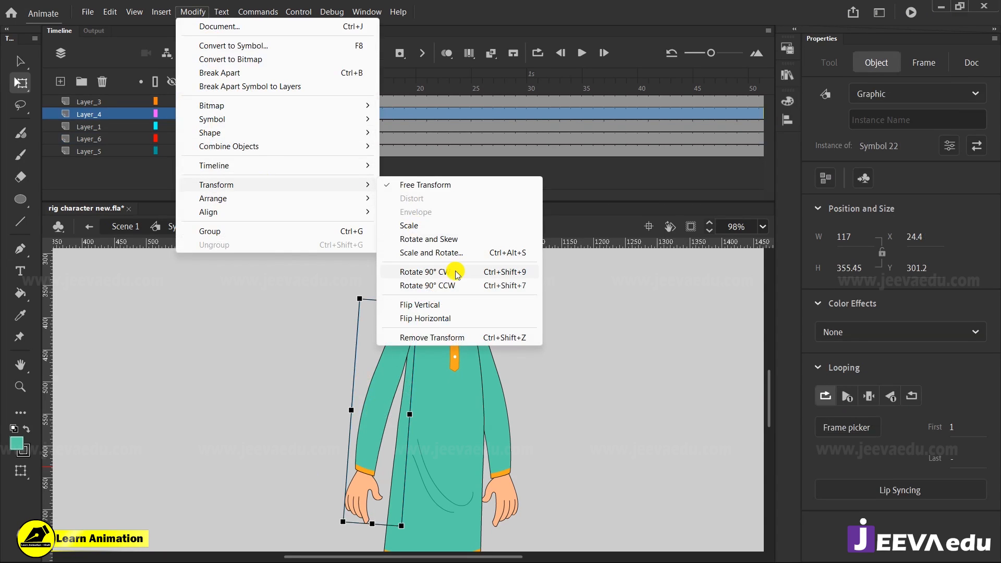
pyautogui.click(462, 319)
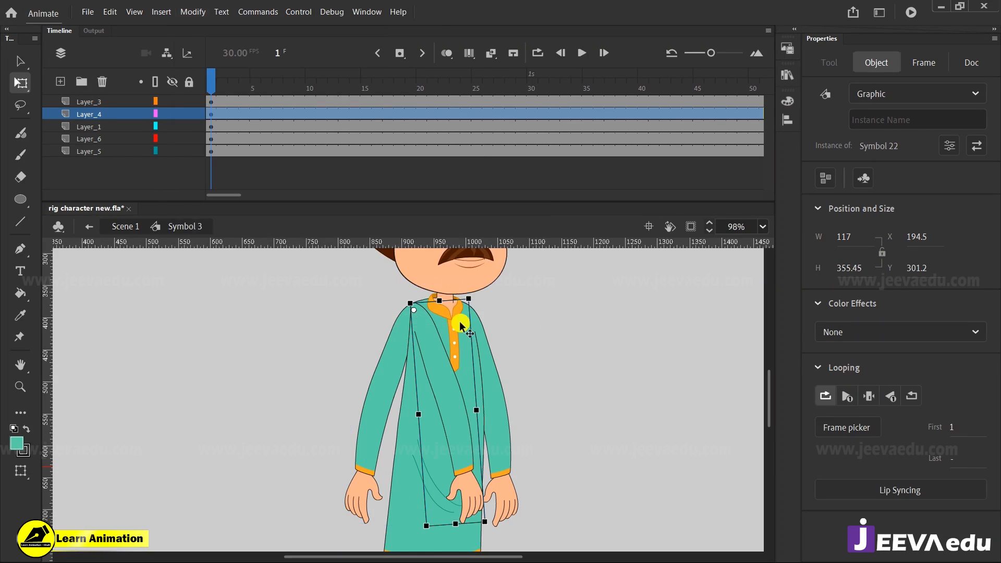
pyautogui.hotkey('shift', 'Right')
pyautogui.hotkey('shift', 'Right')
pyautogui.hotkey('shift', 'Right')
pyautogui.hotkey('shift', 'Right')
pyautogui.hotkey('shift', 'Right')
pyautogui.hotkey('shift', 'Right')
pyautogui.hotkey('shift', 'Right')
pyautogui.hotkey('shift', 'Right')
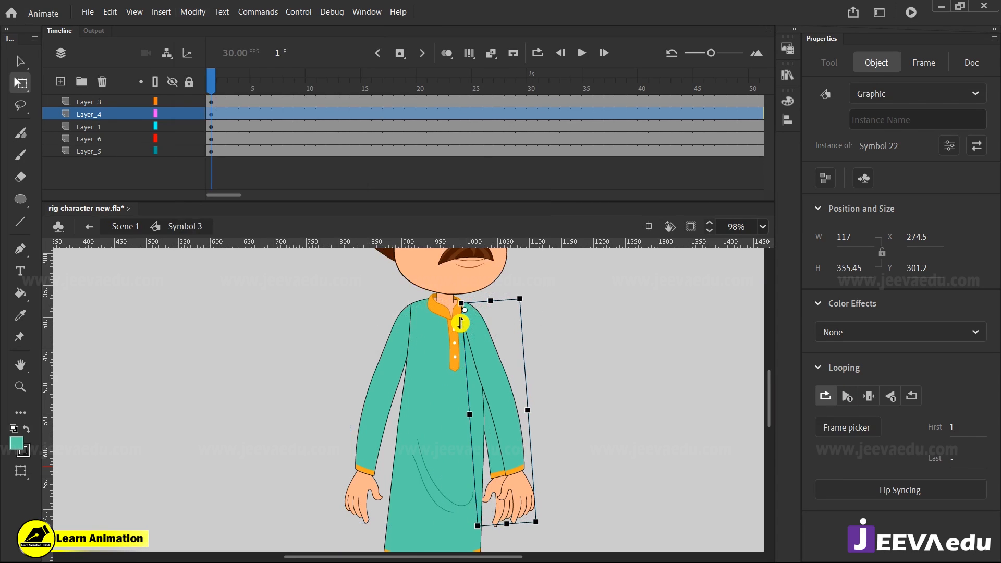
# Scale the flipped arm to 98% twice in succession
pyautogui.hotkey('ctrl', 'alt', 's')
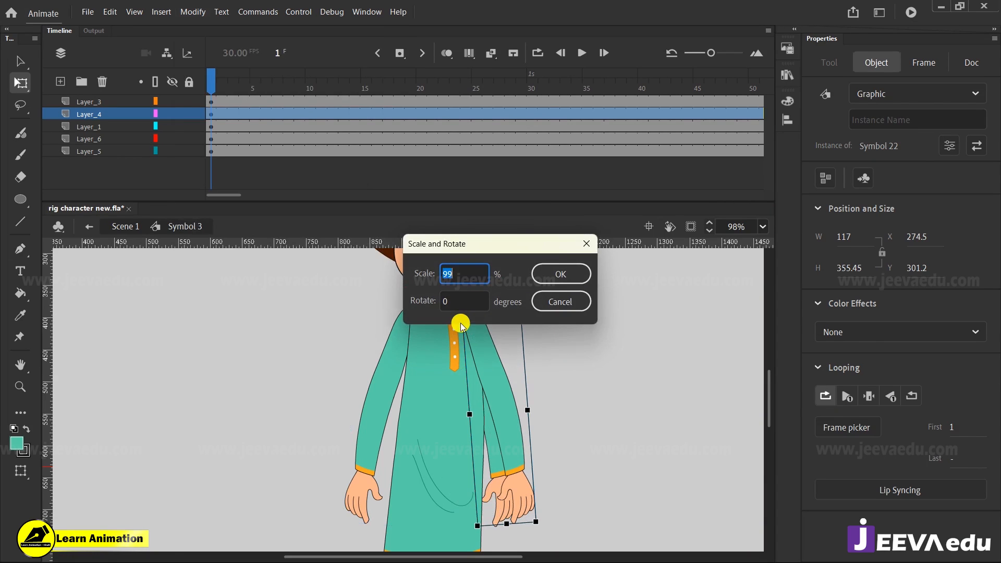
pyautogui.write('98')
pyautogui.press('Return')
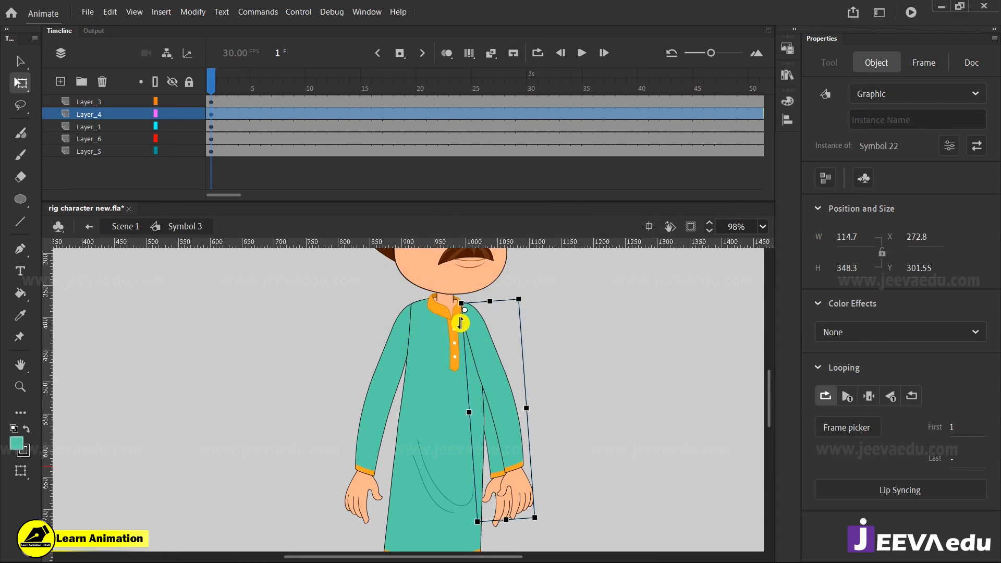
pyautogui.hotkey('ctrl', 'alt', 's')
pyautogui.write('9')
pyautogui.press('Return')
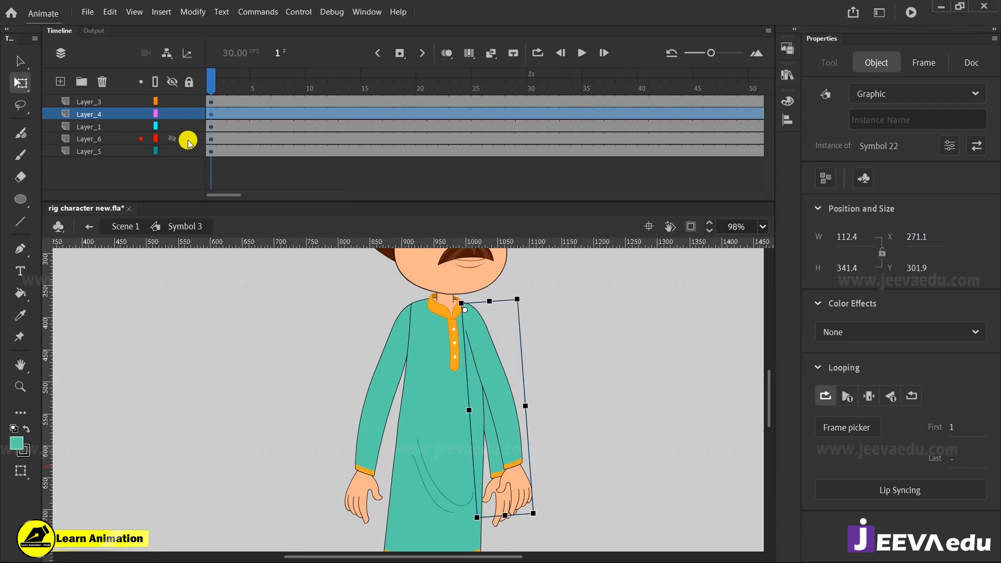
# Check which arm Layer_4 holds by briefly hiding it, and move Layer_4 beneath Layer_6
pyautogui.click(168, 115)
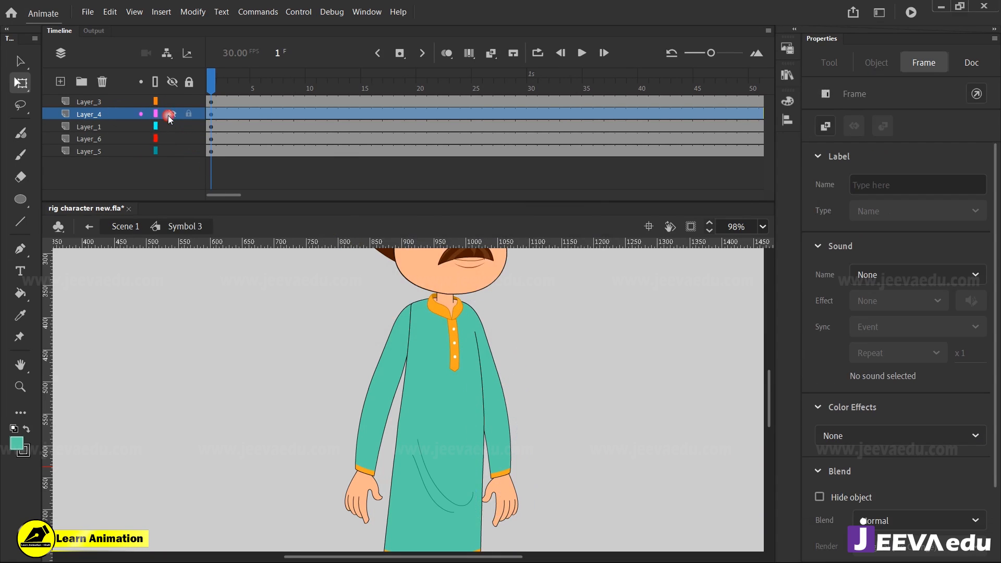
pyautogui.moveTo(128, 114); pyautogui.dragTo(120, 151)
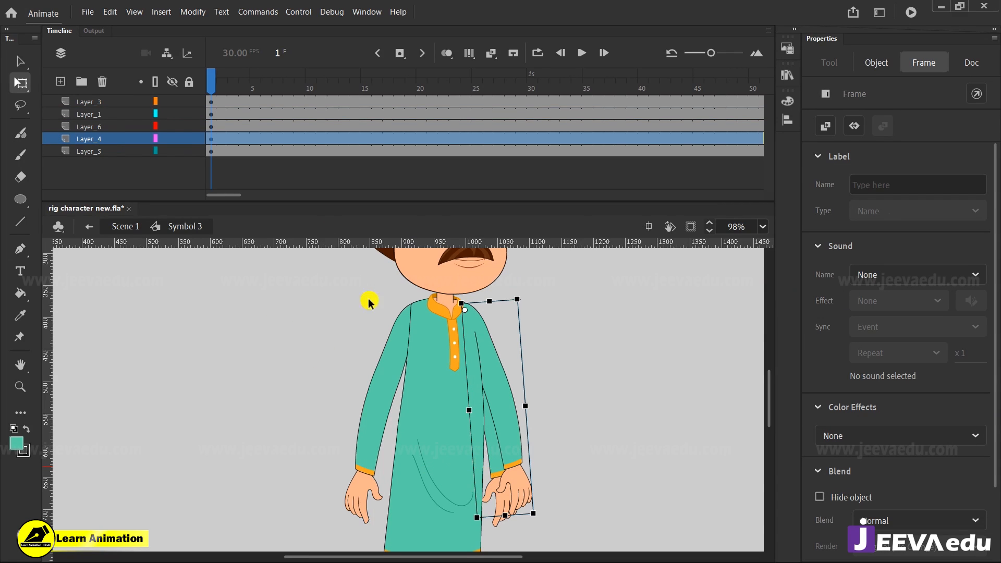
pyautogui.click(108, 156)
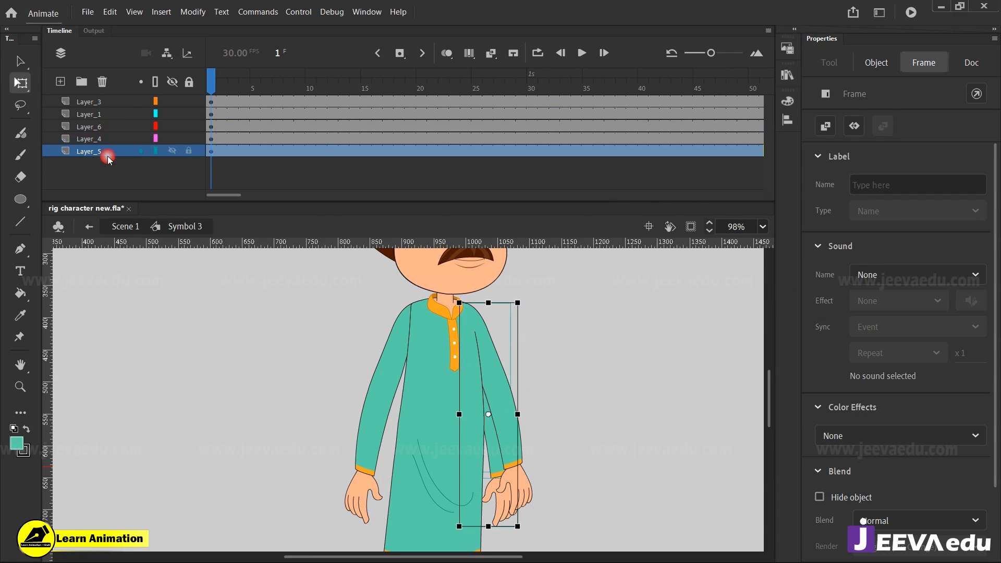
pyautogui.click(103, 82)
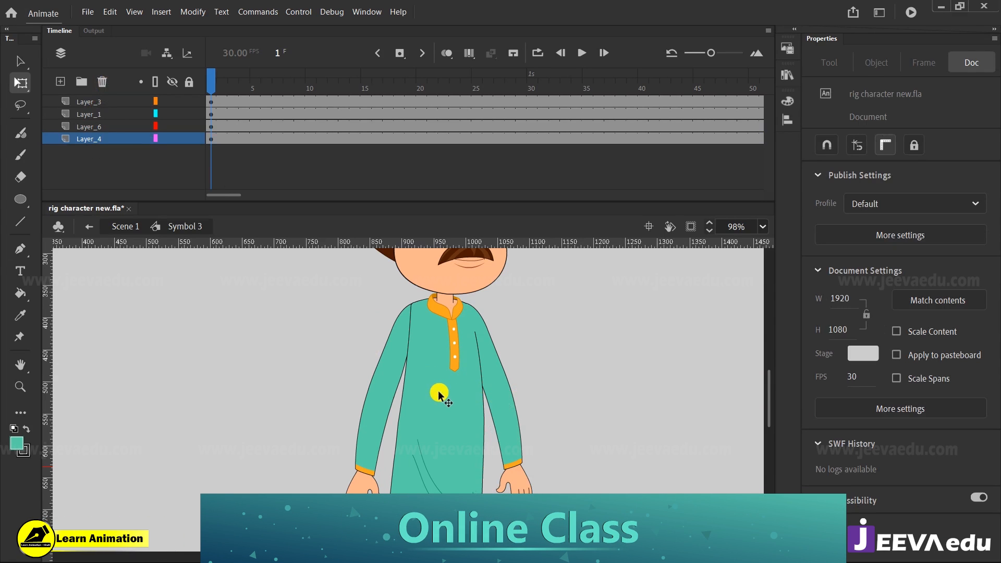
pyautogui.hotkey('ctrl', 'z')
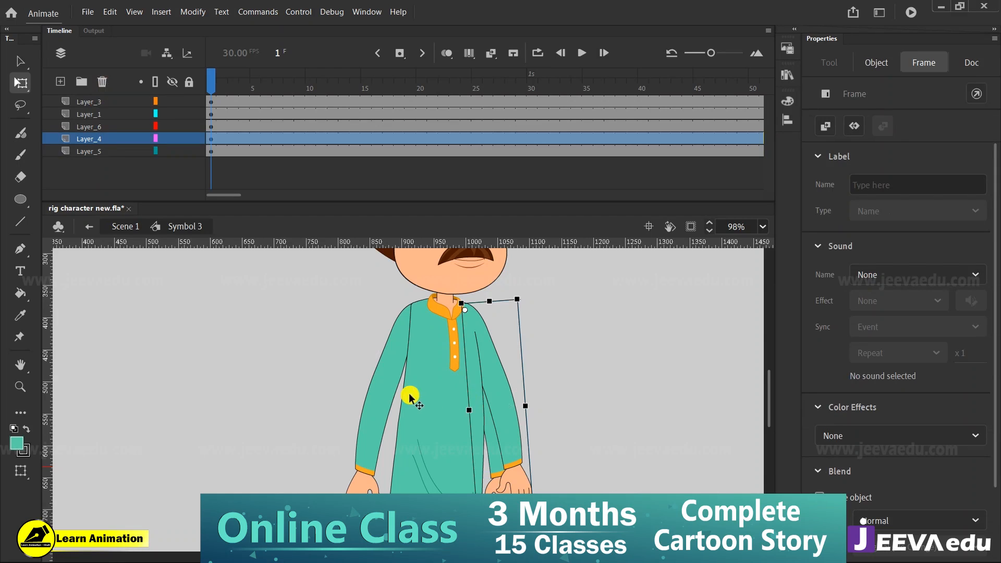
# Delete Layer_5, which holds the original unrigged arm and hand groups
pyautogui.click(382, 397)
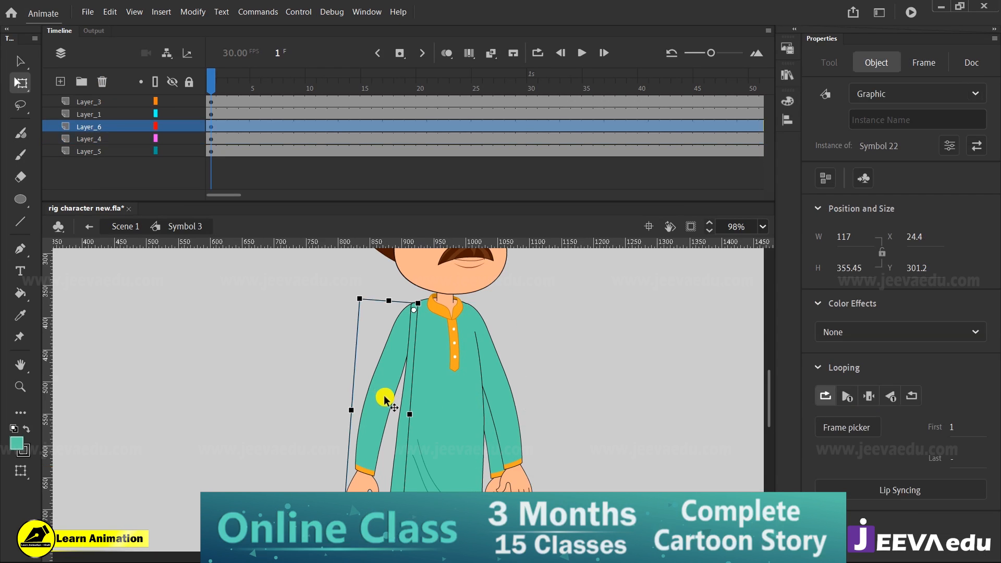
pyautogui.click(500, 418)
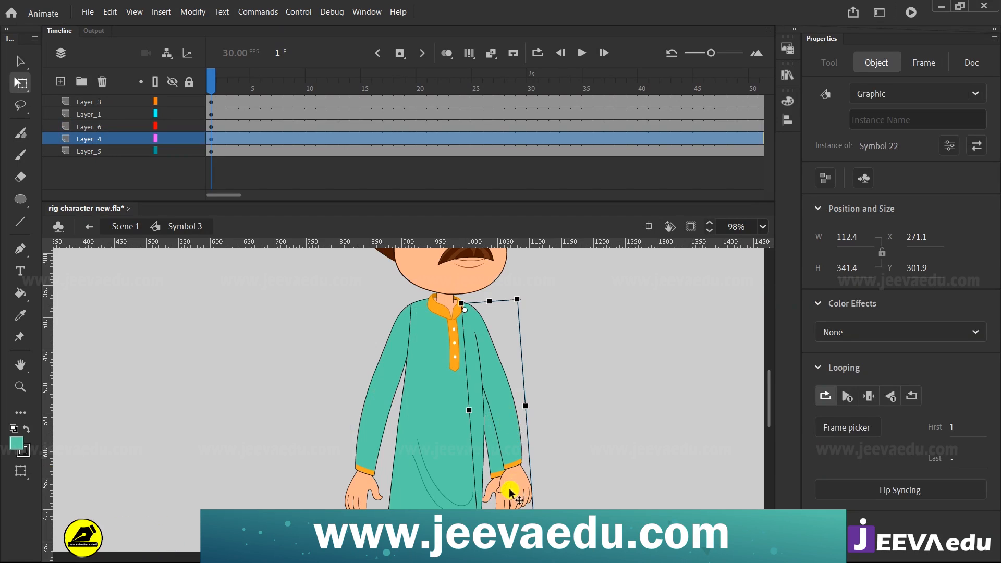
pyautogui.click(496, 477)
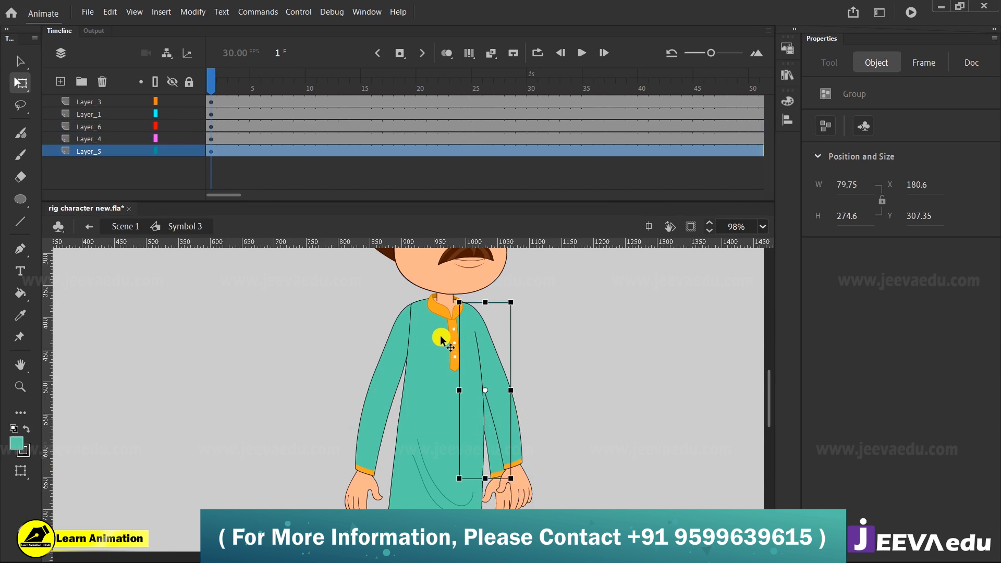
pyautogui.click(129, 153)
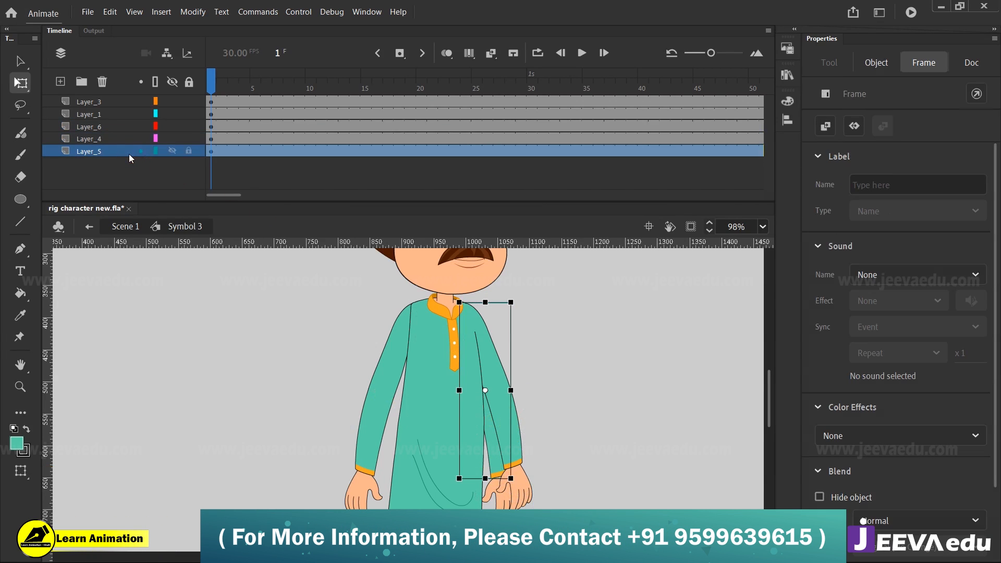
pyautogui.click(104, 85)
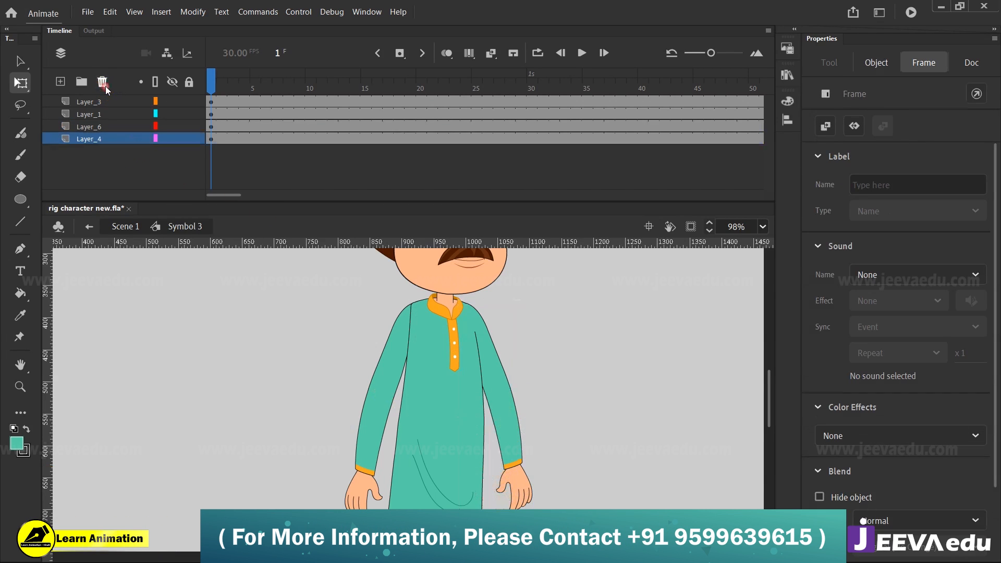
pyautogui.click(365, 415)
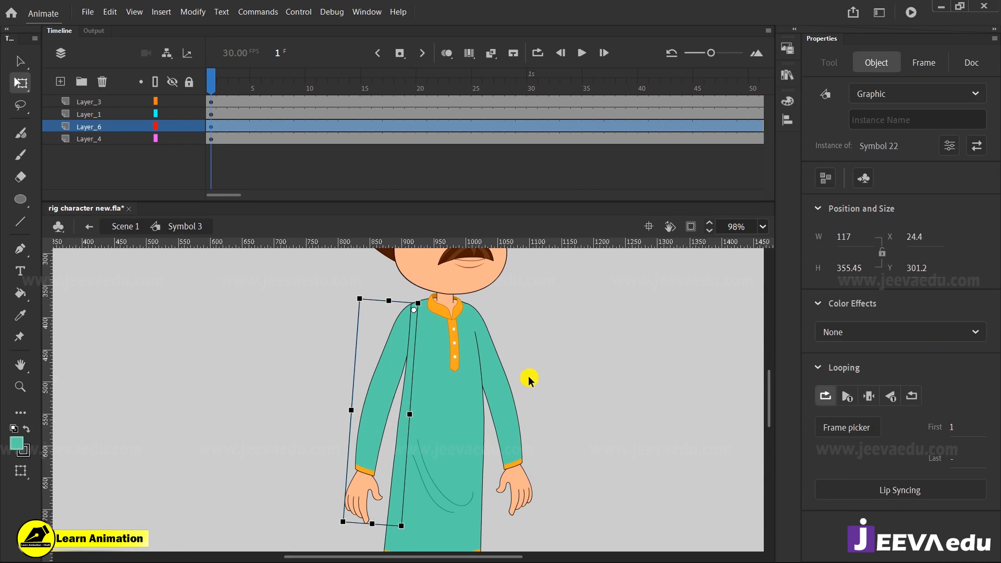
# Identify the layer of each arm and move Layer_6 to the top of the layer stack, above Layer_3
pyautogui.click(518, 401)
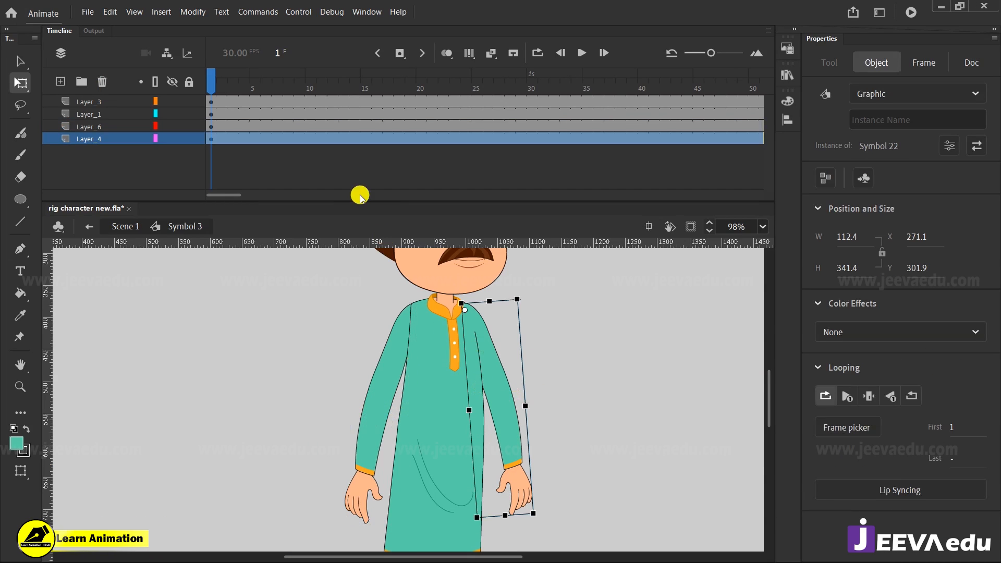
pyautogui.click(393, 379)
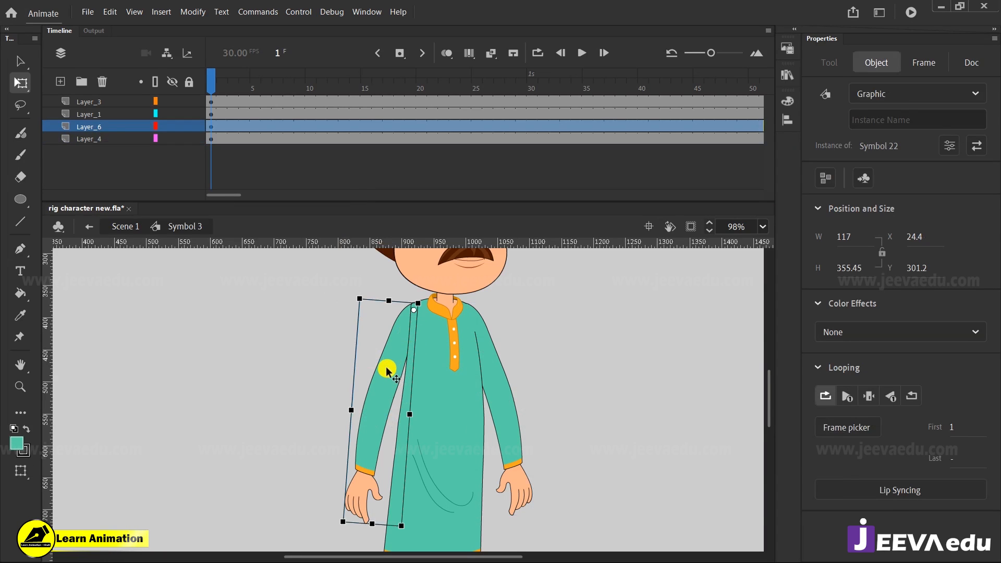
pyautogui.click(104, 127)
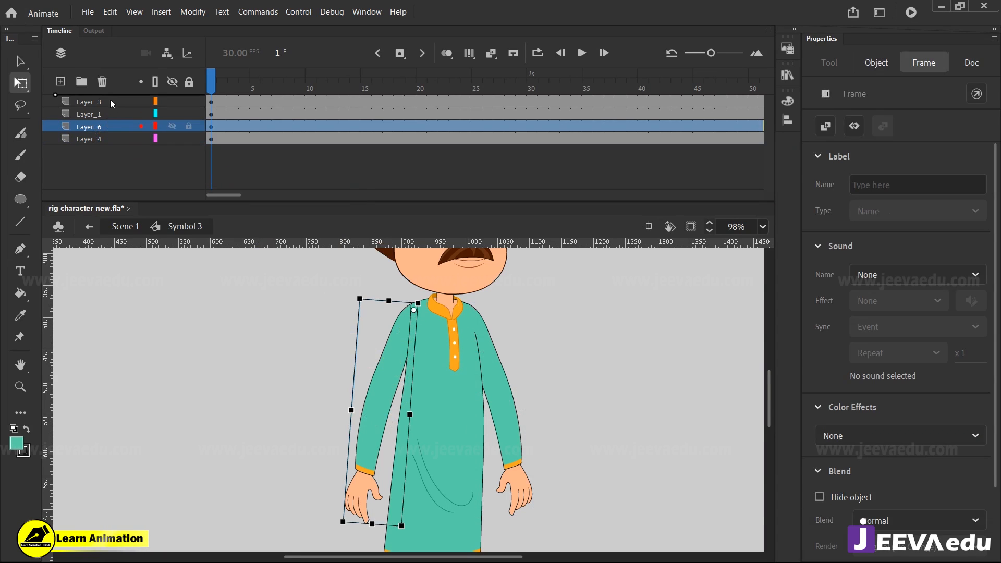
pyautogui.moveTo(110, 96); pyautogui.dragTo(110, 96)
pyautogui.click(180, 314)
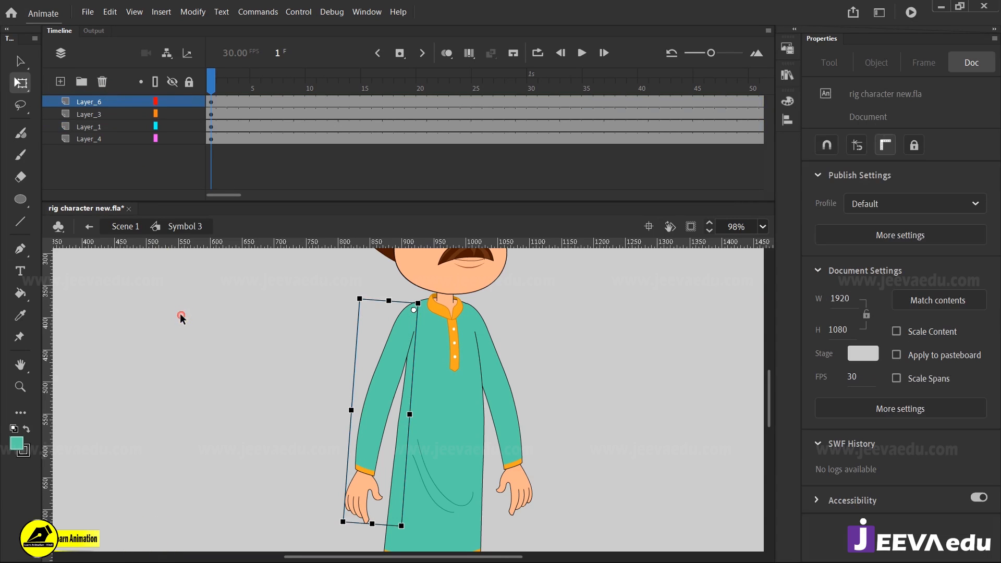
# Compare which symbol the Layer_4 and Layer_6 arms are instances of
pyautogui.click(509, 404)
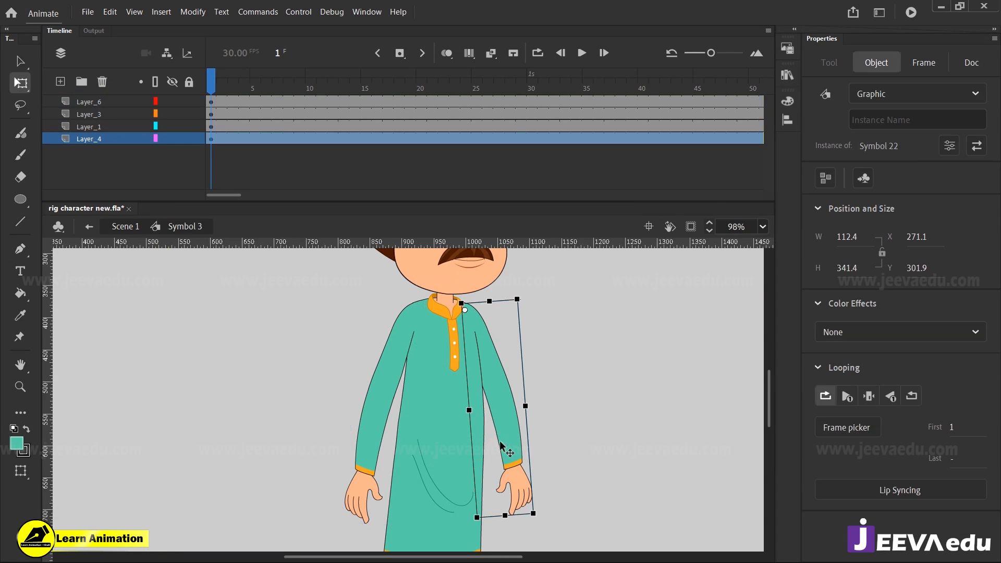
pyautogui.click(387, 425)
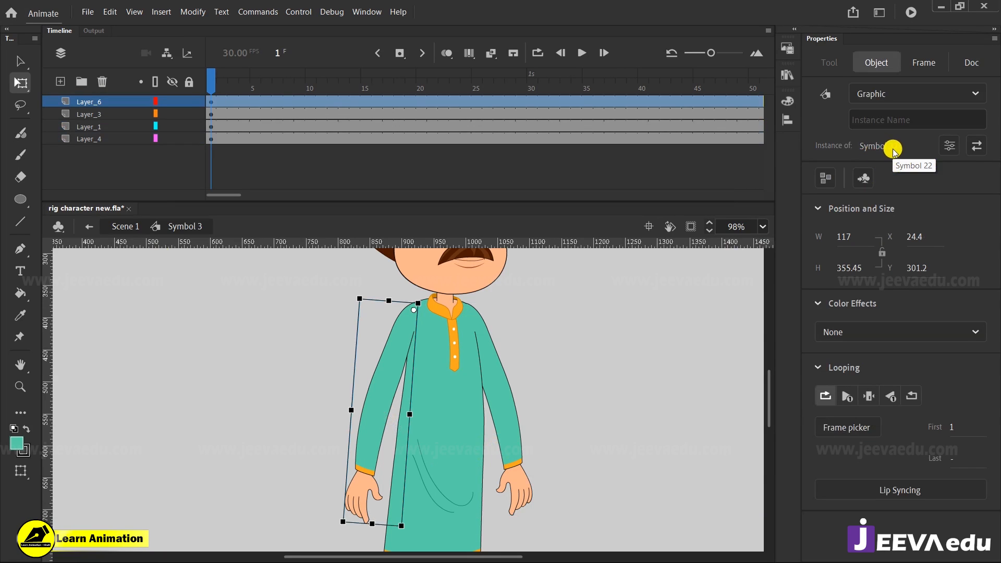
pyautogui.click(496, 411)
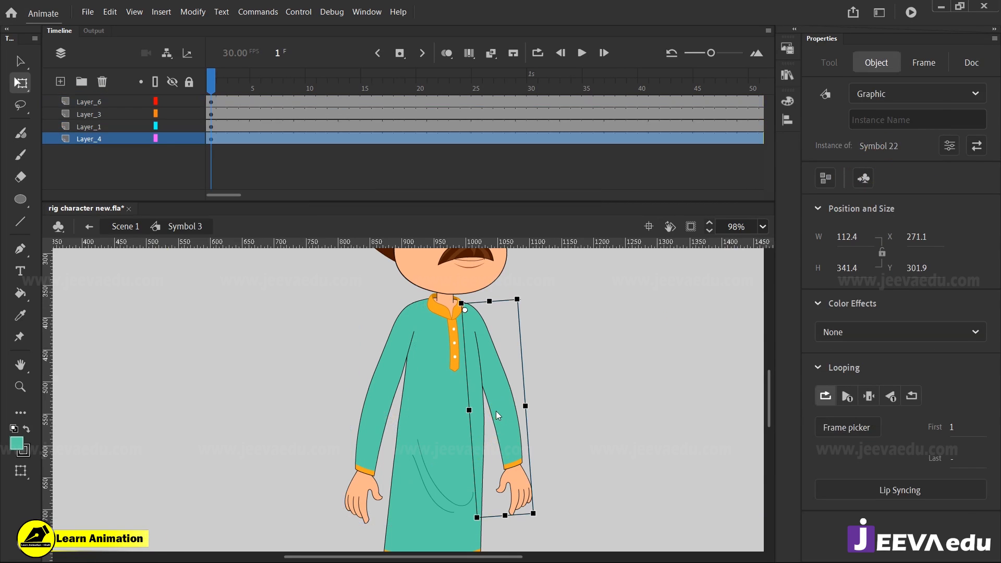
# Try rotating the forearm across the body inside the Layer_4 arm's symbol, and undo the rotation
pyautogui.doubleClick(508, 436)
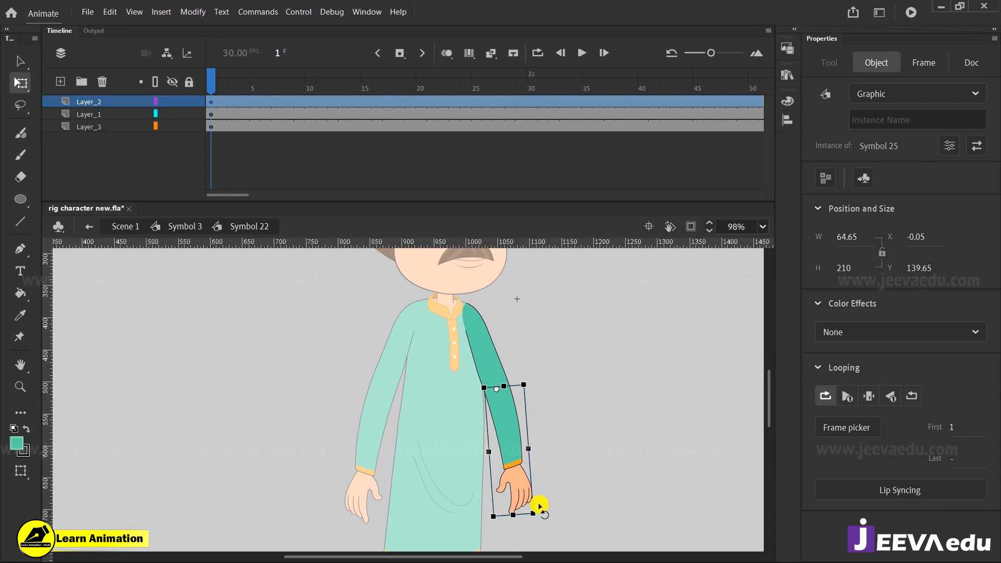
pyautogui.moveTo(548, 507); pyautogui.dragTo(439, 452)
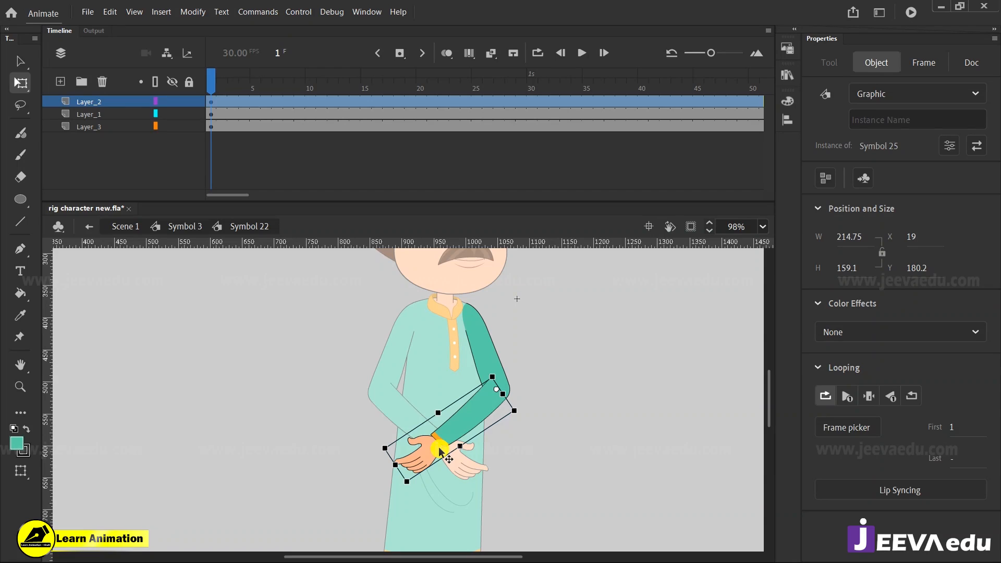
pyautogui.hotkey('ctrl', 'z')
pyautogui.doubleClick(320, 392)
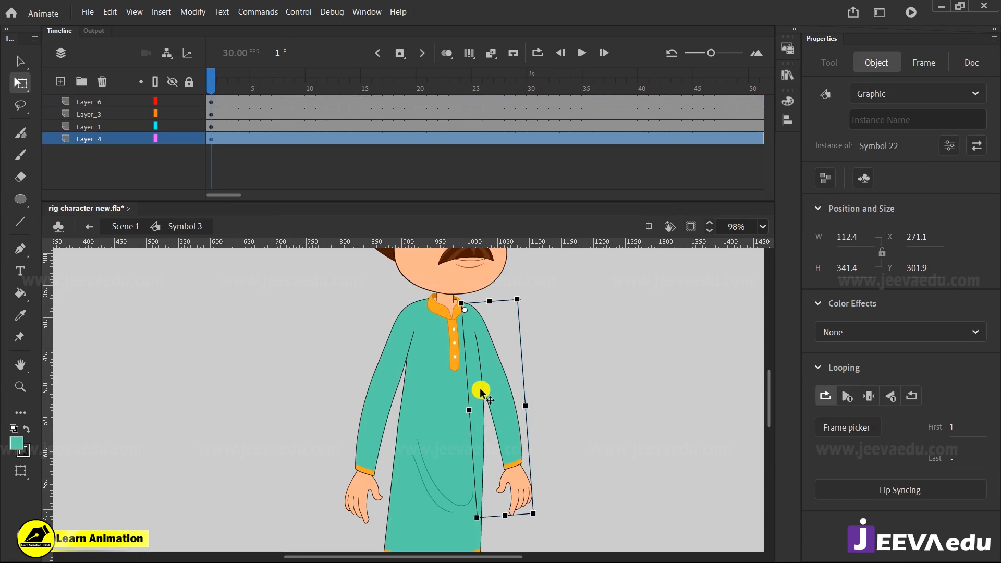
# Nudge the Layer_4 arm to X 269.3, Y 301.95 to align its shoulder outline with the body's outline beside the collar
pyautogui.press('z')
pyautogui.moveTo(444, 290); pyautogui.dragTo(504, 382)
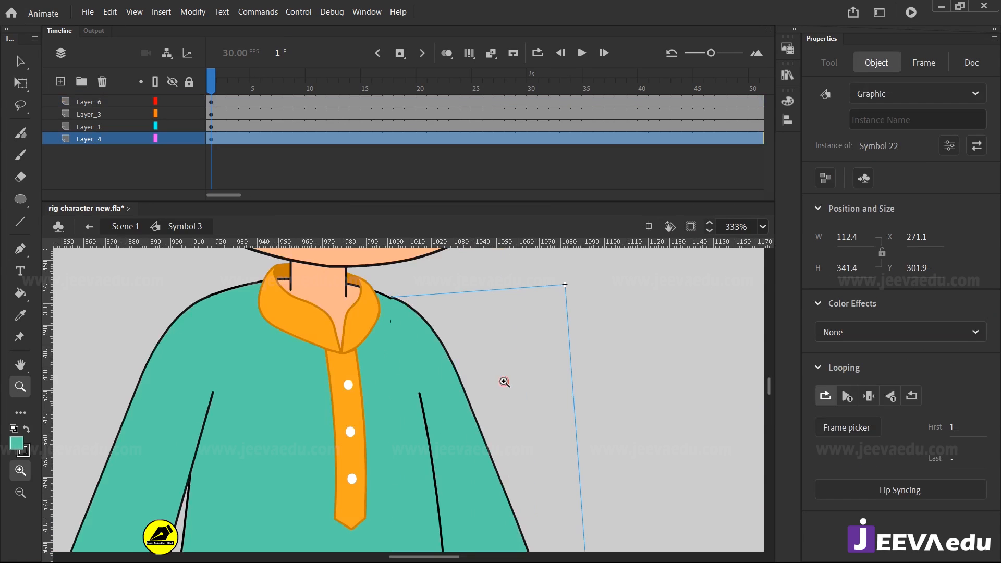
pyautogui.moveTo(371, 290); pyautogui.dragTo(405, 324)
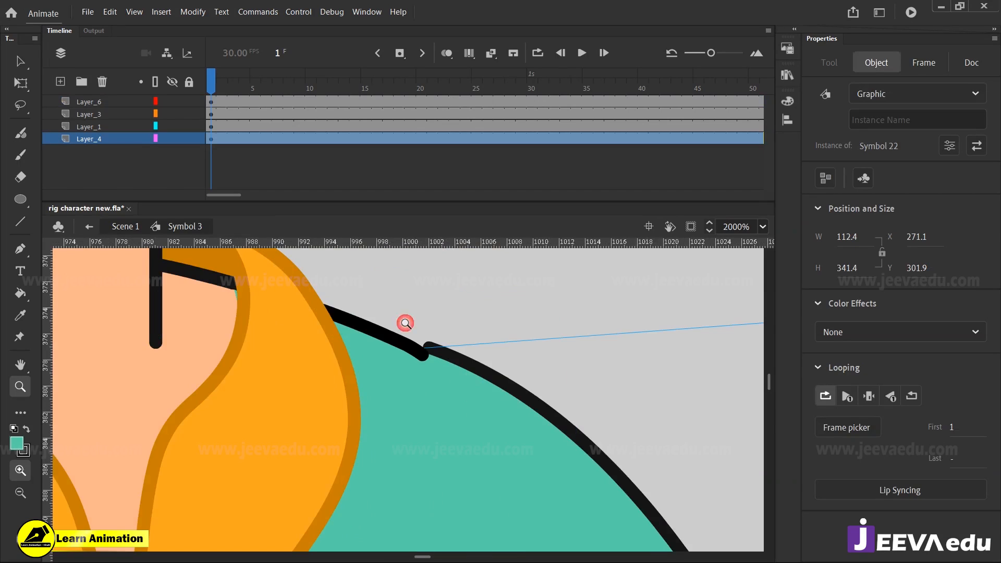
pyautogui.press('Left')
pyautogui.press('Left')
pyautogui.press('Left')
pyautogui.press('Left')
pyautogui.press('Left')
pyautogui.press('Left')
pyautogui.press('Left')
pyautogui.press('Left')
pyautogui.press('Left')
pyautogui.press('Left')
pyautogui.press('Left')
pyautogui.press('Left')
pyautogui.press('Left')
pyautogui.press('Left')
pyautogui.press('Left')
pyautogui.press('Left')
pyautogui.press('Left')
pyautogui.press('Left')
pyautogui.press('Left')
pyautogui.press('Left')
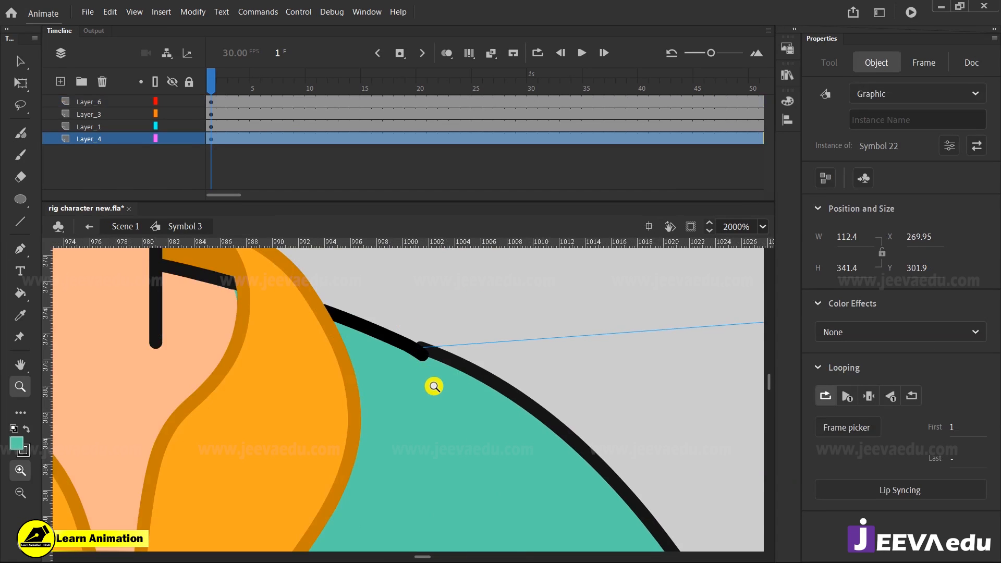
pyautogui.press('Left')
pyautogui.press('Left')
pyautogui.press('Left')
pyautogui.press('Up')
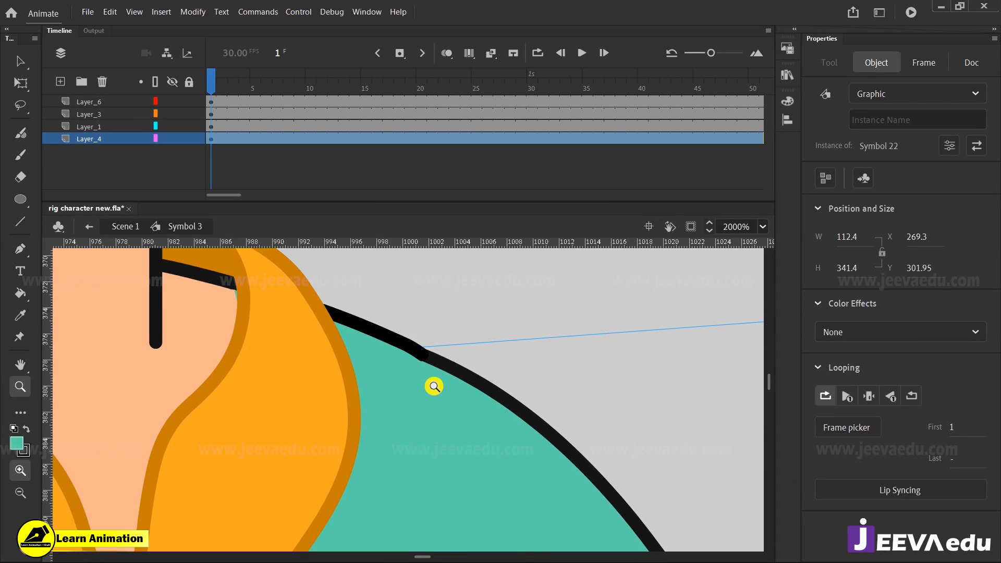
# Rotate the Layer_4 arm slightly inward toward the body about its shoulder pivot
pyautogui.keyDown('alt'); pyautogui.click(384, 420); pyautogui.keyUp('alt')
pyautogui.keyDown('alt'); pyautogui.click(384, 420); pyautogui.keyUp('alt')
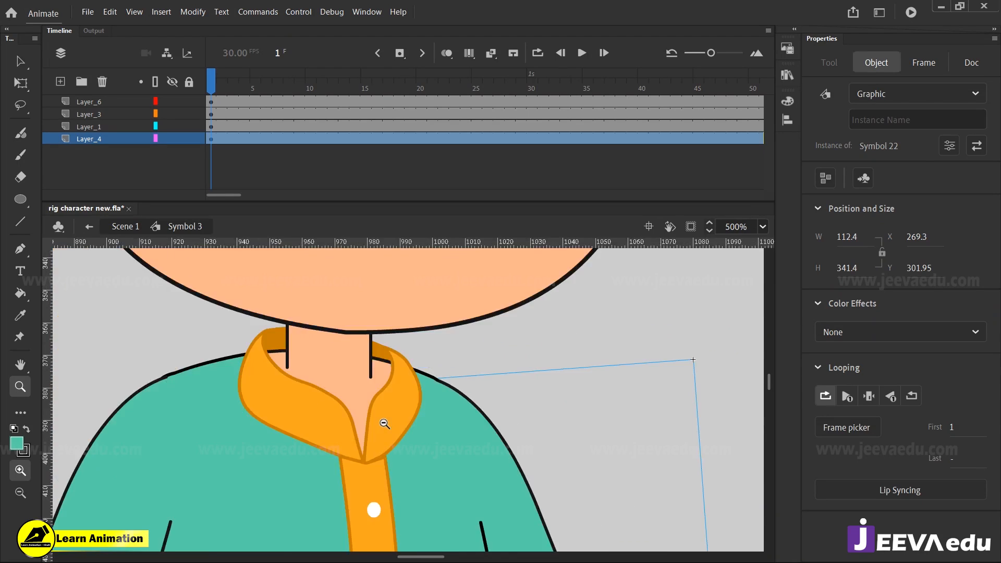
pyautogui.keyDown('alt'); pyautogui.click(384, 421); pyautogui.keyUp('alt')
pyautogui.keyDown('alt'); pyautogui.click(384, 420); pyautogui.keyUp('alt')
pyautogui.moveTo(385, 422); pyautogui.dragTo(452, 482)
pyautogui.keyDown('alt'); pyautogui.click(459, 491); pyautogui.keyUp('alt')
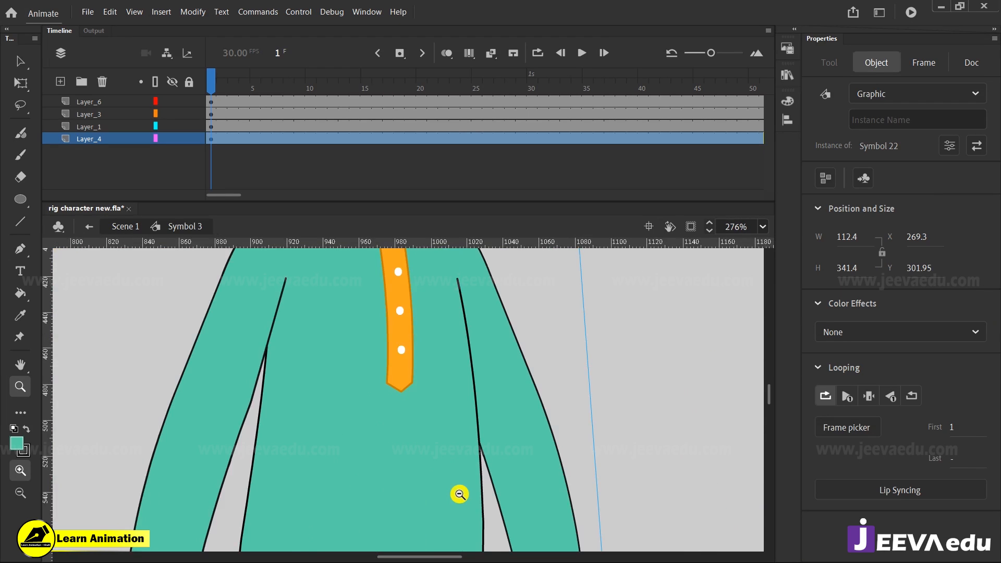
pyautogui.keyDown('alt'); pyautogui.click(460, 494); pyautogui.keyUp('alt')
pyautogui.keyDown('alt'); pyautogui.click(409, 415); pyautogui.keyUp('alt')
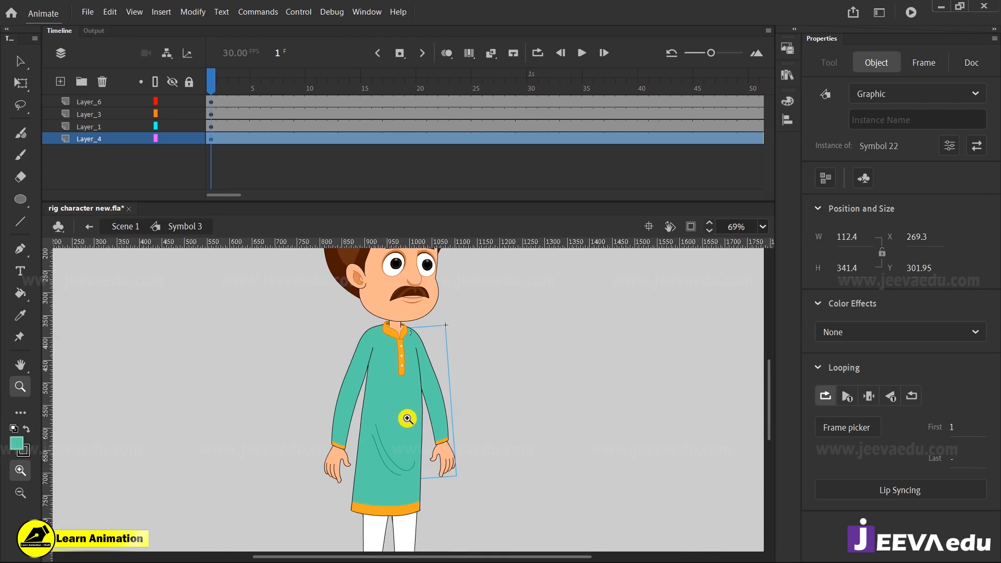
pyautogui.moveTo(304, 300); pyautogui.dragTo(468, 509)
pyautogui.press('q')
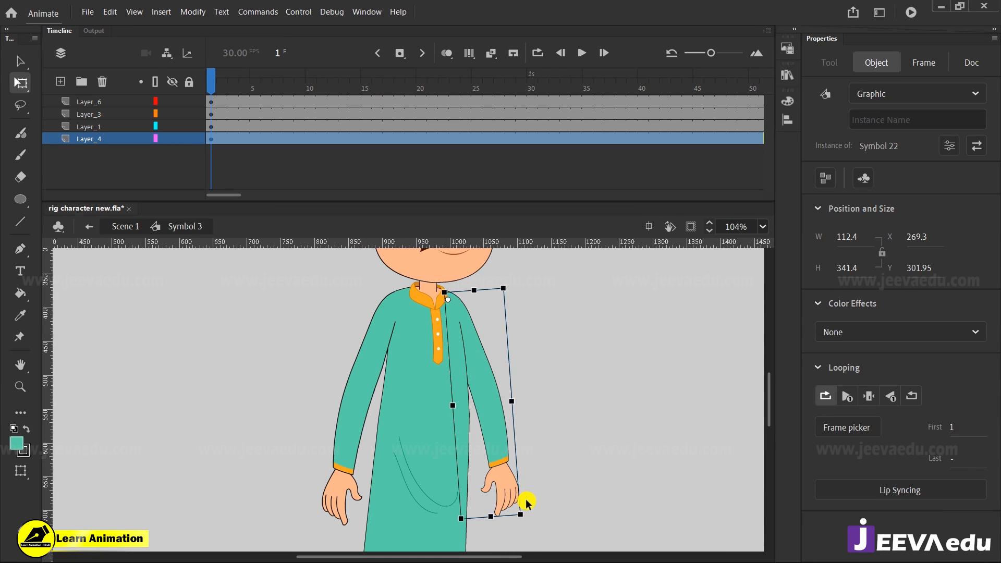
pyautogui.moveTo(527, 515)
pyautogui.mouseDown()
pyautogui.moveTo(515, 521)
pyautogui.moveTo(543, 510)
pyautogui.moveTo(510, 516)
pyautogui.mouseUp()
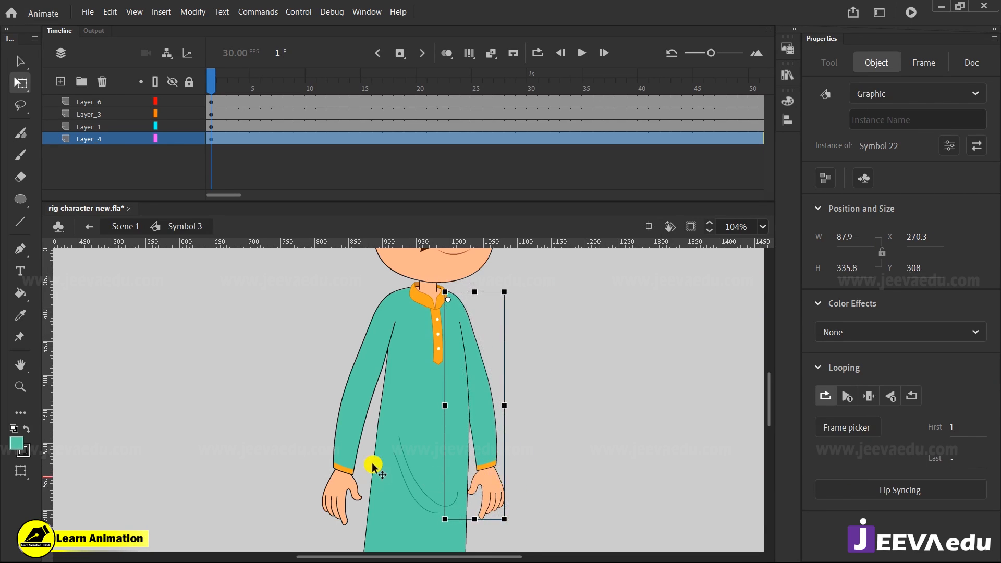
# Rotate the forearm slightly inward inside Symbol 22 and return to Symbol 3
pyautogui.doubleClick(486, 462)
pyautogui.click(507, 503)
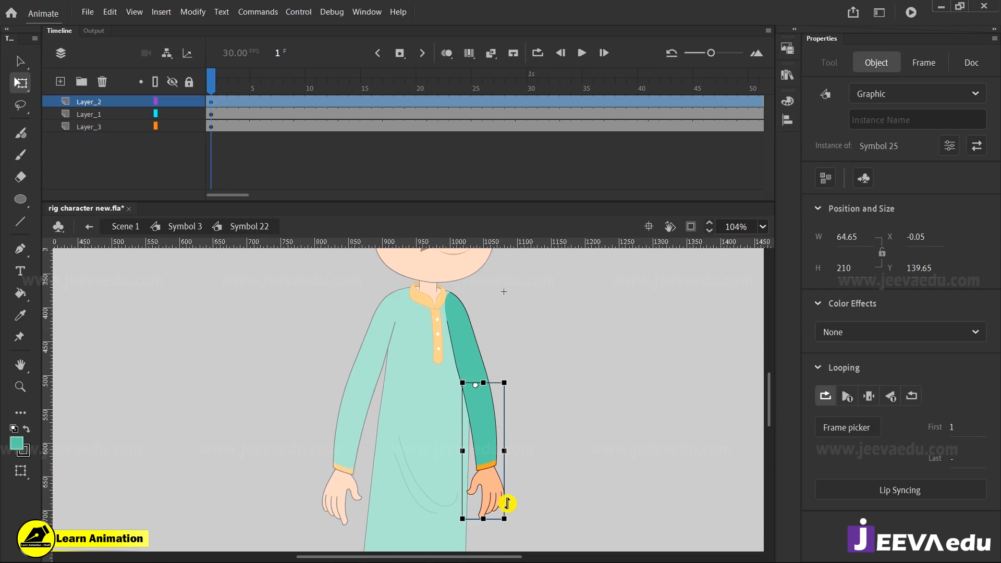
pyautogui.moveTo(513, 521); pyautogui.dragTo(499, 493)
pyautogui.doubleClick(541, 467)
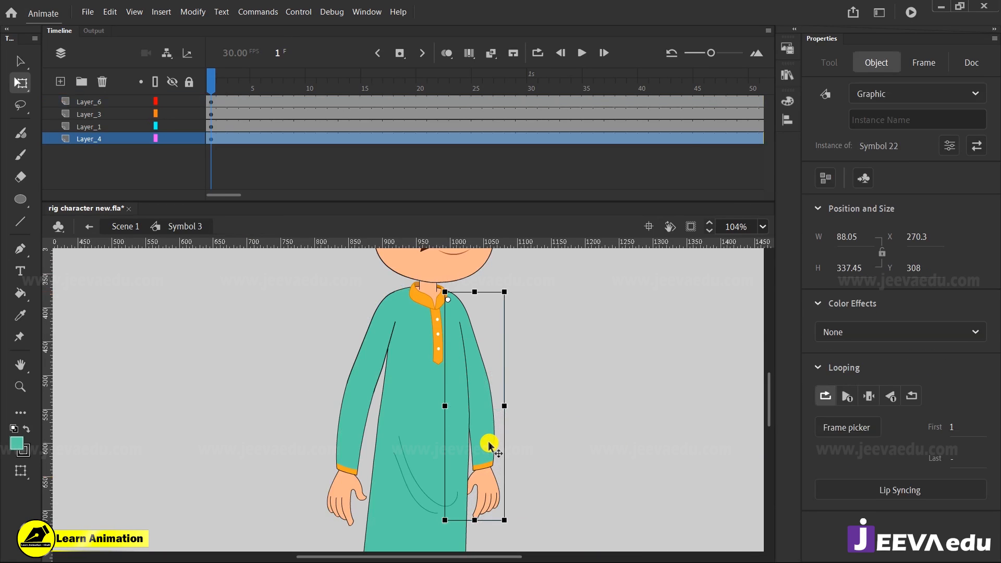
# Duplicate the Layer_4 arm's symbol under the name abc
pyautogui.rightClick(490, 445)
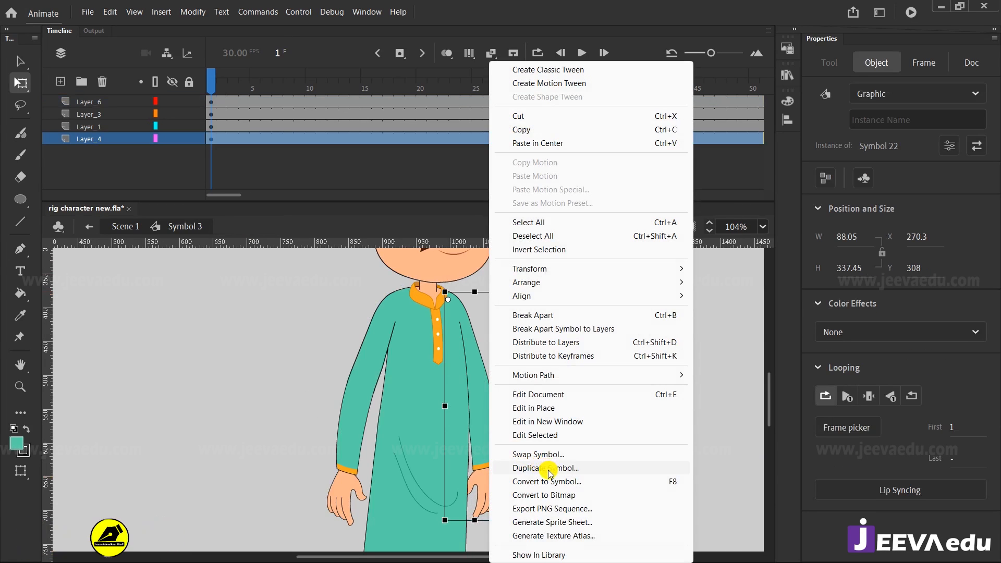
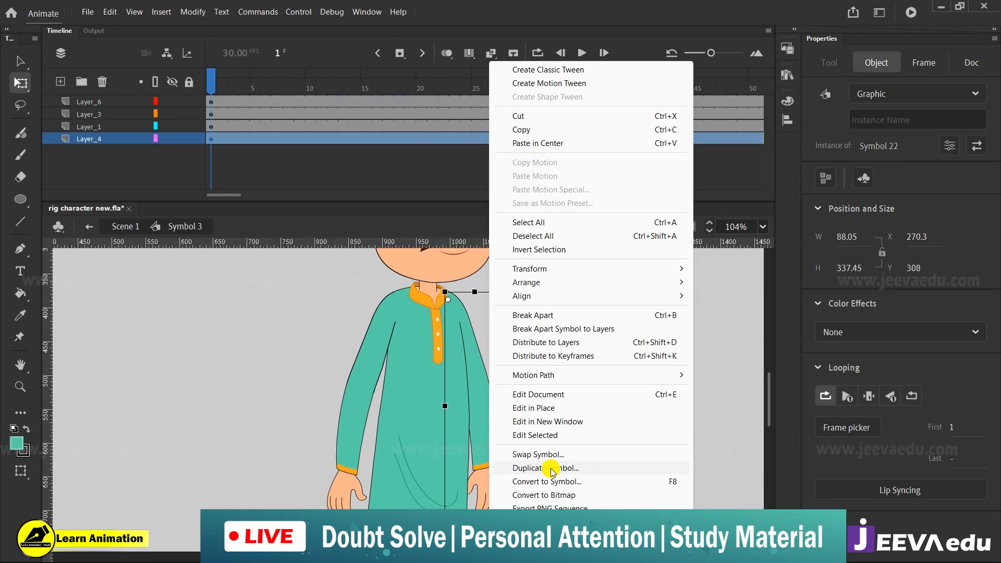
pyautogui.click(552, 471)
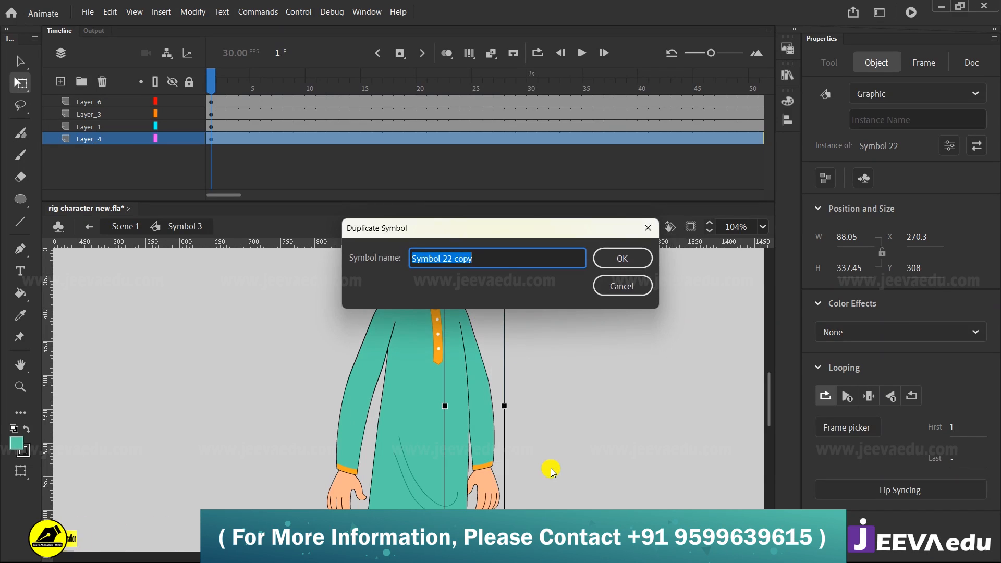
pyautogui.write('abc')
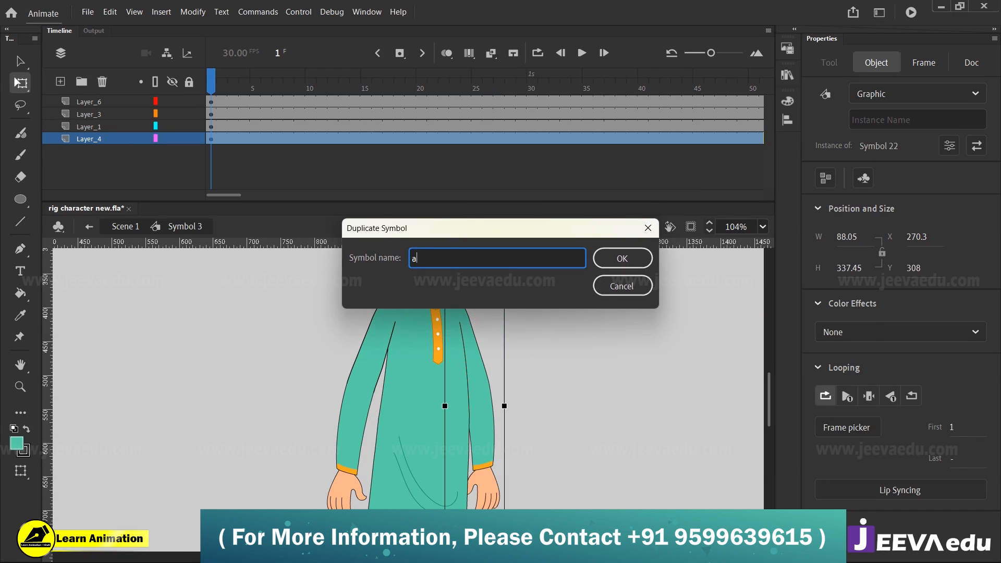
pyautogui.click(633, 263)
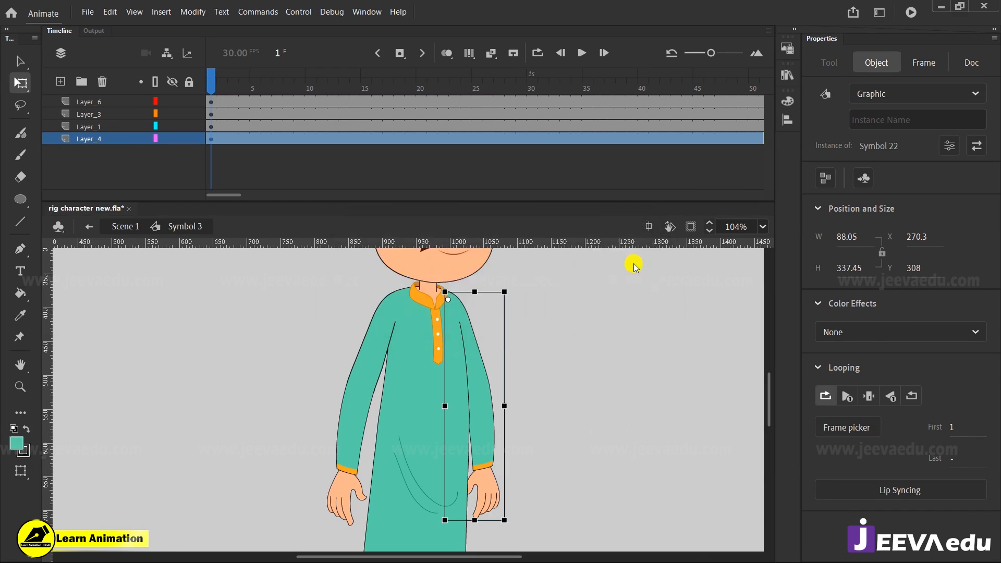
# Try rotating the forearm slightly further inward inside the abc symbol, and return to Symbol 3
pyautogui.doubleClick(485, 477)
pyautogui.click(493, 496)
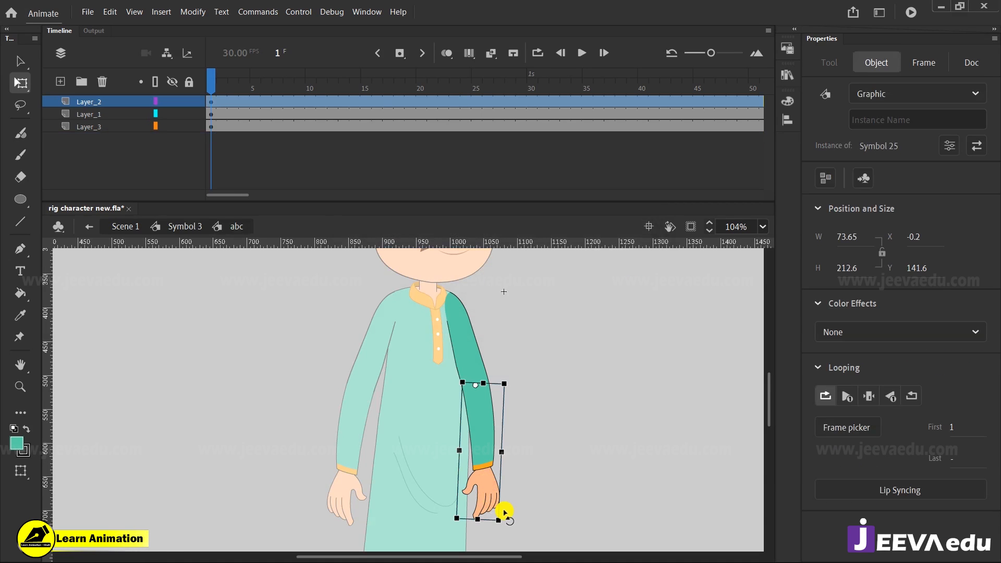
pyautogui.moveTo(510, 520); pyautogui.dragTo(495, 449)
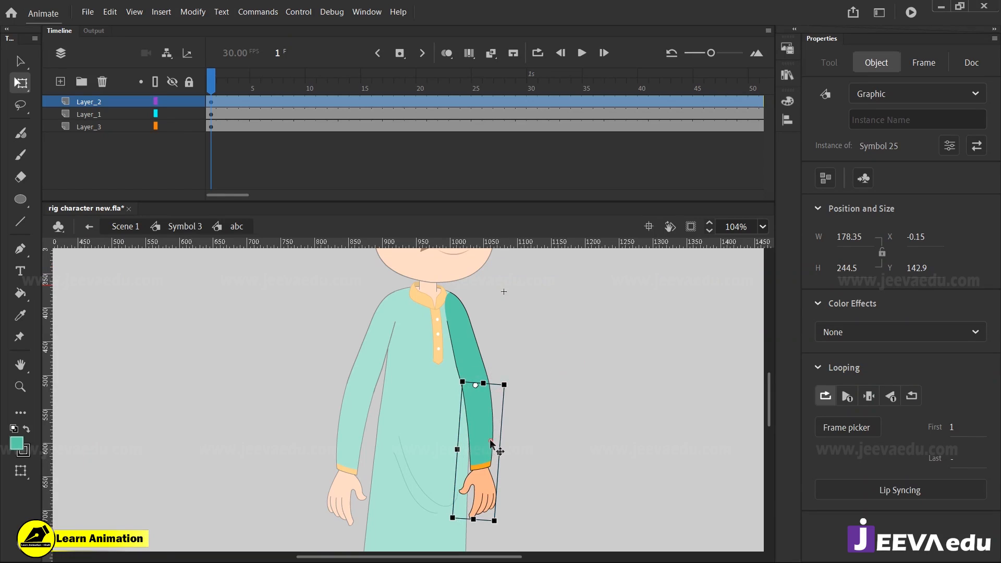
pyautogui.doubleClick(558, 440)
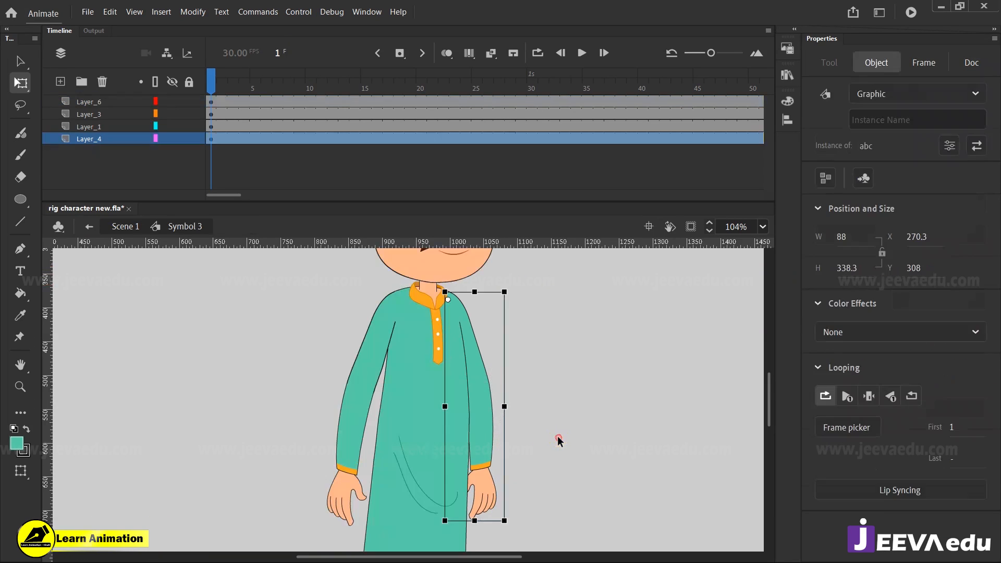
# Rotate the forearm inside the abc symbol slightly outward from the body and return to Symbol 3
pyautogui.doubleClick(484, 458)
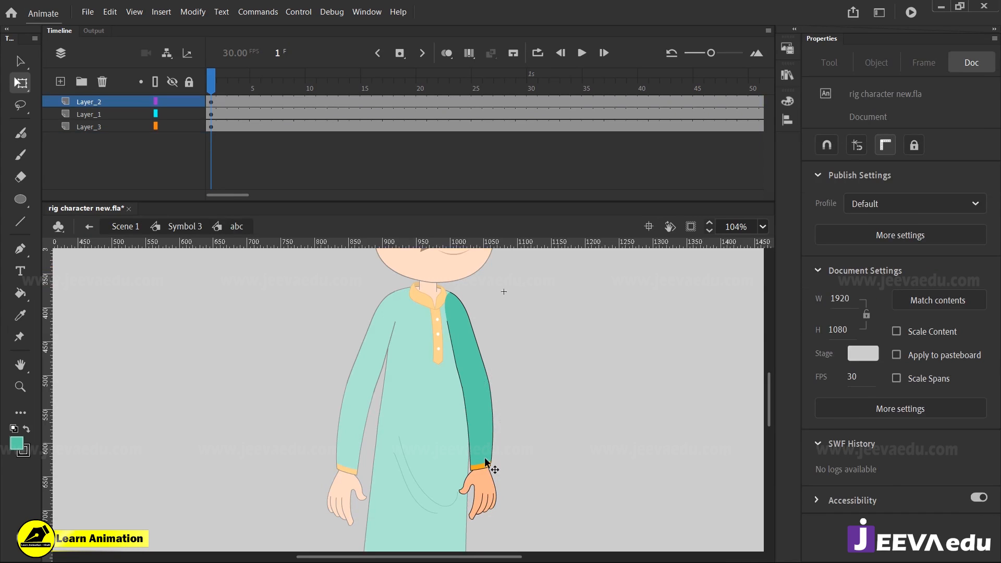
pyautogui.click(485, 460)
pyautogui.moveTo(503, 516); pyautogui.dragTo(514, 527)
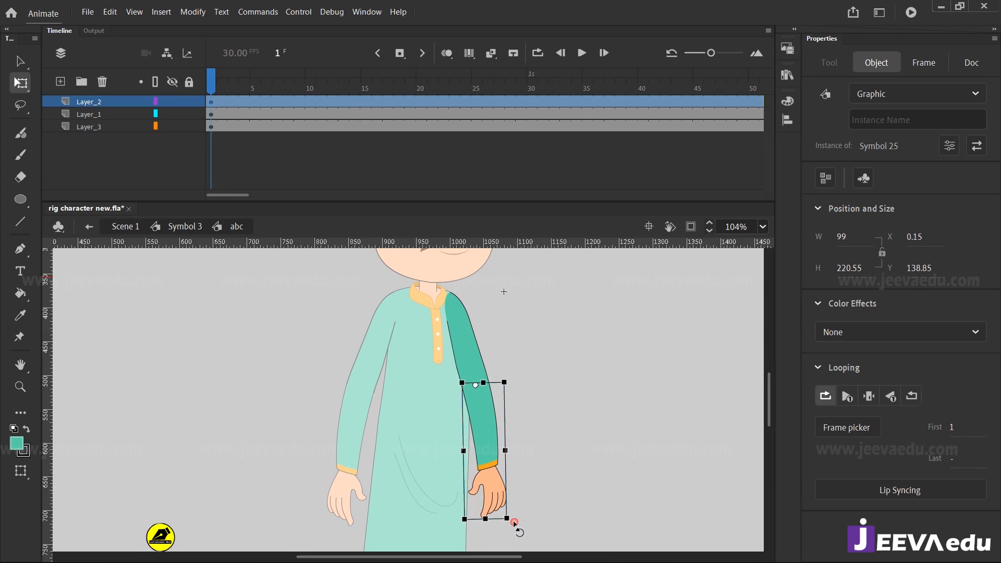
pyautogui.doubleClick(555, 504)
pyautogui.click(555, 501)
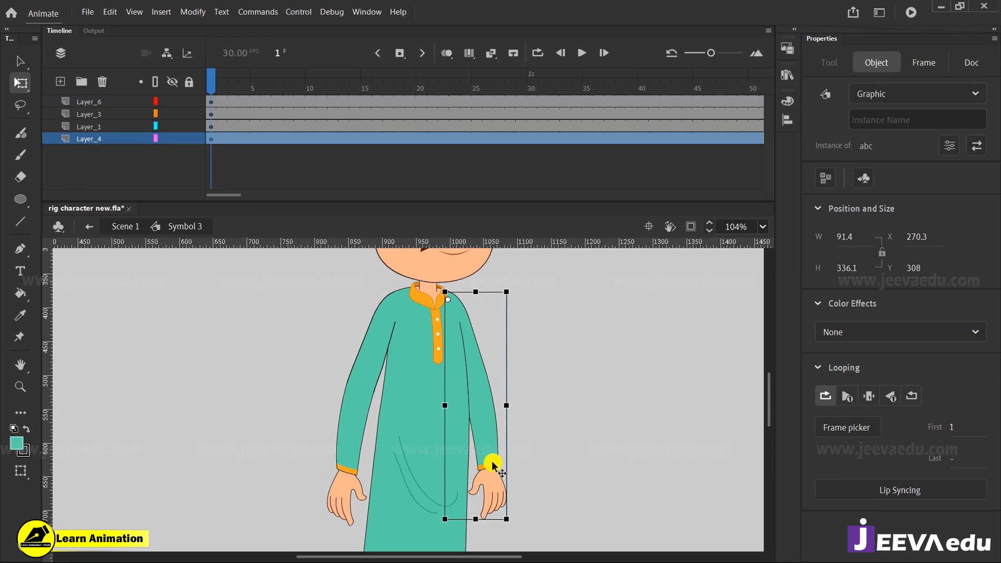
# Select the head and toggle Layer_3's visibility to check what the layer holds
pyautogui.press('z')
pyautogui.keyDown('alt'); pyautogui.click(410, 418); pyautogui.keyUp('alt')
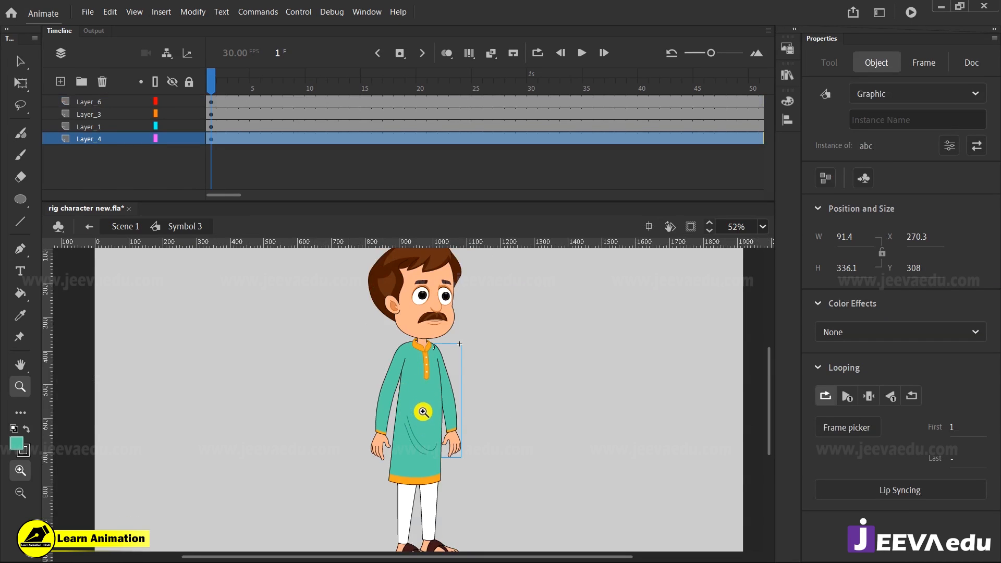
pyautogui.press('v')
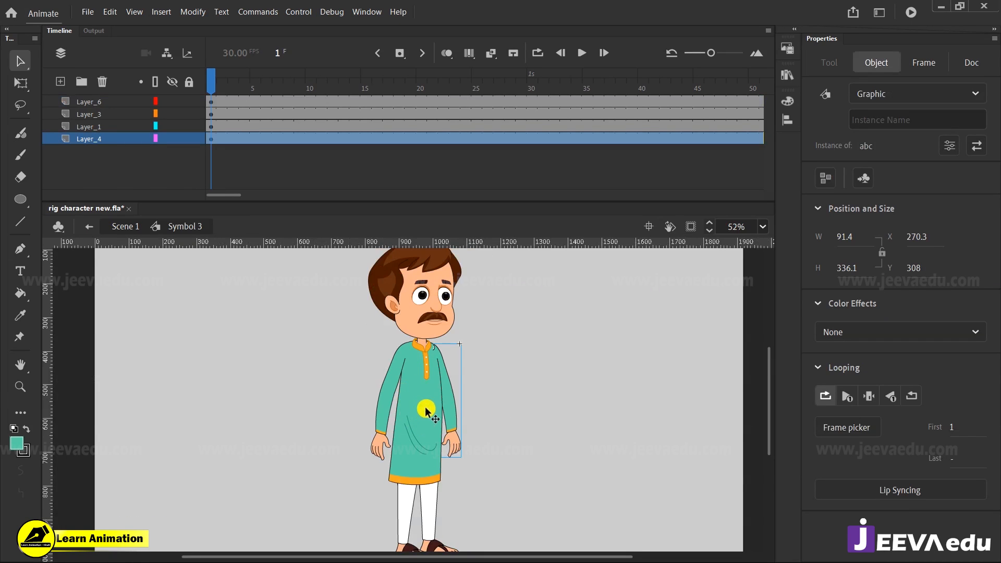
pyautogui.click(438, 307)
pyautogui.click(175, 116)
pyautogui.click(175, 115)
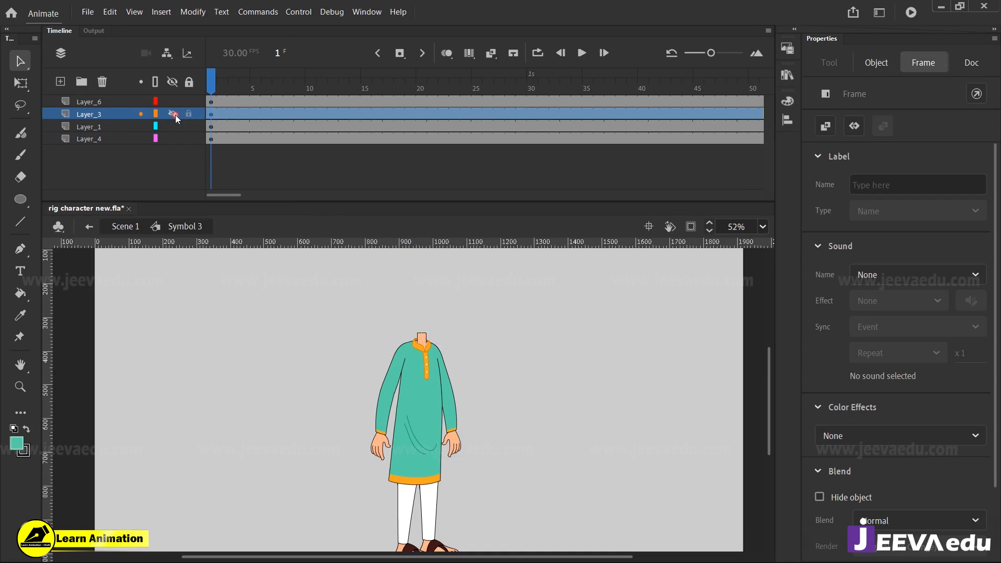
# Hide the arm layers Layer_6 and Layer_4 to isolate the torso and legs inside Symbol 3
pyautogui.click(388, 398)
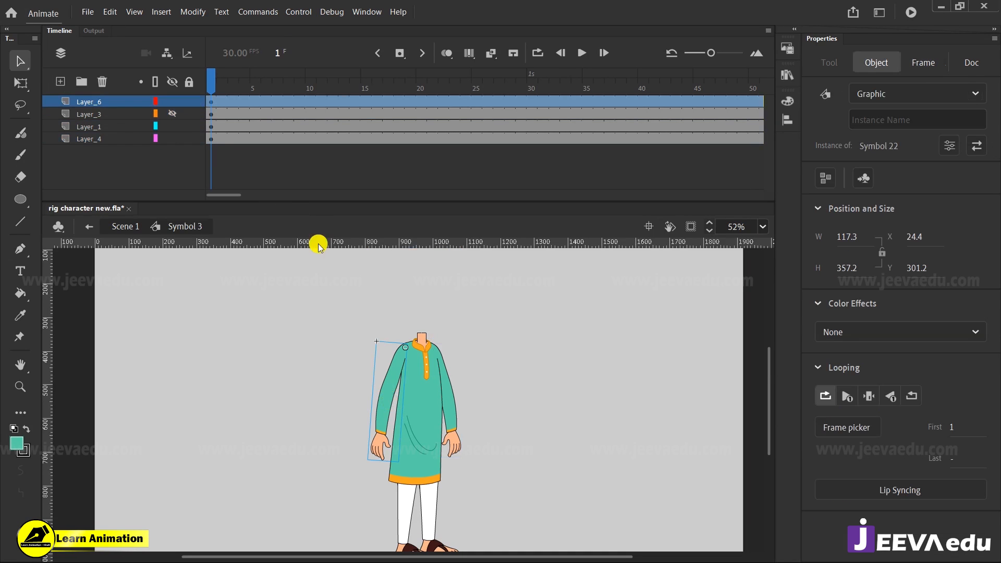
pyautogui.click(175, 102)
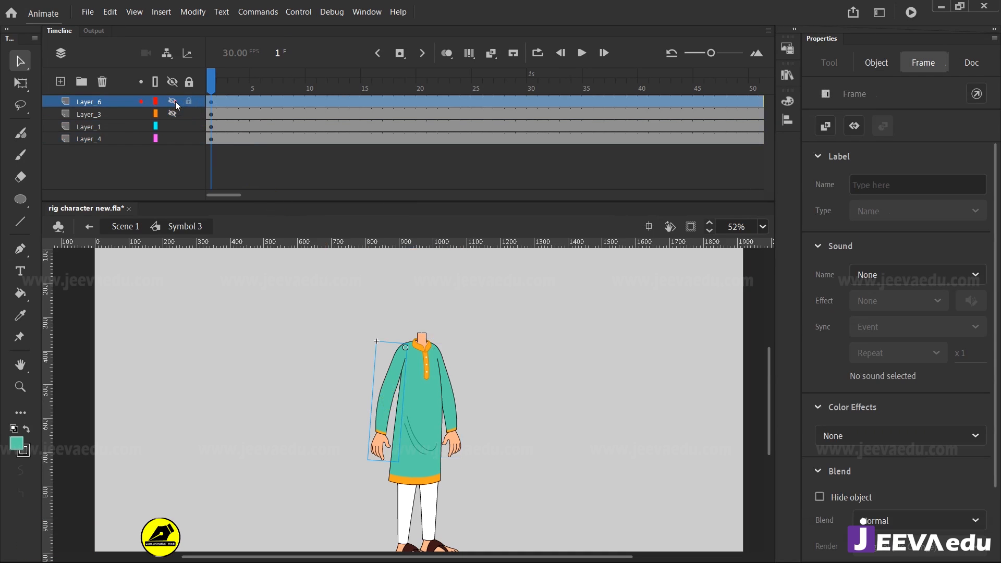
pyautogui.click(175, 101)
pyautogui.click(453, 403)
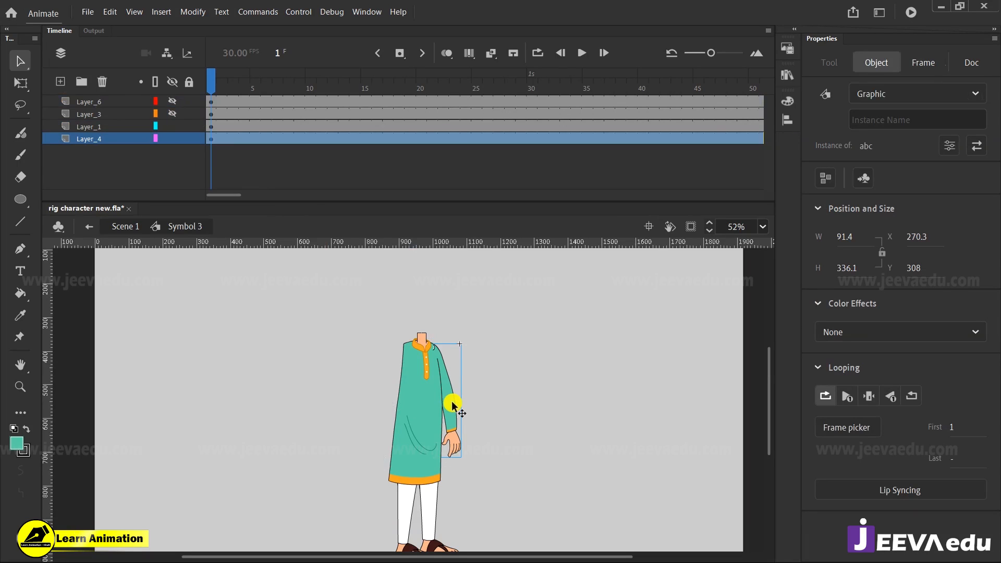
pyautogui.click(171, 140)
pyautogui.click(172, 138)
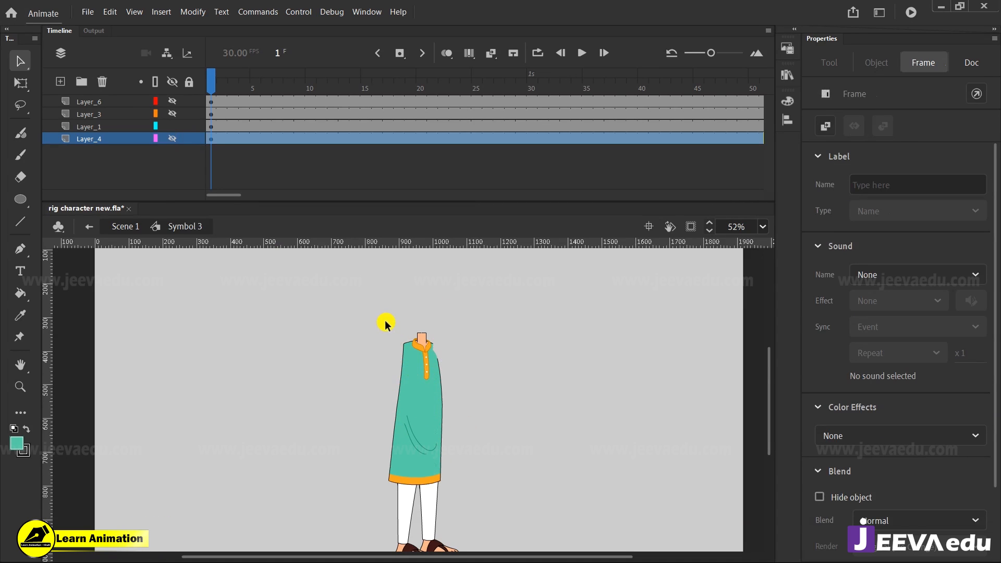
# Select the kurta and neck parts without the legs, checking the selection with a trial move aside that is undone
pyautogui.moveTo(364, 324); pyautogui.dragTo(521, 380)
pyautogui.hotkey('ctrl', 'z')
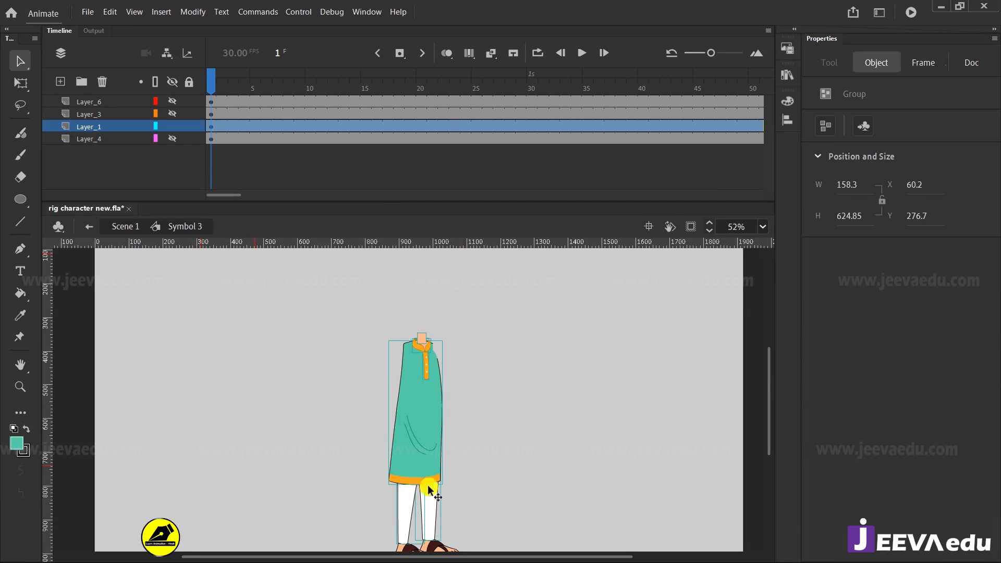
pyautogui.keyDown('shift'); pyautogui.click(427, 504); pyautogui.keyUp('shift')
pyautogui.moveTo(428, 446); pyautogui.dragTo(536, 437)
pyautogui.click(536, 437)
pyautogui.hotkey('ctrl', 'z')
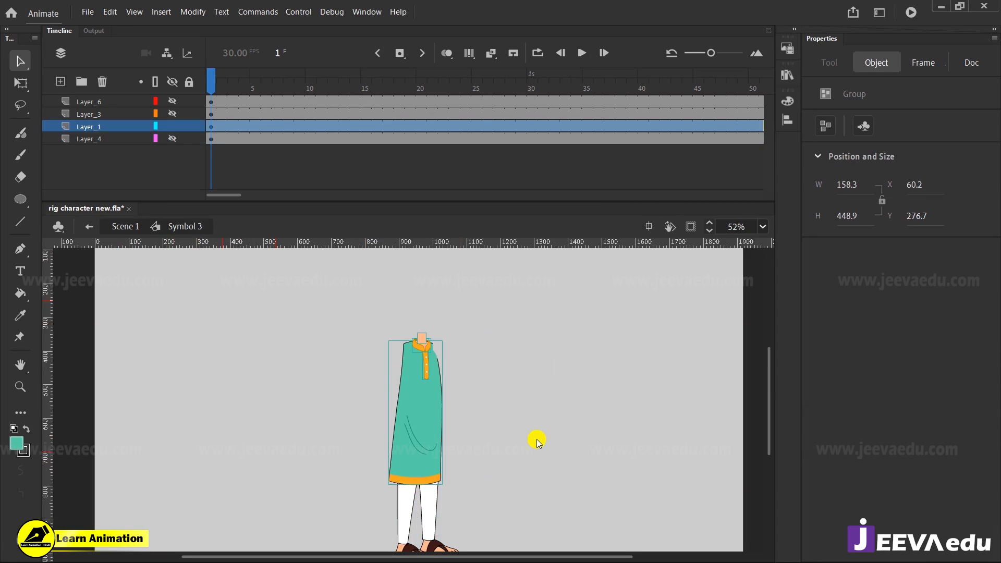
# Transfer the selected torso parts in place to a new layer above Layer_1 and convert them to a graphic symbol
pyautogui.hotkey('ctrl', 'x')
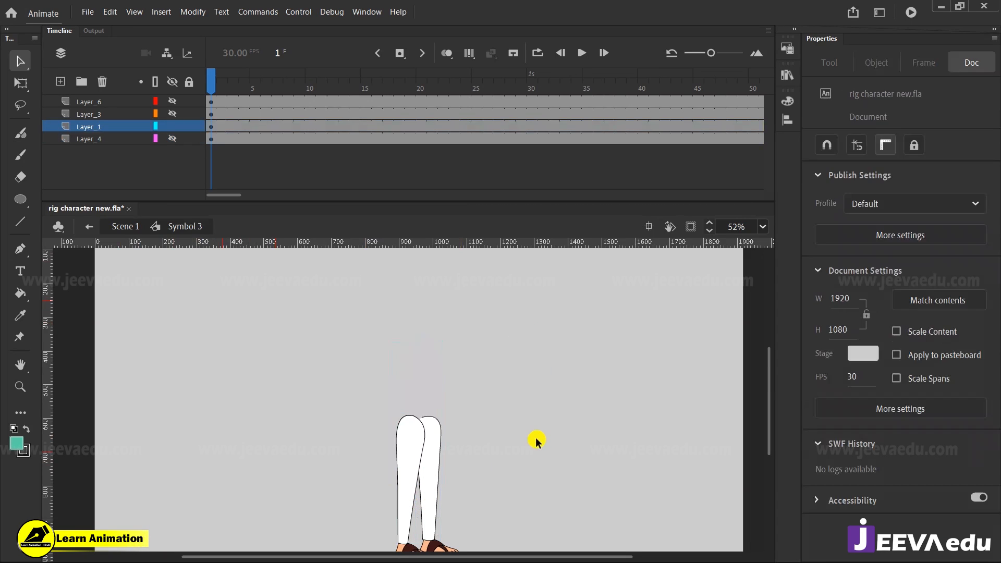
pyautogui.click(60, 83)
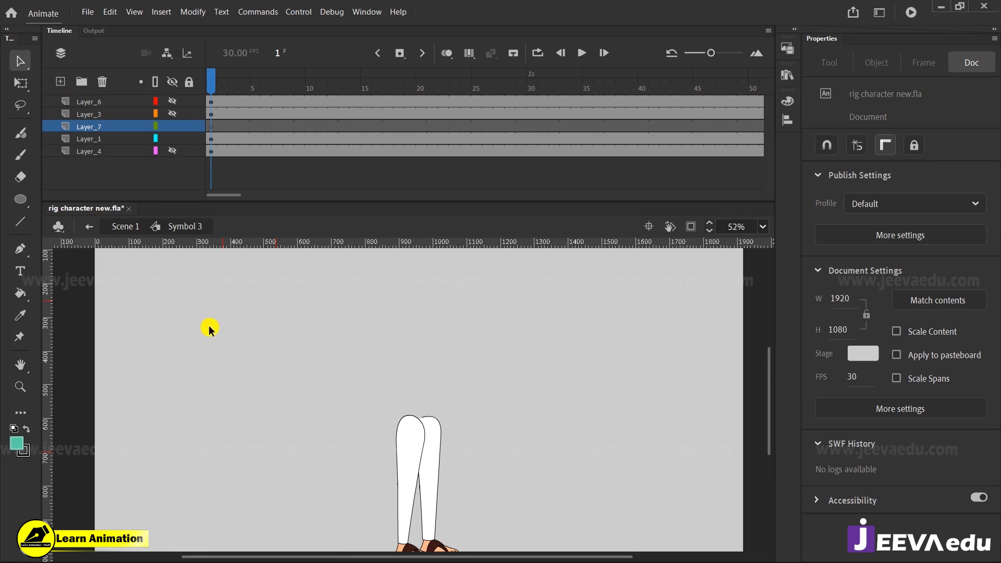
pyautogui.rightClick(210, 327)
pyautogui.click(256, 377)
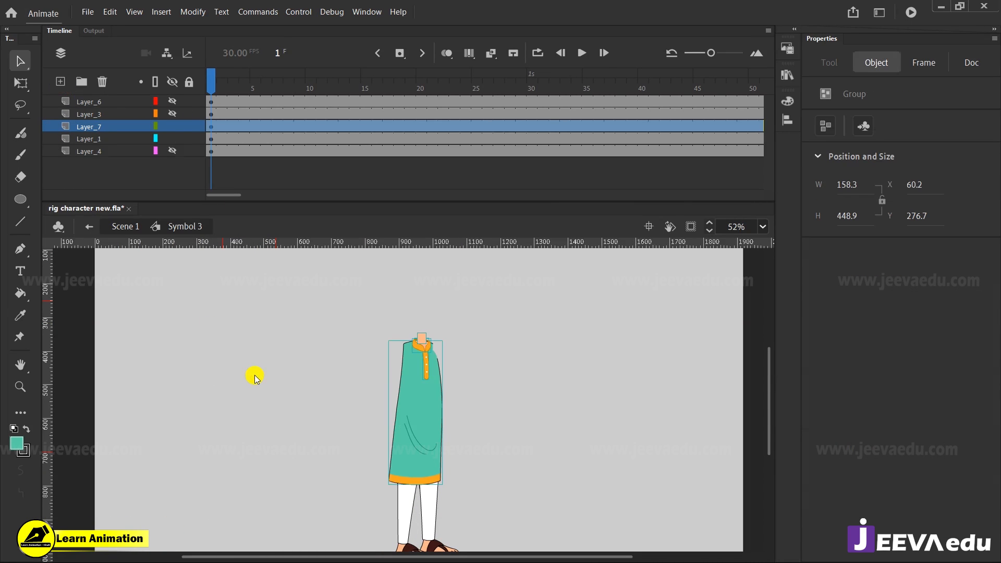
pyautogui.press('F8')
pyautogui.press('Return')
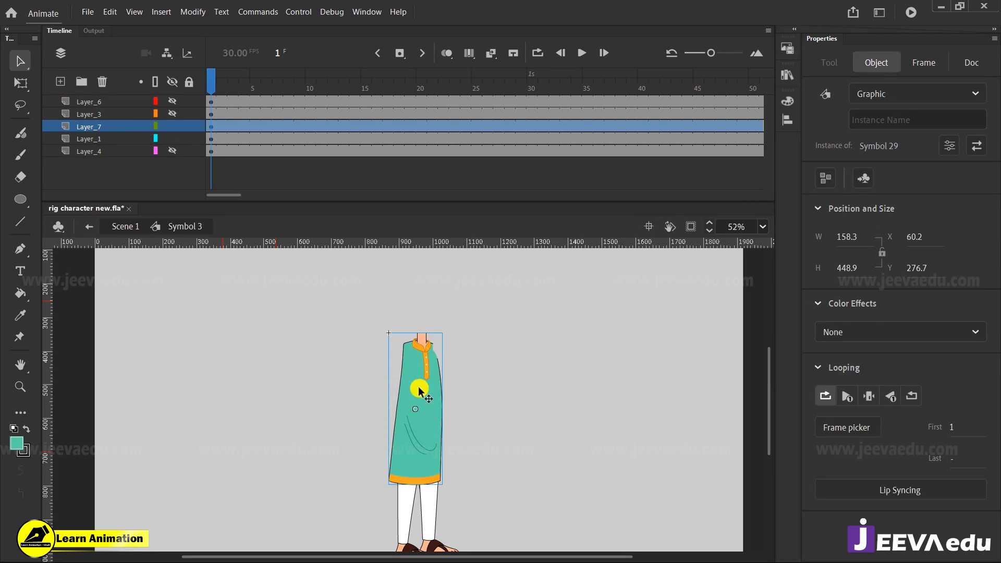
# Show the head and both arms again by unhiding Layer_6, Layer_3 and Layer_4
pyautogui.click(172, 101)
pyautogui.click(173, 114)
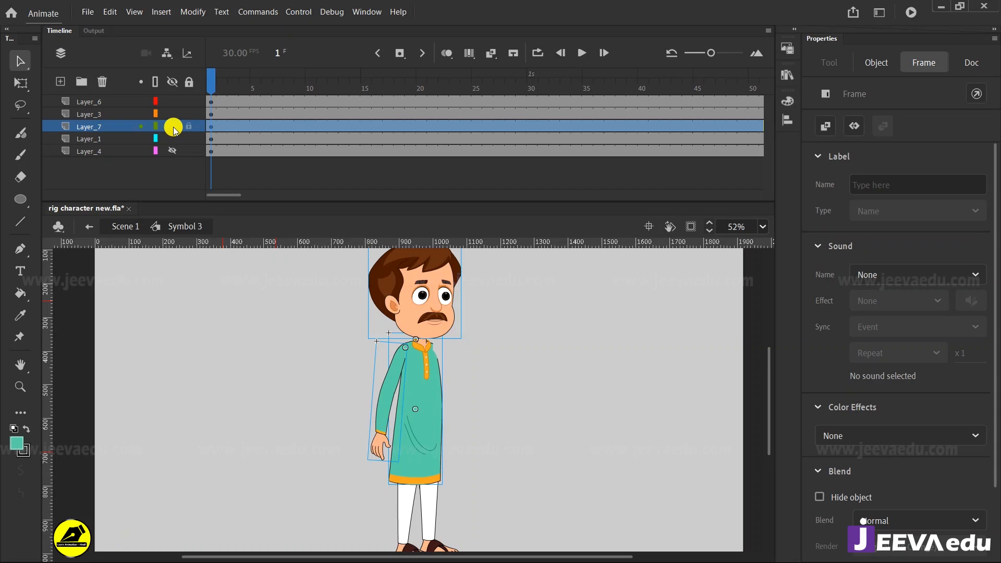
pyautogui.click(173, 151)
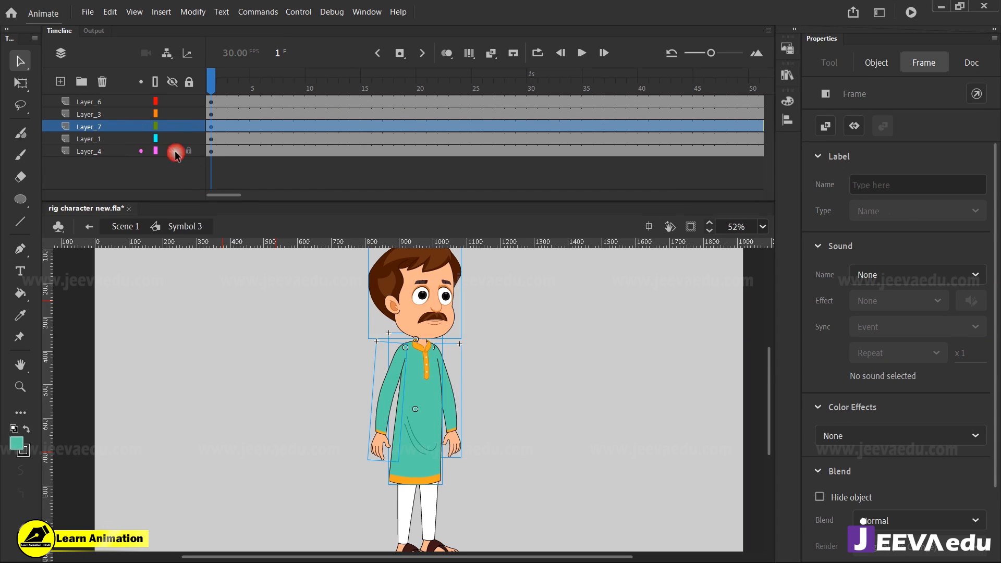
pyautogui.click(312, 378)
# Try moving the torso symbol away from the body, and undo the move
pyautogui.click(429, 419)
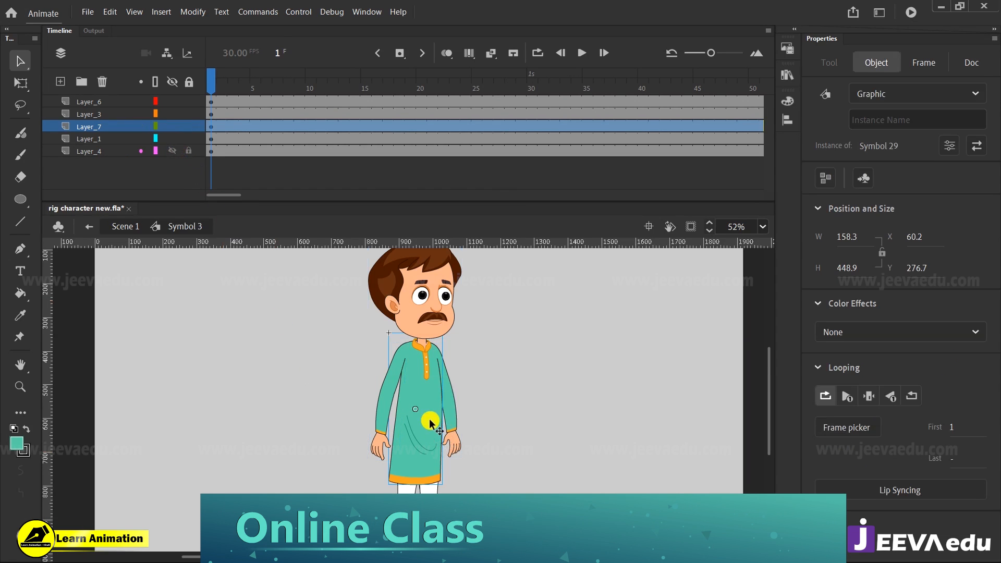
pyautogui.press('q')
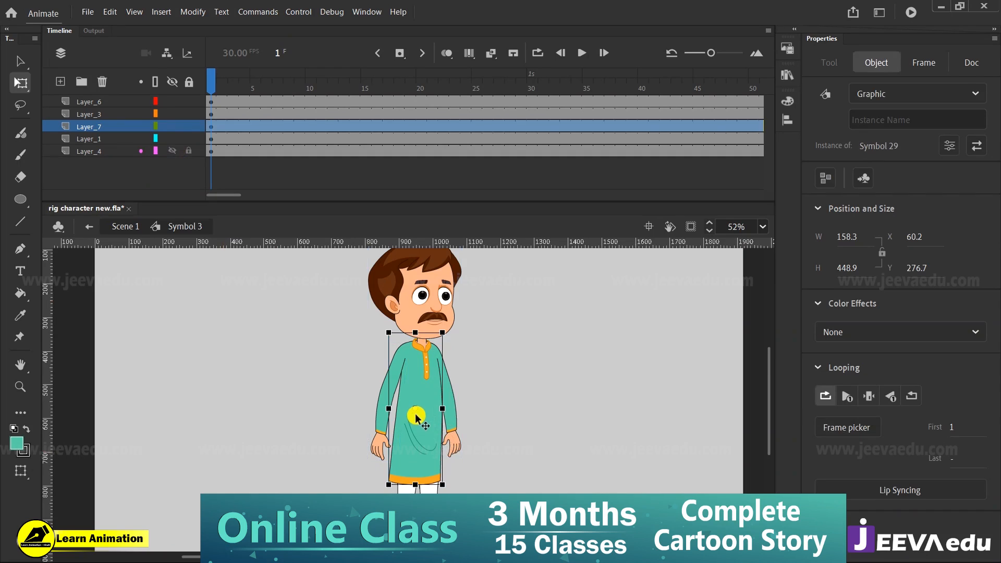
pyautogui.moveTo(431, 392); pyautogui.dragTo(562, 384)
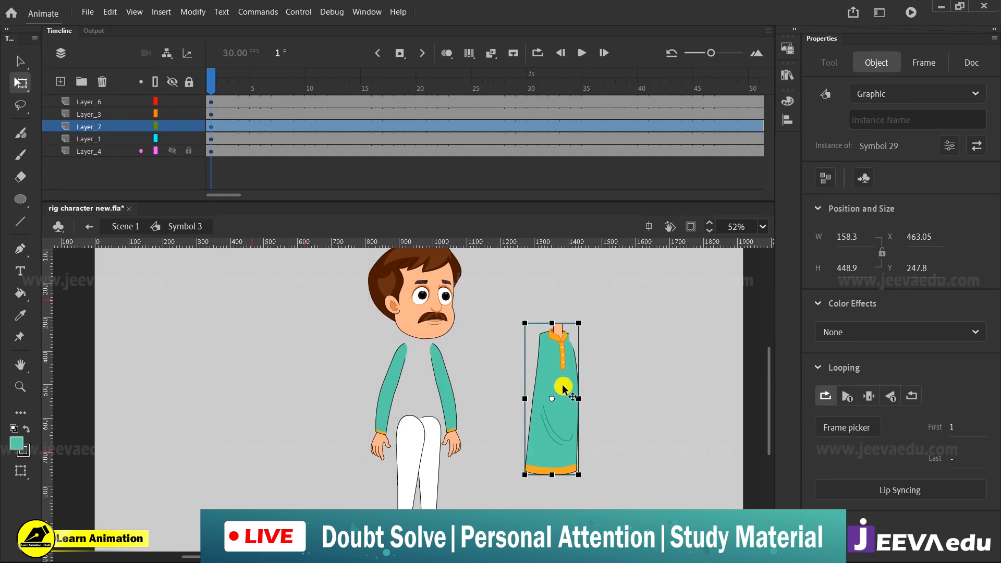
pyautogui.hotkey('ctrl', 'z')
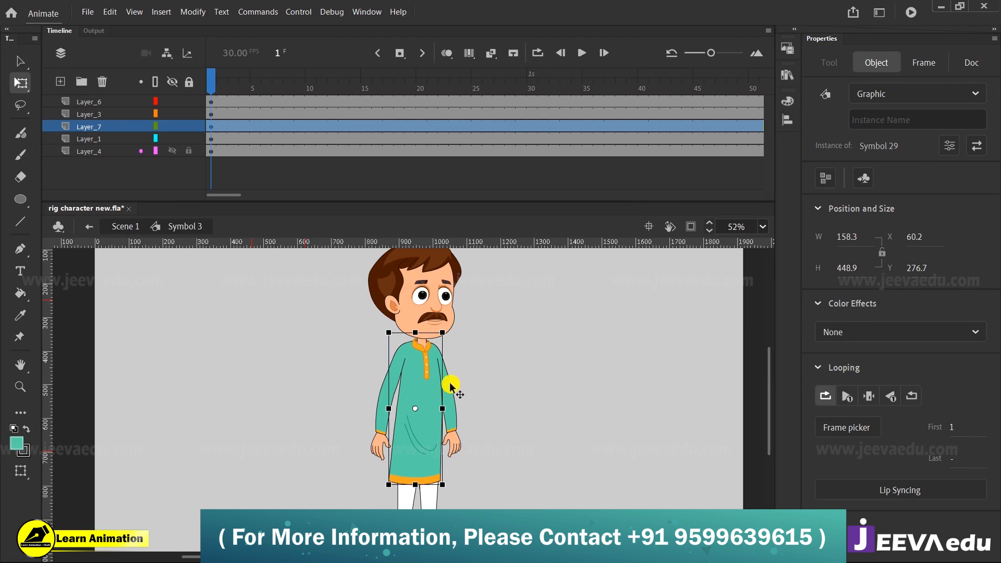
# Try tilting the head, arms and torso together about a pivot in the lower torso, and undo the rotation
pyautogui.click(382, 397)
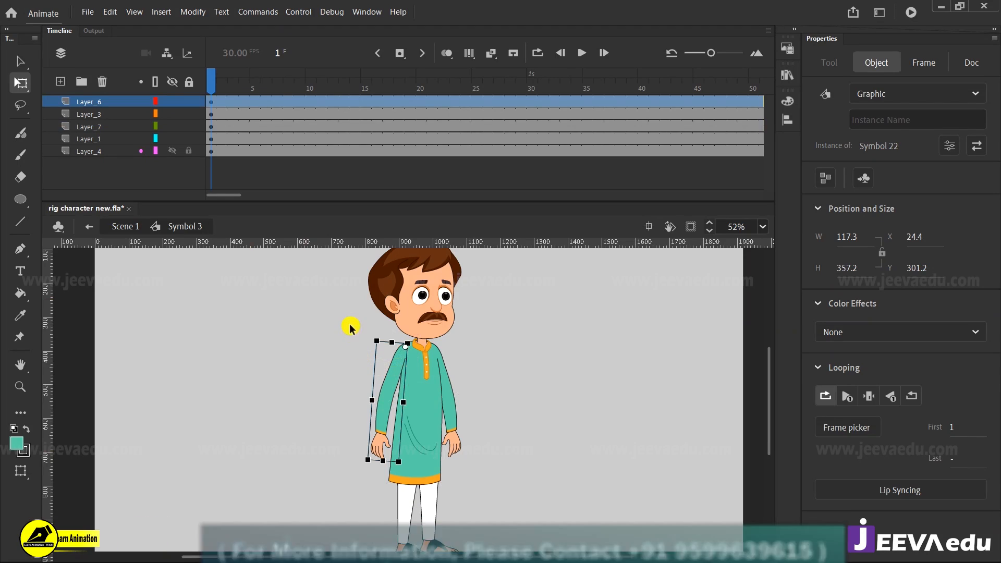
pyautogui.moveTo(329, 287); pyautogui.dragTo(462, 364)
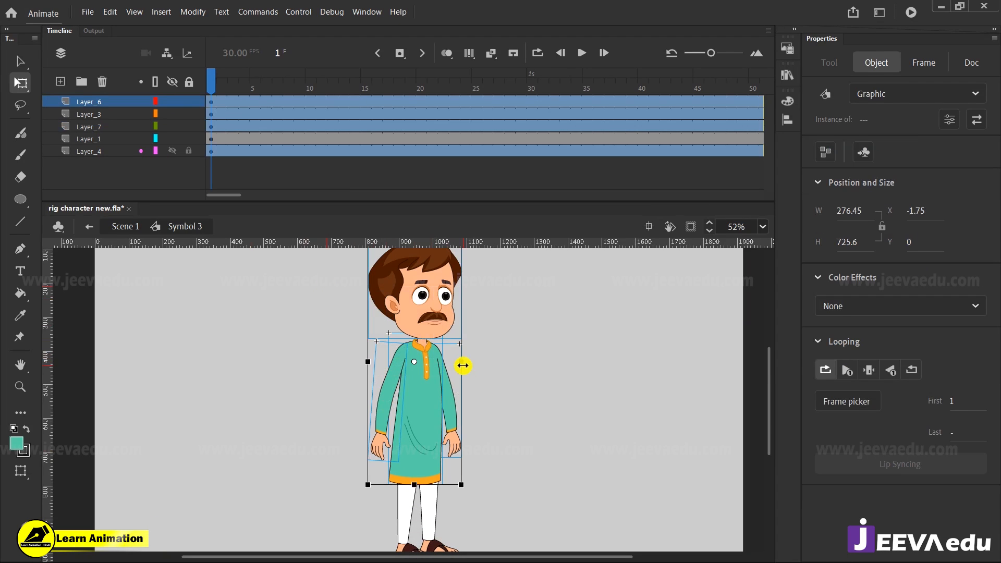
pyautogui.click(415, 364)
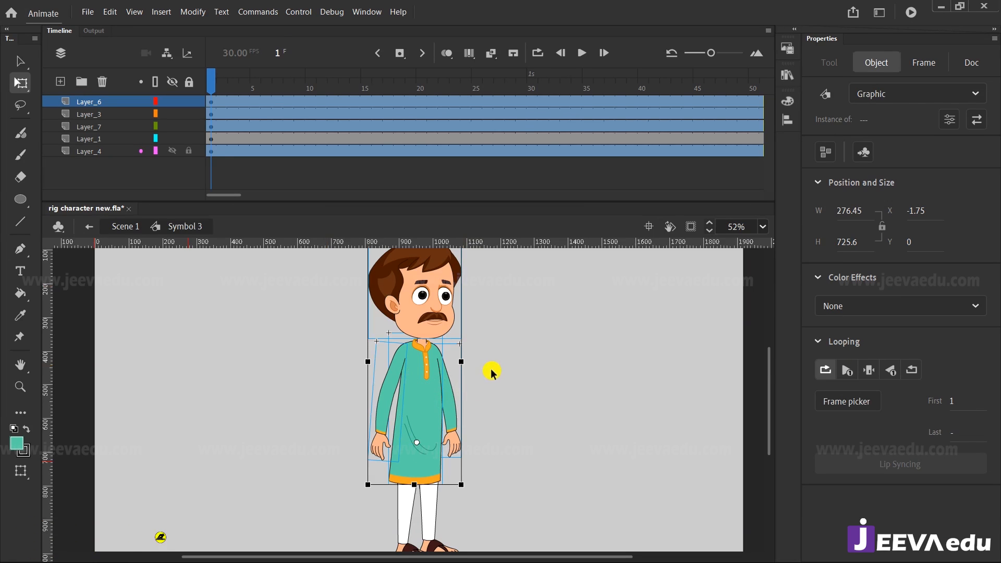
pyautogui.moveTo(492, 369); pyautogui.dragTo(467, 403)
pyautogui.moveTo(453, 273); pyautogui.dragTo(468, 292)
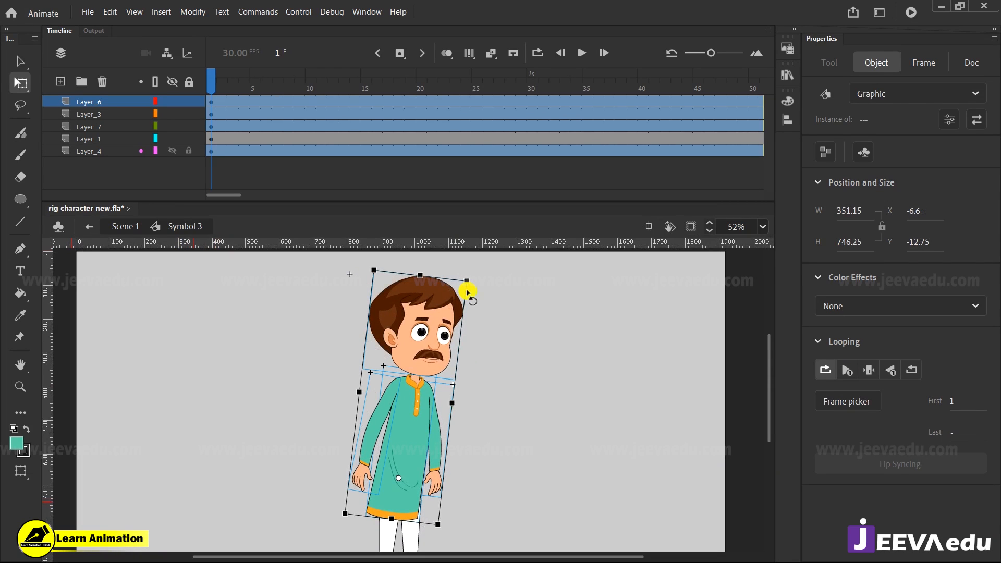
pyautogui.hotkey('ctrl', 'z')
pyautogui.click(467, 414)
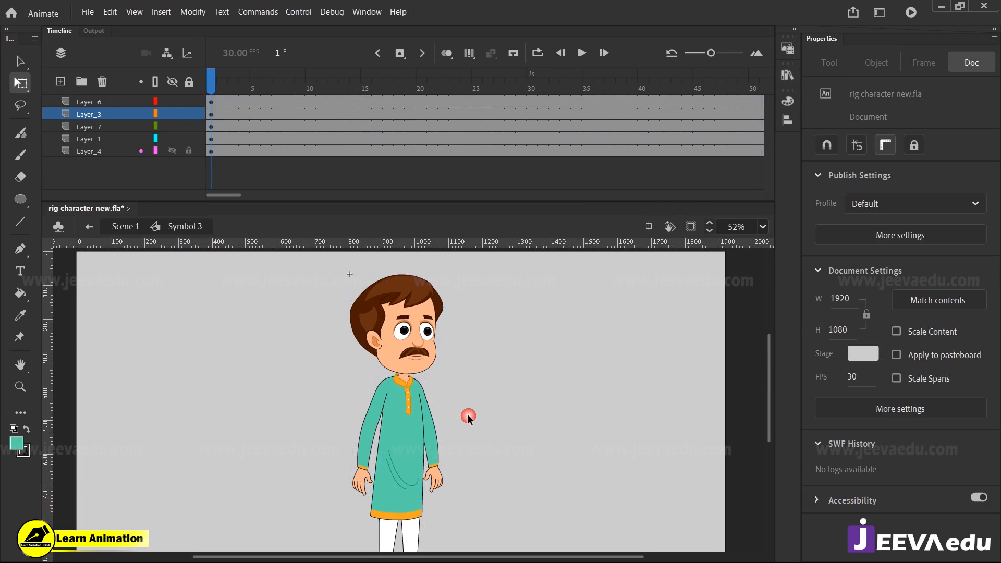
# Try the upper-body tilt again with the pivot placed near the kurta's hem, and deselect the parts
pyautogui.moveTo(327, 282); pyautogui.dragTo(453, 391)
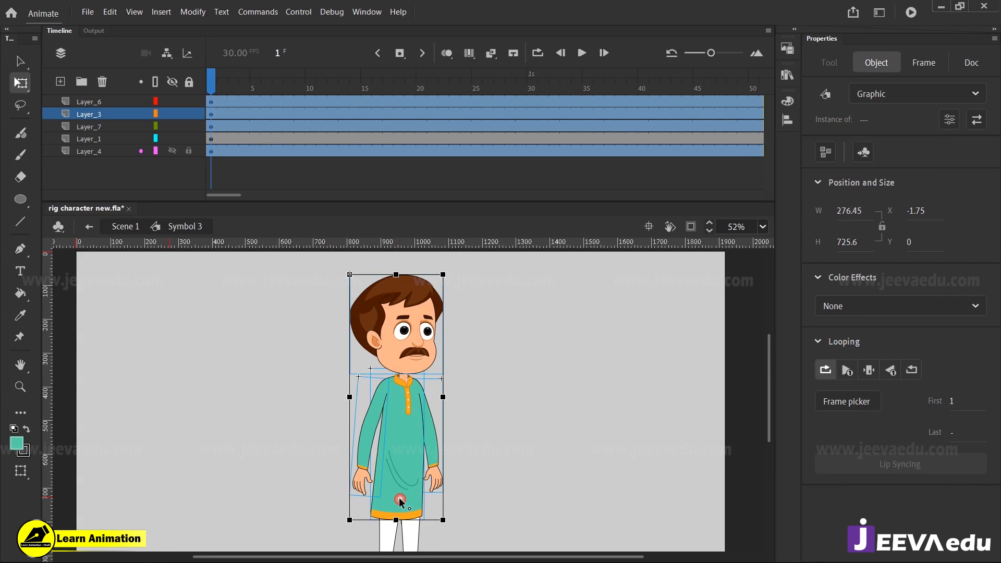
pyautogui.moveTo(448, 270)
pyautogui.mouseDown()
pyautogui.moveTo(460, 273)
pyautogui.moveTo(452, 268)
pyautogui.mouseUp()
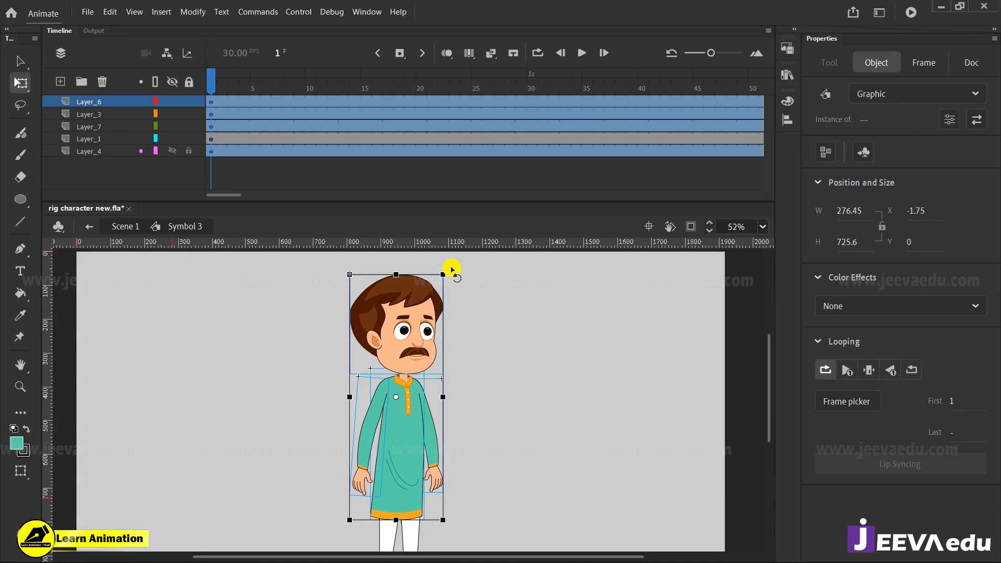
pyautogui.click(464, 396)
# Open the torso symbol to check its contents and return to Symbol 3
pyautogui.click(410, 452)
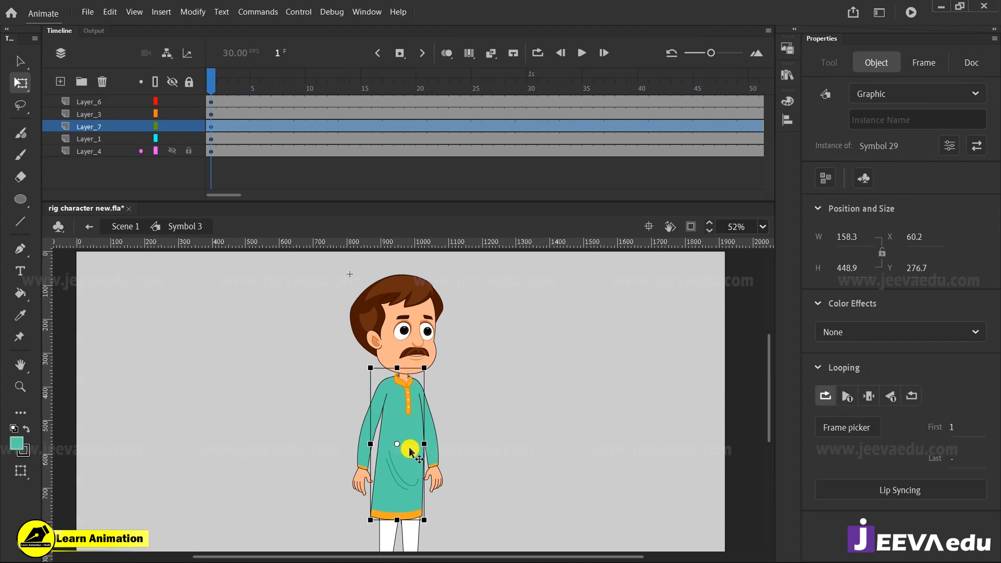
pyautogui.doubleClick(409, 448)
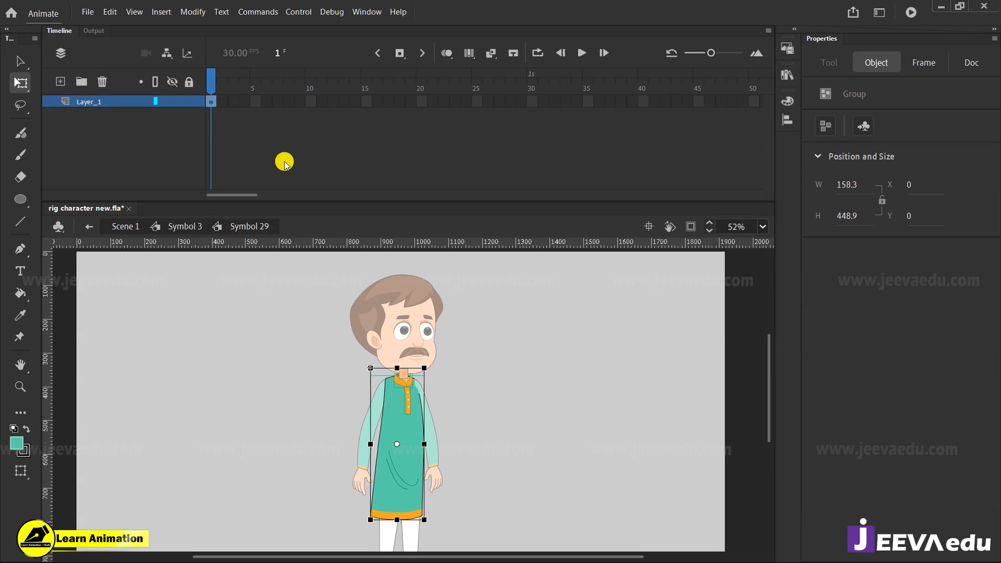
pyautogui.click(178, 226)
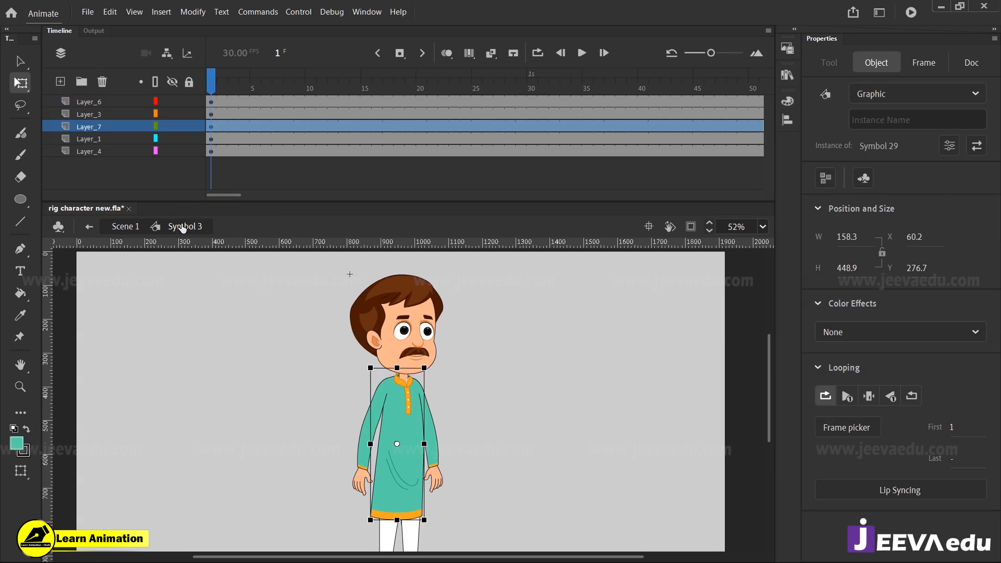
pyautogui.click(274, 444)
# Try moving each white trouser leg away from the body in turn, undoing both moves
pyautogui.moveTo(477, 478); pyautogui.dragTo(479, 362)
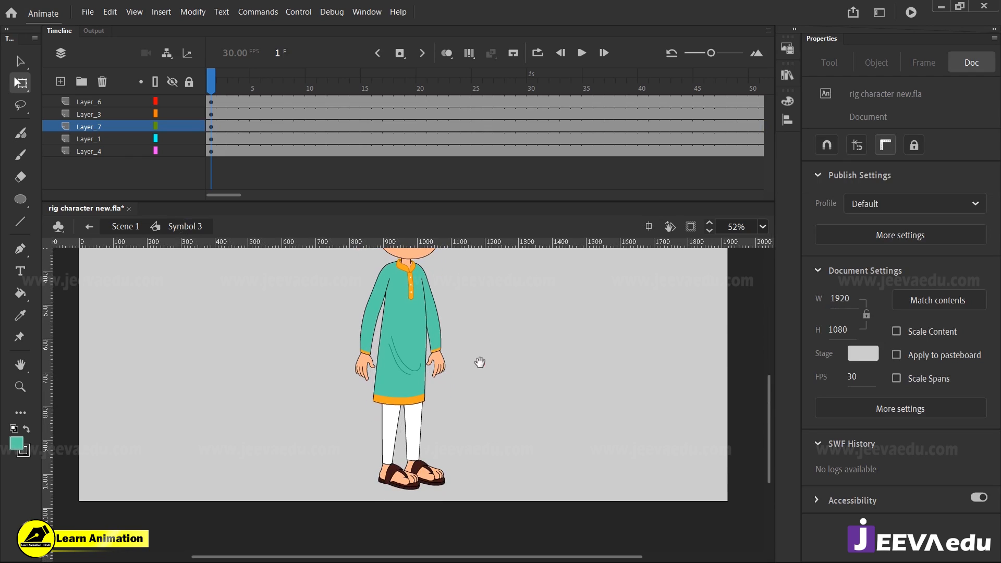
pyautogui.press('z')
pyautogui.moveTo(324, 343); pyautogui.dragTo(467, 504)
pyautogui.press('v')
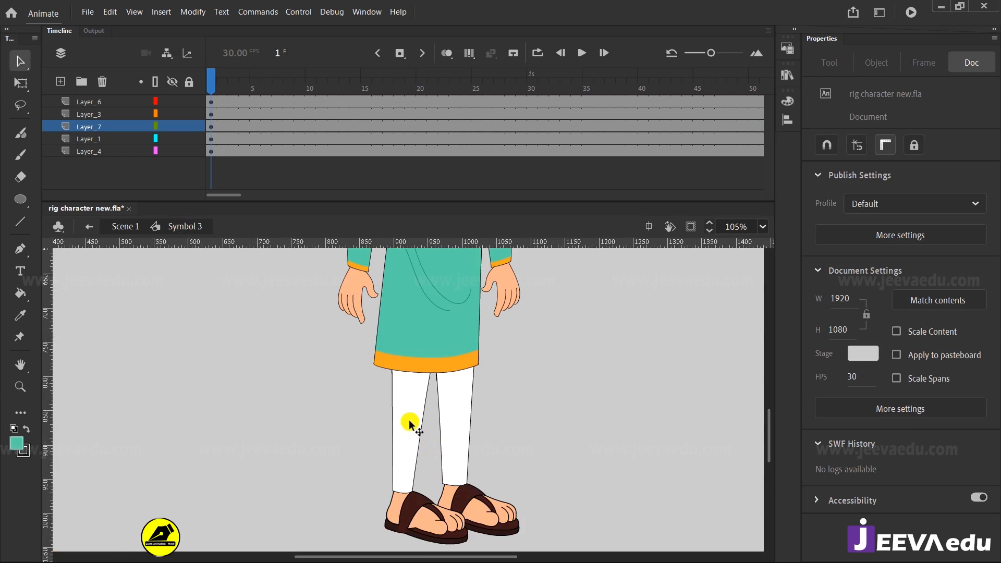
pyautogui.click(409, 421)
pyautogui.moveTo(409, 421); pyautogui.dragTo(334, 423)
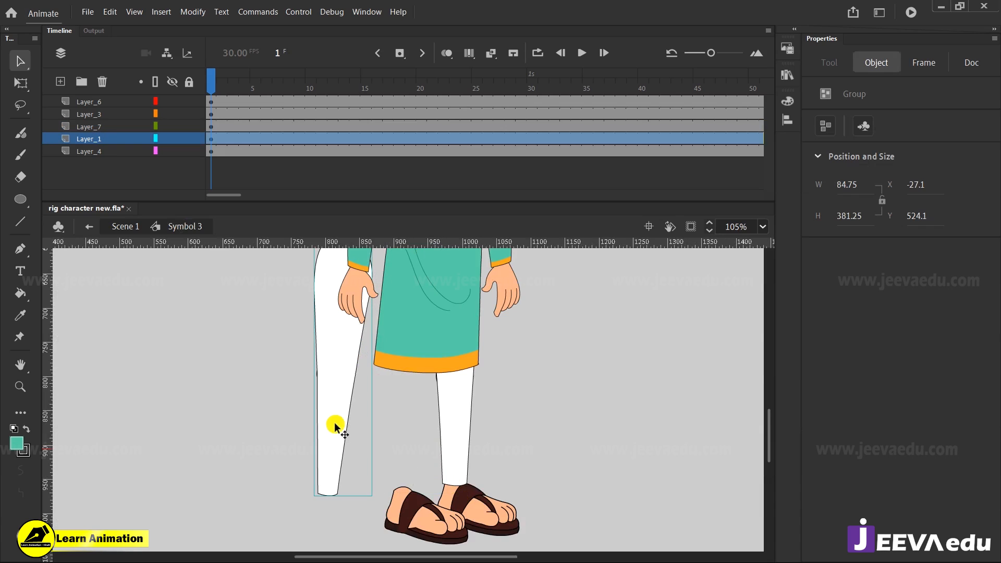
pyautogui.hotkey('ctrl', 'z')
pyautogui.click(459, 436)
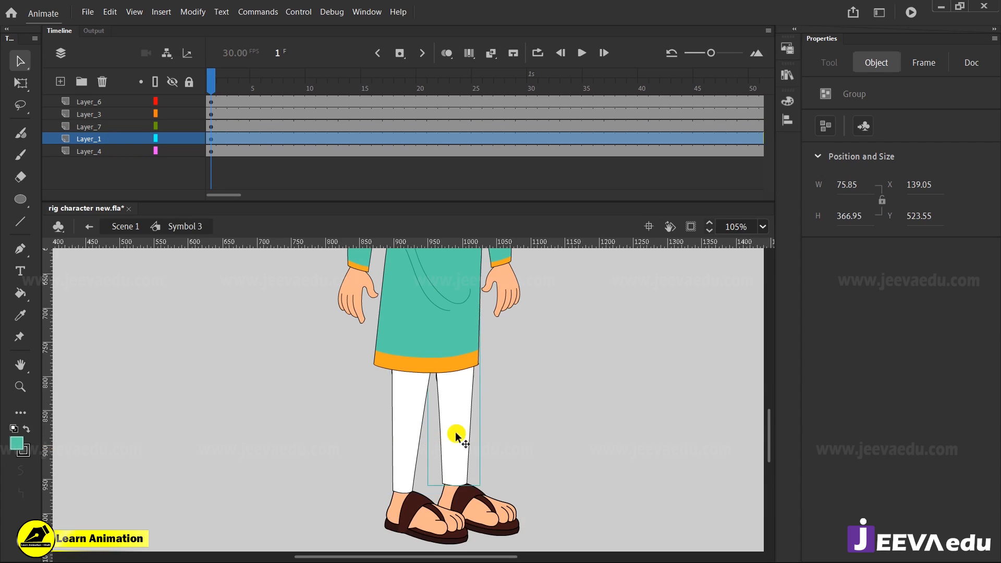
pyautogui.moveTo(458, 436); pyautogui.dragTo(537, 439)
pyautogui.hotkey('ctrl', 'z')
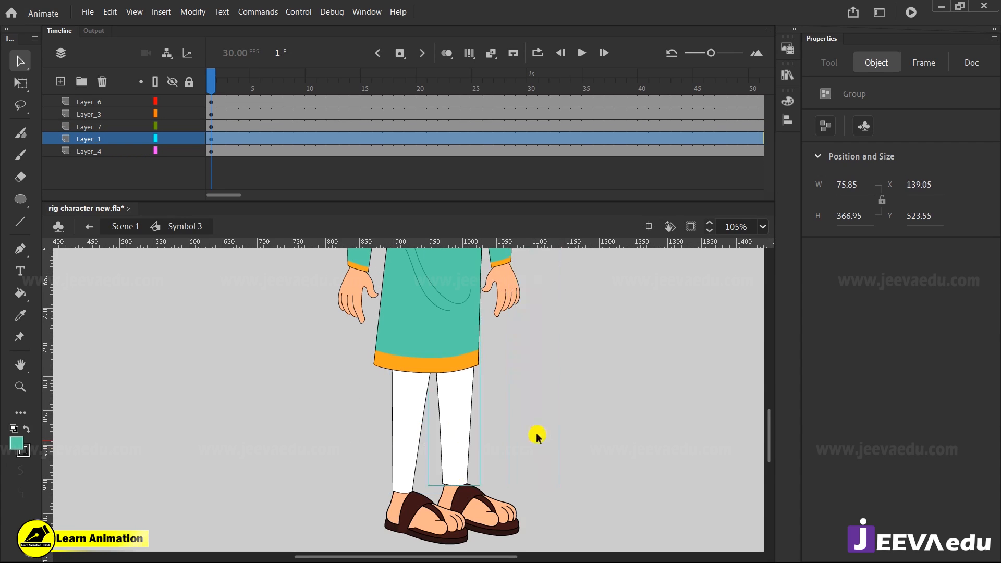
# Transfer the front trouser leg and its sandalled foot from Layer_1 to a new layer, pasted in place
pyautogui.click(411, 423)
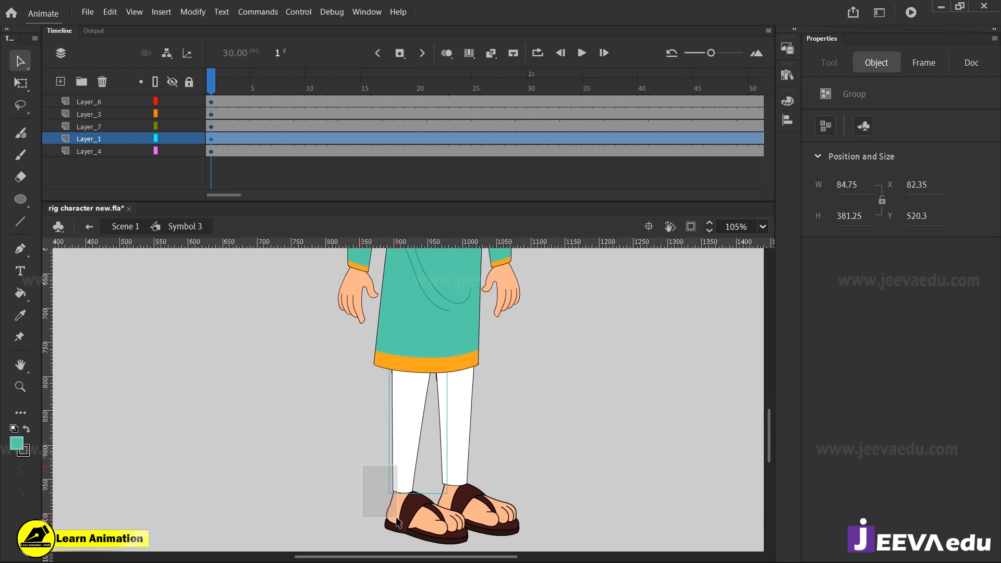
pyautogui.moveTo(397, 521); pyautogui.dragTo(398, 520)
pyautogui.press('Delete')
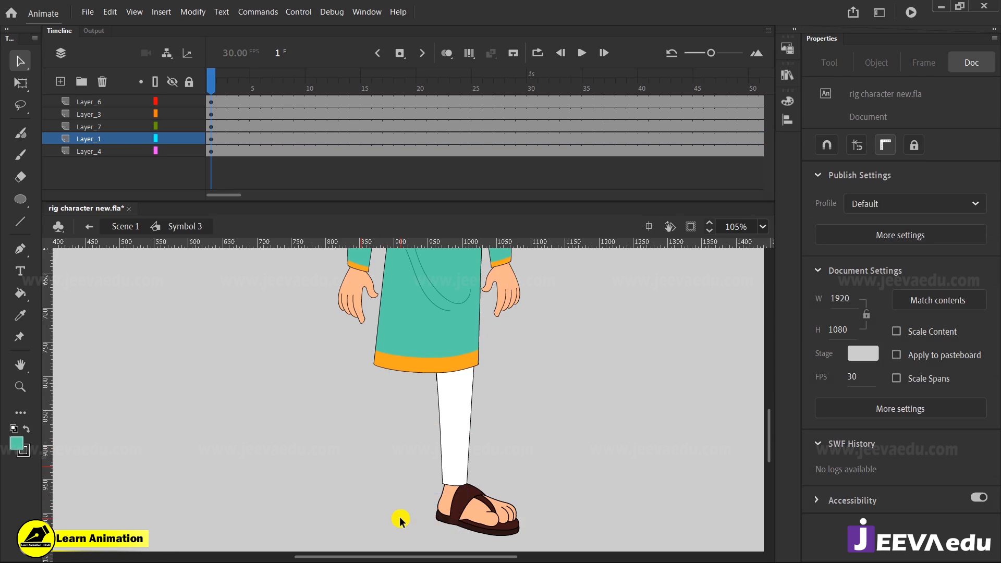
pyautogui.click(60, 82)
pyautogui.rightClick(167, 296)
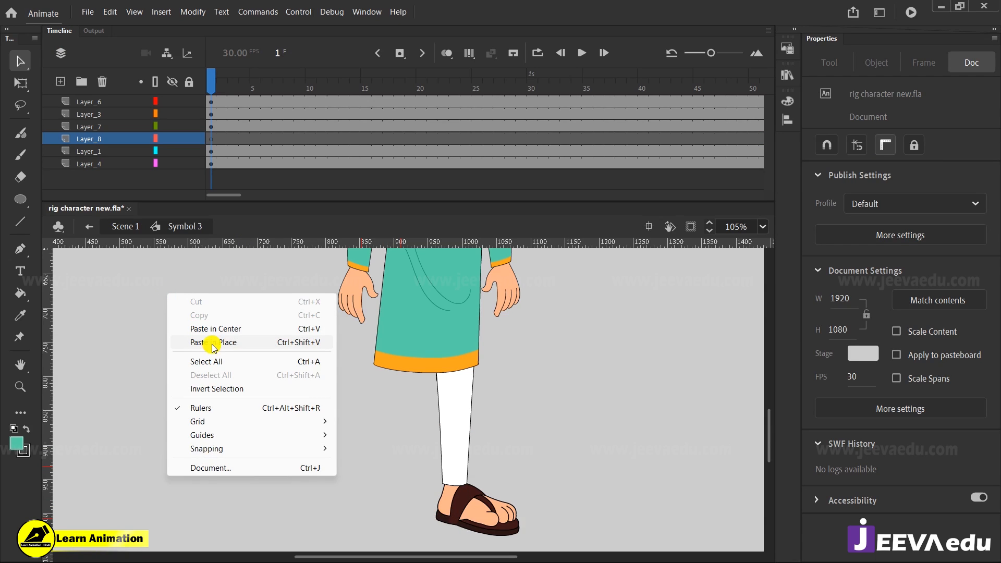
pyautogui.click(213, 343)
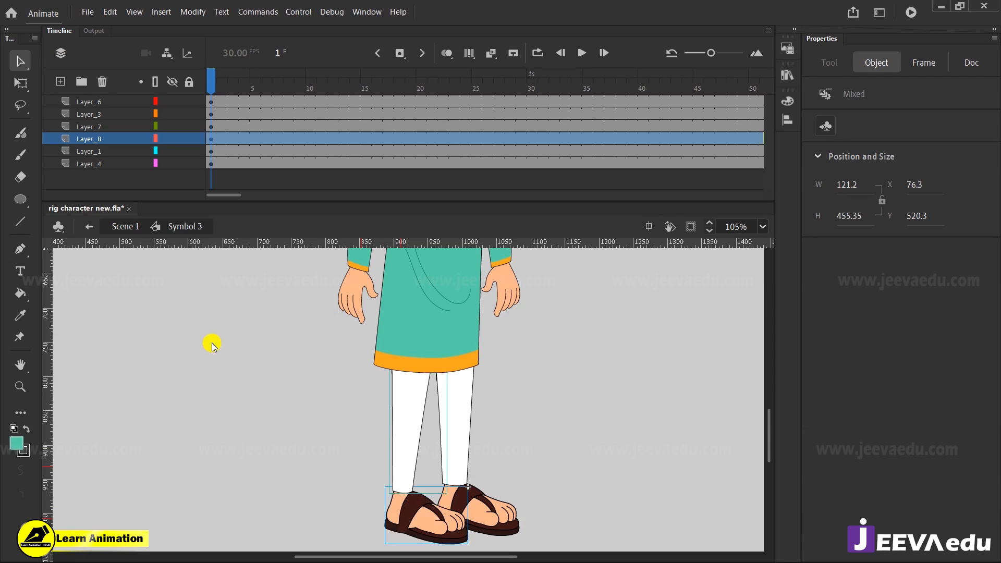
# Convert the front trouser leg and its foot to a graphic symbol and move its pivot up to the hip under the kurta
pyautogui.press('F8')
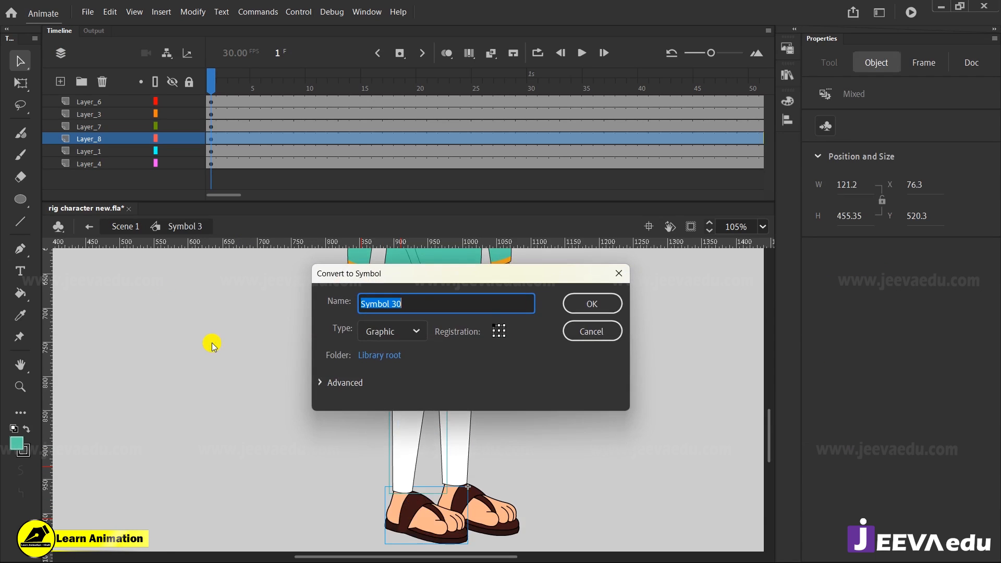
pyautogui.click(596, 305)
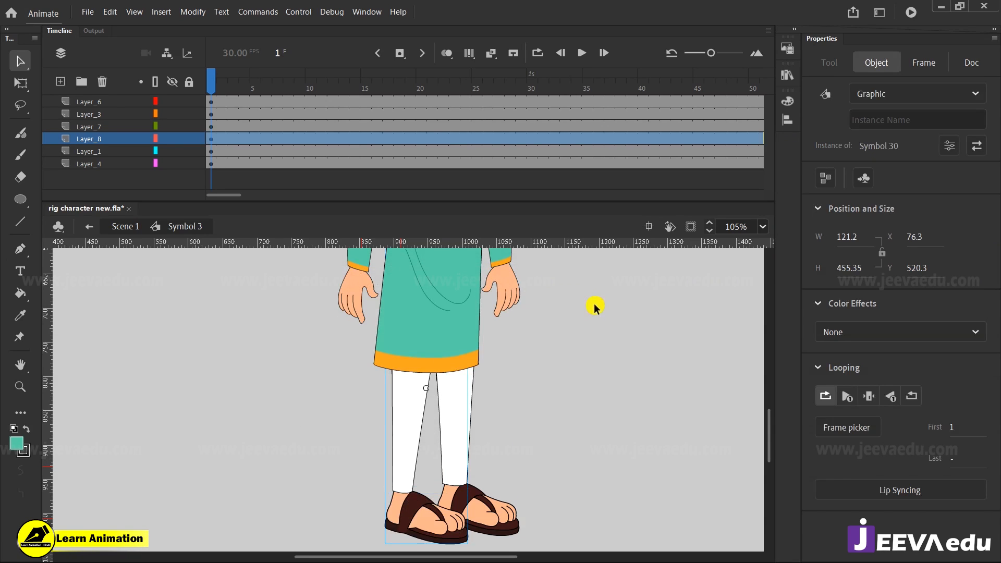
pyautogui.press('q')
pyautogui.moveTo(426, 390); pyautogui.dragTo(418, 276)
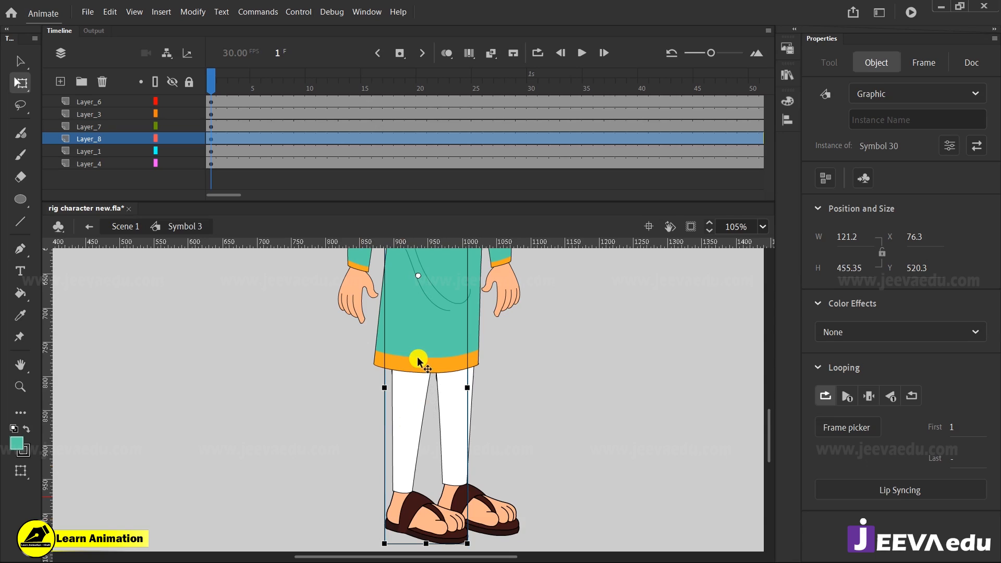
# Open the front leg symbol, enter the trouser leg's group, and deselect its shape
pyautogui.doubleClick(418, 401)
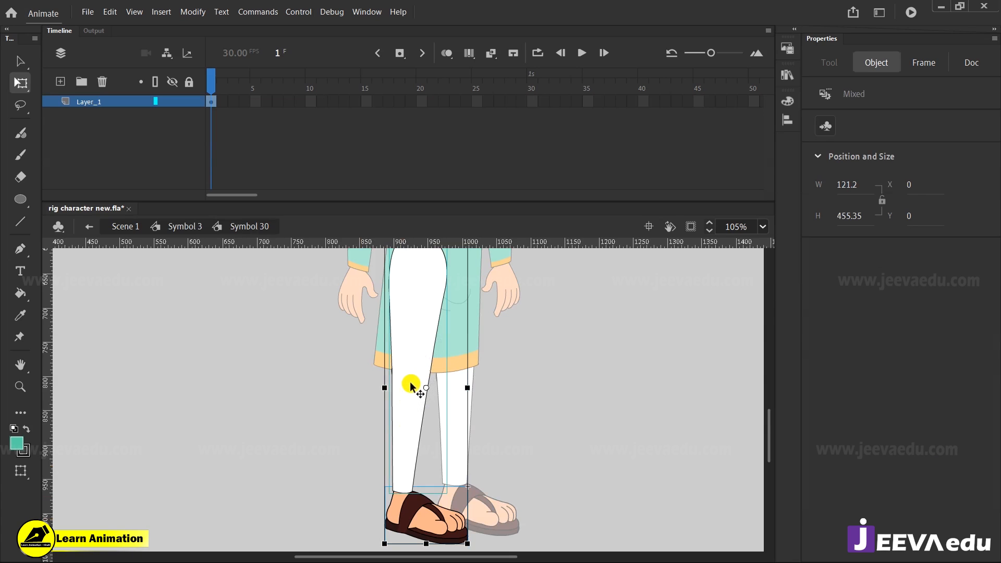
pyautogui.click(330, 468)
pyautogui.click(412, 417)
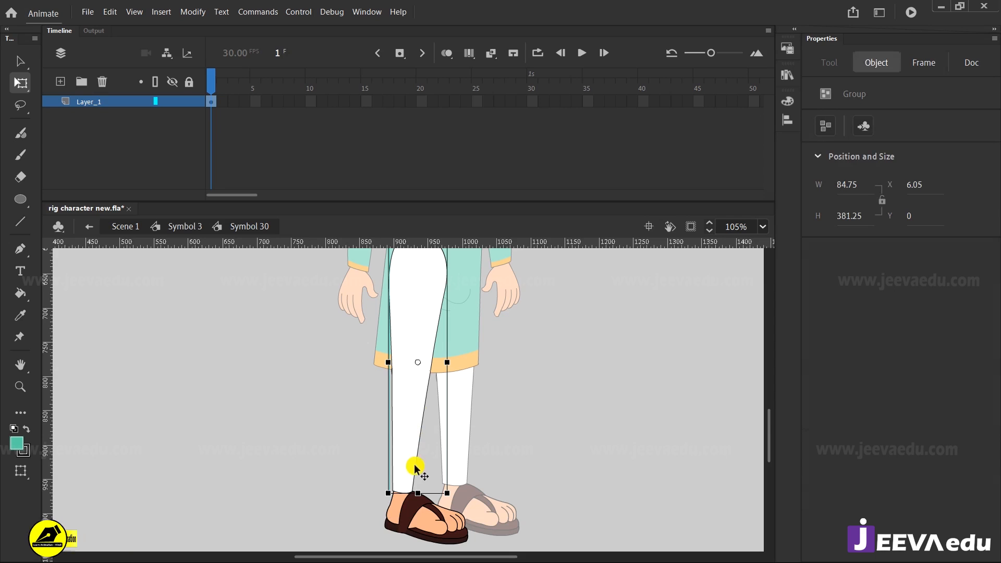
pyautogui.doubleClick(424, 333)
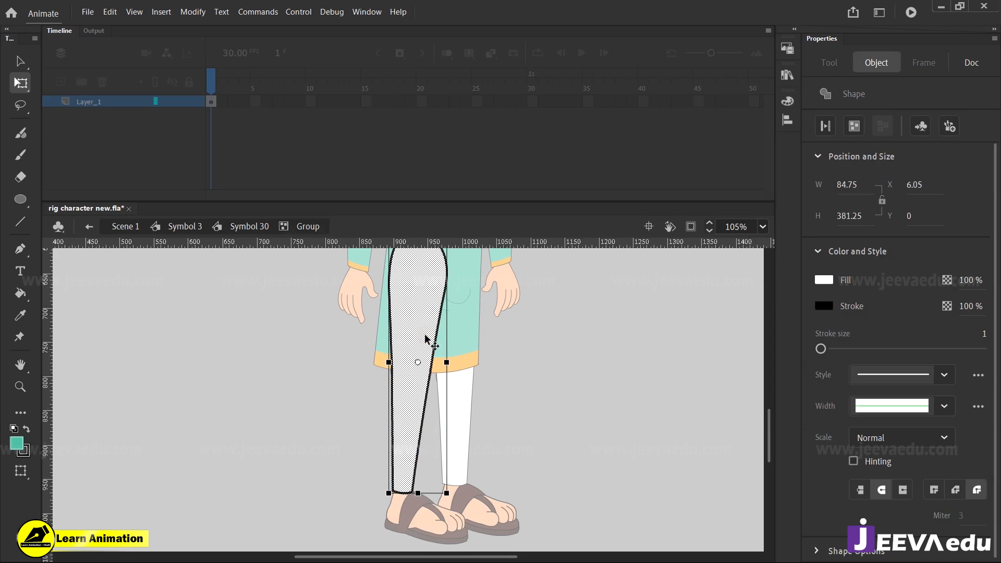
pyautogui.click(358, 384)
pyautogui.click(452, 384)
pyautogui.moveTo(452, 384); pyautogui.dragTo(434, 381)
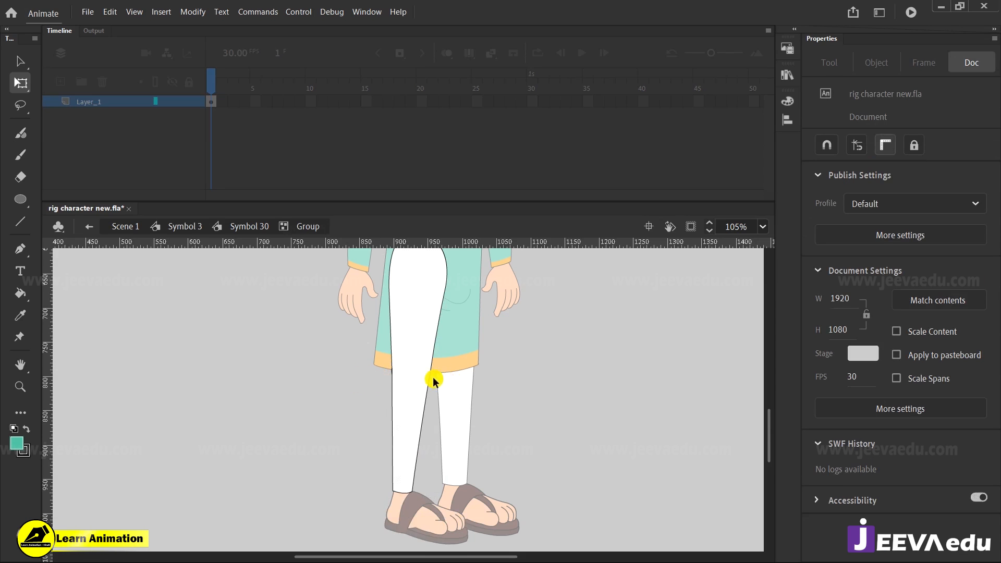
# Clean up the thick bumps on both side edges of the front trouser leg's outline near the kurta's hem
pyautogui.press('z')
pyautogui.moveTo(386, 352); pyautogui.dragTo(452, 402)
pyautogui.press('v')
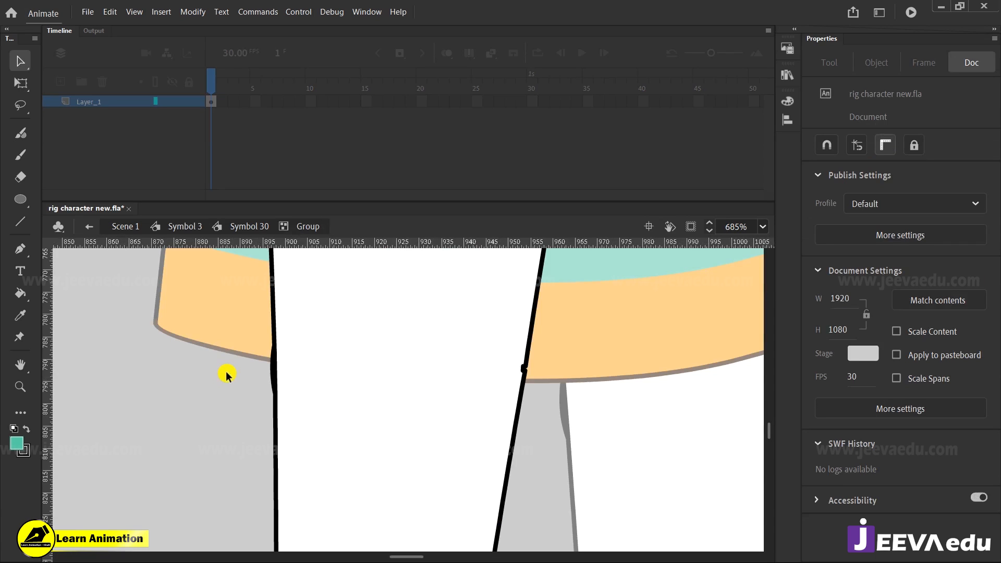
pyautogui.click(272, 370)
pyautogui.moveTo(537, 333)
pyautogui.mouseDown()
pyautogui.moveTo(514, 385)
pyautogui.moveTo(529, 343)
pyautogui.mouseUp()
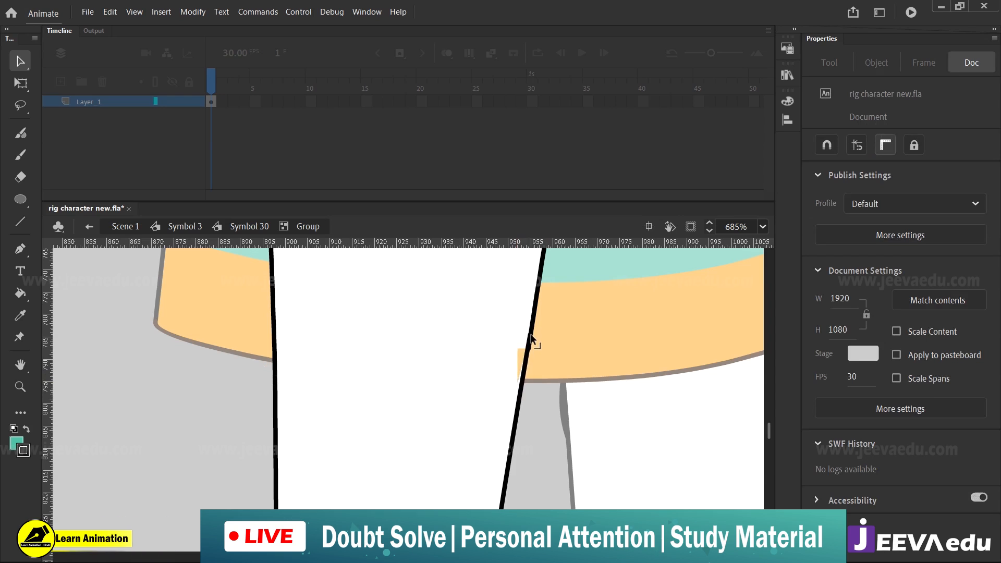
pyautogui.click(528, 347)
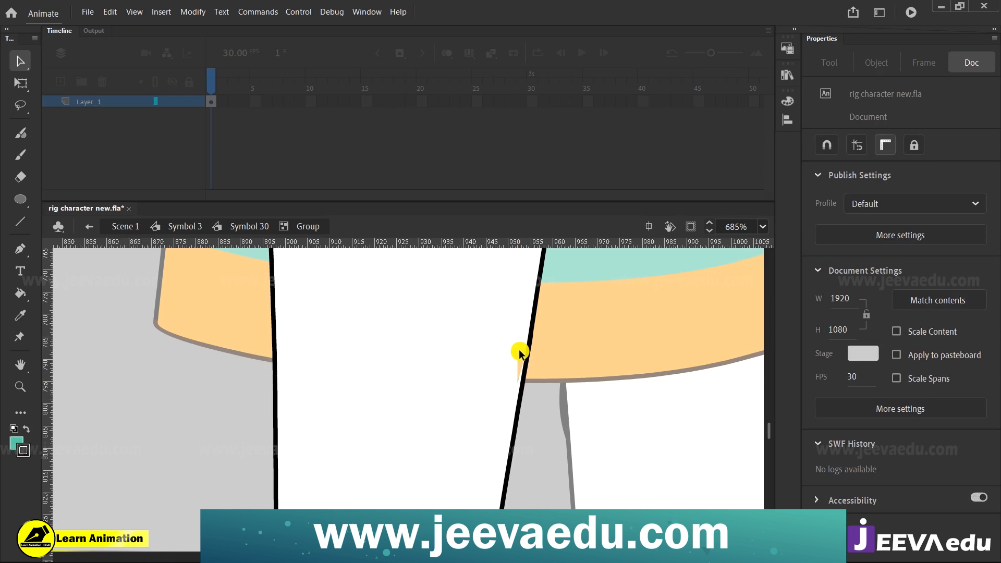
pyautogui.moveTo(518, 346)
pyautogui.mouseDown()
pyautogui.moveTo(543, 399)
pyautogui.moveTo(534, 392)
pyautogui.mouseUp()
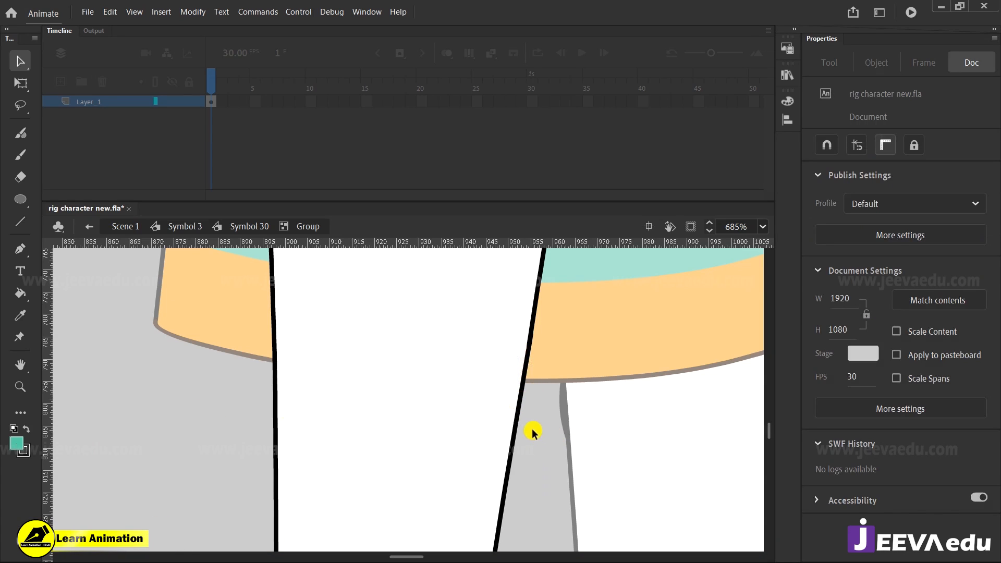
# Draw a straight red line across the front trouser leg just below the kurta's hem, overshooting both edges
pyautogui.press('z')
pyautogui.keyDown('alt'); pyautogui.click(498, 423); pyautogui.keyUp('alt')
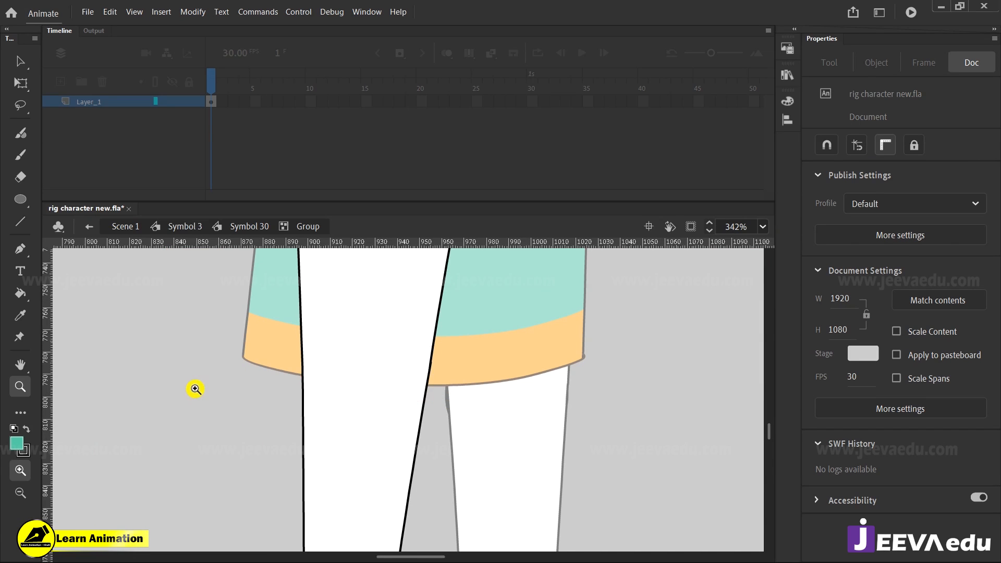
pyautogui.click(28, 457)
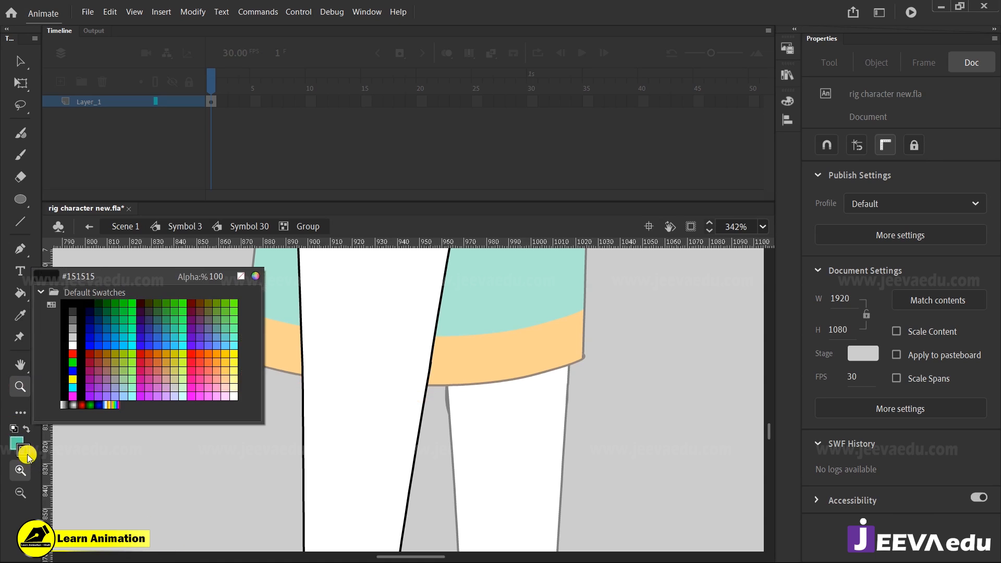
pyautogui.click(72, 353)
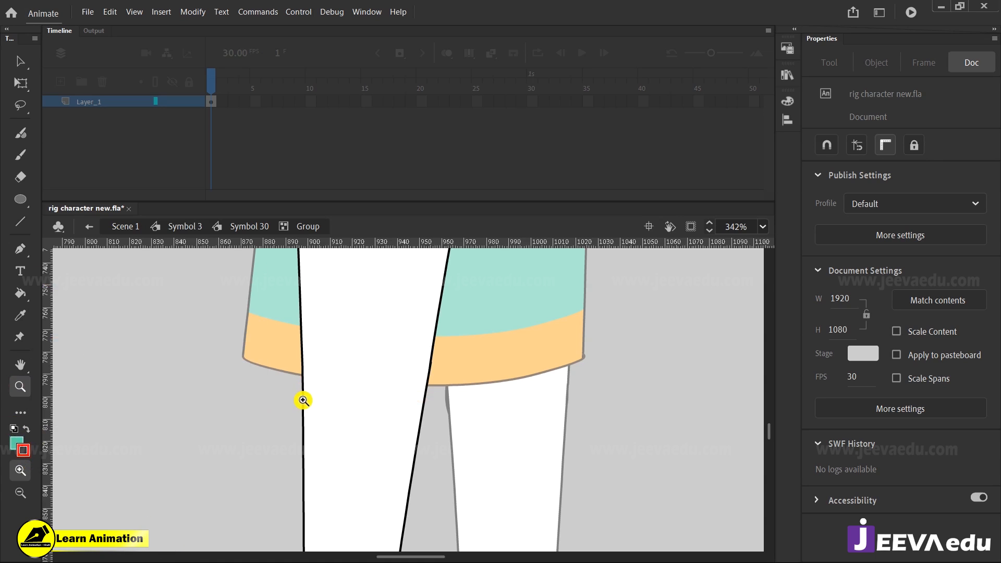
pyautogui.press('n')
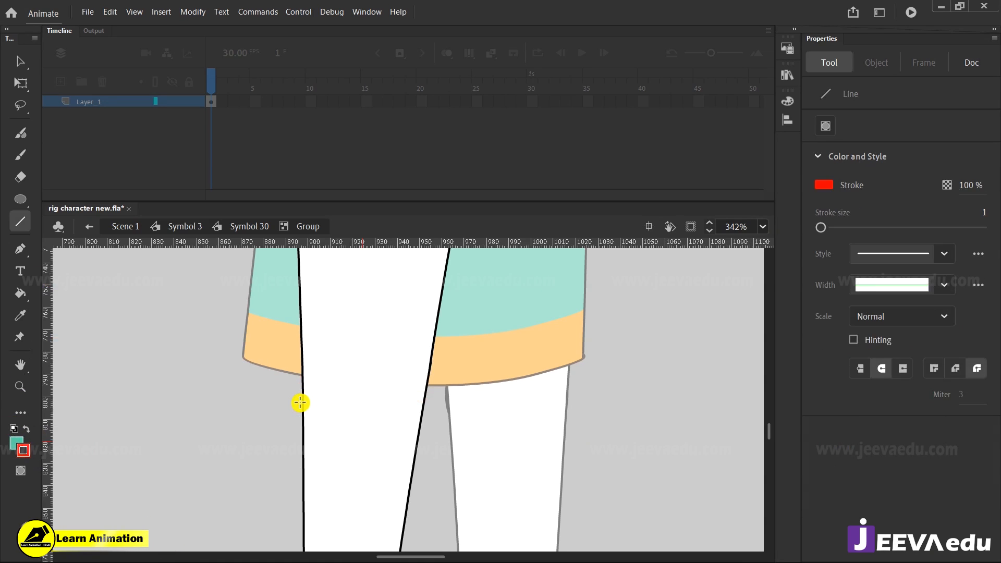
pyautogui.moveTo(274, 404)
pyautogui.mouseDown()
pyautogui.moveTo(375, 417)
pyautogui.moveTo(472, 412)
pyautogui.mouseUp()
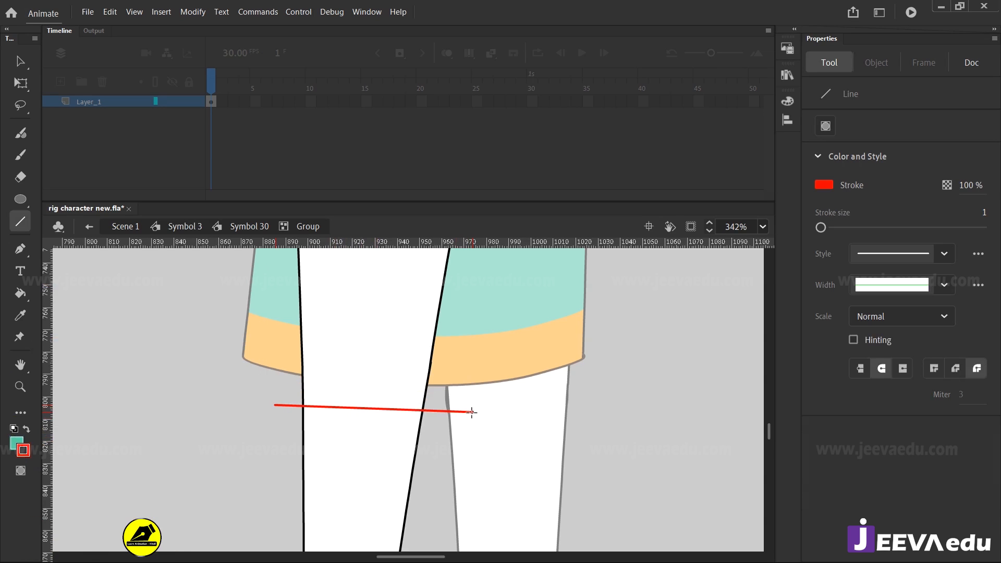
# Convert the front trouser leg's fill and outline above the red line to a graphic symbol
pyautogui.press('v')
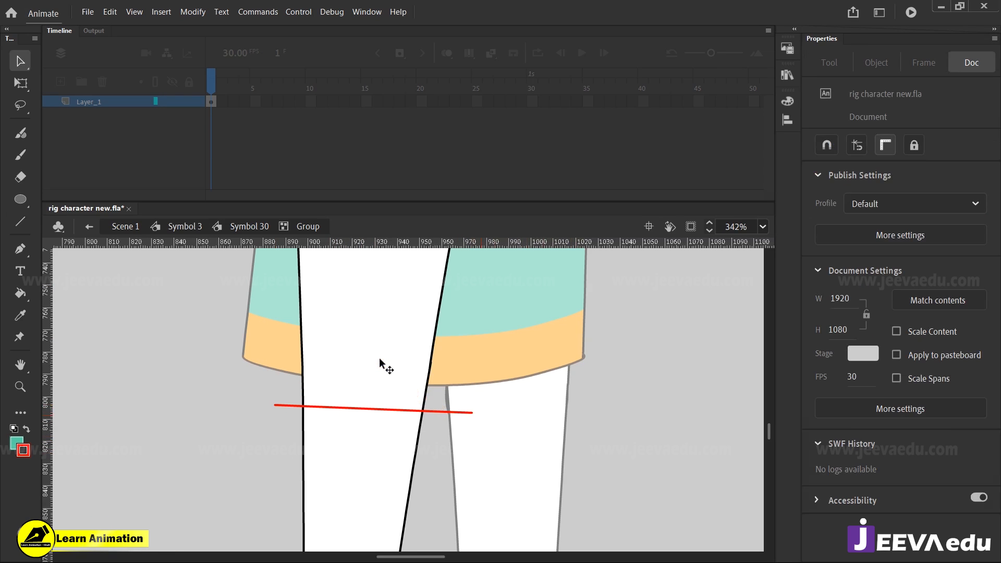
pyautogui.click(380, 361)
pyautogui.doubleClick(380, 361)
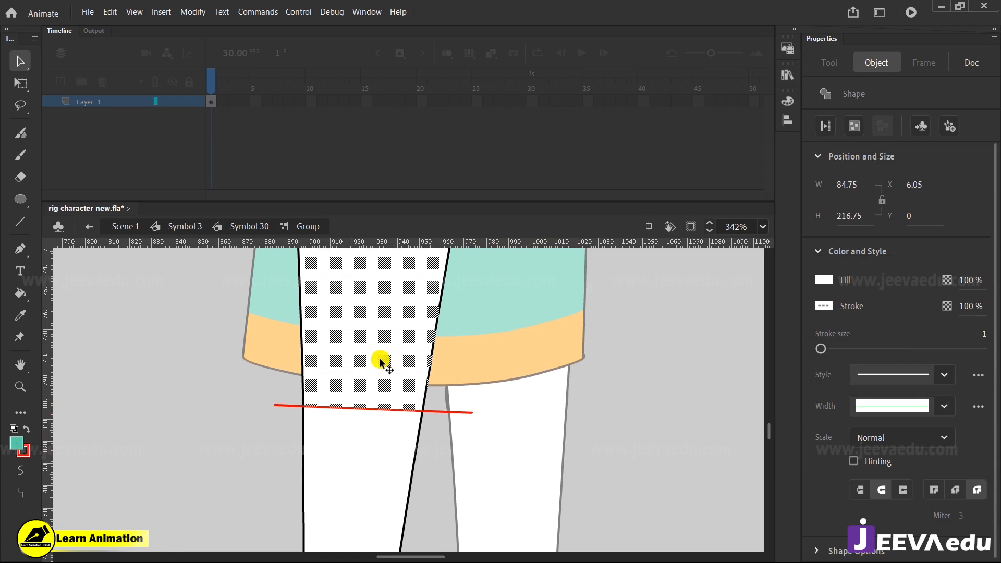
pyautogui.press('F8')
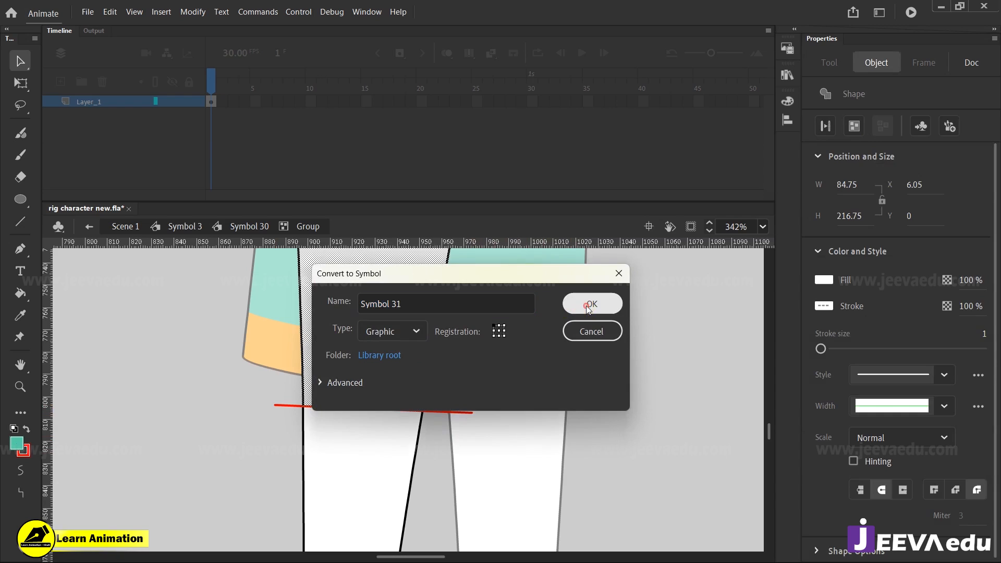
pyautogui.click(588, 308)
pyautogui.press('z')
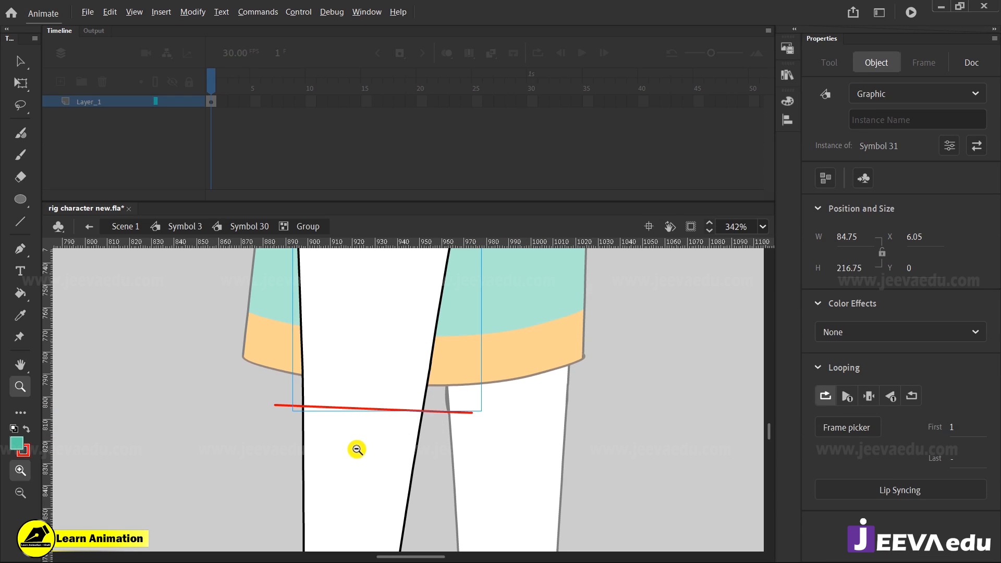
pyautogui.keyDown('alt'); pyautogui.click(357, 449); pyautogui.keyUp('alt')
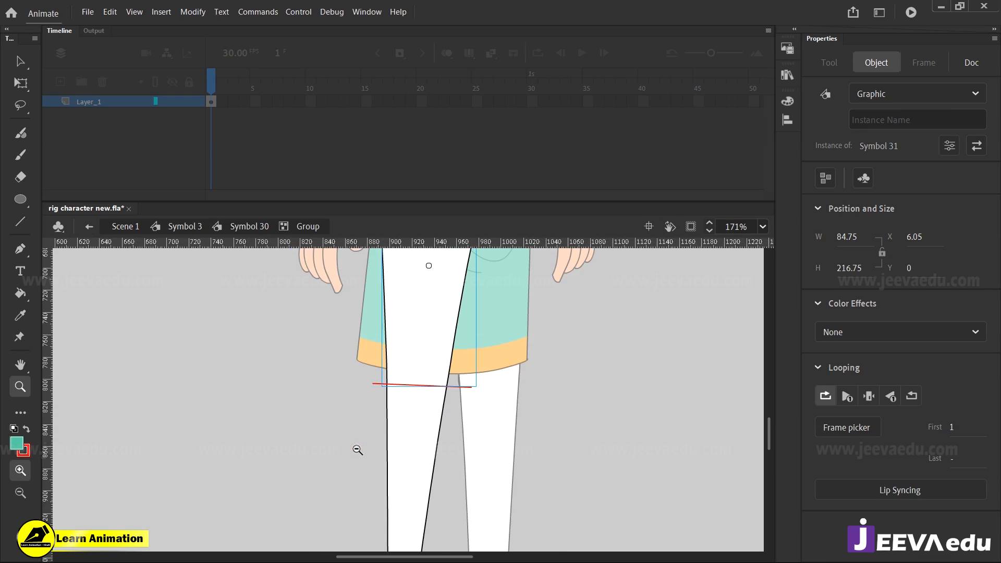
# Convert the front leg's lower part, together with the red cut line, to a graphic symbol
pyautogui.keyDown('alt'); pyautogui.click(417, 453); pyautogui.keyUp('alt')
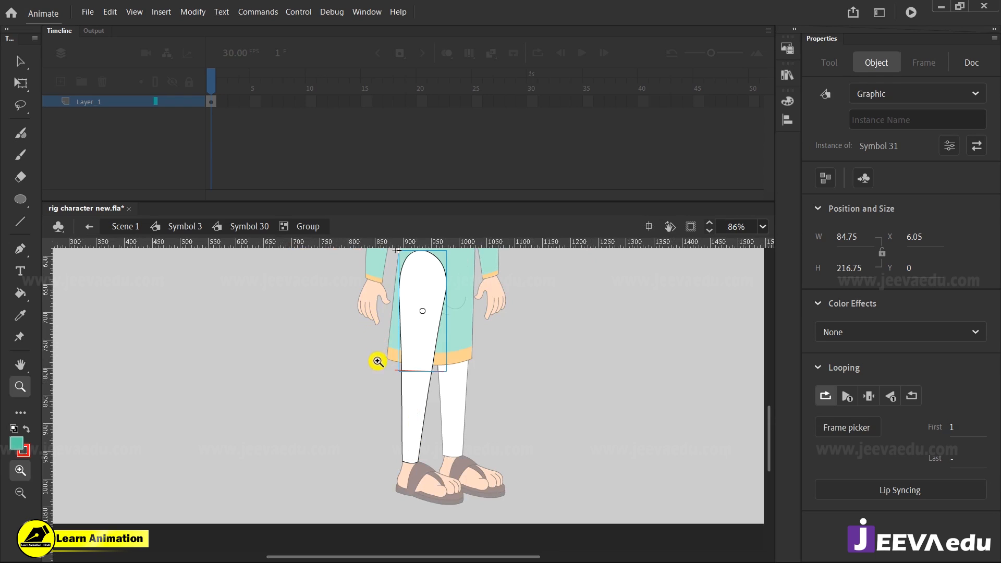
pyautogui.press('v')
pyautogui.moveTo(364, 349); pyautogui.dragTo(502, 538)
pyautogui.keyDown('shift'); pyautogui.click(425, 348); pyautogui.keyUp('shift')
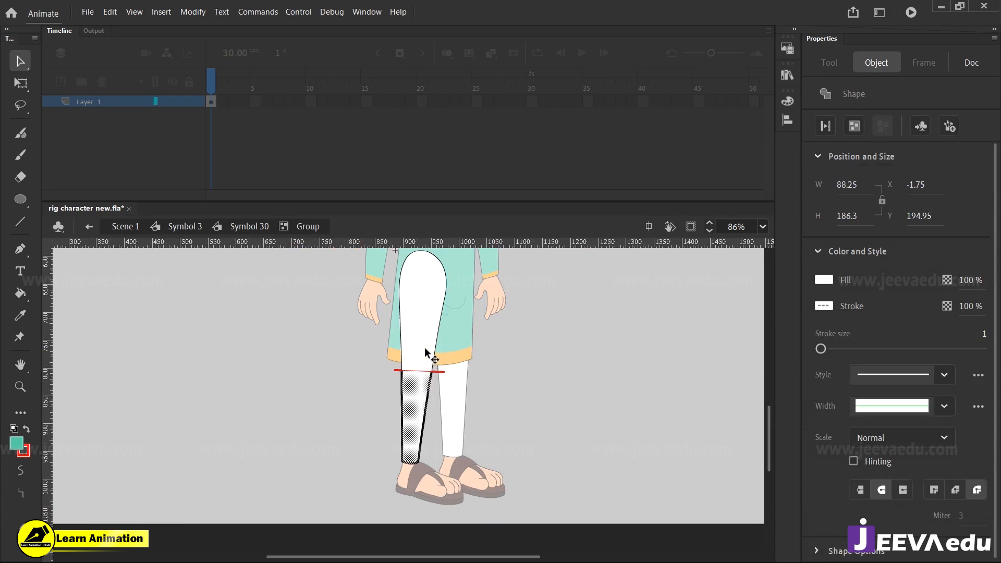
pyautogui.press('F8')
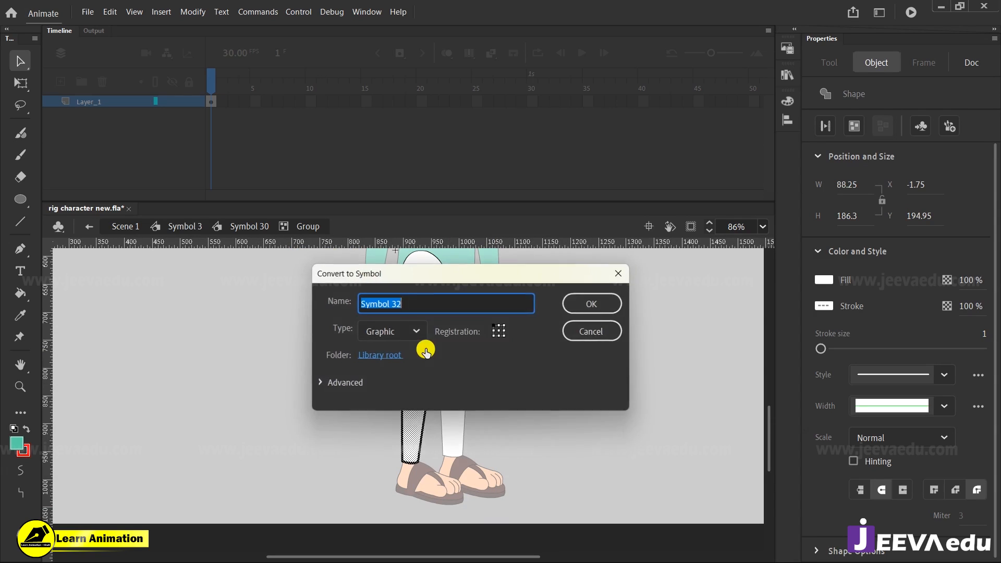
pyautogui.press('Return')
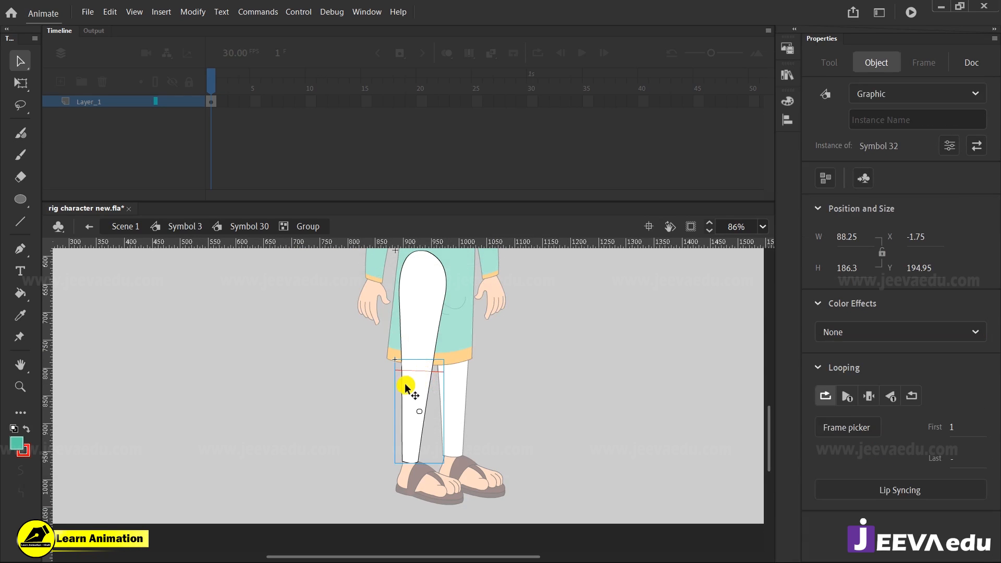
# Inside the lower-leg symbol, delete the white sliver above the knee cut and the red line stub beyond the leg's outer edge
pyautogui.press('z')
pyautogui.moveTo(373, 355); pyautogui.dragTo(455, 394)
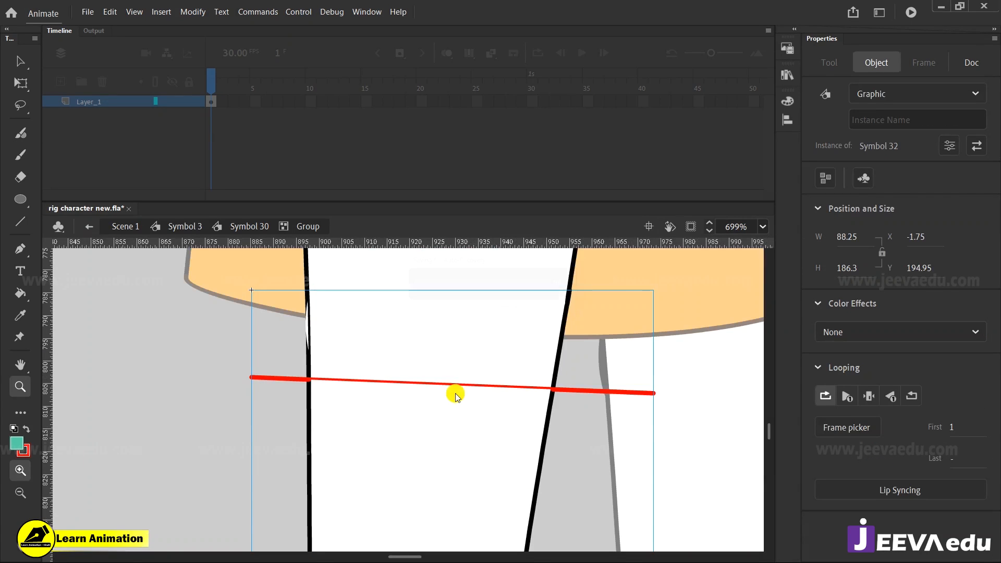
pyautogui.press('v')
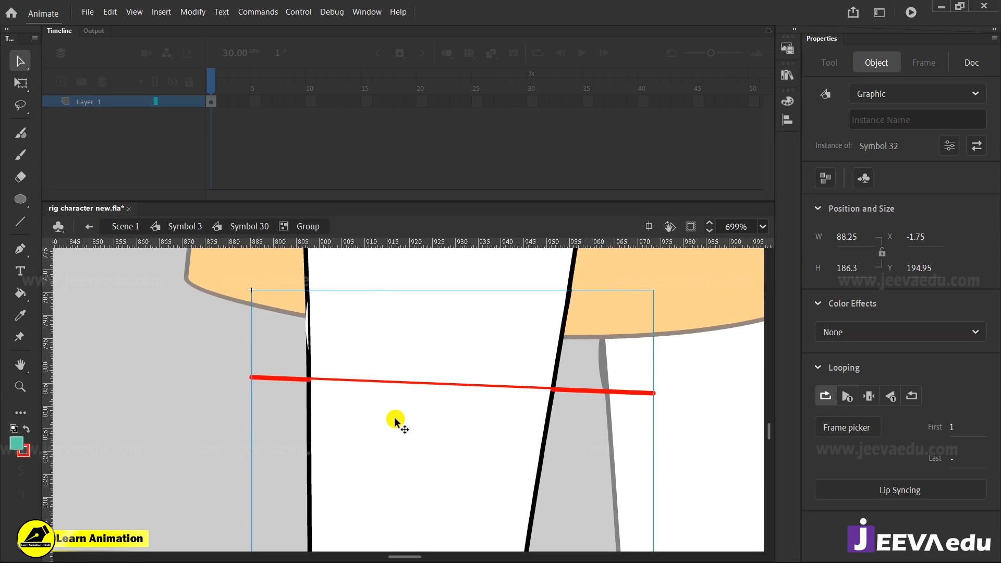
pyautogui.doubleClick(395, 422)
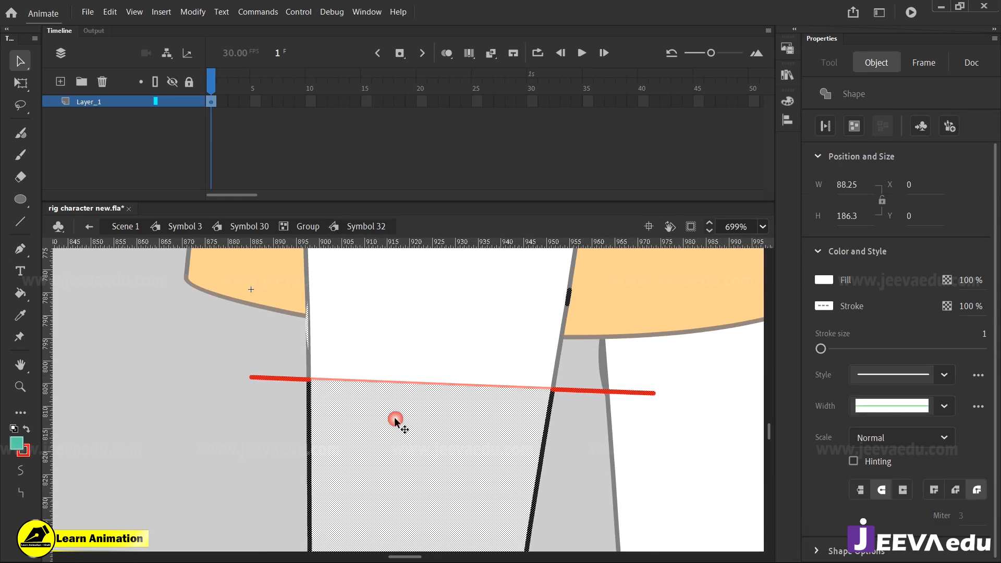
pyautogui.click(294, 411)
pyautogui.click(313, 340)
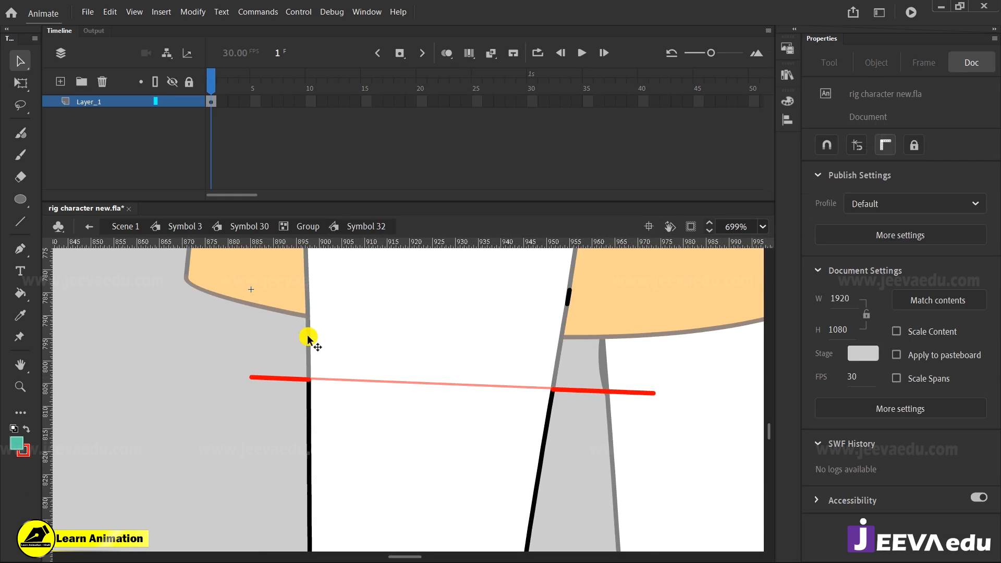
pyautogui.click(292, 377)
pyautogui.press('Delete')
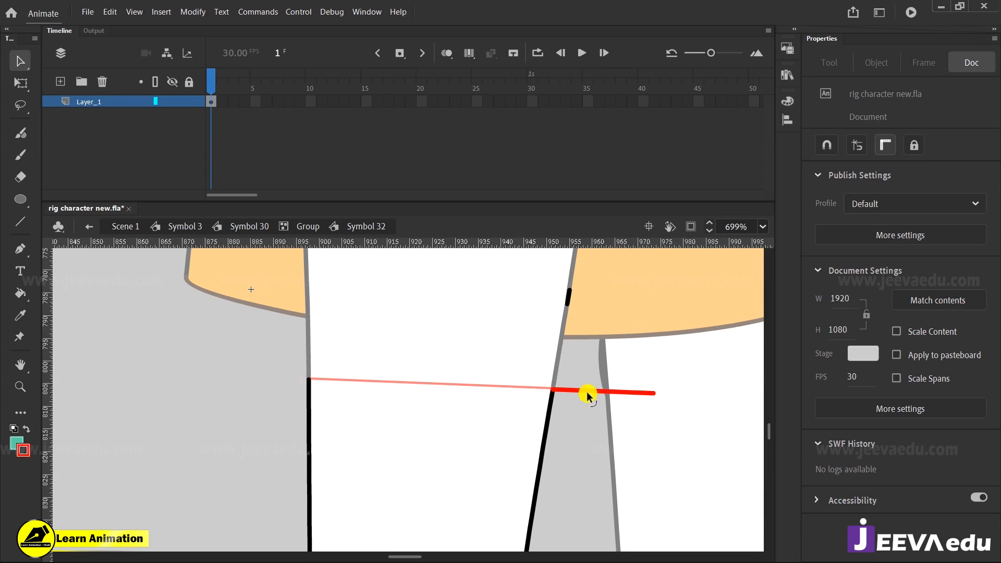
# Delete the red line stub beyond the leg's inner edge and the stray black outline fragment above it, and leave the lower-leg symbol
pyautogui.click(608, 393)
pyautogui.press('Delete')
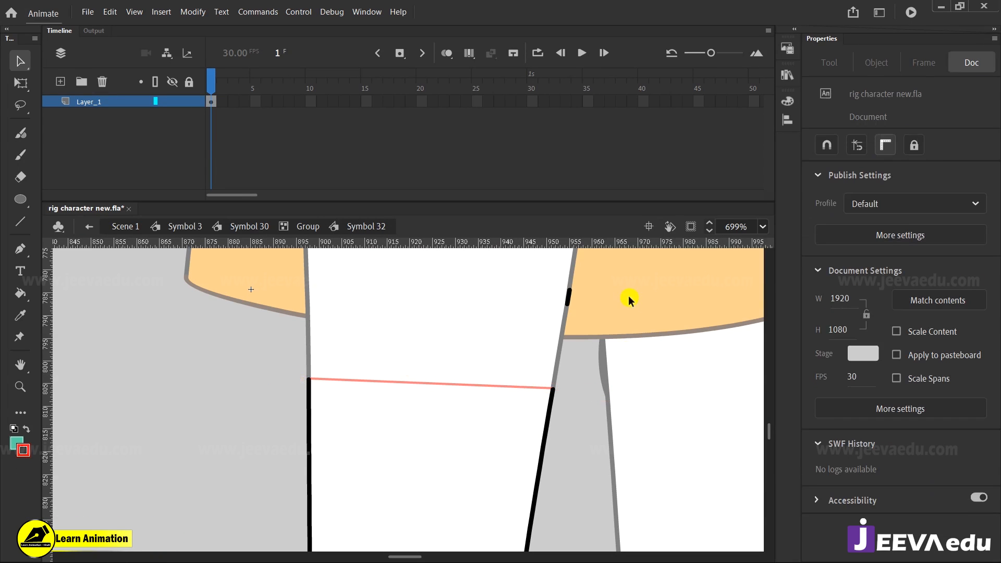
pyautogui.click(567, 296)
pyautogui.click(500, 339)
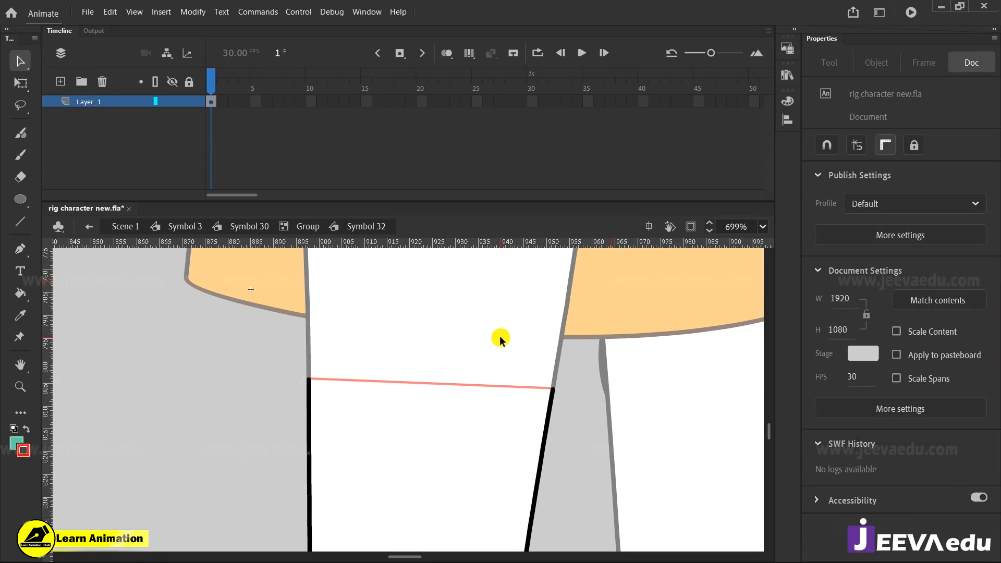
pyautogui.click(475, 436)
pyautogui.doubleClick(474, 433)
pyautogui.doubleClick(242, 436)
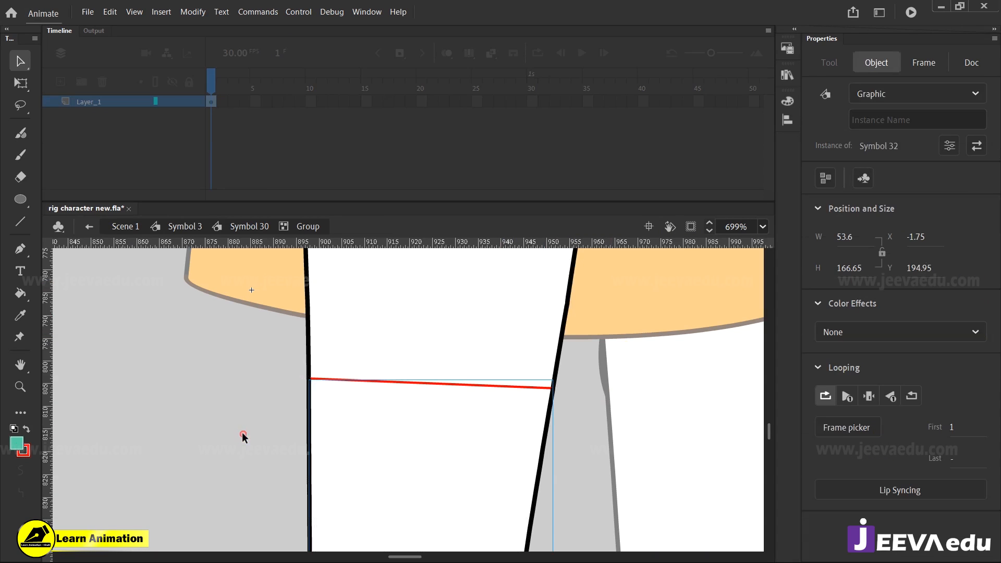
# Inside the upper-leg symbol, delete the red line across the knee cut and return to the leg group
pyautogui.doubleClick(390, 355)
pyautogui.click(277, 400)
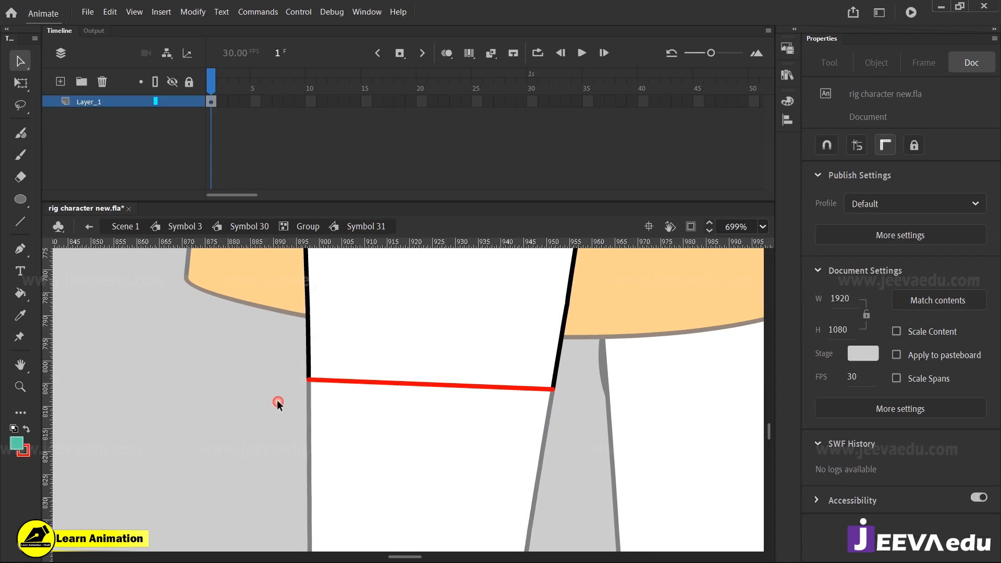
pyautogui.click(374, 384)
pyautogui.press('Delete')
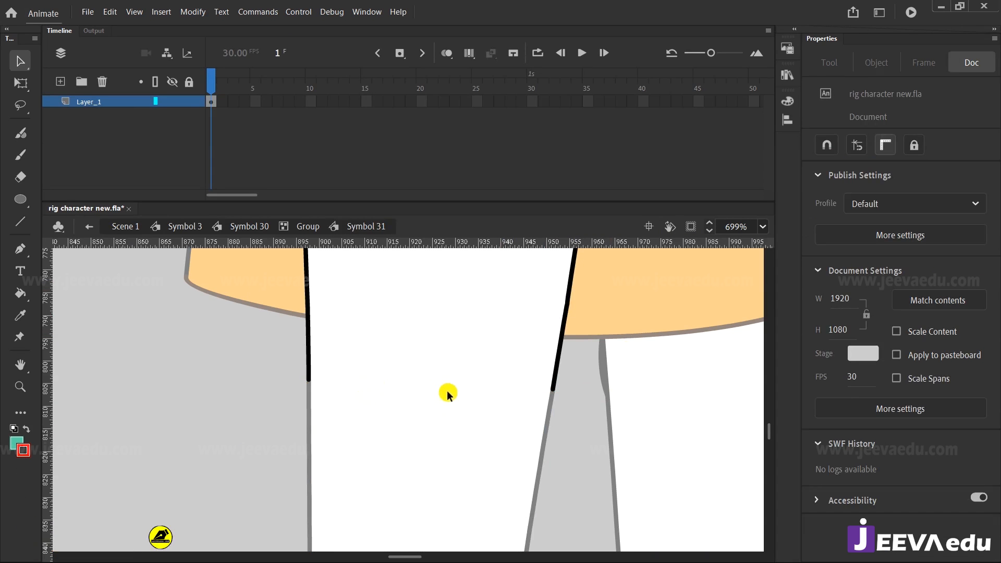
pyautogui.press('z')
pyautogui.keyDown('alt'); pyautogui.click(447, 394); pyautogui.keyUp('alt')
pyautogui.keyDown('alt'); pyautogui.click(448, 394); pyautogui.keyUp('alt')
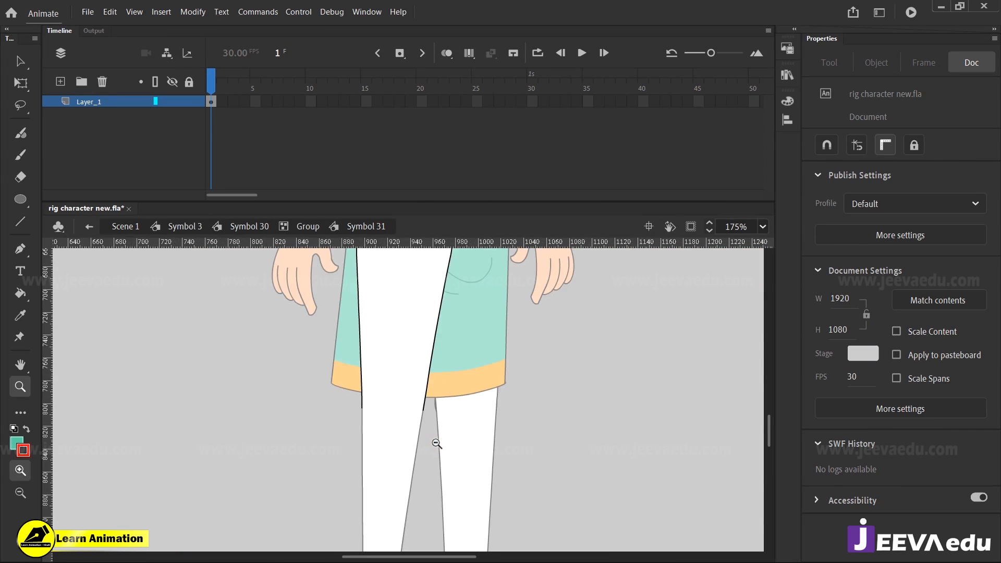
pyautogui.keyDown('alt'); pyautogui.click(436, 442); pyautogui.keyUp('alt')
pyautogui.press('v')
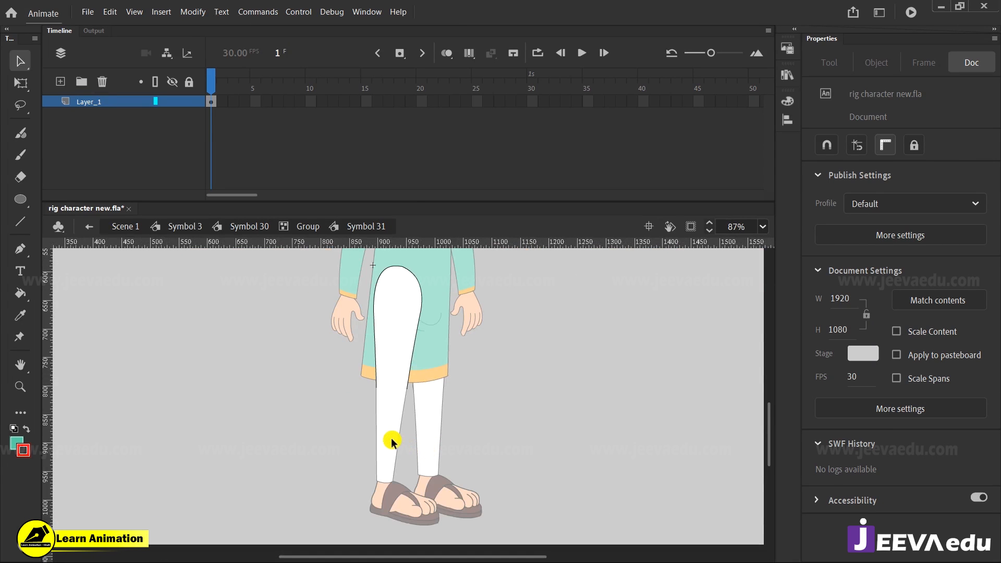
pyautogui.doubleClick(346, 444)
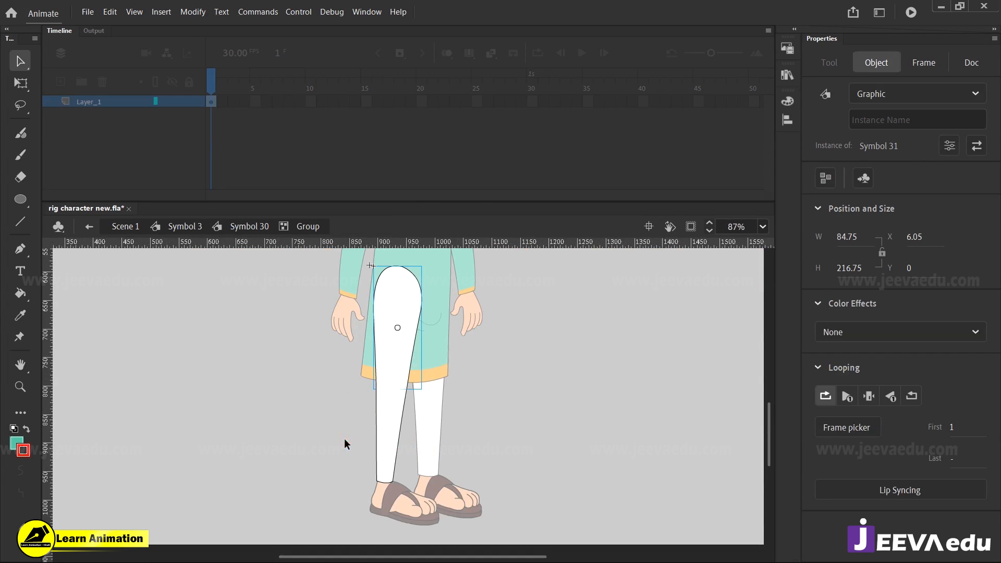
# Return to Symbol 30 and break apart the leg group into its separate upper-leg and lower-leg symbols
pyautogui.click(249, 228)
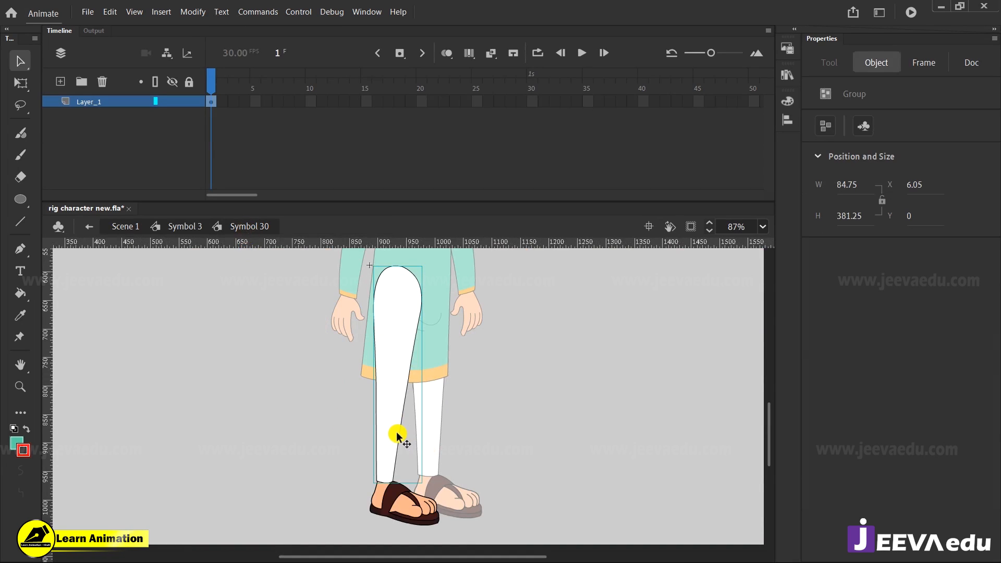
pyautogui.hotkey('ctrl', 'b')
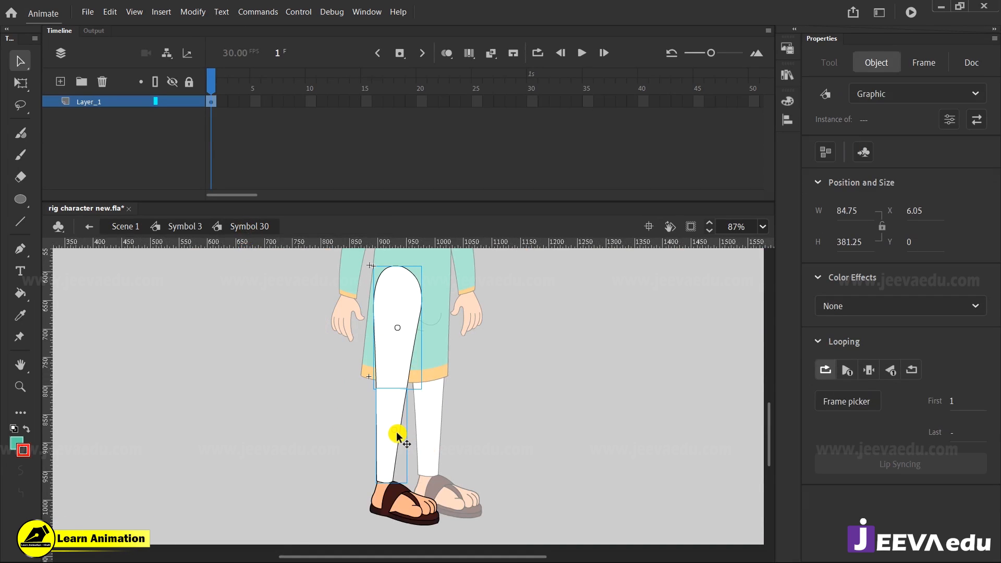
pyautogui.click(335, 461)
# Move the lower leg and foot in place onto a new layer and convert them to a single graphic symbol
pyautogui.click(396, 506)
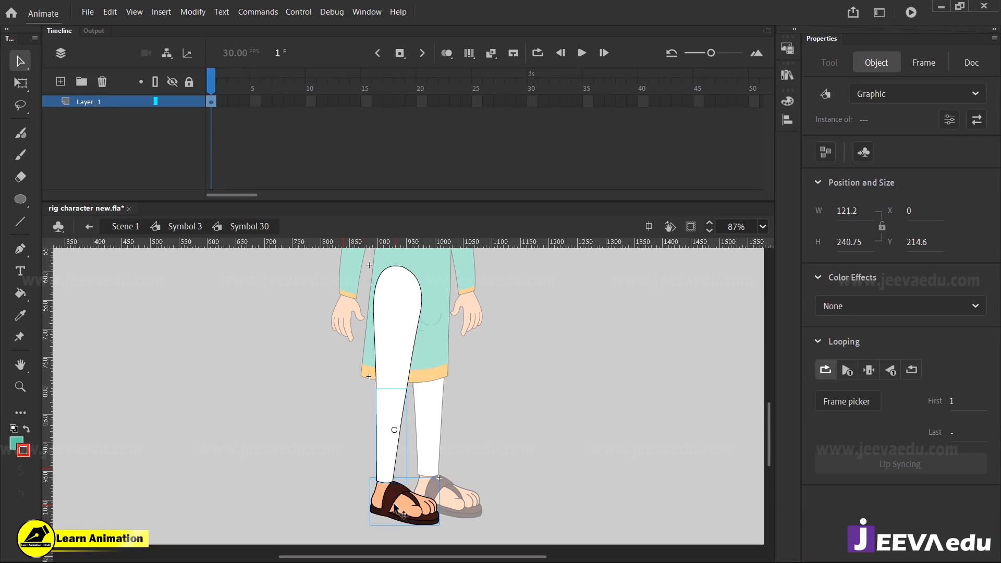
pyautogui.hotkey('ctrl', 'x')
pyautogui.click(61, 82)
pyautogui.rightClick(140, 277)
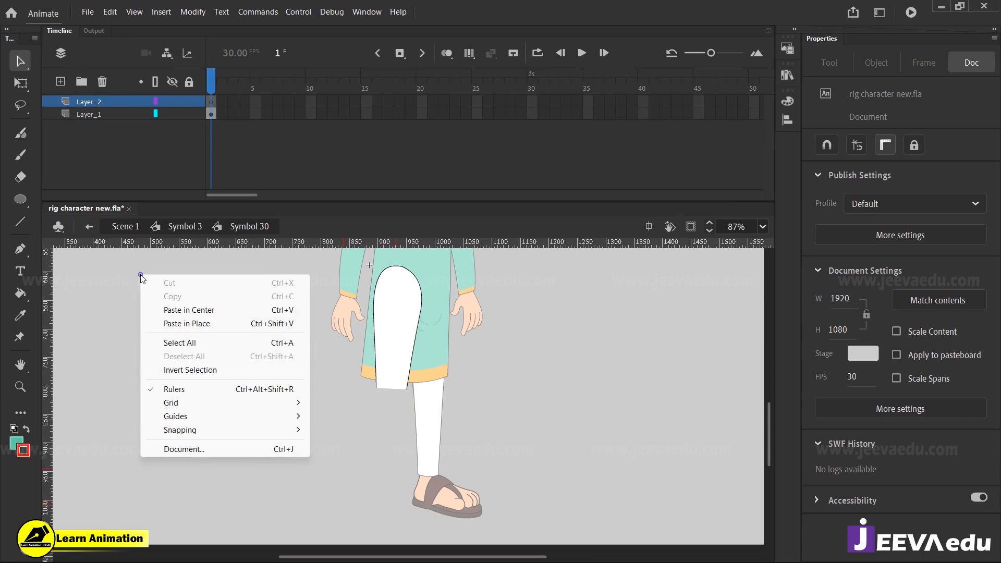
pyautogui.click(183, 323)
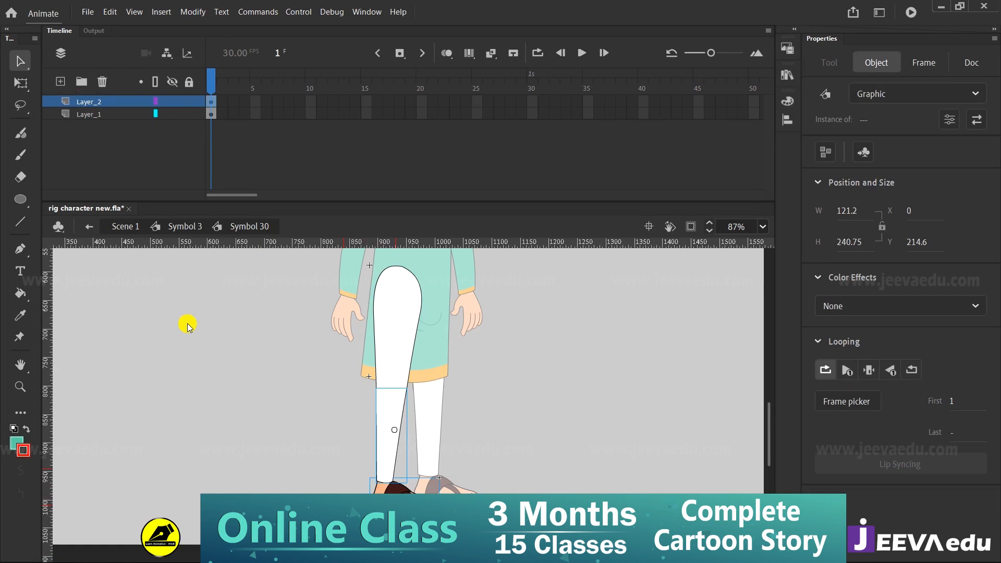
pyautogui.press('F8')
pyautogui.press('Return')
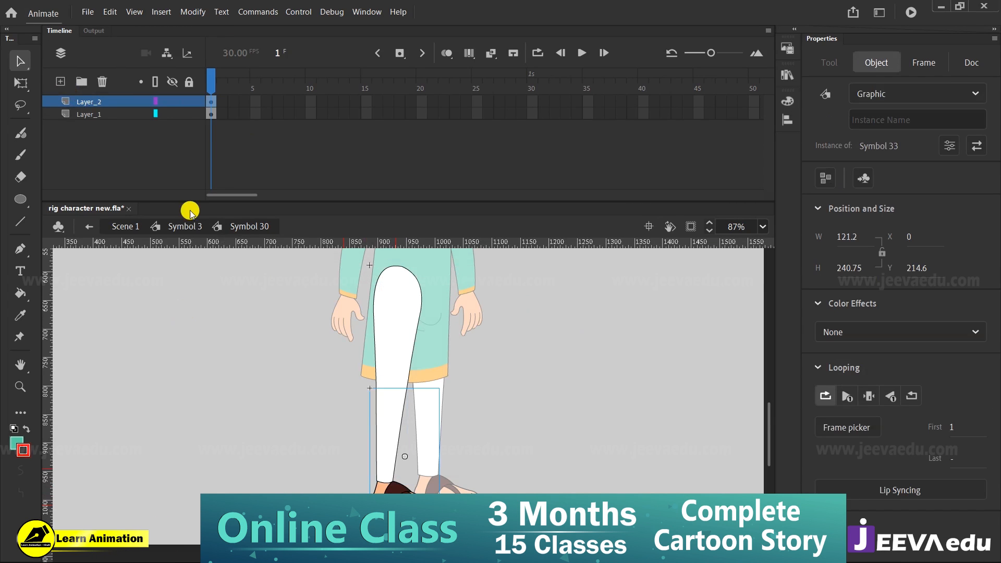
# Hide the lower-leg layer, Layer_2, and add a new layer beneath Layer_1
pyautogui.click(174, 103)
pyautogui.click(65, 82)
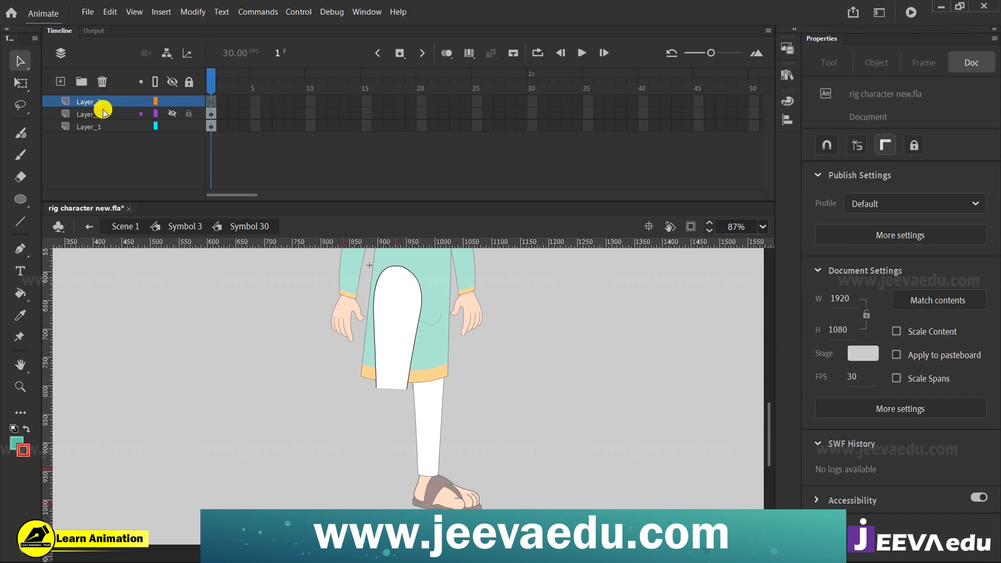
pyautogui.moveTo(107, 138); pyautogui.dragTo(108, 134)
# Draw a circle about 37.5 px in diameter beside the knee, with the white fill and black #000000 stroke sampled from the leg
pyautogui.click(346, 362)
pyautogui.press('z')
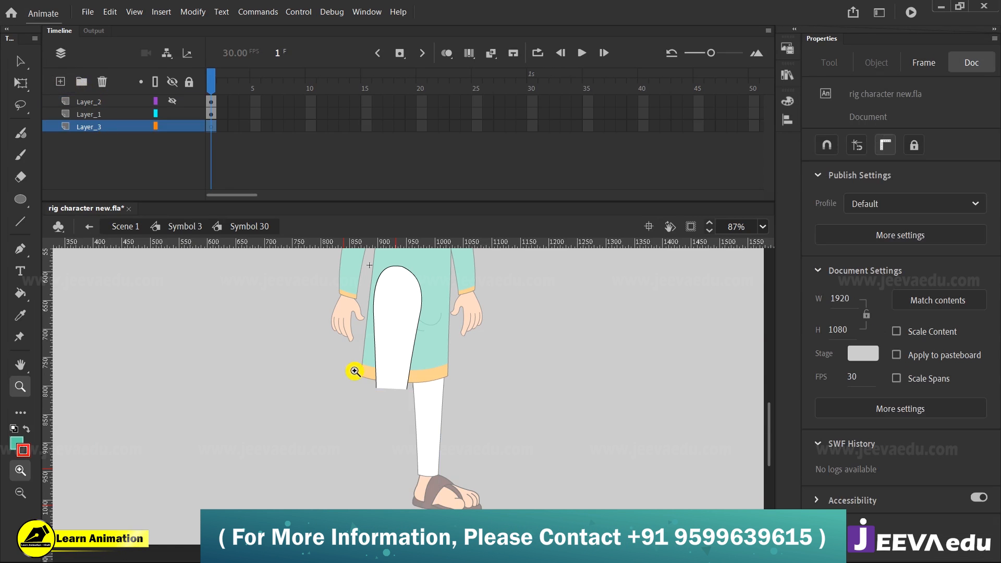
pyautogui.moveTo(364, 377); pyautogui.dragTo(447, 479)
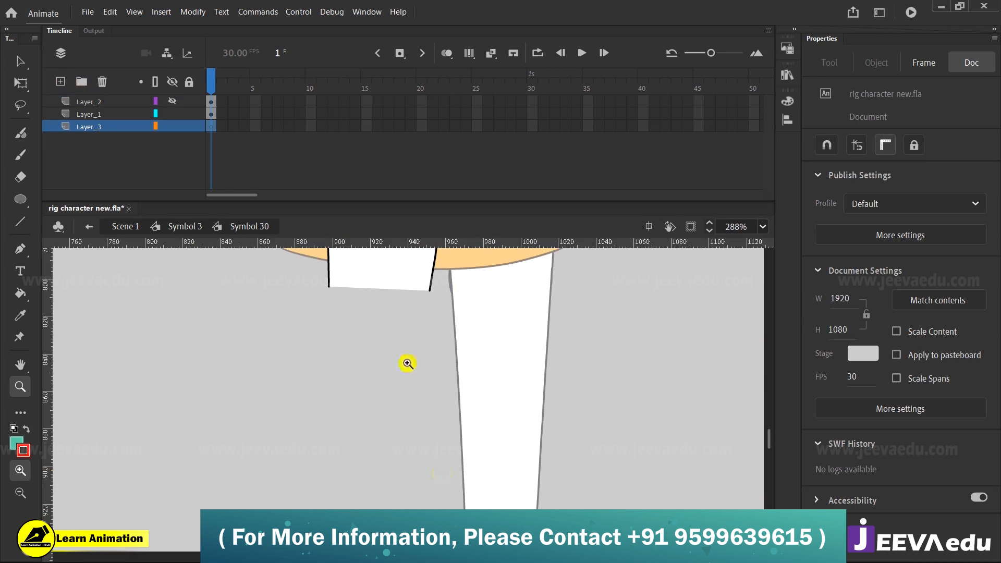
pyautogui.moveTo(305, 255); pyautogui.dragTo(480, 361)
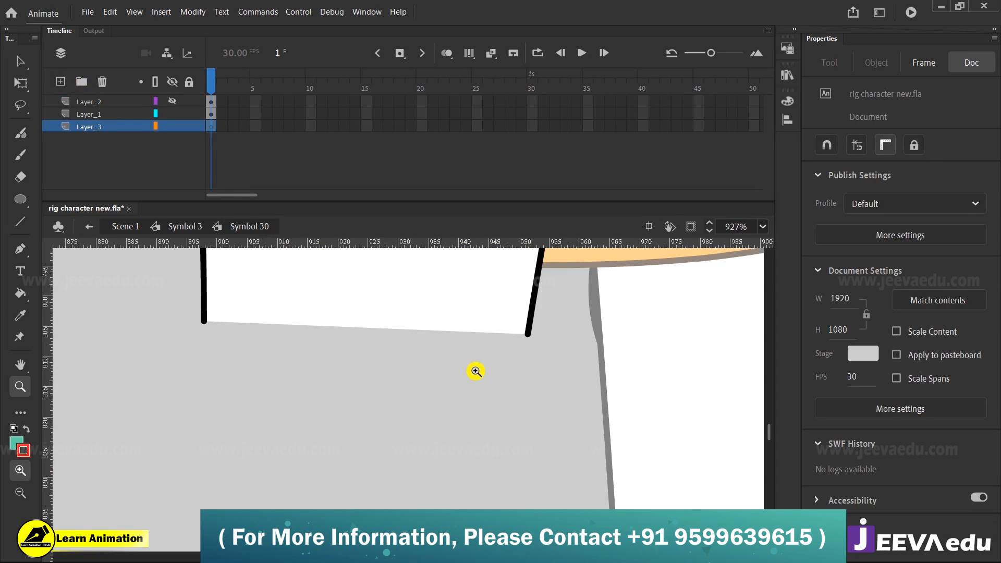
pyautogui.keyDown('alt'); pyautogui.click(427, 392); pyautogui.keyUp('alt')
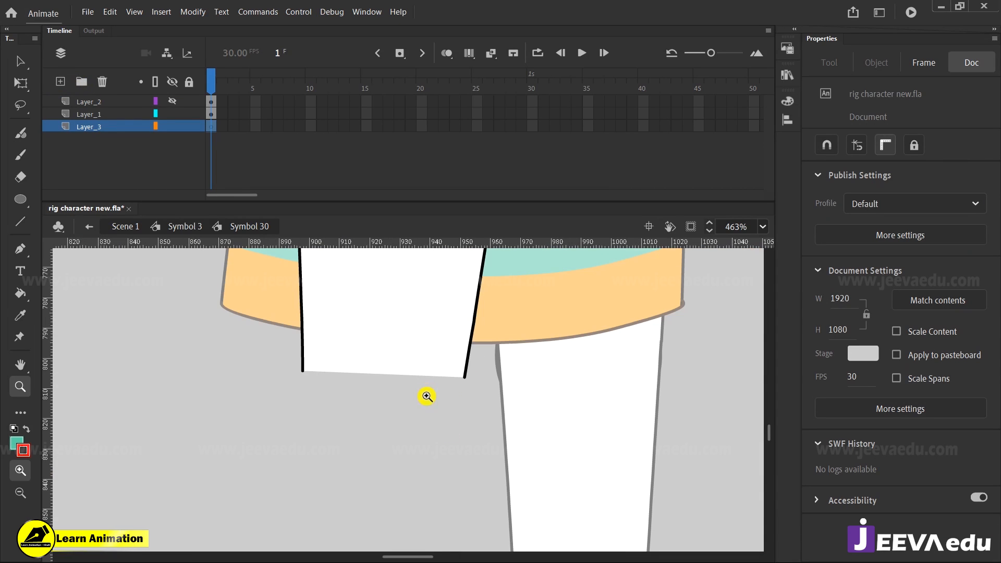
pyautogui.click(14, 444)
pyautogui.click(318, 347)
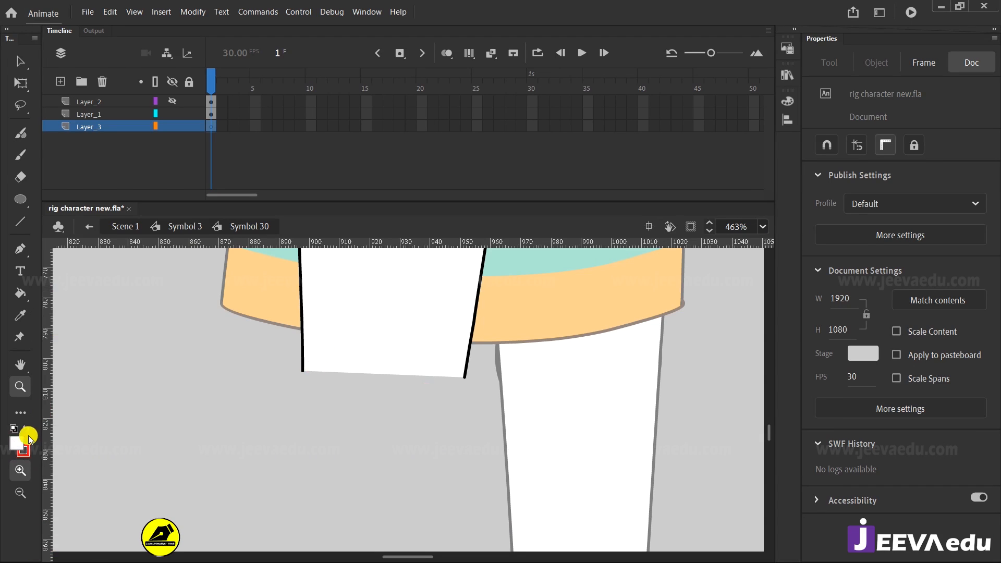
pyautogui.click(23, 449)
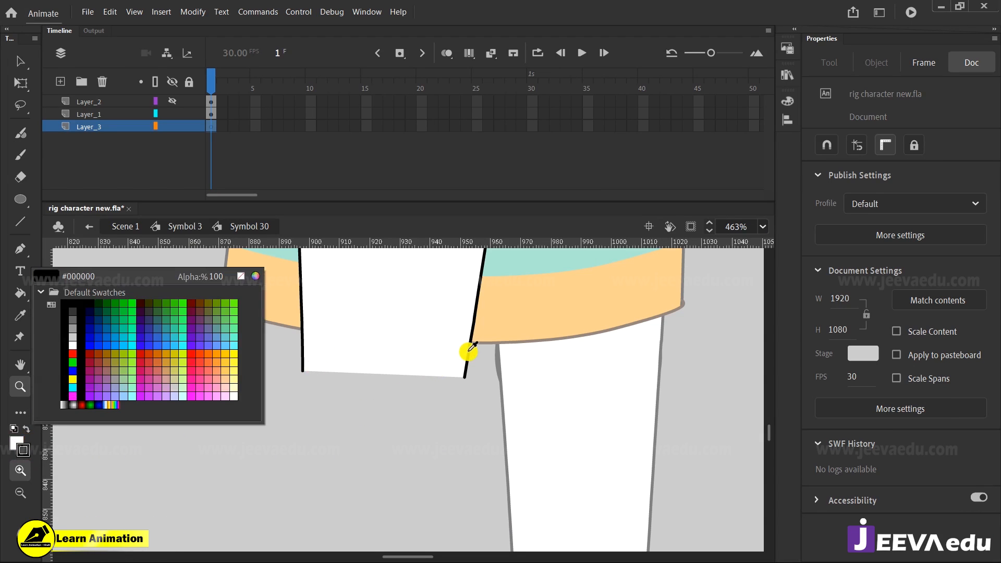
pyautogui.click(468, 352)
pyautogui.press('o')
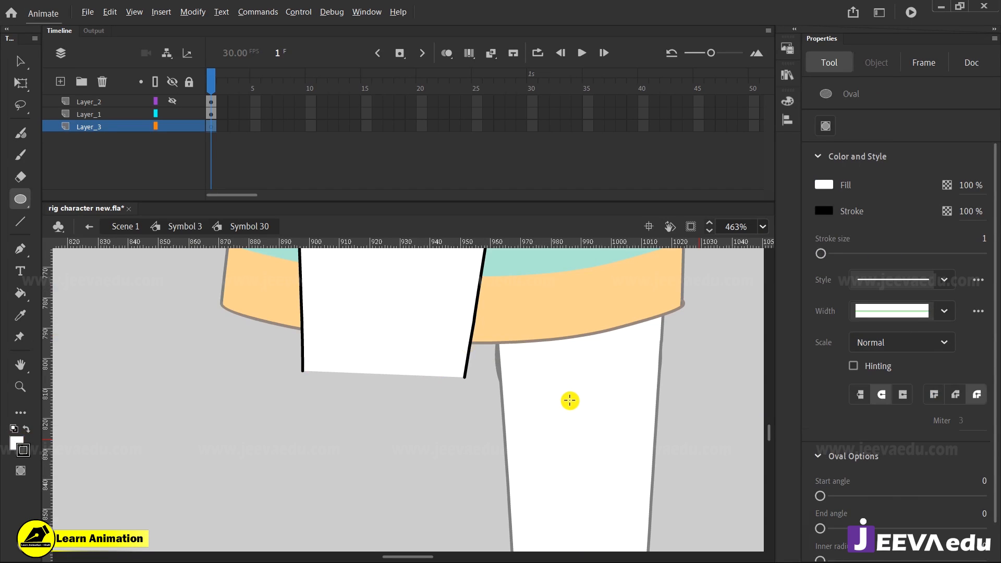
pyautogui.moveTo(570, 401); pyautogui.dragTo(601, 463)
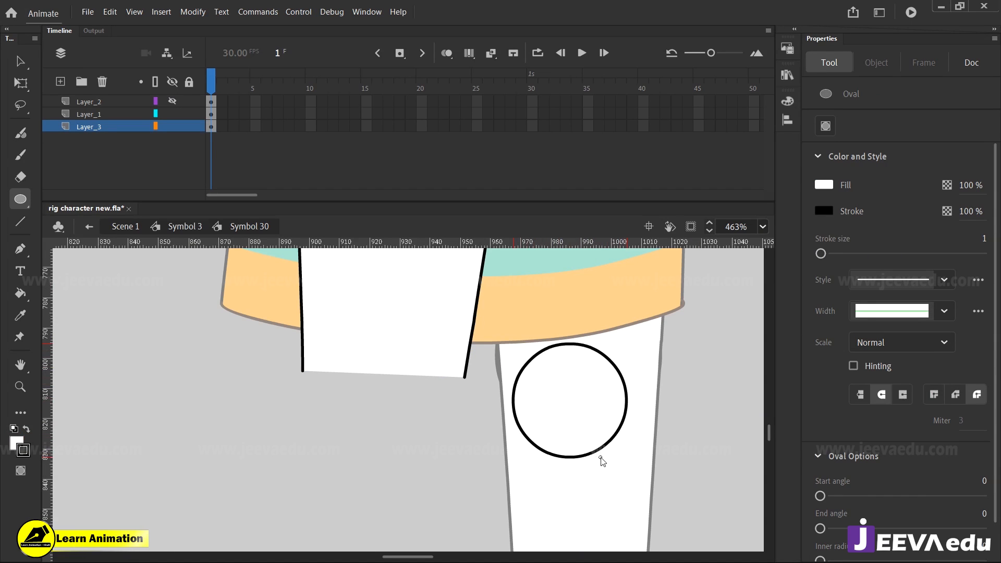
# Move the circle with its outline under the upper leg's cut end and enlarge it to about 48.8 px as a knee joint
pyautogui.press('v')
pyautogui.click(569, 421)
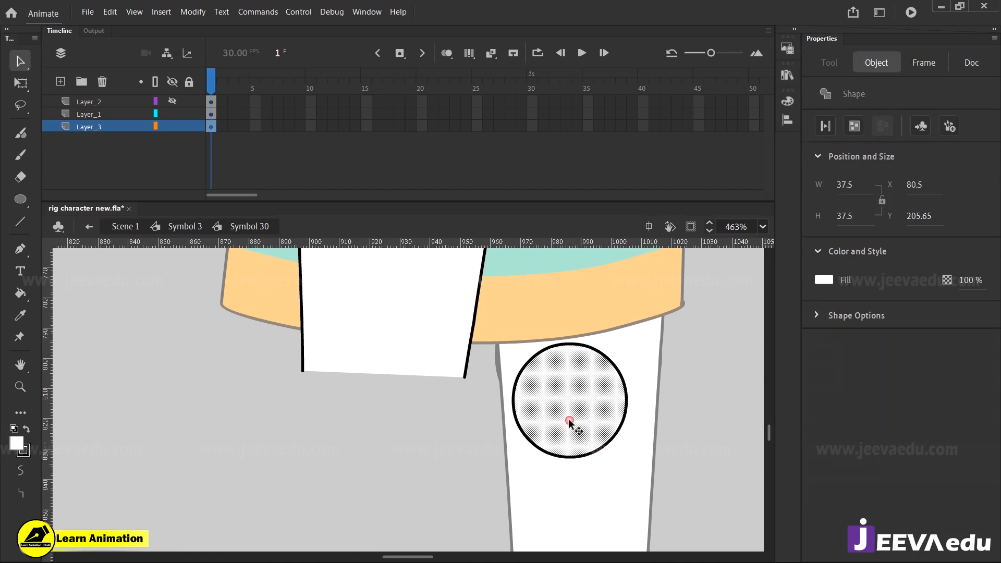
pyautogui.doubleClick(570, 424)
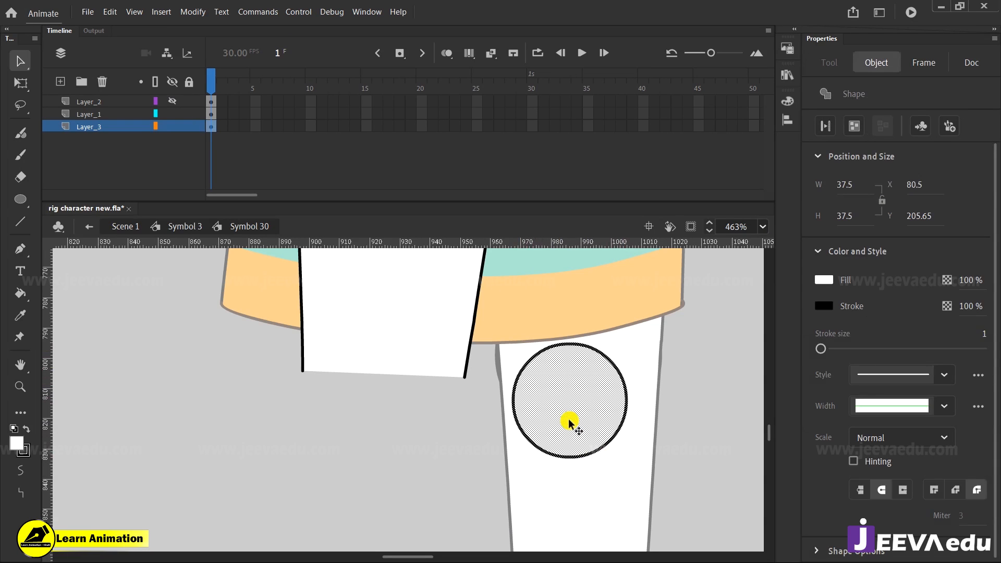
pyautogui.press('q')
pyautogui.moveTo(570, 418); pyautogui.dragTo(395, 403)
pyautogui.moveTo(437, 431); pyautogui.dragTo(465, 451)
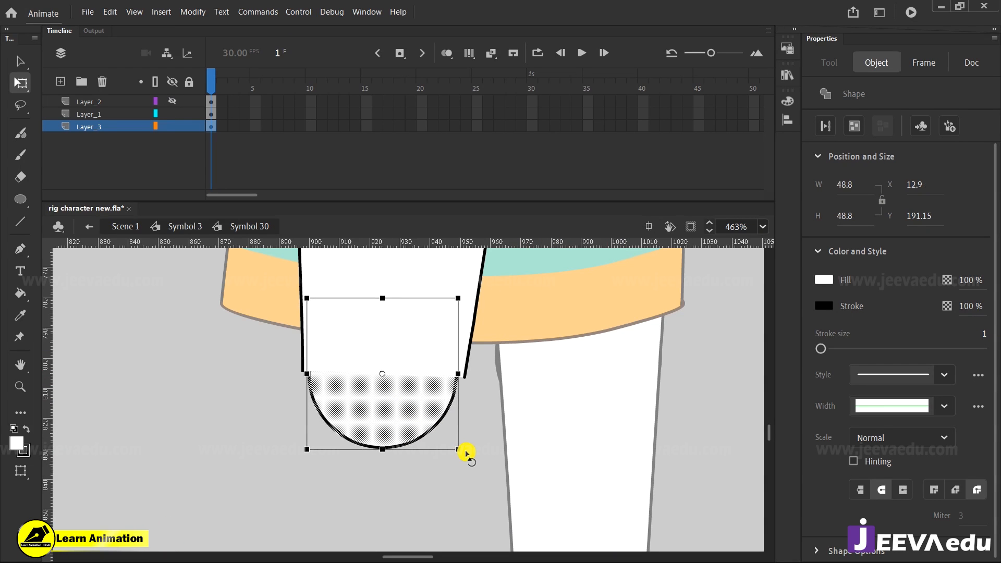
# Scale the knee circle up by 105% three times and nudge it slightly right under the upper leg
pyautogui.hotkey('ctrl', 'alt', 's')
pyautogui.write('10')
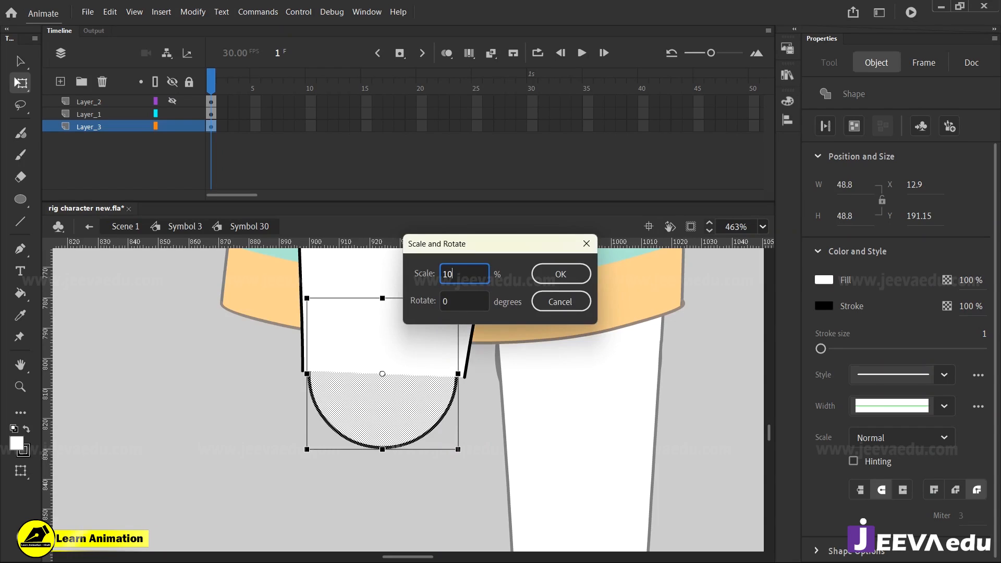
pyautogui.write('0')
pyautogui.press('Return')
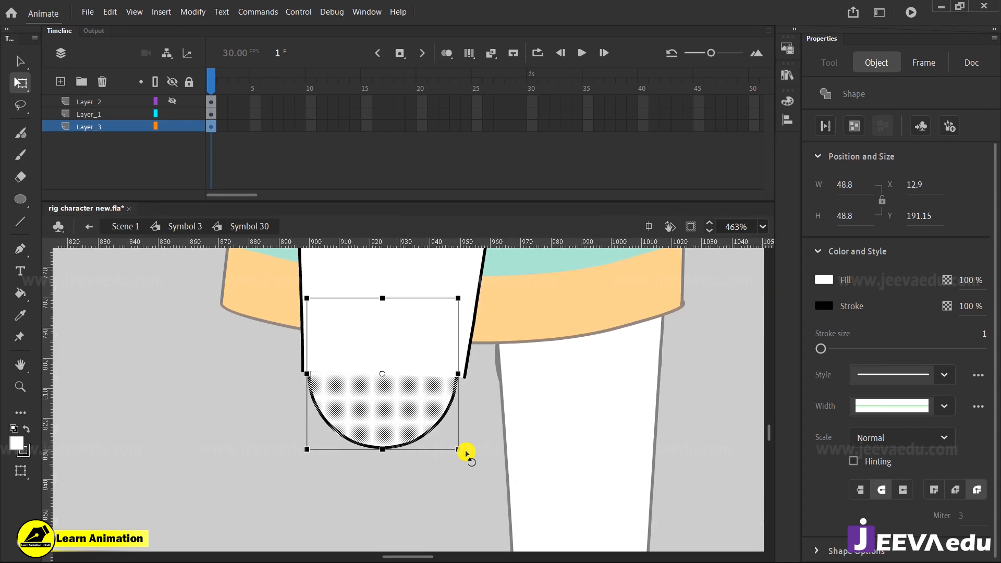
pyautogui.hotkey('ctrl', 'alt', 's')
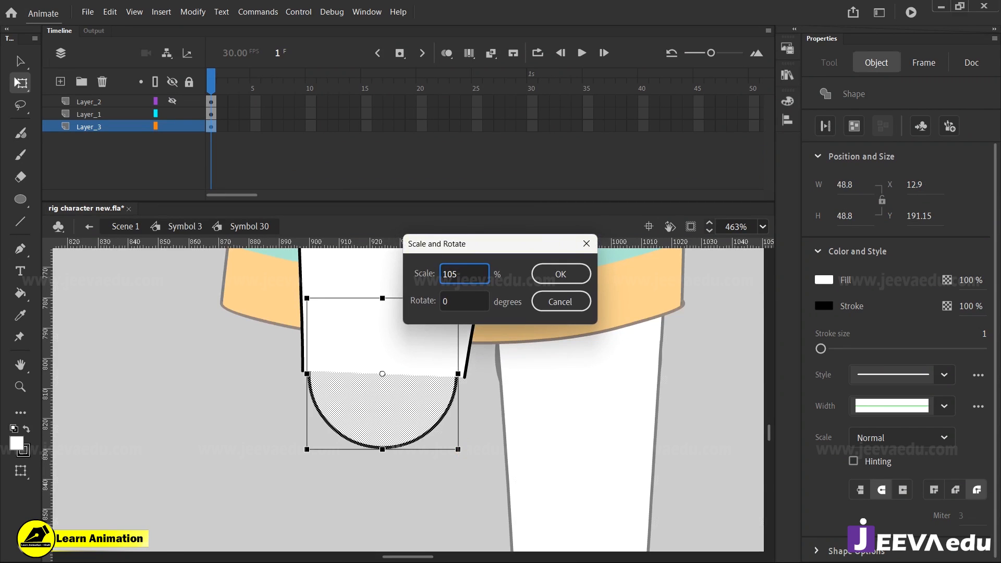
pyautogui.press('Return')
pyautogui.hotkey('ctrl', 'alt', 's')
pyautogui.press('Return')
pyautogui.hotkey('ctrl', 'alt', 's')
pyautogui.press('Return')
pyautogui.press('Right')
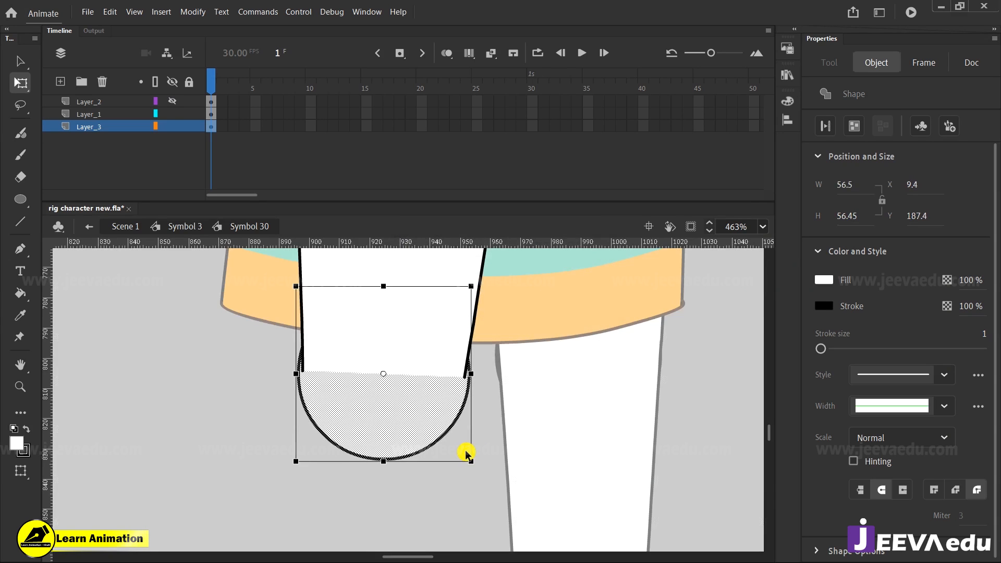
# Scale the knee circle down to 95% so its outline meets the upper leg's edges, and deselect it
pyautogui.hotkey('ctrl', 'alt', 's')
pyautogui.write('95')
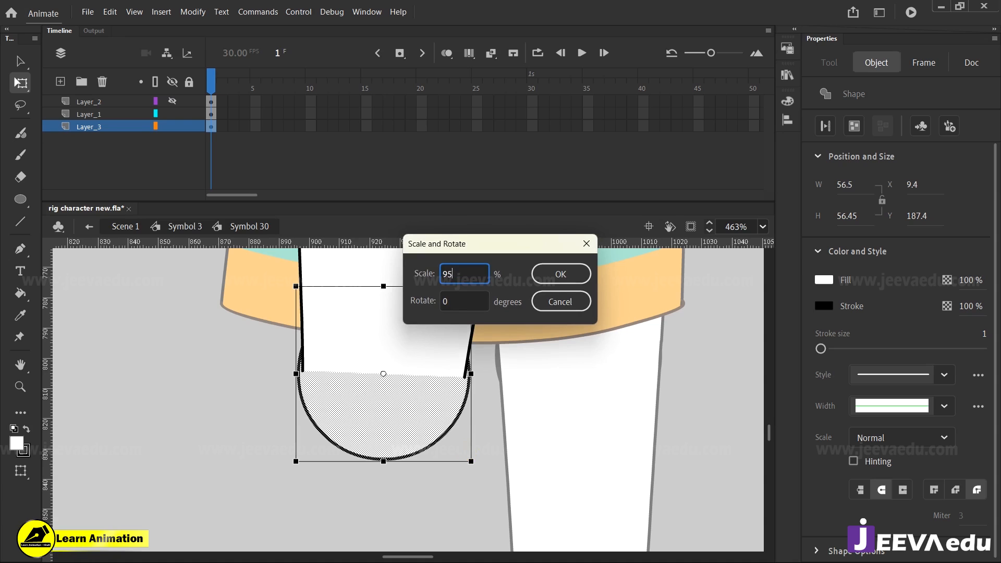
pyautogui.press('Return')
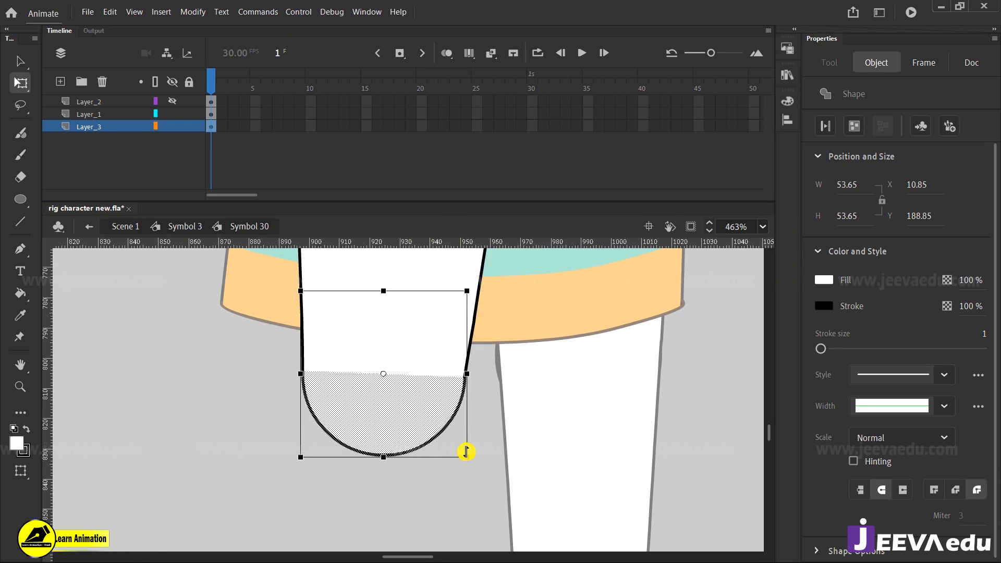
pyautogui.press('Escape')
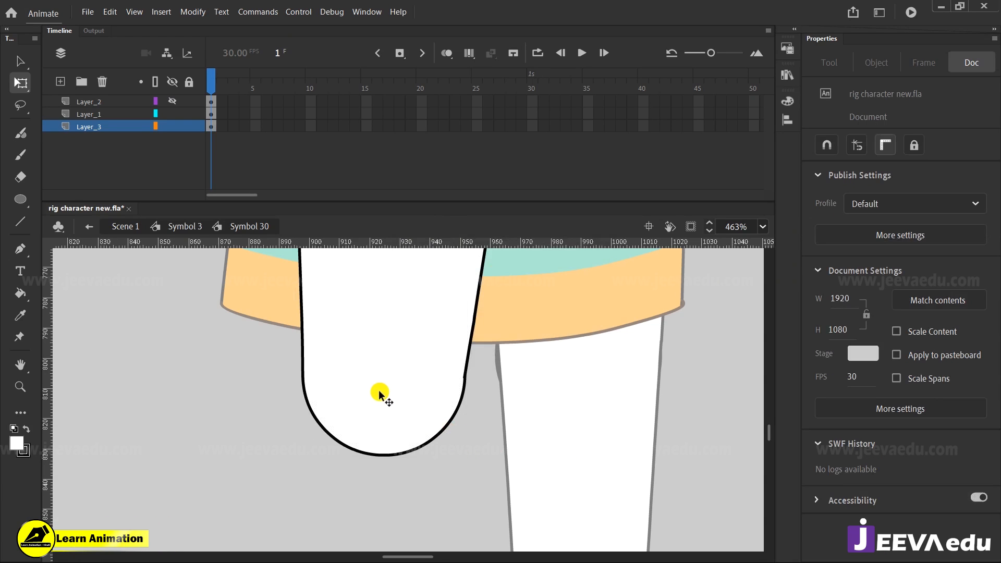
# Try scaling the knee circle to 99% and undo the change
pyautogui.press('z')
pyautogui.moveTo(267, 335); pyautogui.dragTo(487, 491)
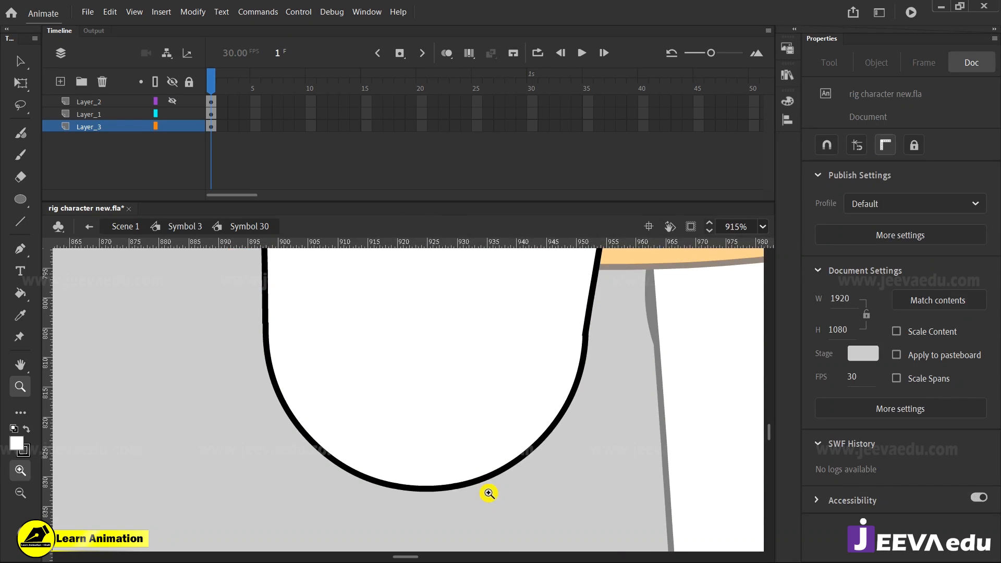
pyautogui.press('v')
pyautogui.click(449, 418)
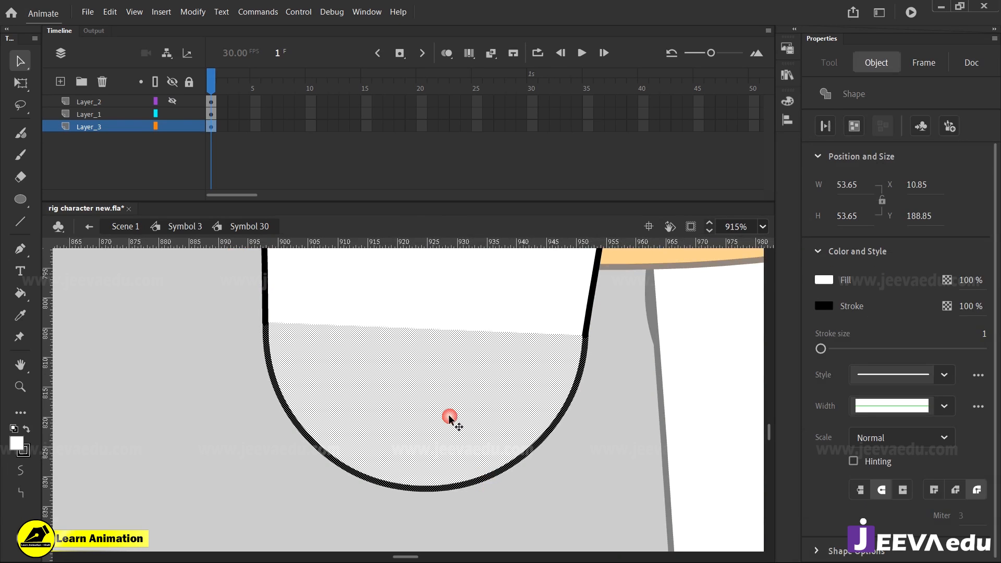
pyautogui.hotkey('ctrl', 'alt', 's')
pyautogui.write('9')
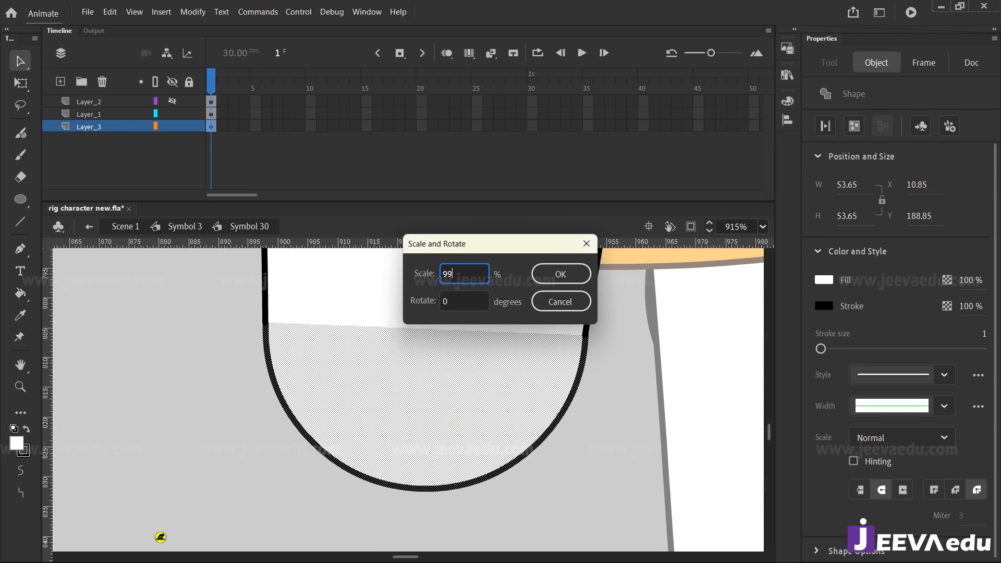
pyautogui.write('9')
pyautogui.press('Return')
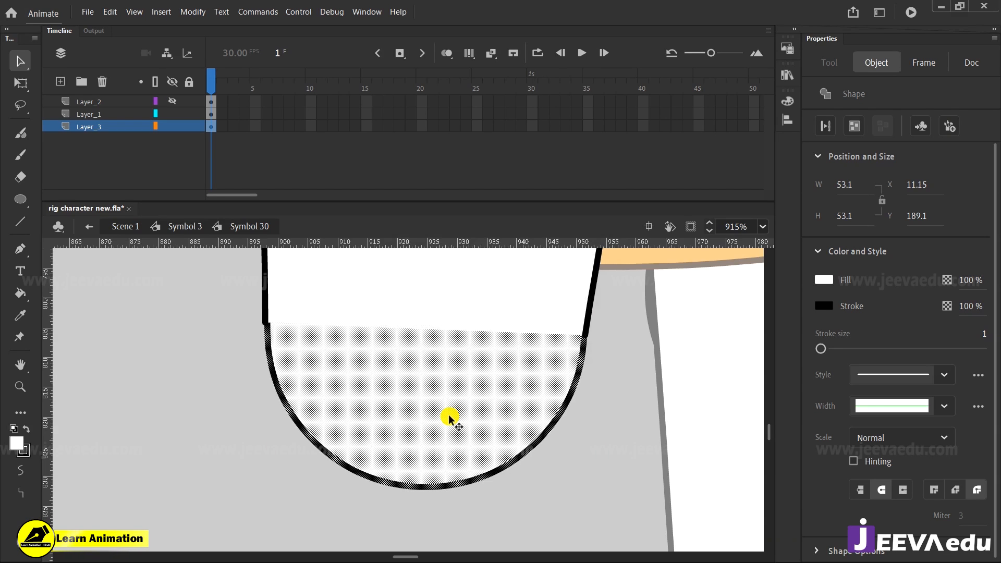
pyautogui.hotkey('ctrl', 'z')
# Nudge the knee circle to X 10.75, Y 188.95 and convert it to a graphic symbol with the default name
pyautogui.press('q')
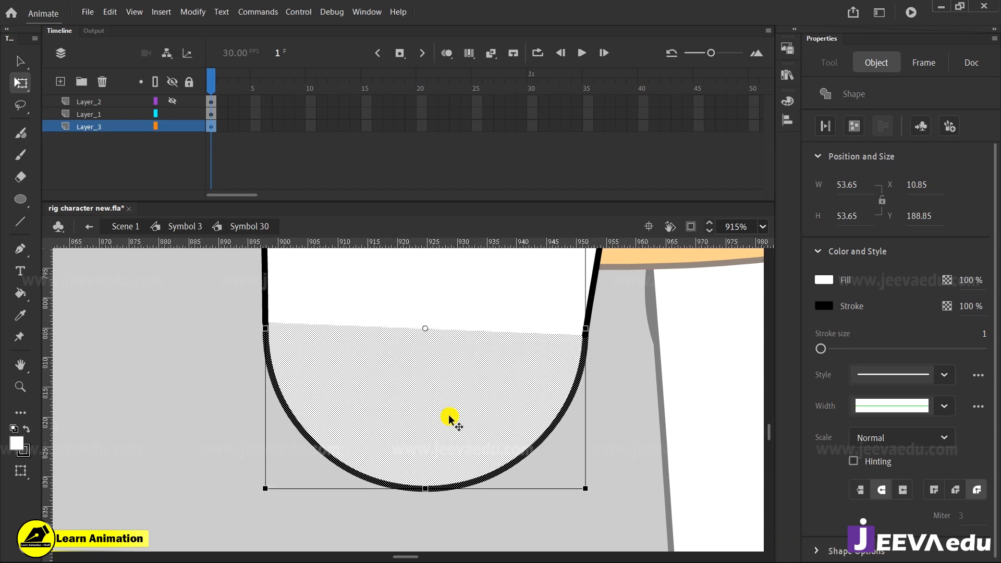
pyautogui.hotkey('ctrl', 'z')
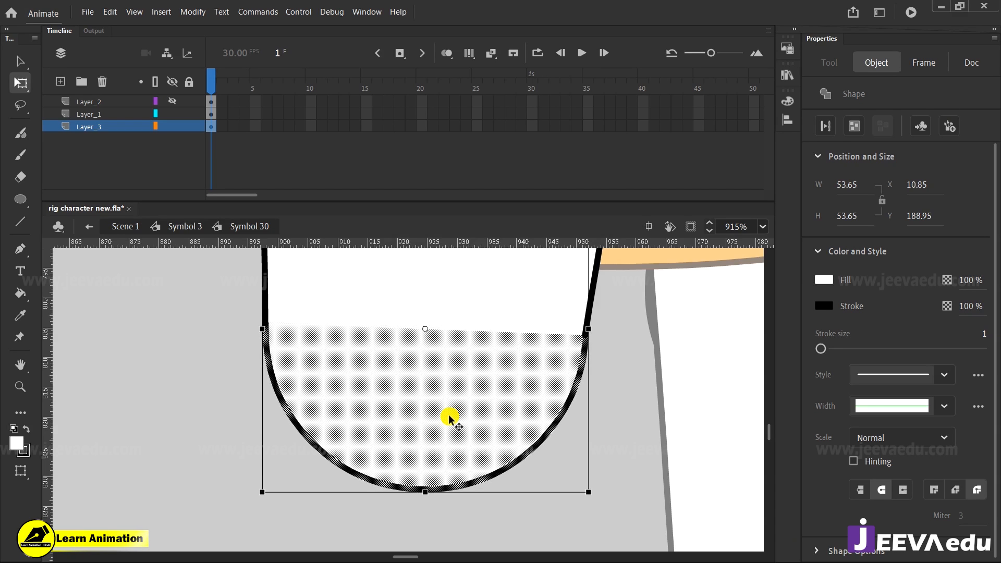
pyautogui.hotkey('ctrl', 'z')
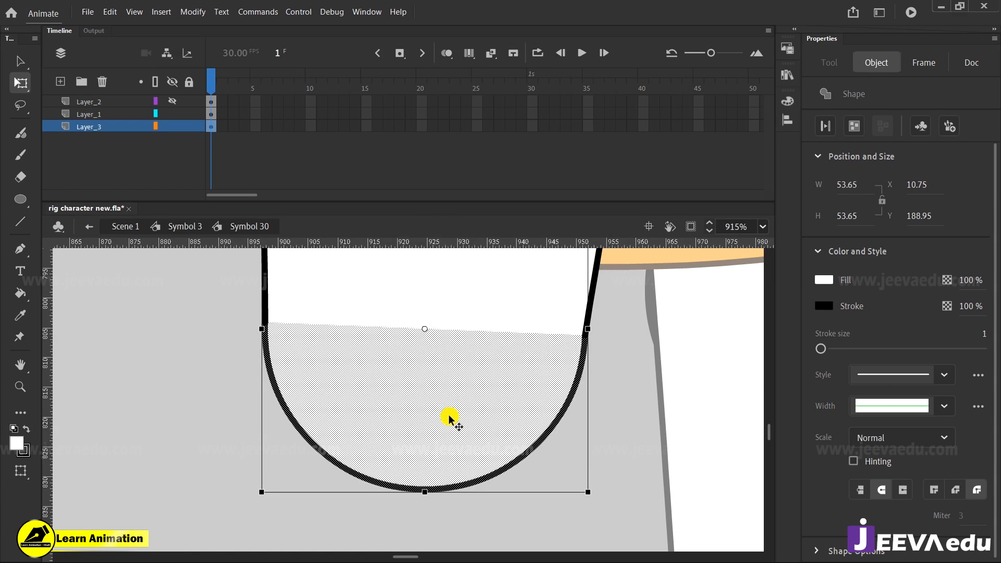
pyautogui.click(650, 424)
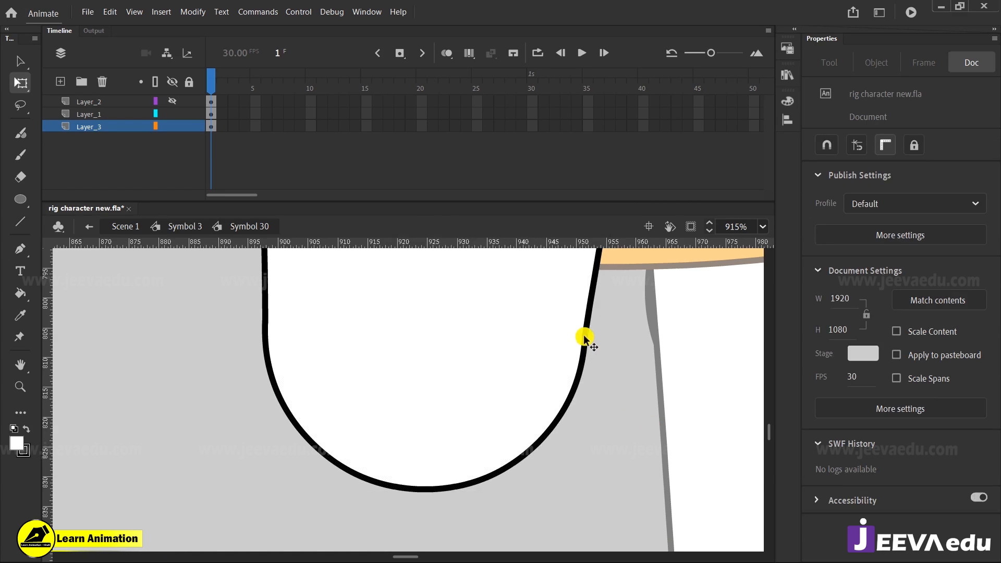
pyautogui.click(509, 398)
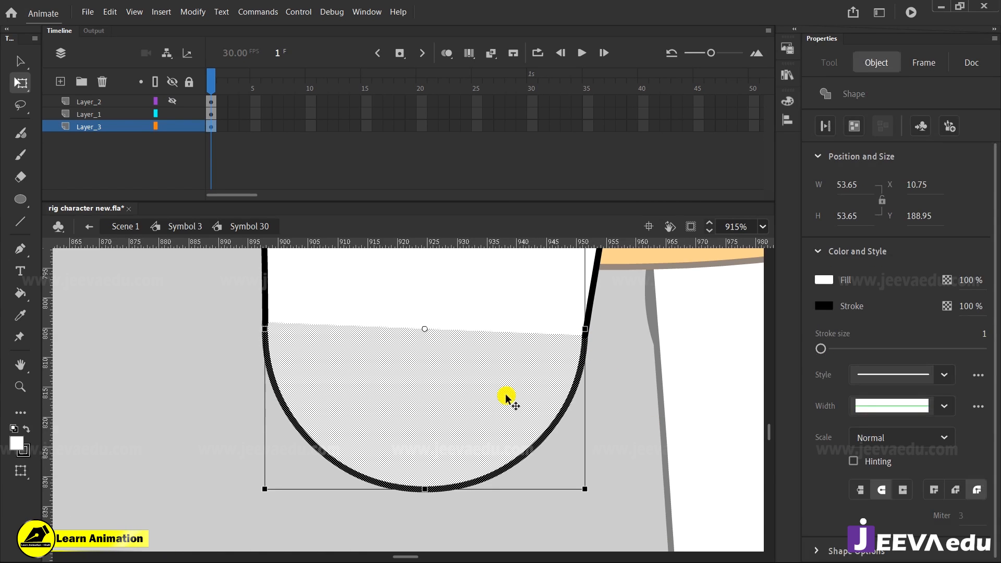
pyautogui.press('F8')
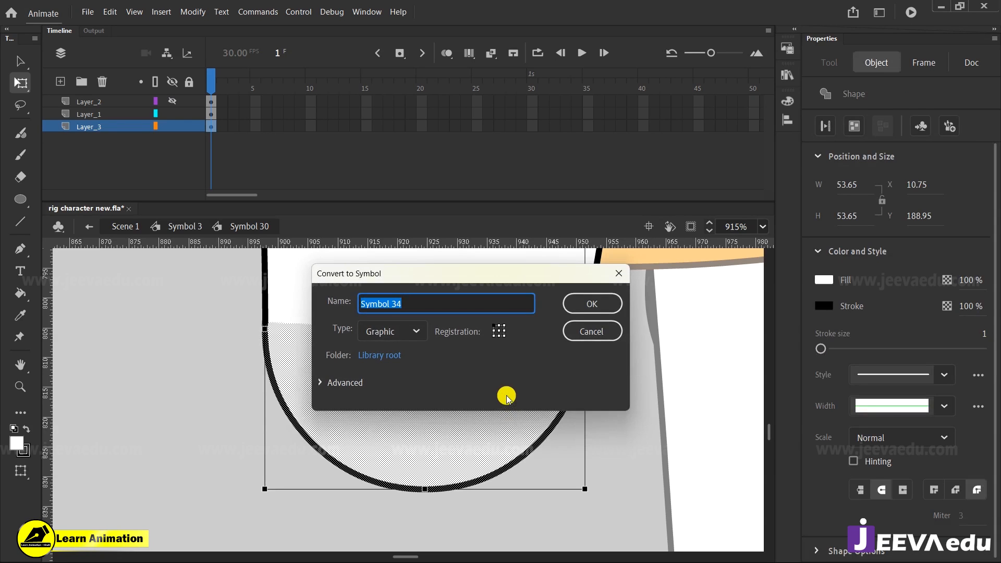
pyautogui.press('Return')
# Hide the upper-leg layer, Layer_1, and show the lower-leg layer, Layer_2
pyautogui.press('z')
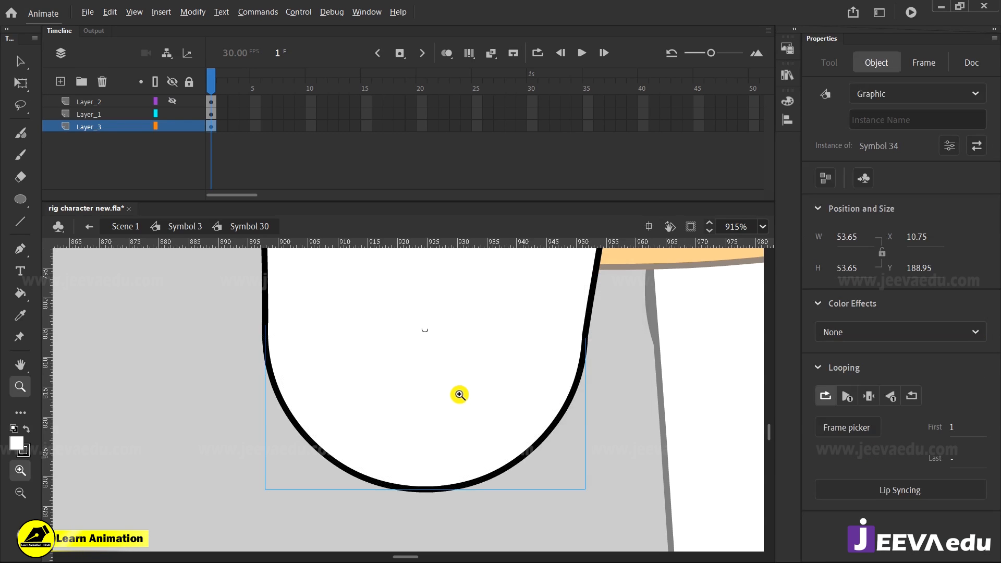
pyautogui.keyDown('alt'); pyautogui.click(459, 395); pyautogui.keyUp('alt')
pyautogui.keyDown('alt'); pyautogui.click(460, 394); pyautogui.keyUp('alt')
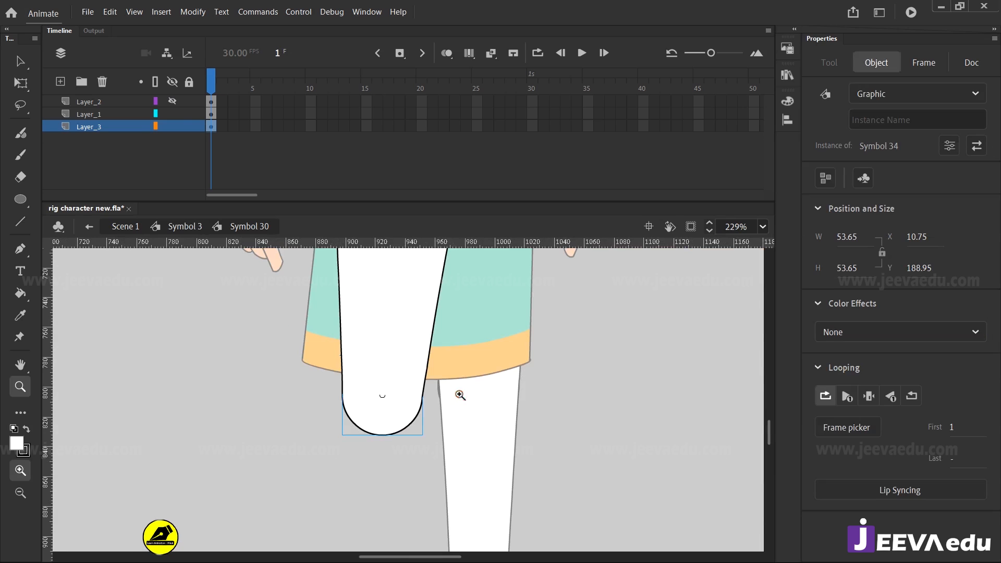
pyautogui.press('v')
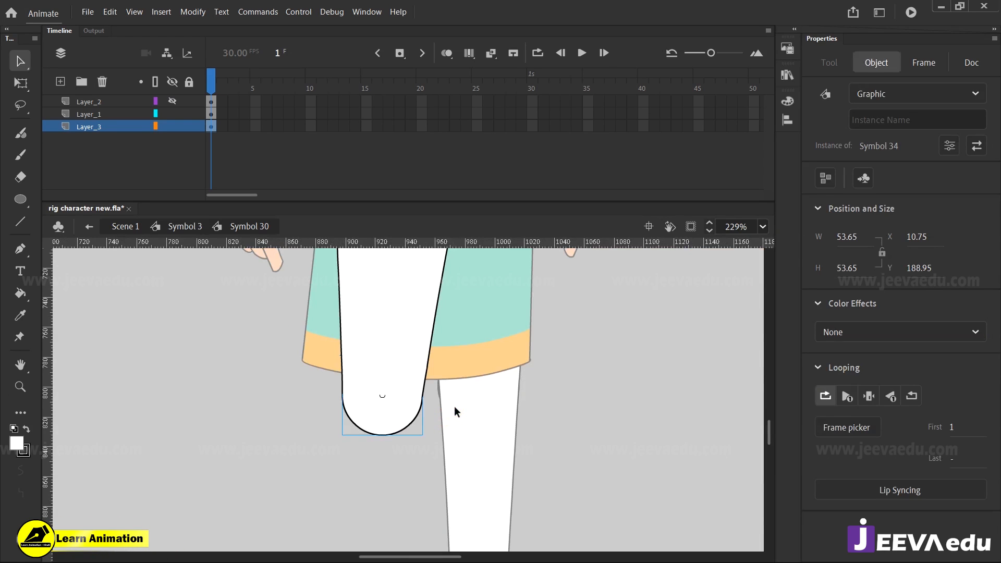
pyautogui.click(454, 412)
pyautogui.click(409, 345)
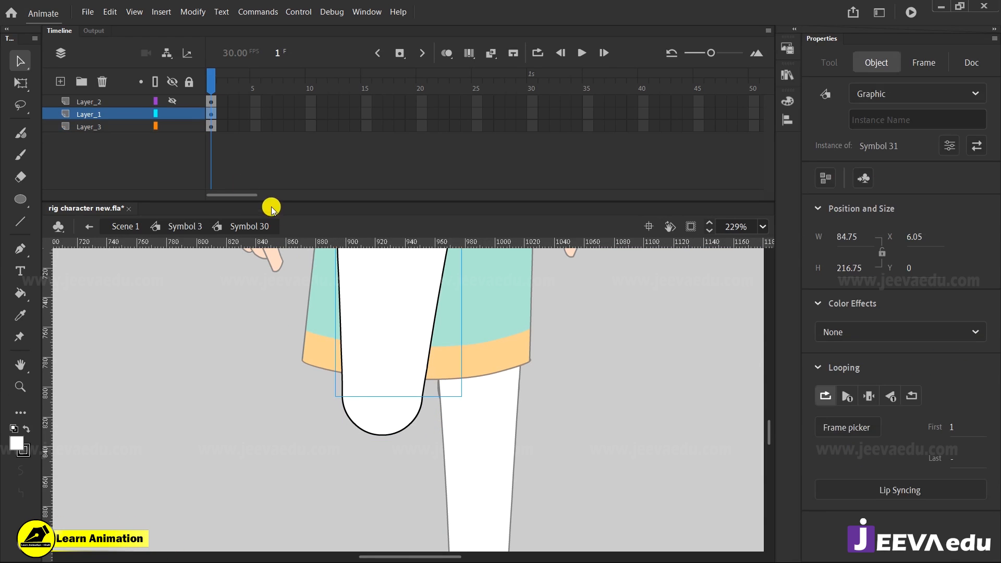
pyautogui.click(173, 114)
pyautogui.click(172, 101)
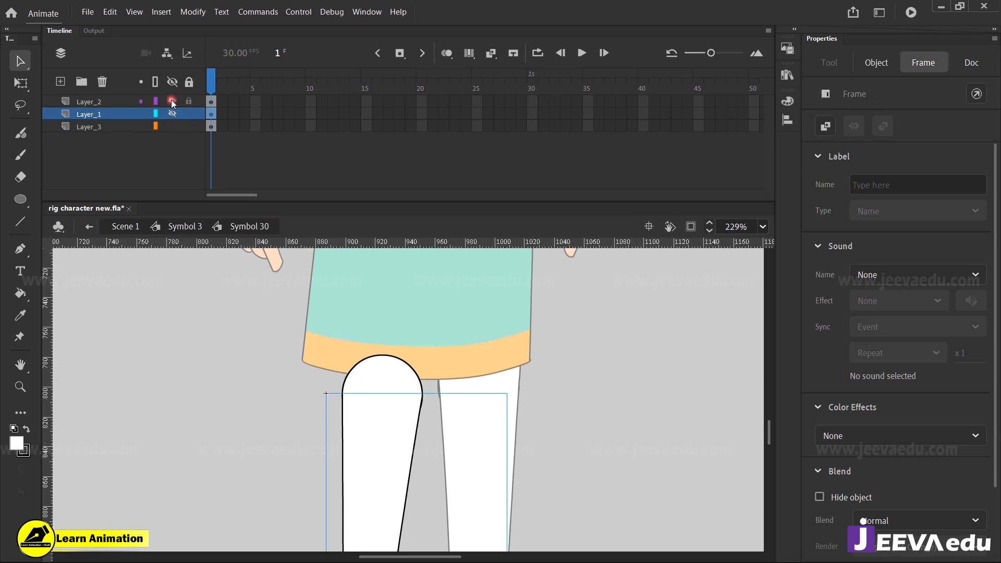
# Enable Snap to Objects and place the lower-leg symbol's transformation point at the centre of the knee circle
pyautogui.click(391, 485)
pyautogui.press('z')
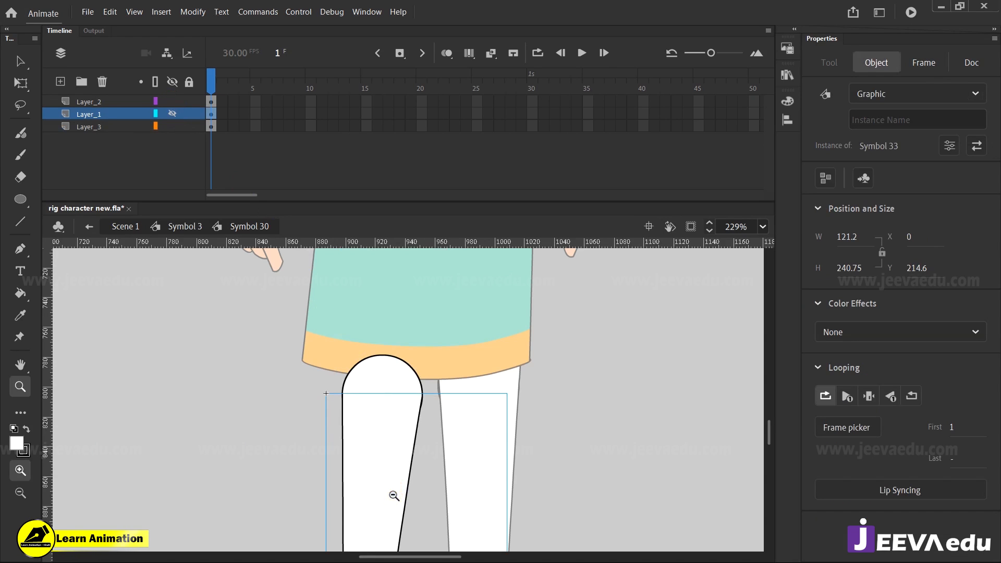
pyautogui.keyDown('alt'); pyautogui.click(393, 495); pyautogui.keyUp('alt')
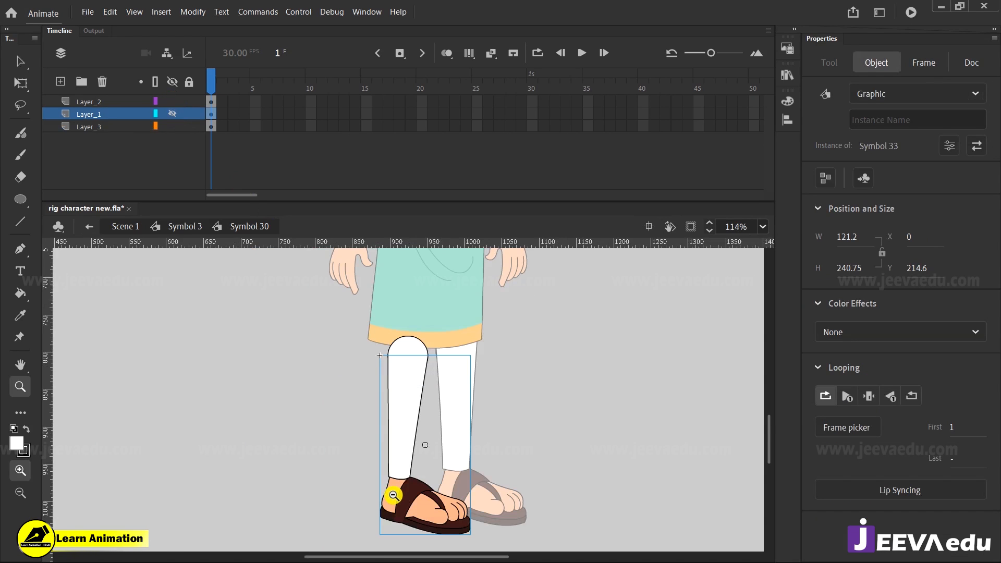
pyautogui.press('q')
pyautogui.click(417, 354)
pyautogui.click(406, 433)
pyautogui.click(973, 65)
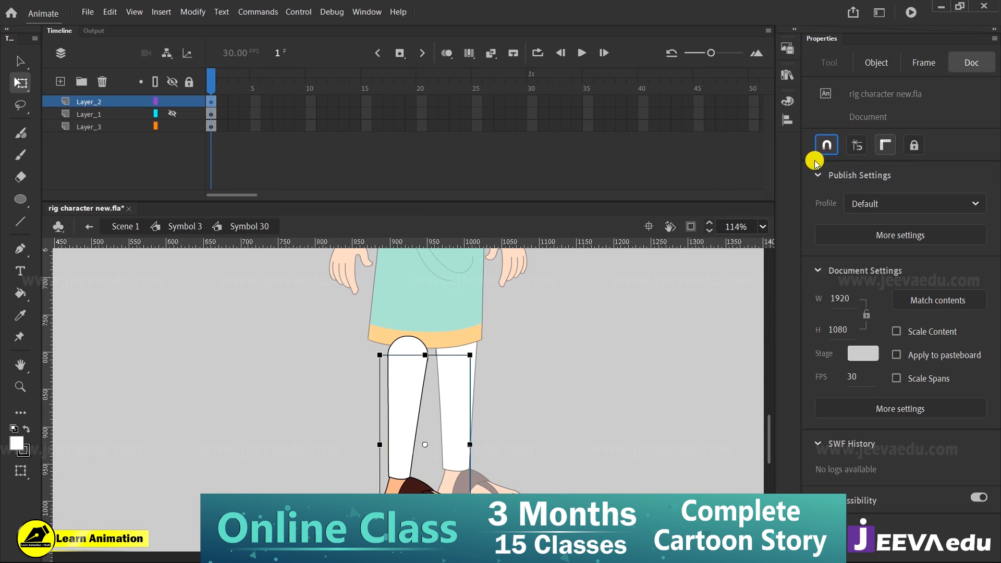
pyautogui.click(826, 147)
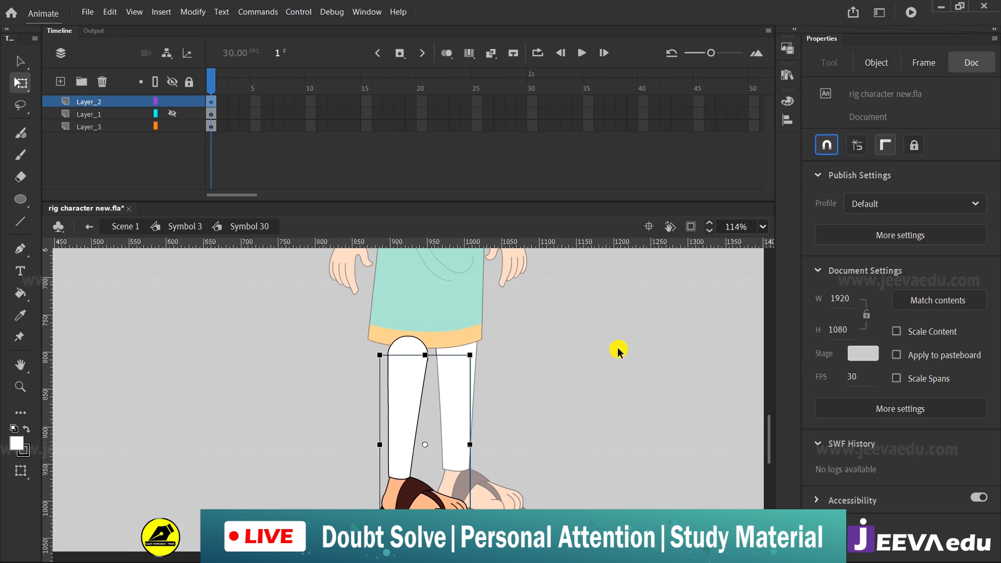
pyautogui.click(418, 391)
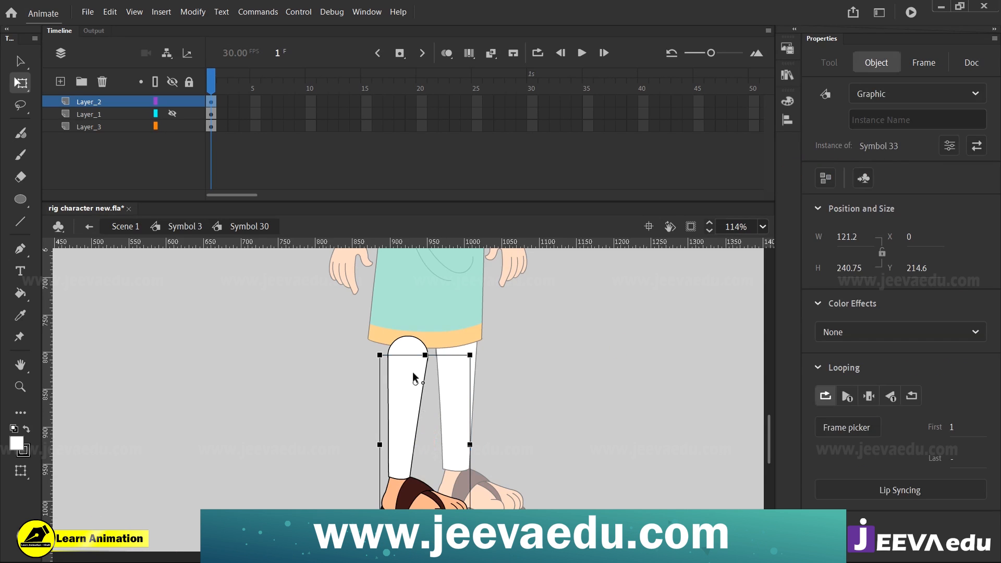
pyautogui.click(410, 356)
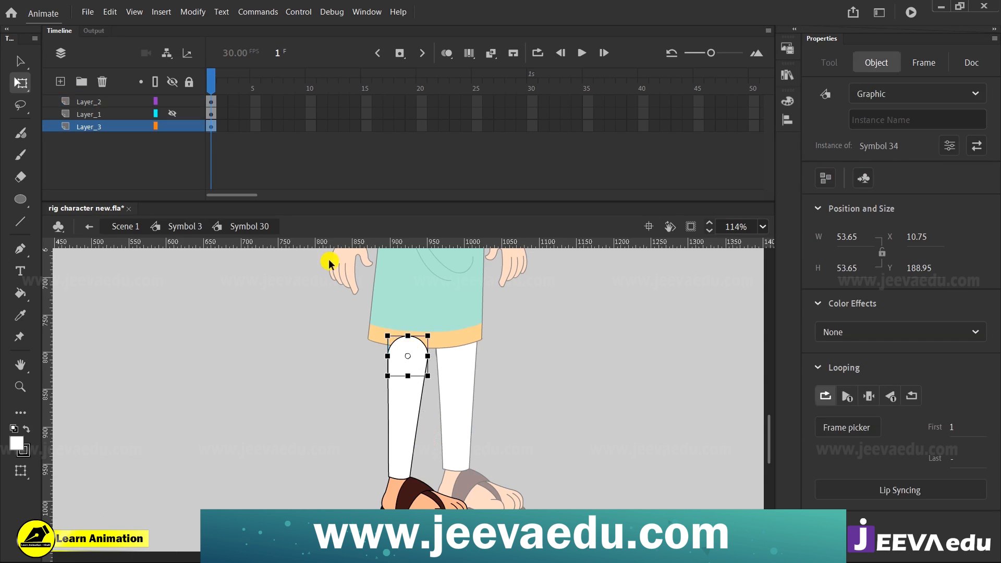
# Show Layer_1, extend the frames of all three layers past frame 50, and return to frame 1
pyautogui.click(173, 114)
pyautogui.moveTo(264, 101); pyautogui.dragTo(524, 128)
pyautogui.press('F5')
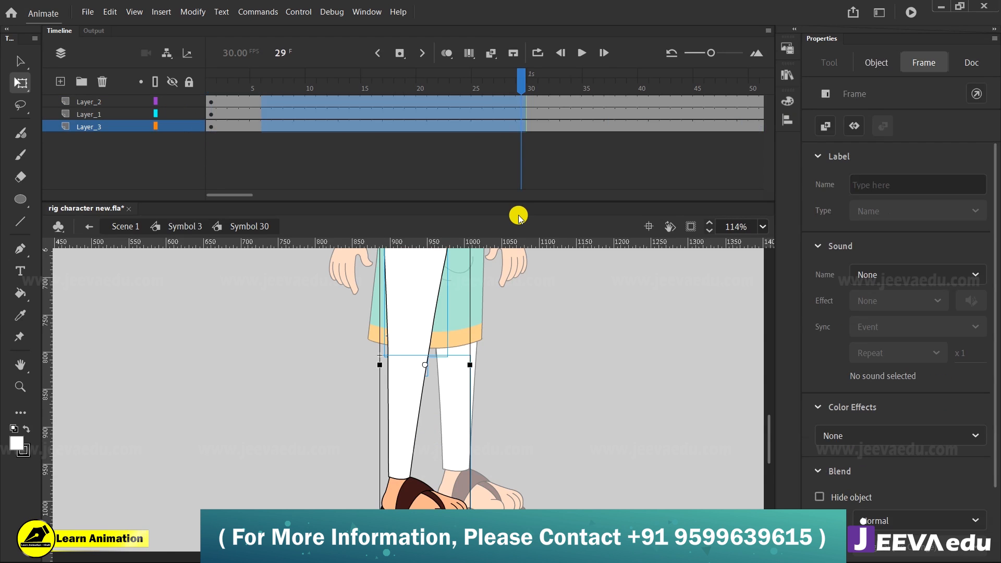
pyautogui.moveTo(518, 76); pyautogui.dragTo(194, 141)
# Rotate the lower-leg symbol backward about the knee until the shin is nearly horizontal
pyautogui.click(405, 417)
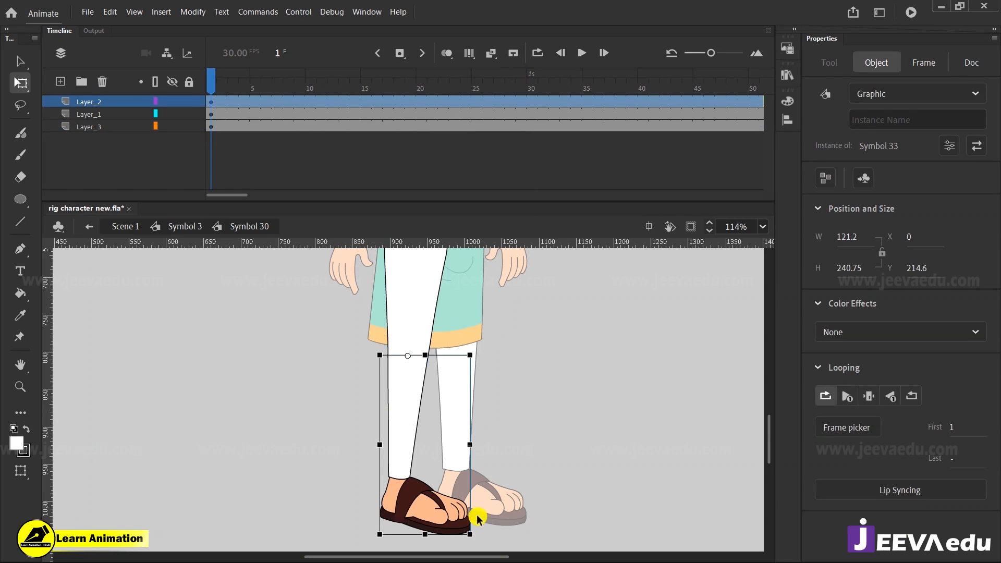
pyautogui.moveTo(480, 532); pyautogui.dragTo(351, 398)
pyautogui.click(443, 390)
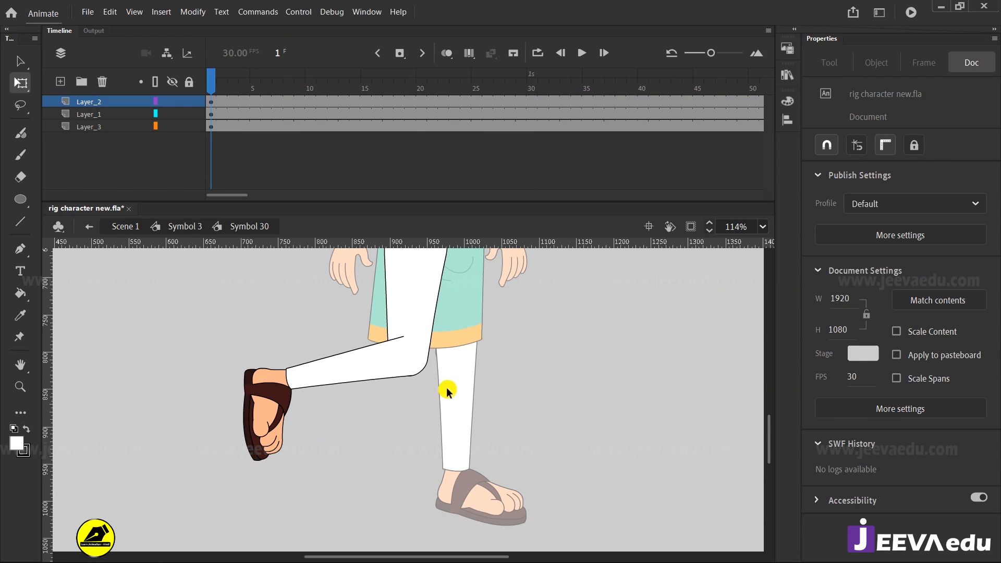
# Pull the knee circle out beside the bent joint and undo the move
pyautogui.press('z')
pyautogui.moveTo(475, 312); pyautogui.dragTo(358, 410)
pyautogui.press('v')
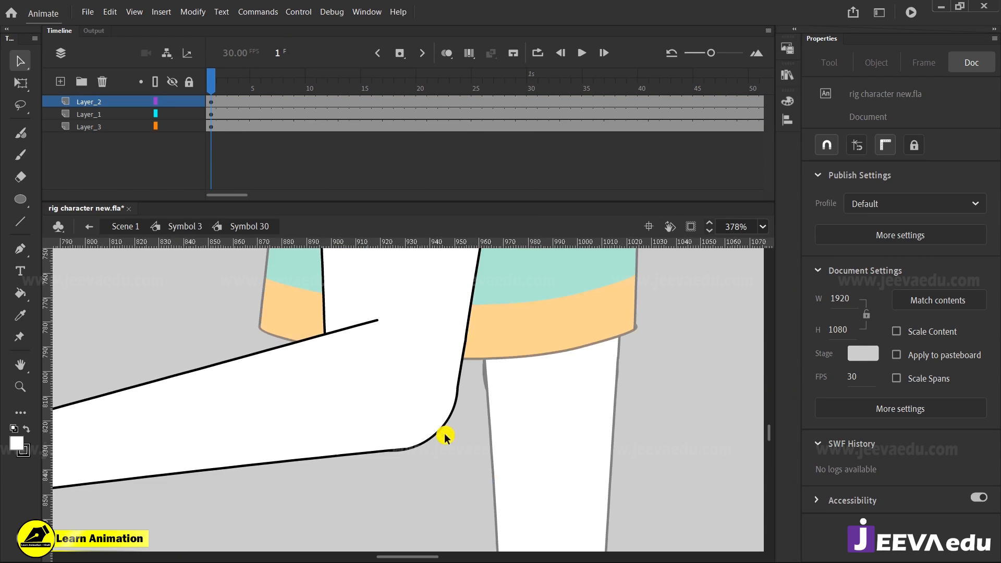
pyautogui.moveTo(435, 428); pyautogui.dragTo(597, 465)
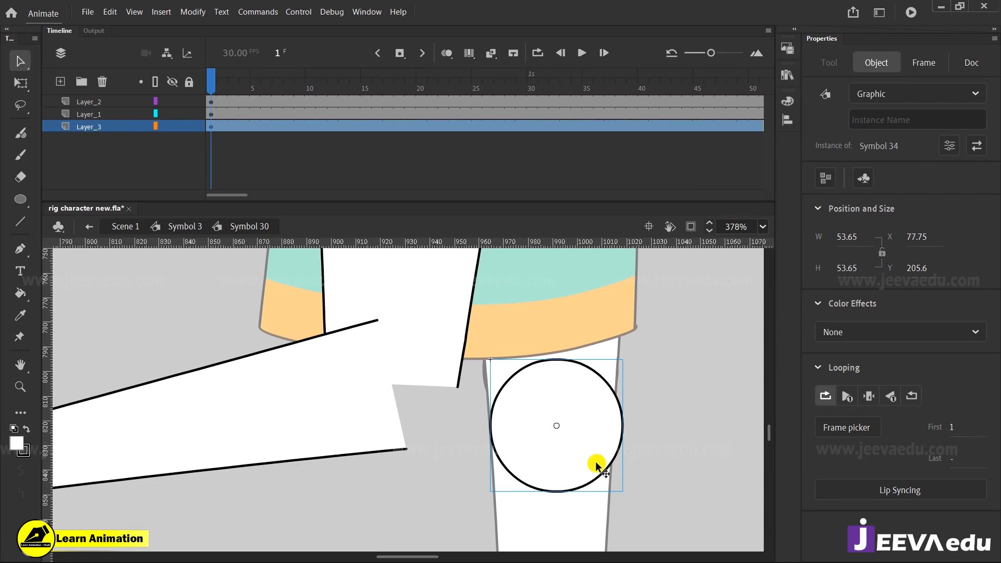
pyautogui.hotkey('ctrl', 'z')
pyautogui.press('z')
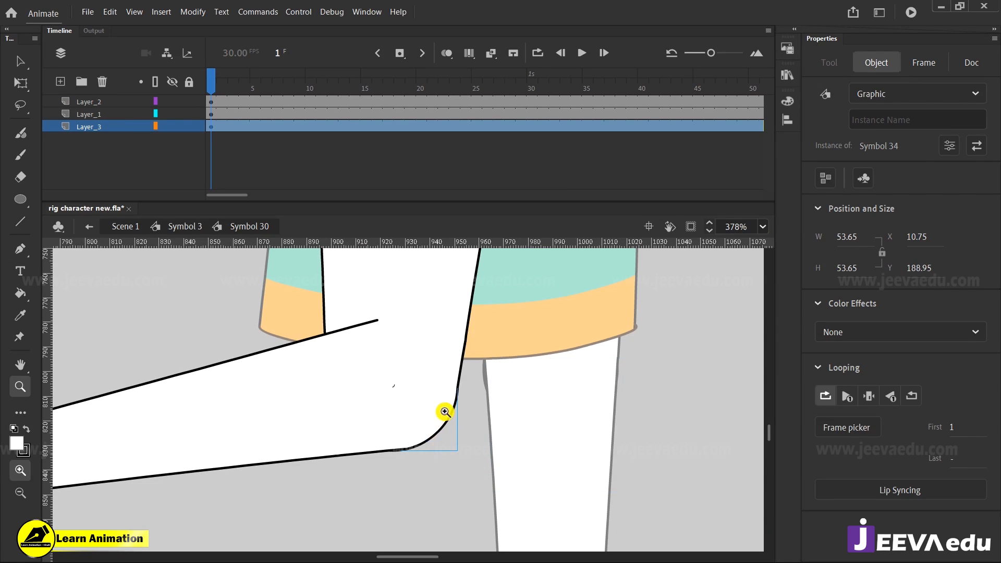
pyautogui.keyDown('alt'); pyautogui.click(475, 422); pyautogui.keyUp('alt')
pyautogui.keyDown('alt'); pyautogui.click(474, 423); pyautogui.keyUp('alt')
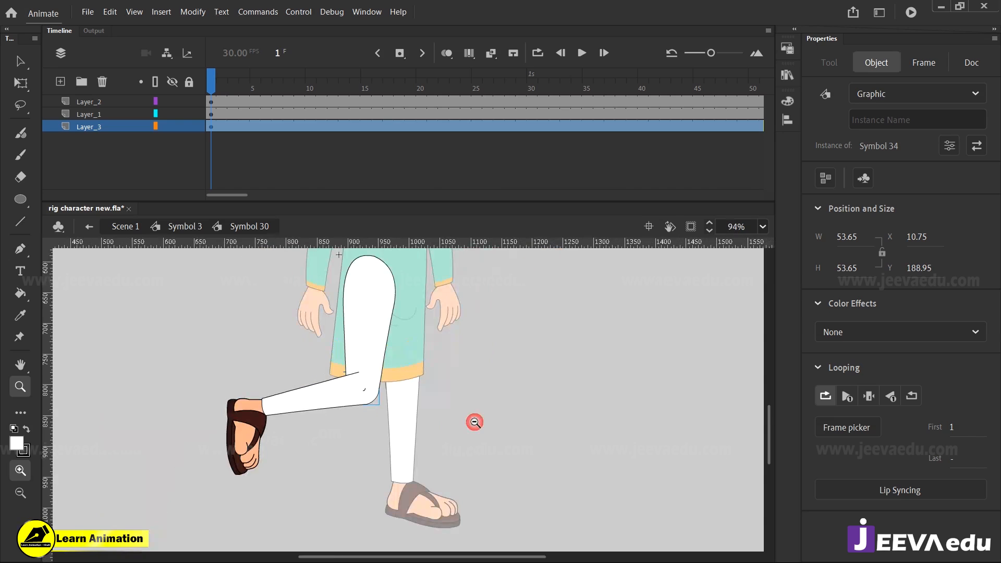
# Rotate the lower-leg symbol about the knee until the front leg stands straight again
pyautogui.press('q')
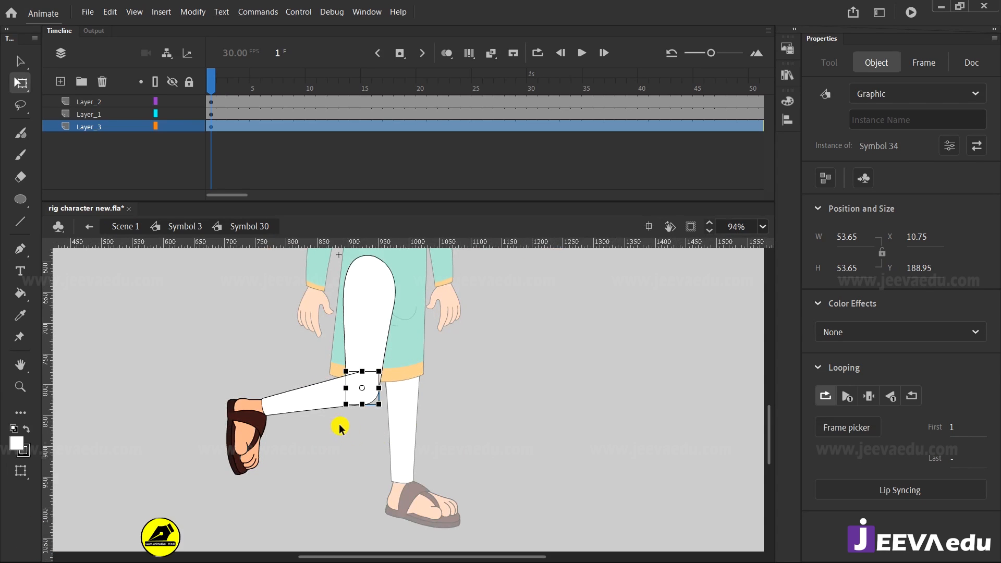
pyautogui.click(314, 408)
pyautogui.moveTo(249, 469); pyautogui.dragTo(399, 495)
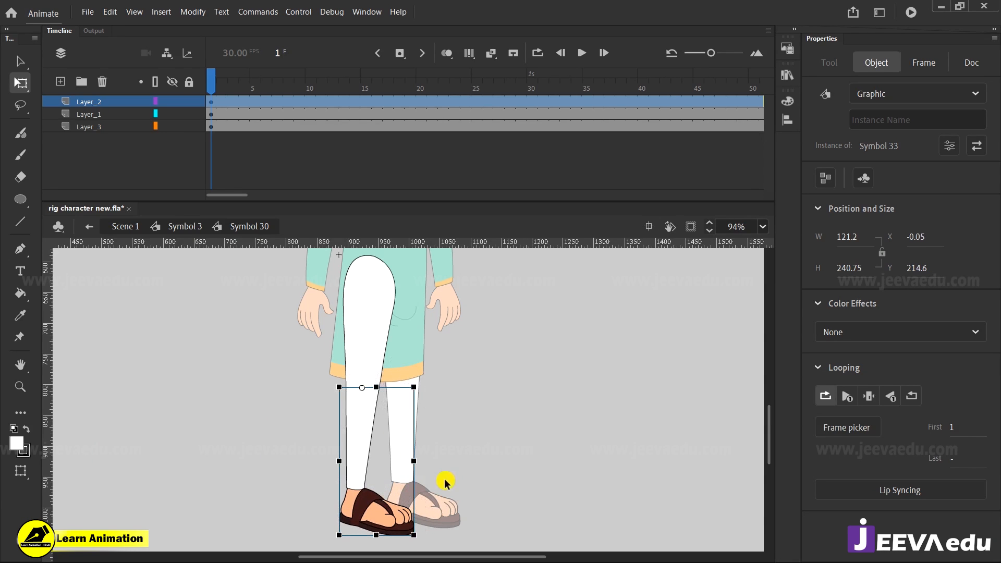
# Open the lower-leg symbol for editing and distribute its shin and foot onto separate layers
pyautogui.doubleClick(360, 453)
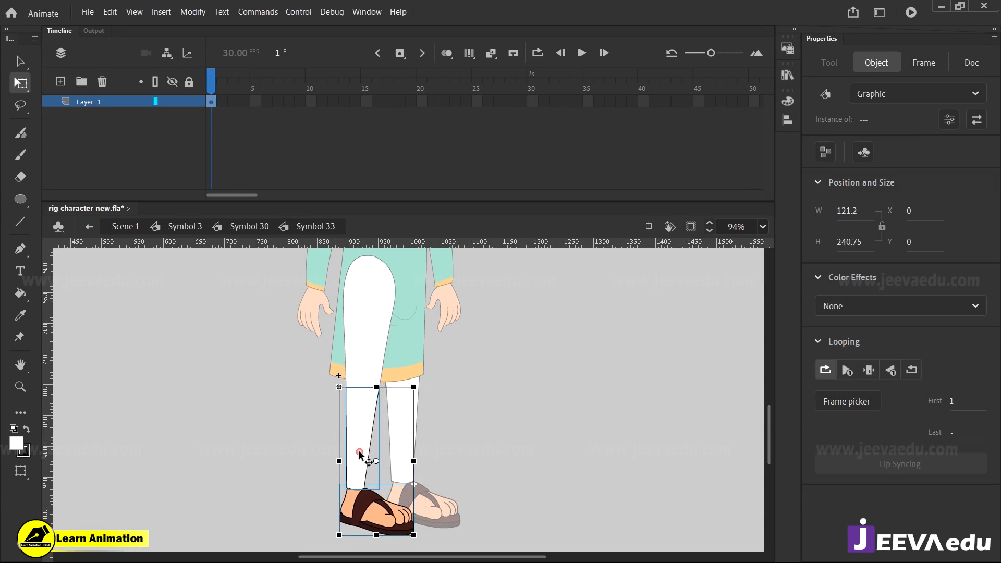
pyautogui.rightClick(359, 454)
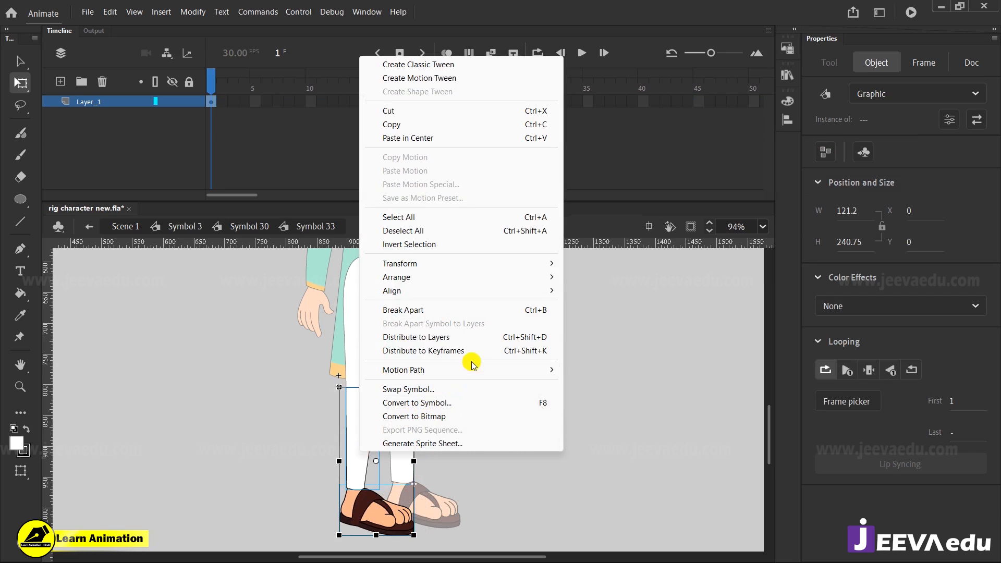
pyautogui.click(476, 339)
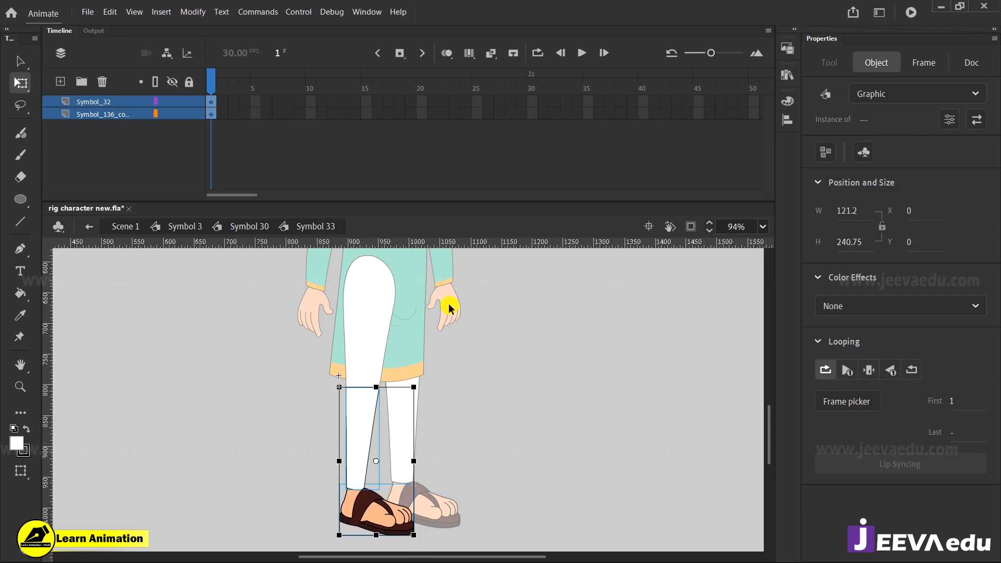
# Extend the frames of the shin and foot layers past frame 50 and return to frame 1
pyautogui.moveTo(419, 102); pyautogui.dragTo(681, 140)
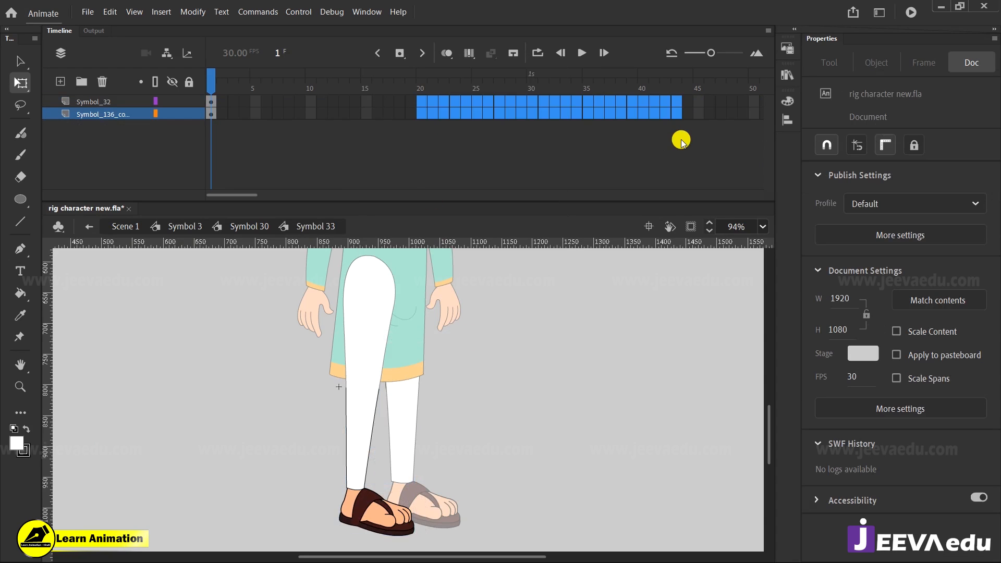
pyautogui.press('F5')
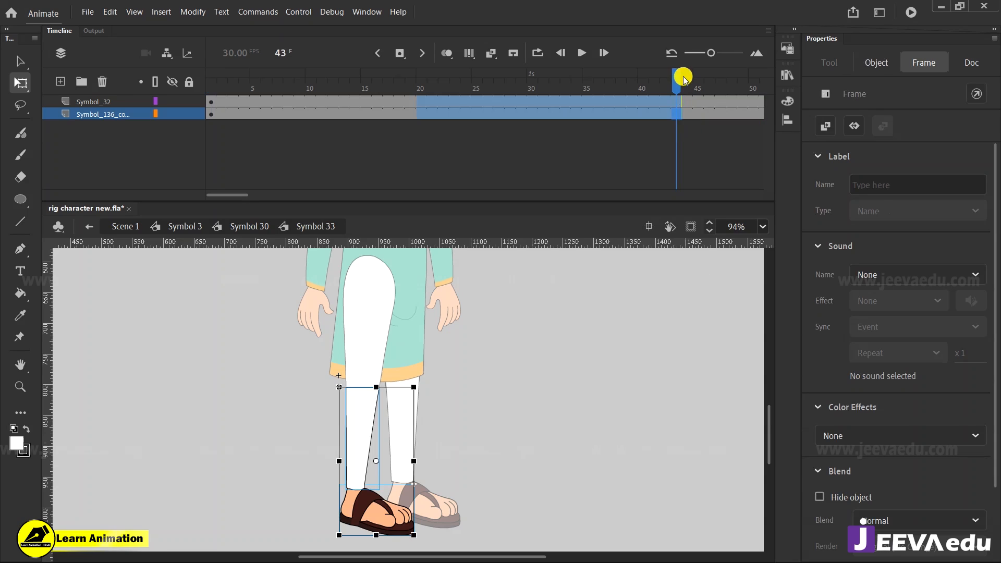
pyautogui.click(676, 114)
pyautogui.click(138, 171)
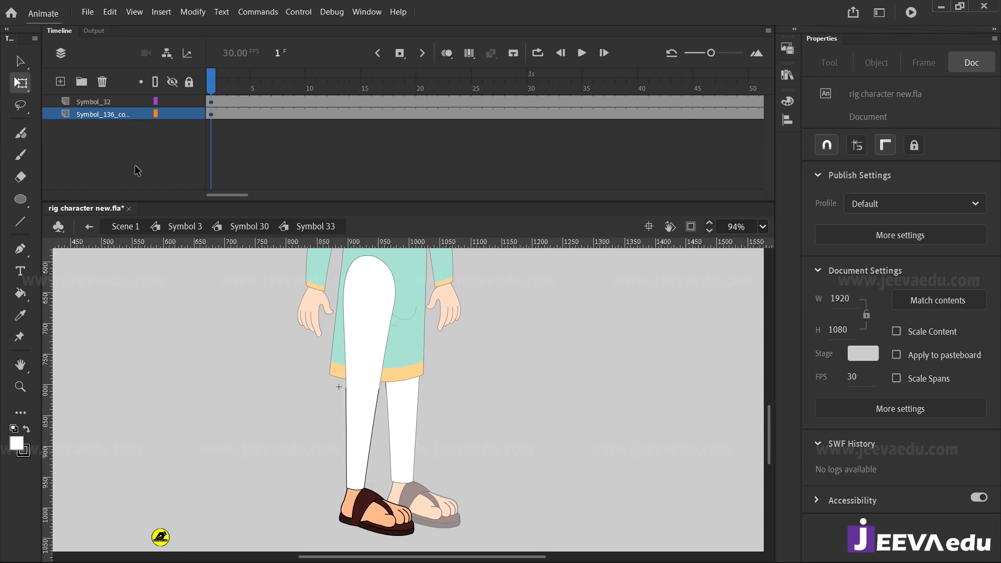
# Convert the foot to a graphic symbol and place its transformation point at the ankle
pyautogui.click(376, 526)
pyautogui.press('Delete')
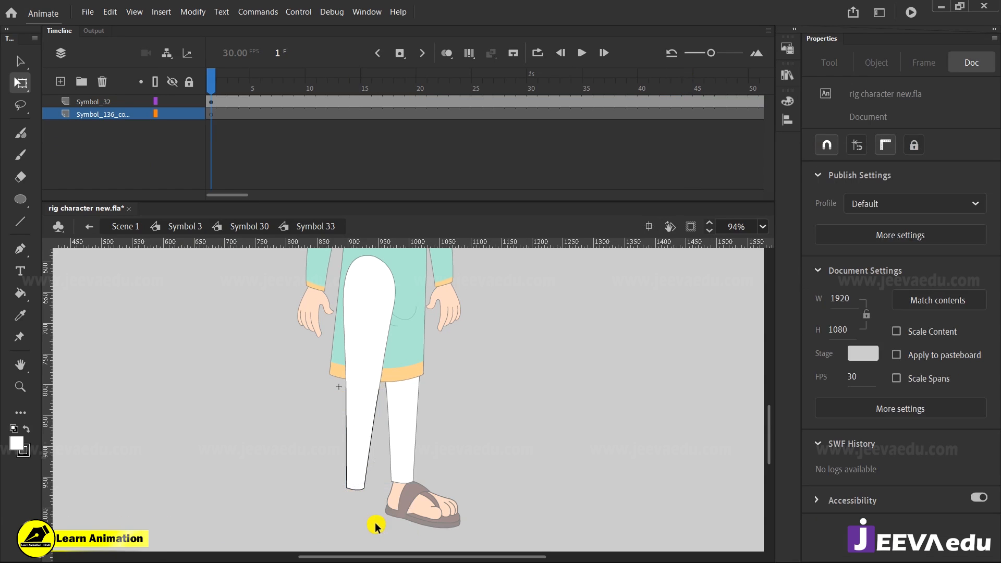
pyautogui.hotkey('ctrl', 'z')
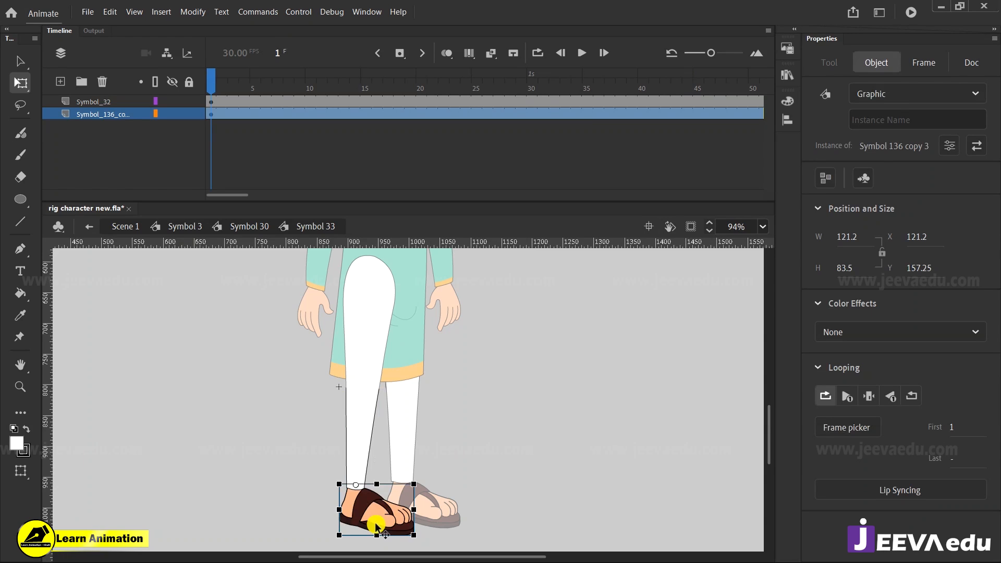
pyautogui.press('F8')
pyautogui.press('Return')
pyautogui.moveTo(378, 518); pyautogui.dragTo(352, 486)
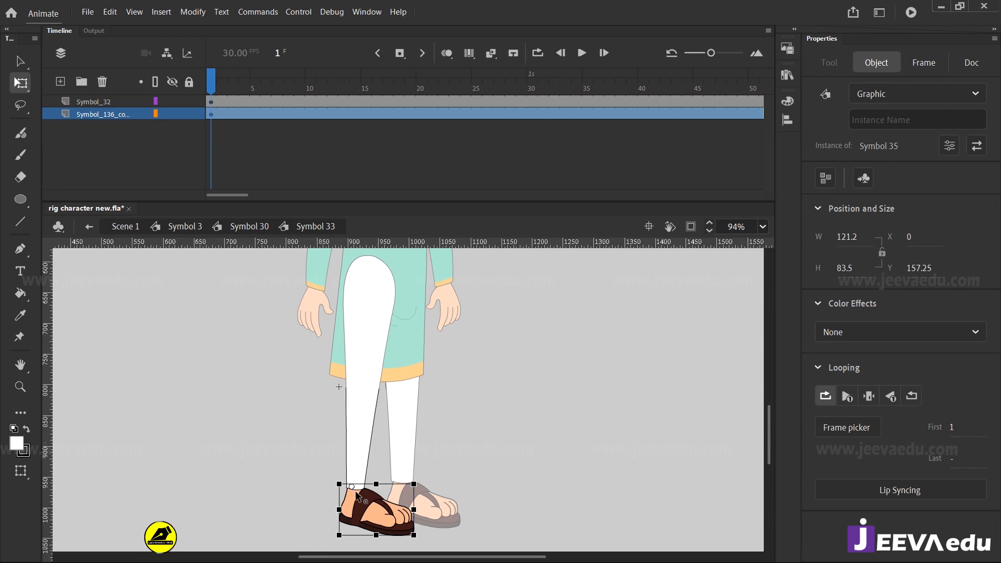
# Open the new foot symbol and convert the foot inside it to a nested graphic symbol named Symbol 36
pyautogui.click(372, 510)
pyautogui.doubleClick(371, 508)
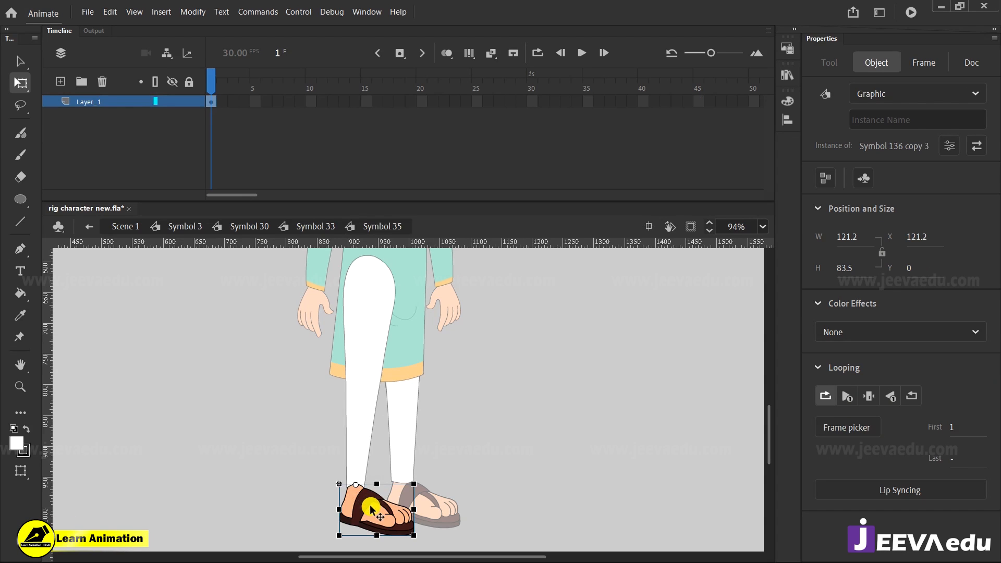
pyautogui.press('F8')
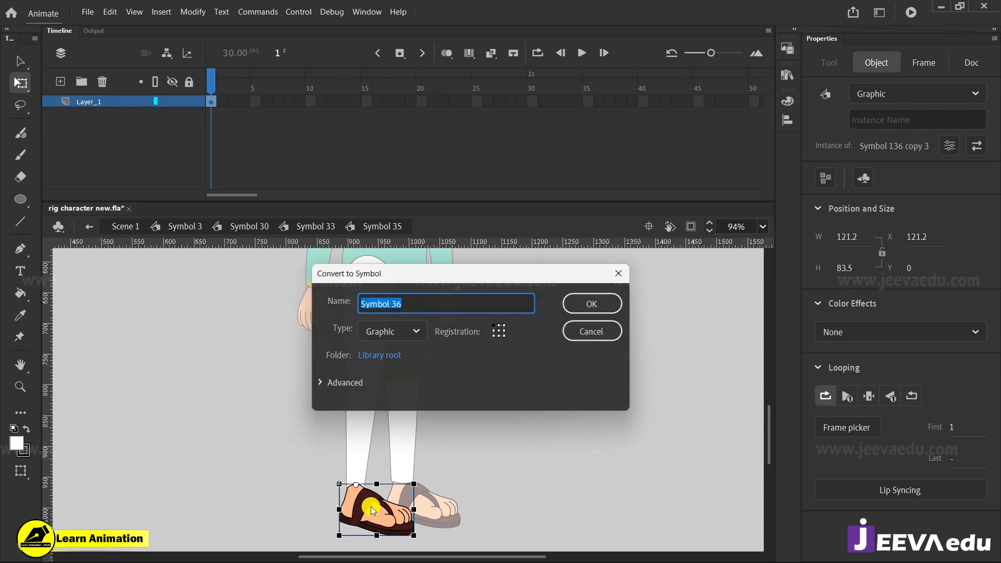
pyautogui.press('Return')
# Extend Layer_1 of the foot symbol past frame 50 and return to frame 1
pyautogui.moveTo(358, 108); pyautogui.dragTo(593, 132)
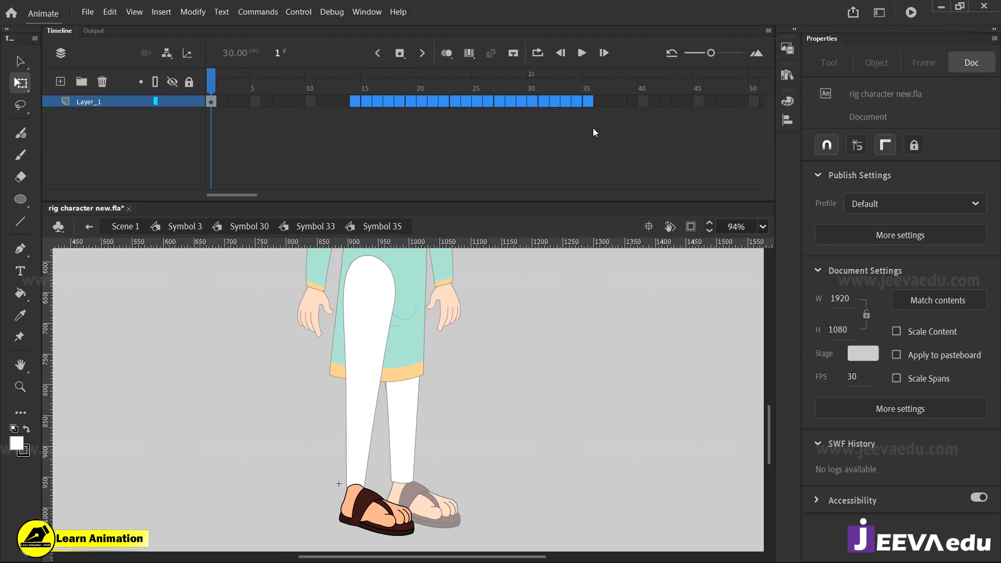
pyautogui.press('F5')
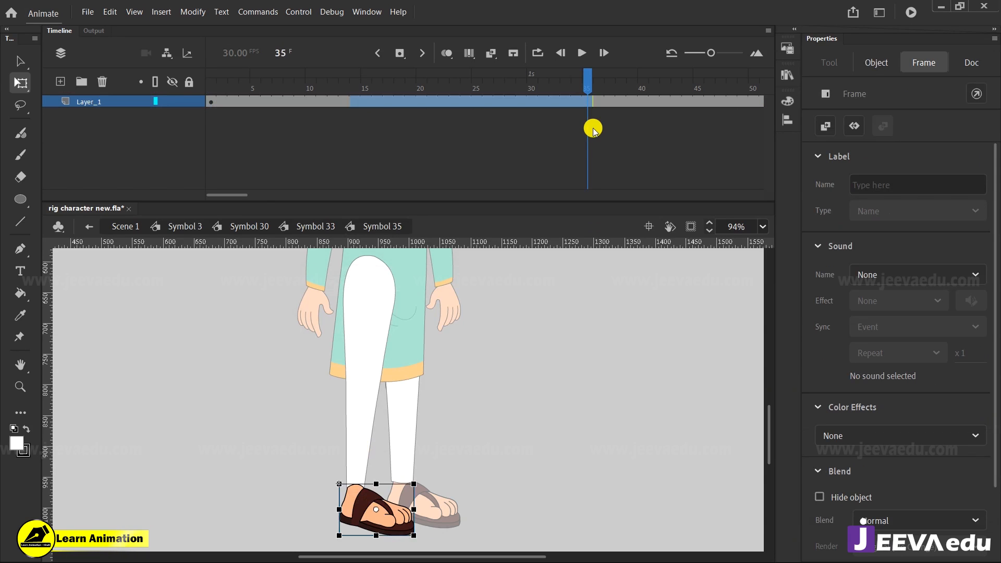
pyautogui.click(179, 152)
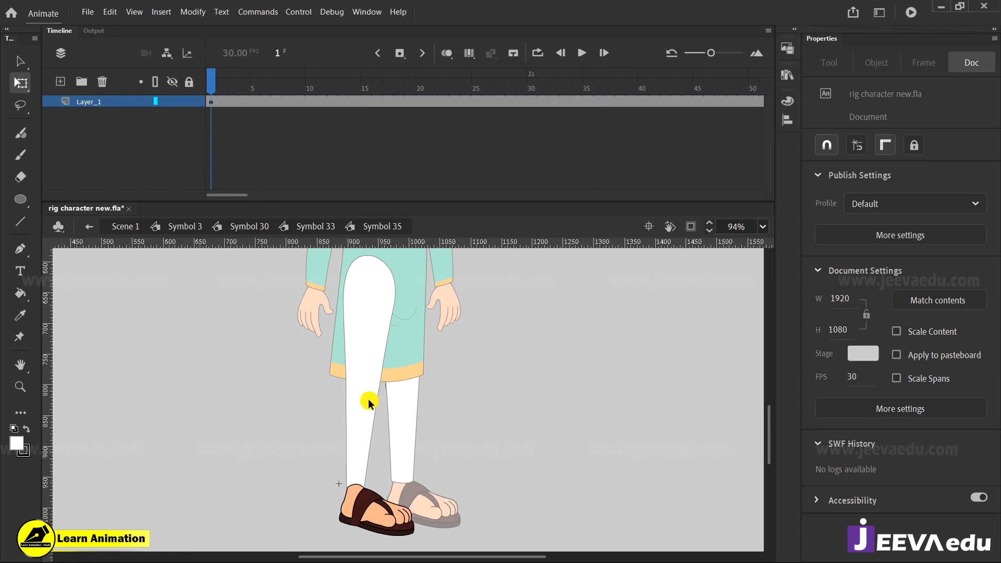
# Set the looping of the nested foot symbol to play a single frame, then deselect it
pyautogui.click(384, 514)
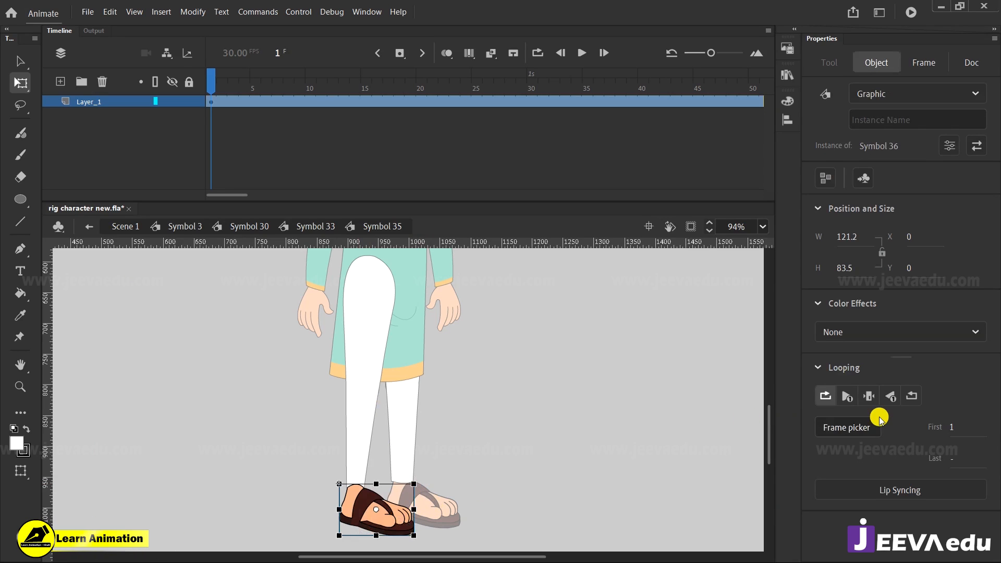
pyautogui.click(868, 396)
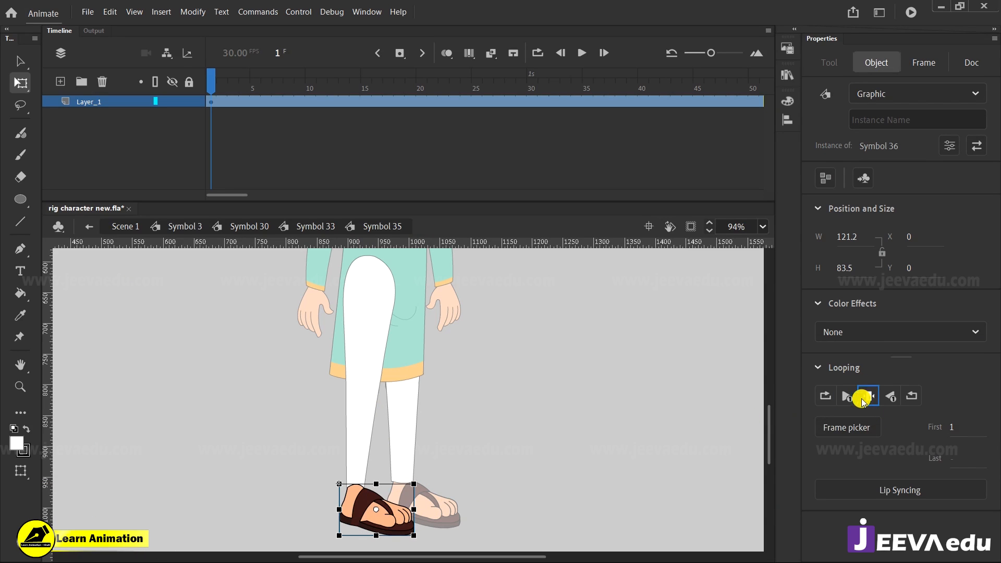
pyautogui.click(526, 450)
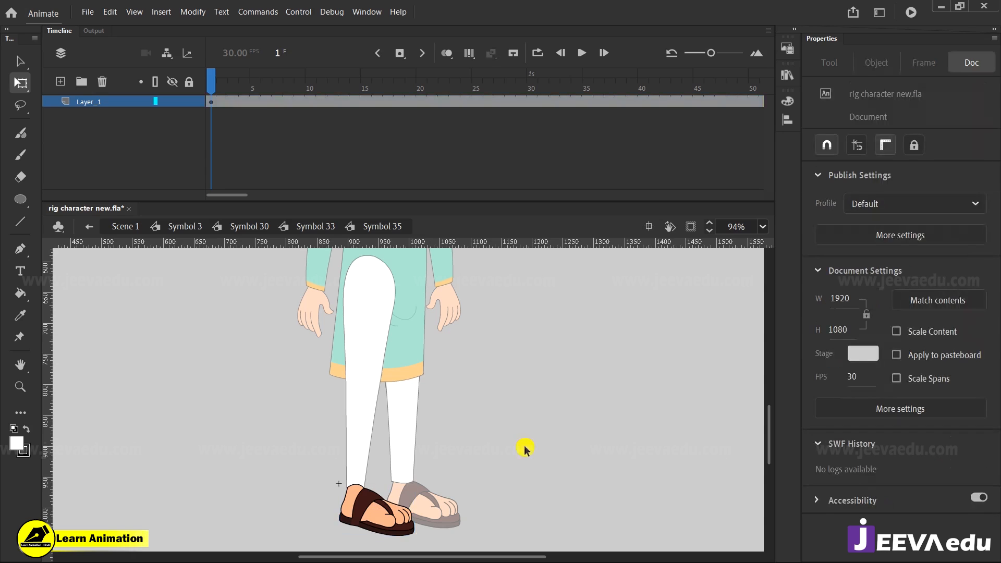
# Return through the nested leg symbols to Symbol 3 and try a slight rotation of the front leg about its hip
pyautogui.doubleClick(524, 446)
pyautogui.moveTo(416, 483)
pyautogui.mouseDown()
pyautogui.moveTo(425, 467)
pyautogui.moveTo(419, 481)
pyautogui.mouseUp()
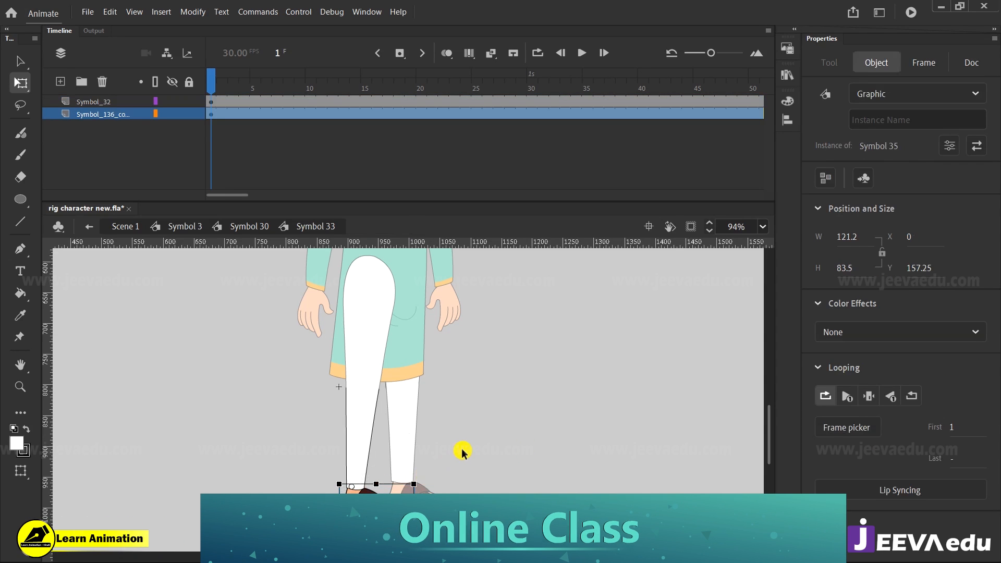
pyautogui.doubleClick(462, 449)
pyautogui.doubleClick(459, 456)
pyautogui.click(362, 401)
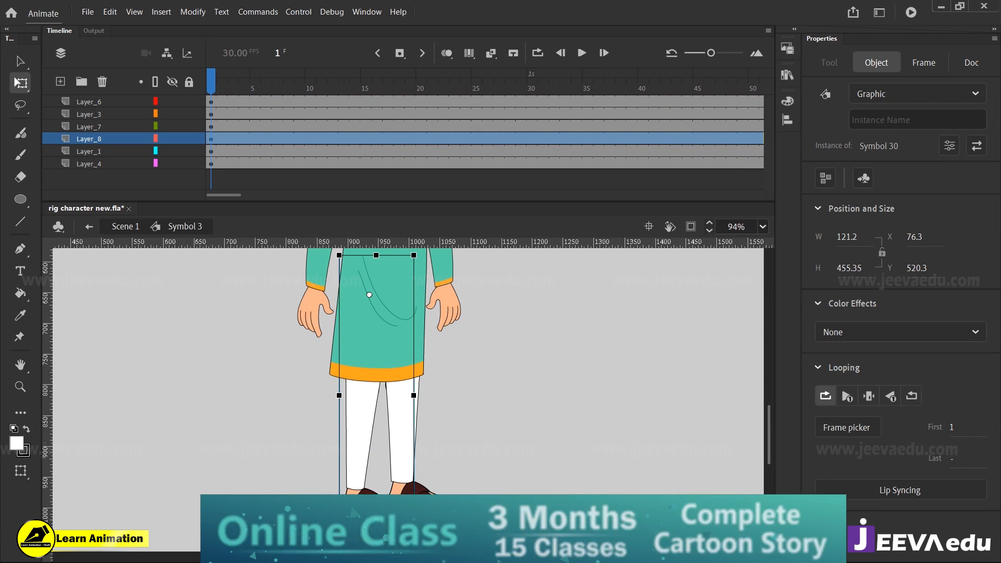
pyautogui.hotkey('ctrl', 'y')
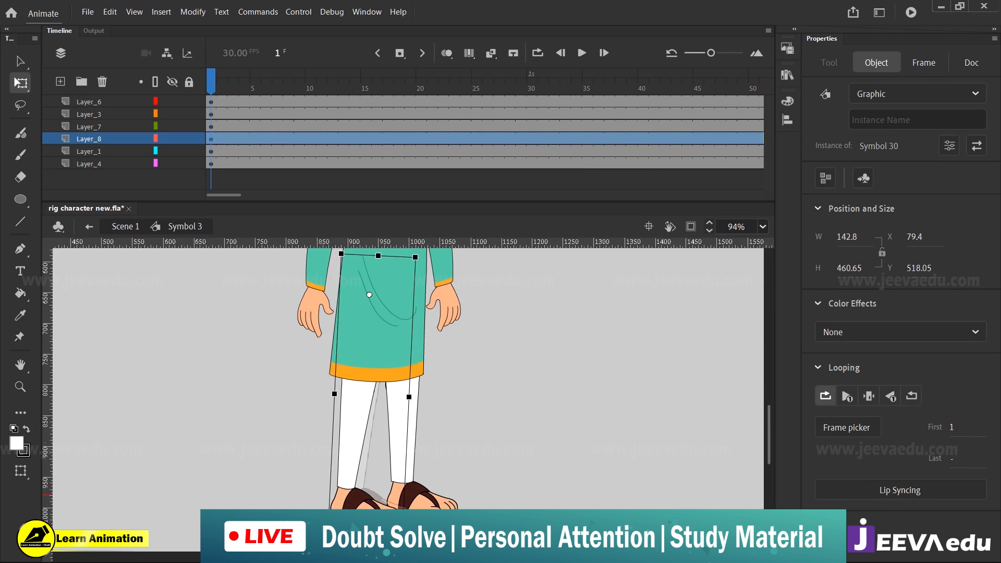
# Select the old back-leg artwork and toggle the visibility of Layer_1 to check what it holds
pyautogui.click(402, 481)
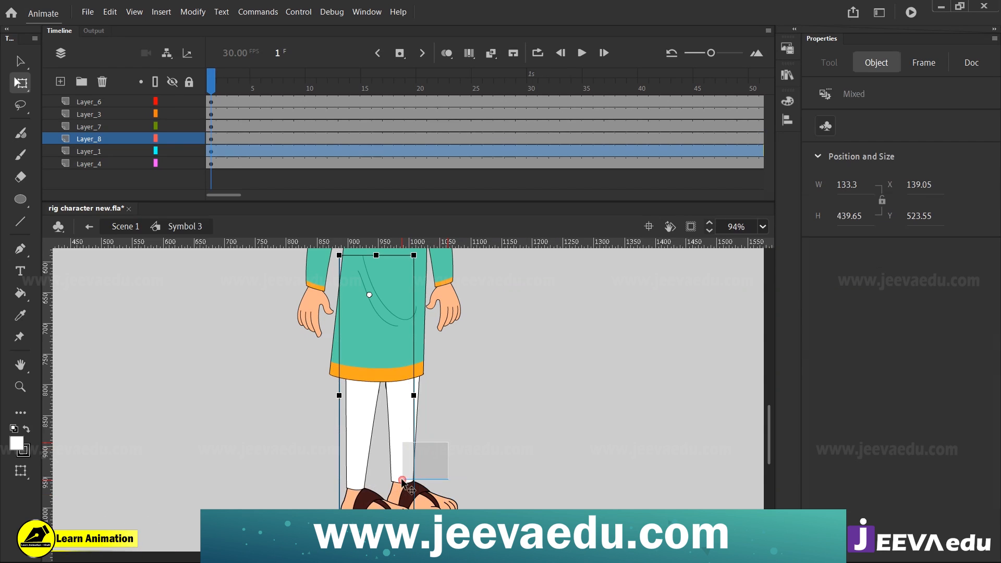
pyautogui.click(172, 153)
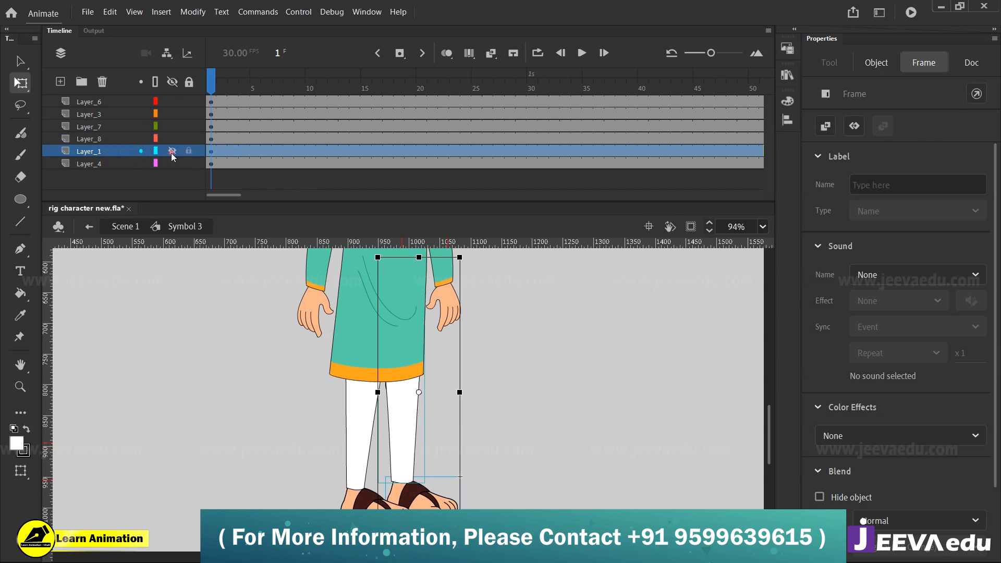
pyautogui.click(172, 153)
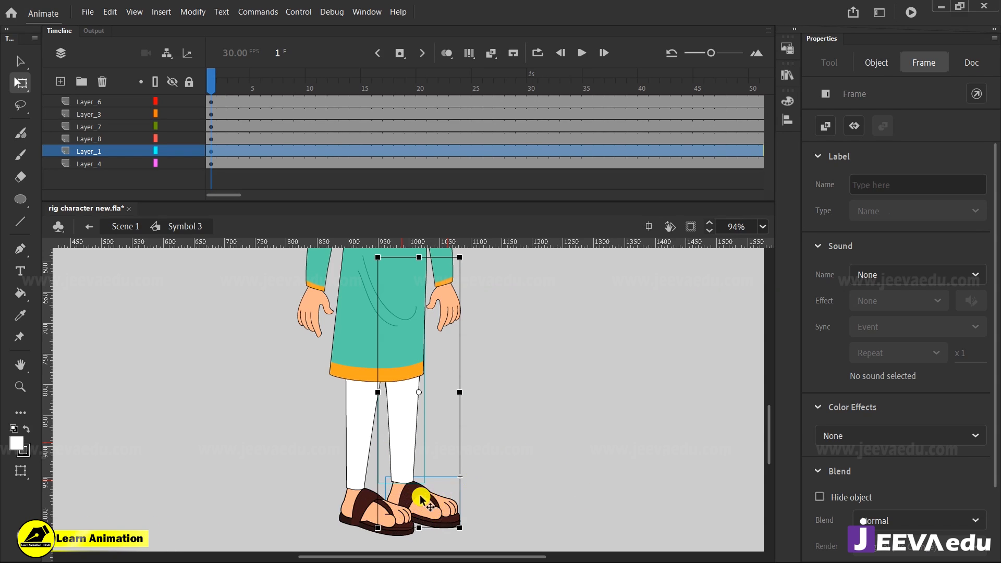
# Copy the rigged front leg and paste it in place on a new layer directly above Layer_1
pyautogui.click(354, 443)
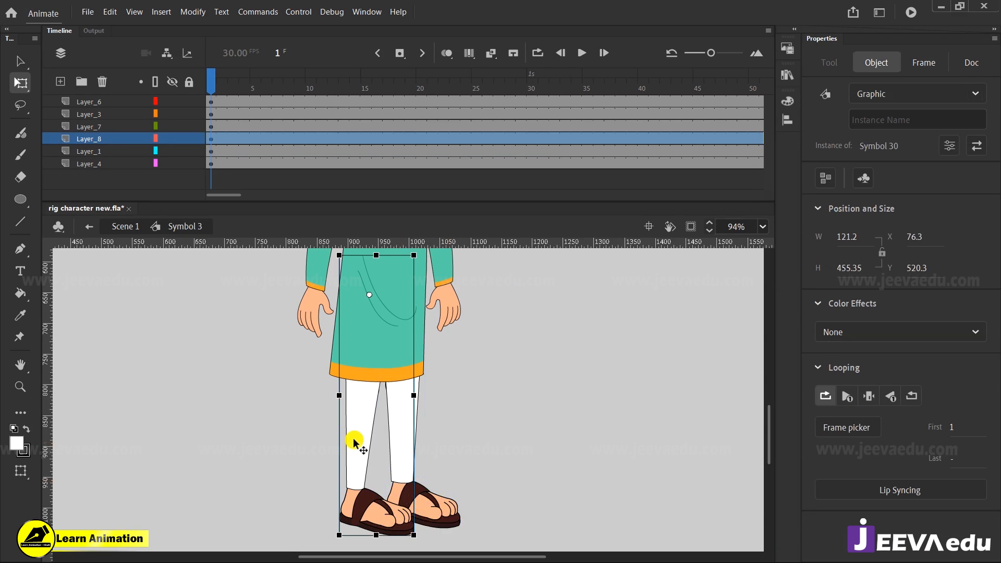
pyautogui.click(401, 433)
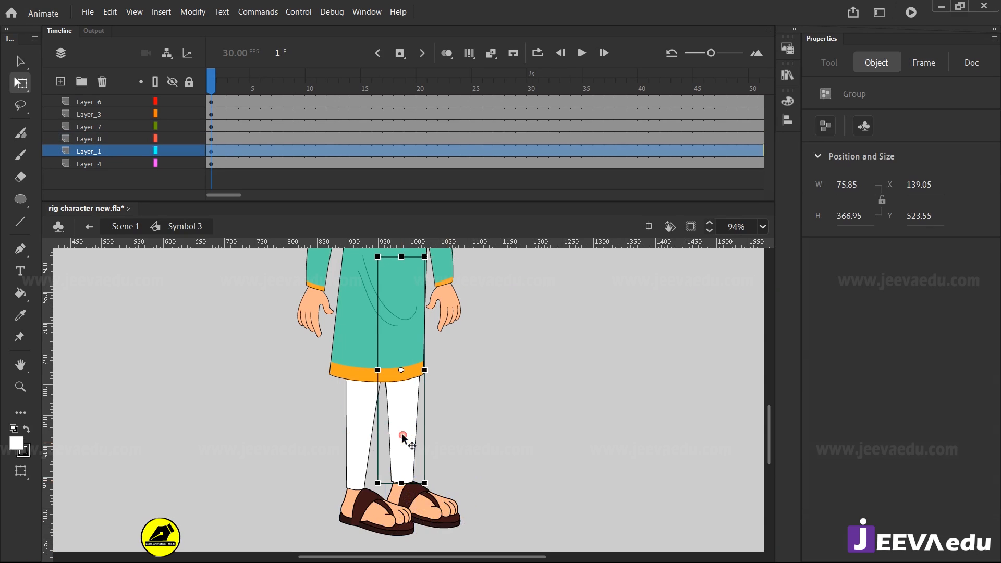
pyautogui.click(60, 81)
pyautogui.rightClick(116, 261)
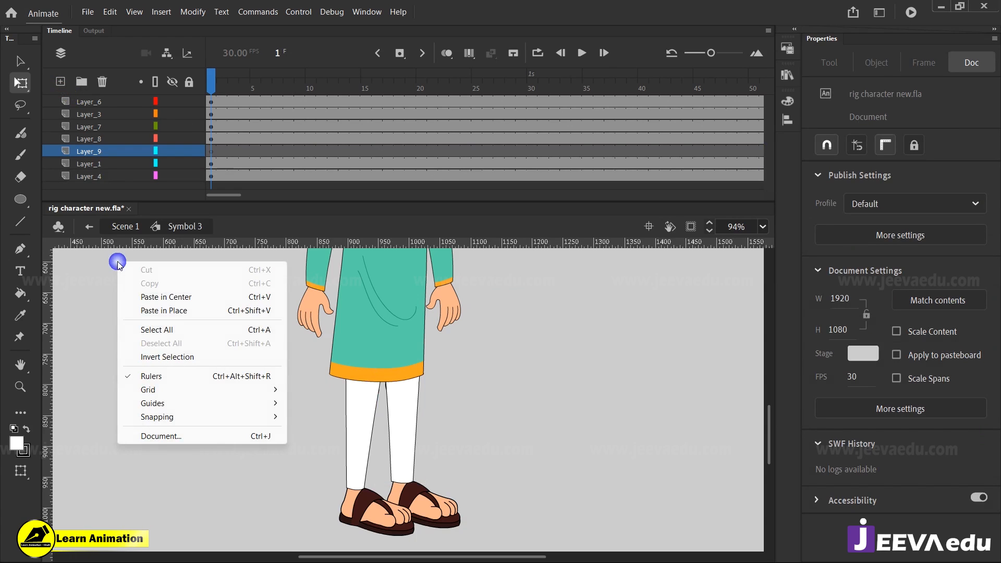
pyautogui.click(148, 311)
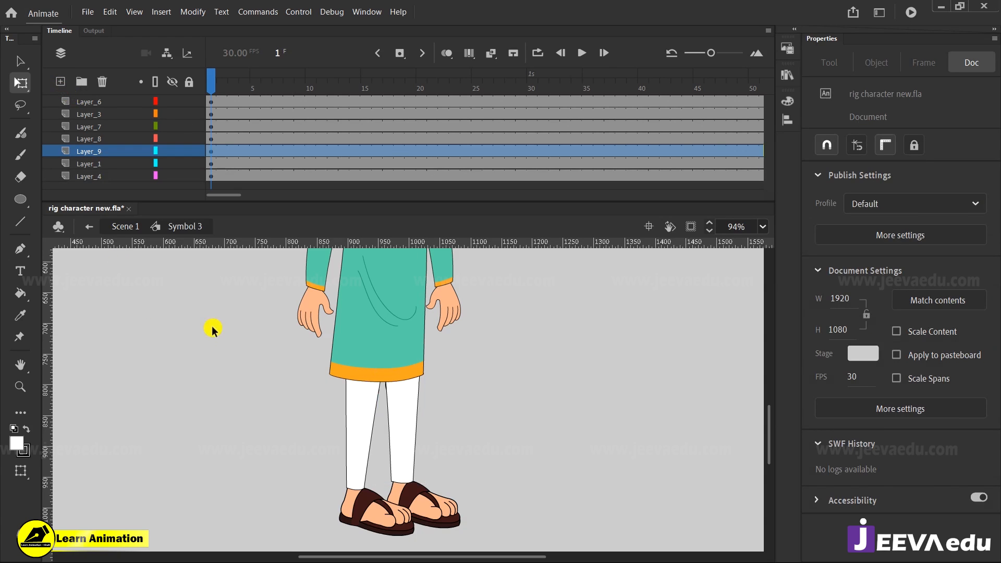
# Delete Layer_1 with the old unrigged back leg
pyautogui.click(138, 153)
pyautogui.click(125, 167)
pyautogui.click(102, 82)
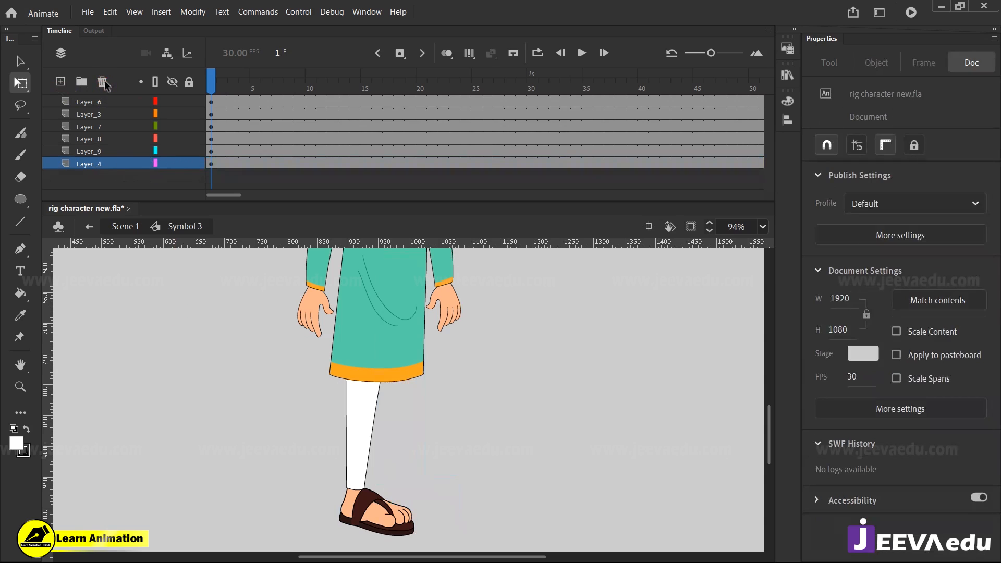
# Shift the rigged leg on Layer_8 right to the back leg's place and move Layer_8 below Layer_4
pyautogui.click(347, 415)
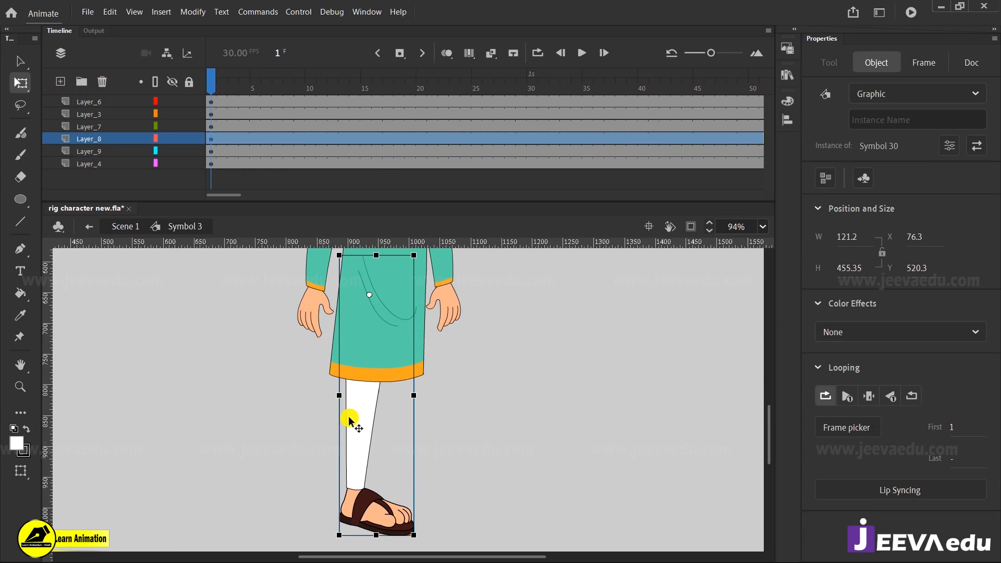
pyautogui.hotkey('shift', 'Right')
pyautogui.hotkey('shift', 'Right')
pyautogui.hotkey('shift', 'Right')
pyautogui.hotkey('shift', 'Right')
pyautogui.hotkey('shift', 'Right')
pyautogui.hotkey('shift', 'Right')
pyautogui.hotkey('shift', 'Right')
pyautogui.hotkey('shift', 'Right')
pyautogui.hotkey('shift', 'Right')
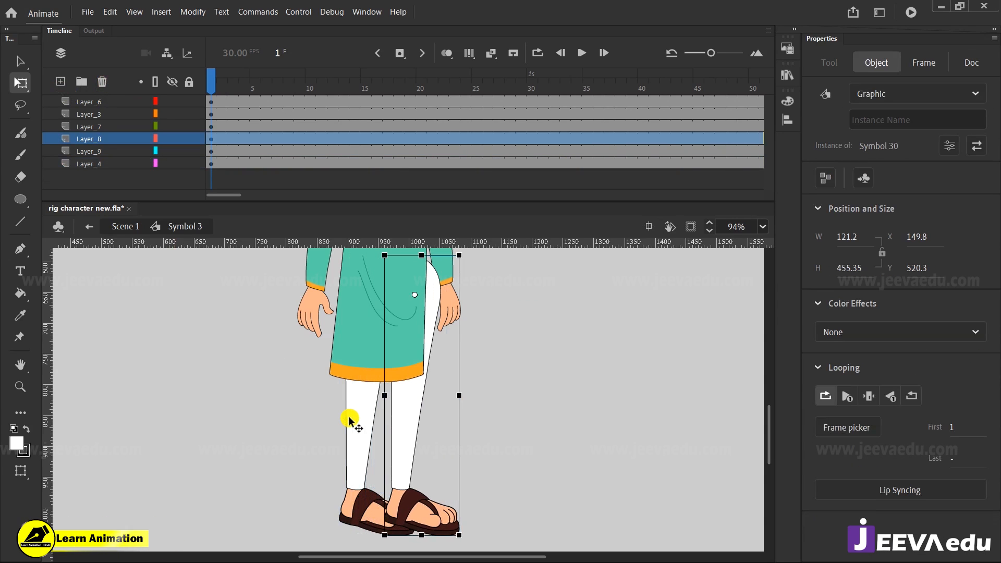
pyautogui.hotkey('shift', 'Left')
pyautogui.hotkey('shift', 'Left')
pyautogui.click(117, 140)
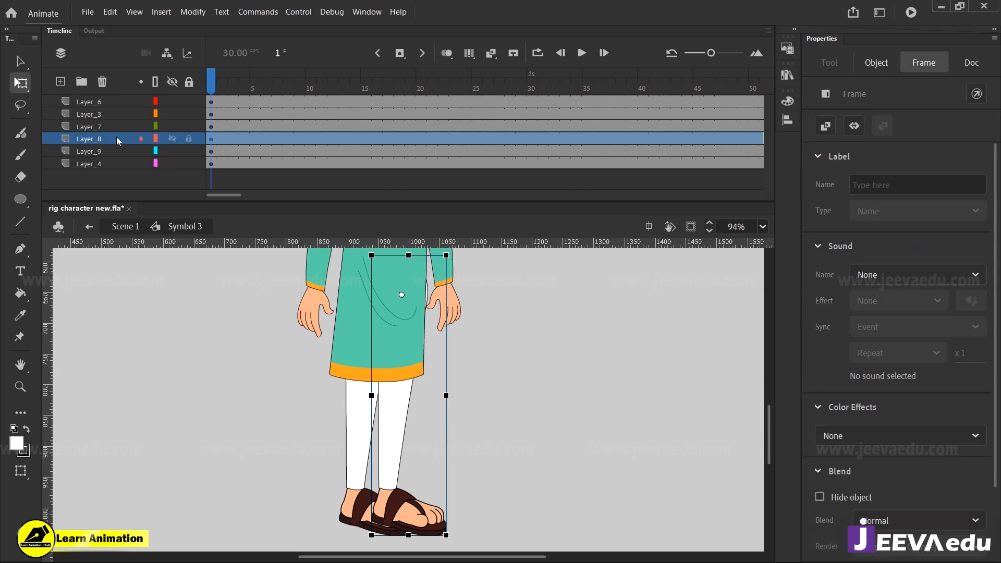
pyautogui.moveTo(117, 140); pyautogui.dragTo(116, 178)
# Rotate the back leg slightly so its foot swings forward, and scale it to 95%
pyautogui.moveTo(458, 537); pyautogui.dragTo(468, 536)
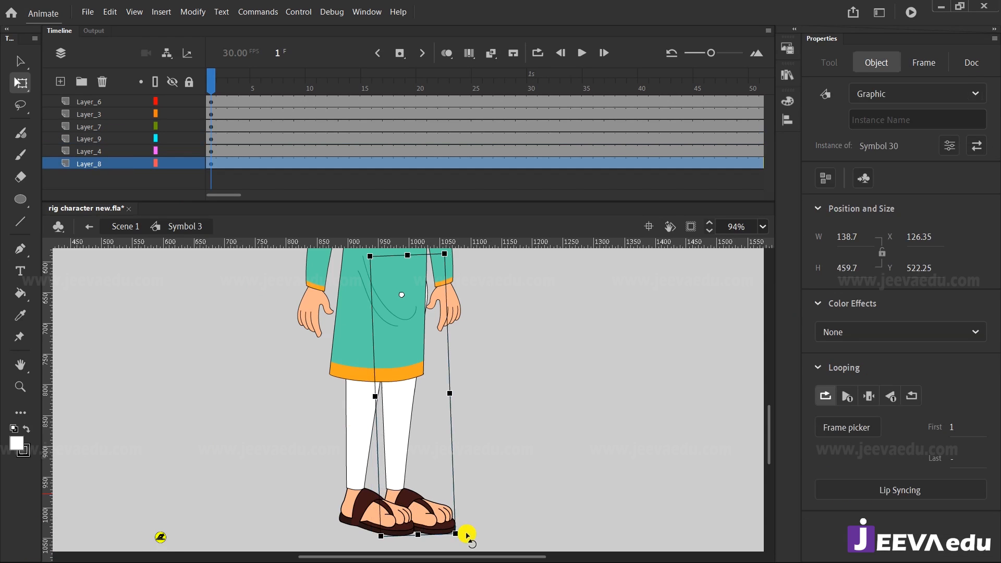
pyautogui.hotkey('ctrl', 'alt', 's')
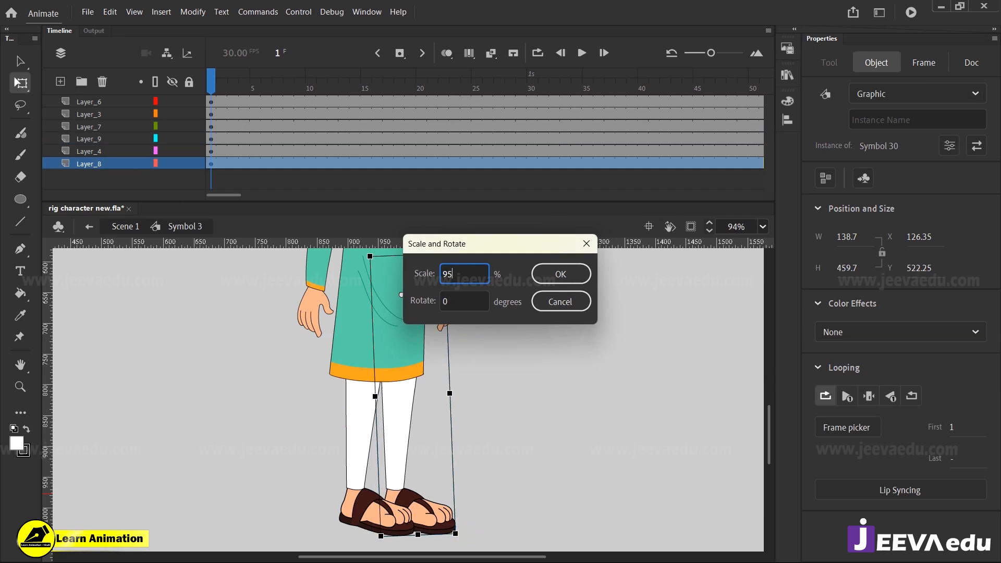
pyautogui.write('95')
pyautogui.press('Return')
# Nudge the back leg a few pixels left and shrink it further with a scale of 98%
pyautogui.press('Left')
pyautogui.press('Left')
pyautogui.press('Left')
pyautogui.press('Left')
pyautogui.press('Left')
pyautogui.press('Left')
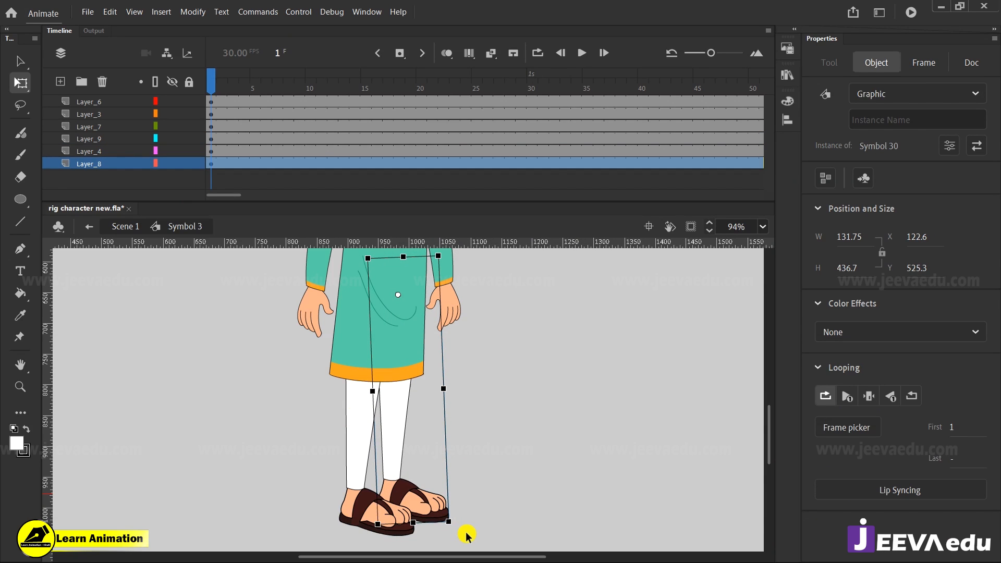
pyautogui.hotkey('ctrl', 'alt', 's')
pyautogui.write('9')
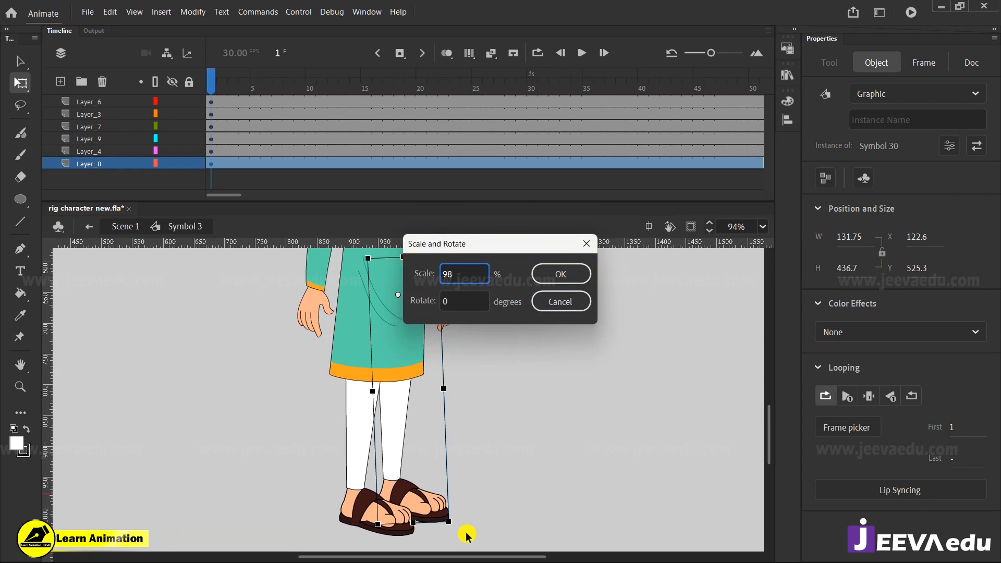
pyautogui.write('8')
pyautogui.press('Return')
# Nudge the back leg right and down to about X 130.9, Y 531.7
pyautogui.press('Right')
pyautogui.press('Right')
pyautogui.press('Right')
pyautogui.press('Right')
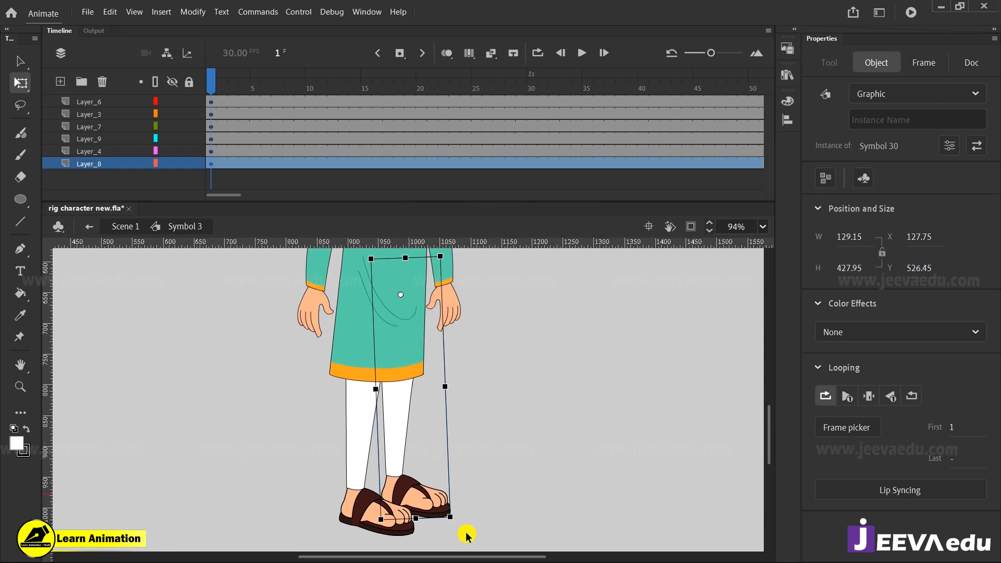
pyautogui.press('Right')
pyautogui.press('Right')
pyautogui.press('Down')
pyautogui.press('Down')
pyautogui.press('Down')
pyautogui.press('Down')
pyautogui.press('Down')
pyautogui.press('Right')
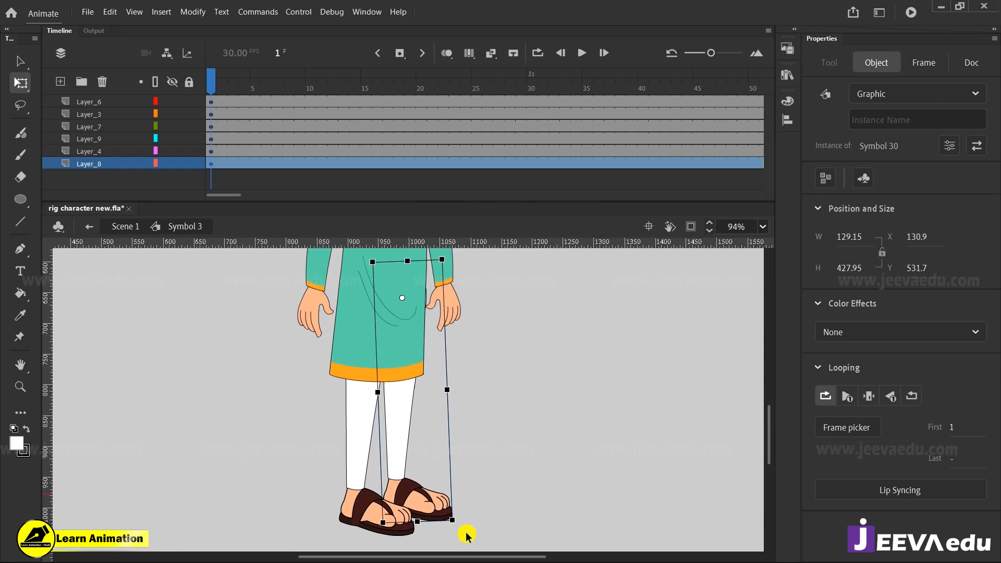
# Open the back leg's Symbol 30 and try rotating the lower leg to check whether both legs bend together
pyautogui.rightClick(432, 510)
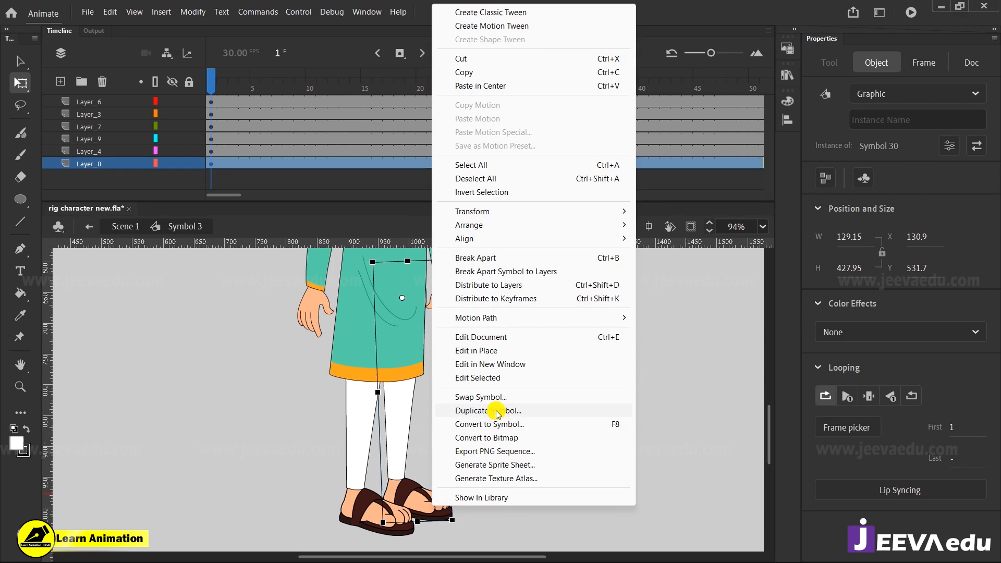
pyautogui.click(306, 456)
pyautogui.click(395, 455)
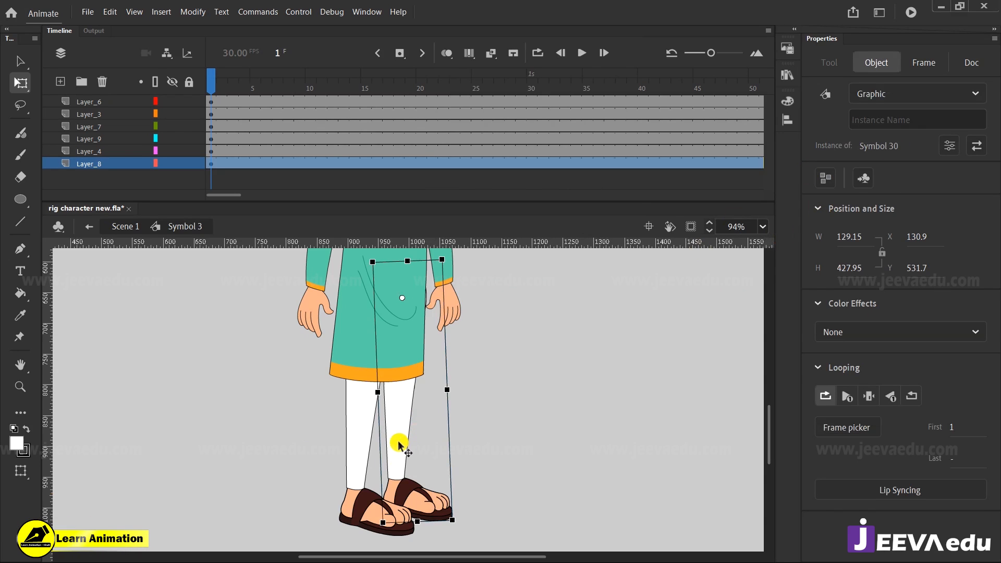
pyautogui.doubleClick(395, 440)
pyautogui.click(404, 471)
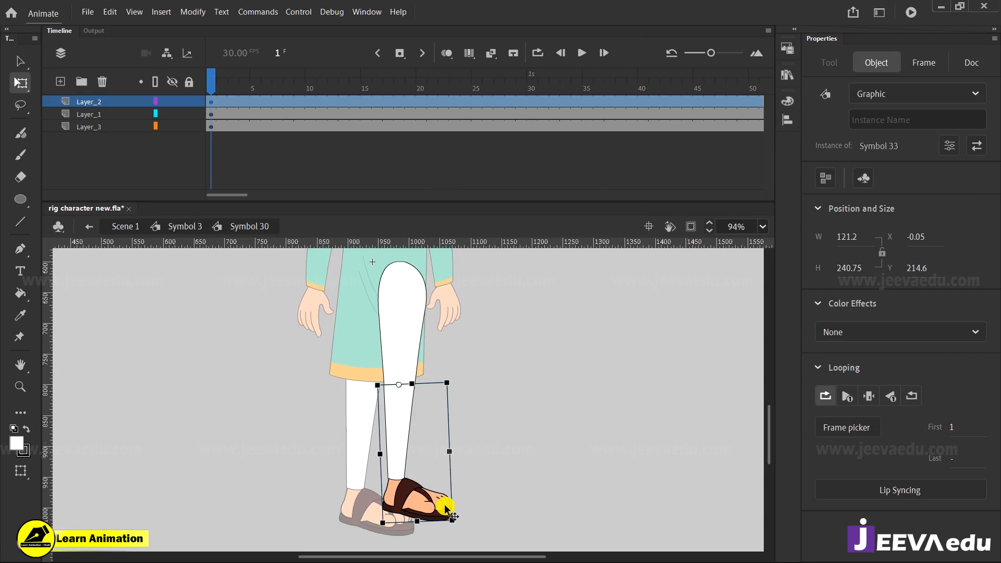
pyautogui.moveTo(461, 521); pyautogui.dragTo(270, 460)
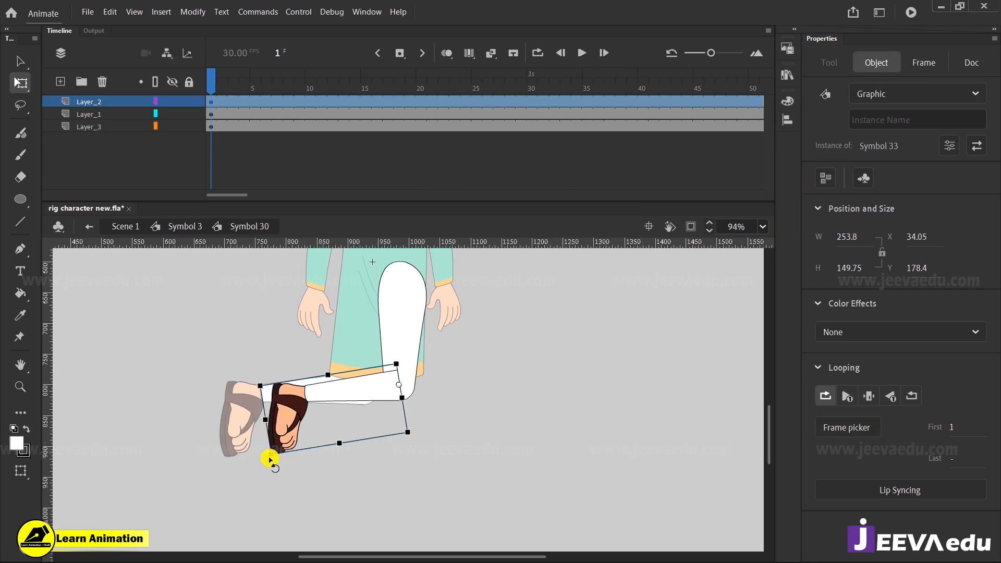
pyautogui.hotkey('ctrl', 'z')
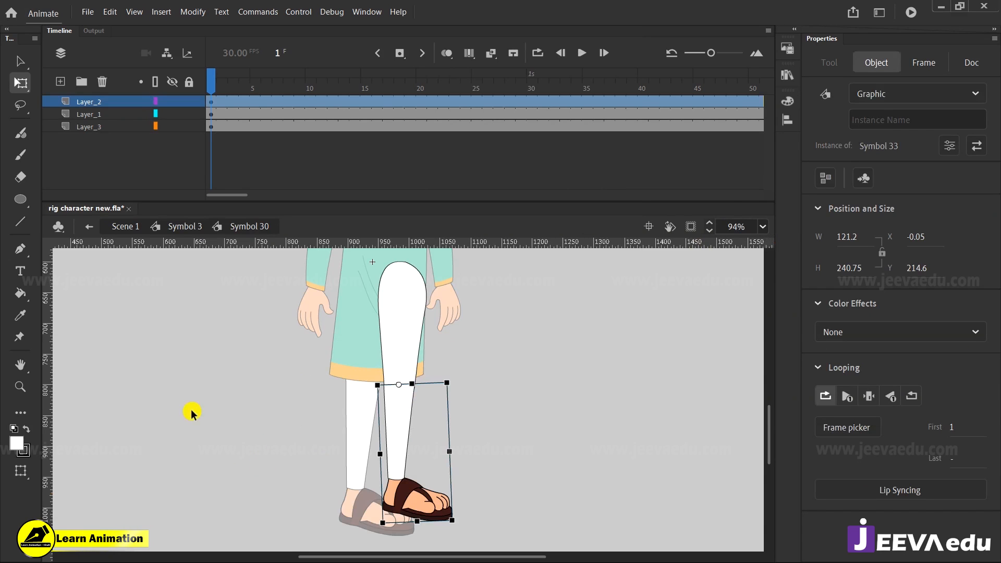
pyautogui.doubleClick(172, 378)
# Duplicate the back leg's symbol under the name dbdfbdfb so it is independent of the front leg
pyautogui.rightClick(399, 449)
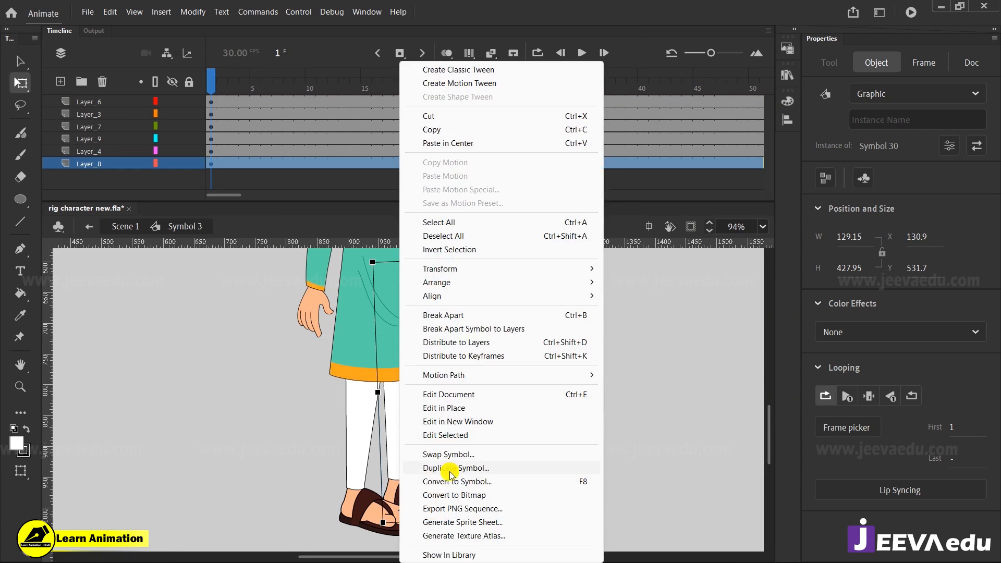
pyautogui.click(453, 469)
pyautogui.write('dbdfbdfb')
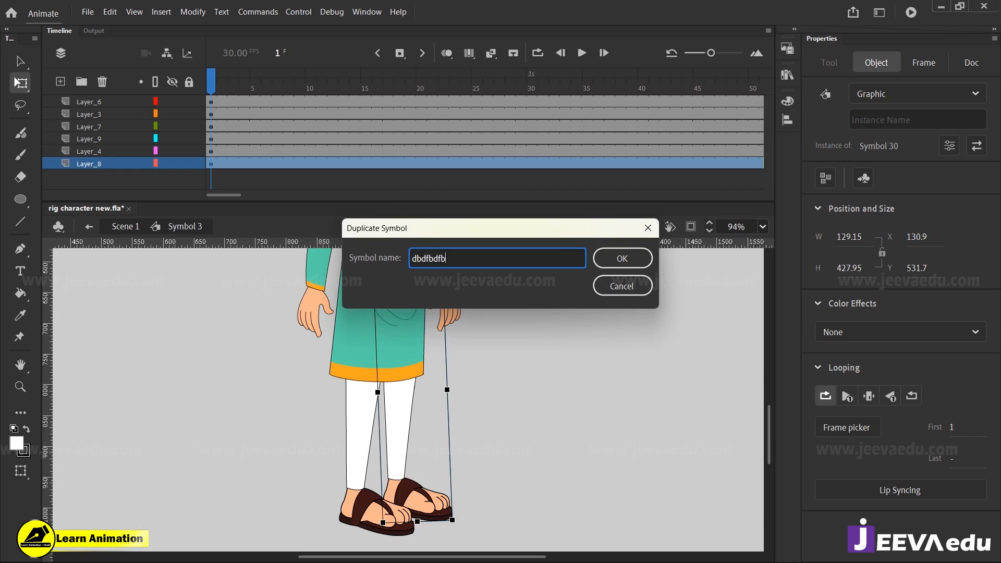
pyautogui.click(619, 259)
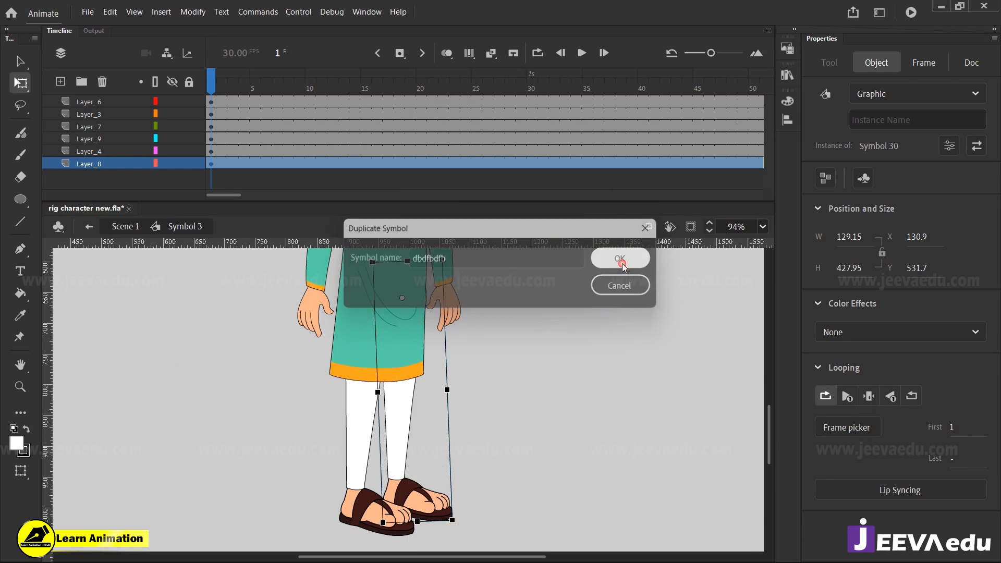
# Open the duplicated leg symbol and test its knee by rotating the lower leg backward, undoing the rotation
pyautogui.doubleClick(399, 418)
pyautogui.click(399, 417)
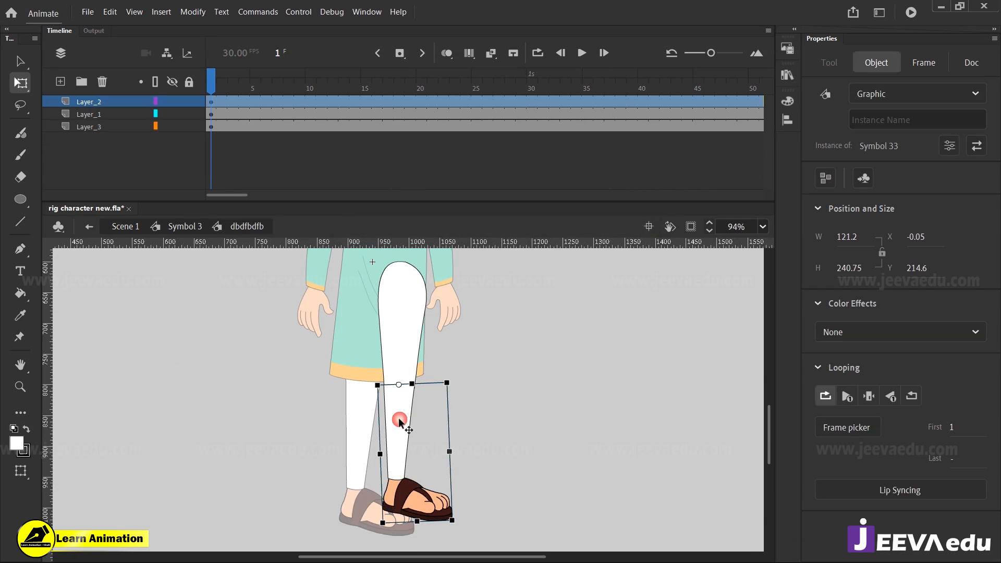
pyautogui.moveTo(459, 510); pyautogui.dragTo(263, 406)
pyautogui.click(426, 445)
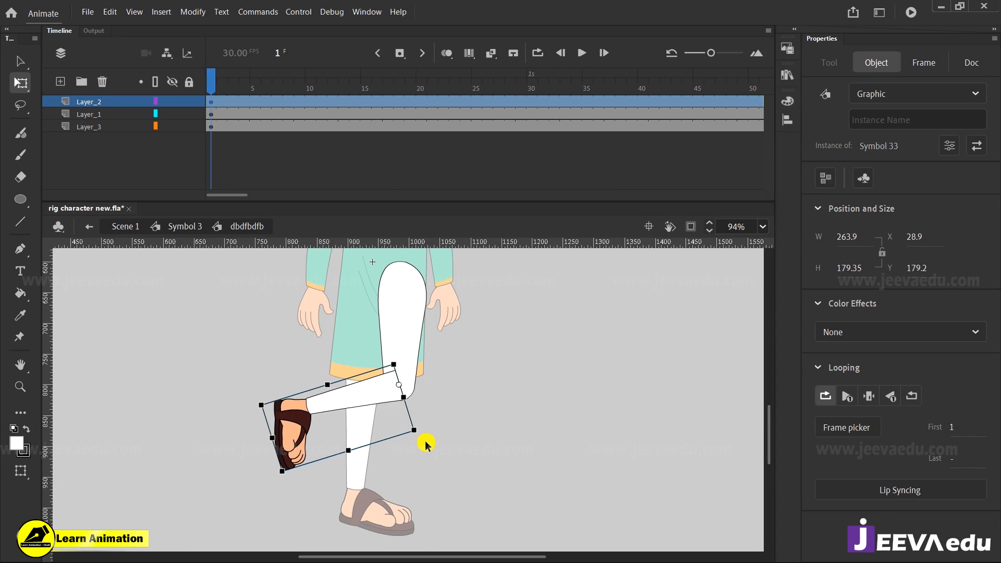
pyautogui.moveTo(426, 444); pyautogui.dragTo(418, 447)
# Duplicate the lower-leg symbol inside the back leg under the name dsbdfb
pyautogui.rightClick(399, 429)
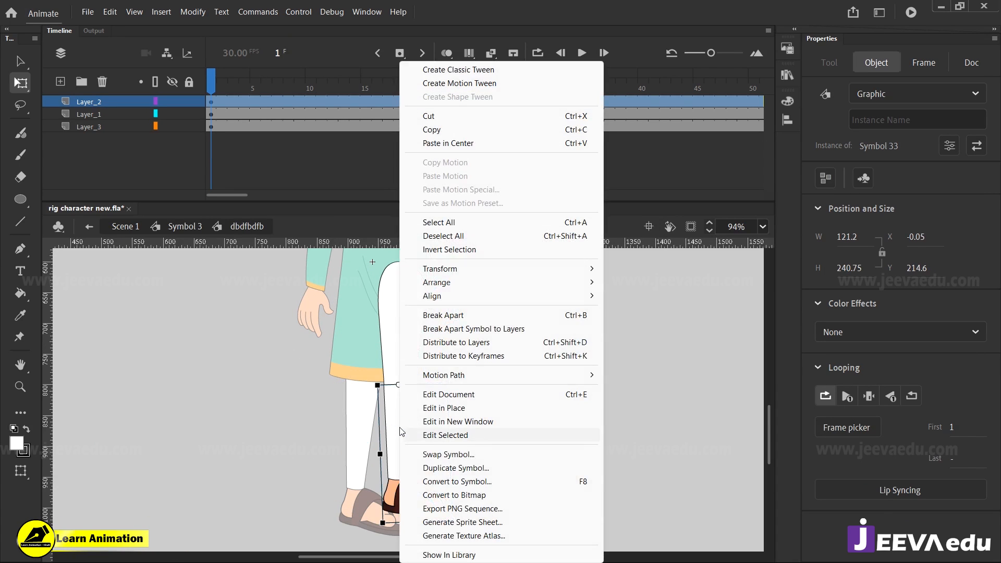
pyautogui.click(443, 467)
pyautogui.write('dsbdfb')
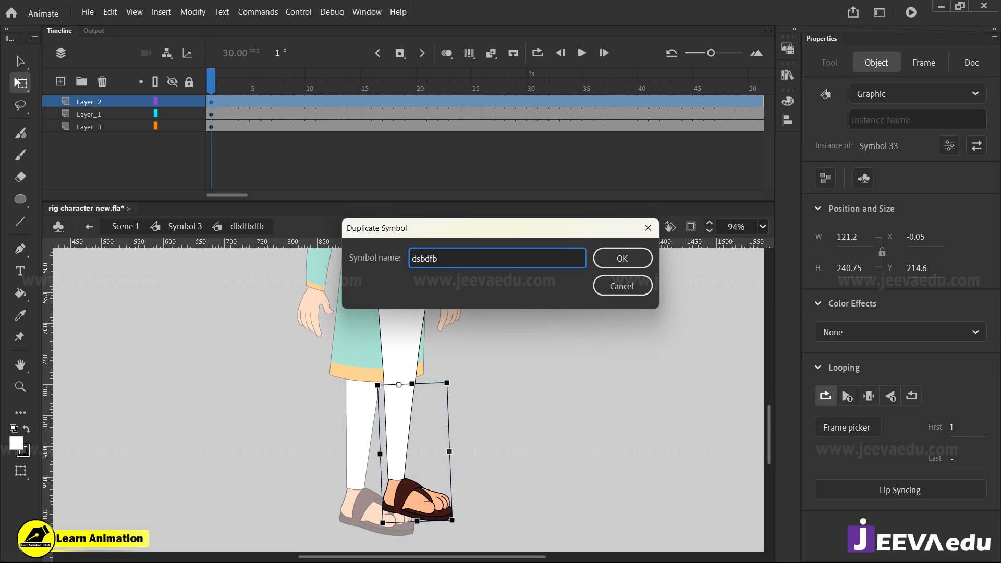
pyautogui.click(642, 255)
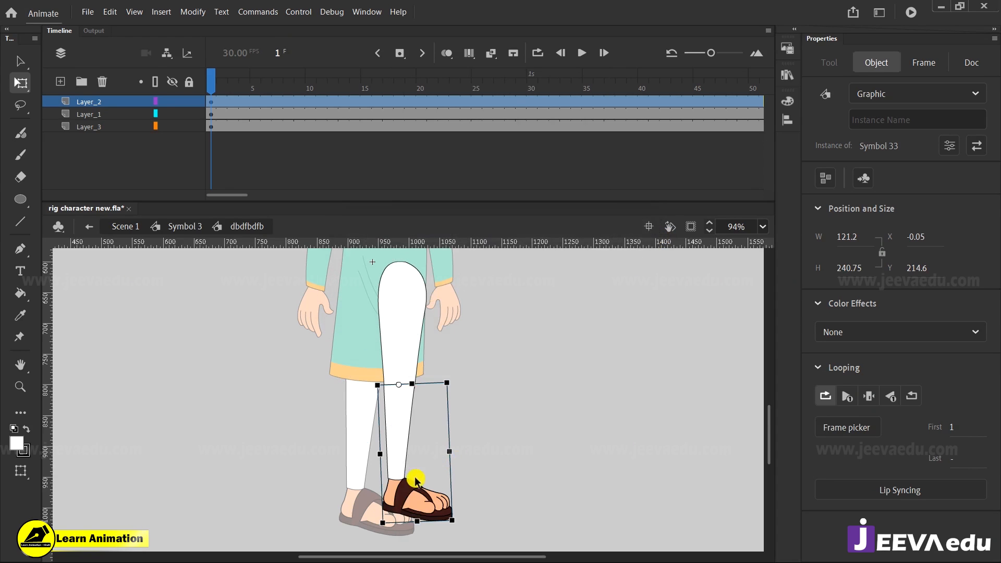
# Open the duplicated lower leg and try moving its foot away from the shin
pyautogui.doubleClick(414, 499)
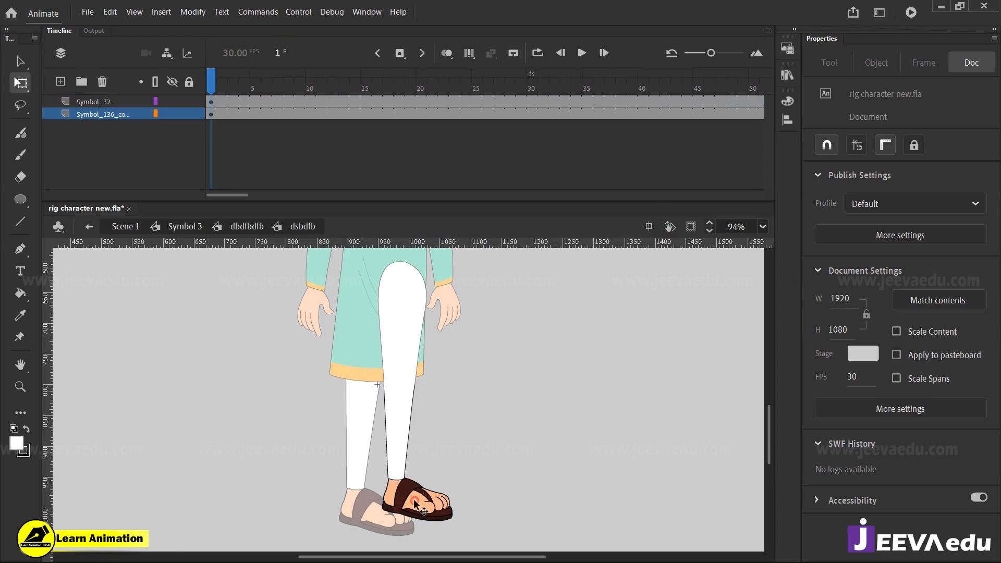
pyautogui.moveTo(415, 500); pyautogui.dragTo(546, 479)
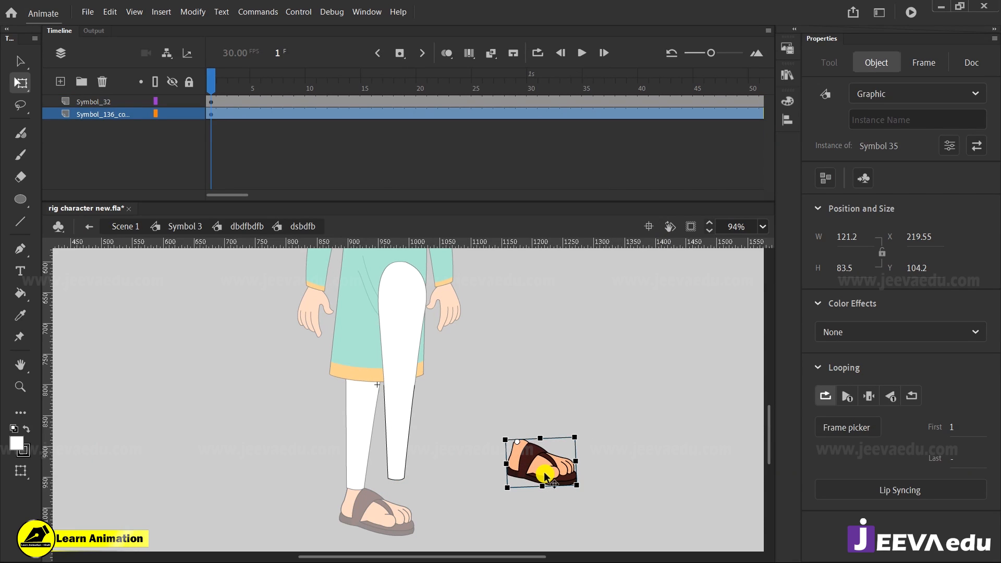
pyautogui.hotkey('ctrl', 'z')
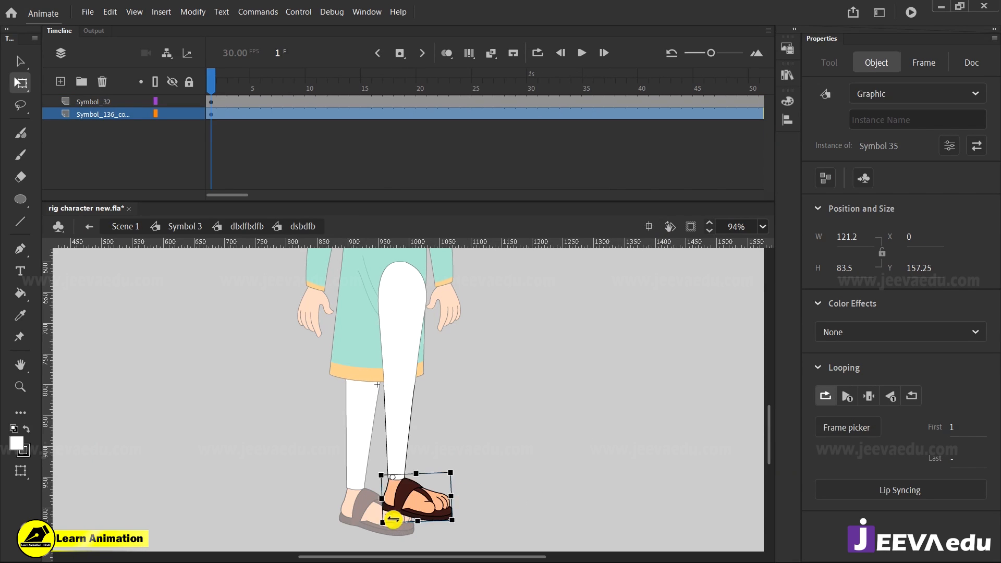
# Return to Symbol 3 and test the back leg's hip pivot by swinging the leg forward, undoing the rotation
pyautogui.doubleClick(233, 385)
pyautogui.doubleClick(234, 386)
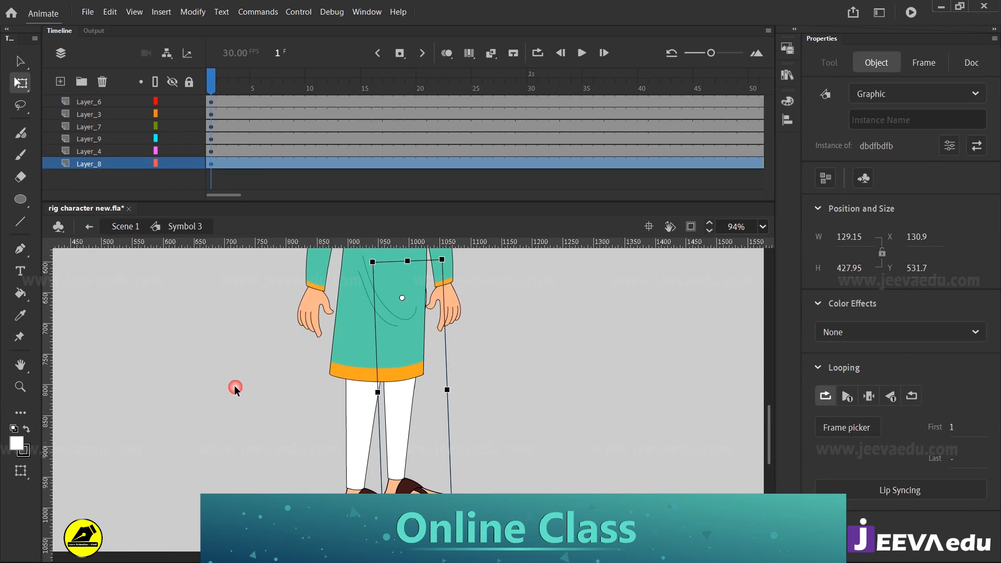
pyautogui.moveTo(456, 523); pyautogui.dragTo(500, 502)
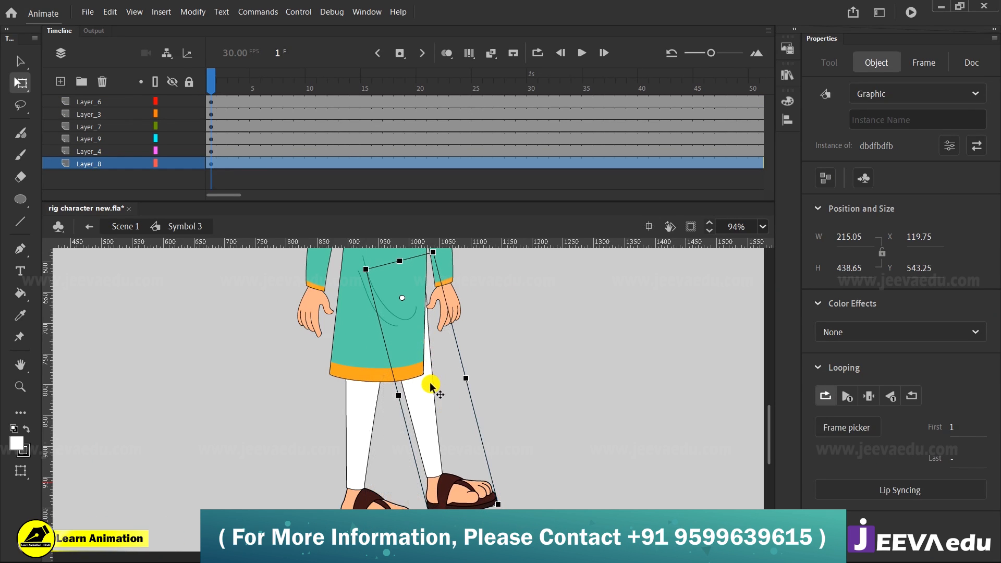
pyautogui.hotkey('ctrl', 'z')
# Open the kurta's Symbol 29 and select only the kurta body group, leaving out the collar and button strip
pyautogui.click(405, 368)
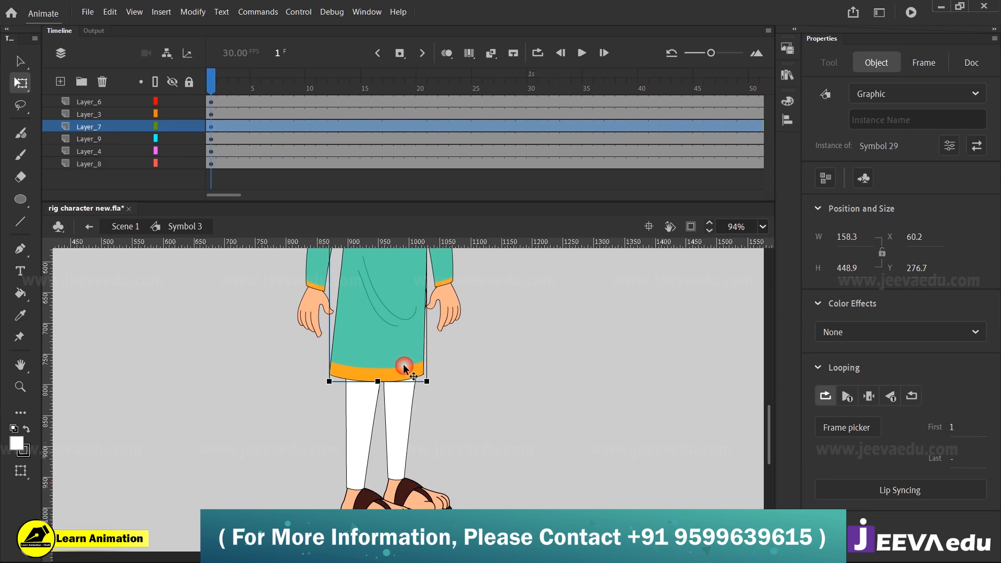
pyautogui.moveTo(403, 361); pyautogui.dragTo(435, 415)
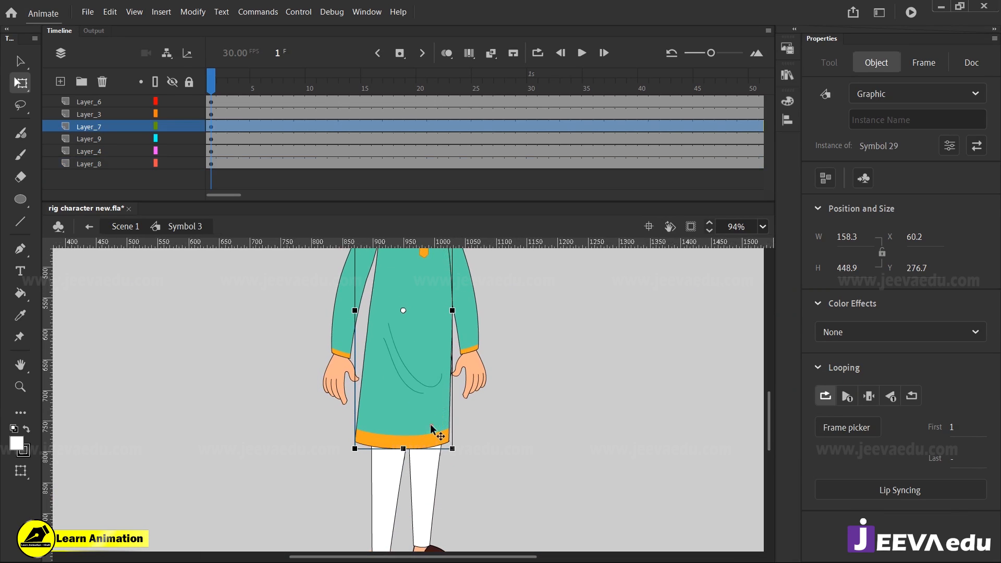
pyautogui.doubleClick(432, 428)
pyautogui.moveTo(513, 388); pyautogui.dragTo(502, 453)
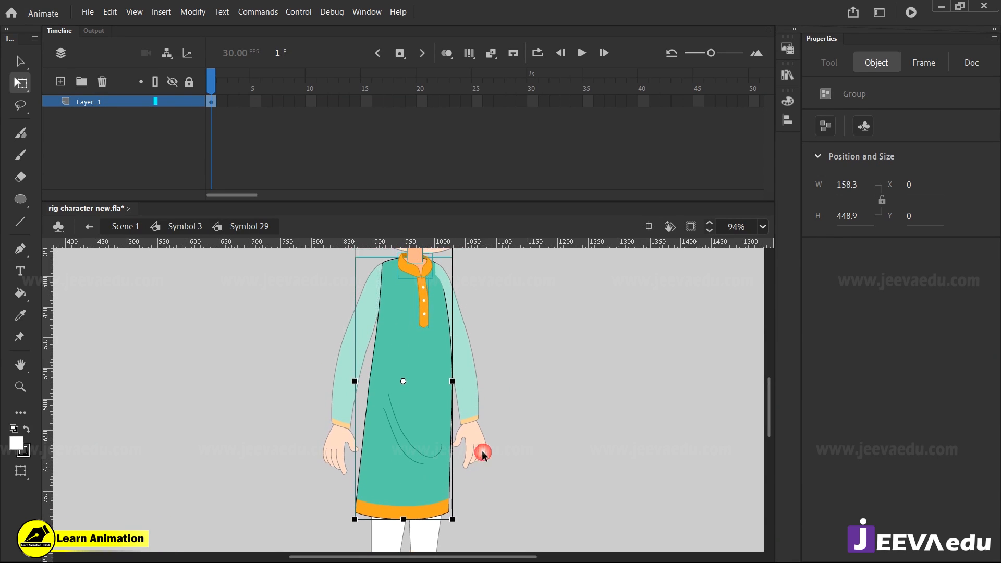
pyautogui.click(483, 499)
pyautogui.click(427, 496)
pyautogui.moveTo(427, 496); pyautogui.dragTo(398, 500)
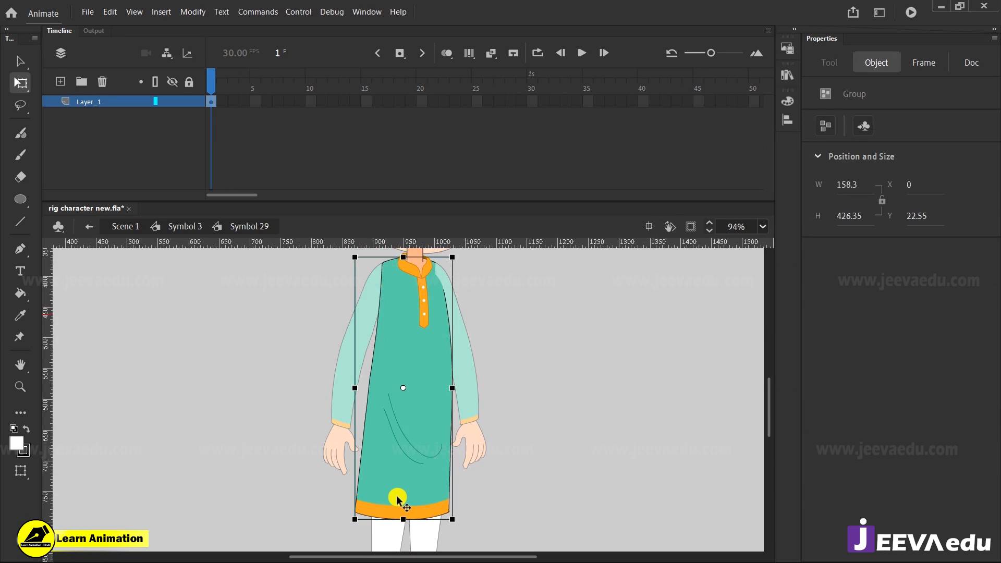
# Cut the kurta body and paste it in place on a new layer, Layer_2, placed below Layer_1
pyautogui.hotkey('ctrl', 'x')
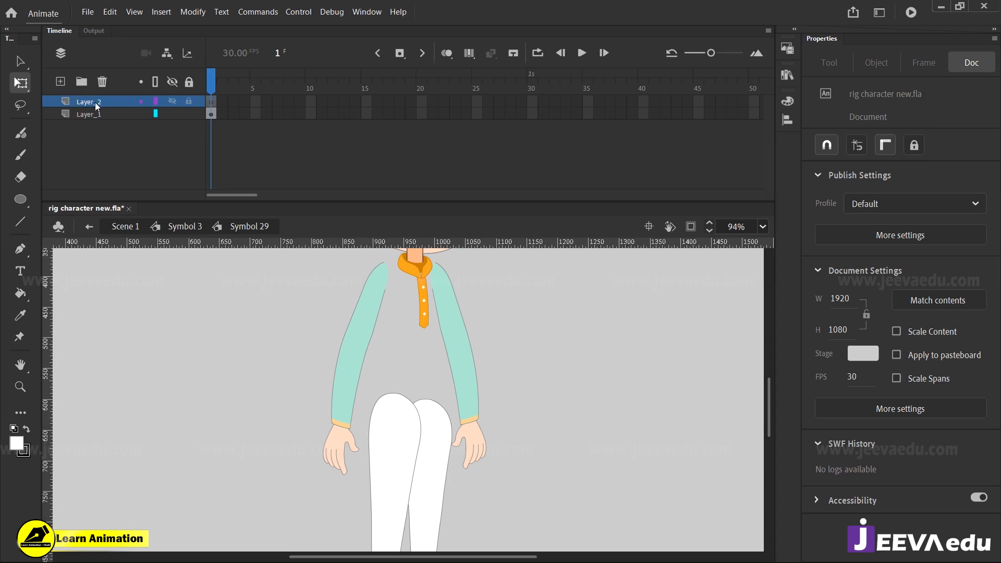
pyautogui.moveTo(95, 105); pyautogui.dragTo(99, 120)
pyautogui.rightClick(189, 317)
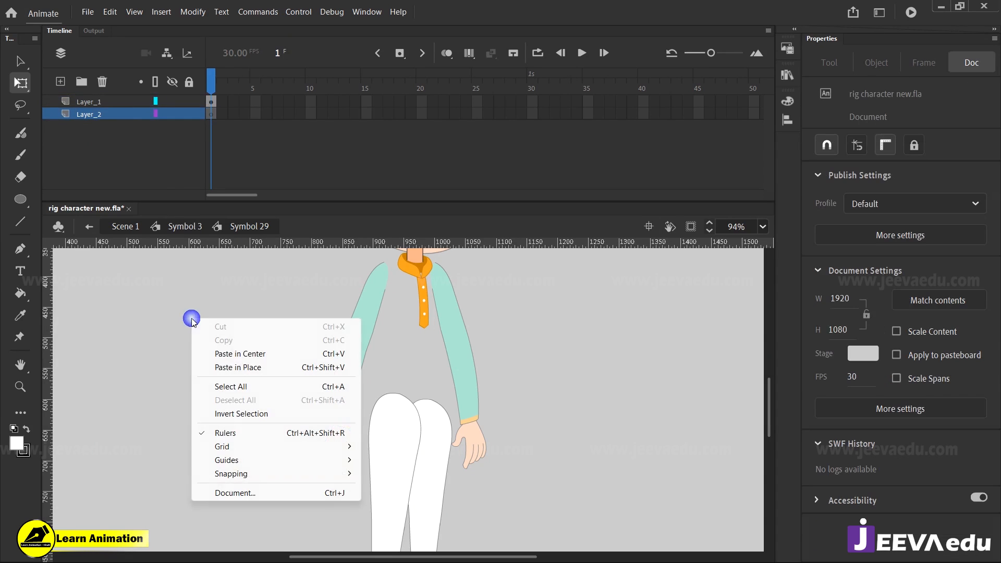
pyautogui.click(239, 368)
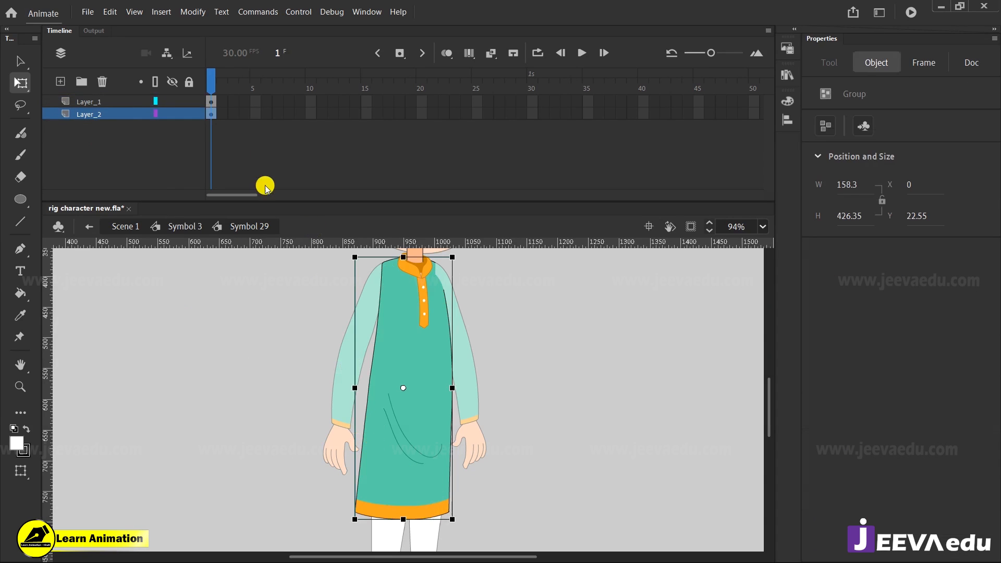
# Hide Layer_1 and break apart the kurta body group on Layer_2
pyautogui.click(175, 102)
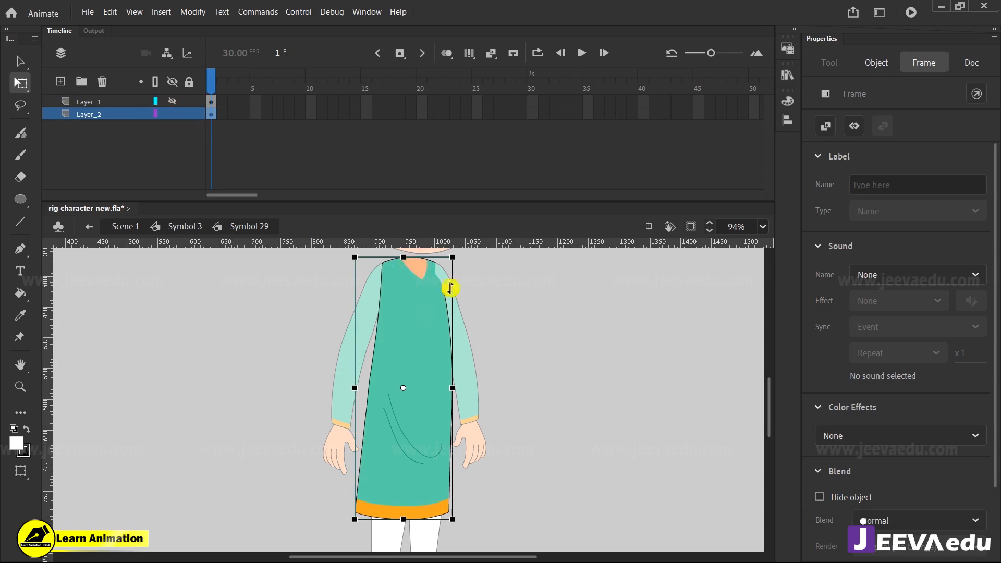
pyautogui.hotkey('ctrl', 'b')
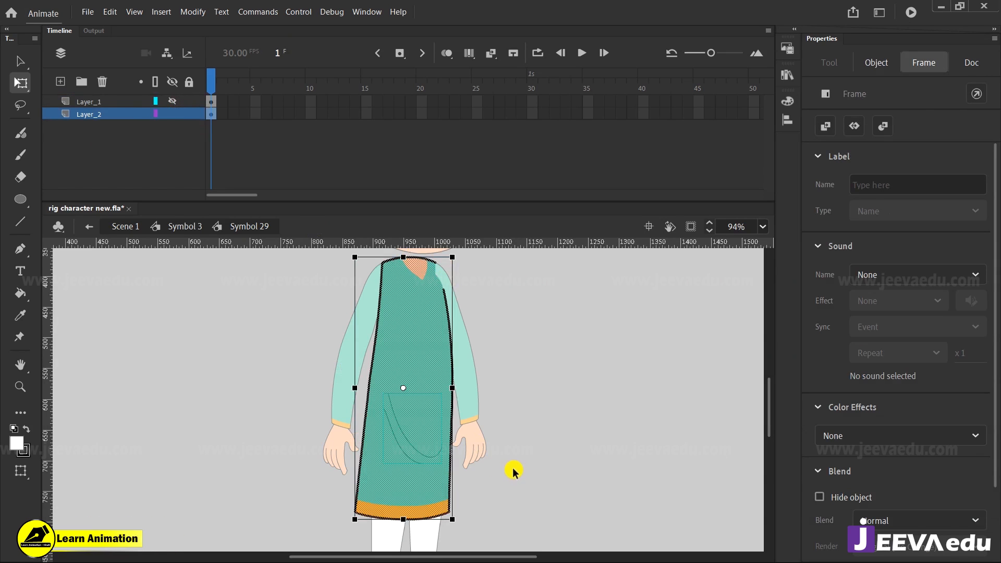
pyautogui.click(424, 458)
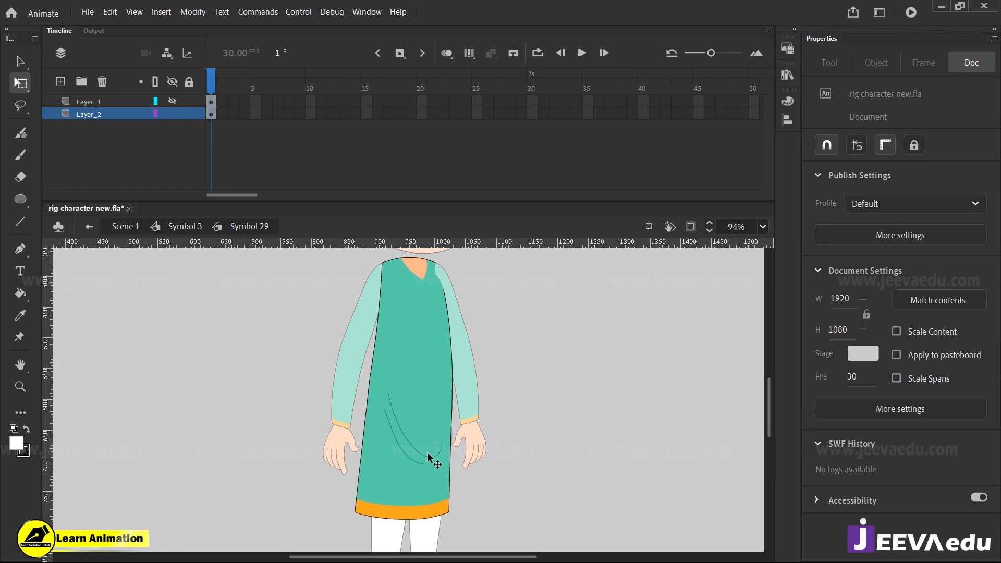
# Cut the kurta's fold-line group, paste it in place on a new layer, Layer_3, above Layer_2, and hide that layer
pyautogui.click(427, 455)
pyautogui.click(419, 457)
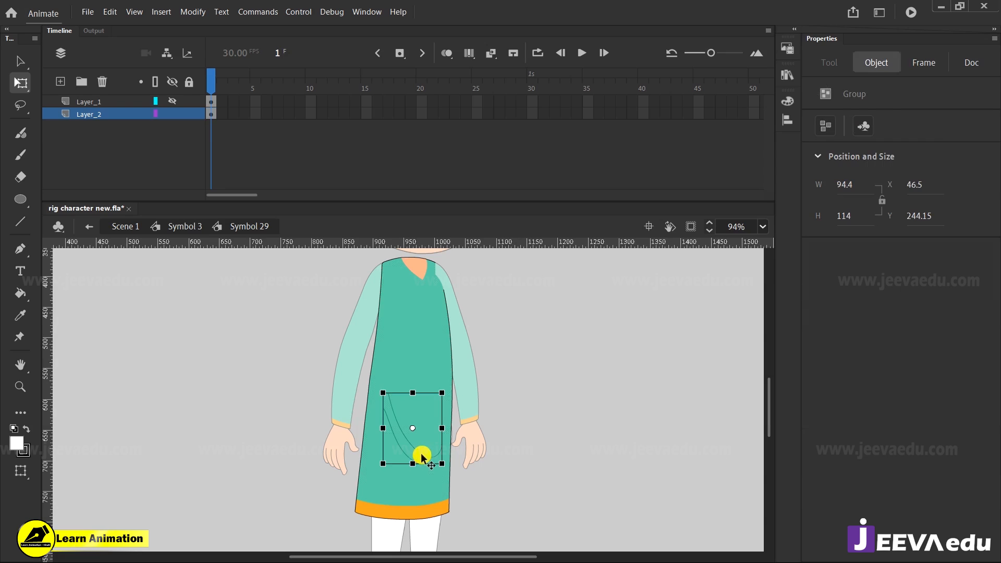
pyautogui.hotkey('ctrl', 'x')
pyautogui.click(60, 82)
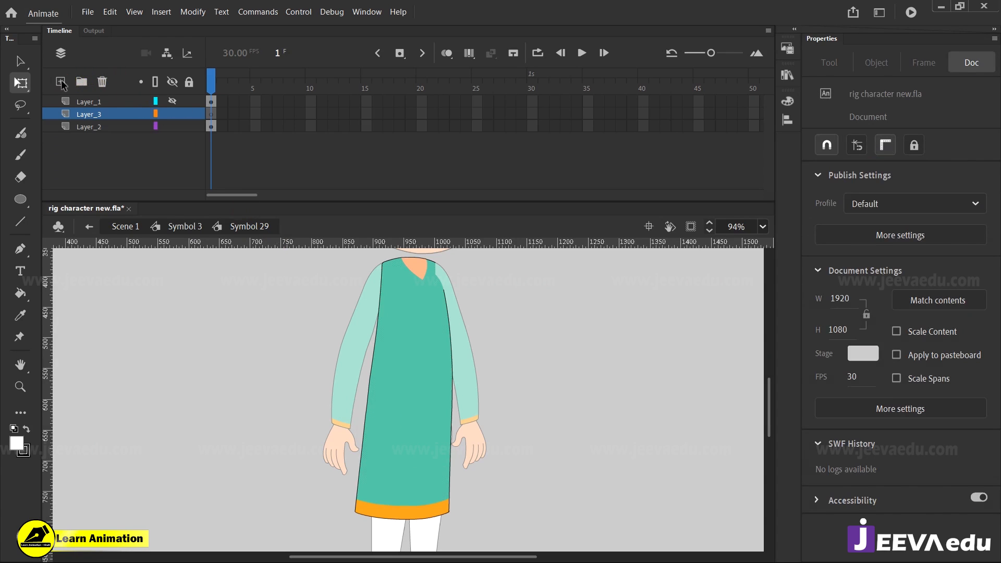
pyautogui.rightClick(157, 264)
pyautogui.click(194, 318)
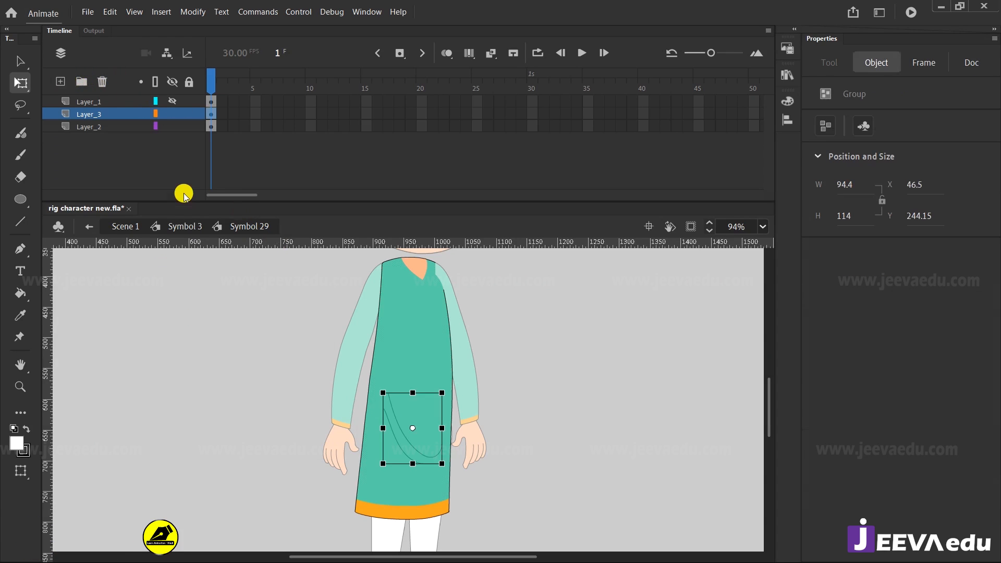
pyautogui.click(179, 119)
pyautogui.click(173, 115)
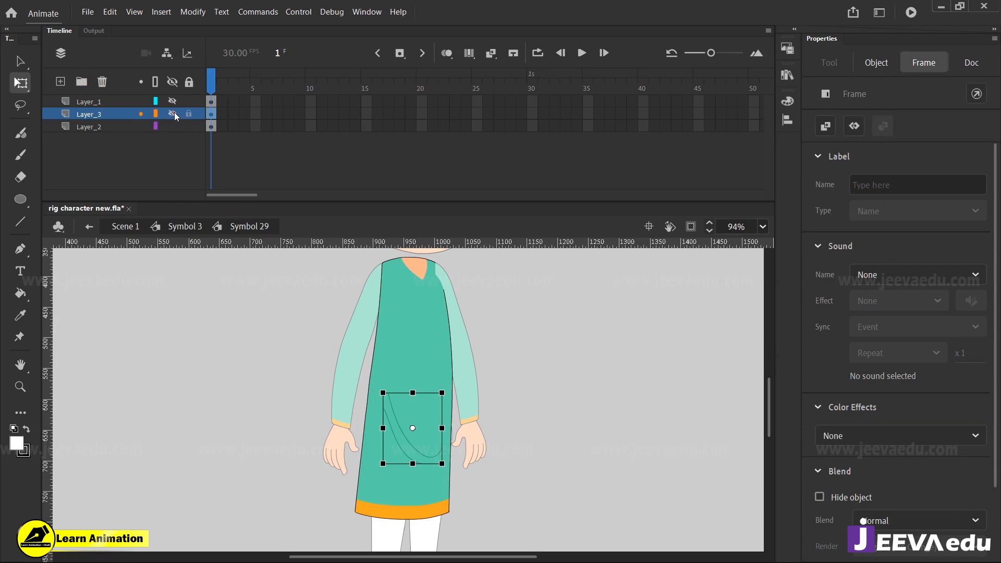
# Examine the separated kurta shapes by selecting the orange hem and the teal body fill in turn
pyautogui.click(408, 511)
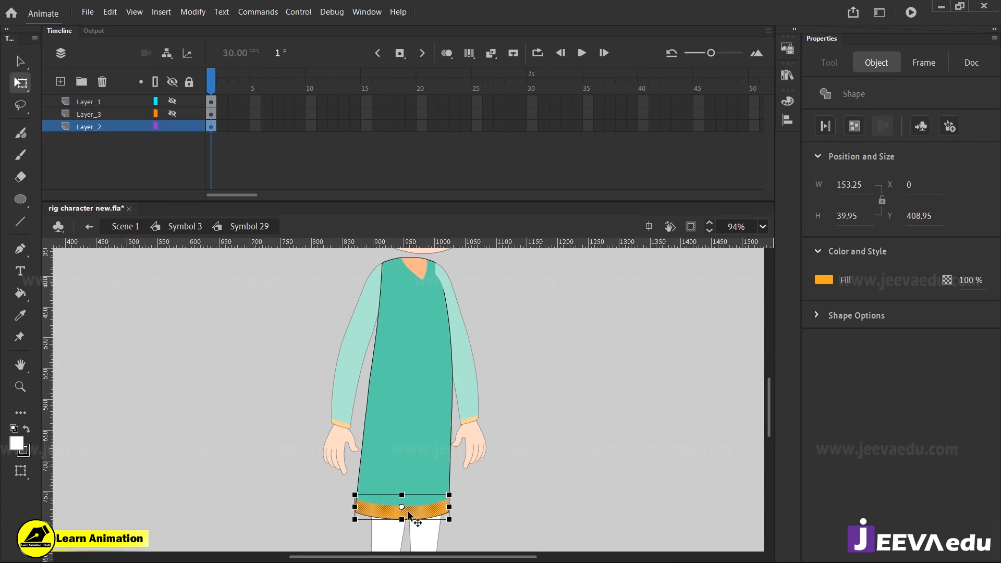
pyautogui.doubleClick(409, 515)
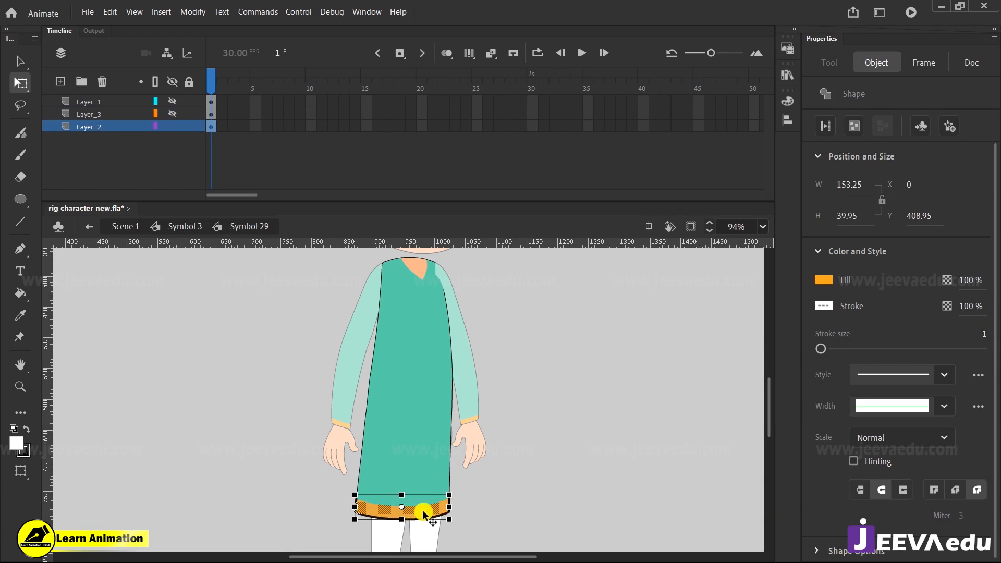
pyautogui.click(476, 527)
pyautogui.press('z')
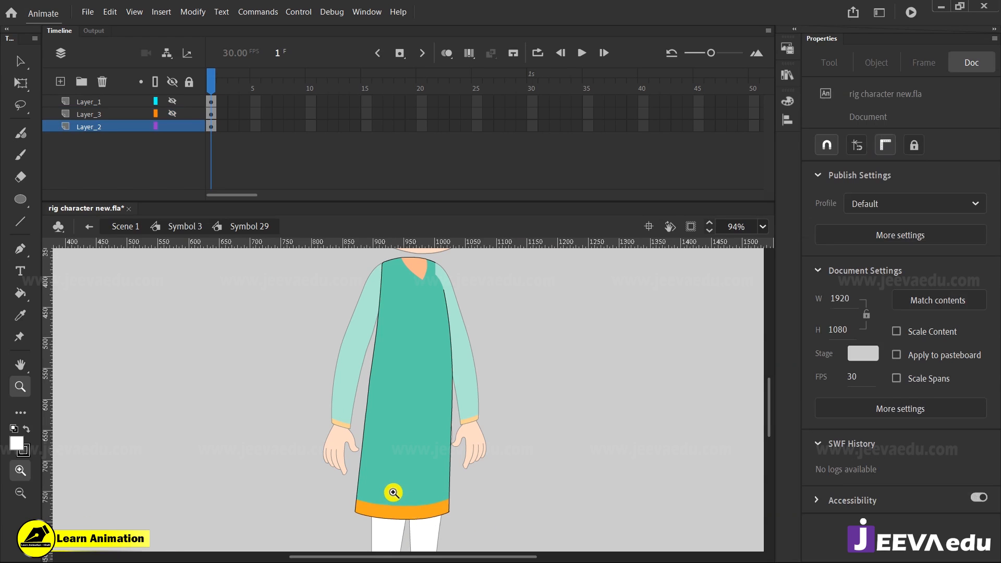
pyautogui.press('v')
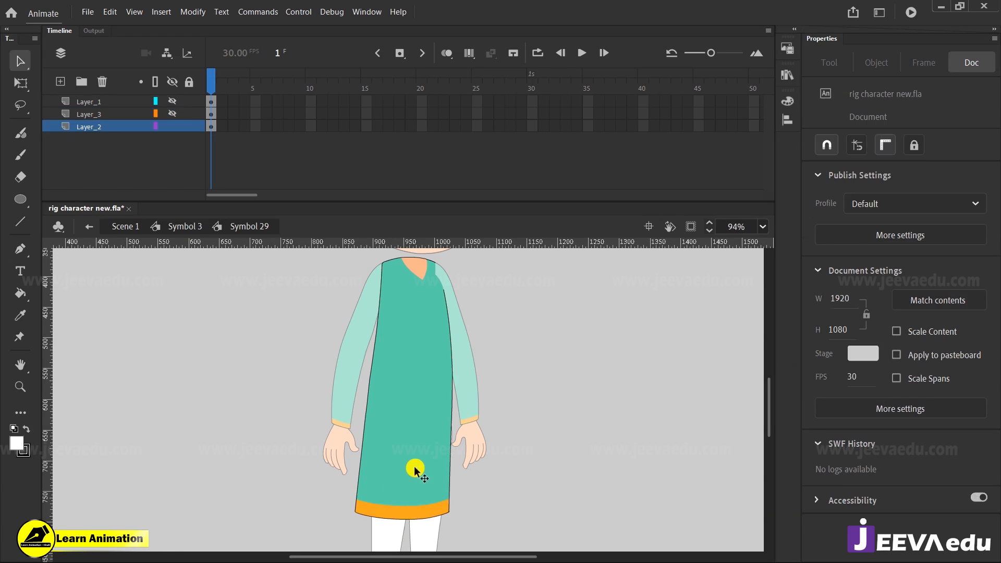
pyautogui.click(418, 460)
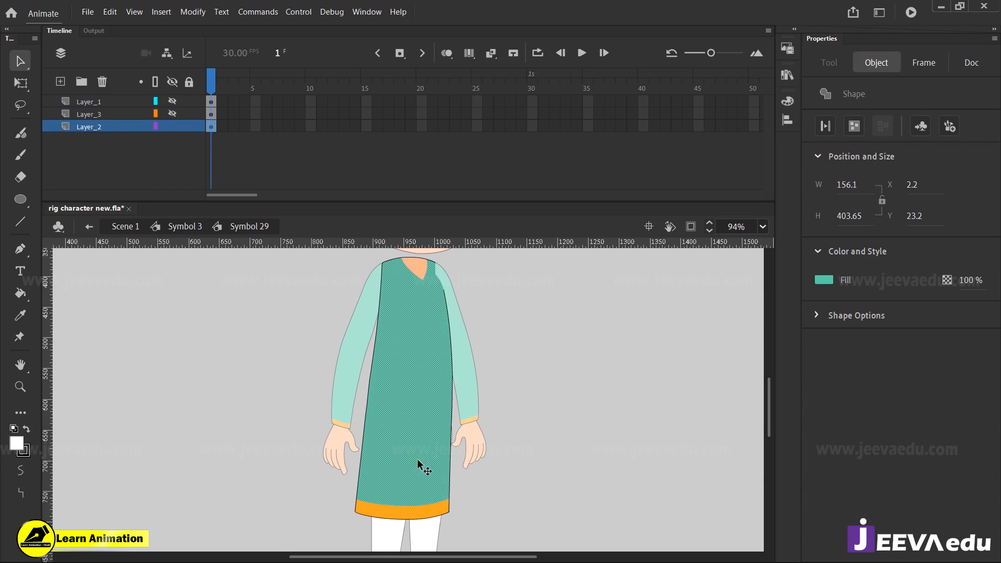
# Cut the skin-coloured neckline patch and paste it in place on a new layer, Layer_4, above Layer_2
pyautogui.click(423, 276)
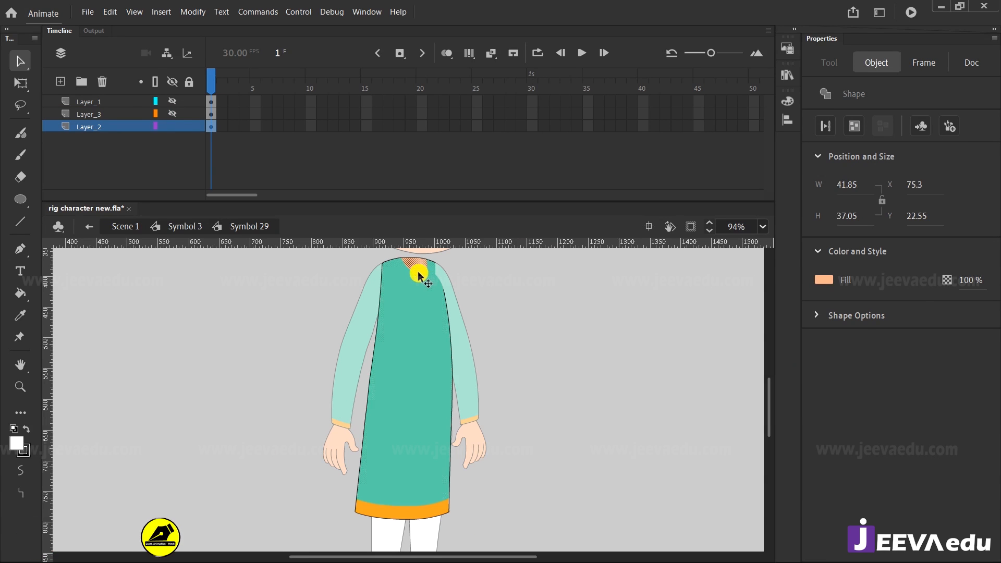
pyautogui.press('Delete')
pyautogui.click(60, 82)
pyautogui.rightClick(172, 320)
pyautogui.click(213, 370)
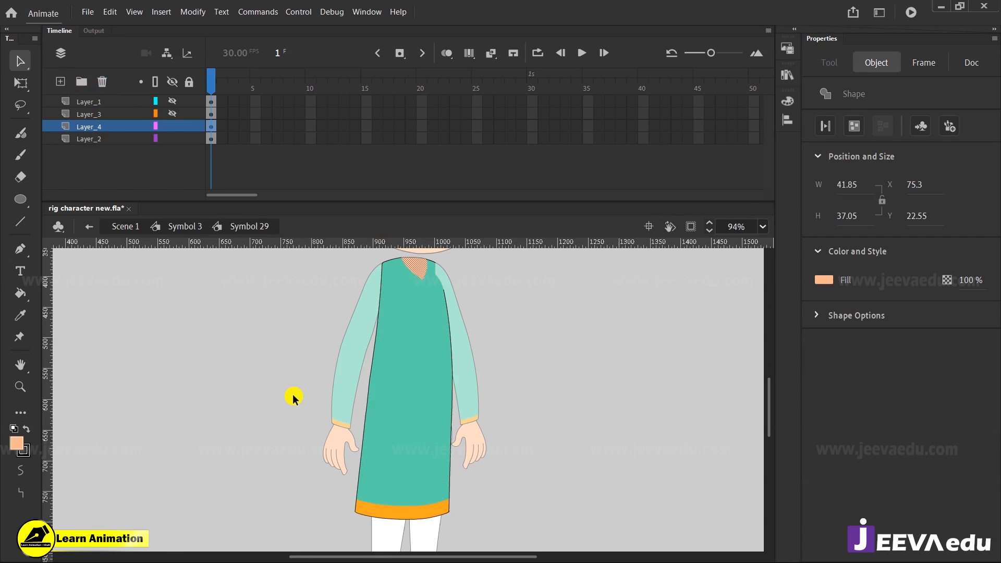
# Convert the pasted neckline patch to a Graphic symbol and hide Layer_4
pyautogui.press('F8')
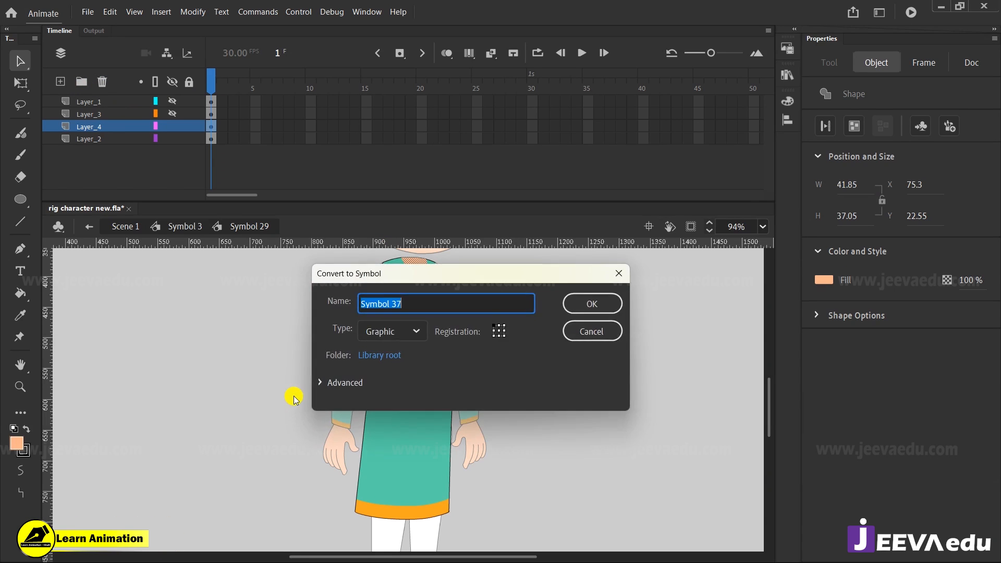
pyautogui.press('Return')
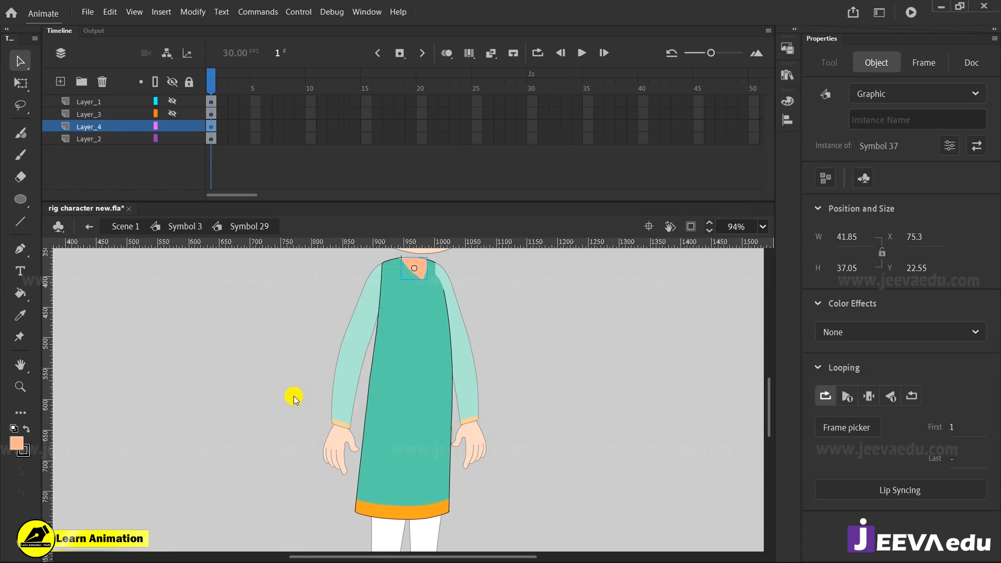
pyautogui.click(174, 127)
pyautogui.click(173, 126)
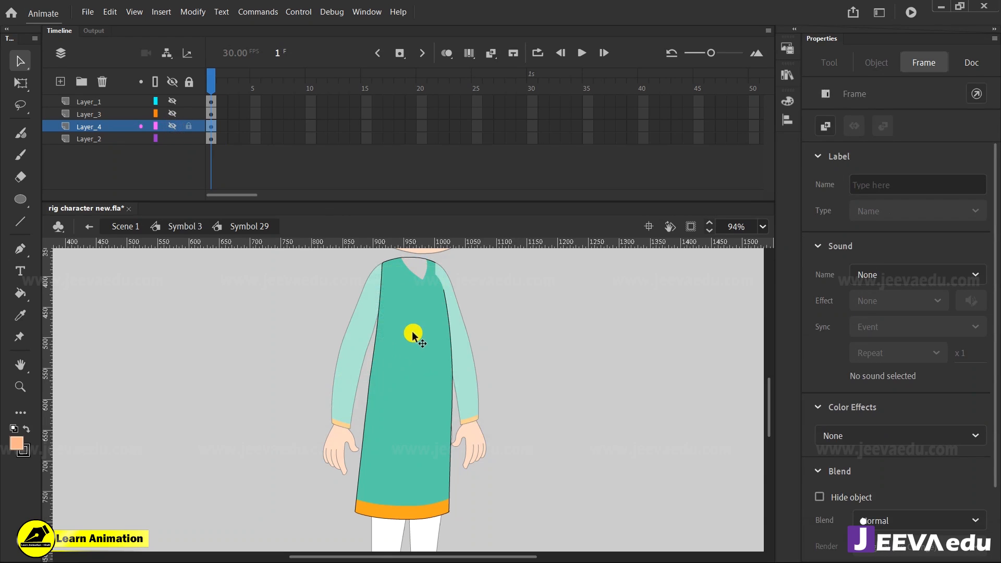
# Sample the kurta's teal colour and fill the empty neckline gap with it on Layer_2
pyautogui.press('i')
pyautogui.click(419, 299)
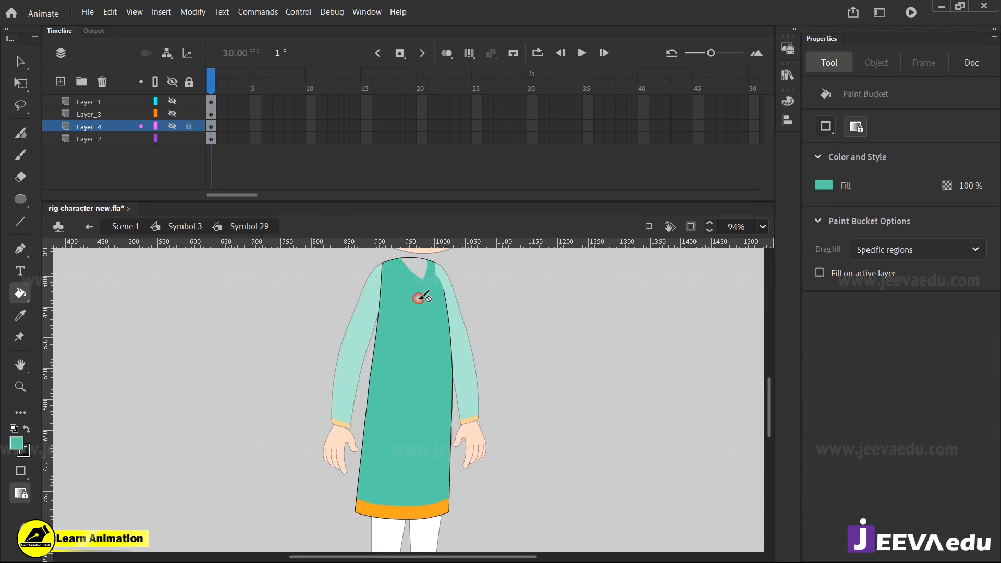
pyautogui.press('z')
pyautogui.moveTo(369, 252); pyautogui.dragTo(475, 323)
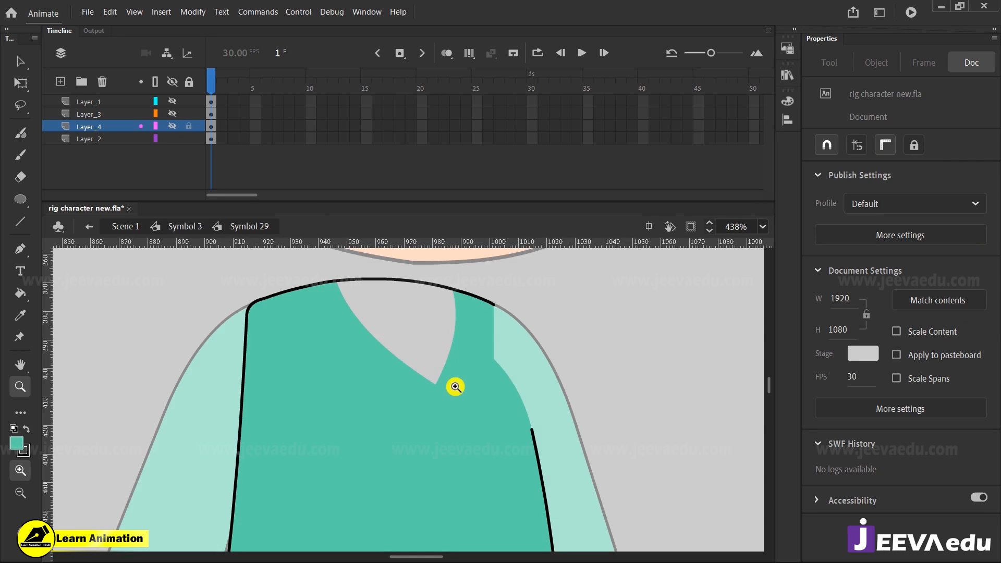
pyautogui.press('i')
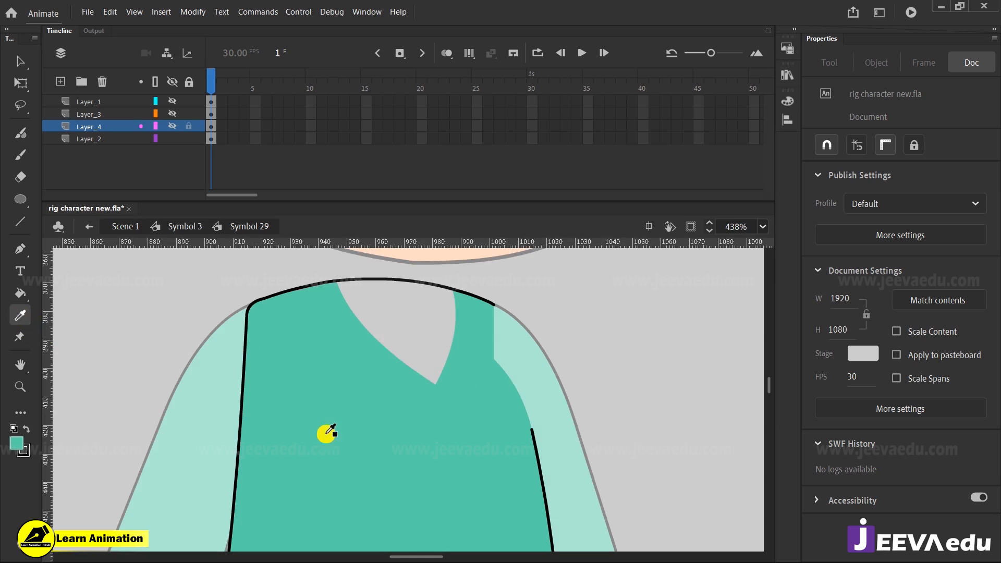
pyautogui.click(392, 427)
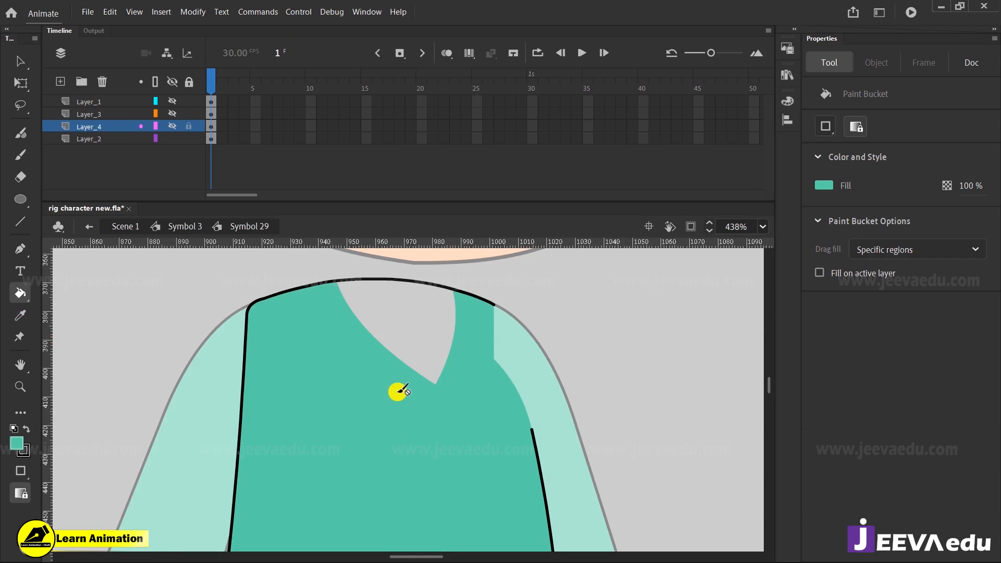
pyautogui.click(138, 142)
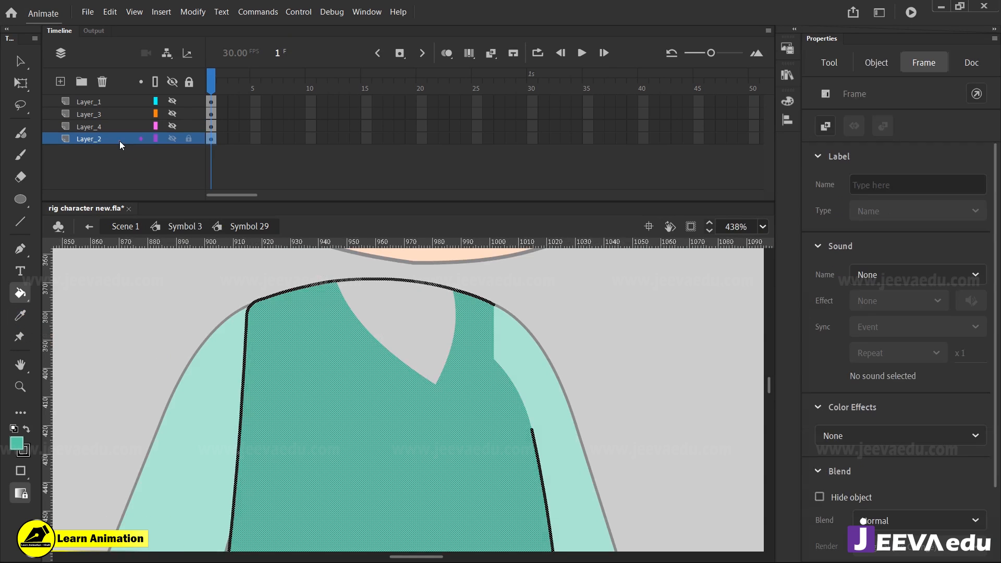
pyautogui.click(412, 321)
pyautogui.press('v')
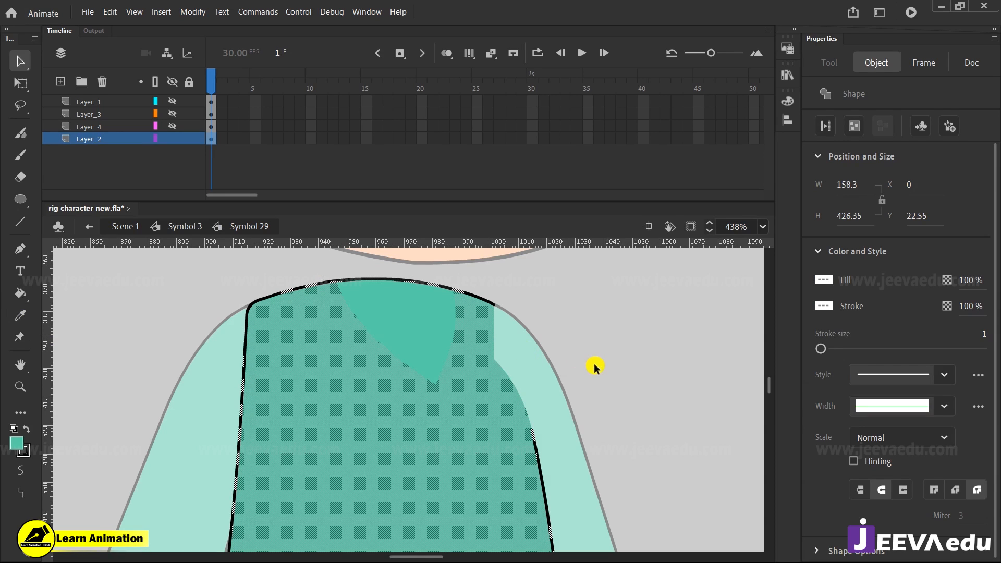
pyautogui.click(584, 355)
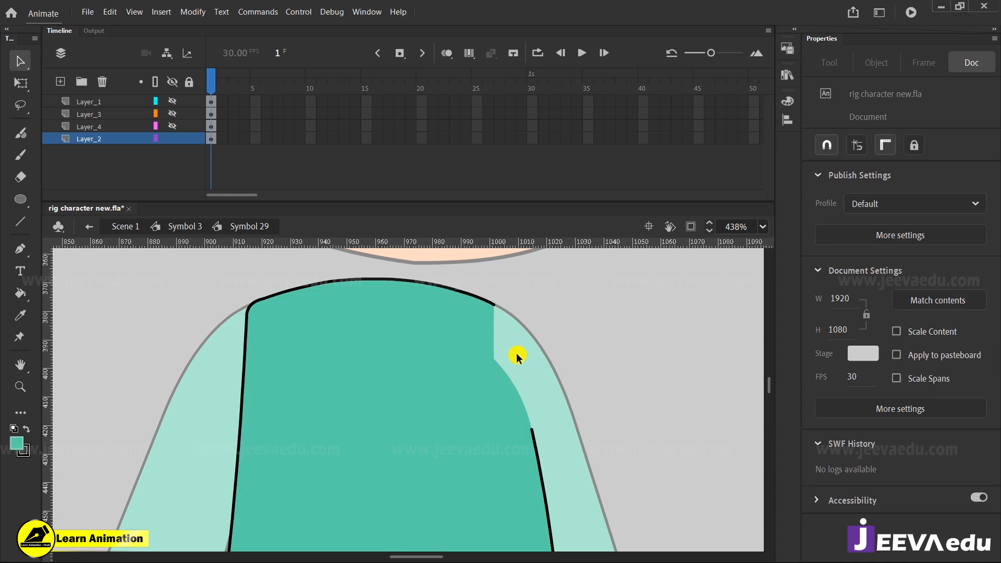
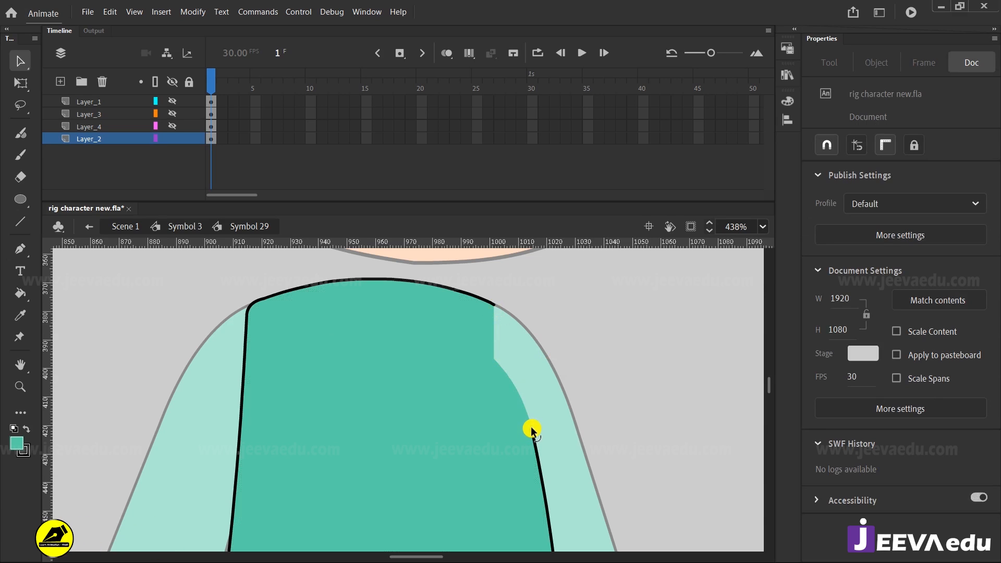
# Extend the kurta's broken side outline up to the shoulder and delete the stray line and fill pieces beyond the join
pyautogui.moveTo(531, 429)
pyautogui.mouseDown()
pyautogui.moveTo(529, 443)
pyautogui.moveTo(485, 271)
pyautogui.moveTo(491, 302)
pyautogui.mouseUp()
pyautogui.click(486, 284)
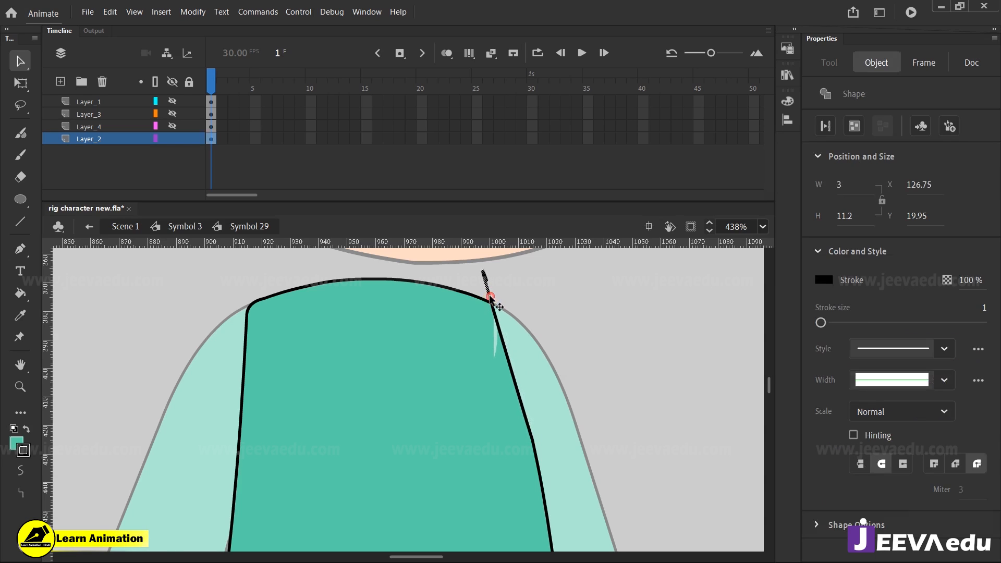
pyautogui.press('Delete')
pyautogui.click(495, 307)
pyautogui.press('Delete')
pyautogui.click(495, 306)
pyautogui.press('Delete')
pyautogui.moveTo(495, 307)
pyautogui.mouseDown()
pyautogui.moveTo(499, 331)
pyautogui.moveTo(472, 311)
pyautogui.mouseUp()
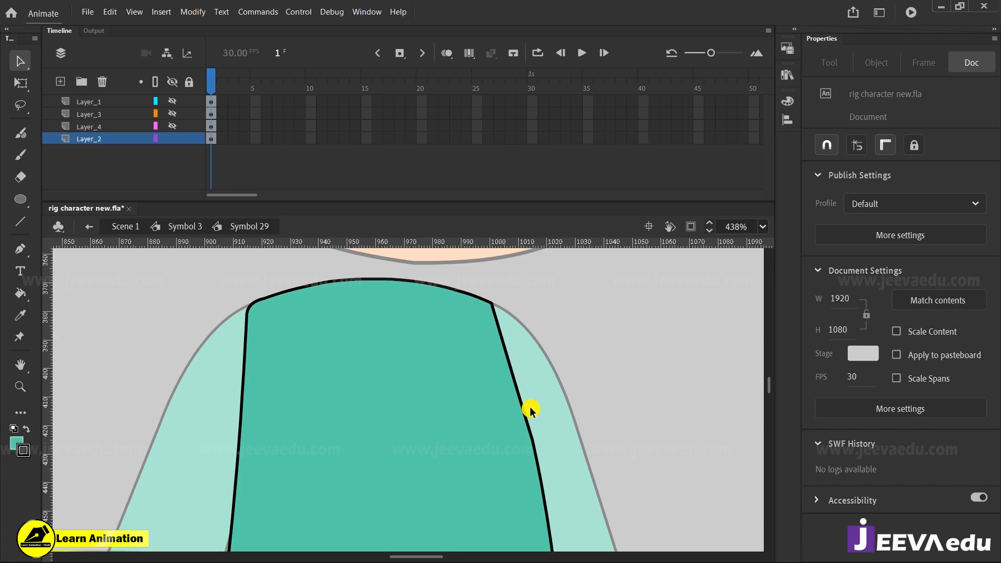
# Check the kurta body against the sleeves in Symbol 3 and reopen Symbol 29
pyautogui.doubleClick(599, 324)
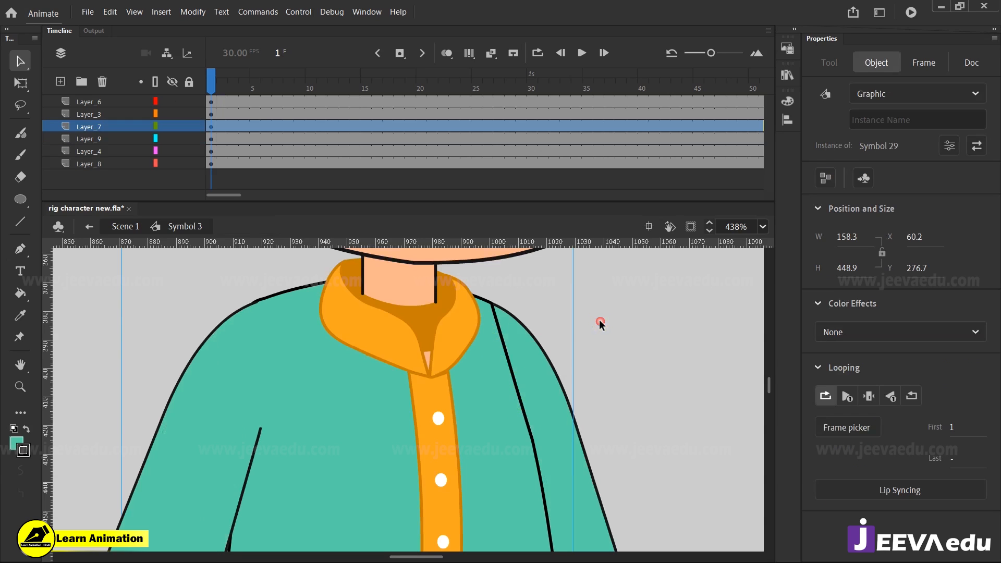
pyautogui.doubleClick(510, 373)
# Draw a teal square about 36.7 px wide beside the shoulder on a new layer, Layer_5, above Layer_2, and delete its outline
pyautogui.click(63, 83)
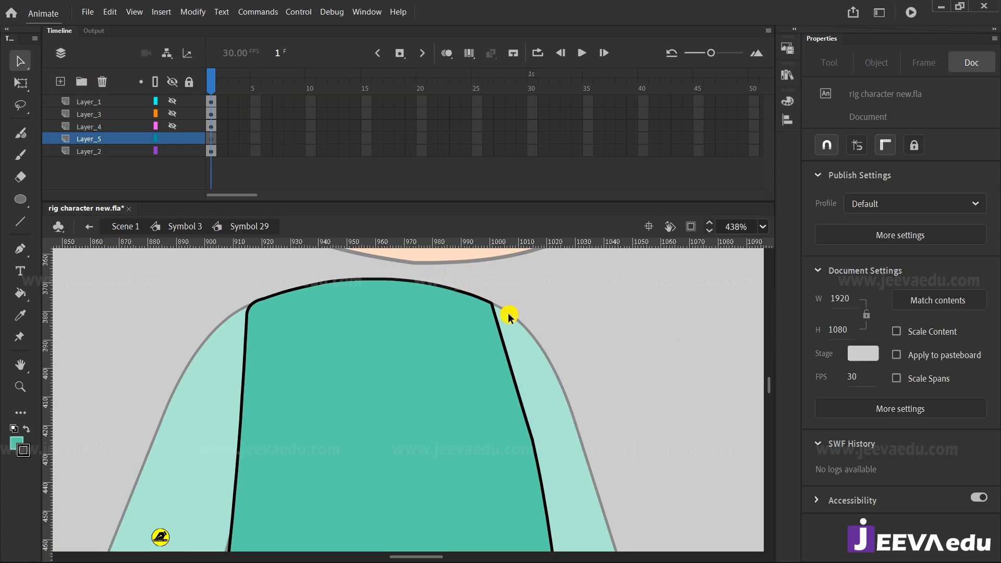
pyautogui.press('r')
pyautogui.moveTo(569, 301); pyautogui.dragTo(675, 406)
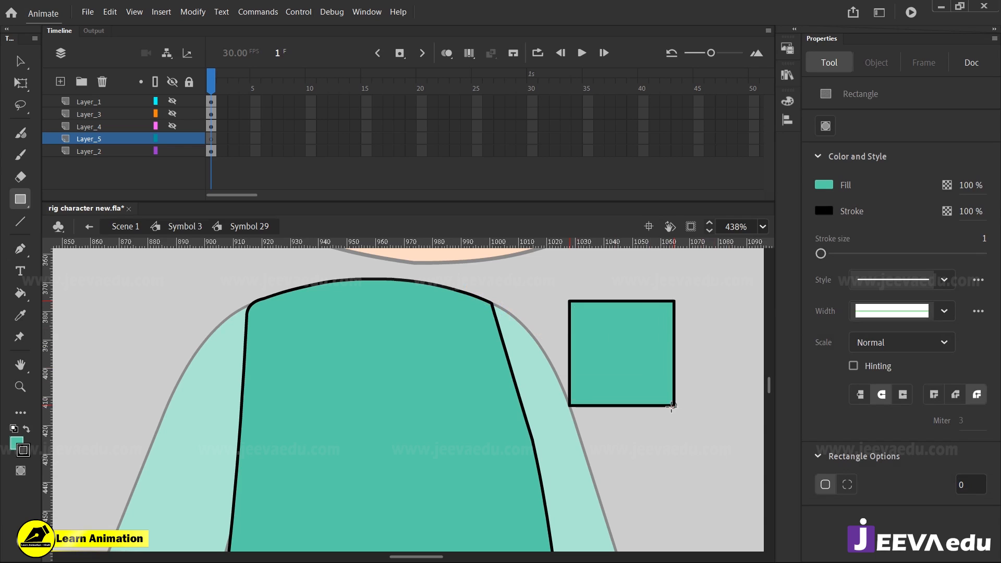
pyautogui.press('v')
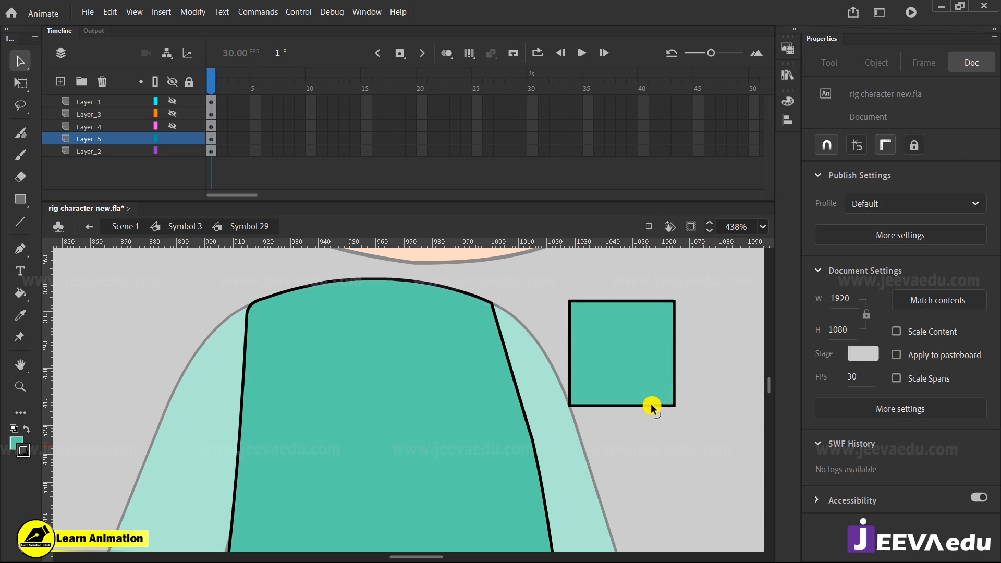
pyautogui.doubleClick(651, 405)
pyautogui.press('Delete')
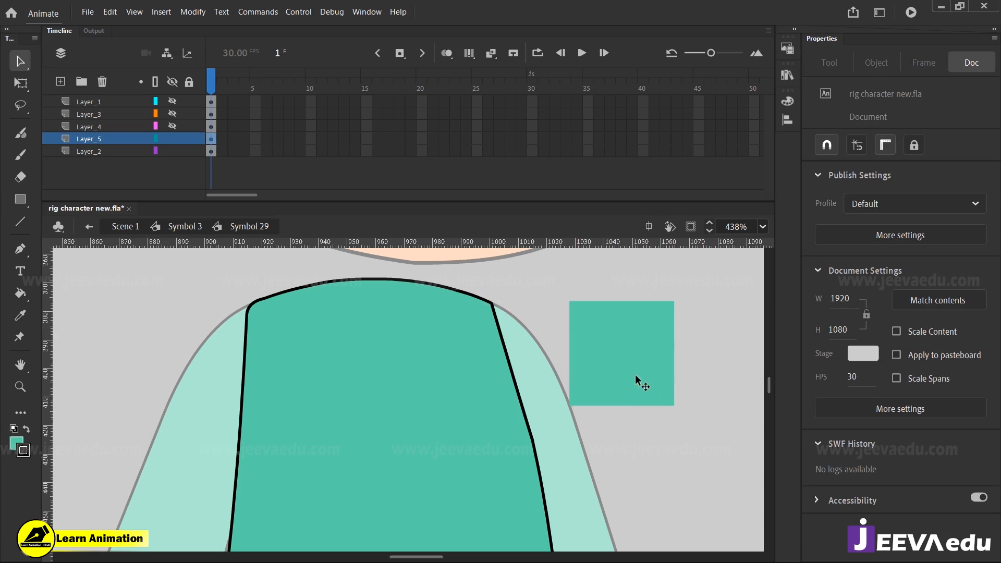
# Move the teal square on Layer_5 over the kurta's side outline at the shoulder and pull its outer upper corner inward
pyautogui.click(636, 375)
pyautogui.moveTo(635, 374); pyautogui.dragTo(501, 386)
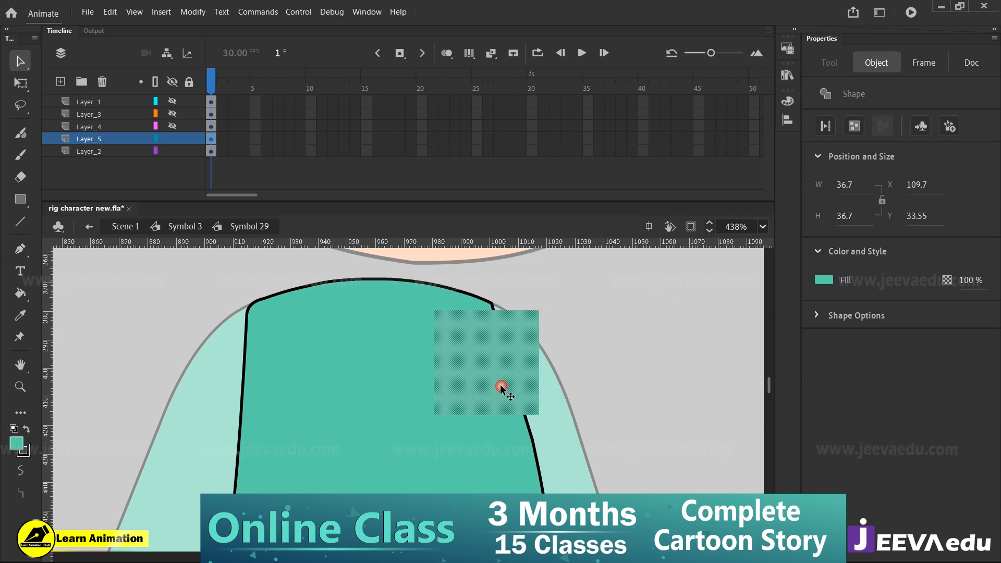
pyautogui.click(587, 324)
pyautogui.moveTo(538, 310); pyautogui.dragTo(505, 314)
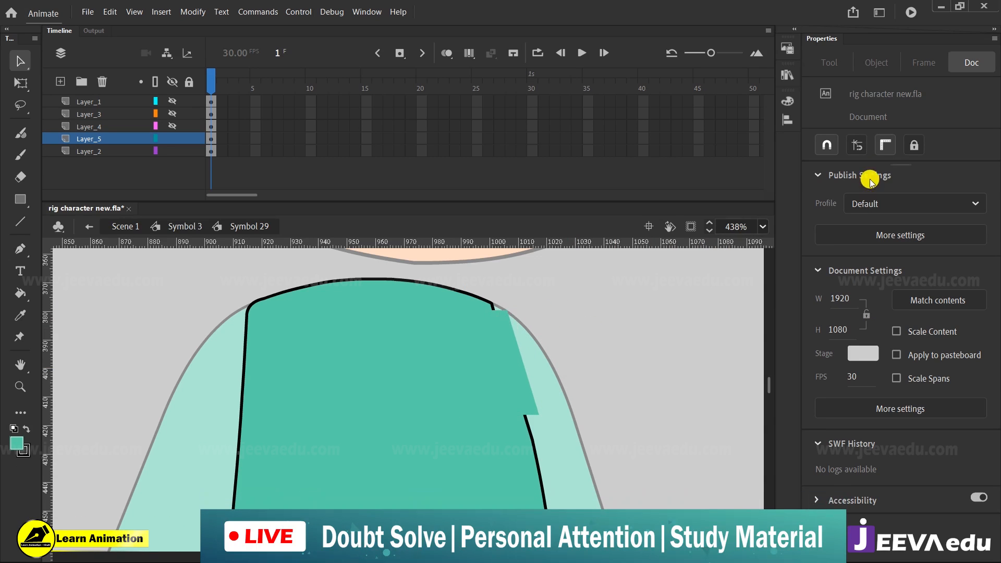
# Turn off object snapping and reshape the patch's remaining corners so it covers the side outline just below the shoulder
pyautogui.click(835, 149)
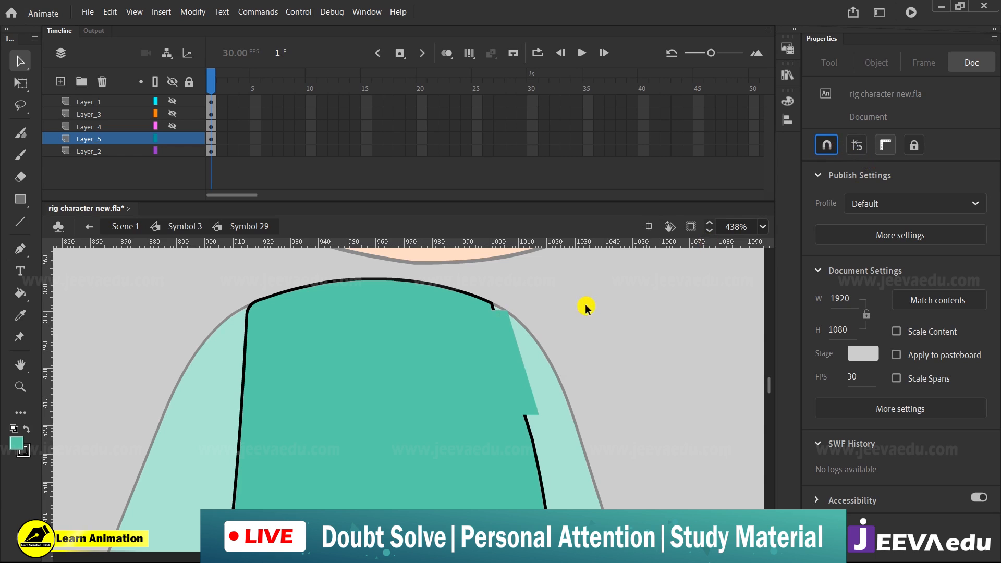
pyautogui.click(464, 316)
pyautogui.click(554, 281)
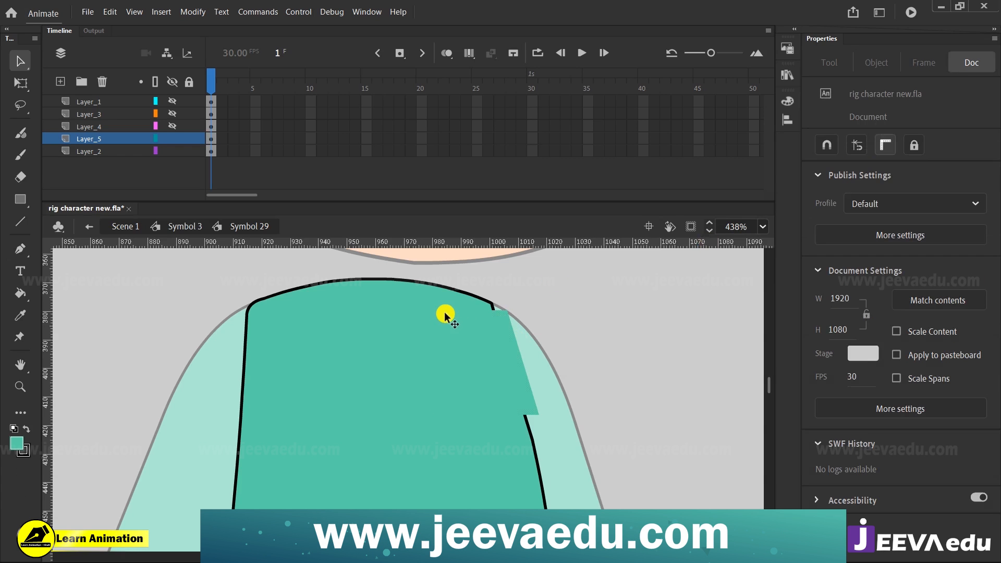
pyautogui.moveTo(524, 415); pyautogui.dragTo(545, 428)
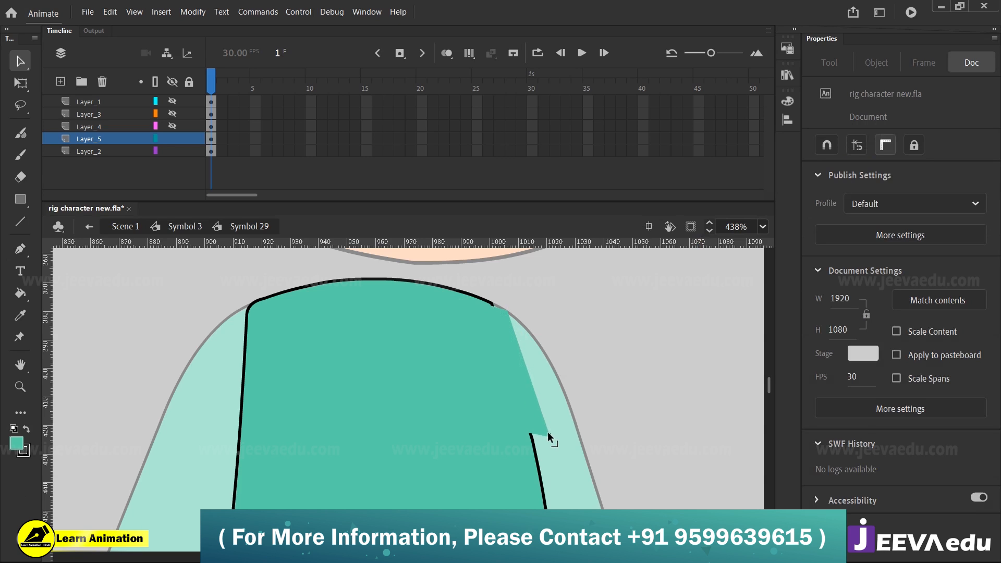
pyautogui.click(486, 415)
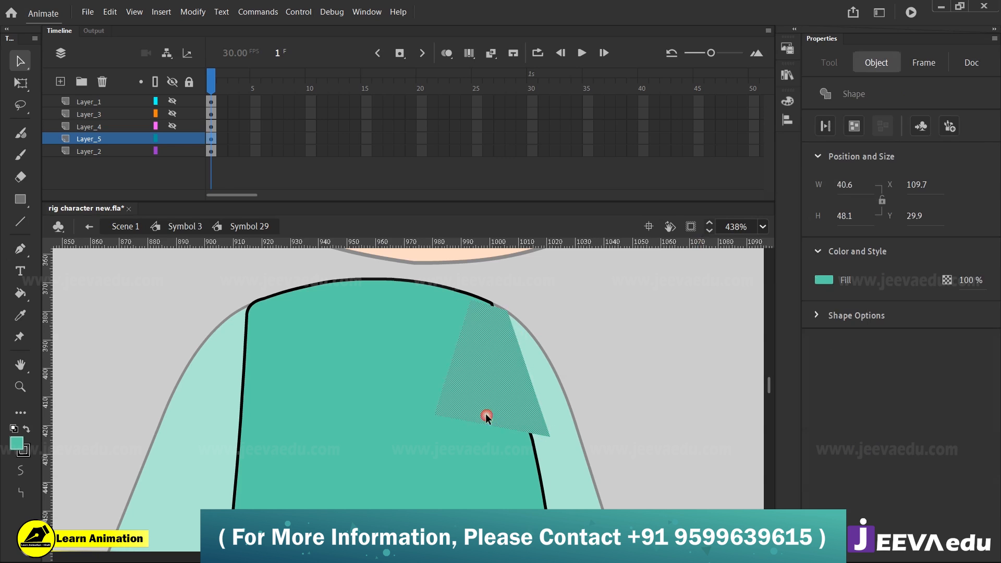
pyautogui.click(624, 360)
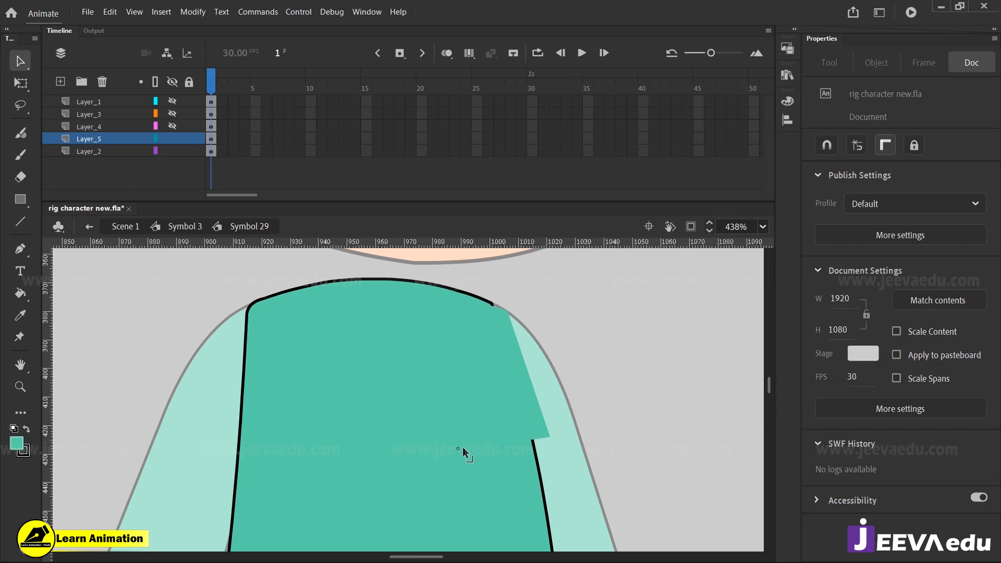
# Using Layer_5's outline view, fit the patch's upper corners beneath the shoulder line, making it about 28 by 53 px, and restore its filled display
pyautogui.click(156, 138)
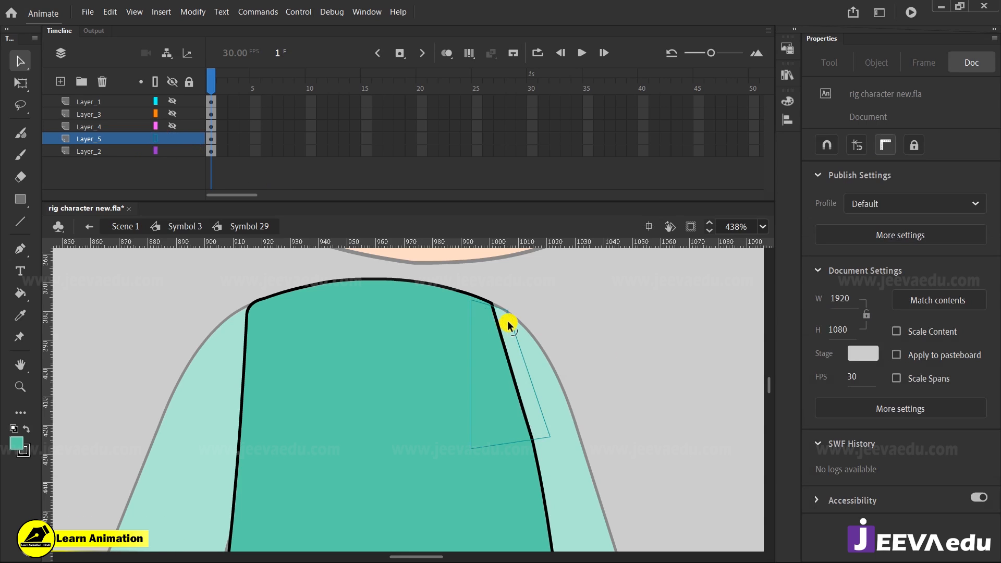
pyautogui.press('z')
pyautogui.moveTo(472, 291); pyautogui.dragTo(537, 355)
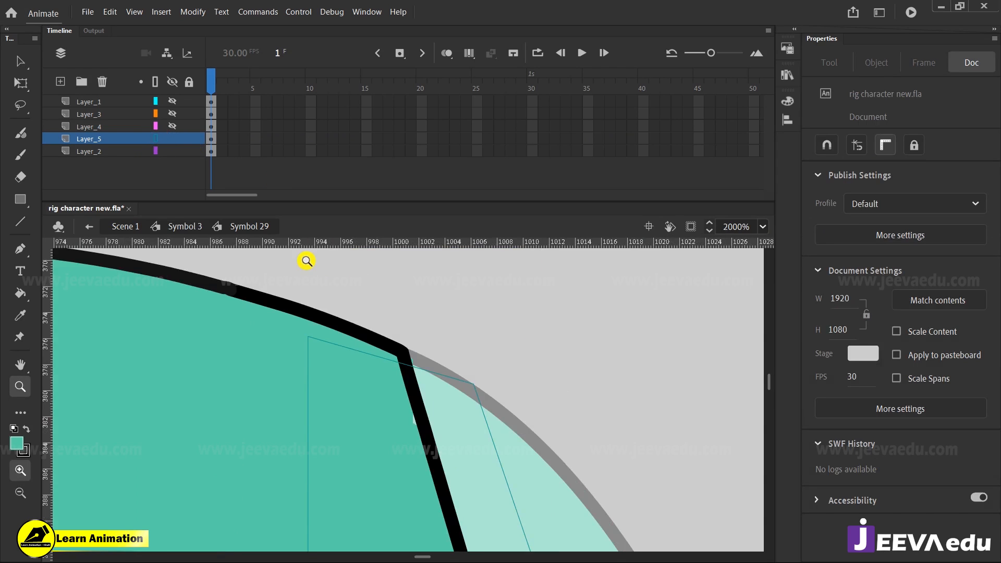
pyautogui.click(156, 140)
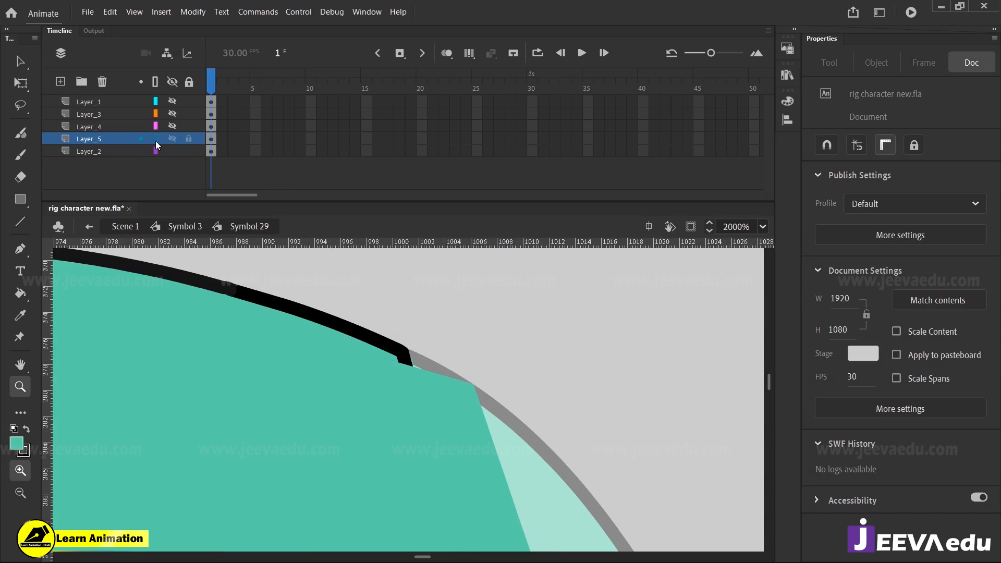
pyautogui.press('v')
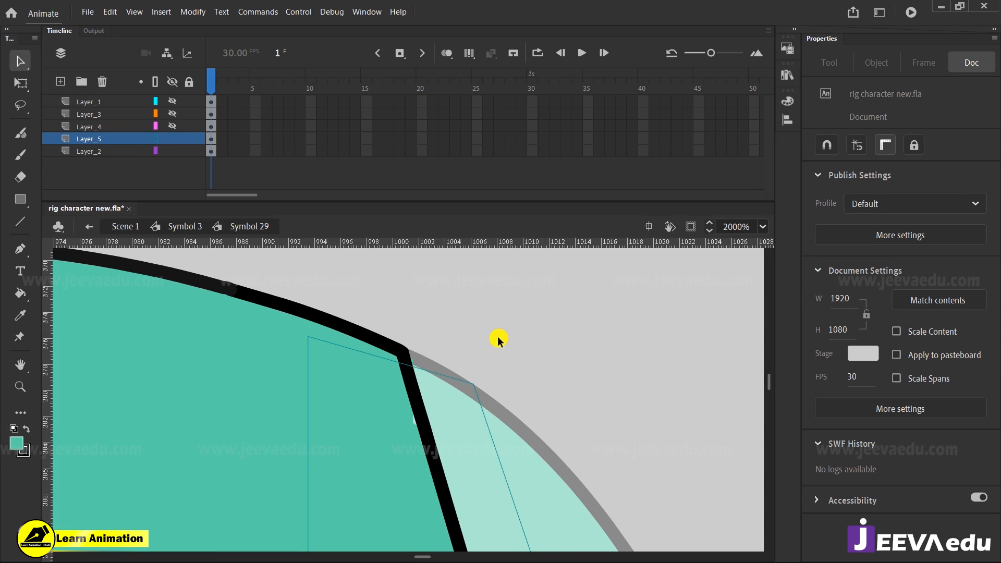
pyautogui.moveTo(310, 337); pyautogui.dragTo(325, 332)
pyautogui.moveTo(473, 385); pyautogui.dragTo(400, 365)
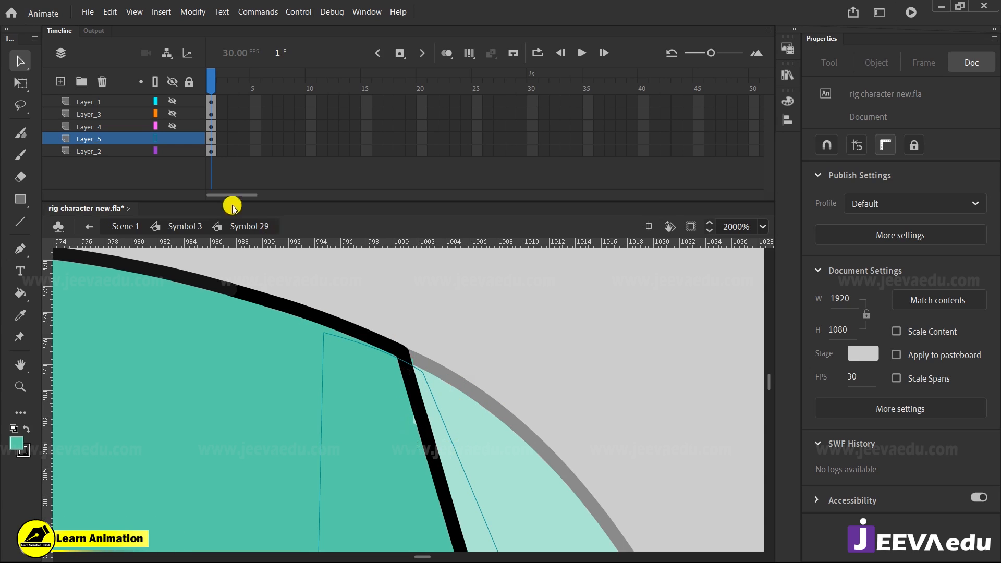
pyautogui.click(156, 139)
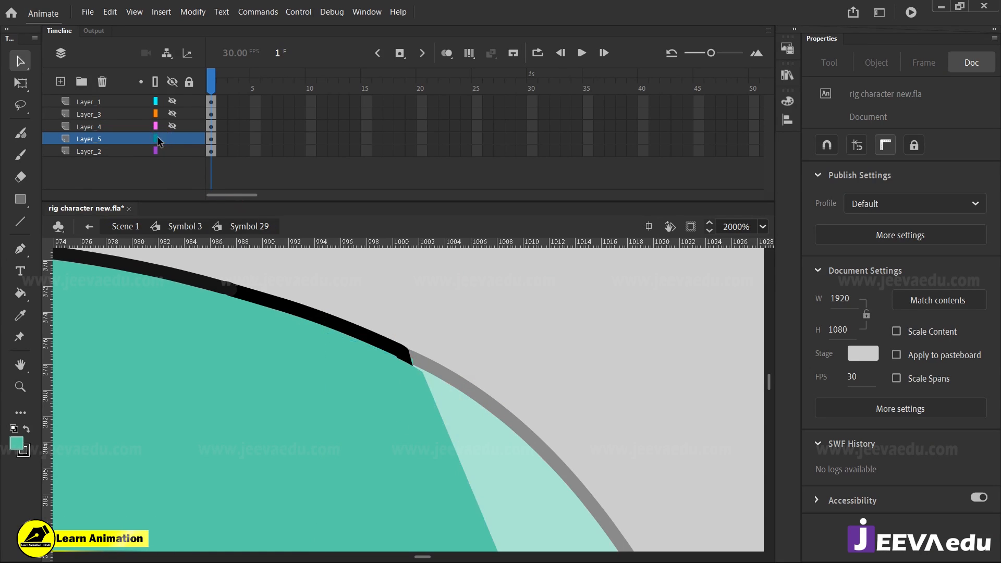
# Check the patched shoulder joint against the whole character in Symbol 3 and reopen Symbol 29
pyautogui.doubleClick(494, 354)
pyautogui.press('z')
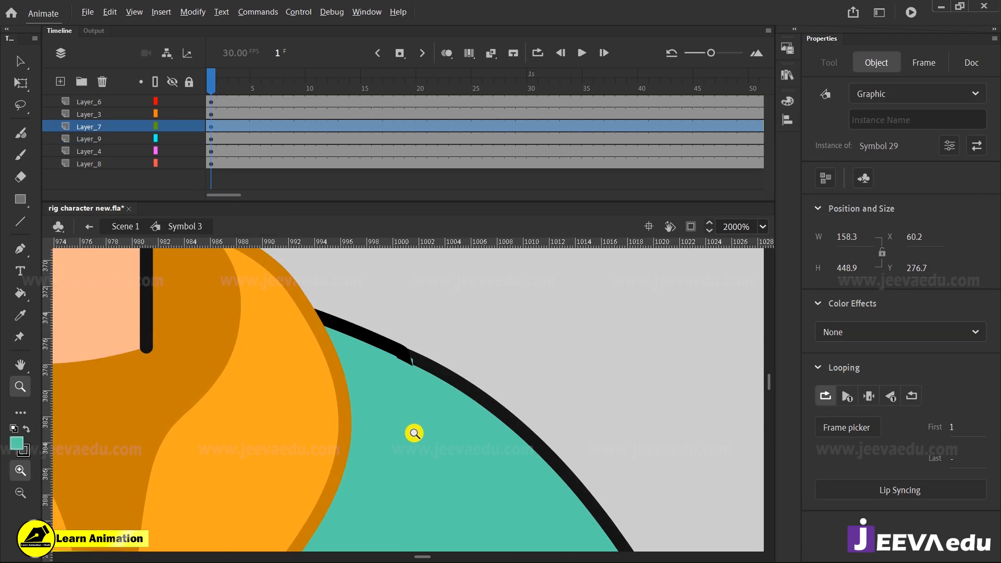
pyautogui.keyDown('alt'); pyautogui.click(415, 434); pyautogui.keyUp('alt')
pyautogui.keyDown('alt'); pyautogui.click(414, 433); pyautogui.keyUp('alt')
pyautogui.keyDown('alt'); pyautogui.click(415, 434); pyautogui.keyUp('alt')
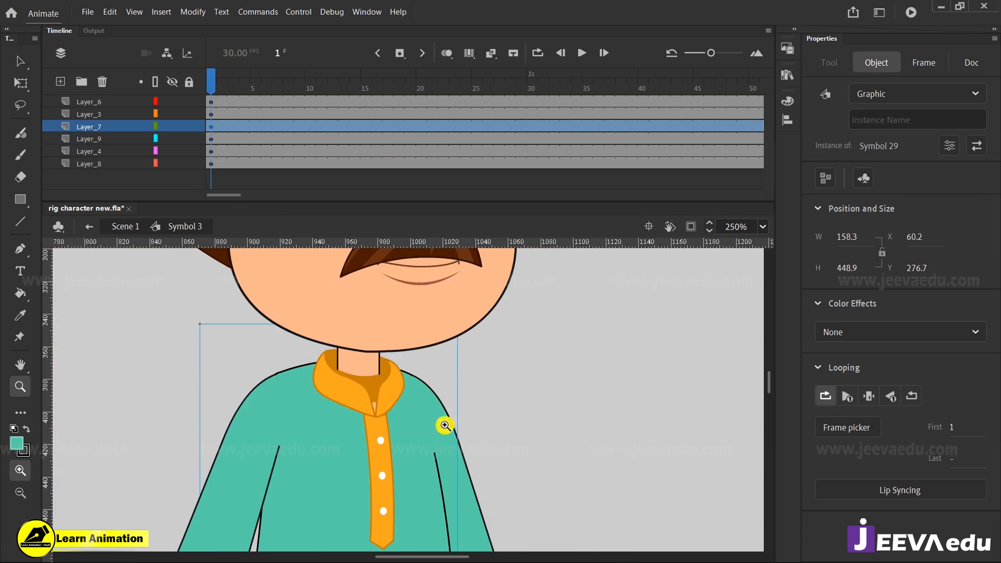
pyautogui.keyDown('alt'); pyautogui.click(384, 505); pyautogui.keyUp('alt')
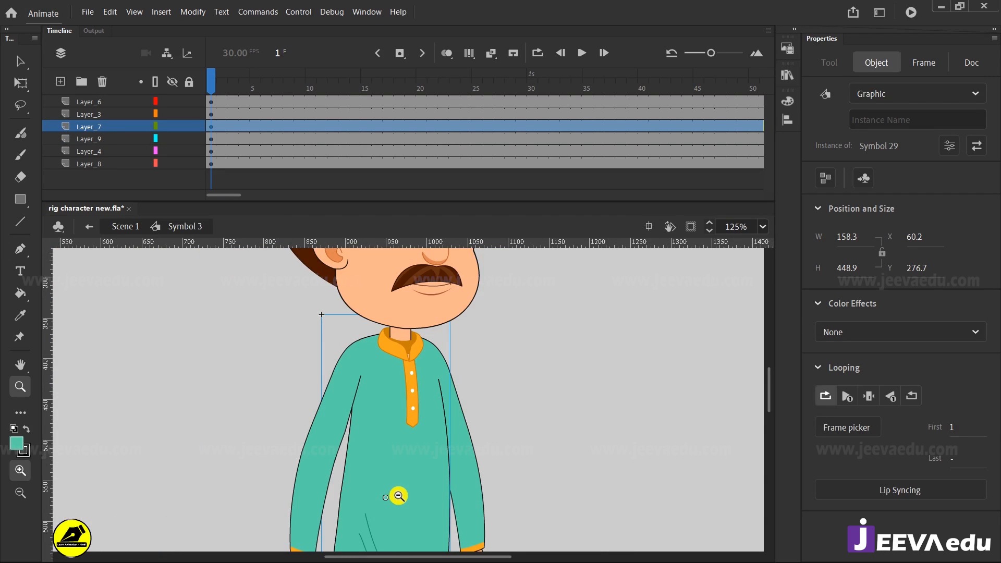
pyautogui.keyDown('alt'); pyautogui.click(398, 494); pyautogui.keyUp('alt')
pyautogui.click(399, 472)
pyautogui.press('v')
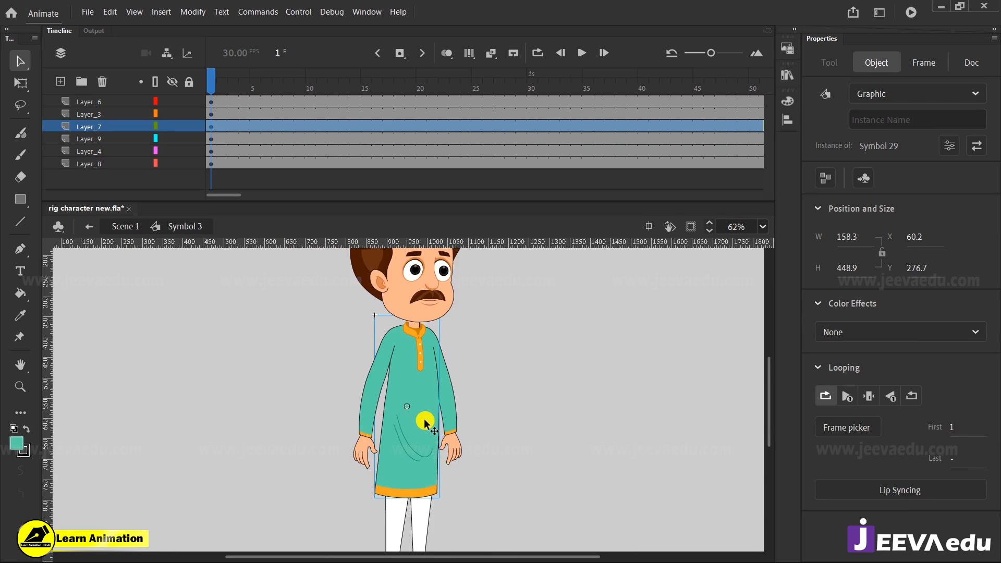
pyautogui.doubleClick(425, 420)
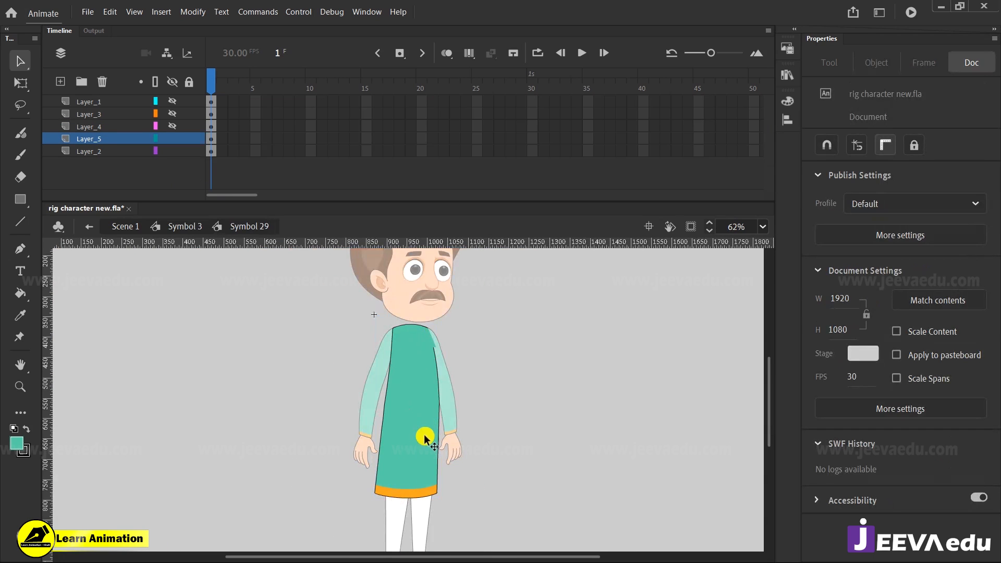
# Hide Layer_5, then cut the kurta's orange hem band from Layer_2 and paste it in place on a new Layer_6
pyautogui.click(426, 339)
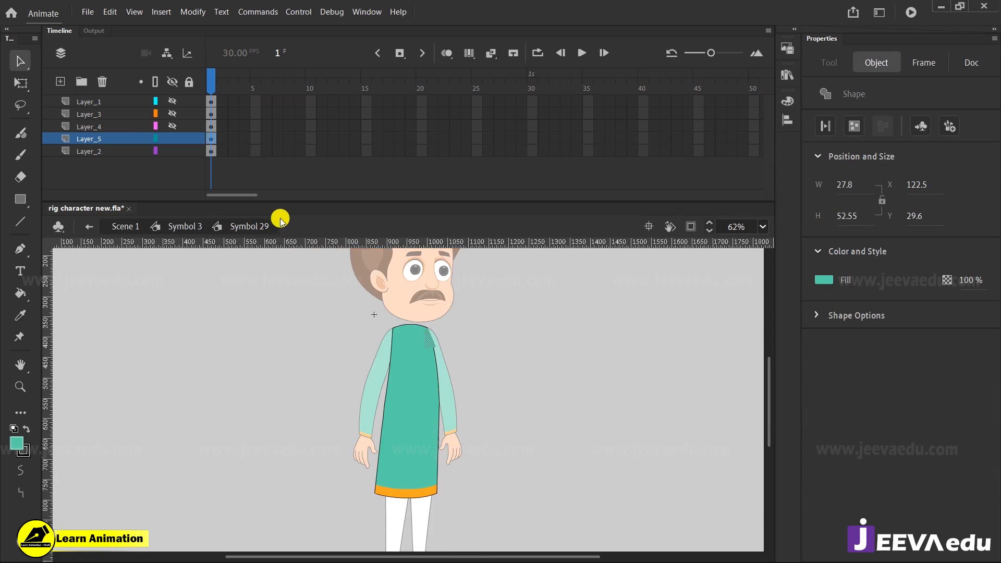
pyautogui.click(176, 140)
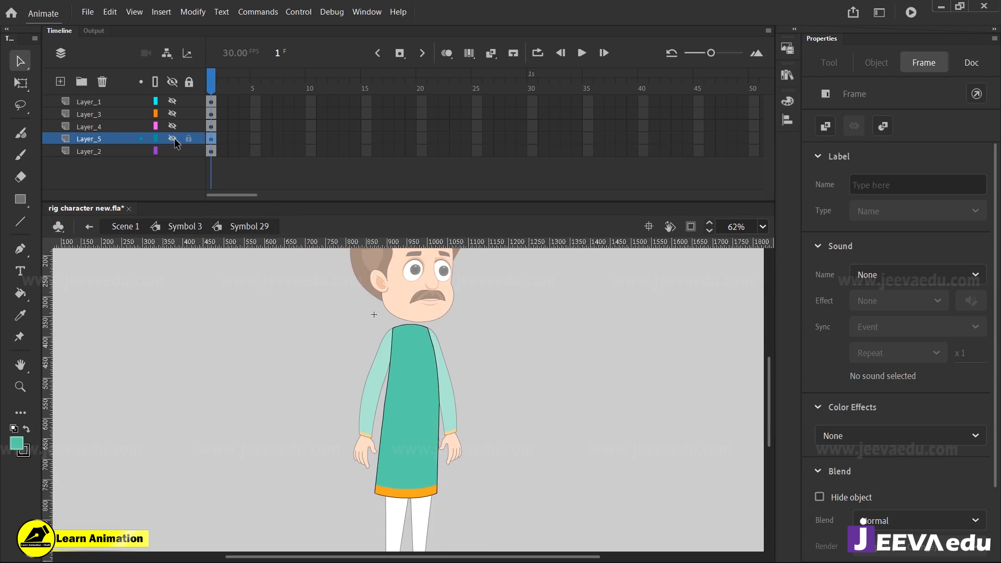
pyautogui.click(415, 493)
pyautogui.press('Delete')
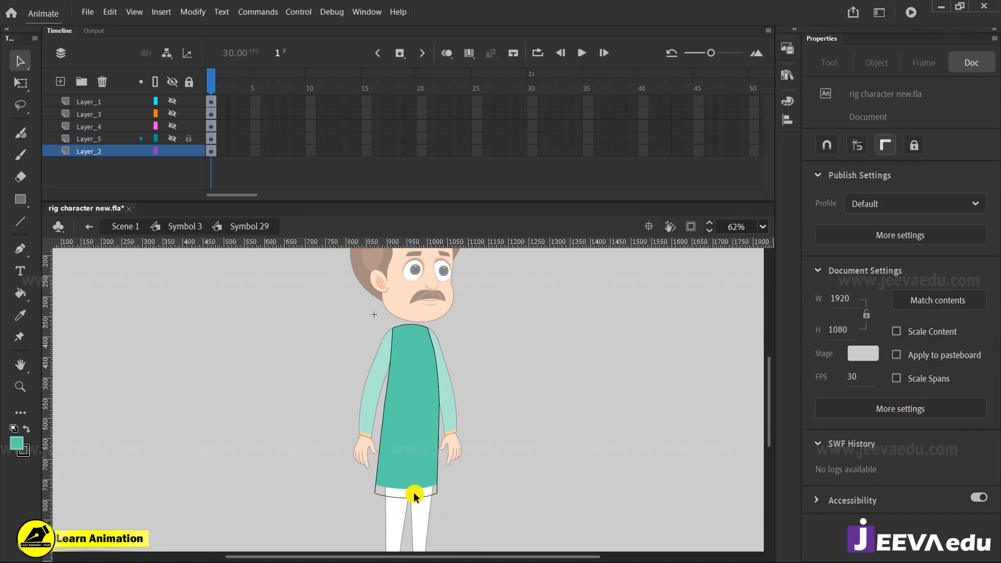
pyautogui.click(58, 82)
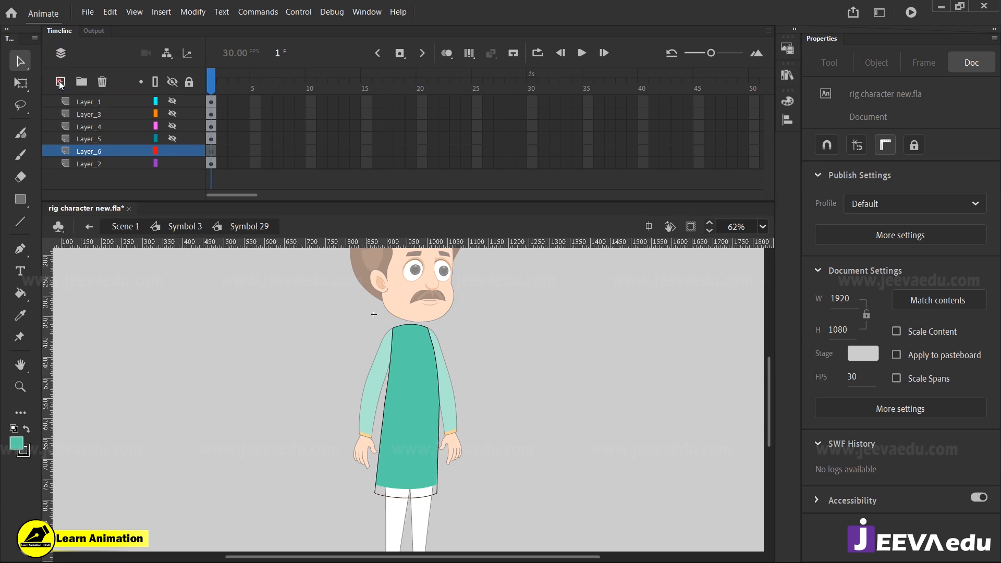
pyautogui.rightClick(172, 304)
pyautogui.click(220, 349)
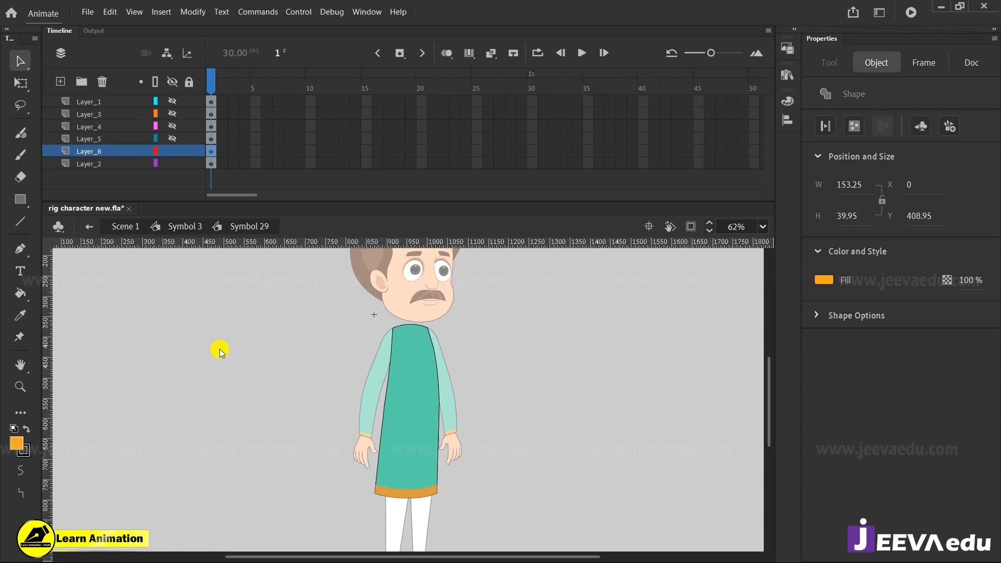
# Hide Layer_6, sample the kurta's teal, and fill the empty hem area on Layer_2 with it
pyautogui.click(173, 152)
pyautogui.press('i')
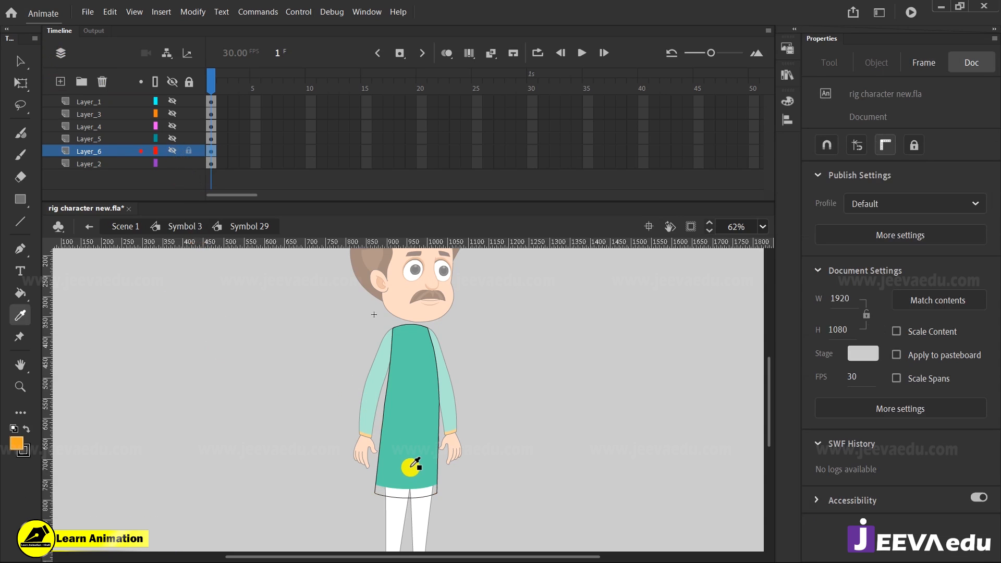
pyautogui.click(416, 463)
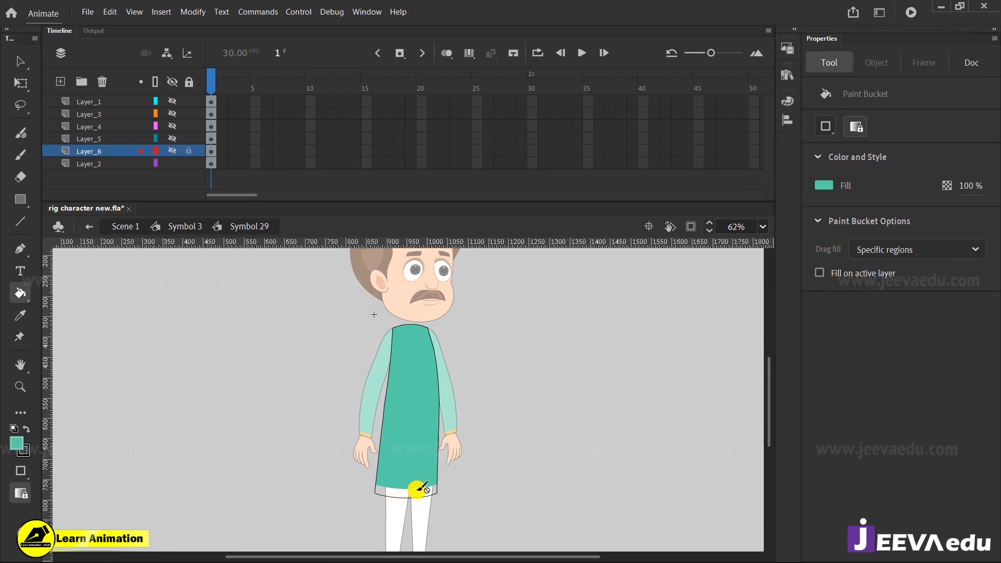
pyautogui.click(101, 163)
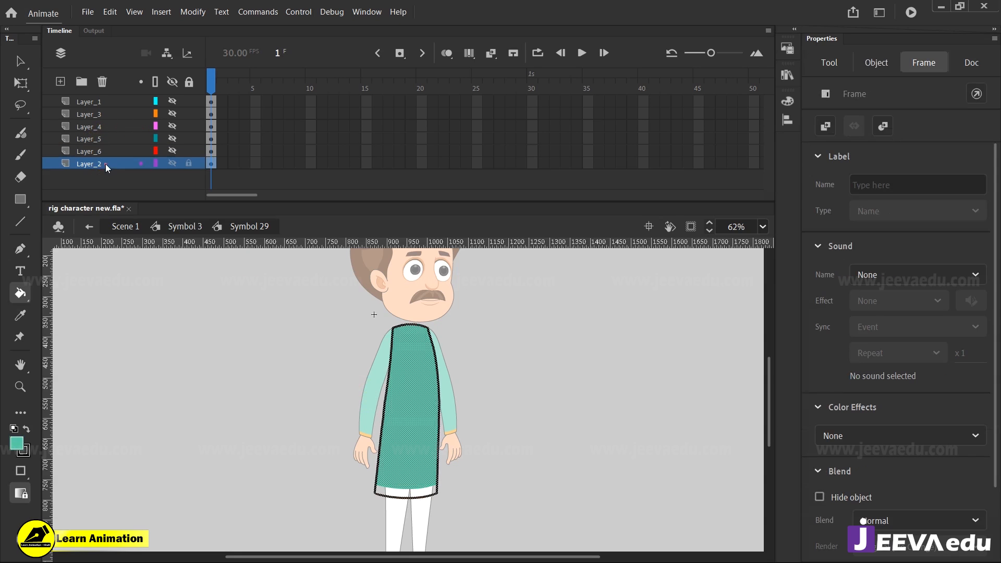
pyautogui.click(409, 442)
pyautogui.press('i')
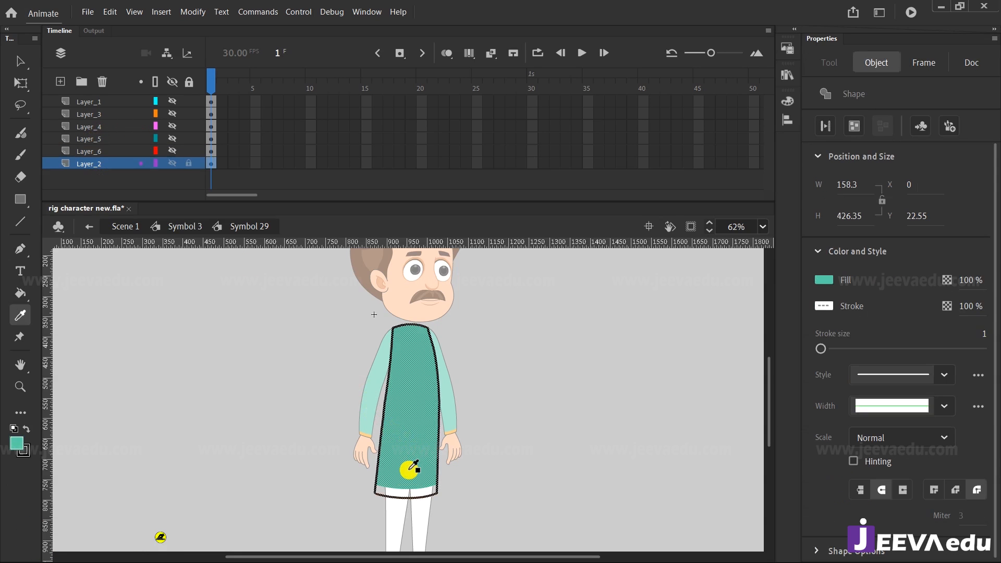
pyautogui.click(419, 492)
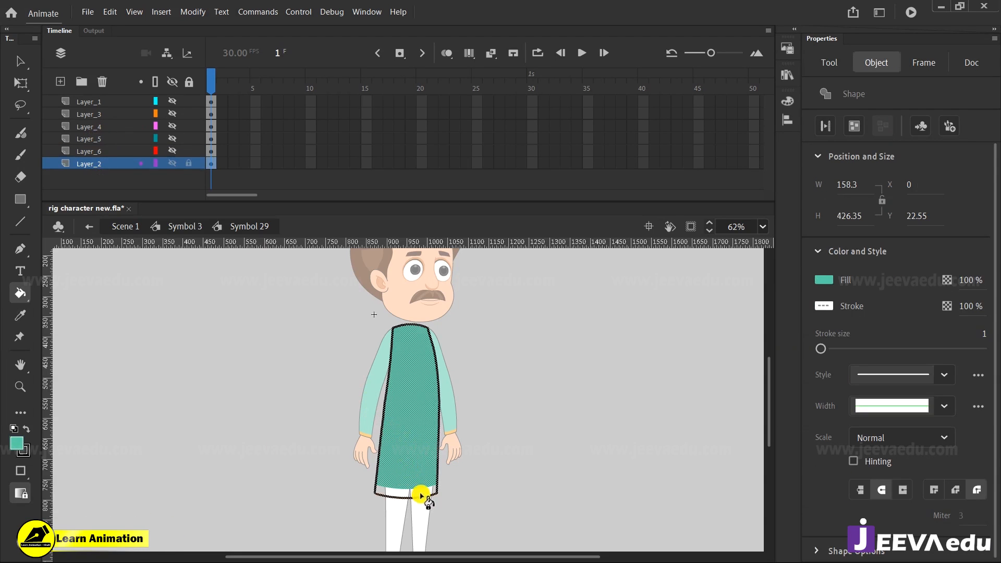
pyautogui.click(419, 494)
pyautogui.press('z')
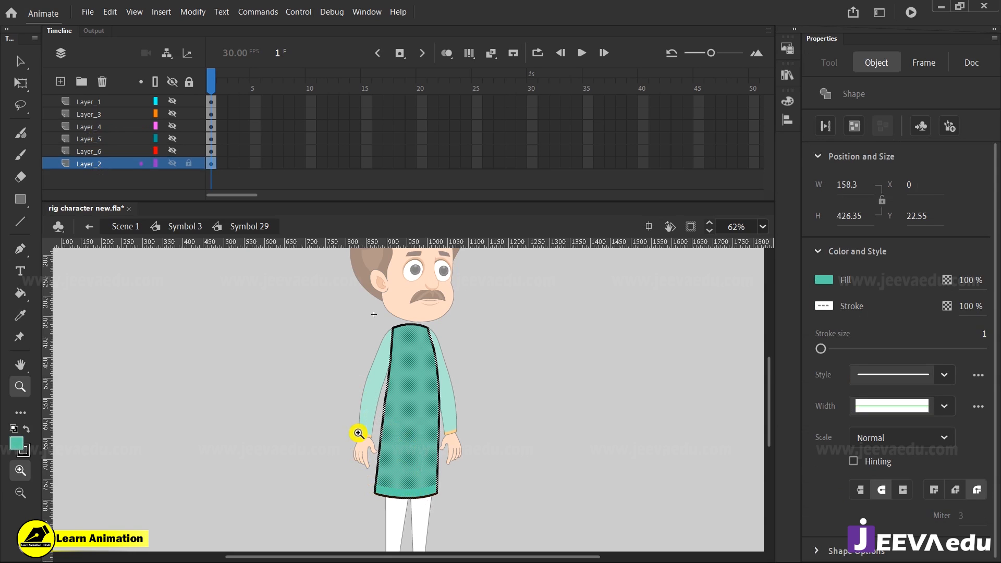
pyautogui.moveTo(367, 311); pyautogui.dragTo(501, 463)
pyautogui.press('v')
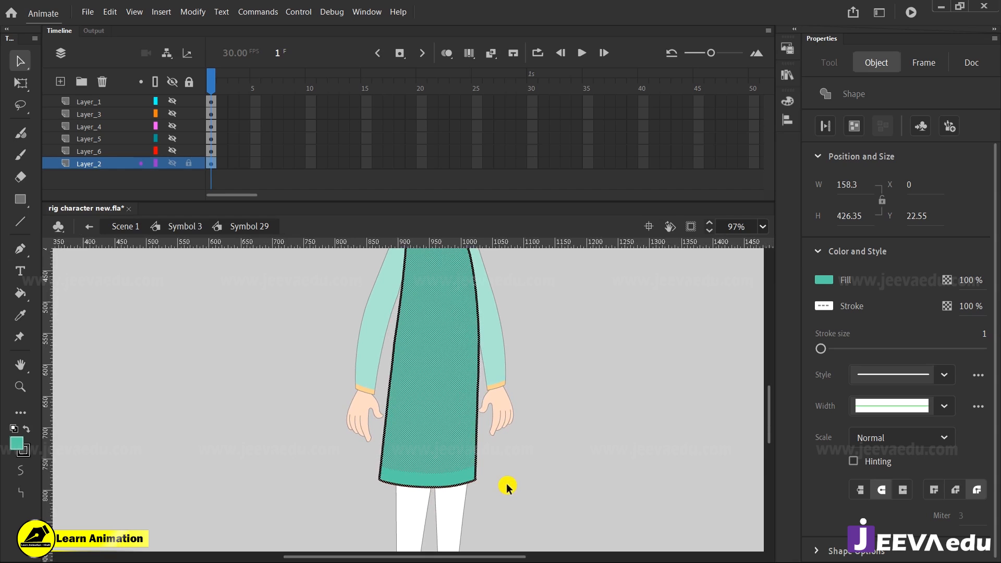
pyautogui.click(507, 485)
# Bend the right side outline across the kurta's hem on Layer_2 and delete the protruding lower right corner piece
pyautogui.click(469, 476)
pyautogui.click(486, 496)
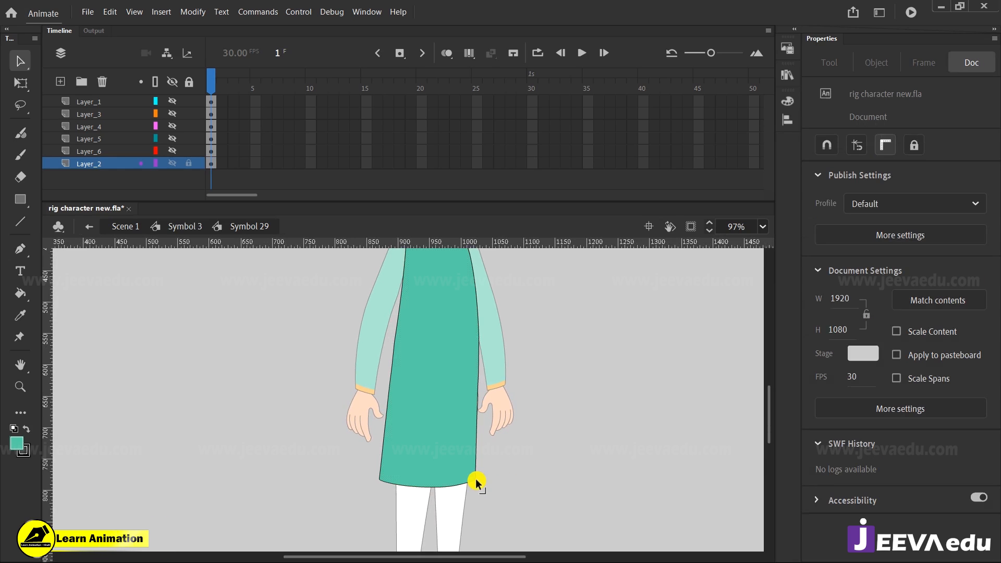
pyautogui.press('z')
pyautogui.moveTo(352, 460); pyautogui.dragTo(490, 530)
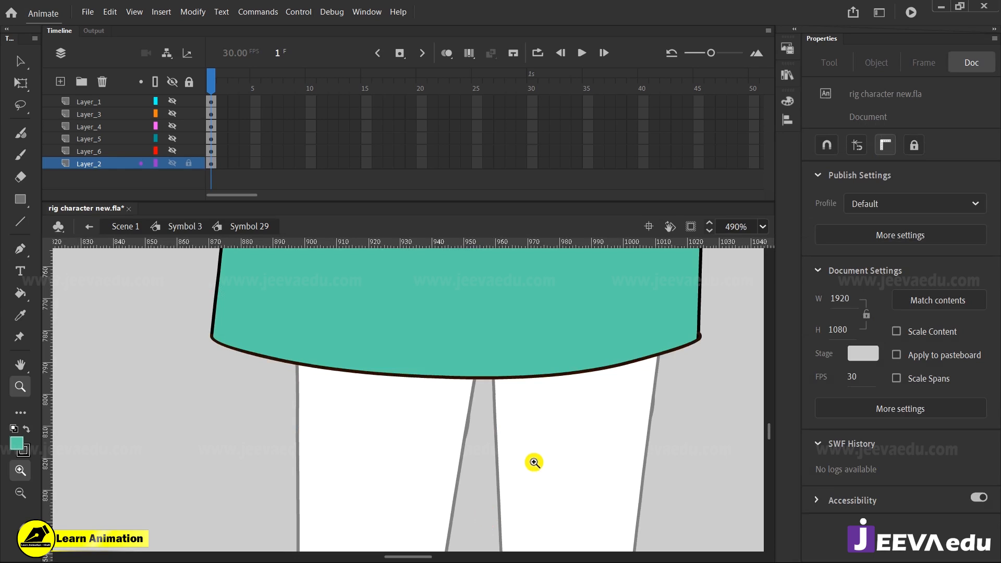
pyautogui.press('v')
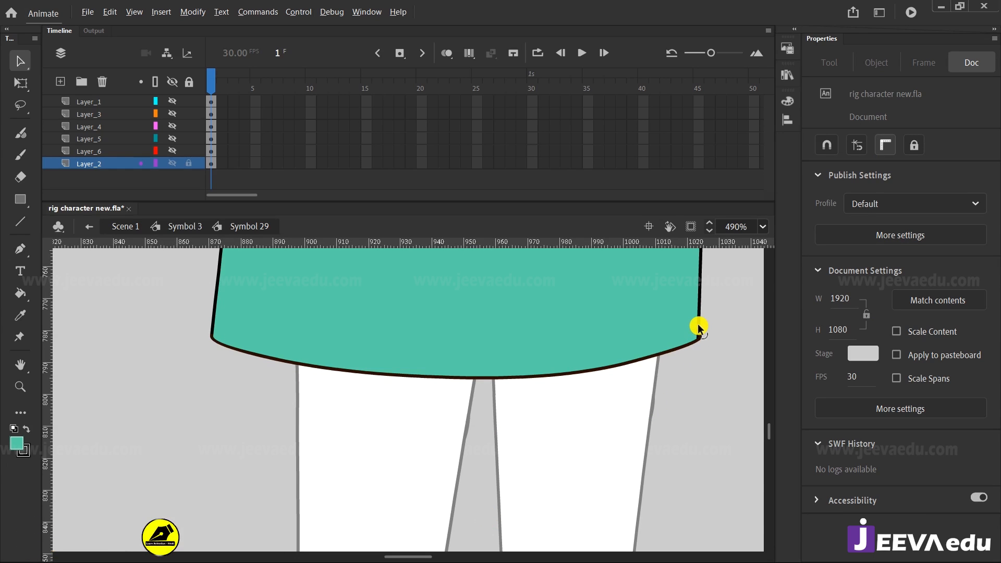
pyautogui.moveTo(698, 328); pyautogui.dragTo(687, 361)
pyautogui.click(696, 340)
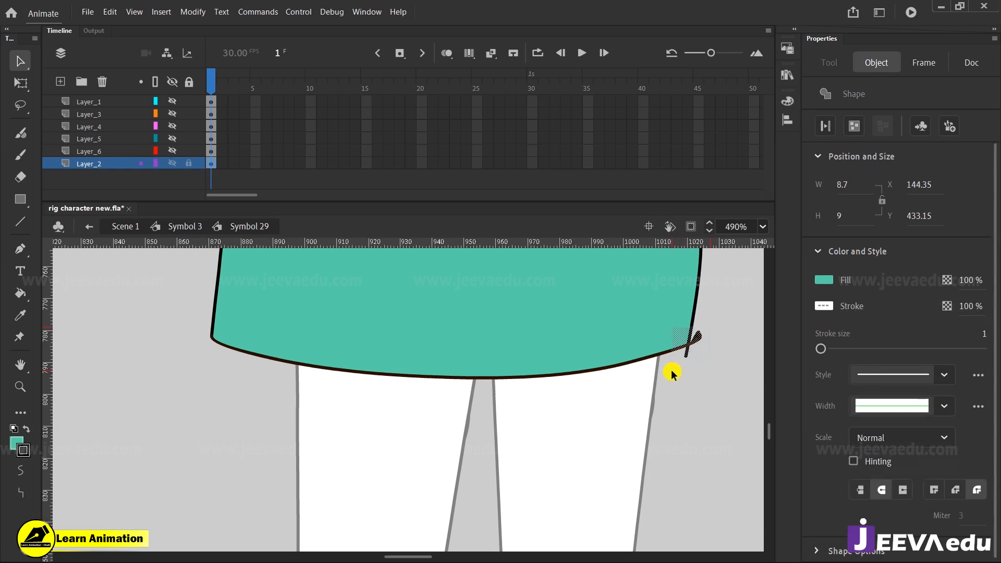
pyautogui.press('Delete')
# Cross the side and hem lines at the kurta's lower right corner, then delete the overhanging lines and teal fill
pyautogui.moveTo(673, 349); pyautogui.dragTo(689, 371)
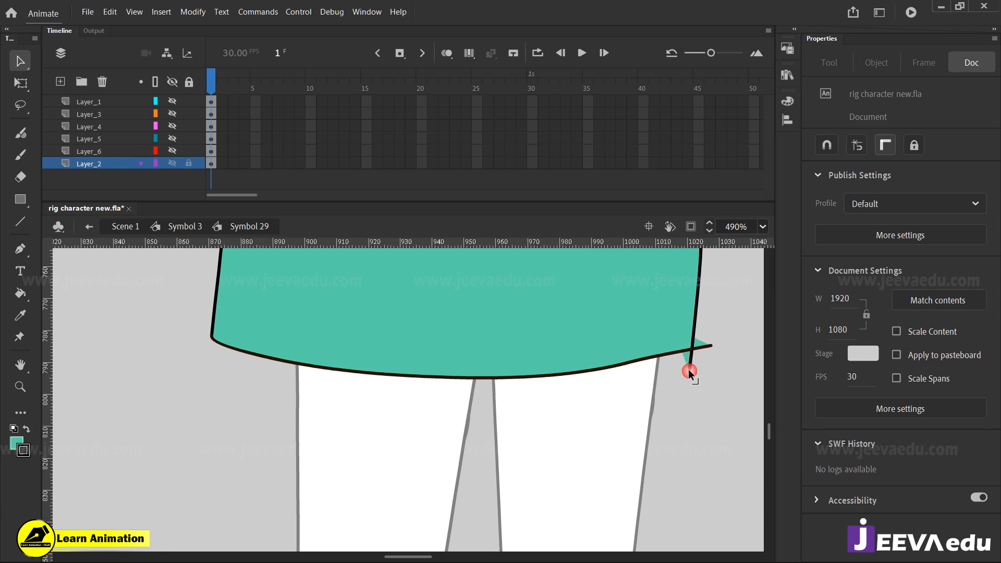
pyautogui.click(690, 364)
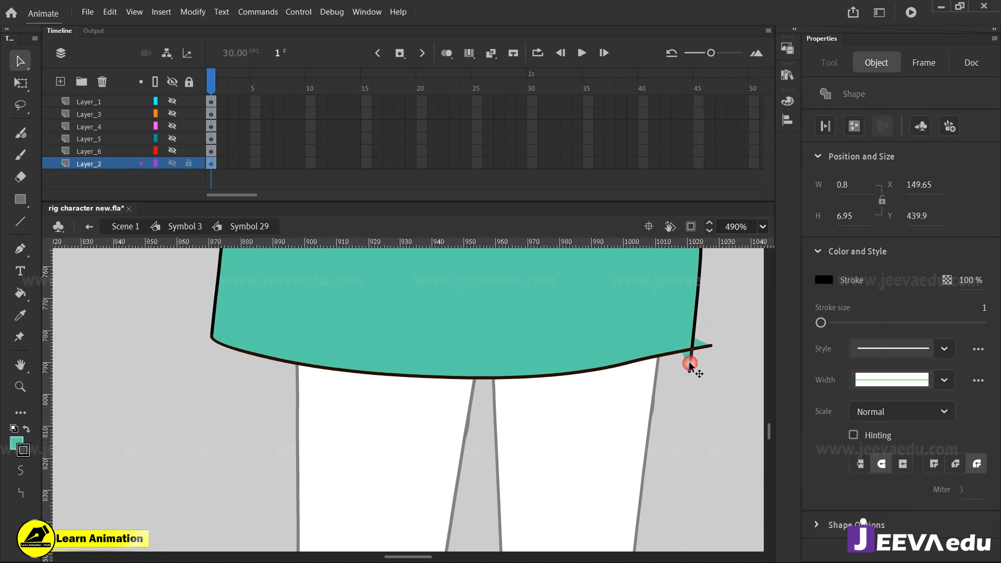
pyautogui.press('Delete')
pyautogui.click(687, 358)
pyautogui.press('Delete')
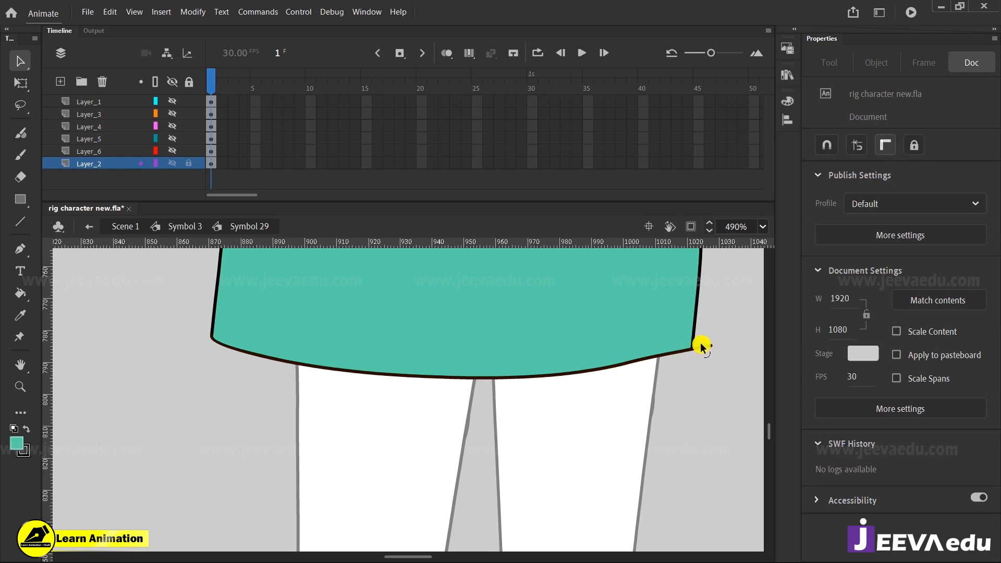
pyautogui.click(704, 344)
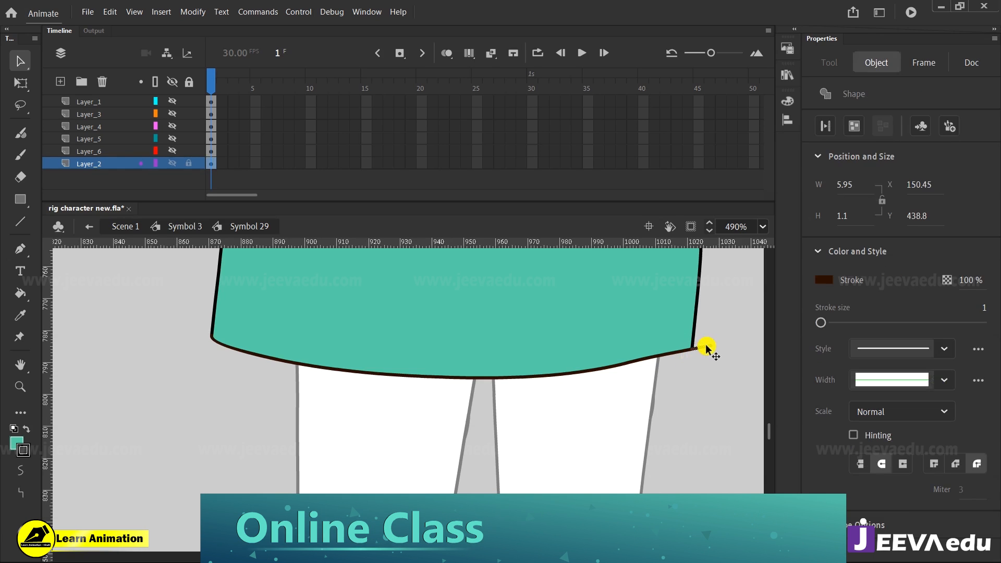
pyautogui.press('Delete')
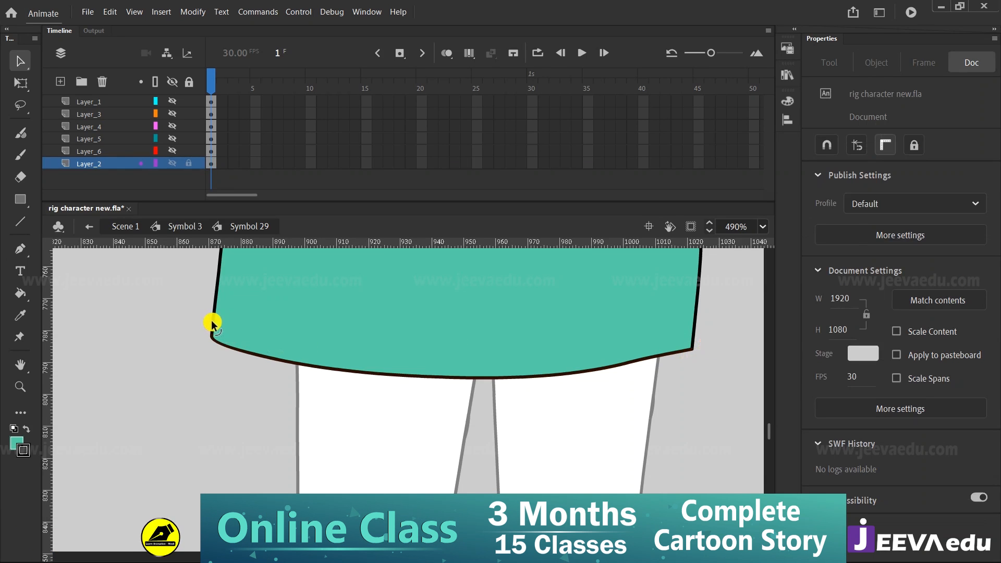
# Trim the kurta's lower left corner by crossing its outlines and deleting the overhangs, then move the corner slightly outward
pyautogui.moveTo(214, 323); pyautogui.dragTo(218, 340)
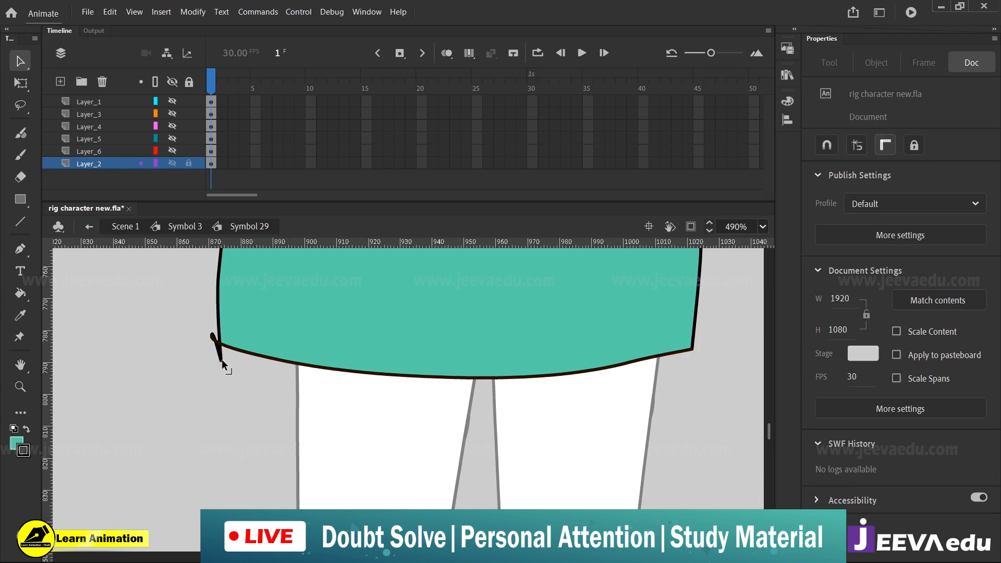
pyautogui.click(221, 358)
pyautogui.click(221, 358)
pyautogui.click(219, 353)
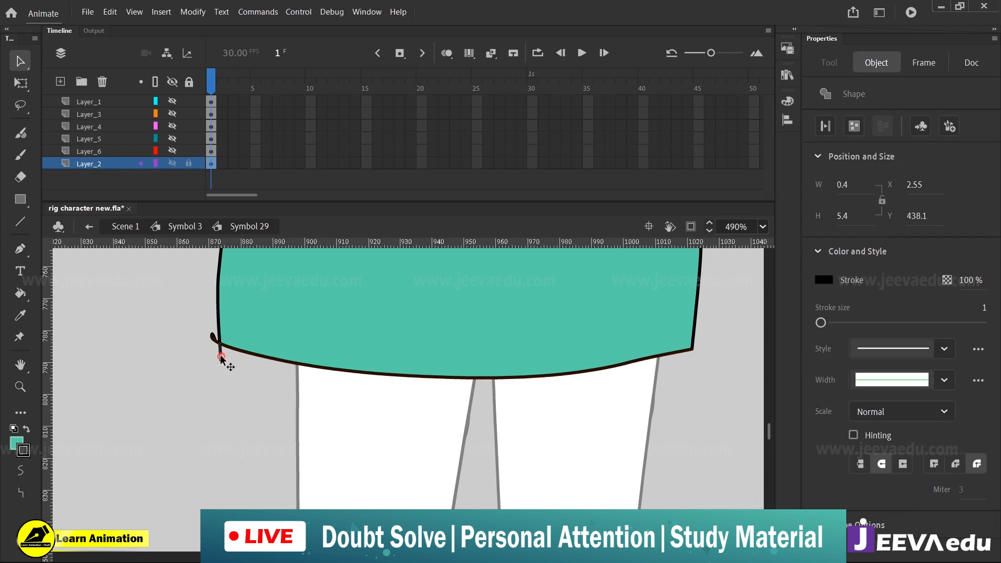
pyautogui.click(215, 346)
pyautogui.click(211, 335)
pyautogui.click(210, 336)
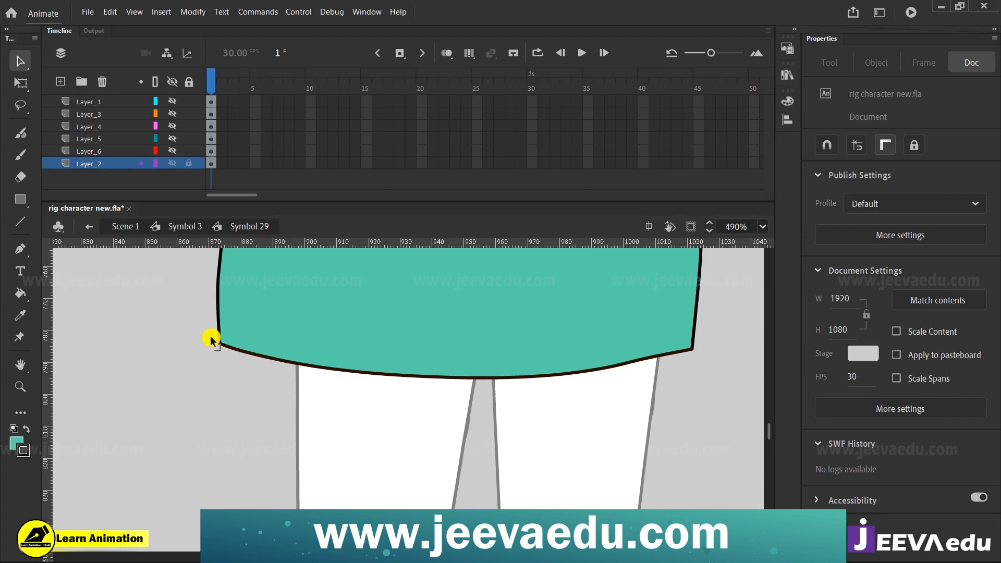
pyautogui.click(211, 338)
pyautogui.click(215, 340)
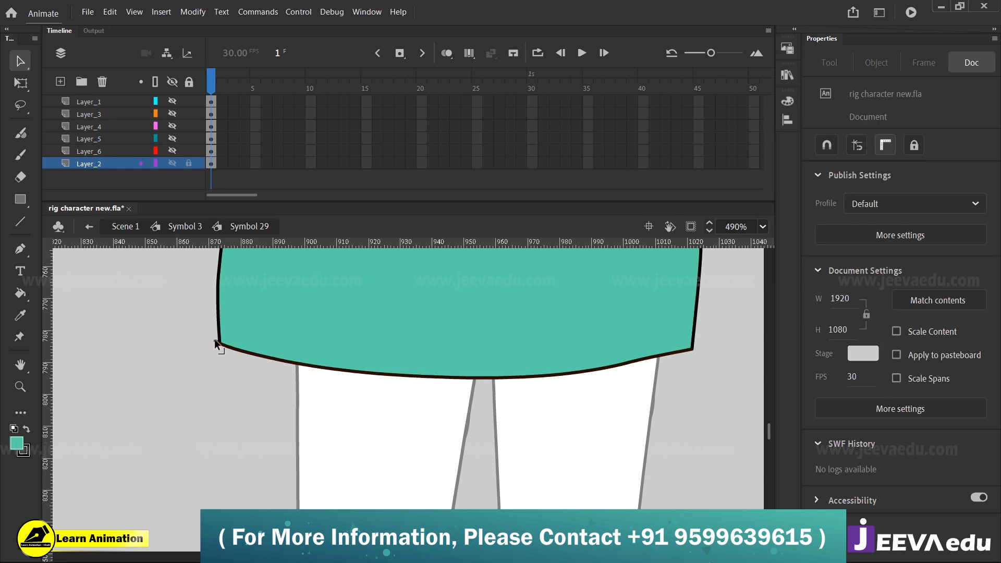
pyautogui.moveTo(216, 342); pyautogui.dragTo(206, 342)
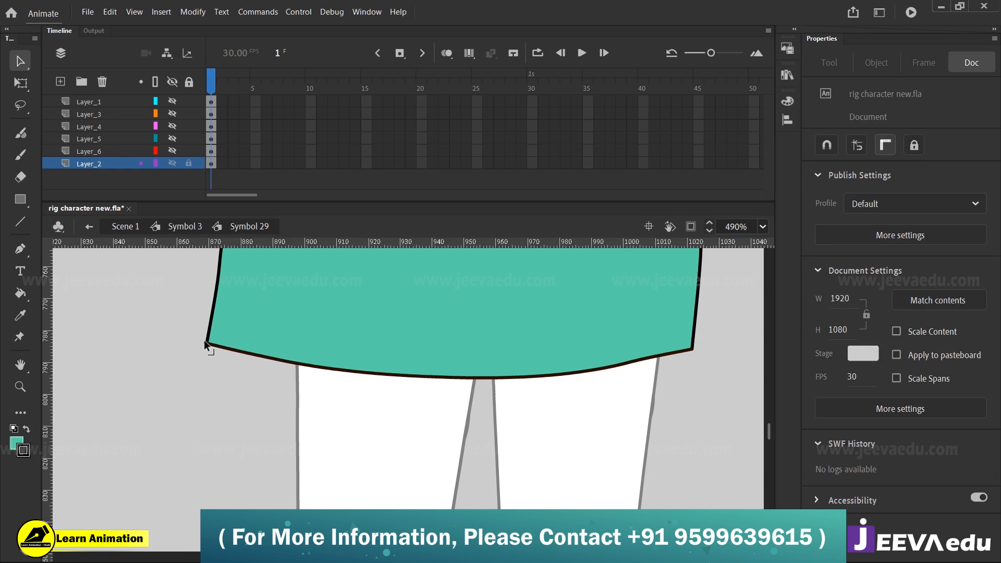
# Show Layer_6 and fit the orange band's lower left corner and bottom edge to the kurta's outline
pyautogui.click(173, 151)
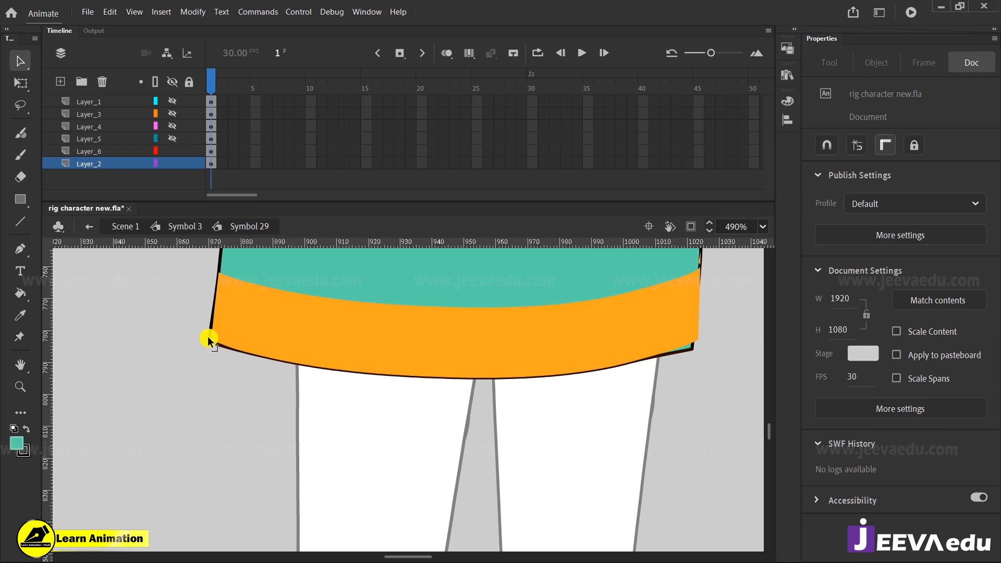
pyautogui.moveTo(211, 338); pyautogui.dragTo(207, 339)
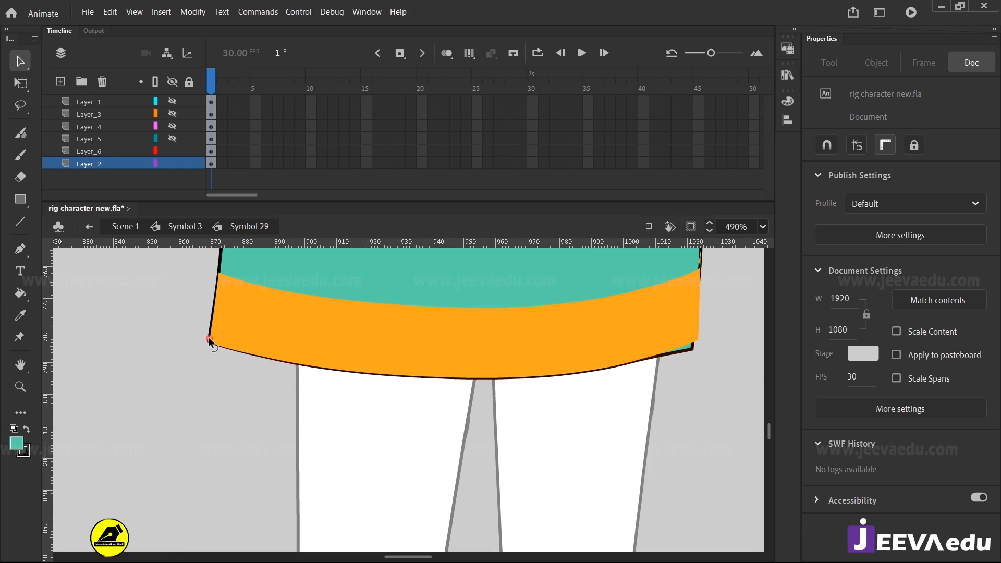
pyautogui.moveTo(514, 375)
pyautogui.mouseDown()
pyautogui.moveTo(512, 365)
pyautogui.moveTo(514, 373)
pyautogui.mouseUp()
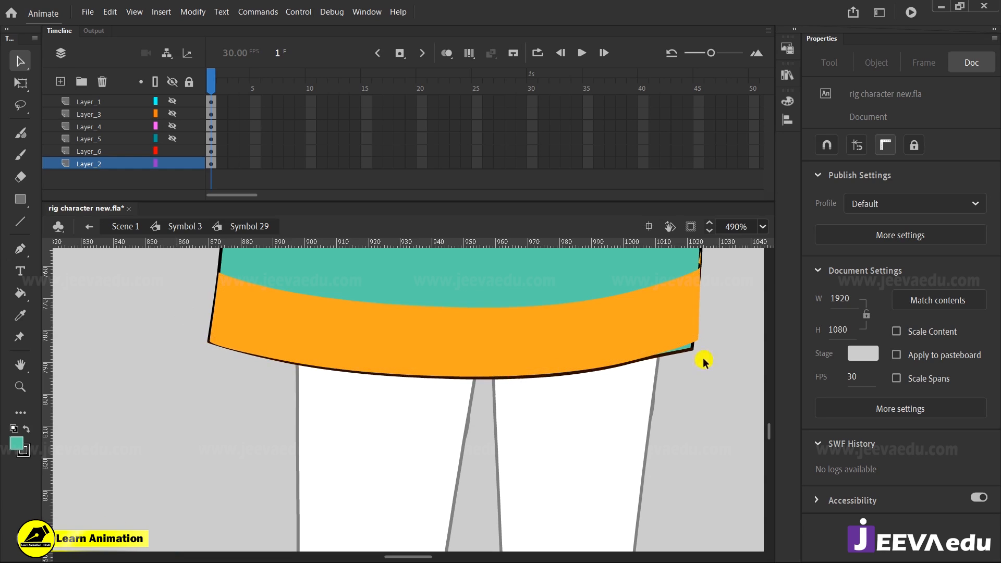
pyautogui.moveTo(690, 348); pyautogui.dragTo(699, 346)
# Remove the stray orange sliver above the band's right end on Layer_6
pyautogui.press('z')
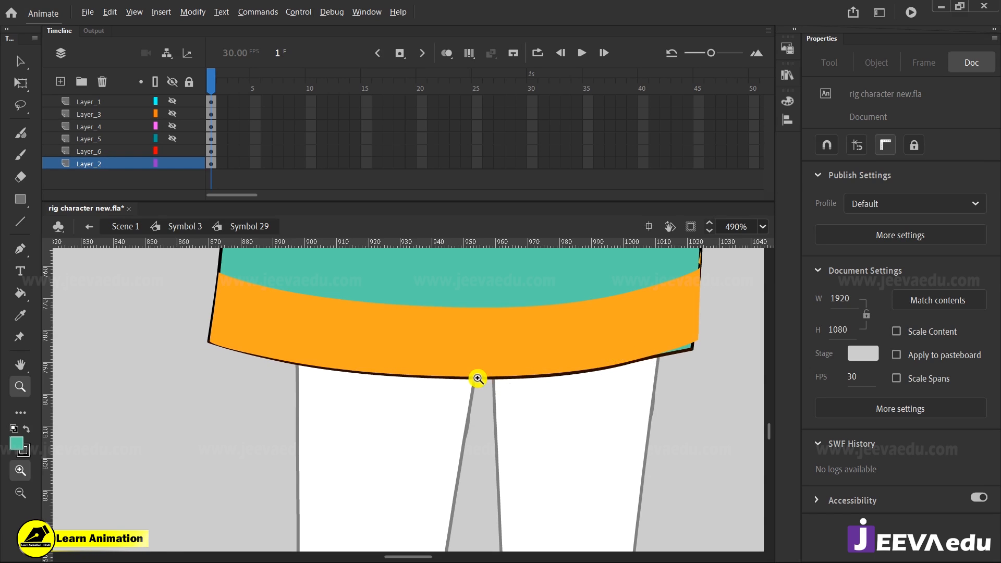
pyautogui.keyDown('alt'); pyautogui.click(478, 378); pyautogui.keyUp('alt')
pyautogui.keyDown('alt'); pyautogui.click(474, 380); pyautogui.keyUp('alt')
pyautogui.keyDown('alt'); pyautogui.click(454, 400); pyautogui.keyUp('alt')
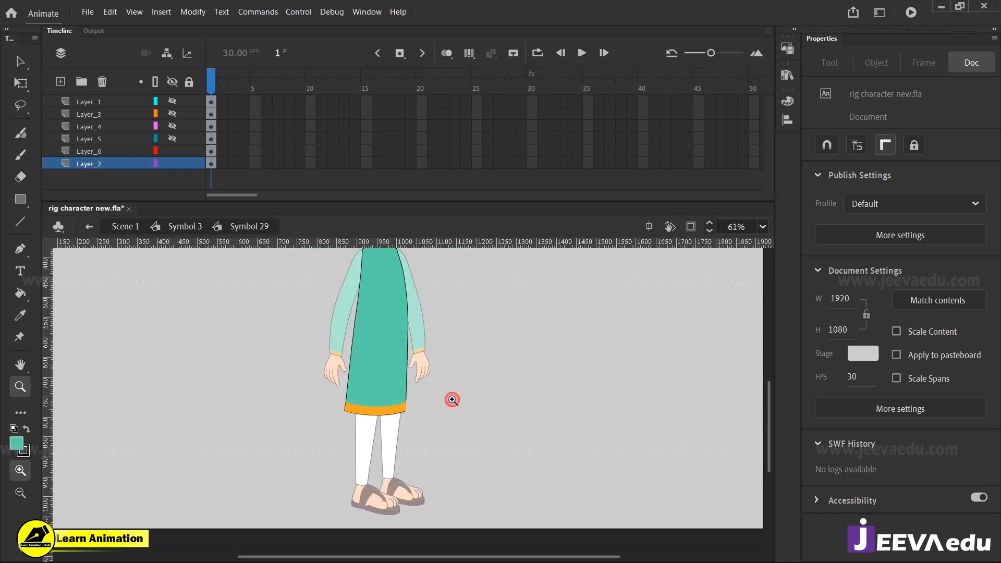
pyautogui.click(395, 410)
pyautogui.click(392, 411)
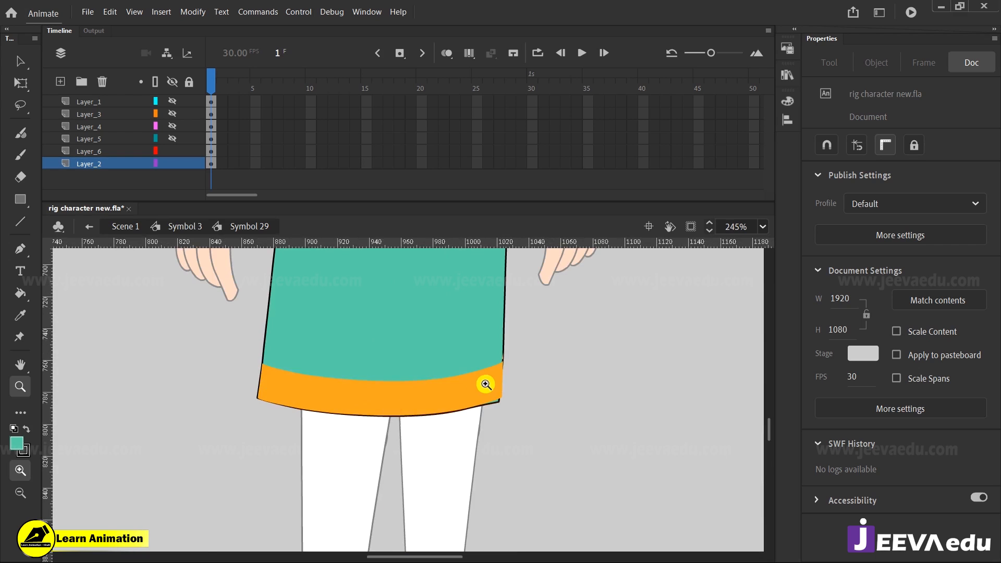
pyautogui.click(485, 386)
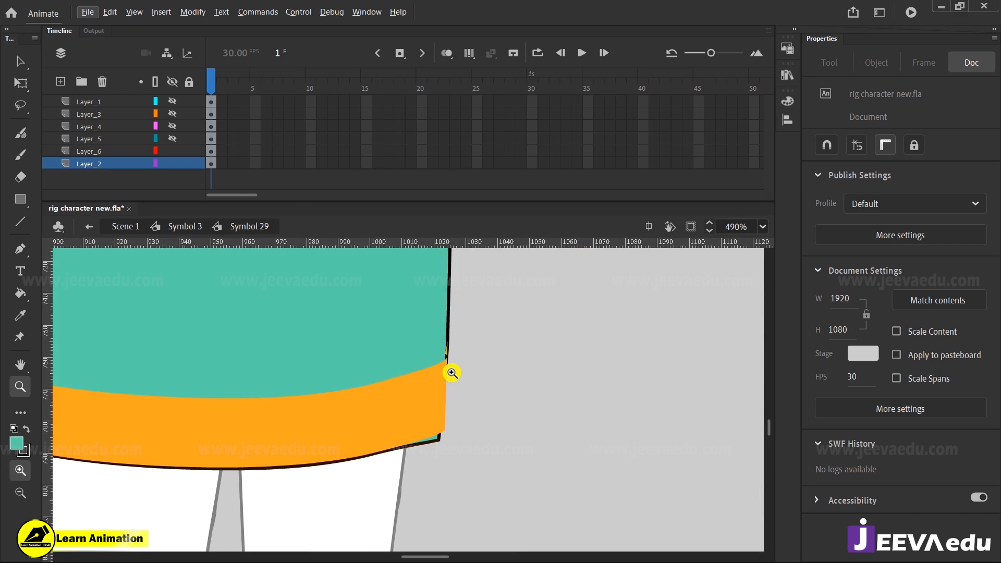
pyautogui.hotkey('alt', 'v')
pyautogui.press('Escape')
pyautogui.press('v')
pyautogui.click(445, 353)
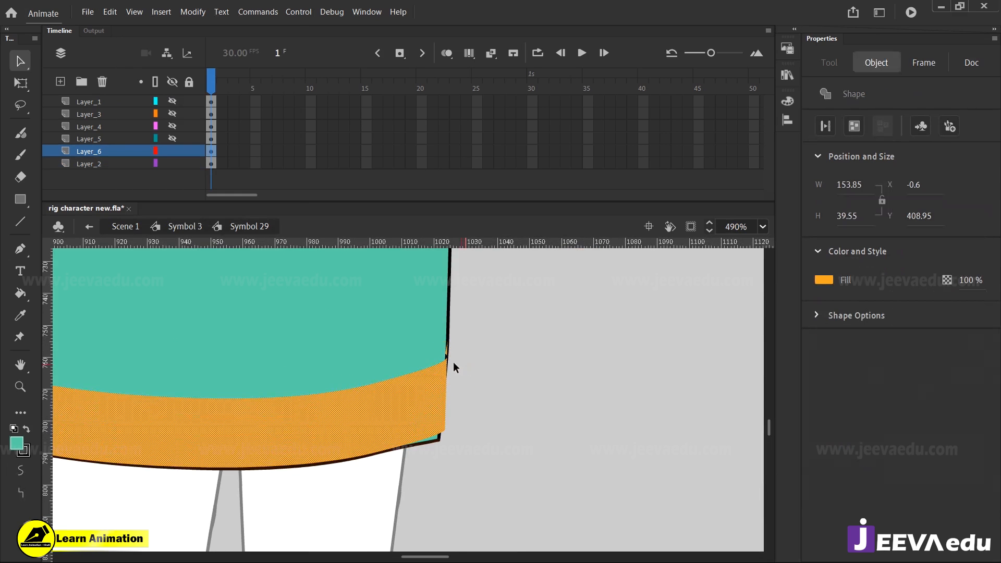
pyautogui.click(473, 352)
pyautogui.click(447, 351)
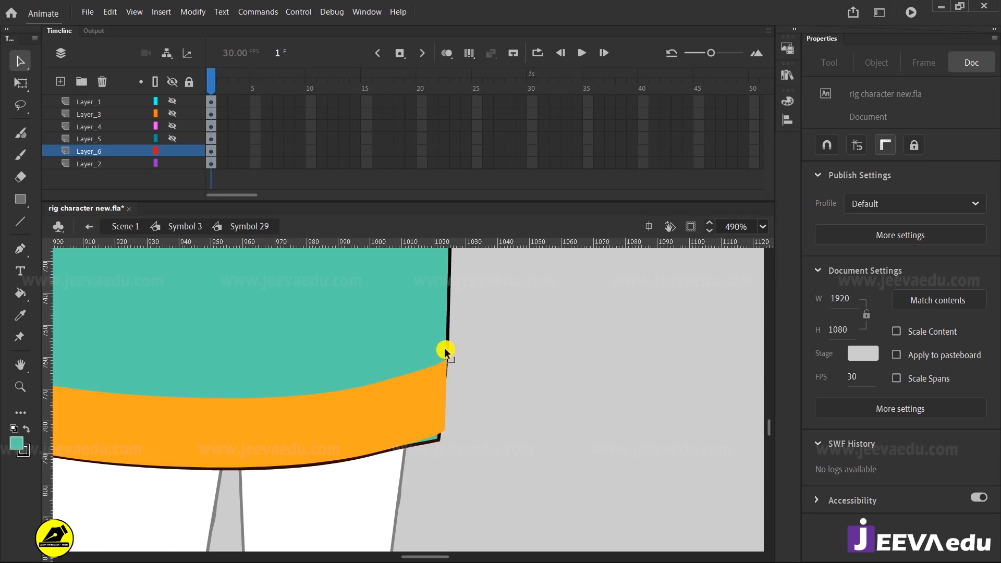
# Refine the curve of the orange band's bottom edge so it follows the dark hem outline evenly
pyautogui.press('z')
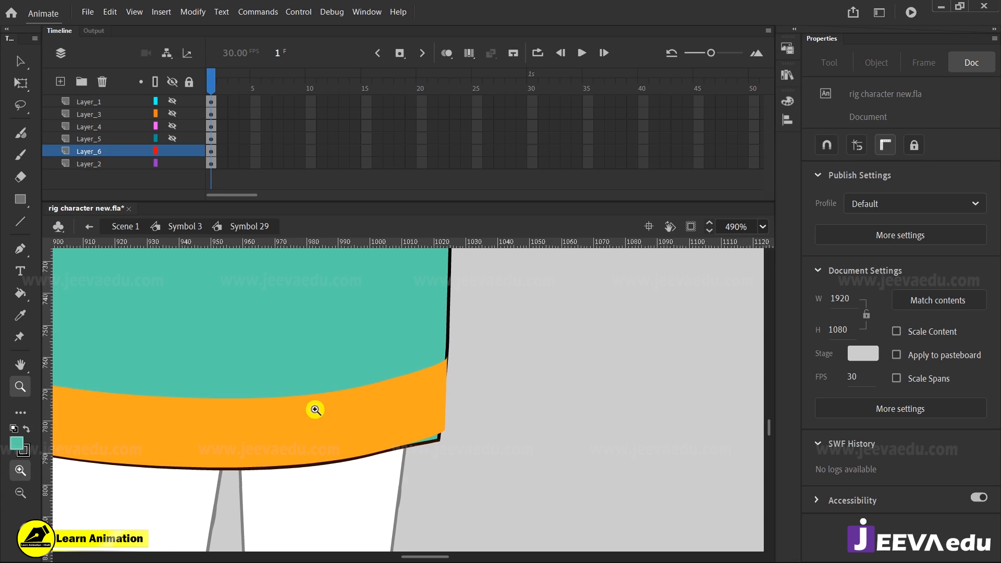
pyautogui.keyDown('alt'); pyautogui.click(314, 418); pyautogui.keyUp('alt')
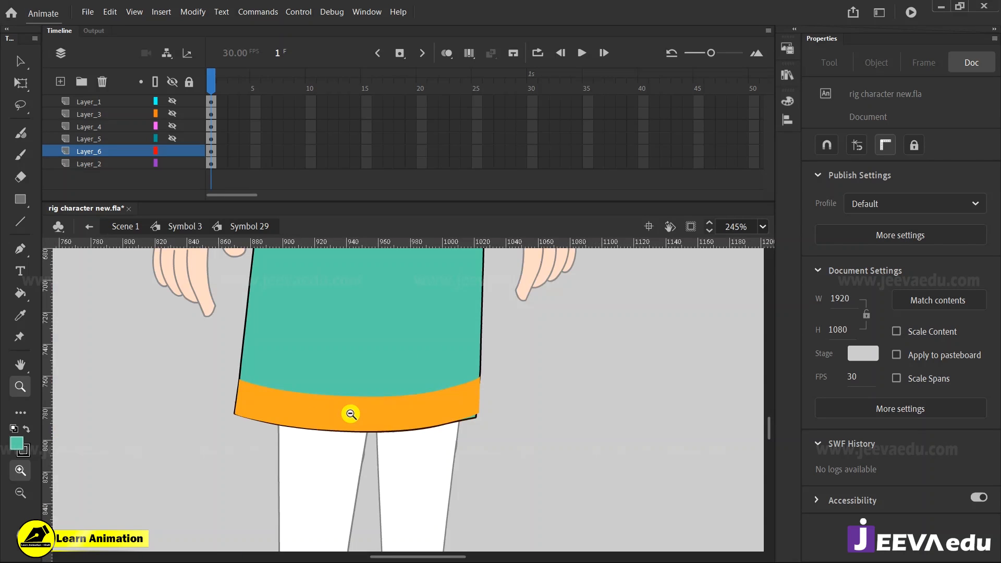
pyautogui.click(362, 412)
pyautogui.click(380, 438)
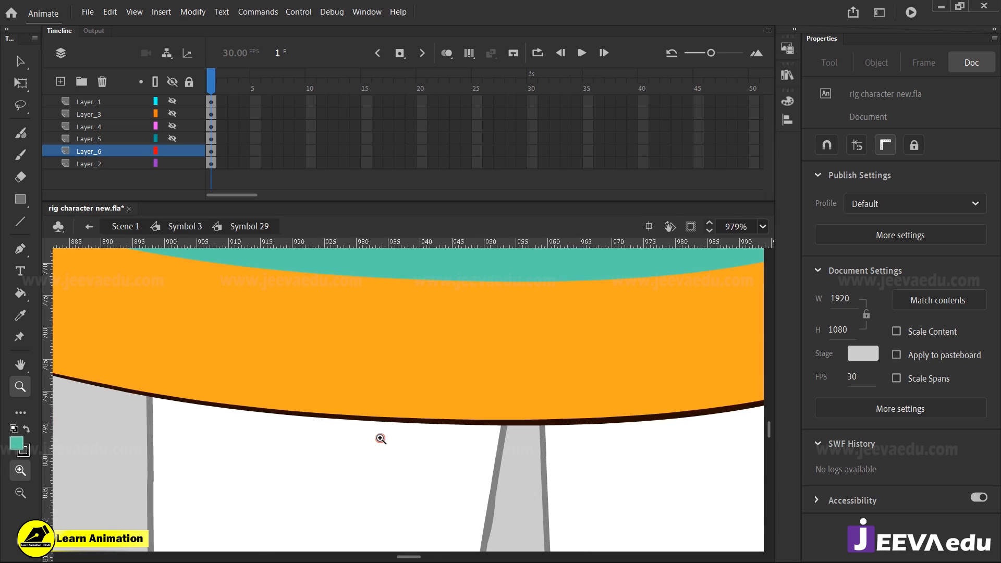
pyautogui.press('v')
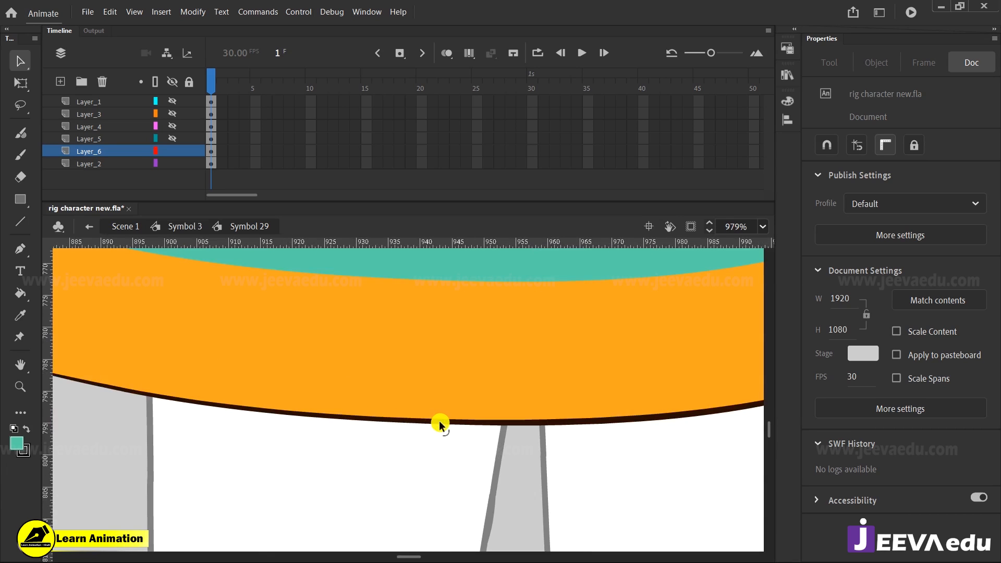
pyautogui.moveTo(427, 418)
pyautogui.mouseDown()
pyautogui.moveTo(428, 434)
pyautogui.moveTo(424, 420)
pyautogui.moveTo(441, 421)
pyautogui.moveTo(431, 364)
pyautogui.moveTo(432, 420)
pyautogui.mouseUp()
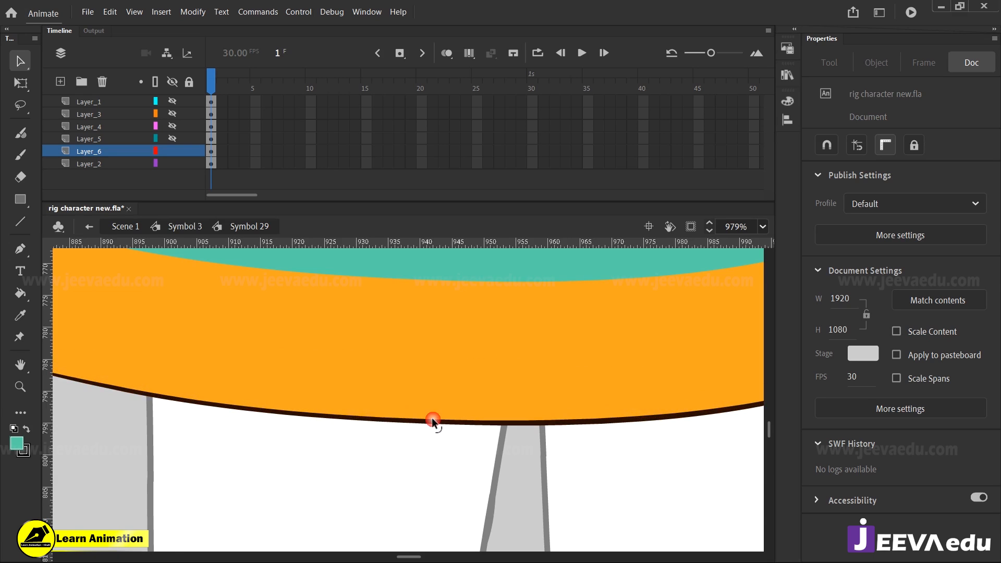
# Extend the orange band's left corners beyond the kurta's side outline and pull its bottom edge below the hem
pyautogui.press('z')
pyautogui.keyDown('alt'); pyautogui.click(427, 405); pyautogui.keyUp('alt')
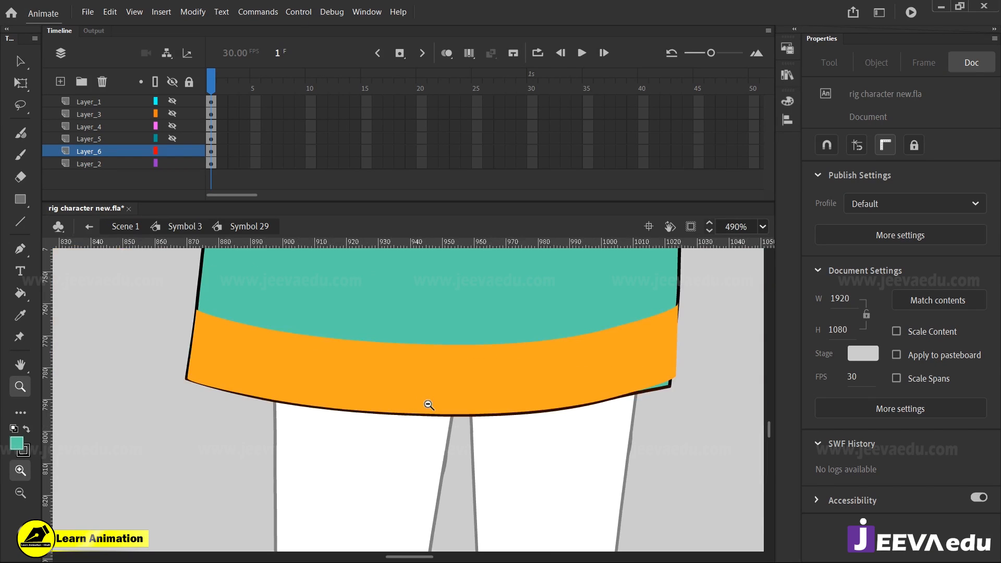
pyautogui.press('v')
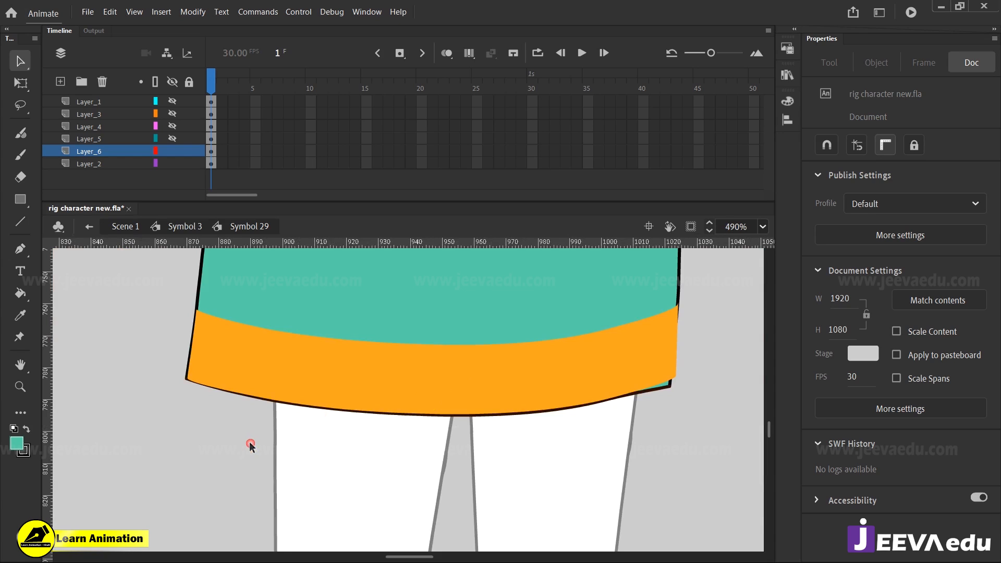
pyautogui.moveTo(196, 312); pyautogui.dragTo(178, 302)
pyautogui.moveTo(185, 377); pyautogui.dragTo(159, 374)
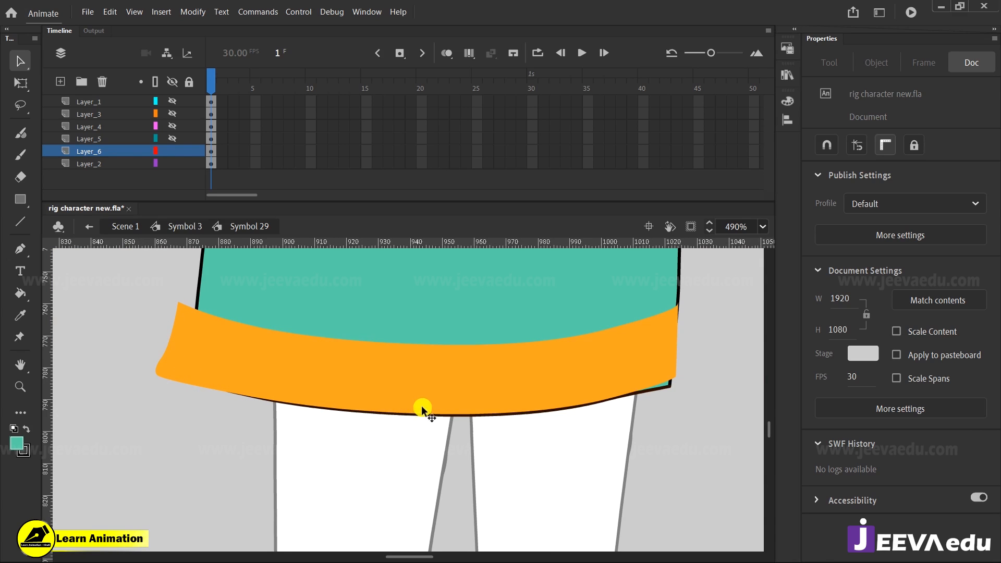
pyautogui.moveTo(421, 416); pyautogui.dragTo(423, 427)
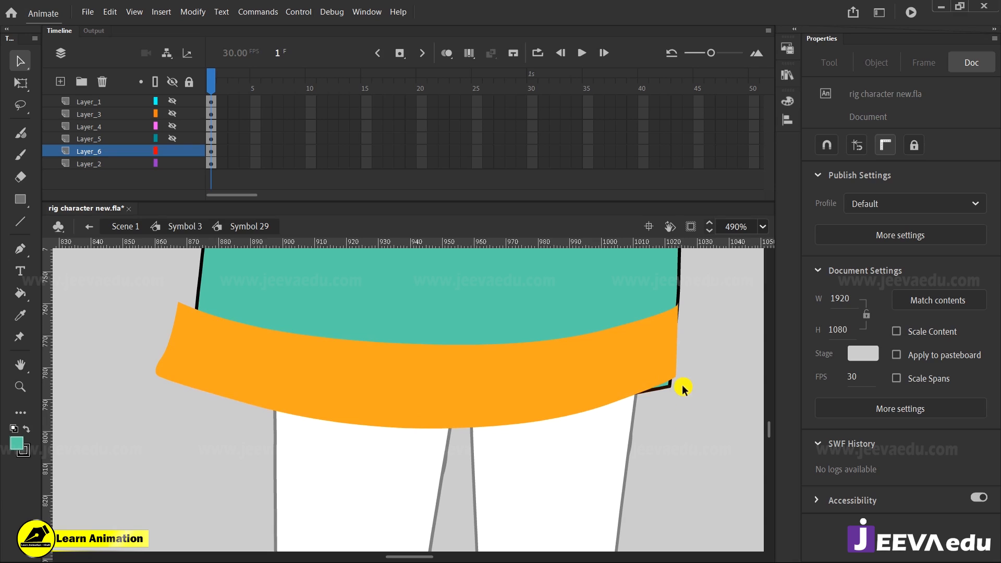
# Extend the orange band's right corners past the kurta's outline and bow its right end outward
pyautogui.moveTo(677, 381); pyautogui.dragTo(636, 412)
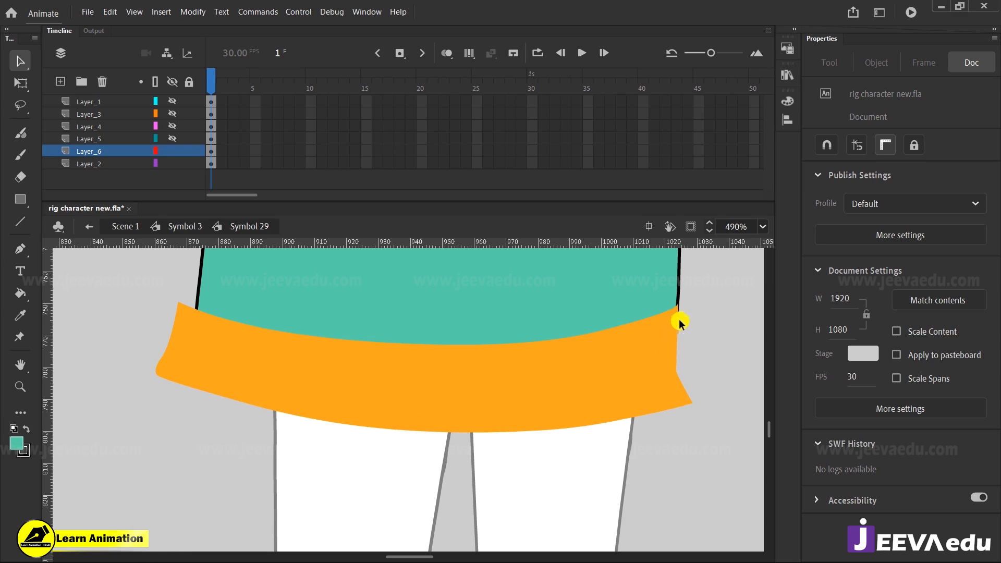
pyautogui.moveTo(679, 308); pyautogui.dragTo(688, 307)
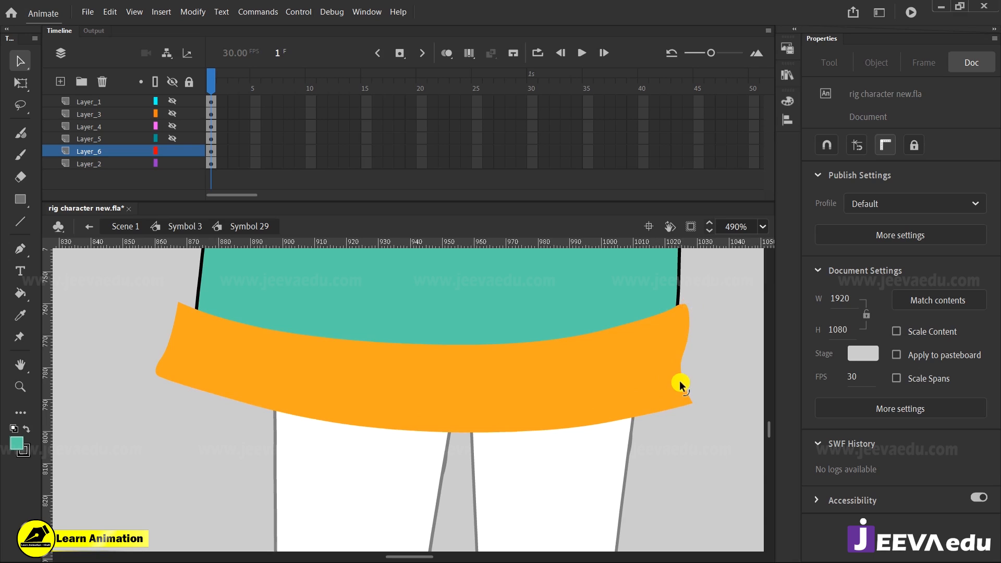
pyautogui.moveTo(680, 366); pyautogui.dragTo(690, 372)
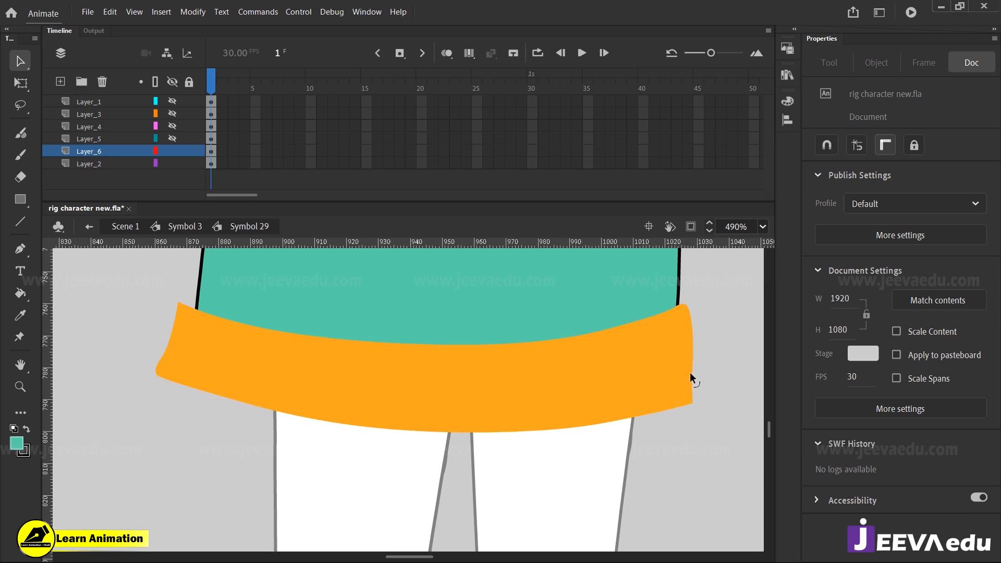
# Copy the kurta's teal fill from Layer_2 and paste it in place on a new layer above Layer_6
pyautogui.press('z')
pyautogui.keyDown('alt'); pyautogui.click(404, 397); pyautogui.keyUp('alt')
pyautogui.keyDown('alt'); pyautogui.click(405, 398); pyautogui.keyUp('alt')
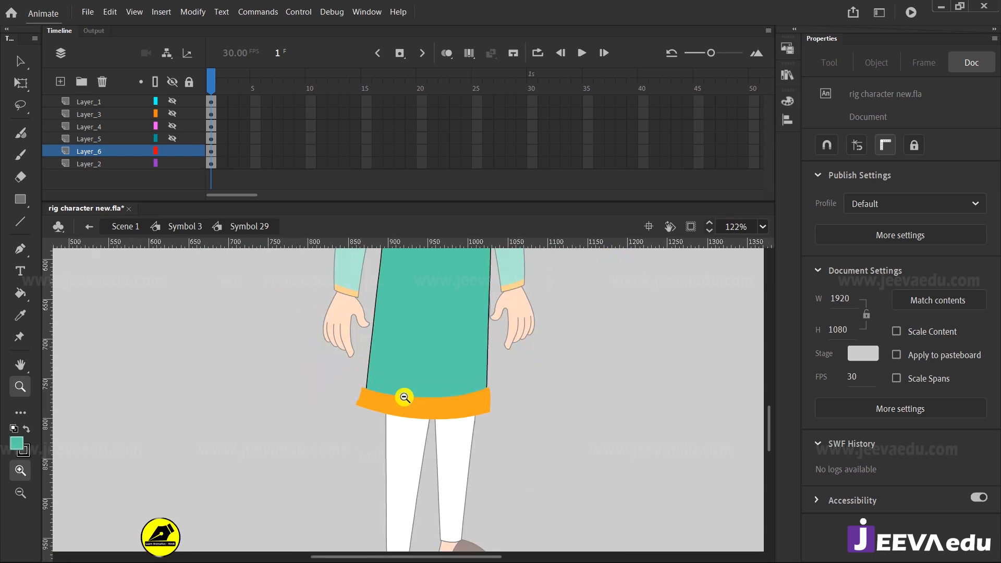
pyautogui.press('v')
pyautogui.click(435, 361)
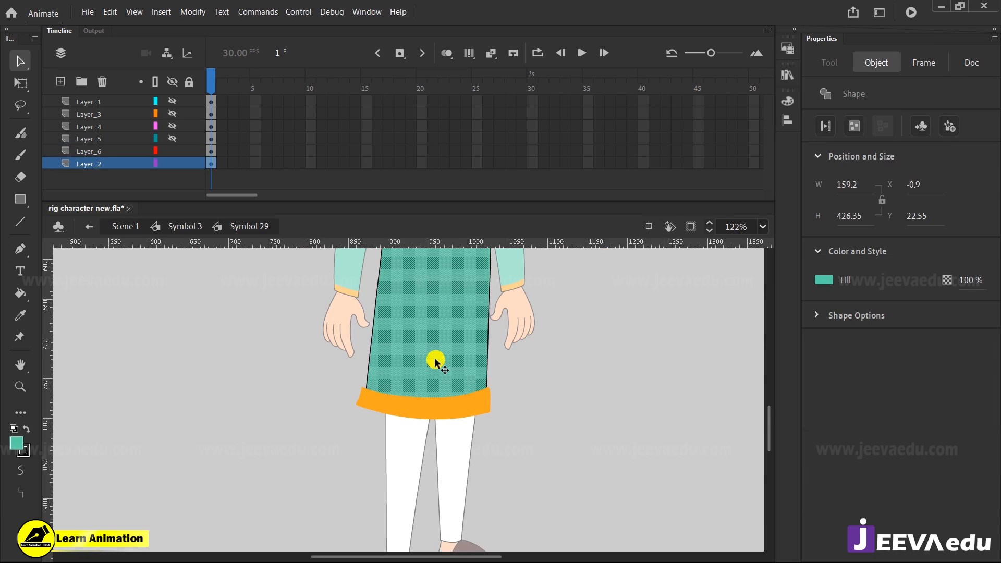
pyautogui.click(117, 151)
pyautogui.click(61, 81)
pyautogui.rightClick(136, 269)
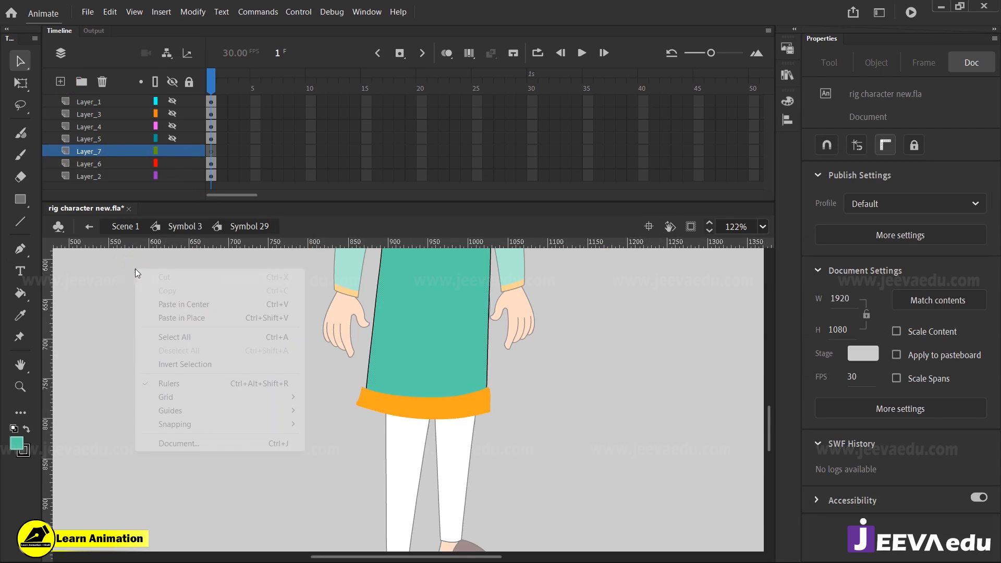
pyautogui.click(167, 318)
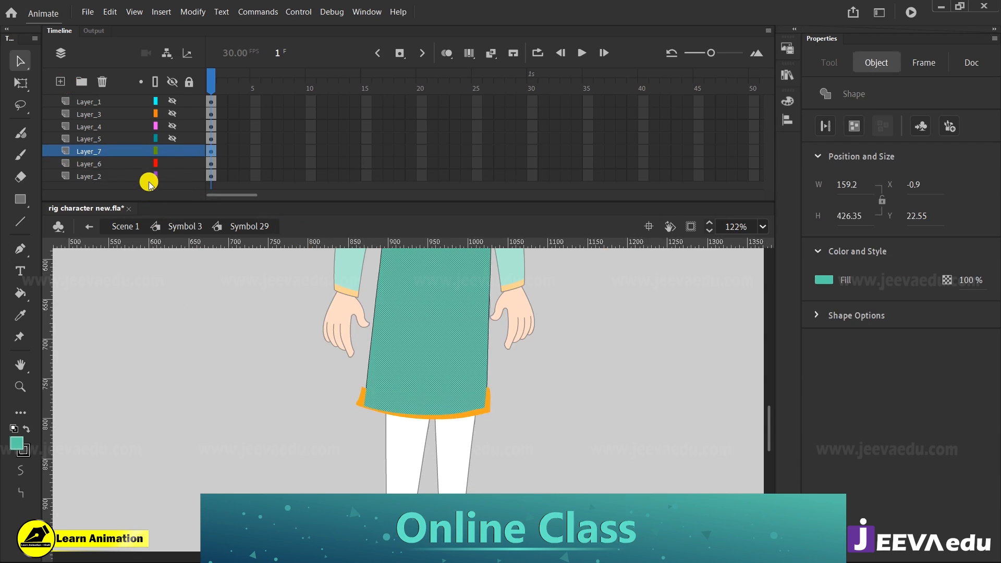
# Turn Layer_7 into a mask for Layer_6 and check the clipped orange band along the kurta's hem
pyautogui.rightClick(122, 152)
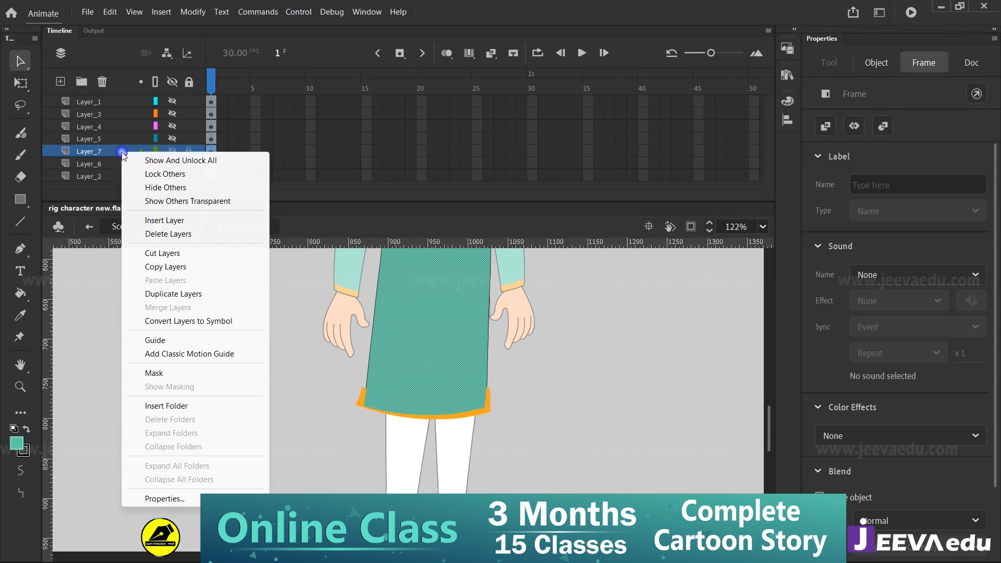
pyautogui.click(155, 373)
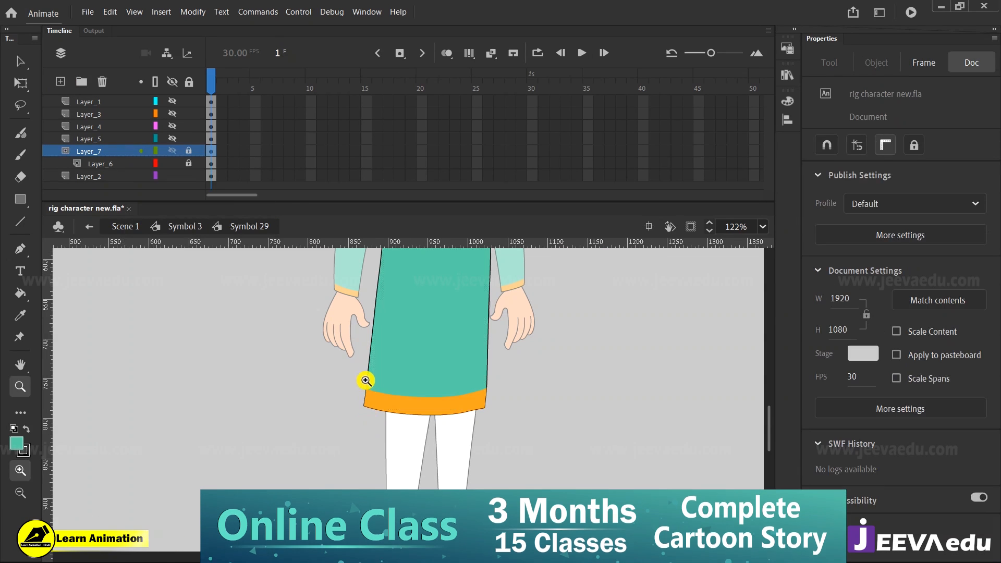
pyautogui.press('z')
pyautogui.moveTo(441, 412); pyautogui.dragTo(509, 429)
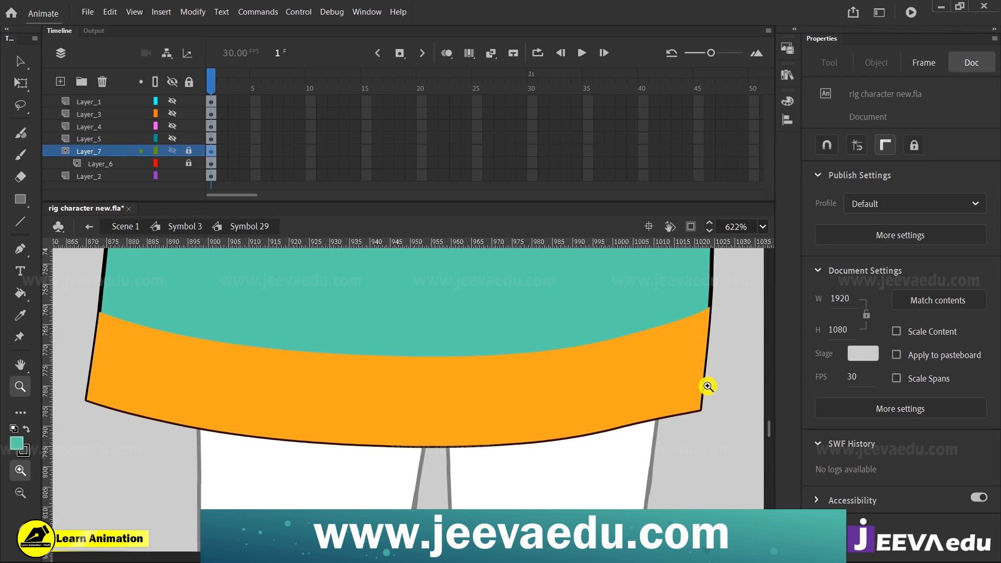
pyautogui.keyDown('alt'); pyautogui.click(437, 391); pyautogui.keyUp('alt')
pyautogui.keyDown('alt'); pyautogui.click(437, 391); pyautogui.keyUp('alt')
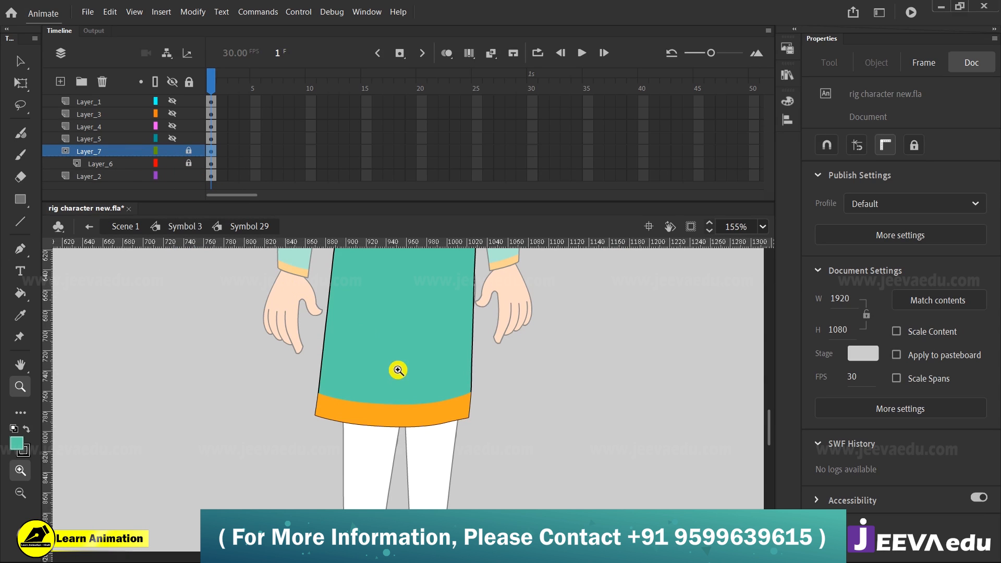
pyautogui.click(413, 443)
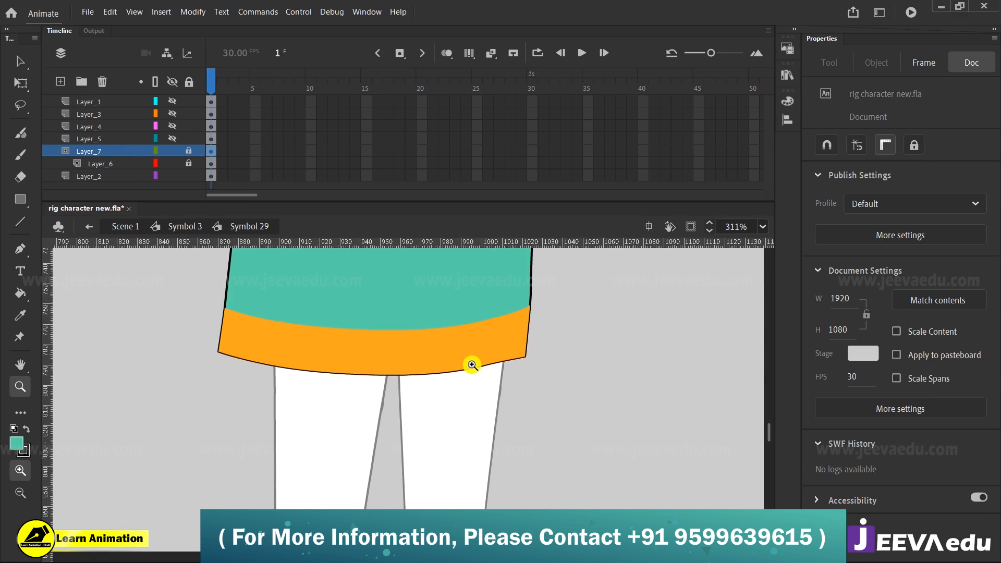
# Hide Layer_7 and Layer_6, and try pulling the lower-right corner of the kurta outward
pyautogui.press('v')
pyautogui.click(173, 150)
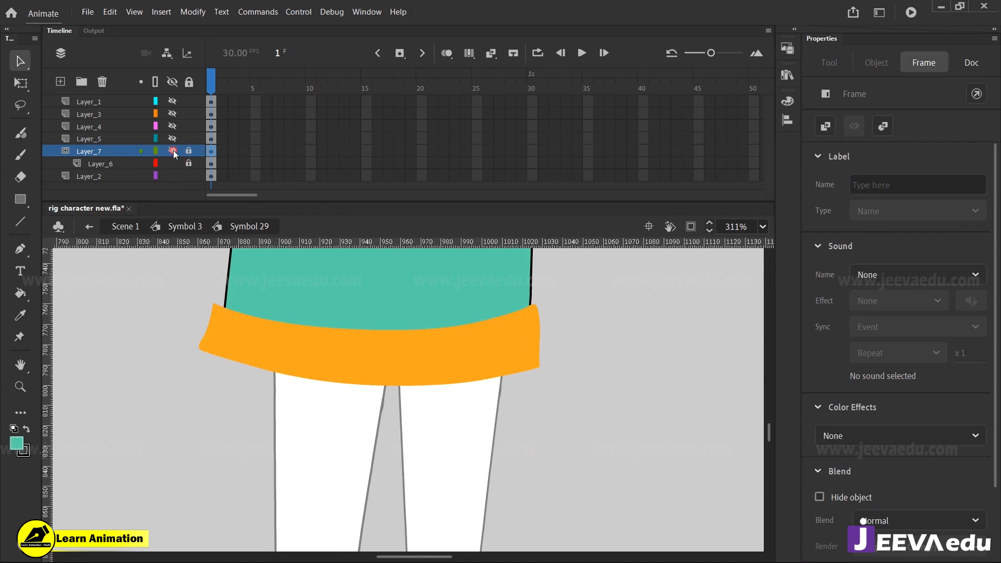
pyautogui.click(175, 162)
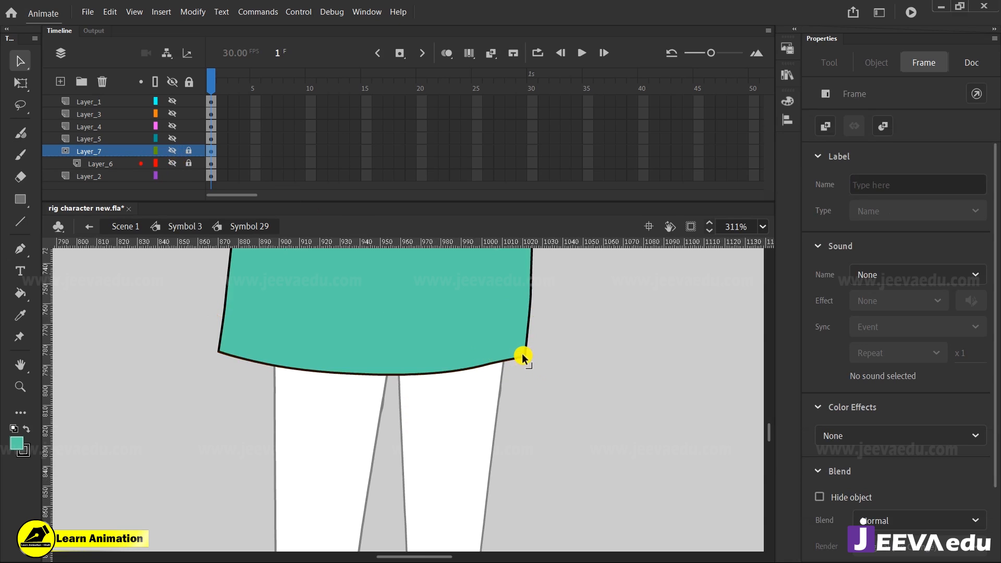
pyautogui.moveTo(527, 358); pyautogui.dragTo(532, 336)
pyautogui.hotkey('ctrl', 'z')
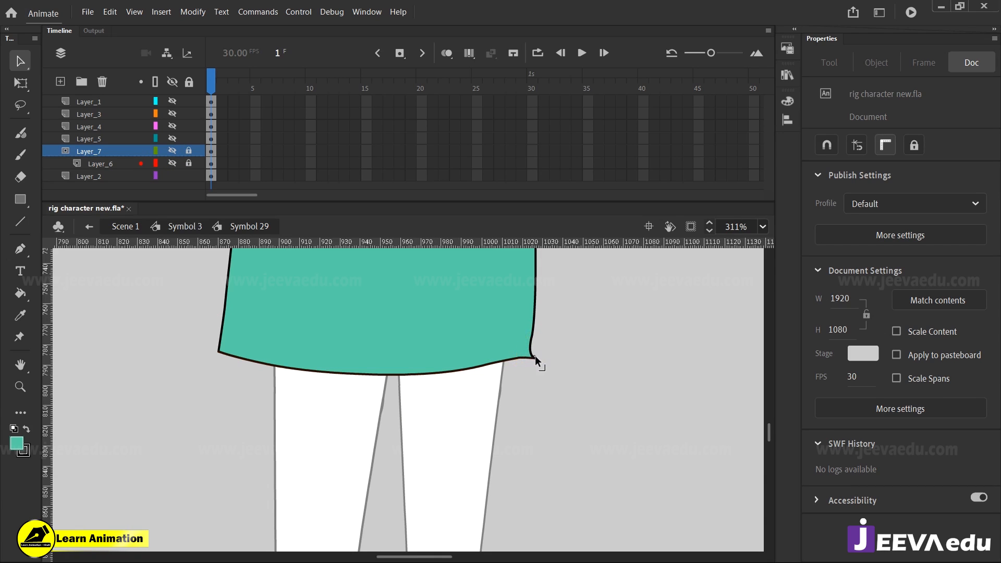
pyautogui.moveTo(534, 353); pyautogui.dragTo(534, 324)
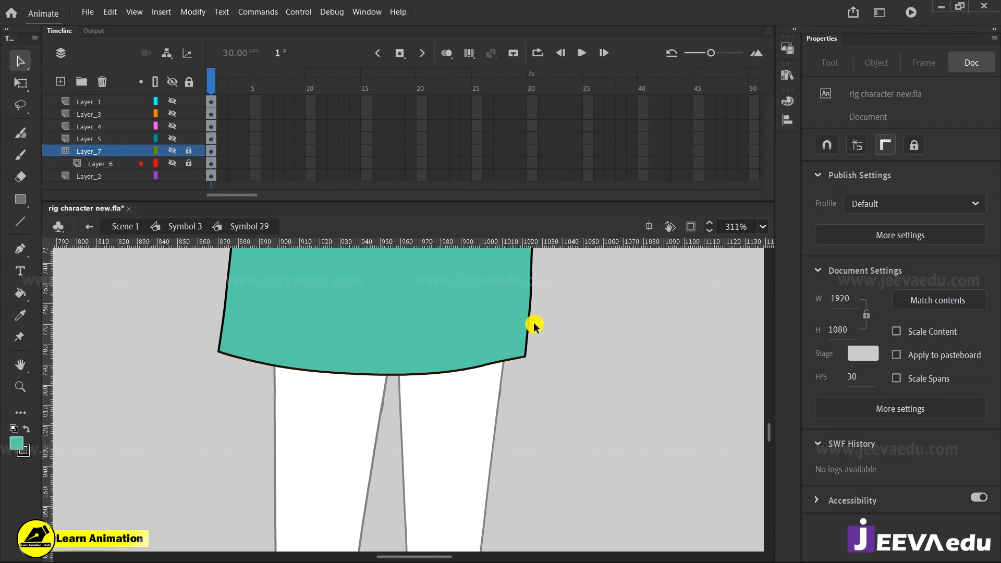
pyautogui.click(537, 356)
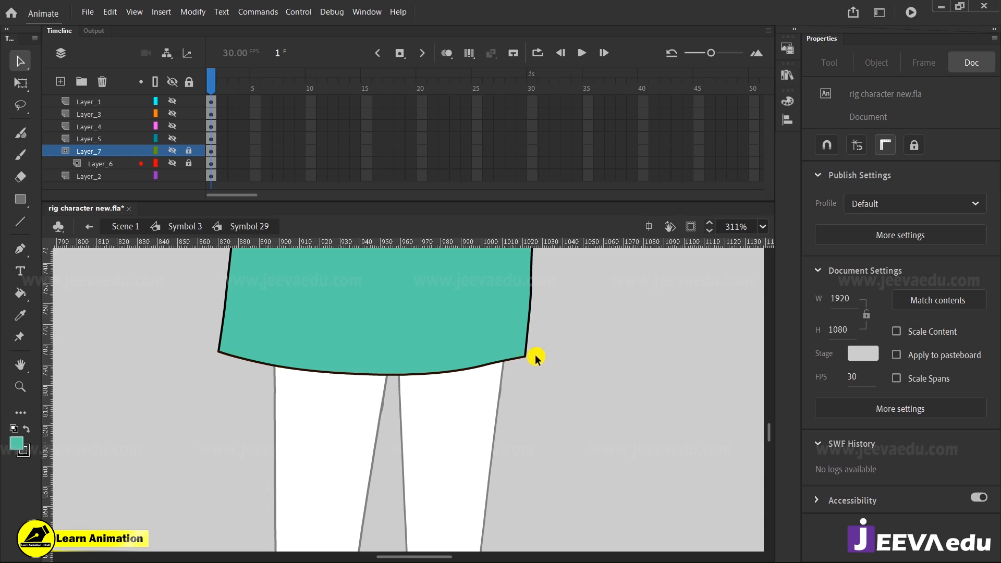
# Try stretching the kurta outline's lower-right corner point outward with the Subselection tool and undo the move
pyautogui.click(474, 337)
pyautogui.hotkey('ctrl', 'shift', 'a')
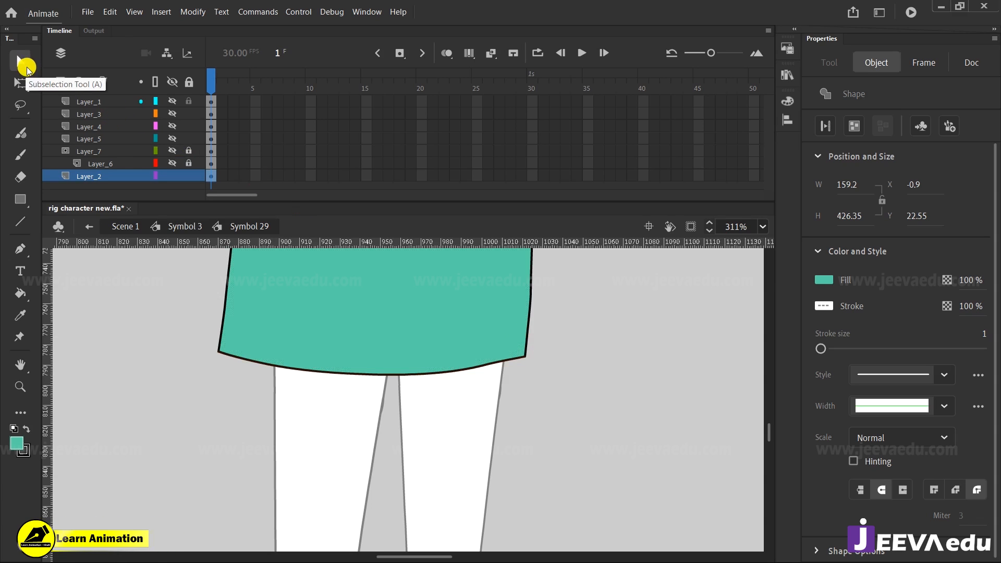
pyautogui.click(28, 72)
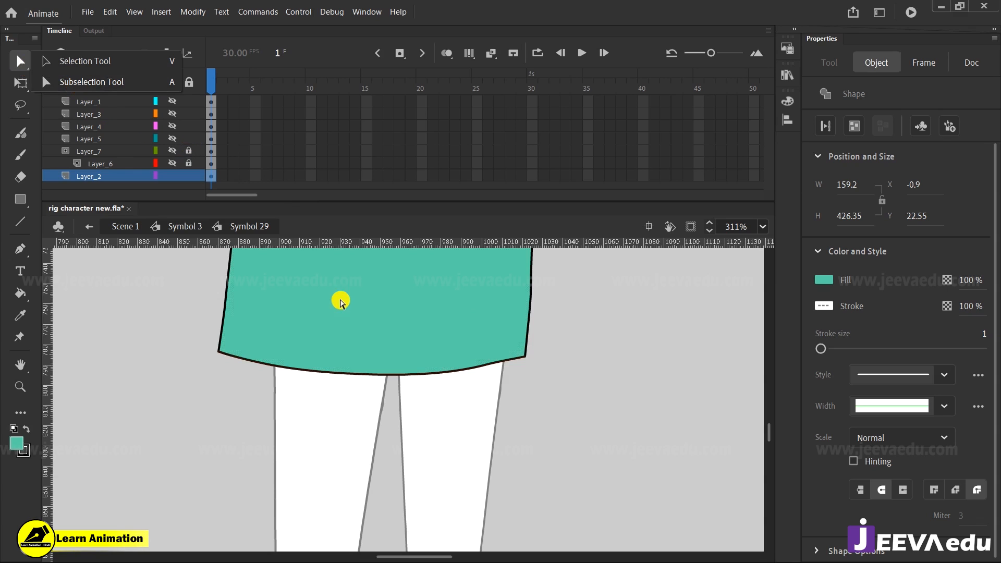
pyautogui.click(526, 360)
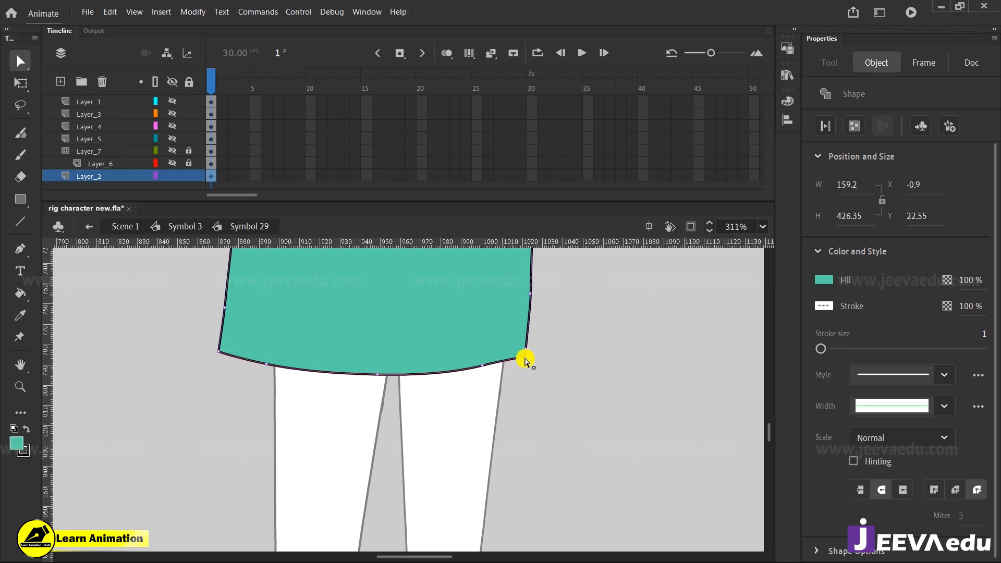
pyautogui.press('z')
pyautogui.moveTo(560, 310); pyautogui.dragTo(462, 398)
pyautogui.click(21, 61)
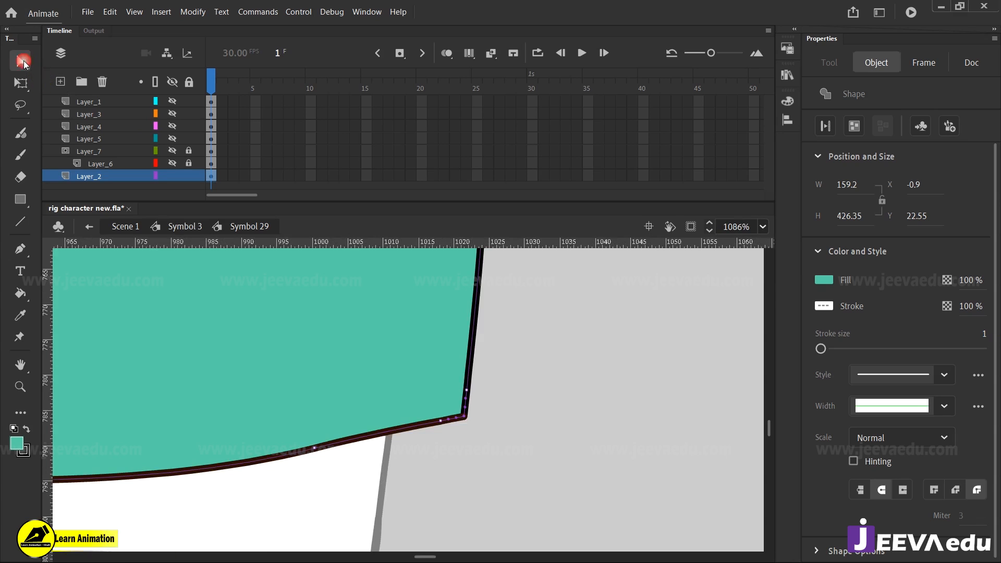
pyautogui.moveTo(490, 379); pyautogui.dragTo(458, 399)
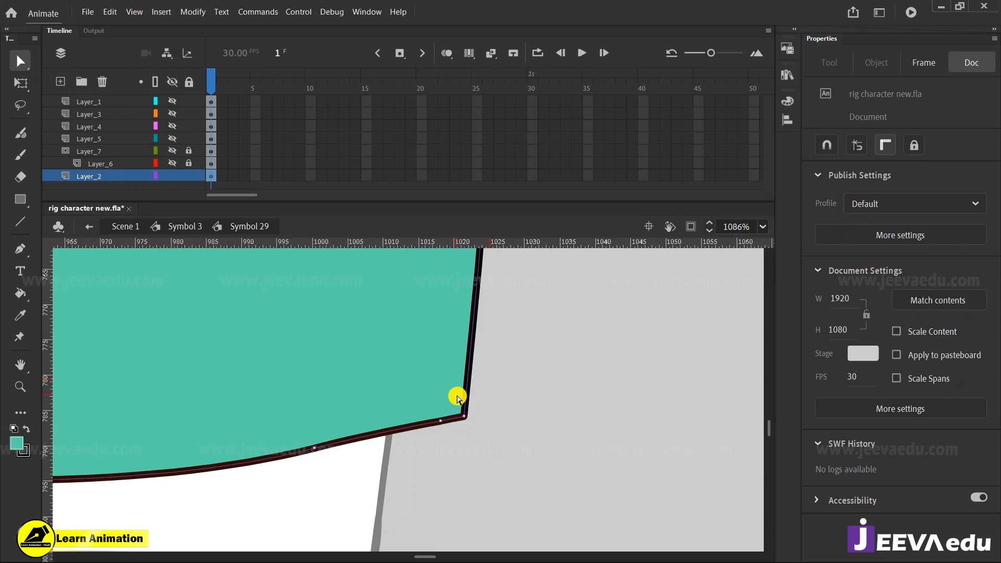
pyautogui.moveTo(436, 447); pyautogui.dragTo(447, 407)
pyautogui.click(466, 420)
pyautogui.moveTo(466, 420); pyautogui.dragTo(599, 419)
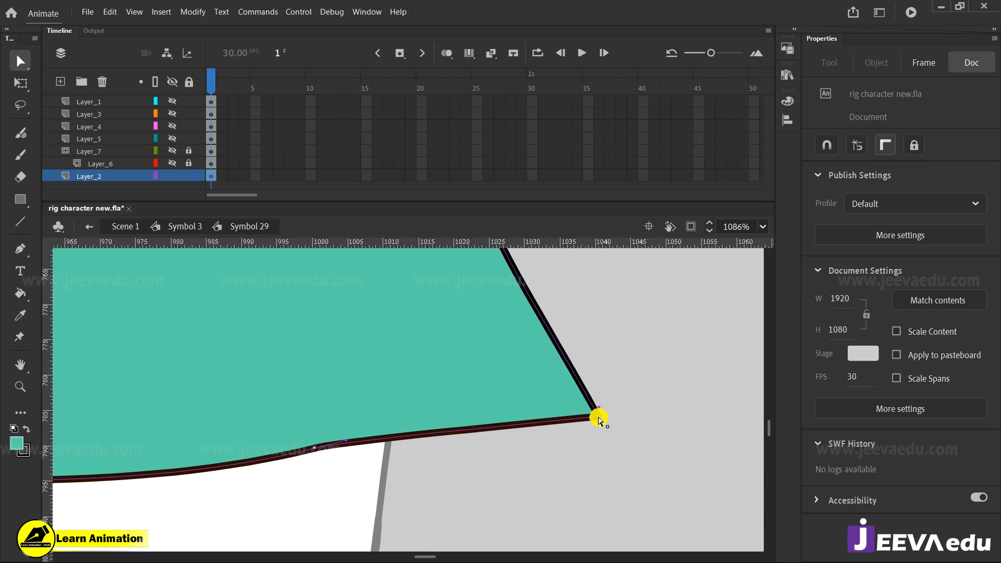
pyautogui.hotkey('ctrl', 'z')
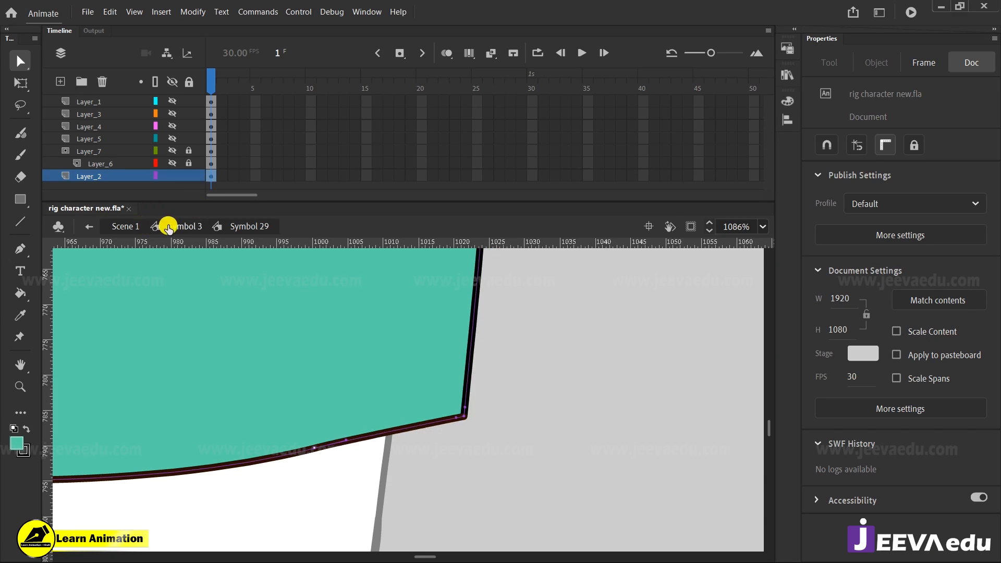
# Return to Scene 1 and fit the stage in view to check the whole character
pyautogui.click(164, 227)
pyautogui.click(133, 226)
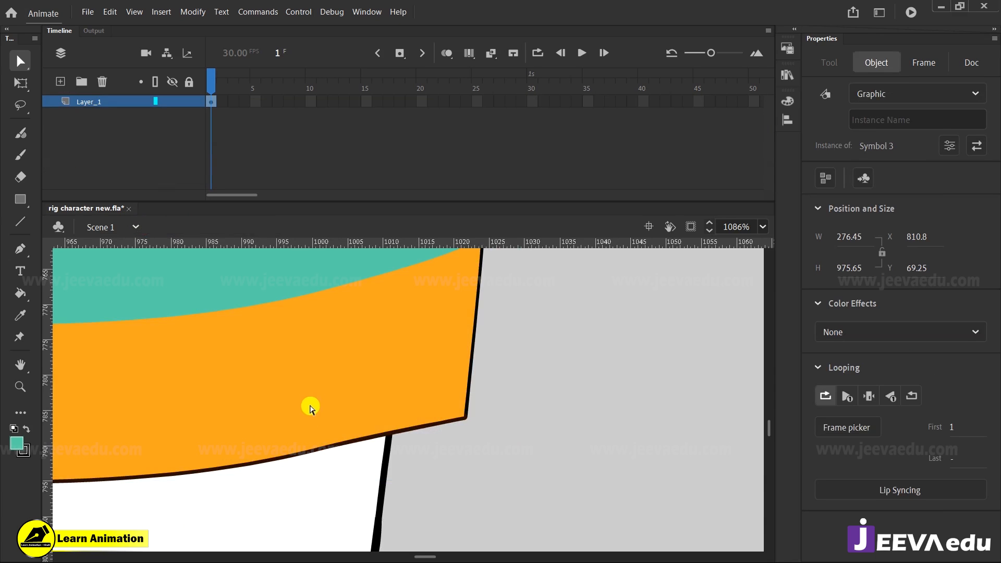
pyautogui.press('z')
pyautogui.keyDown('alt'); pyautogui.click(320, 447); pyautogui.keyUp('alt')
pyautogui.keyDown('alt'); pyautogui.click(323, 446); pyautogui.keyUp('alt')
pyautogui.moveTo(320, 441); pyautogui.dragTo(445, 441)
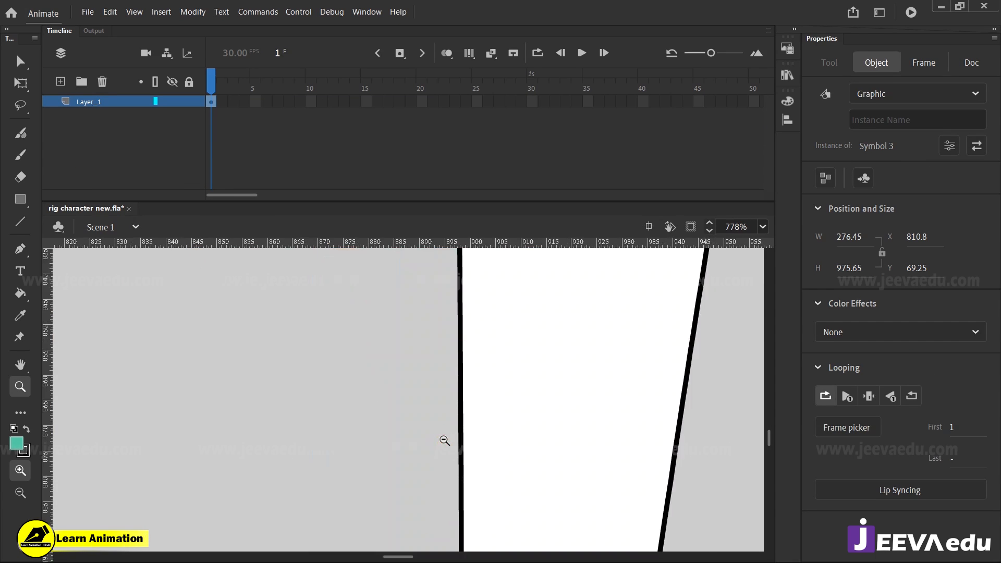
pyautogui.click(763, 227)
pyautogui.click(777, 246)
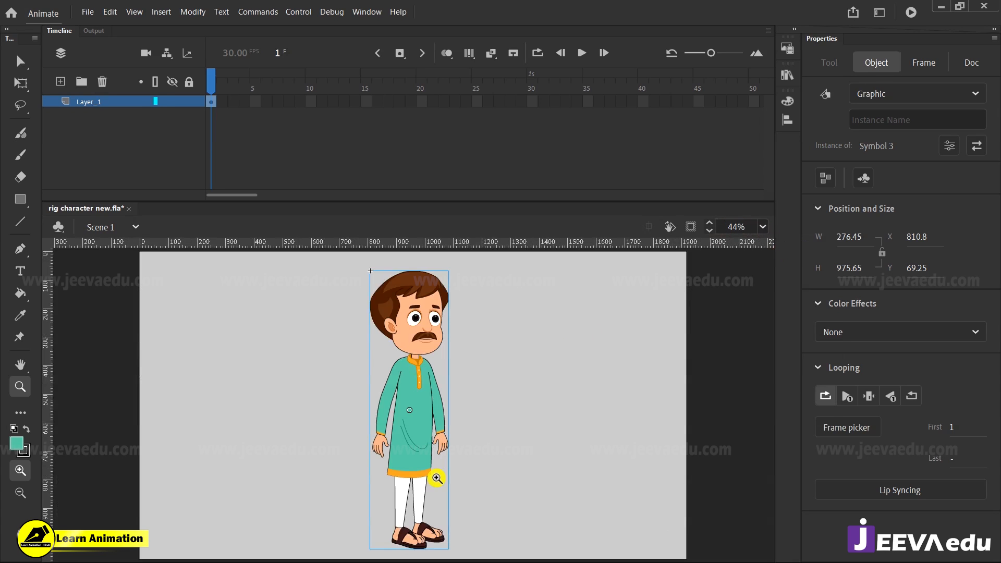
# Open Symbol 3, try rotating the rear leg forward with Free Transform, and undo the rotation
pyautogui.press('v')
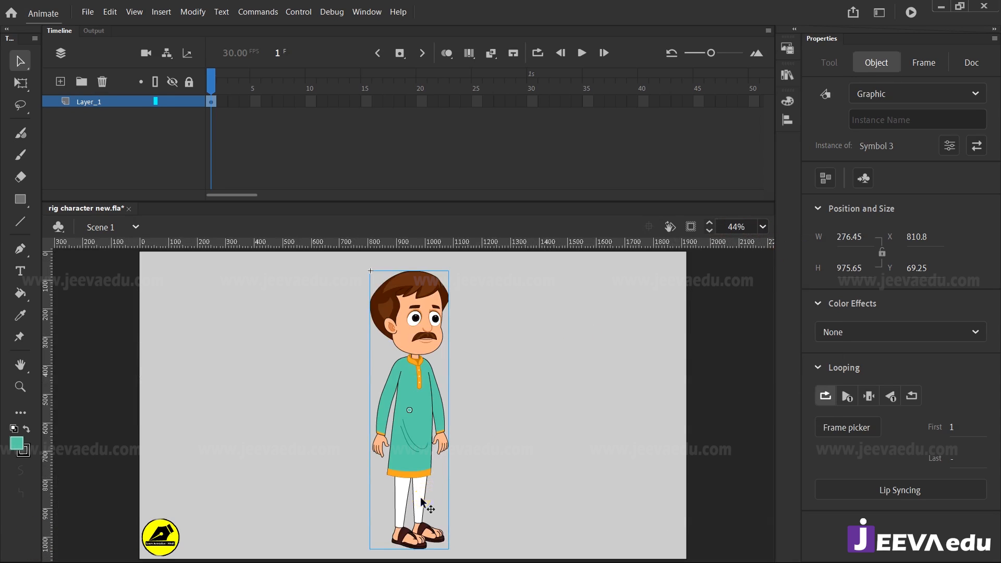
pyautogui.doubleClick(421, 502)
pyautogui.click(423, 509)
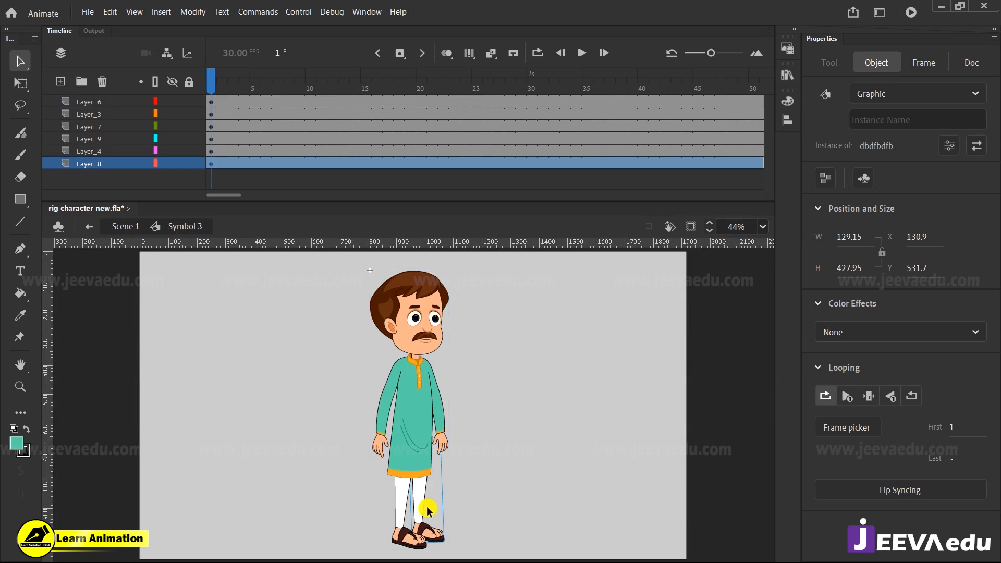
pyautogui.press('q')
pyautogui.moveTo(456, 541)
pyautogui.mouseDown()
pyautogui.moveTo(464, 527)
pyautogui.moveTo(461, 539)
pyautogui.moveTo(474, 538)
pyautogui.moveTo(456, 533)
pyautogui.mouseUp()
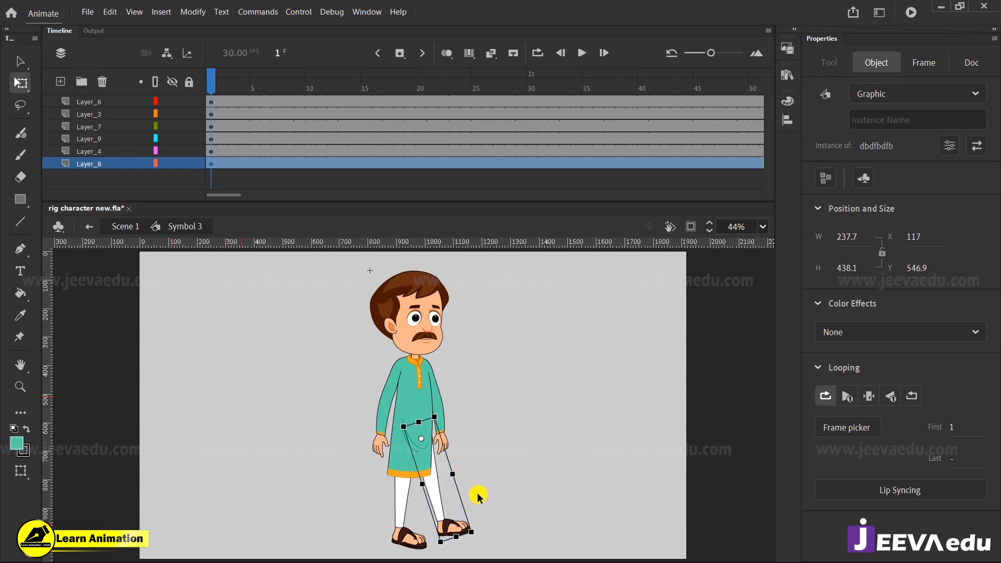
pyautogui.hotkey('ctrl', 'shift', 'z')
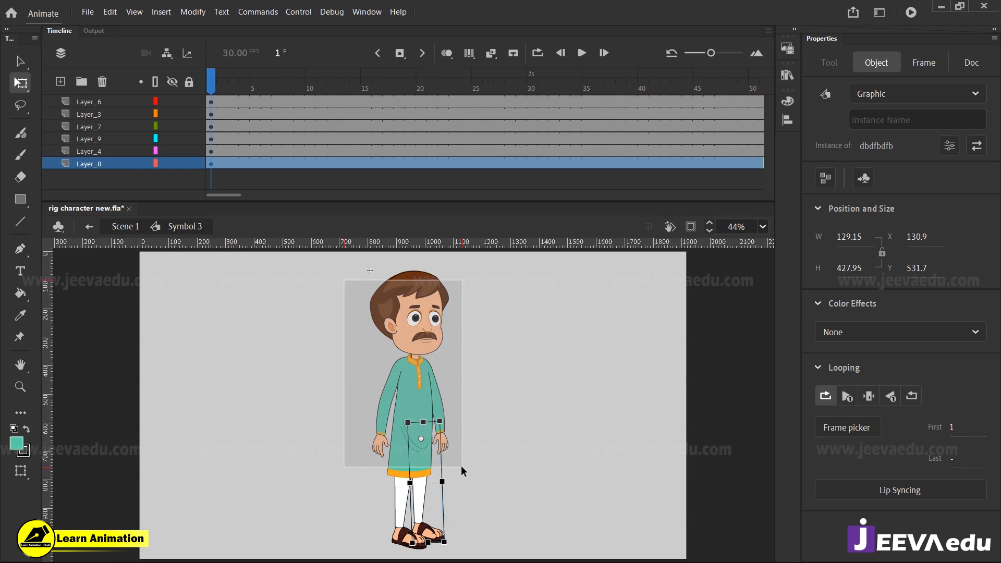
pyautogui.hotkey('ctrl', 'a')
pyautogui.doubleClick(461, 466)
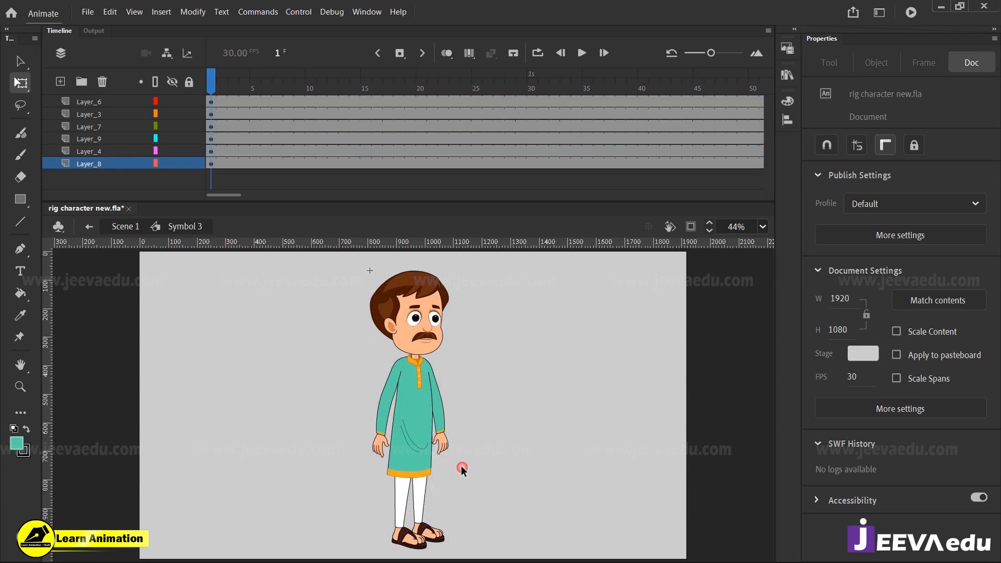
# Open Symbol 29 from the kurta instance and extend the frames of all its layers past frame 50
pyautogui.doubleClick(417, 498)
pyautogui.click(415, 489)
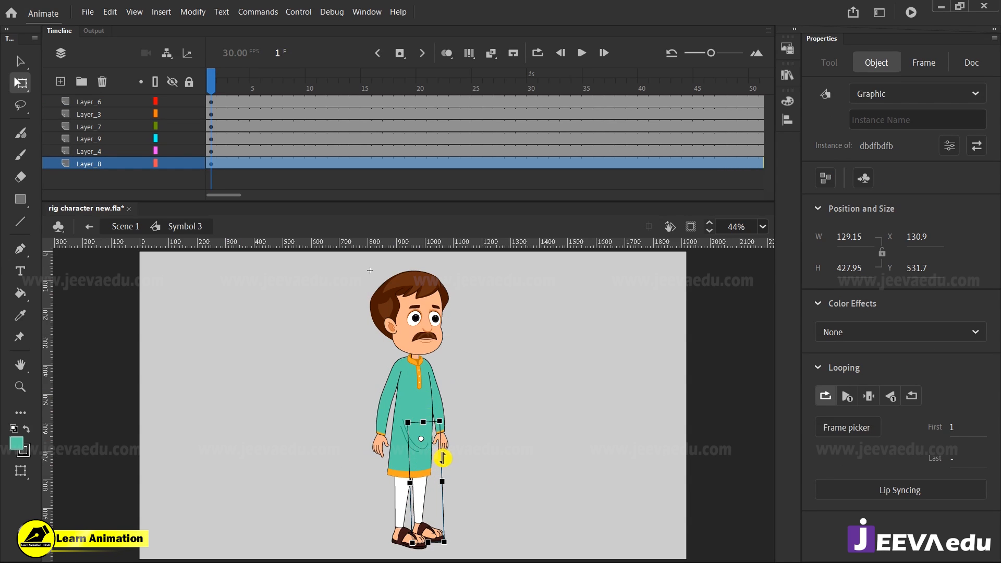
pyautogui.click(420, 416)
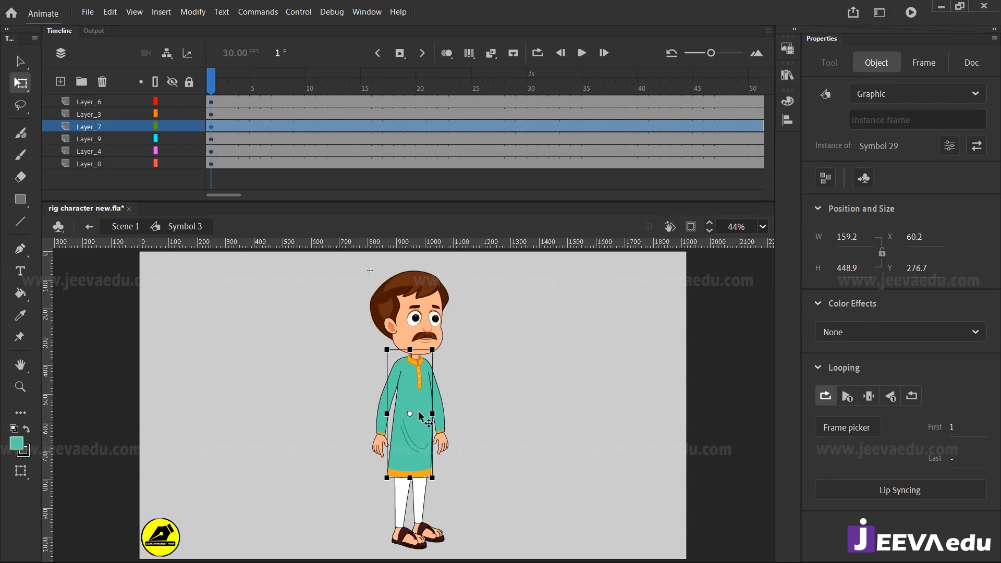
pyautogui.doubleClick(420, 416)
pyautogui.moveTo(320, 102); pyautogui.dragTo(561, 263)
pyautogui.press('F5')
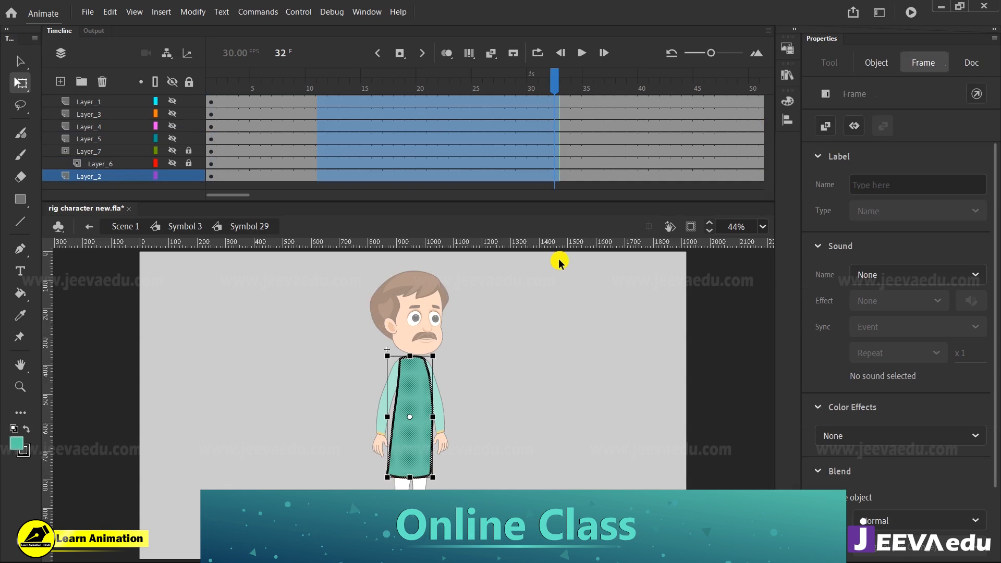
# Show all layers inside Symbol 29 and select the kurta's teal fill on Layer_2 for a closer check
pyautogui.click(172, 83)
pyautogui.click(172, 83)
pyautogui.click(248, 373)
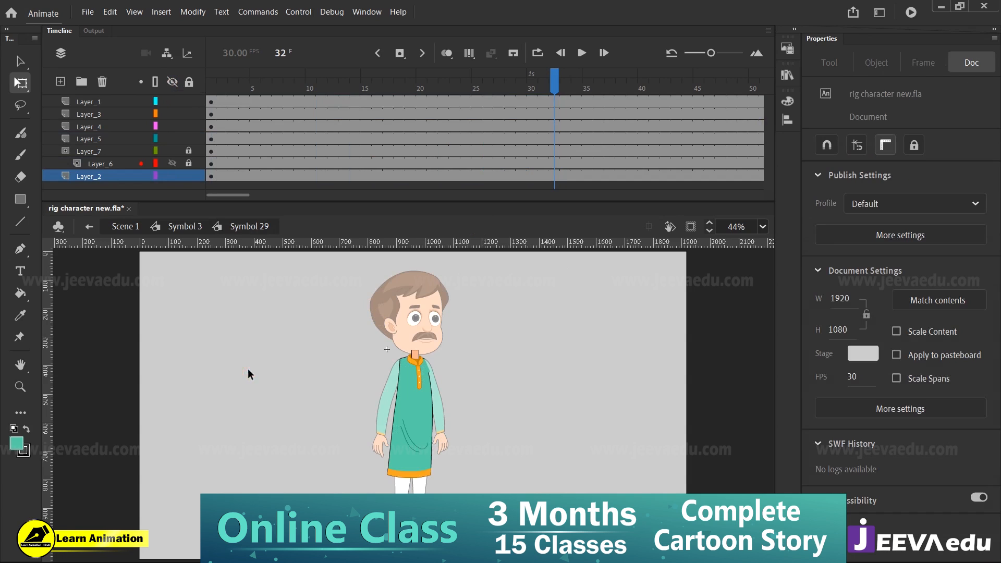
pyautogui.click(422, 463)
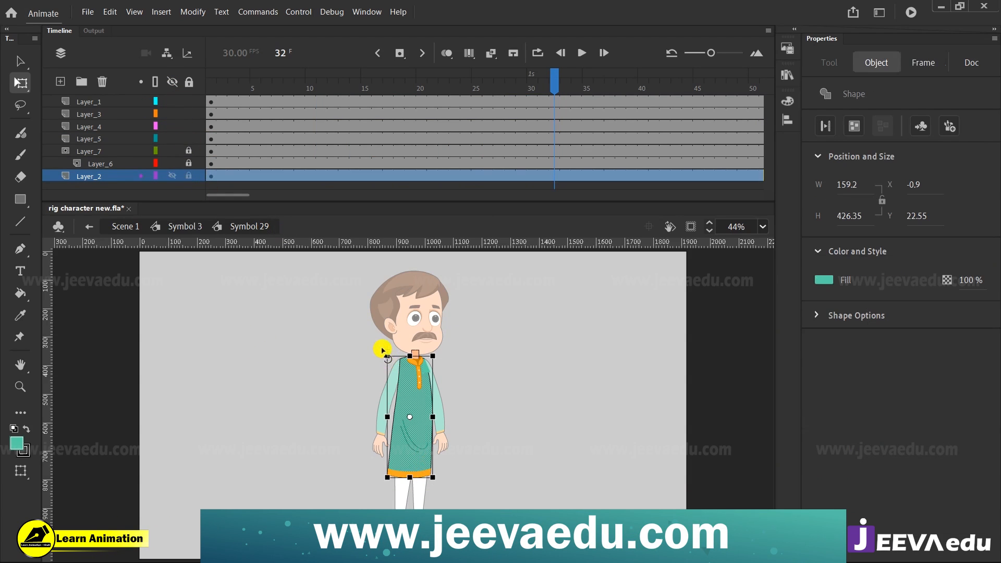
pyautogui.press('z')
pyautogui.moveTo(355, 331); pyautogui.dragTo(456, 492)
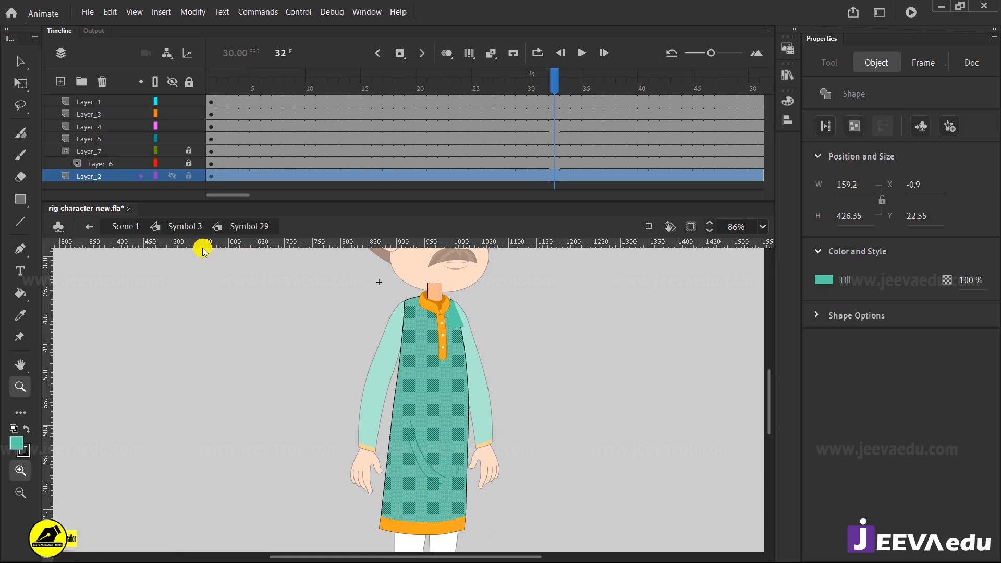
# Return to Scene 1, fit the stage in view, and try moving the whole character sideways
pyautogui.click(122, 225)
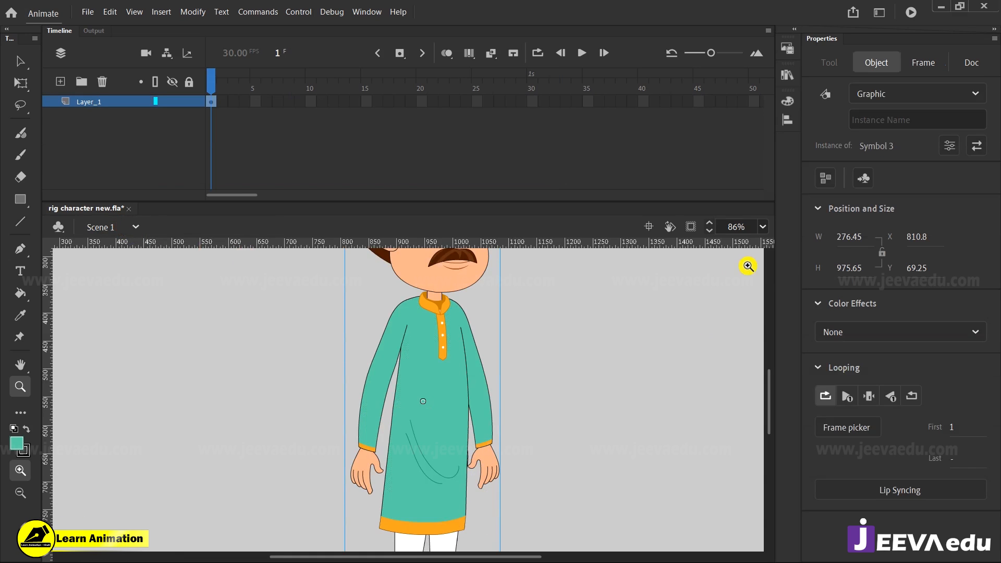
pyautogui.click(762, 227)
pyautogui.click(771, 245)
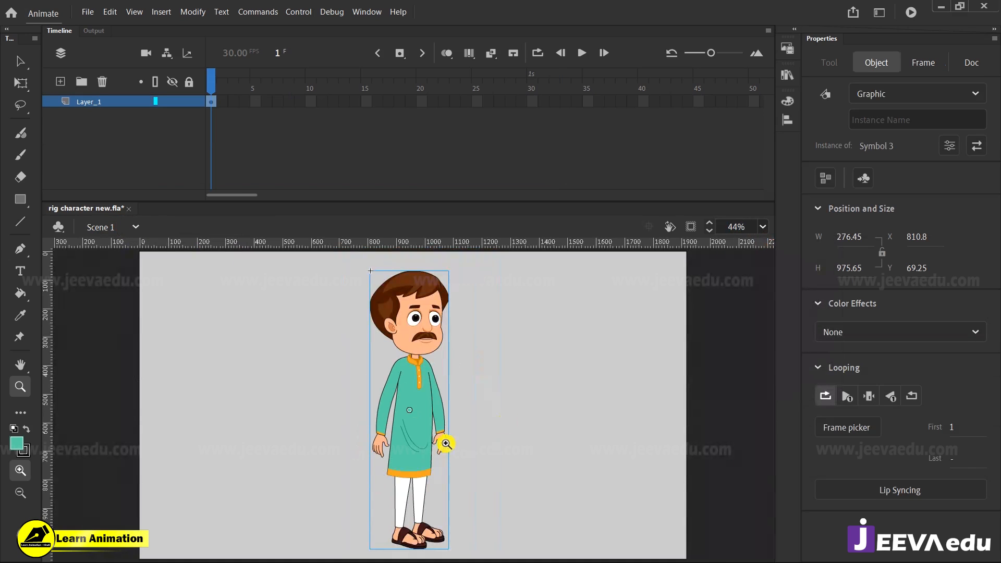
pyautogui.press('v')
pyautogui.moveTo(424, 435); pyautogui.dragTo(454, 431)
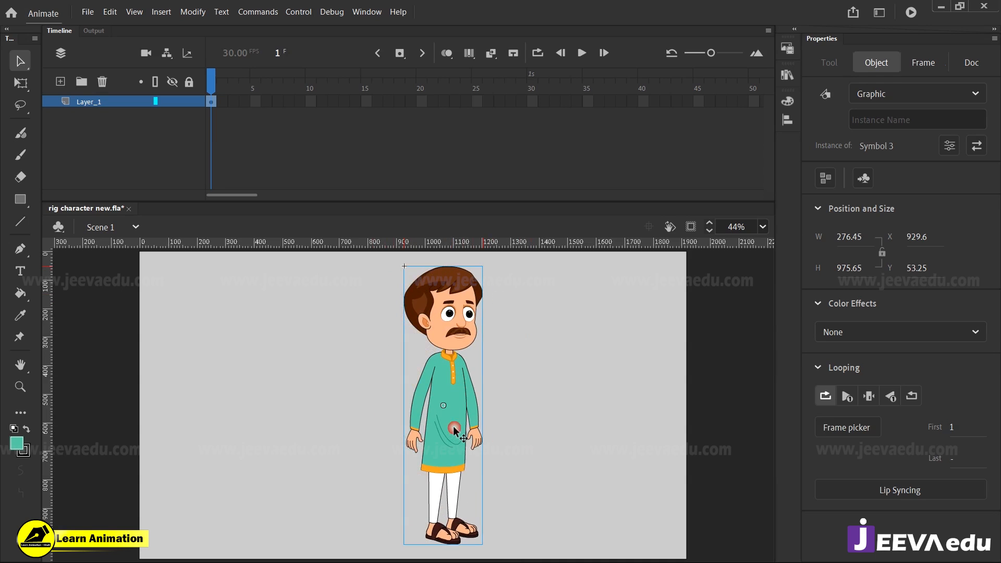
# Open Symbol 3 from the character and select all its body parts to examine how they are separated
pyautogui.doubleClick(421, 418)
pyautogui.click(421, 418)
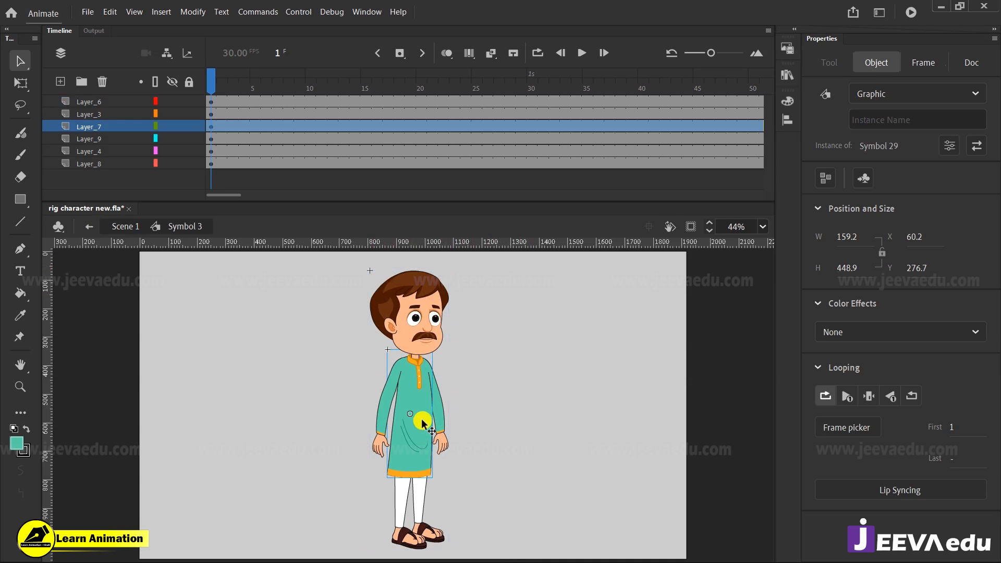
pyautogui.moveTo(342, 270); pyautogui.dragTo(491, 528)
pyautogui.click(493, 449)
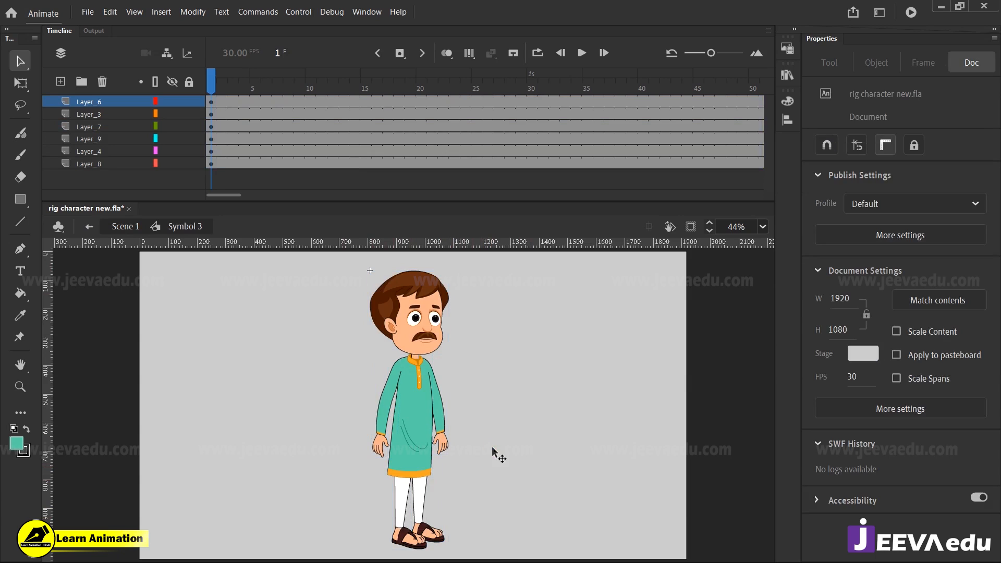
# Try rotating the head instance with Free Transform and undo the rotation
pyautogui.click(439, 316)
pyautogui.press('q')
pyautogui.moveTo(455, 272); pyautogui.dragTo(458, 284)
pyautogui.hotkey('ctrl', 'z')
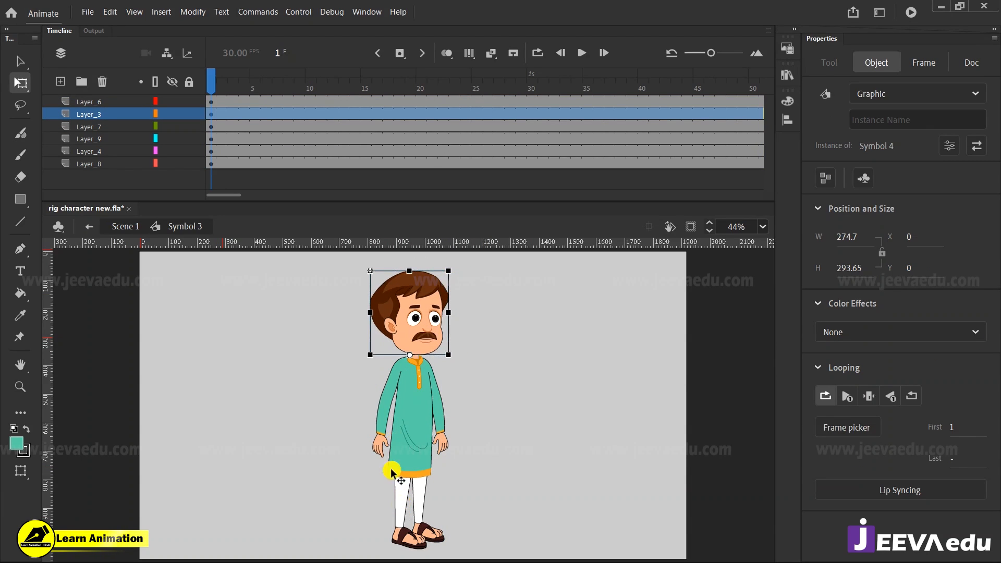
# Rotate the Symbol 22 arm slightly with Free Transform, open its symbol, try bending the forearm forward, and undo the bend
pyautogui.click(386, 427)
pyautogui.moveTo(369, 470)
pyautogui.mouseDown()
pyautogui.moveTo(358, 454)
pyautogui.moveTo(375, 471)
pyautogui.mouseUp()
pyautogui.doubleClick(380, 447)
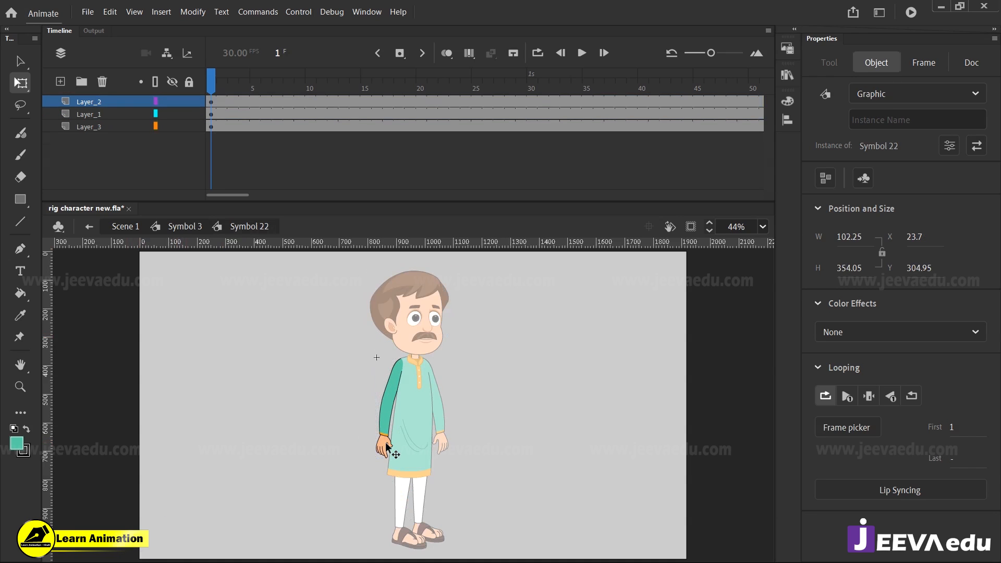
pyautogui.click(387, 446)
pyautogui.moveTo(391, 455); pyautogui.dragTo(414, 449)
pyautogui.hotkey('ctrl', 'z')
# Rotate the abc arm slightly away from the kurta, open its symbol, try bending the forearm outward, and undo the bend
pyautogui.doubleClick(442, 442)
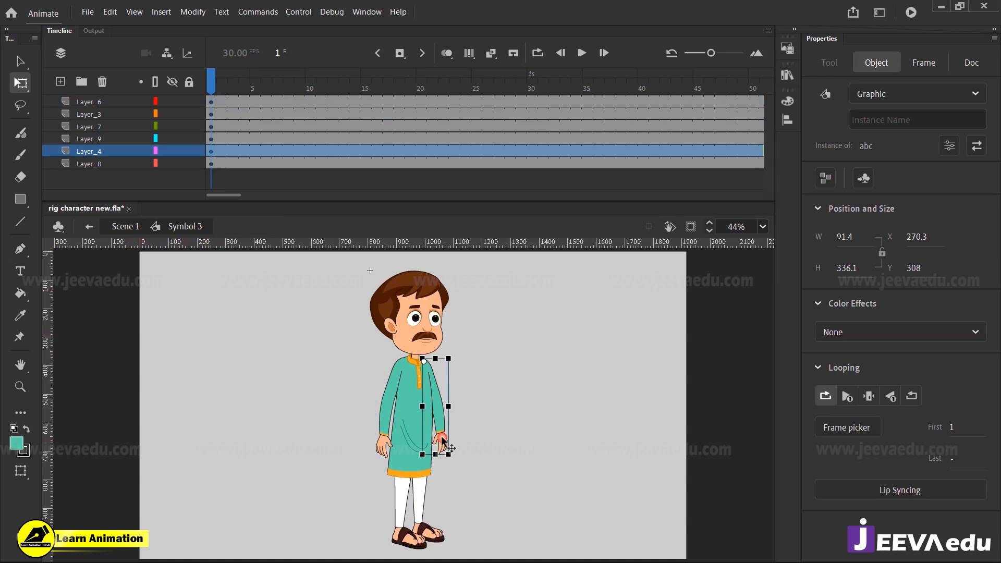
pyautogui.moveTo(454, 465)
pyautogui.mouseDown()
pyautogui.moveTo(470, 468)
pyautogui.moveTo(456, 463)
pyautogui.mouseUp()
pyautogui.doubleClick(445, 444)
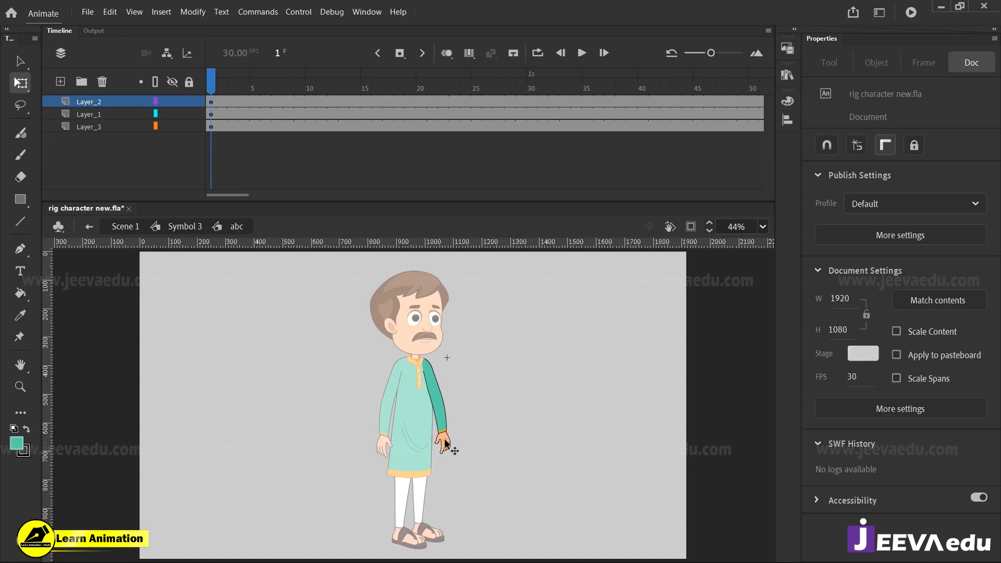
pyautogui.click(446, 443)
pyautogui.moveTo(456, 461); pyautogui.dragTo(469, 436)
pyautogui.hotkey('ctrl', 'z')
# Open the head's Symbol 4, try dragging the eyes instance off the face, and undo the move
pyautogui.doubleClick(434, 324)
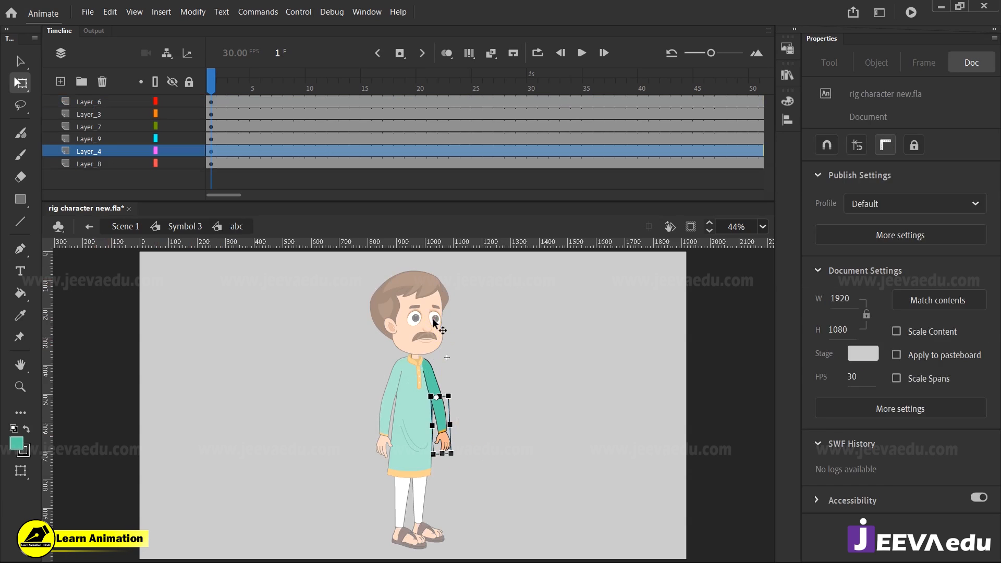
pyautogui.click(435, 323)
pyautogui.doubleClick(434, 323)
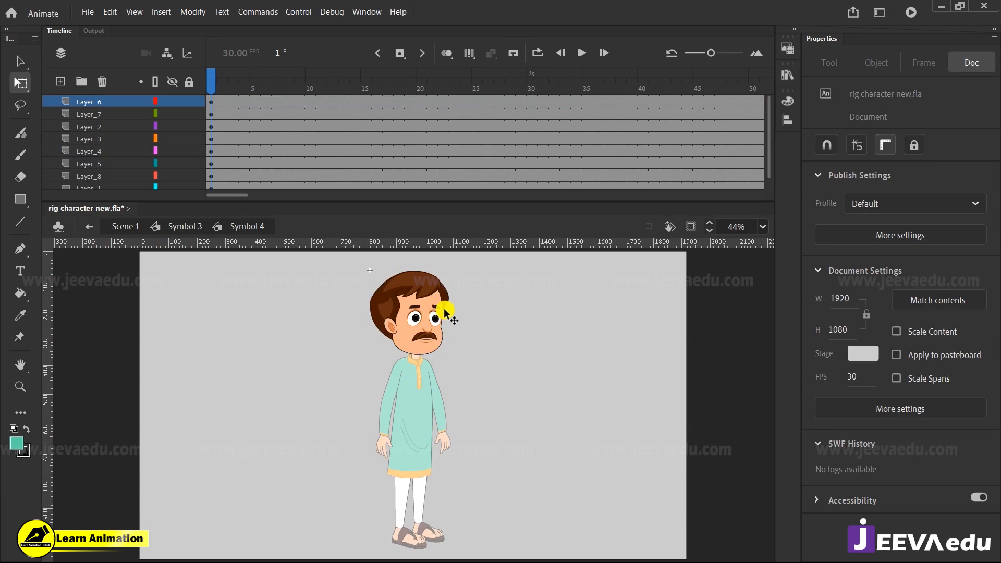
pyautogui.press('z')
pyautogui.moveTo(355, 263); pyautogui.dragTo(451, 373)
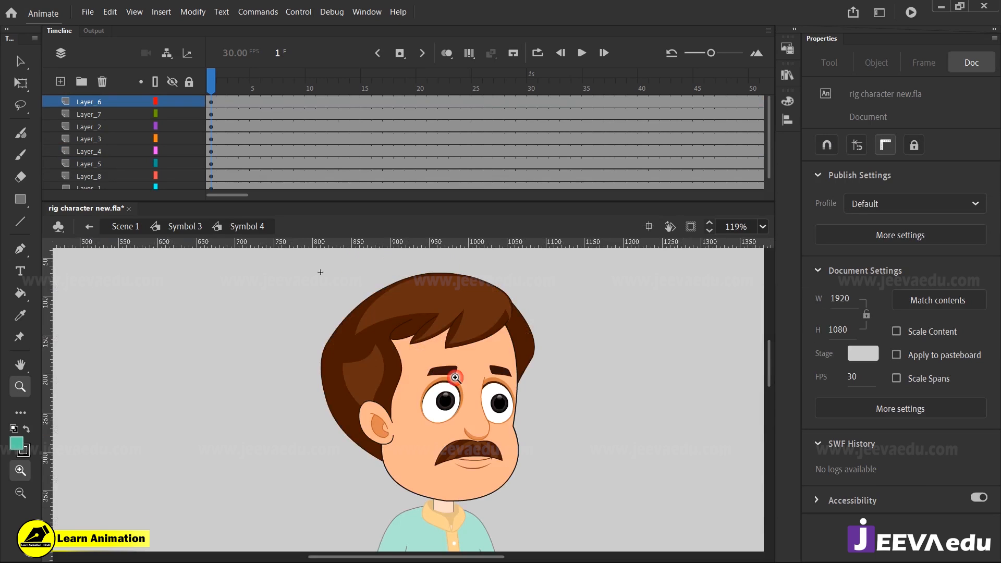
pyautogui.press('v')
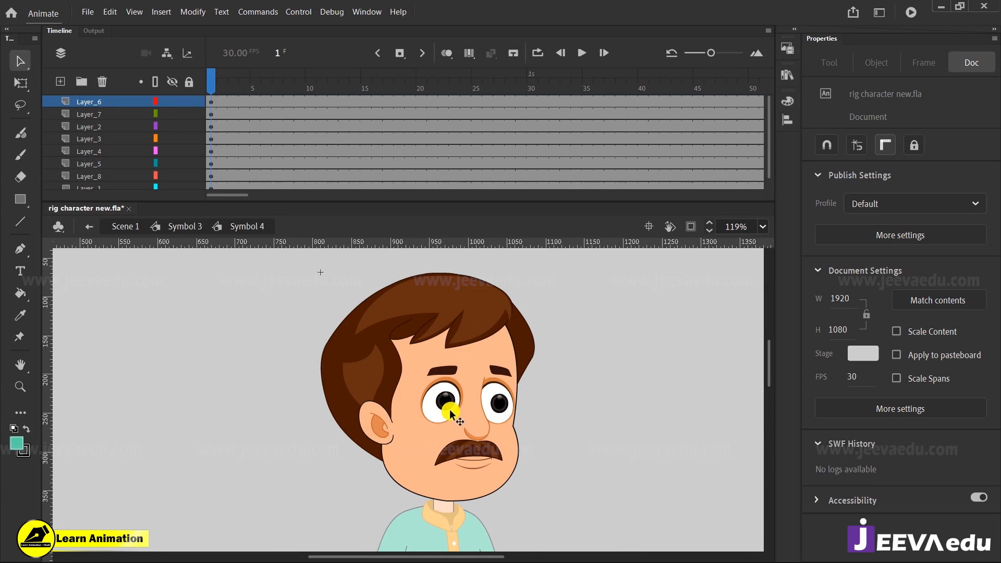
pyautogui.click(449, 414)
pyautogui.moveTo(450, 414); pyautogui.dragTo(565, 404)
pyautogui.hotkey('ctrl', 'z')
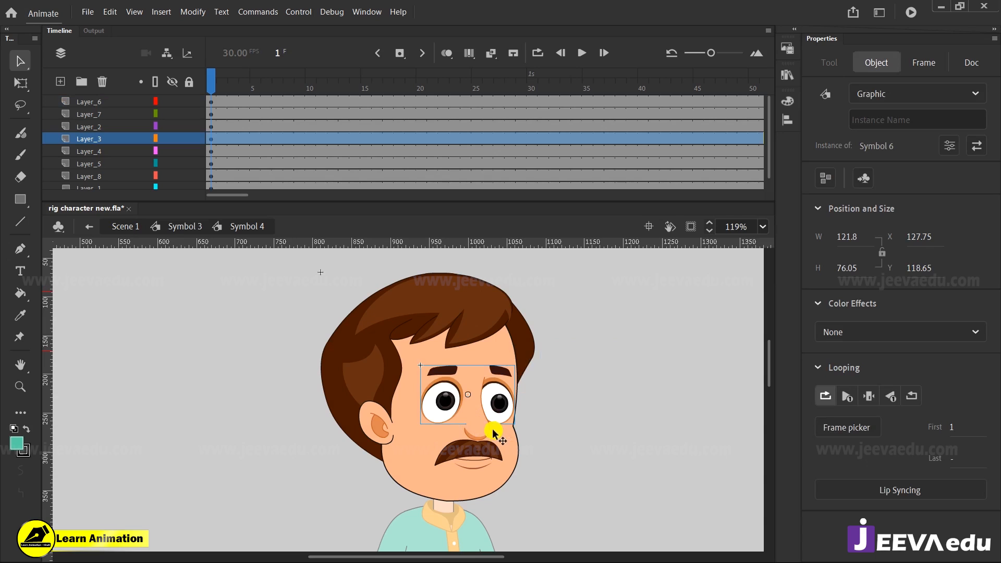
# Examine the mouth and hair instances, open the eyes' Symbol 6, and select all its eye and eyebrow parts
pyautogui.click(481, 441)
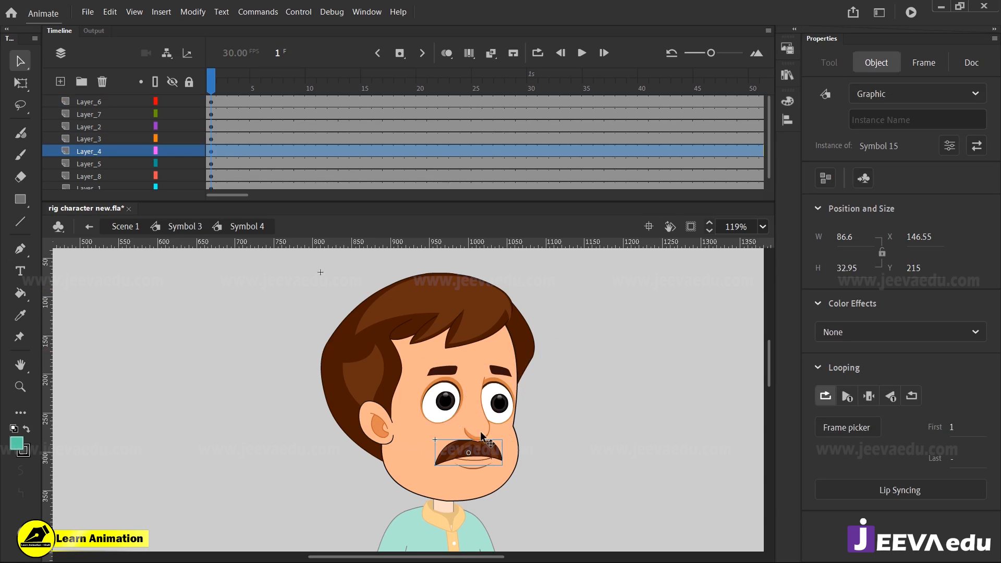
pyautogui.click(471, 342)
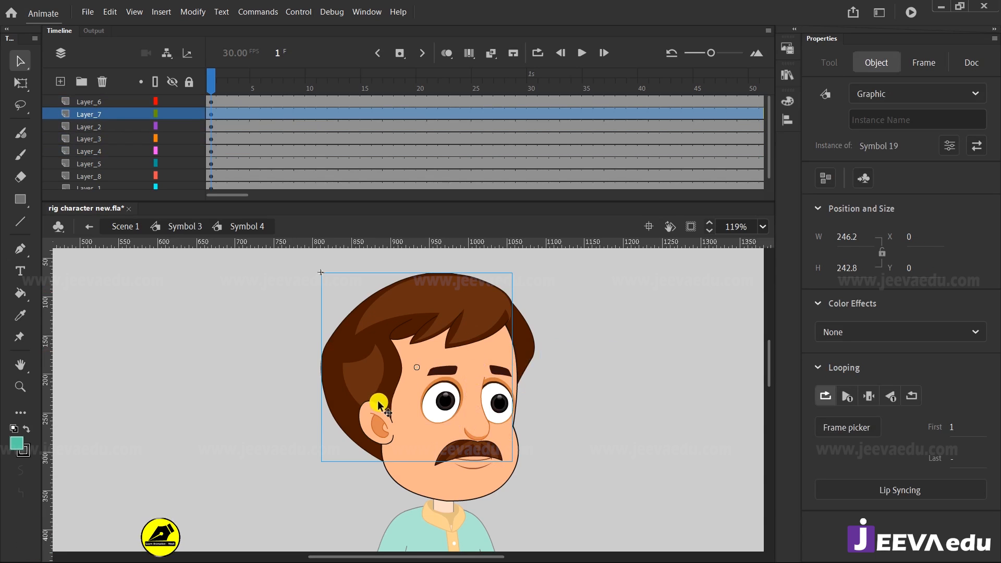
pyautogui.click(446, 404)
pyautogui.doubleClick(449, 412)
pyautogui.moveTo(411, 347); pyautogui.dragTo(514, 432)
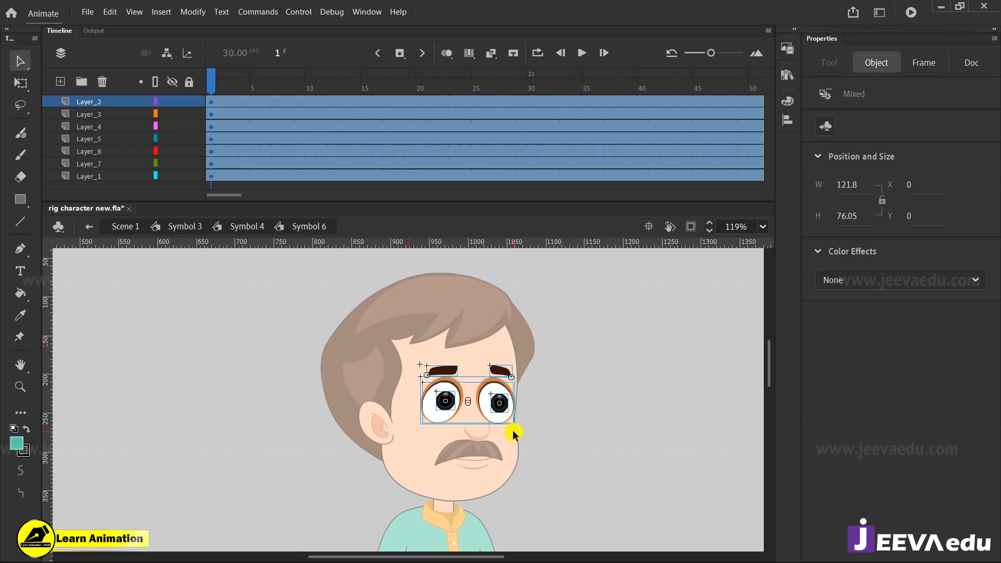
# Return to Symbol 3, open the front leg's Symbol 30, try rotating the lower leg backward, and undo the rotation
pyautogui.click(177, 226)
pyautogui.click(762, 228)
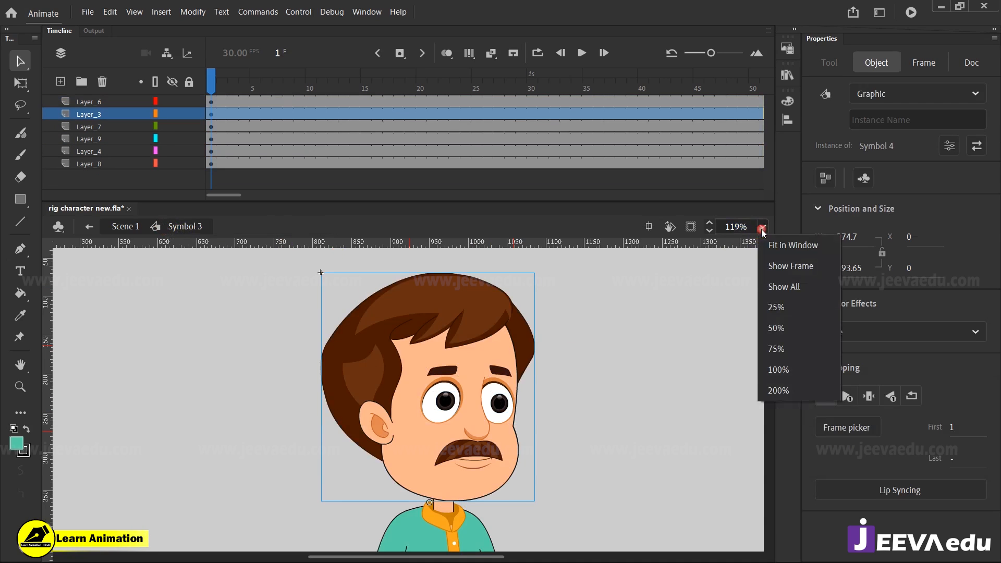
pyautogui.click(767, 248)
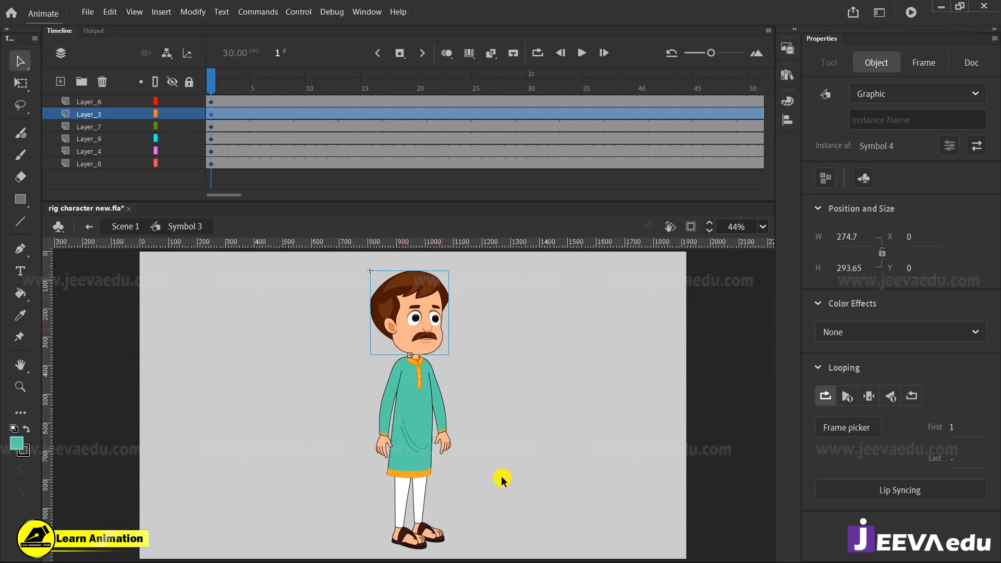
pyautogui.click(407, 521)
pyautogui.doubleClick(404, 518)
pyautogui.click(401, 514)
pyautogui.press('q')
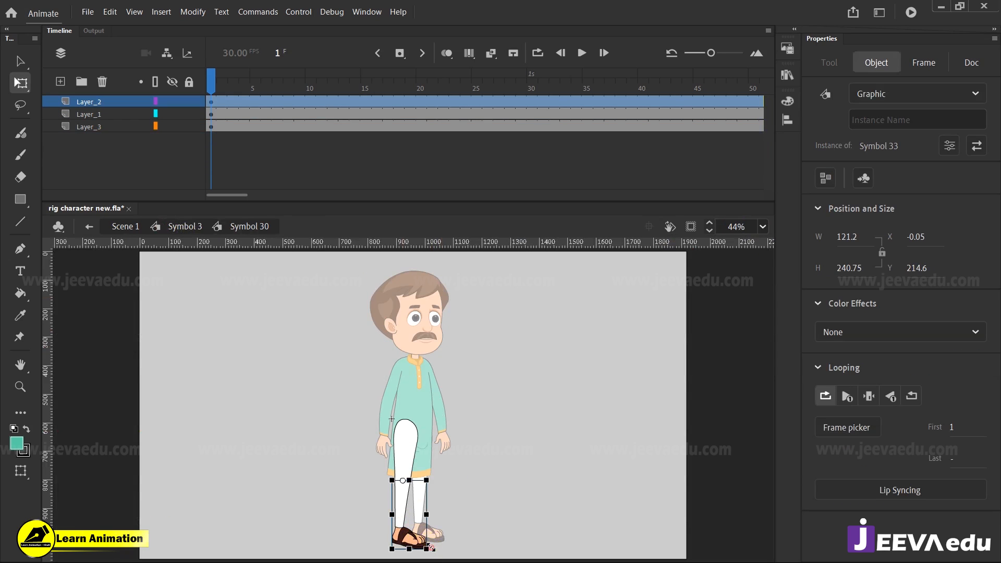
pyautogui.moveTo(436, 550); pyautogui.dragTo(332, 513)
pyautogui.hotkey('ctrl', 'z')
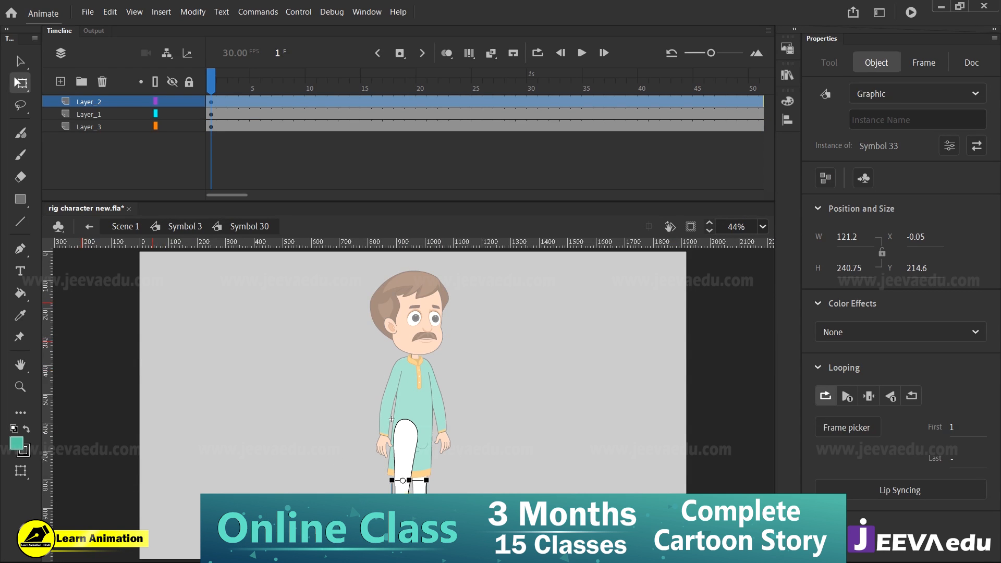
# Return to Scene 1, shrink the timeline to enlarge the stage, and select the whole character
pyautogui.click(125, 226)
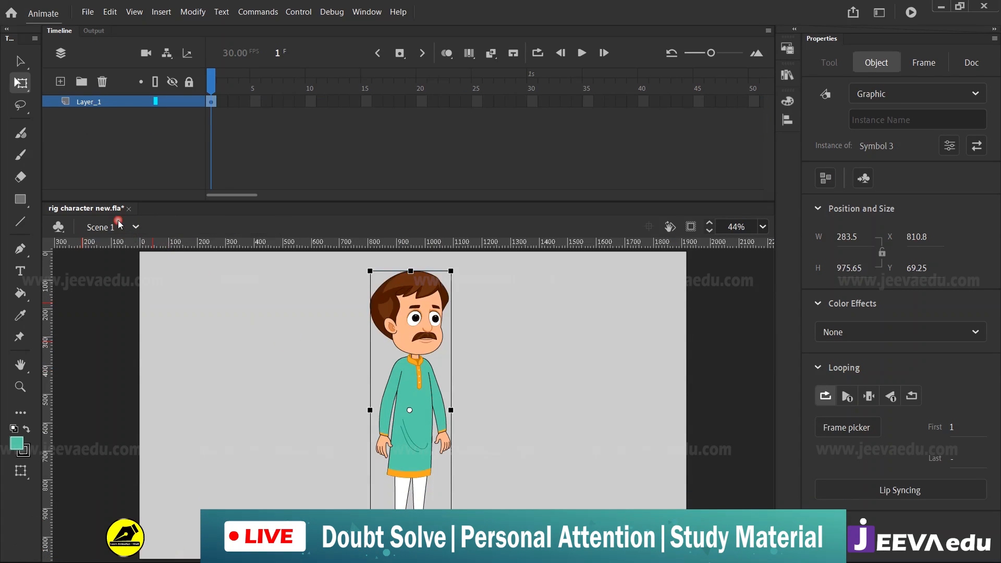
pyautogui.click(525, 353)
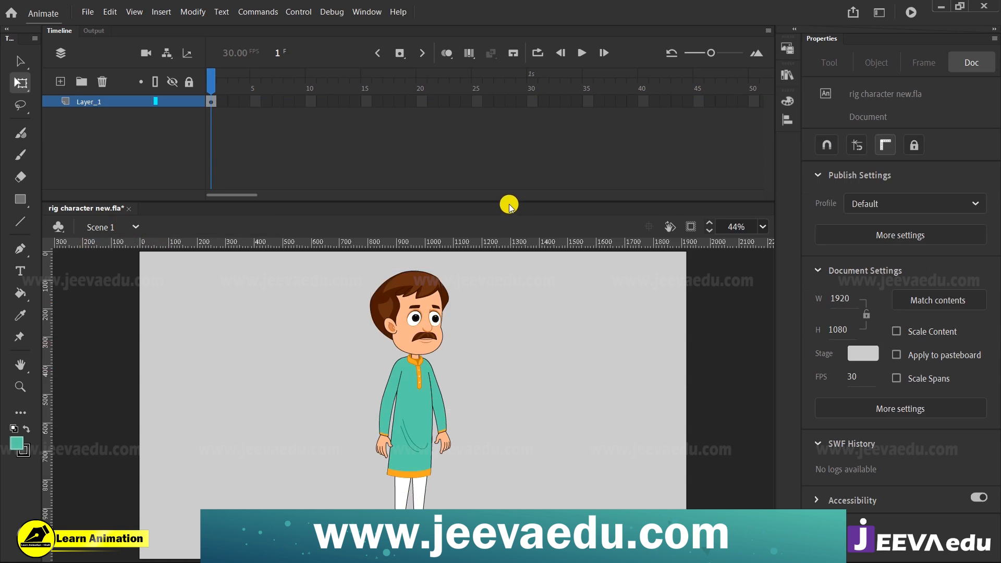
pyautogui.moveTo(509, 201); pyautogui.dragTo(519, 147)
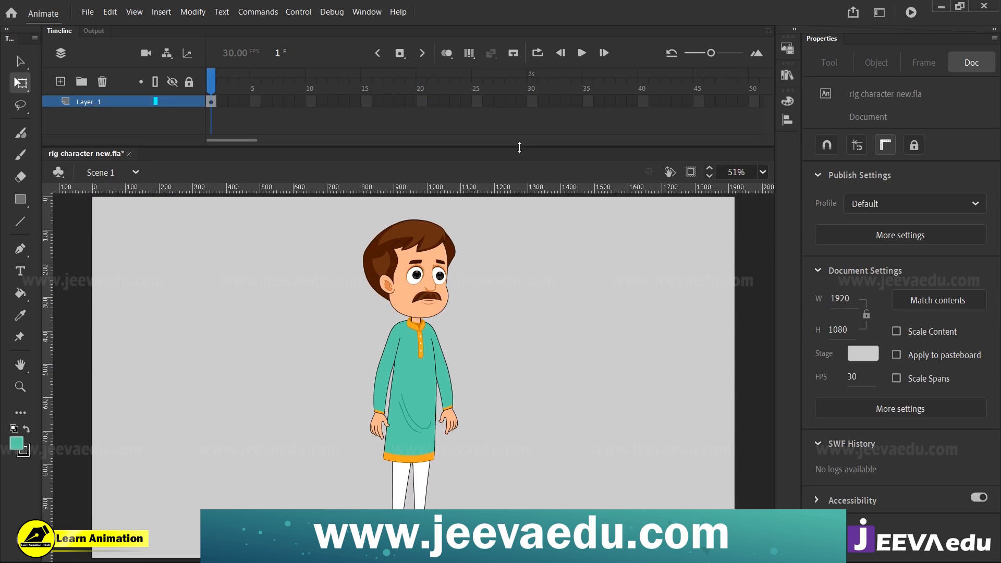
pyautogui.moveTo(329, 233); pyautogui.dragTo(560, 463)
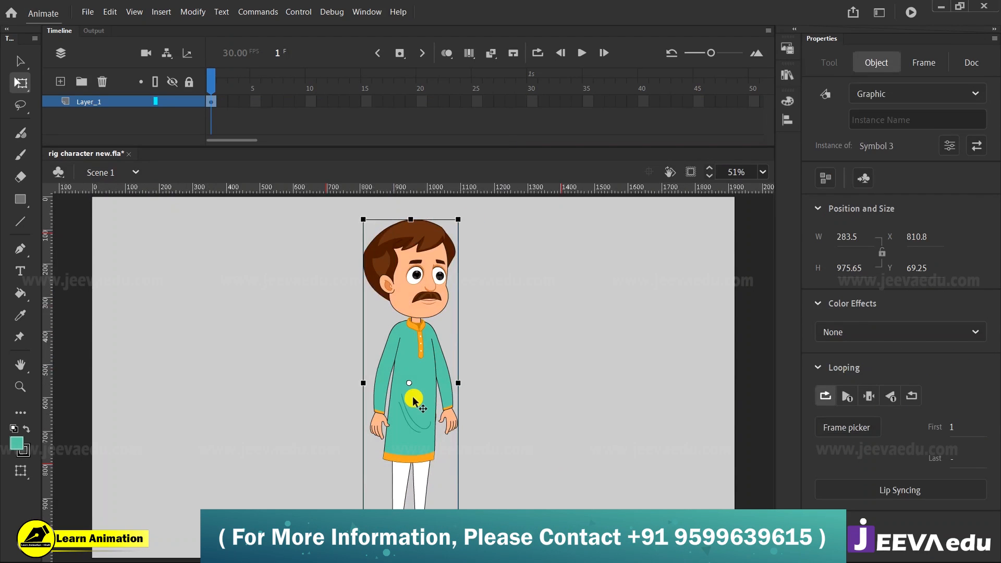
# Open Symbol 3, select all the character's parts, and resize the timeline to show four layers
pyautogui.doubleClick(412, 397)
pyautogui.moveTo(313, 230); pyautogui.dragTo(515, 510)
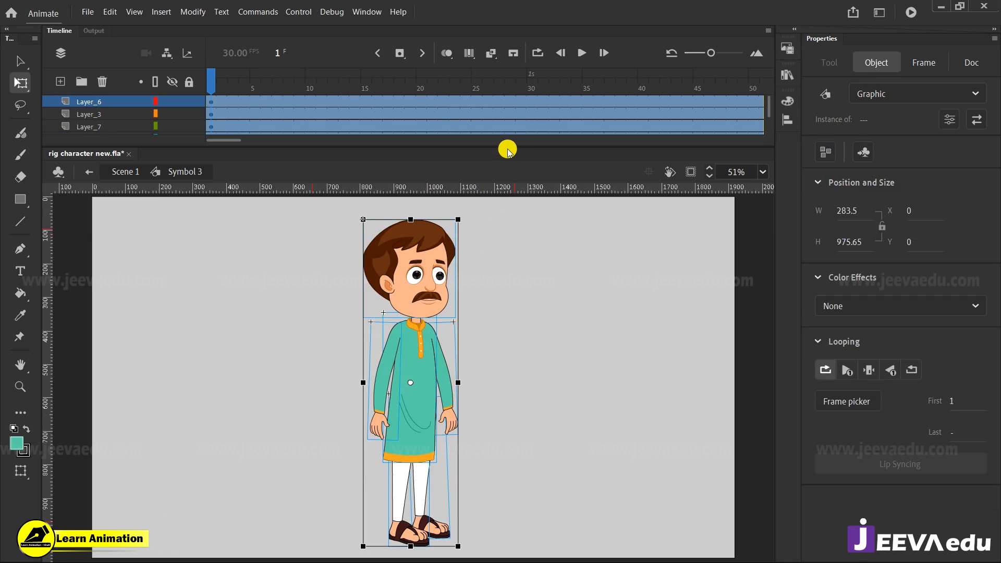
pyautogui.moveTo(508, 147)
pyautogui.mouseDown()
pyautogui.moveTo(508, 210)
pyautogui.moveTo(510, 163)
pyautogui.mouseUp()
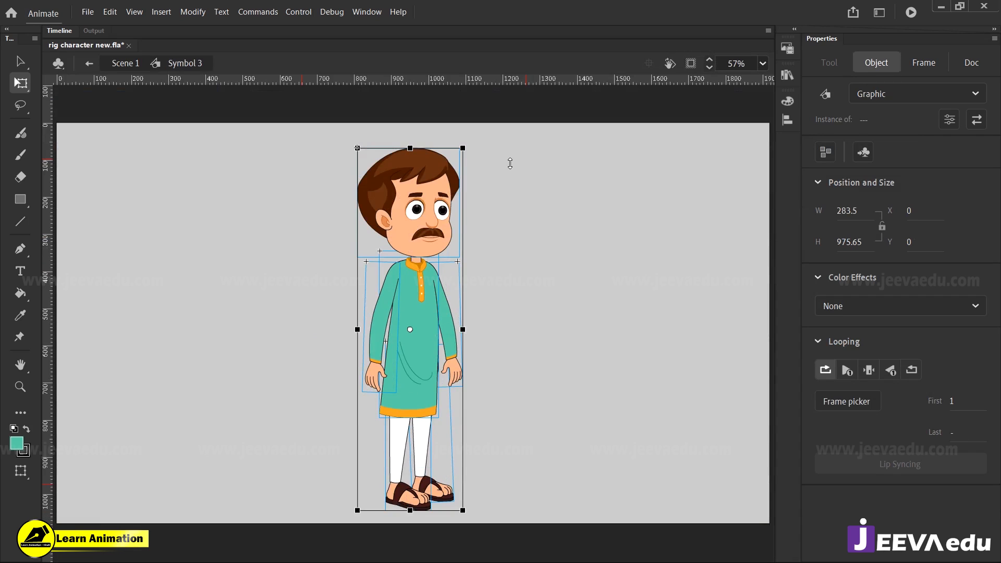
pyautogui.click(50, 33)
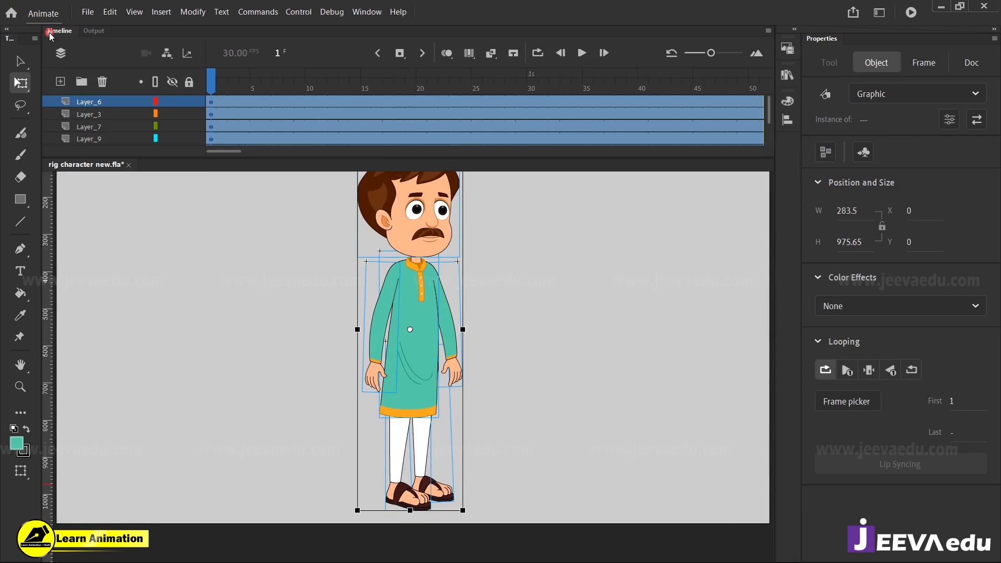